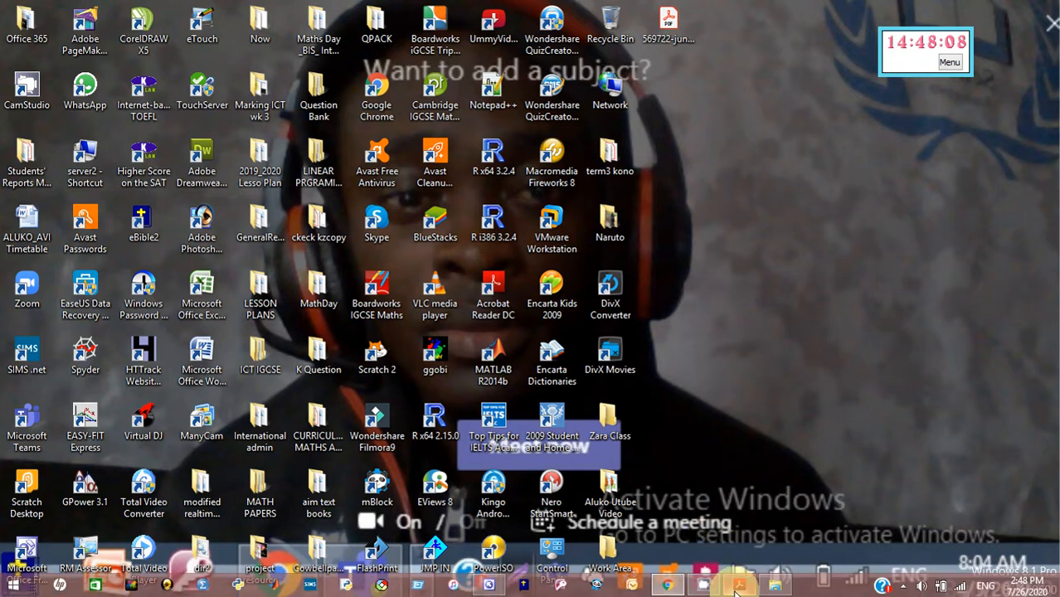
Bring up the June 2018 question paper at the Task 2 Web Page instructions
left_click(737, 587)
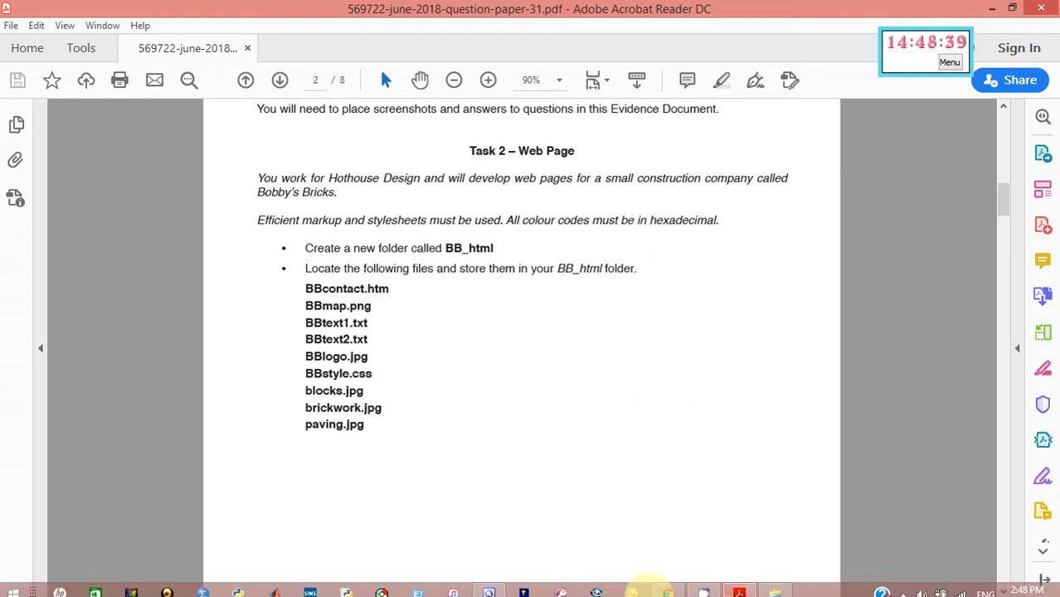
left_click(669, 586)
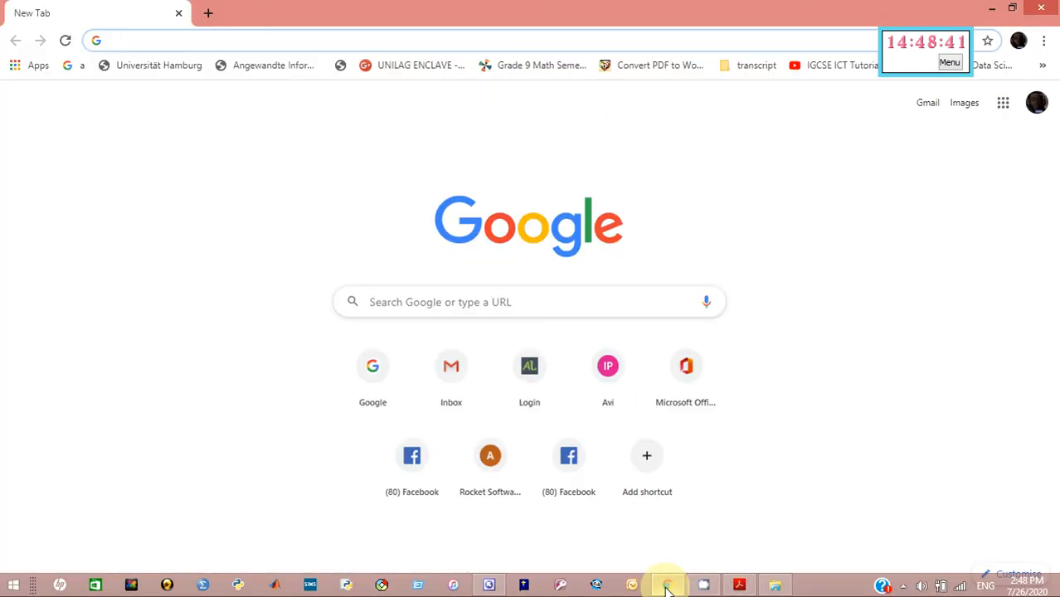
left_click(419, 302)
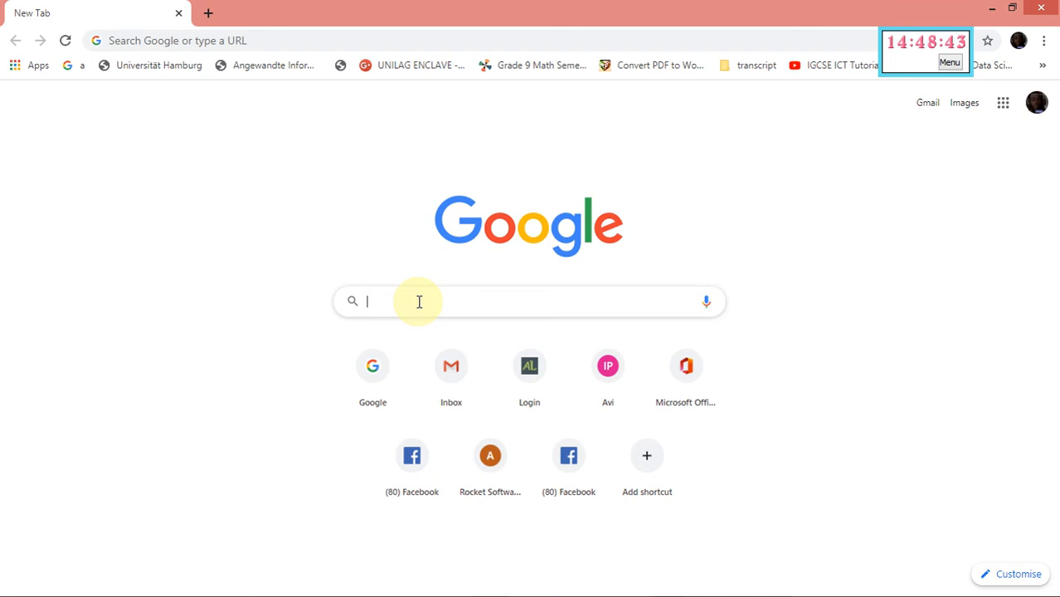
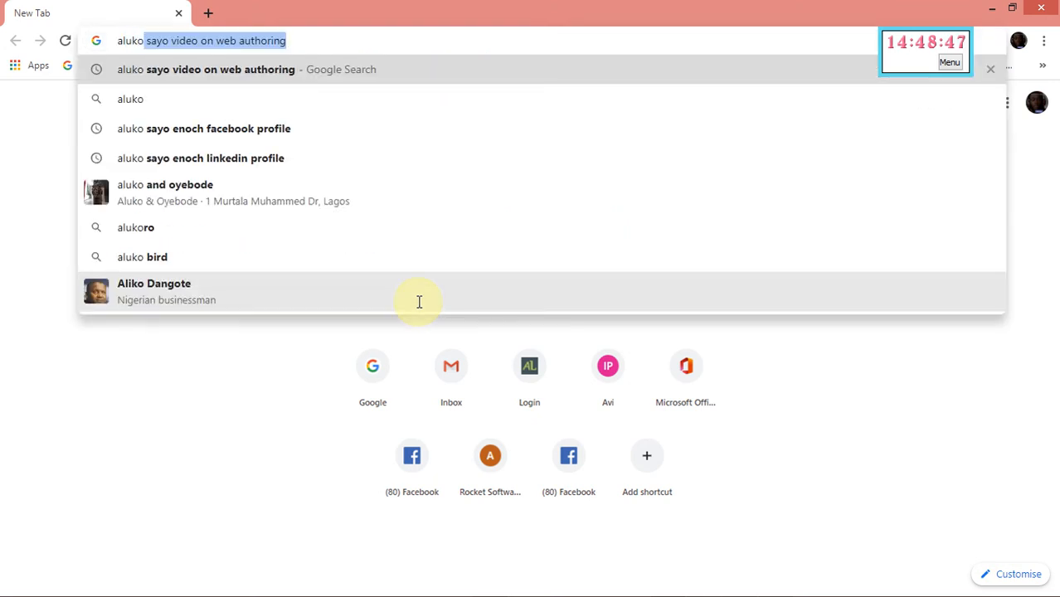
key("Return")
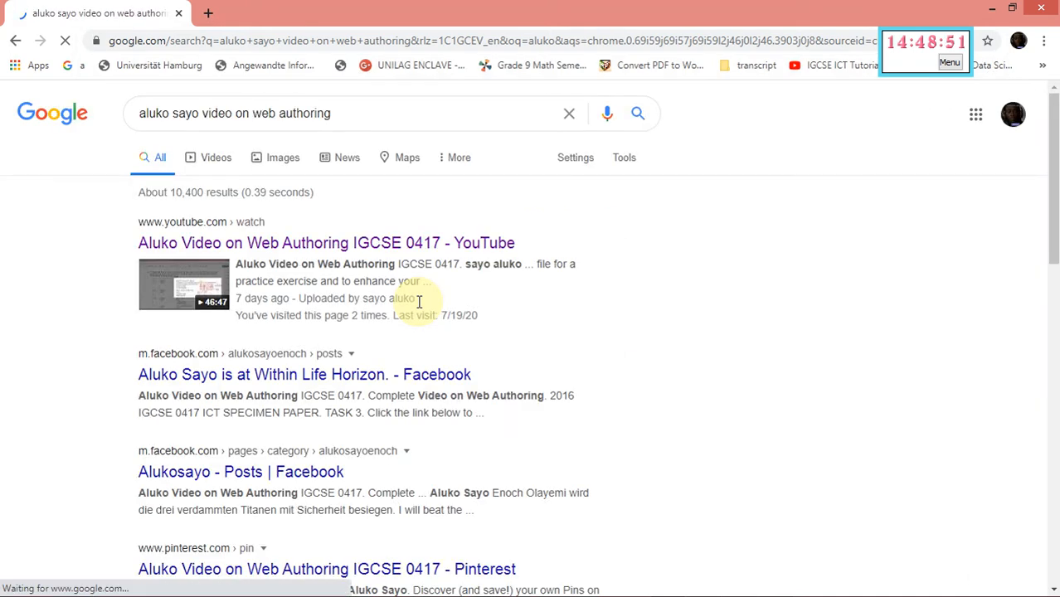
left_click(304, 250)
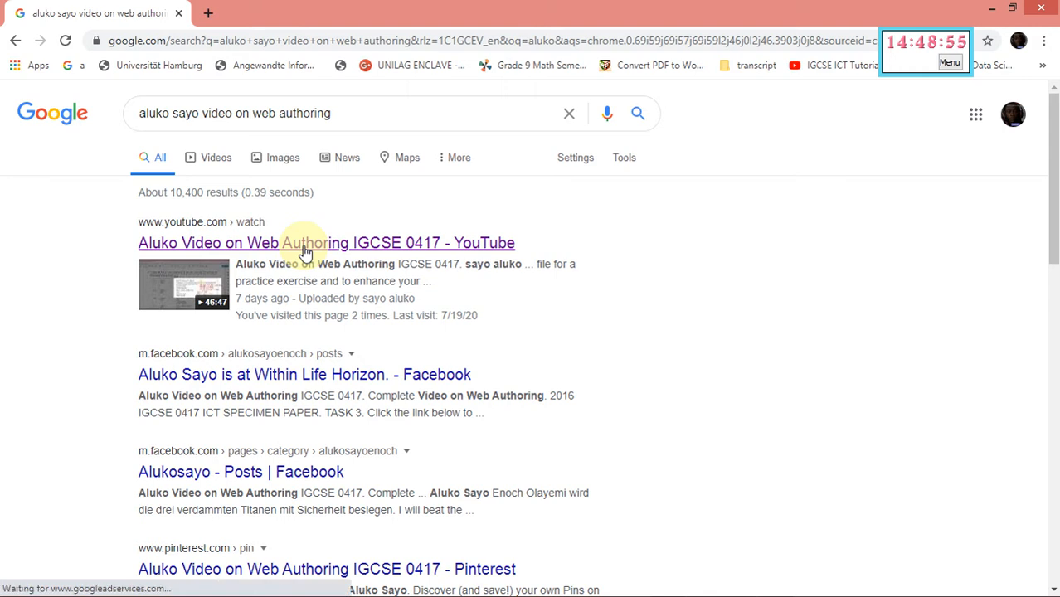
left_click(992, 8)
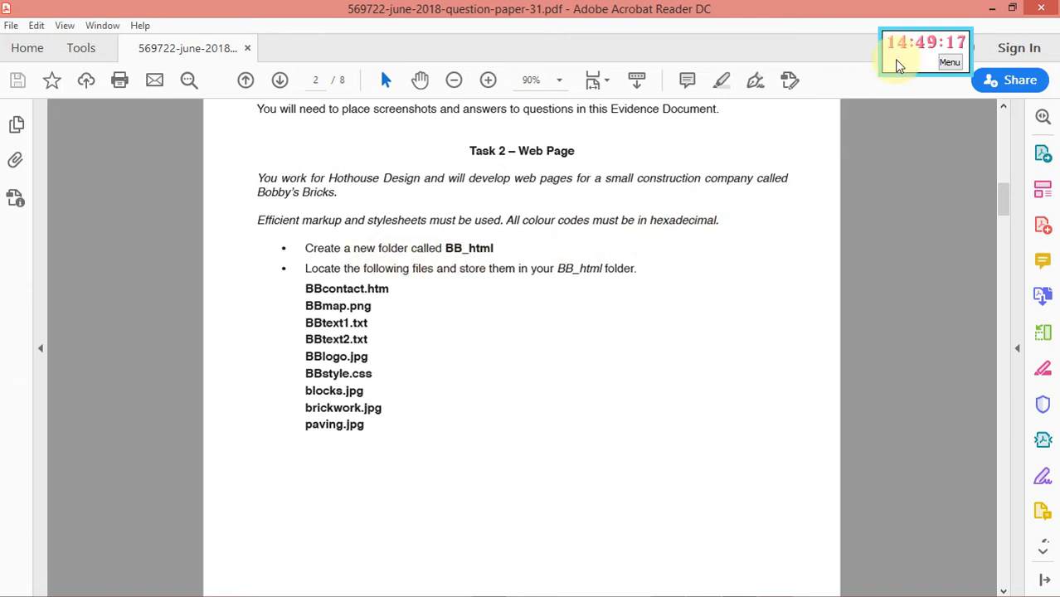
Open the Work Area folder maximized and create a new folder named BB_htm
left_click(1000, 8)
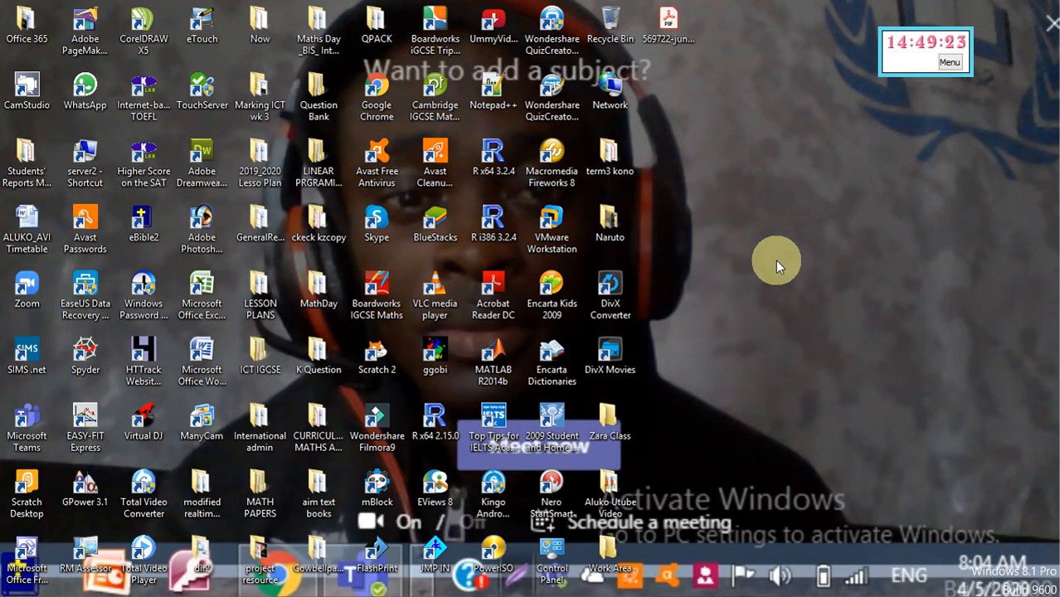
double_click(610, 560)
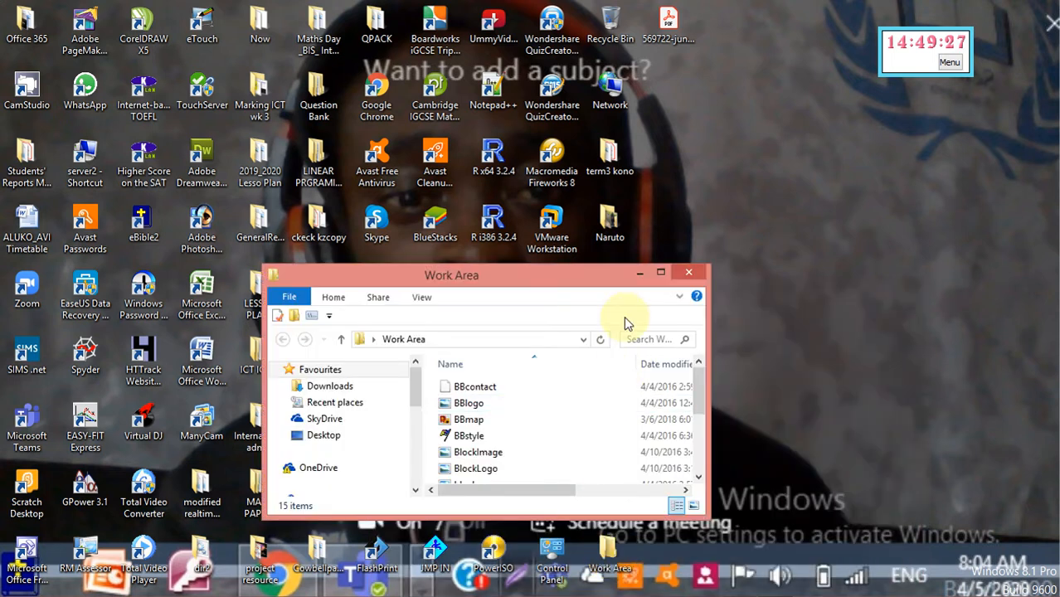
left_click(663, 275)
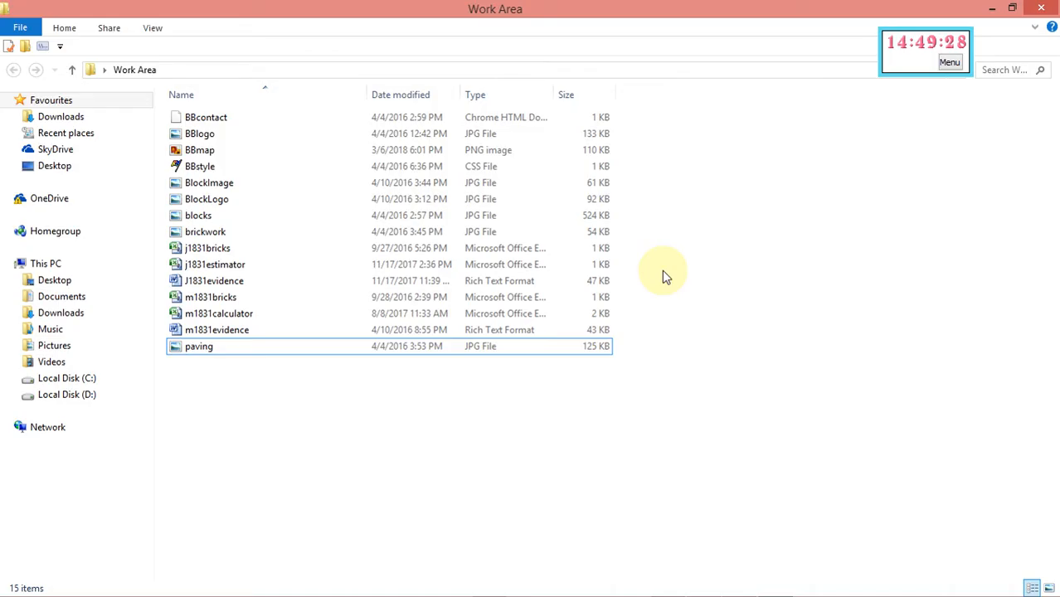
right_click(524, 419)
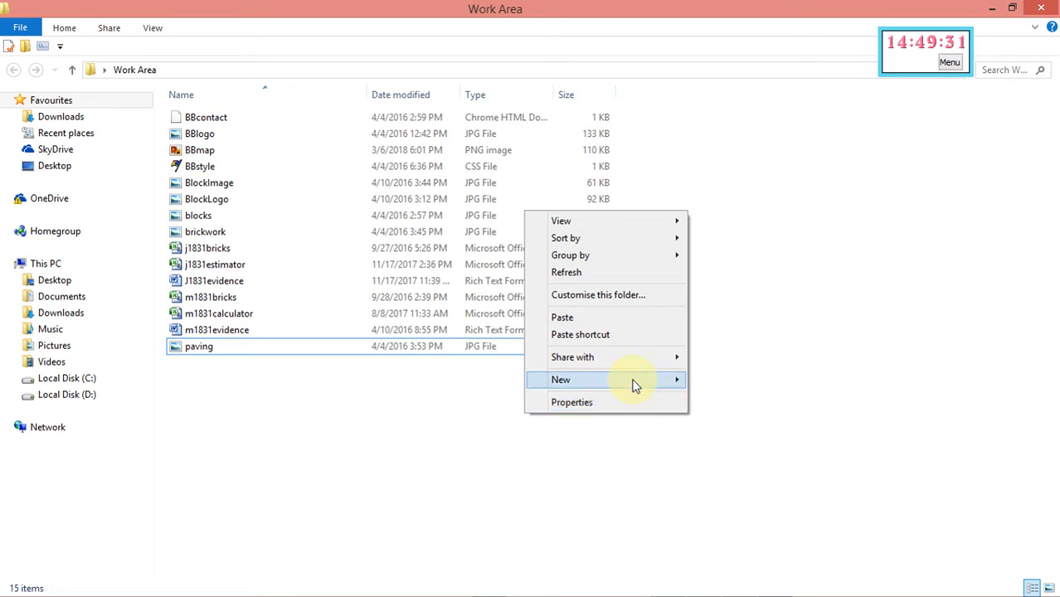
mouse_move(670, 386)
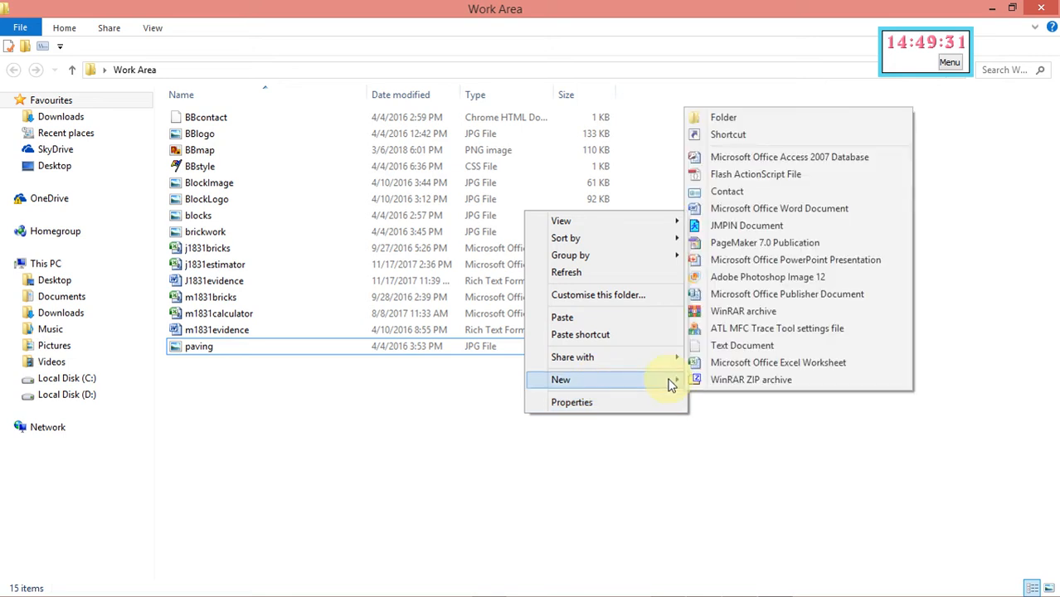
left_click(726, 116)
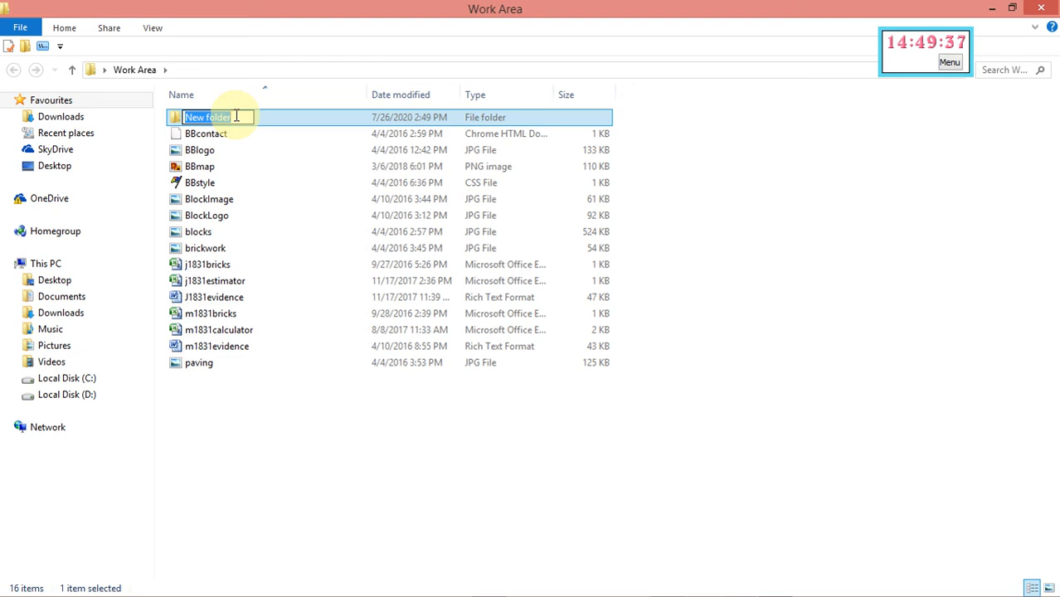
type("BB")
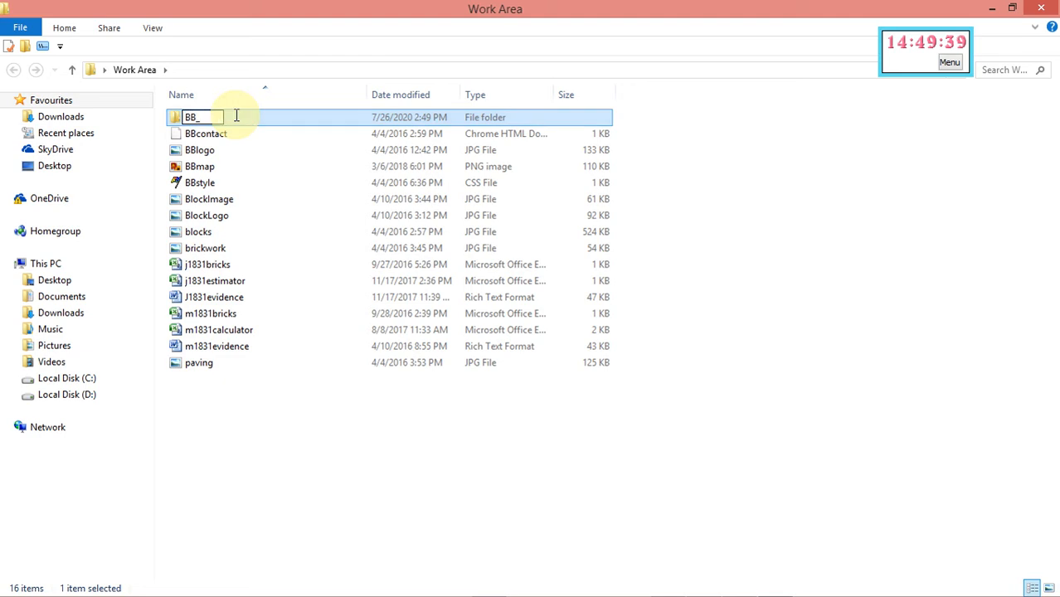
type("_htm")
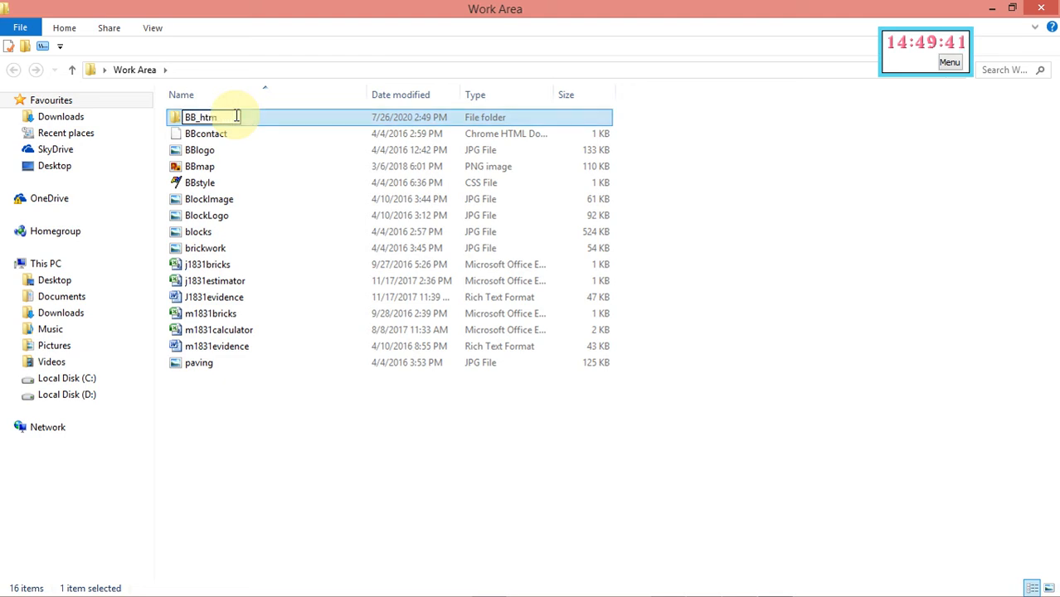
Check the required name in the question paper and rename the folder to BB_html
mouse_move(497, 591)
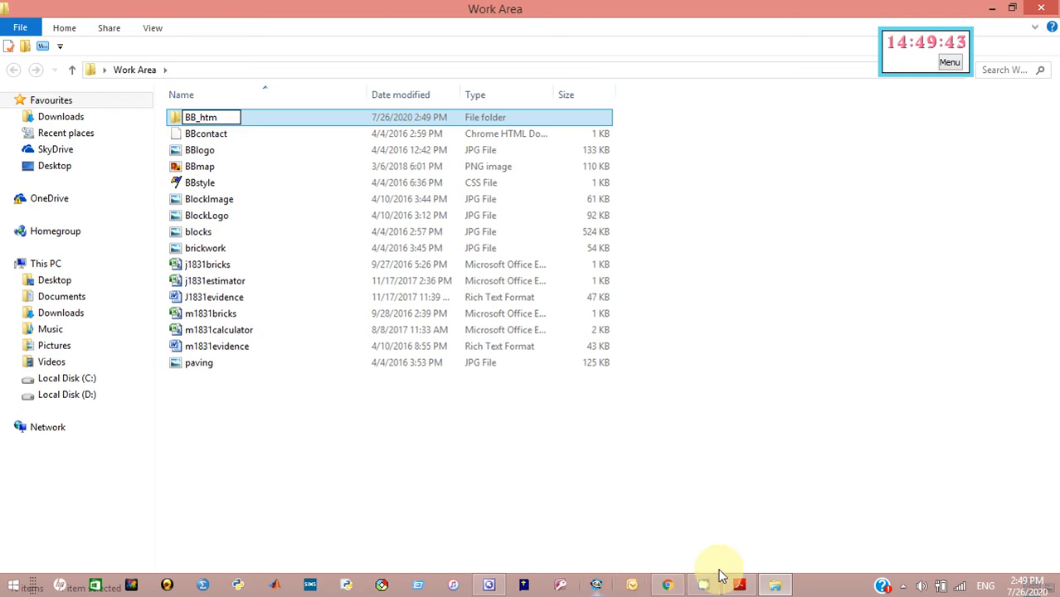
left_click(741, 585)
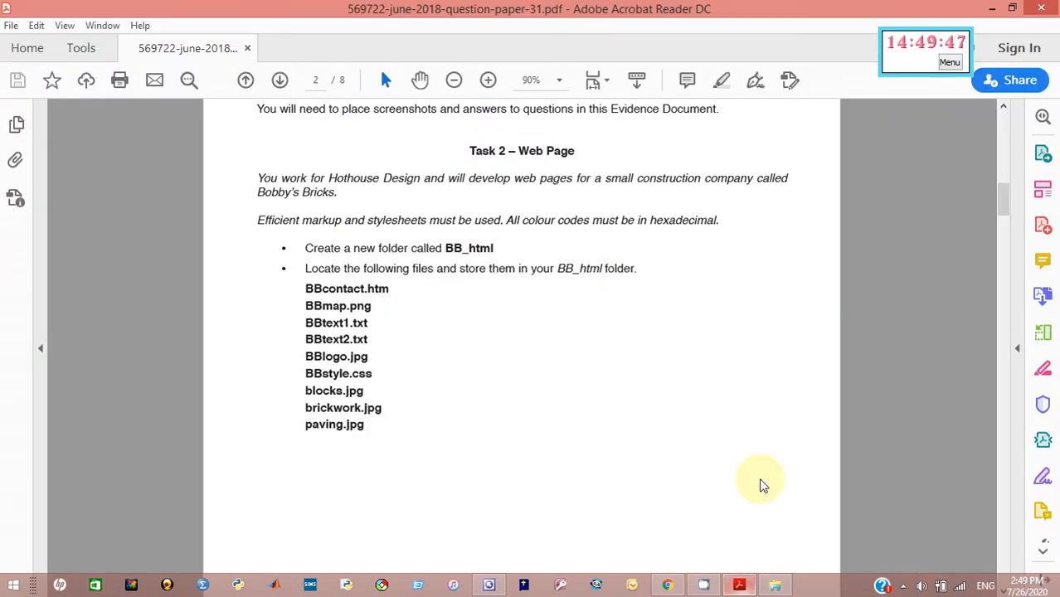
left_click(991, 15)
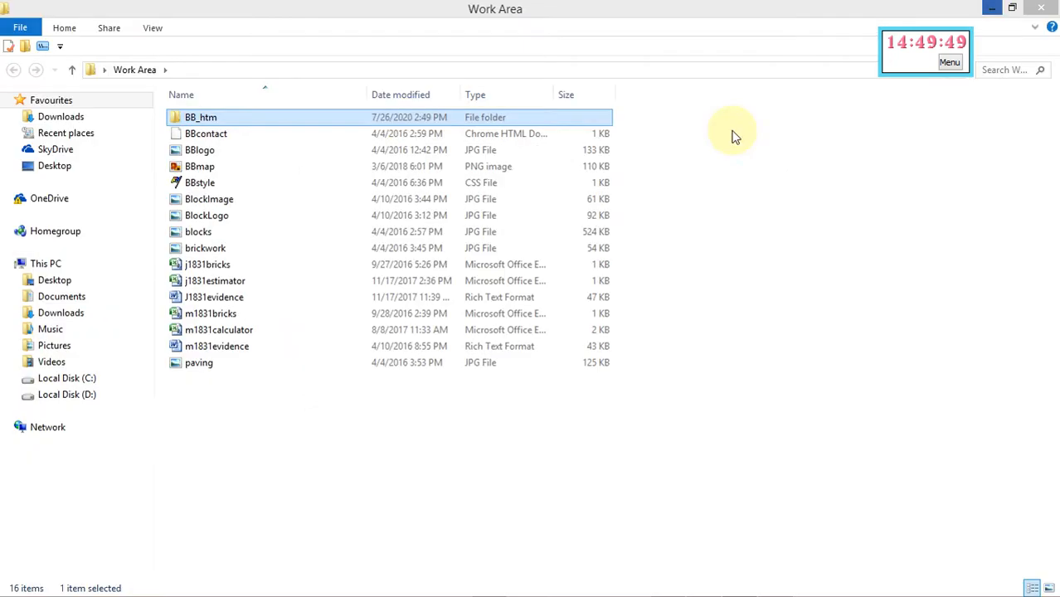
right_click(235, 119)
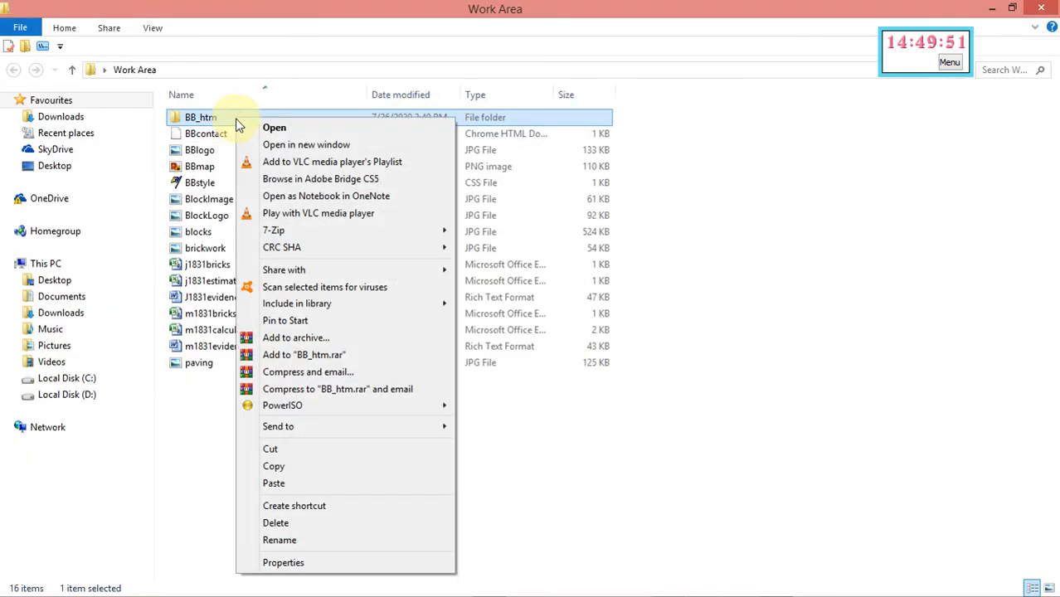
left_click(292, 541)
key("End")
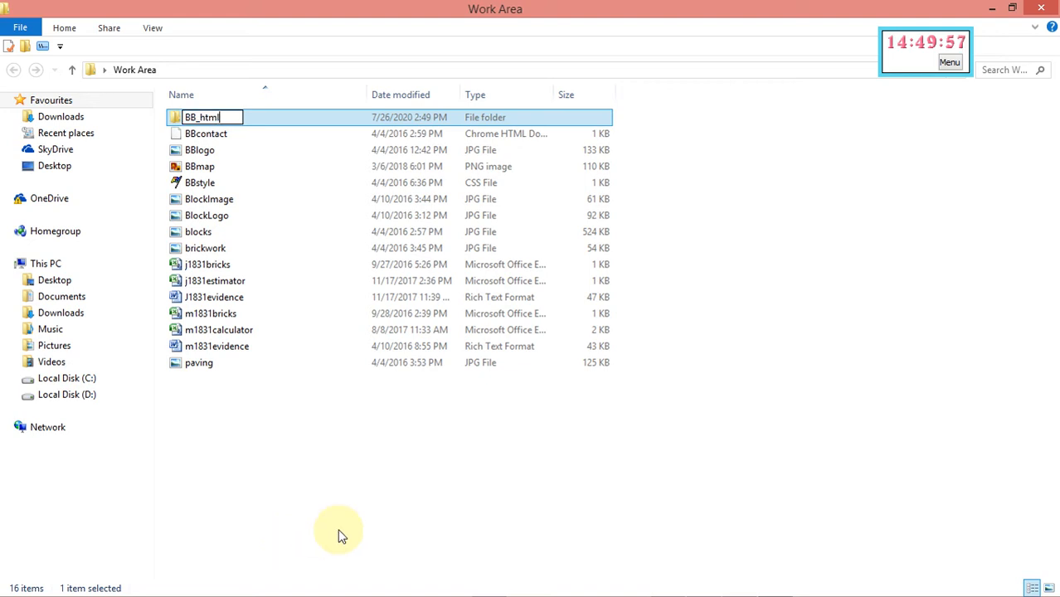
key("Return")
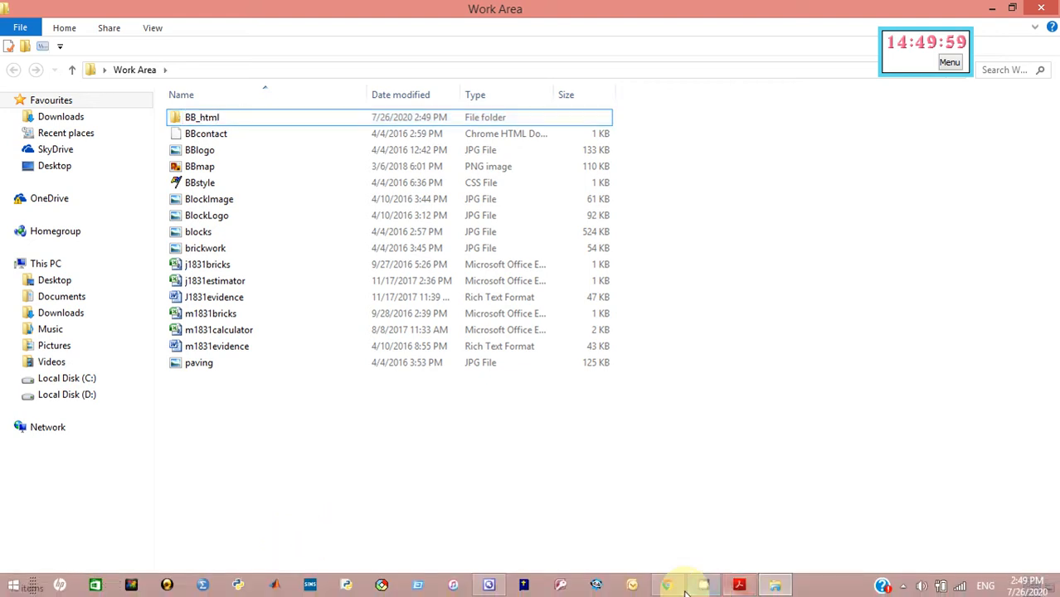
Check the file list and select paving, brickwork, blocks, BlockLogo, BlockImage, BBstyle, BBmap, BBlogo, BBcontact
left_click(741, 586)
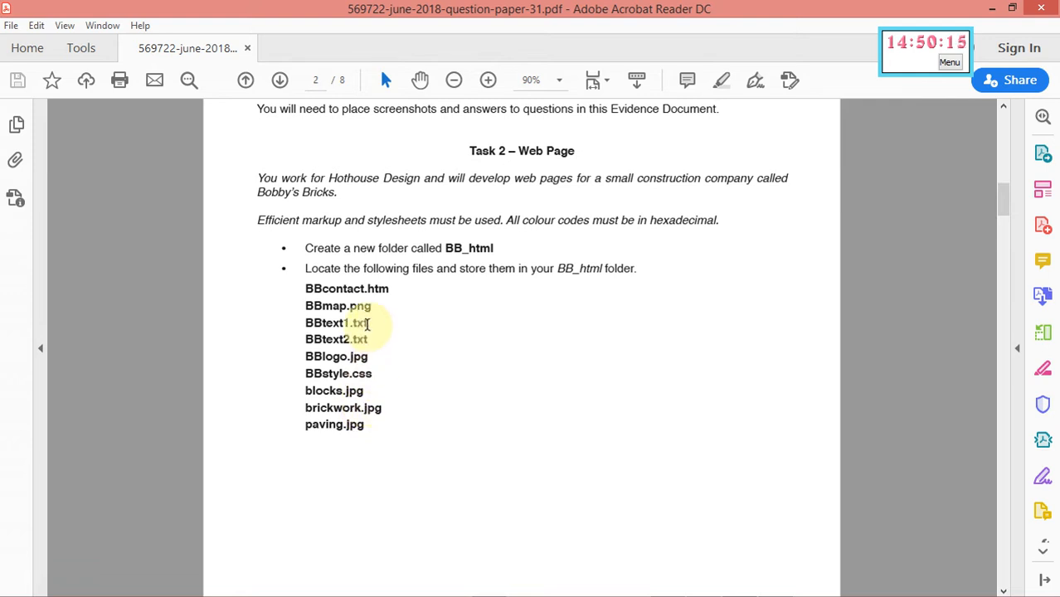
mouse_move(531, 591)
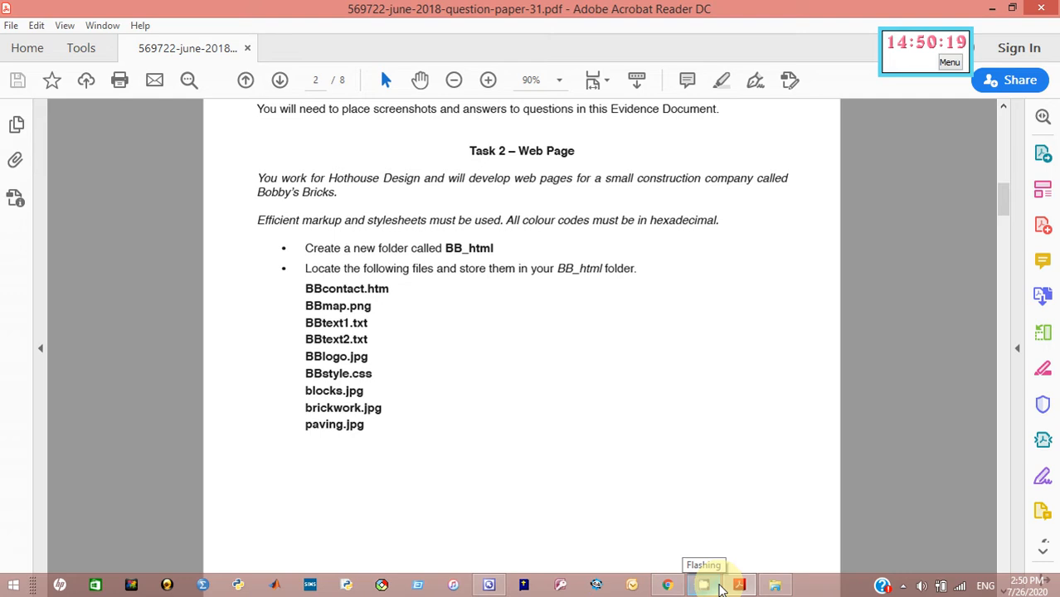
left_click(772, 586)
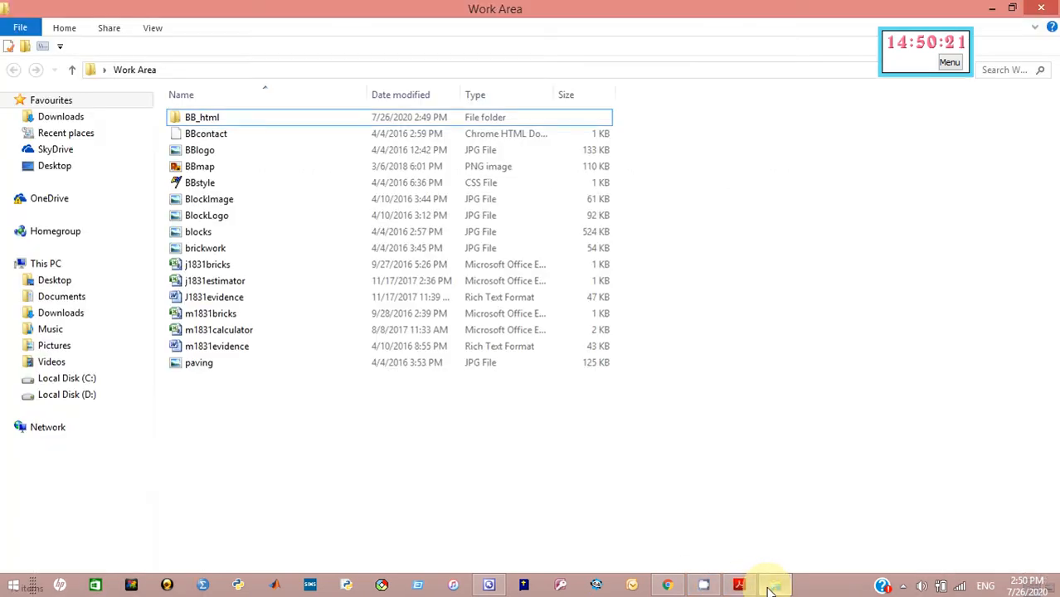
left_click(224, 367)
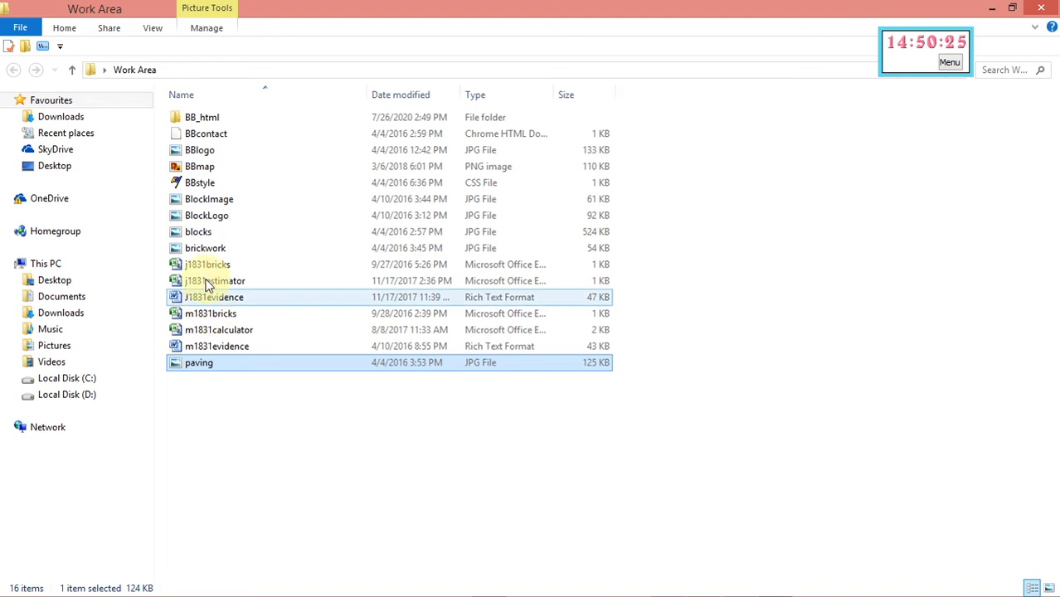
left_click(201, 247, "ctrl")
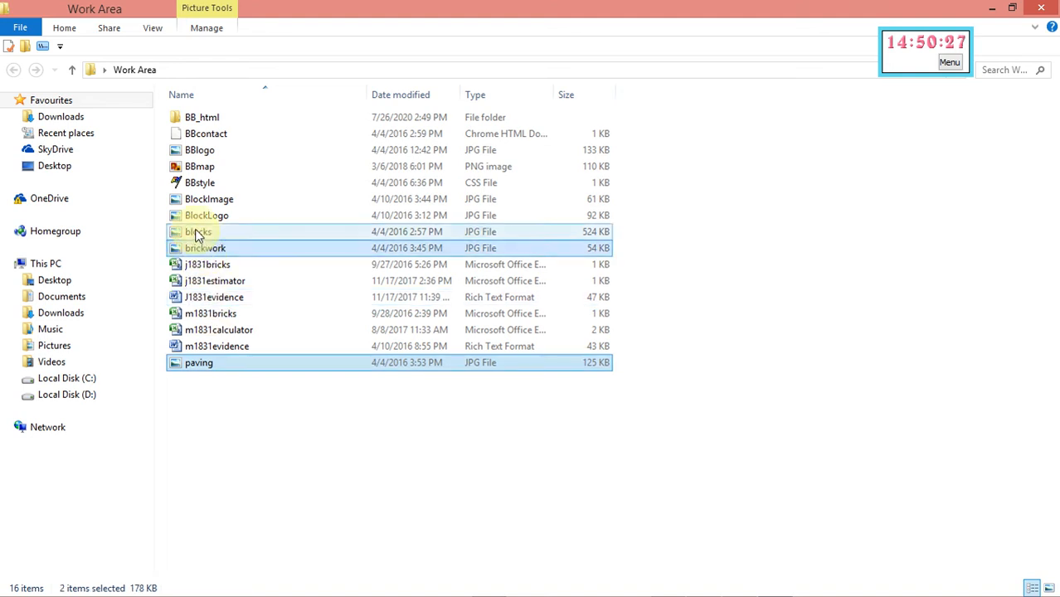
left_click(198, 231, "ctrl")
left_click(199, 216, "ctrl")
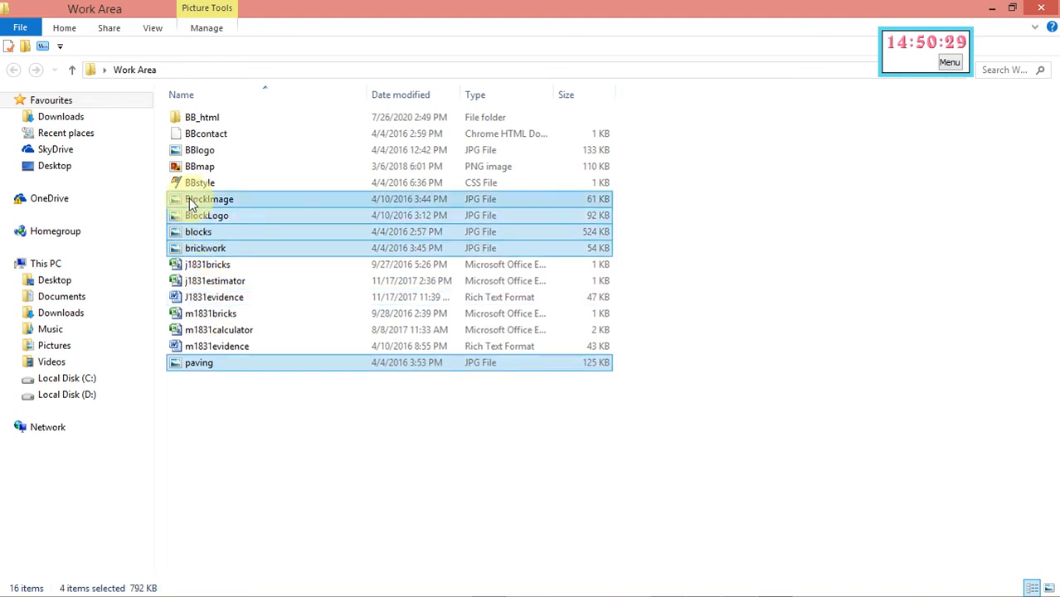
left_click(190, 184, "ctrl")
left_click(191, 166, "ctrl")
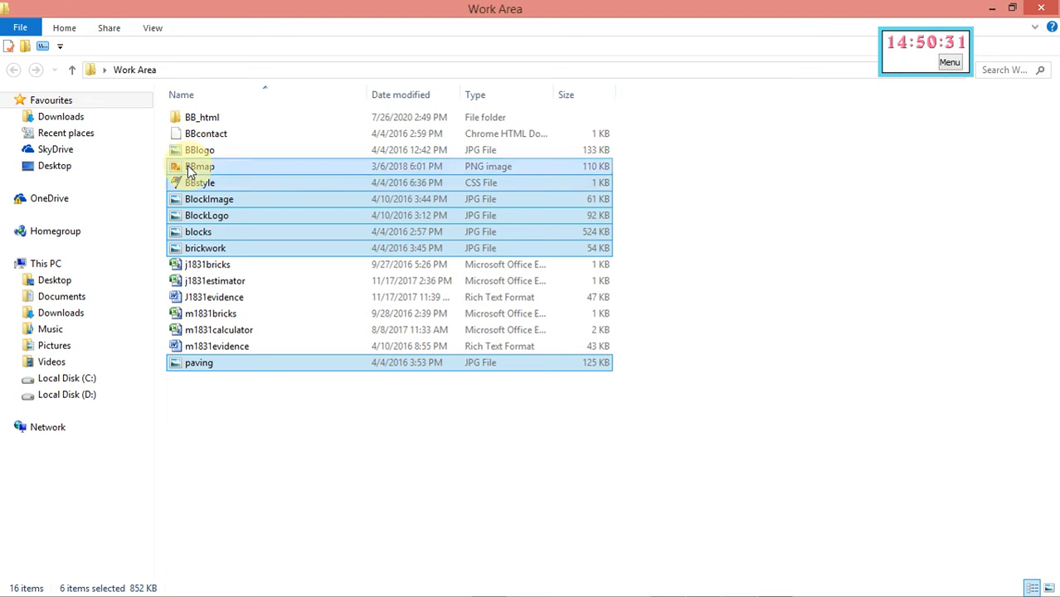
left_click(191, 150, "ctrl")
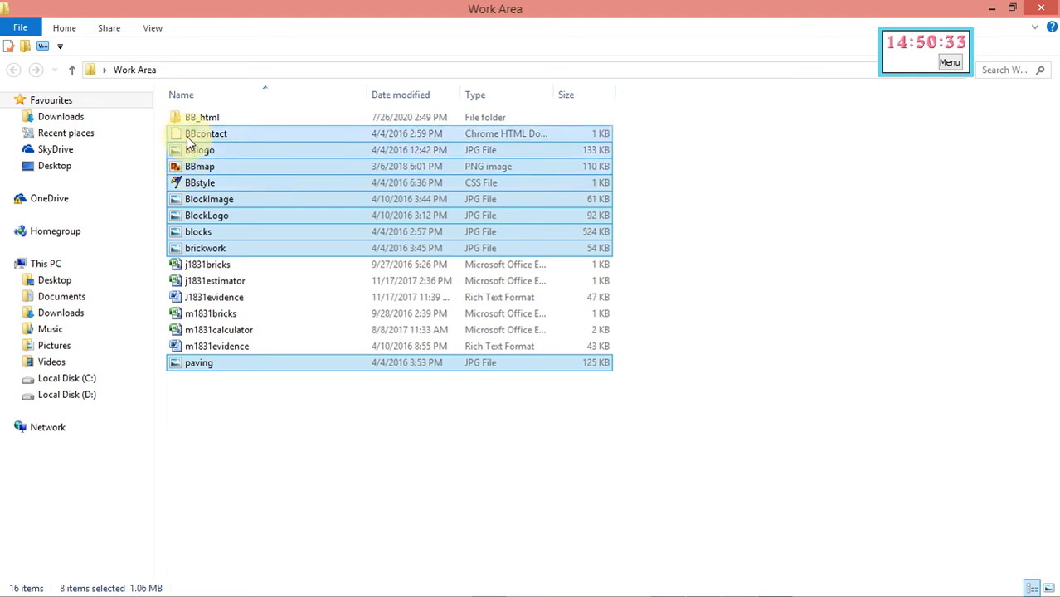
Move the nine selected files into BB_html and open that folder
left_click_drag(189, 142, 199, 118)
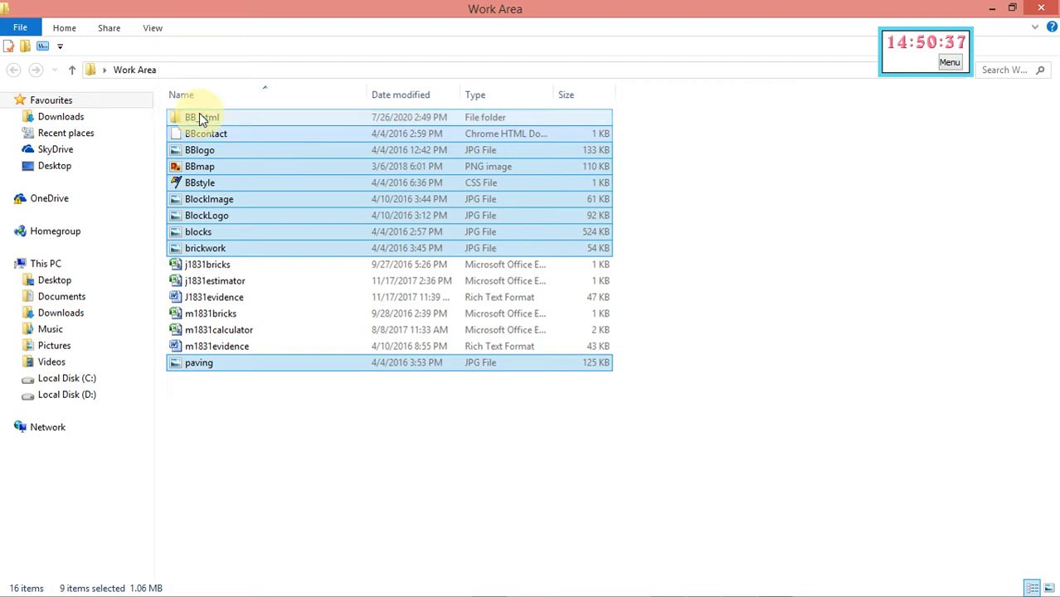
left_click(202, 118)
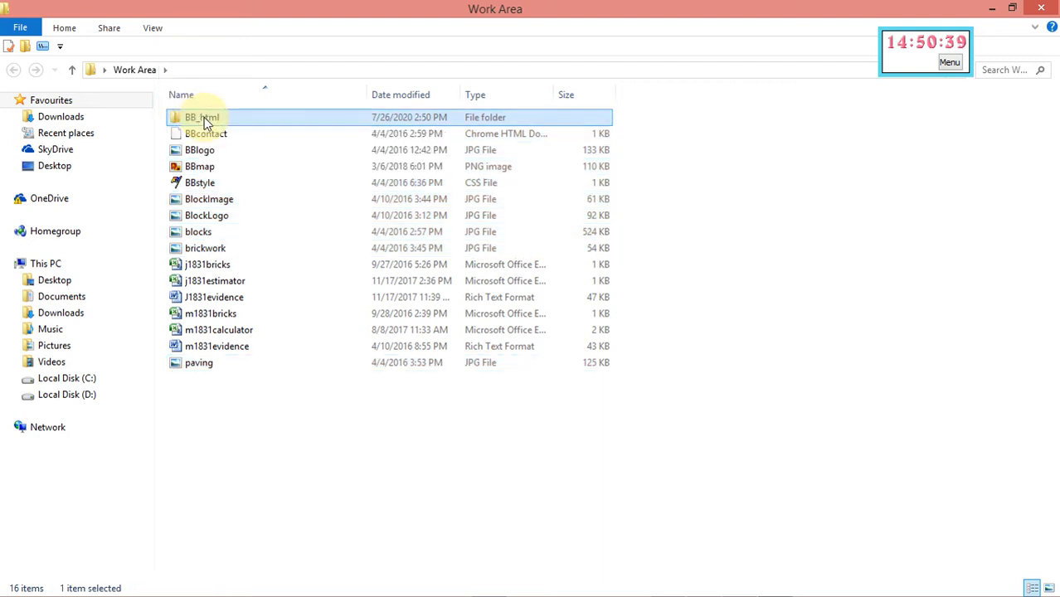
double_click(204, 117)
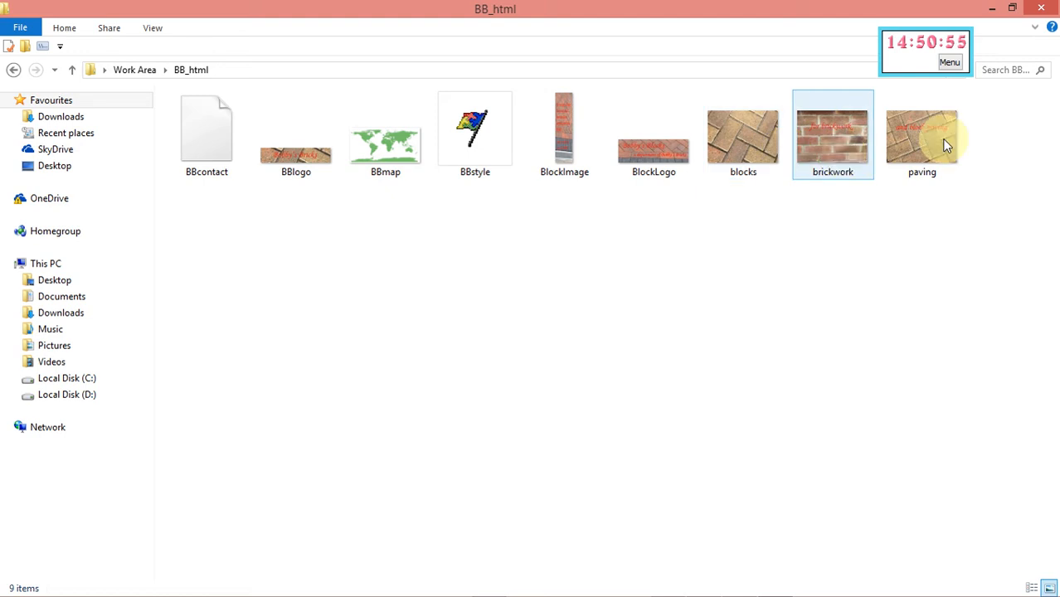
Read the BB.htm table requirements on page 3 of the question paper, then minimize it
left_click(993, 11)
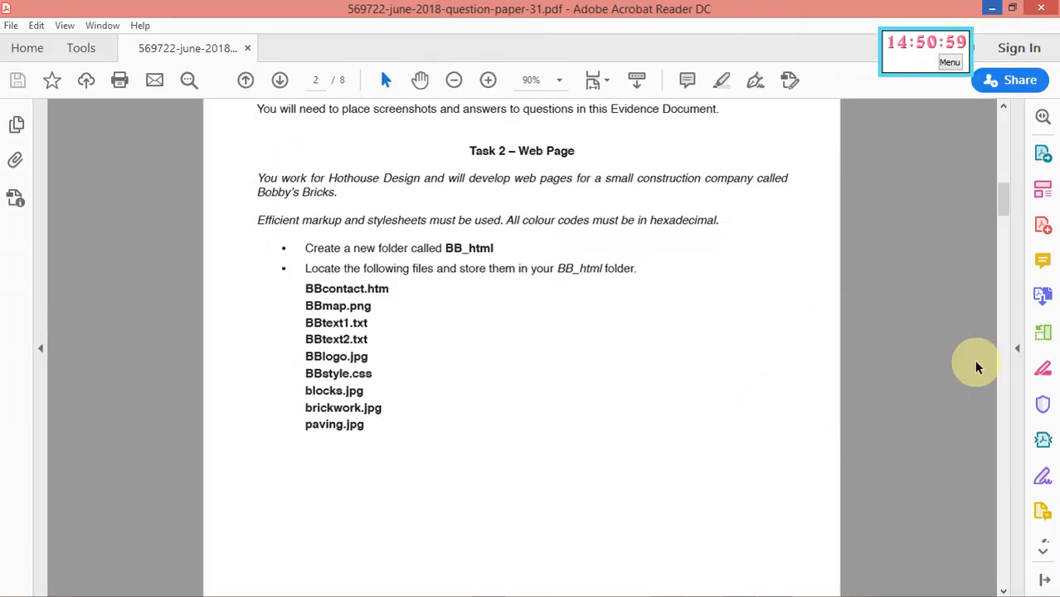
left_click_drag(1006, 202, 1009, 252)
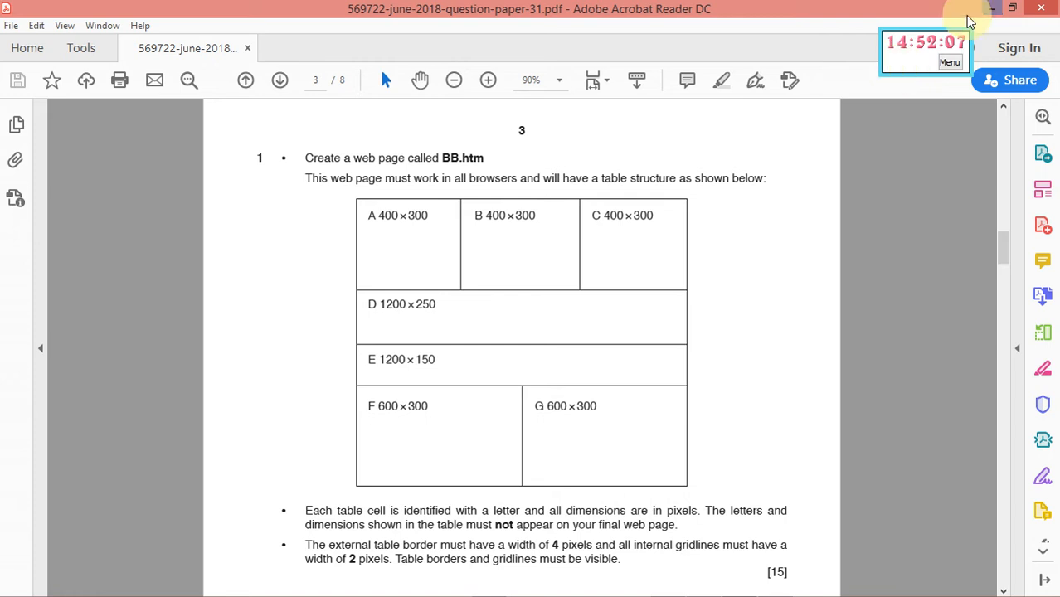
left_click(993, 10)
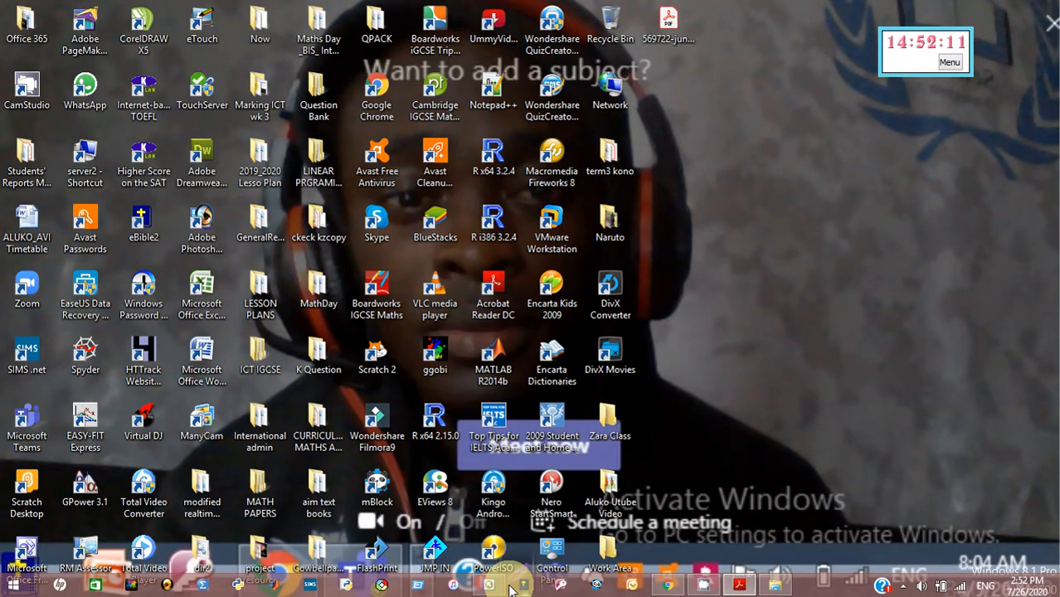
In FrontPage's Save As, browse to Desktop > Work Area > BB_html
left_click(491, 586)
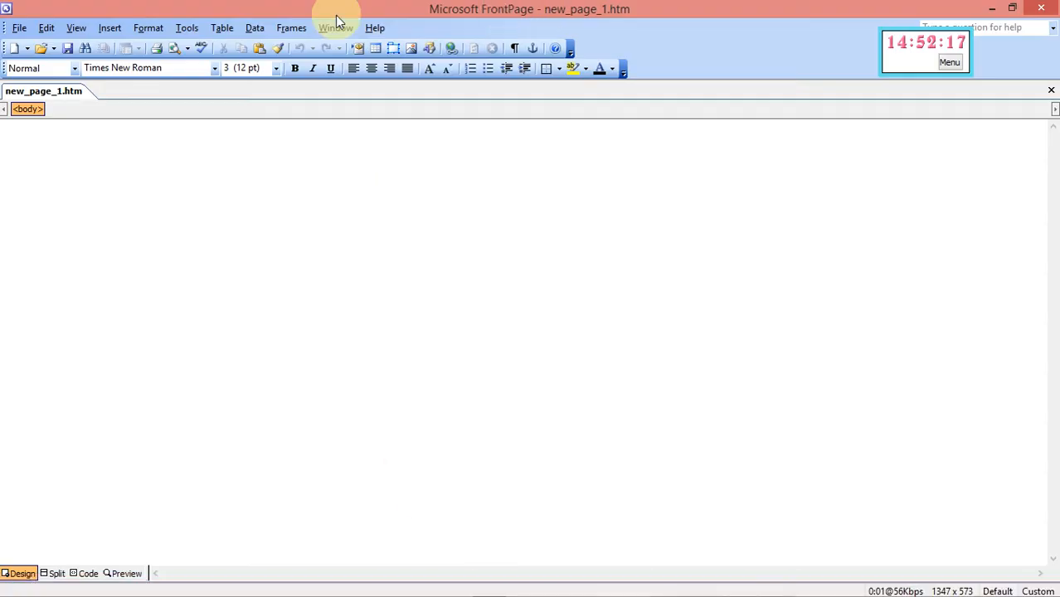
left_click(20, 29)
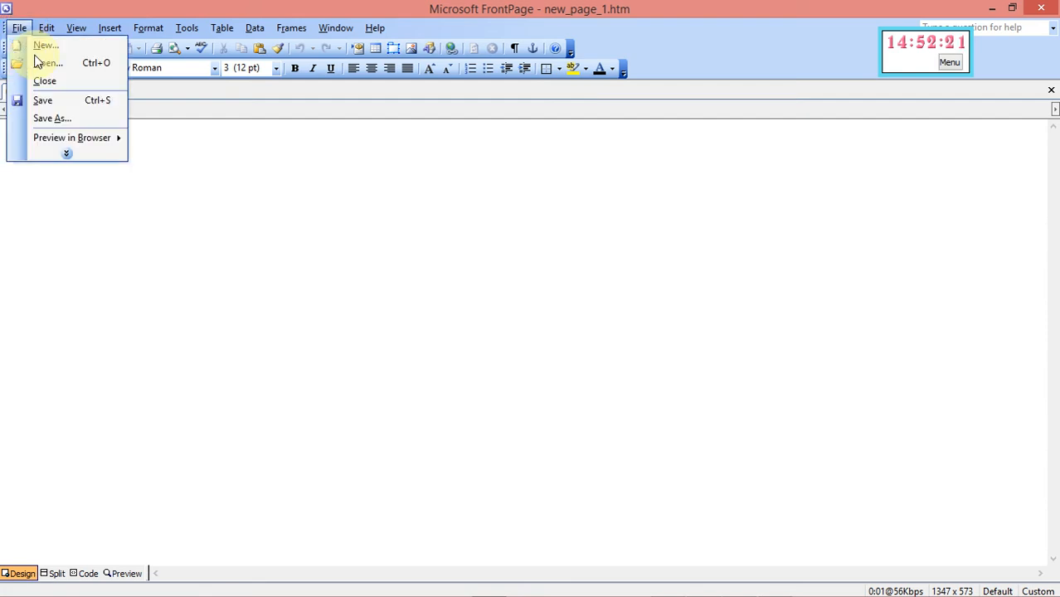
left_click(50, 120)
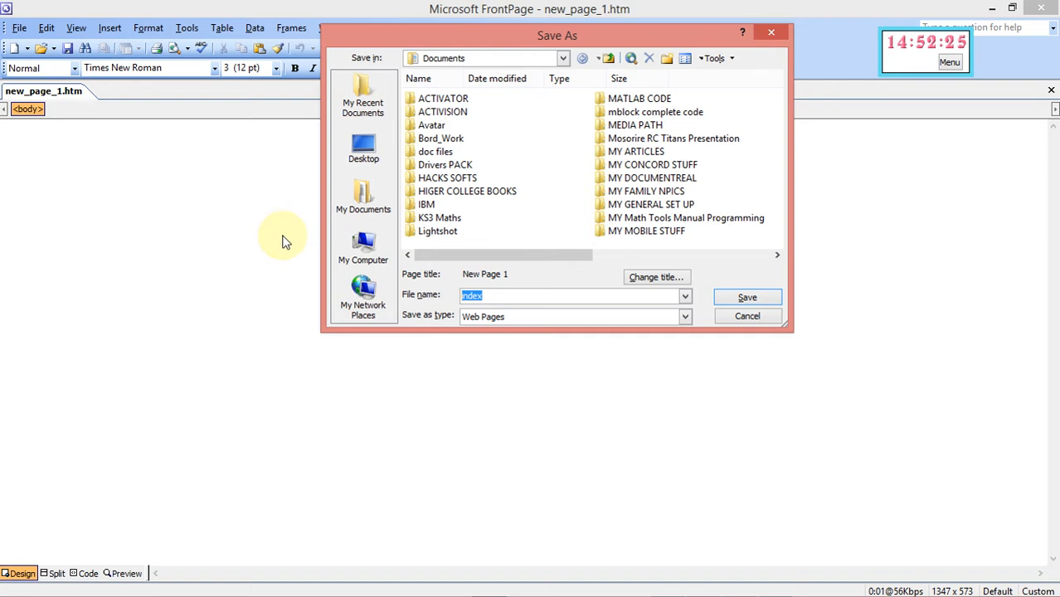
left_click(366, 152)
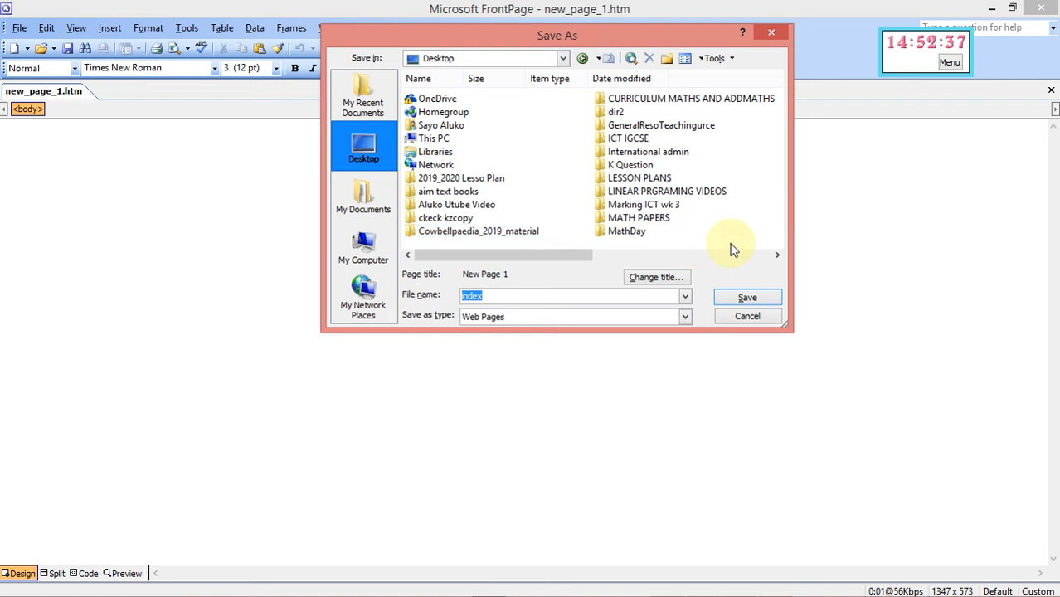
left_click(777, 254)
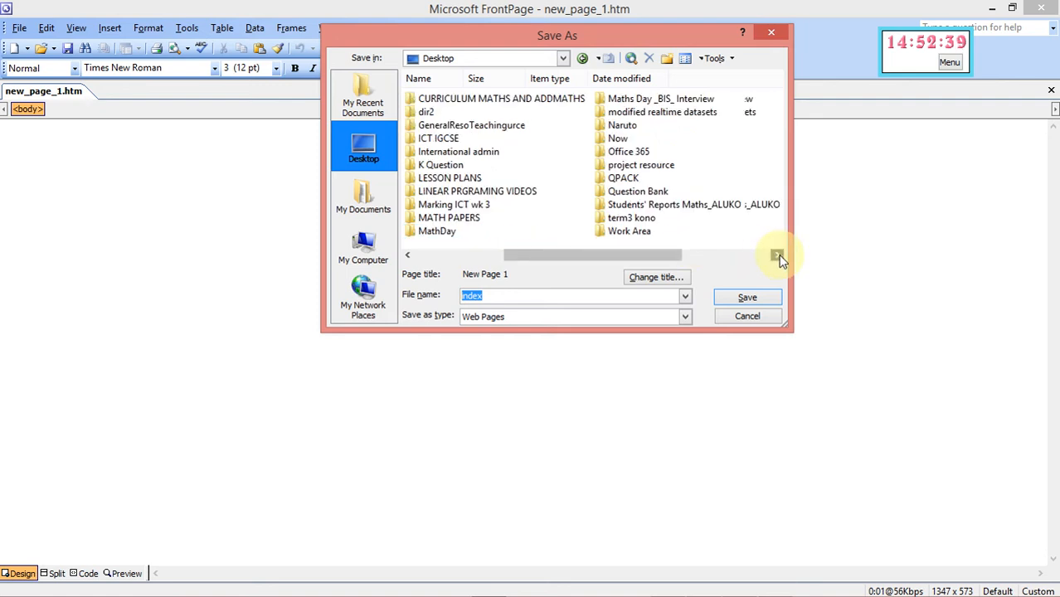
double_click(645, 233)
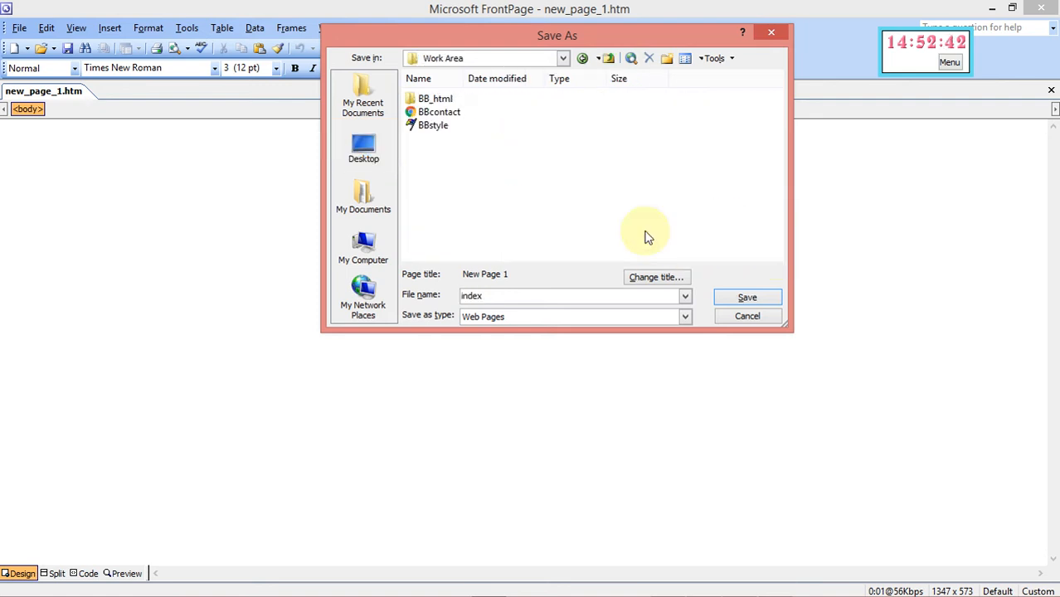
double_click(444, 100)
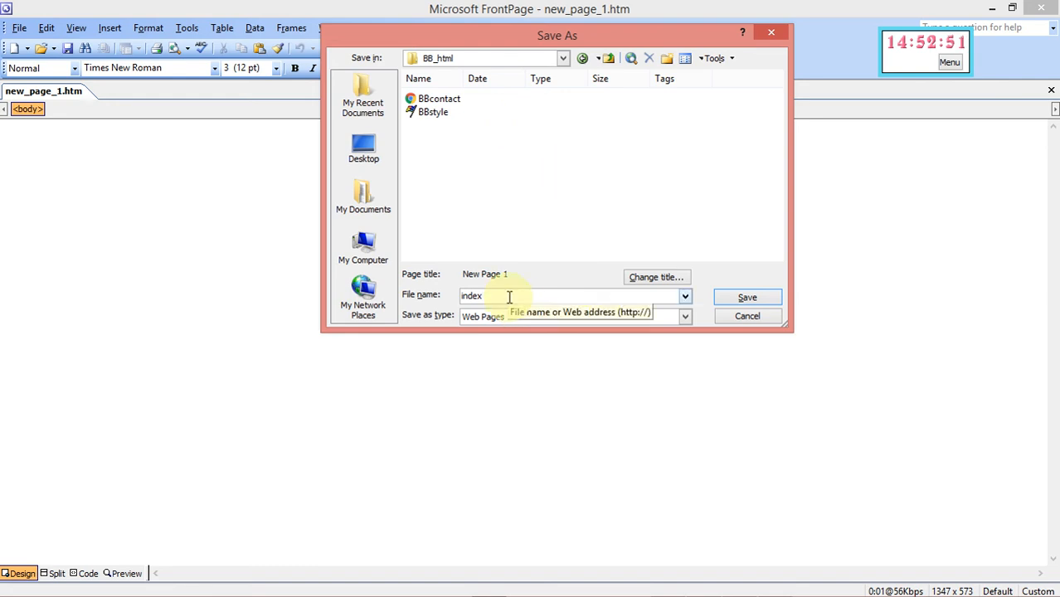
Enter BB.htm as the file name, checking the question paper, and save the page
key("BackSpace")
key("BackSpace")
key("BackSpace")
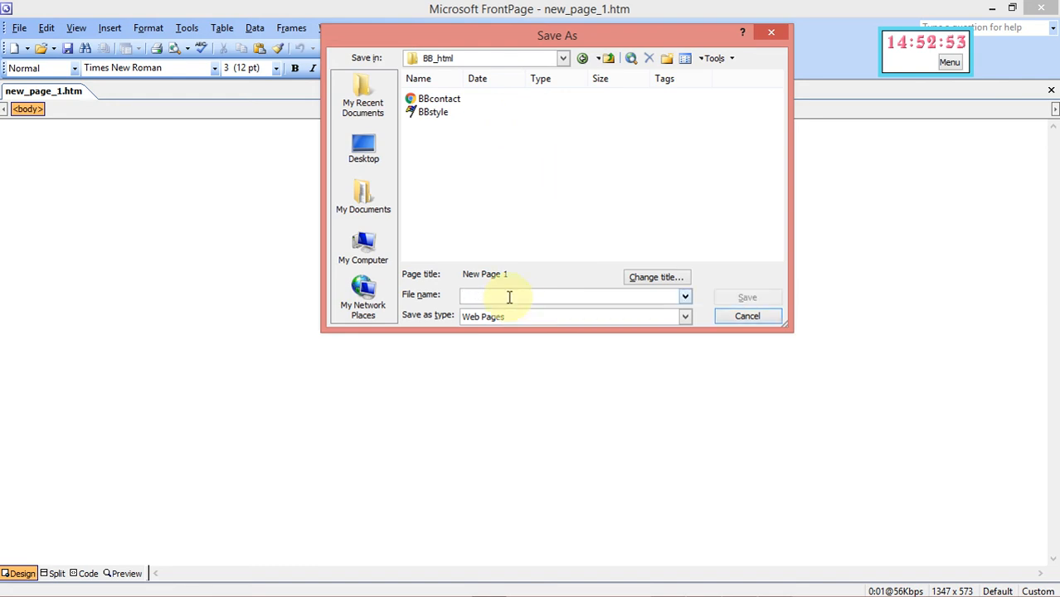
type("BB")
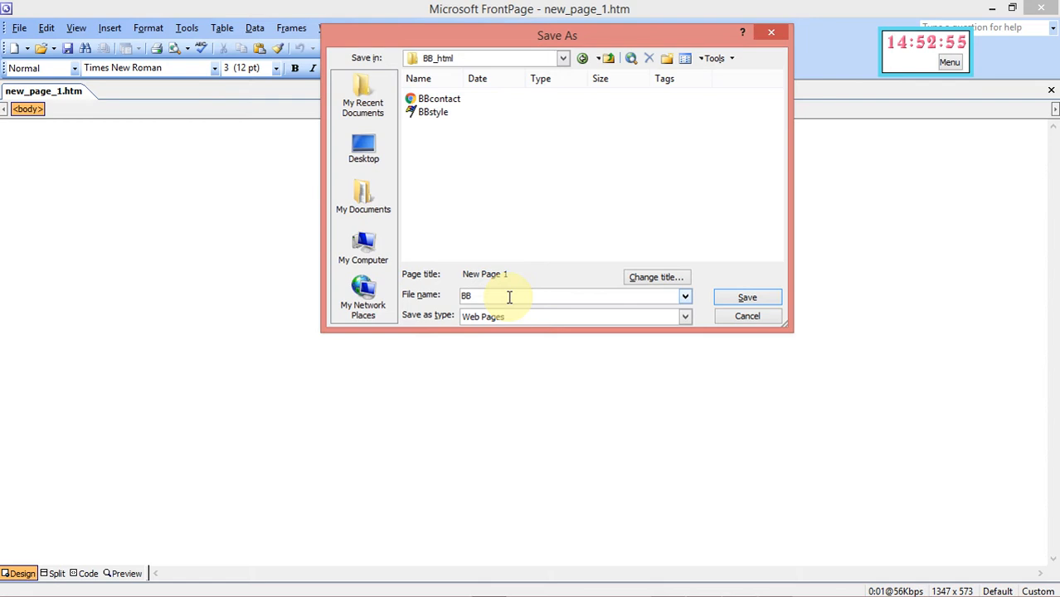
mouse_move(775, 592)
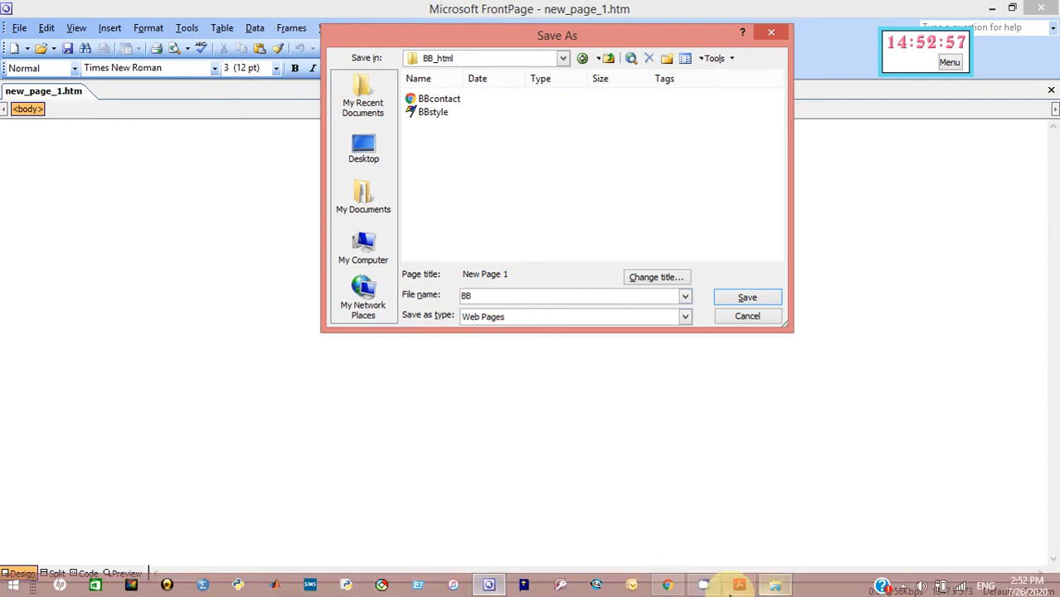
left_click(735, 589)
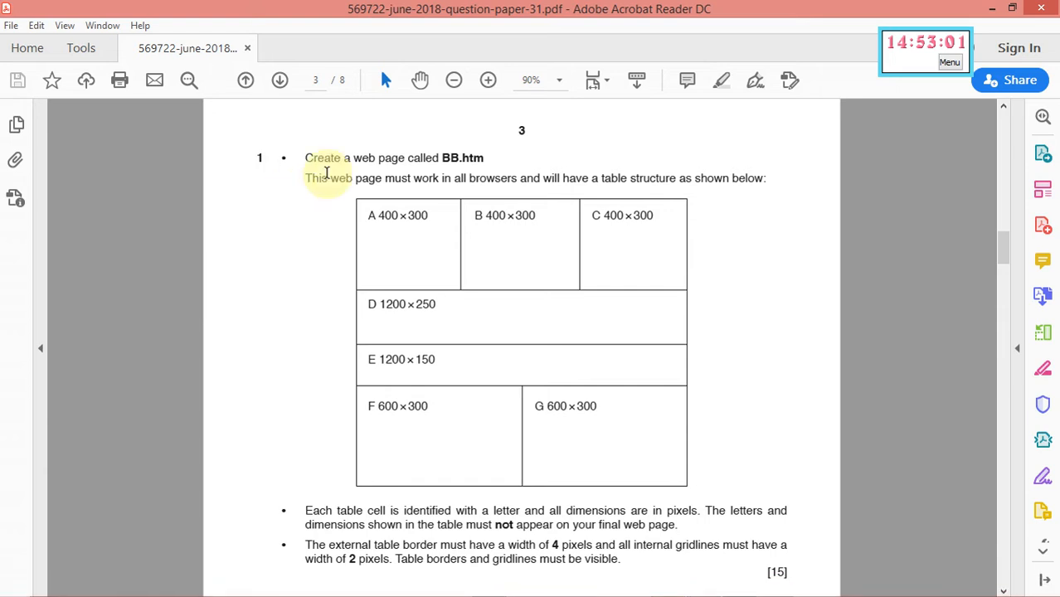
left_click(994, 12)
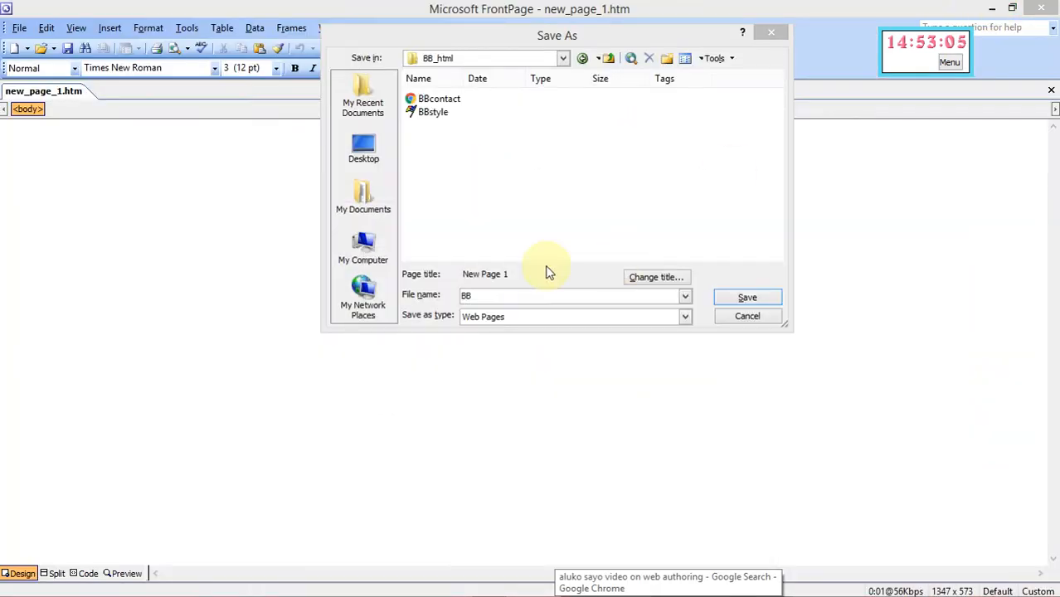
left_click(487, 293)
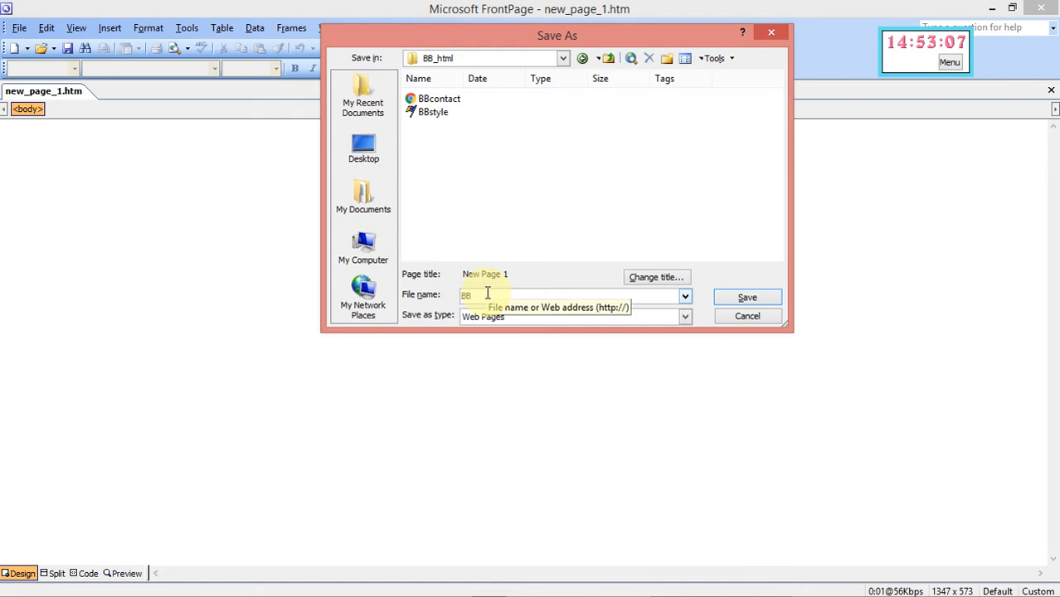
type(".htm")
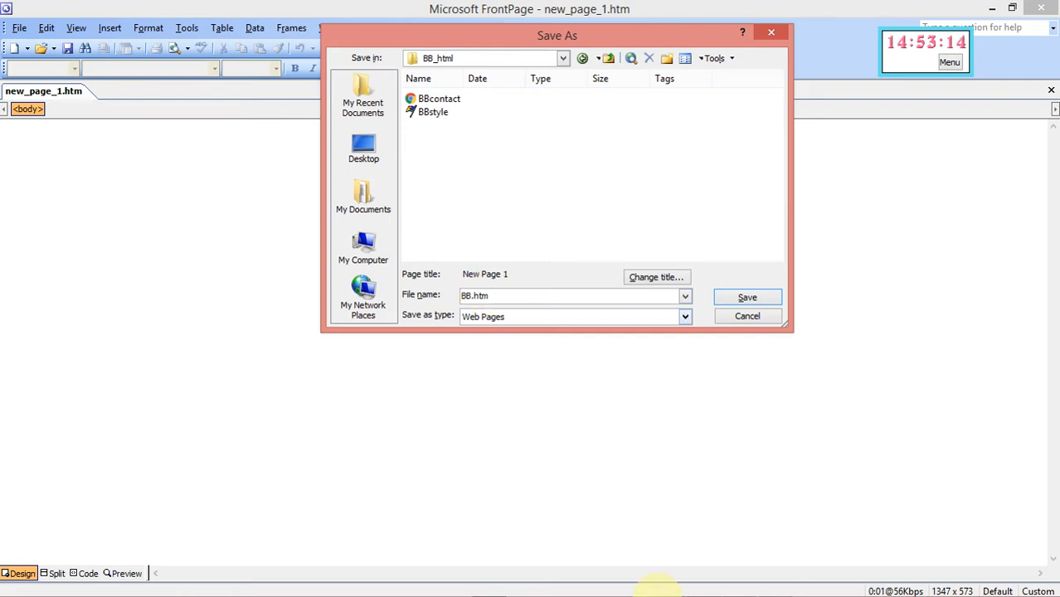
mouse_move(813, 595)
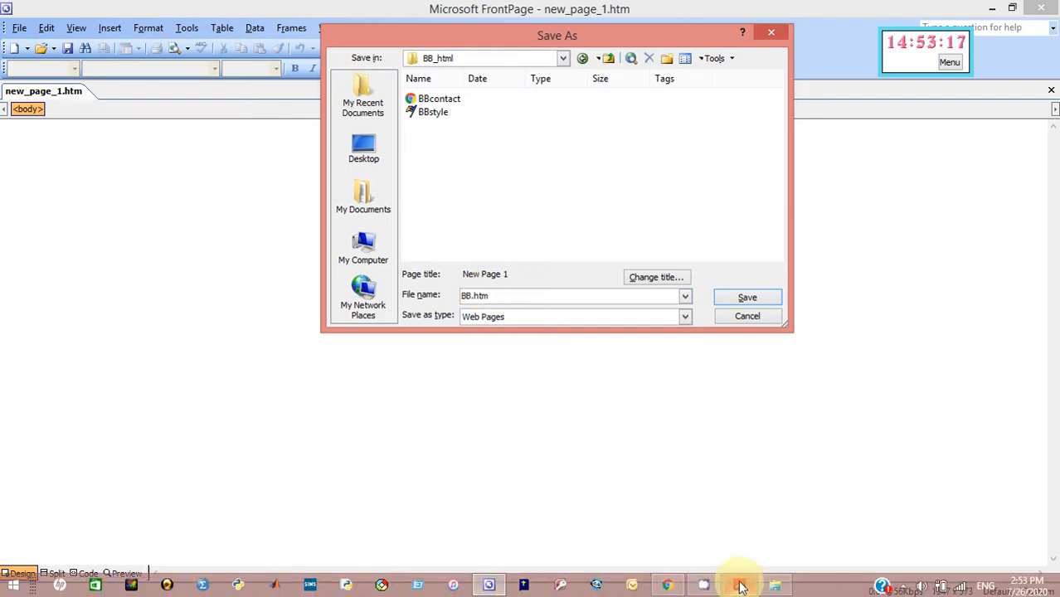
left_click(741, 587)
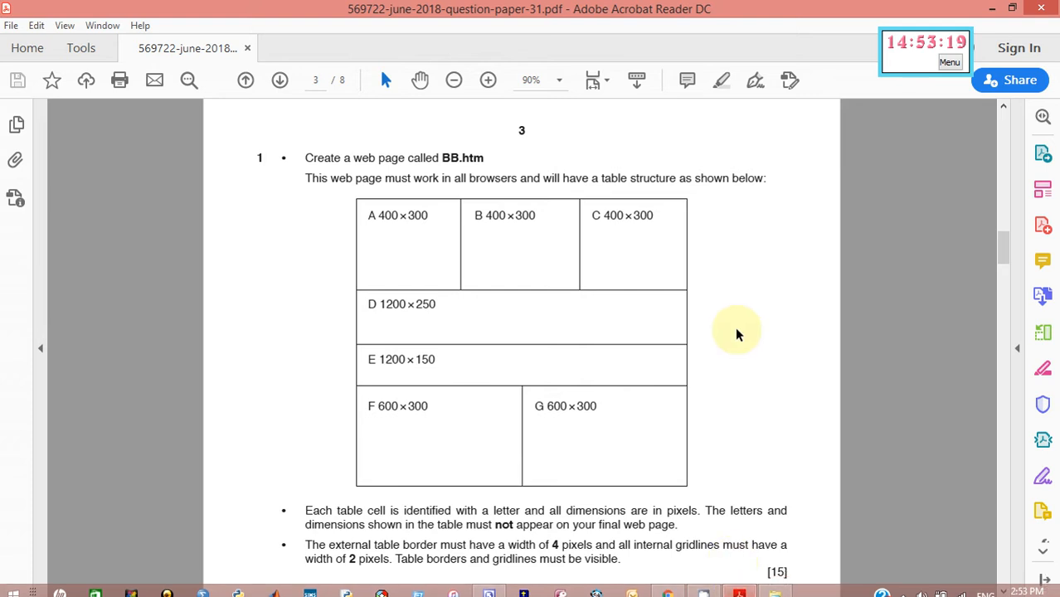
left_click(992, 8)
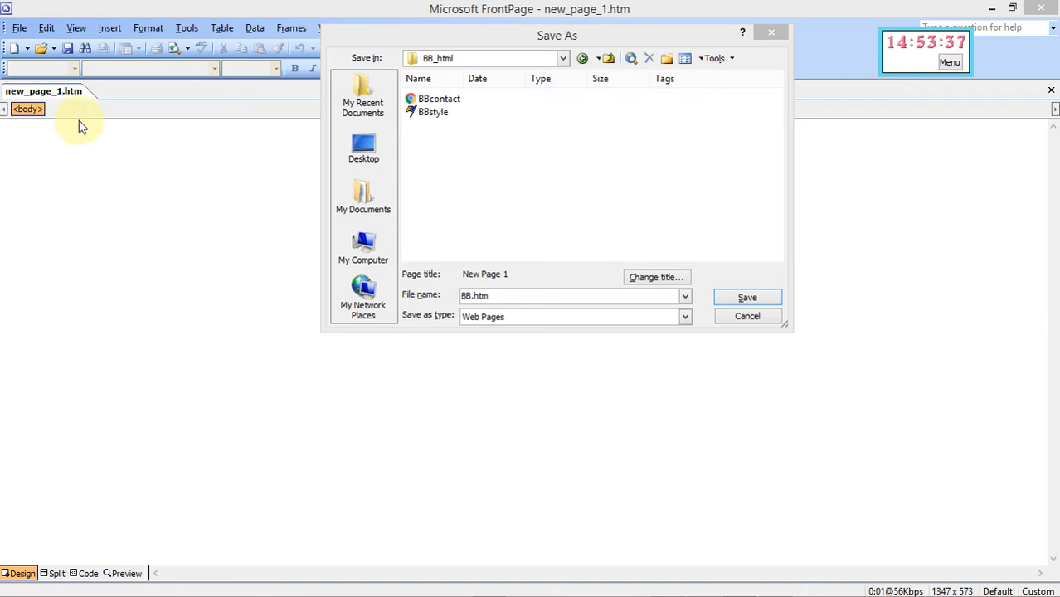
left_click(743, 305)
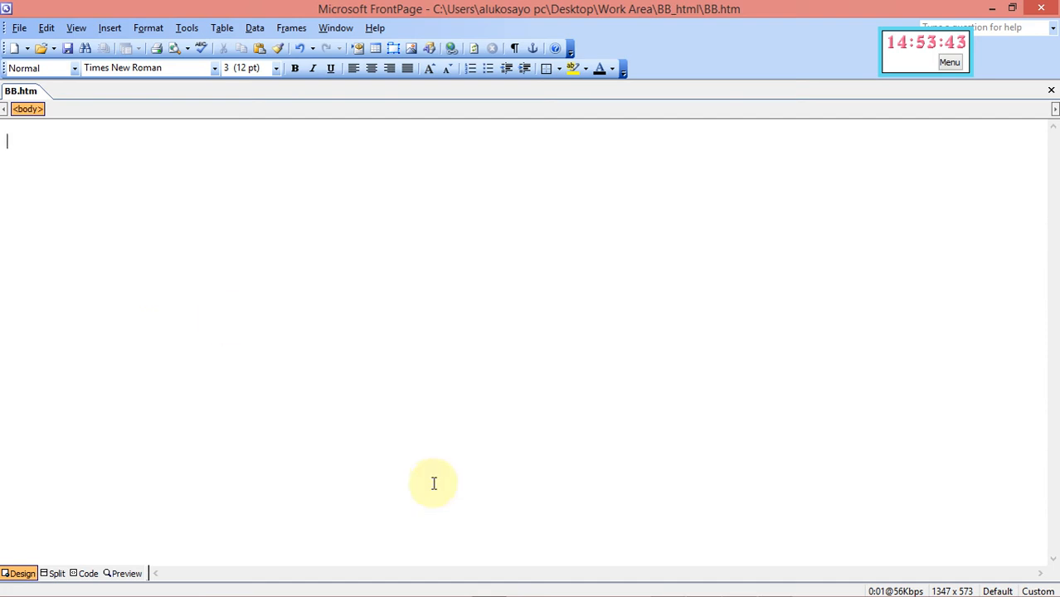
Review the question paper, then open Table > Insert > Table on the blank BB.htm page
mouse_move(772, 592)
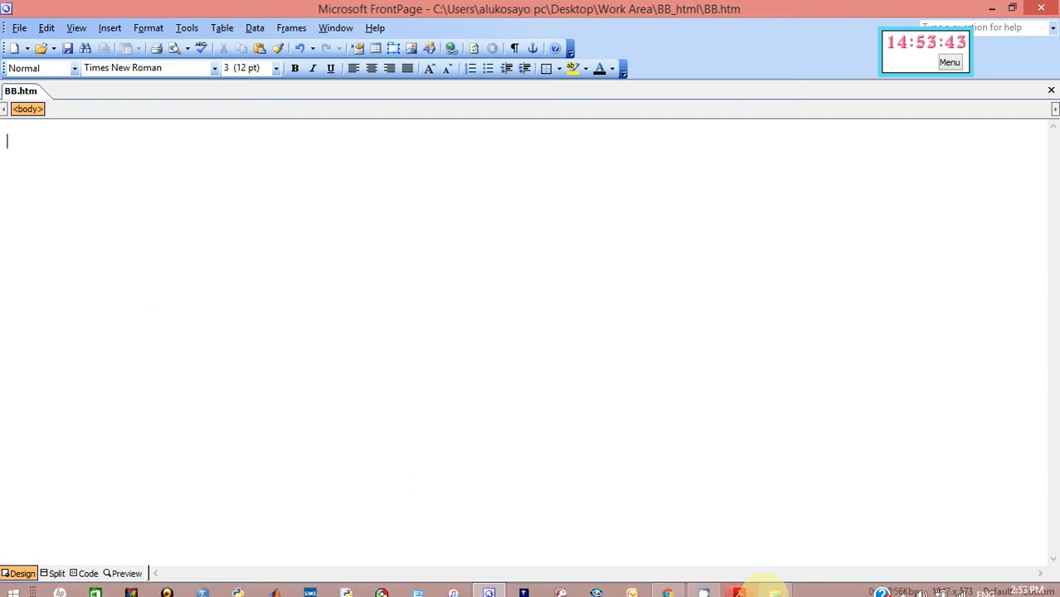
left_click(742, 587)
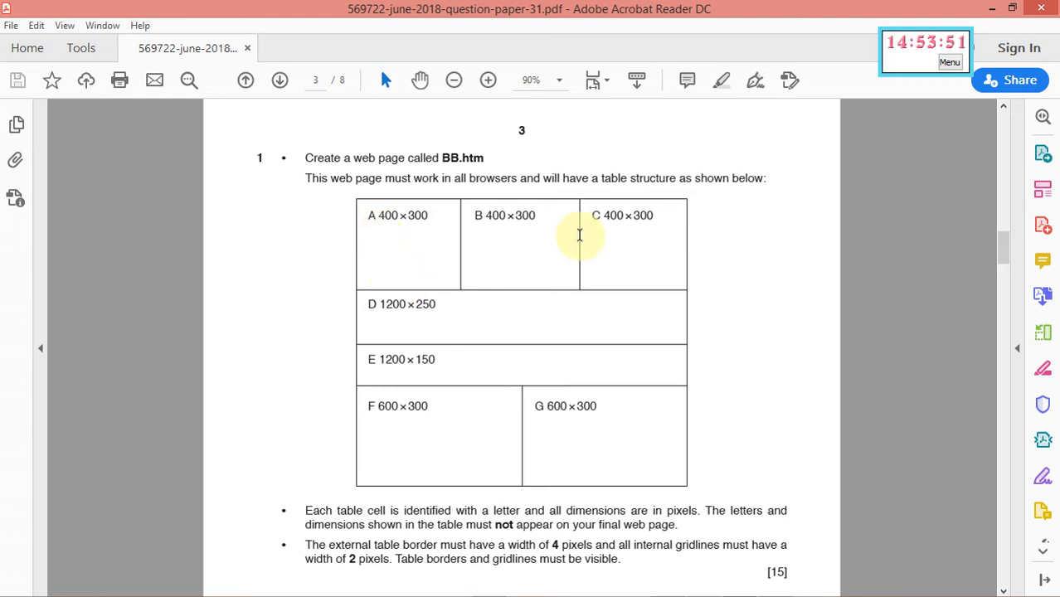
left_click(995, 14)
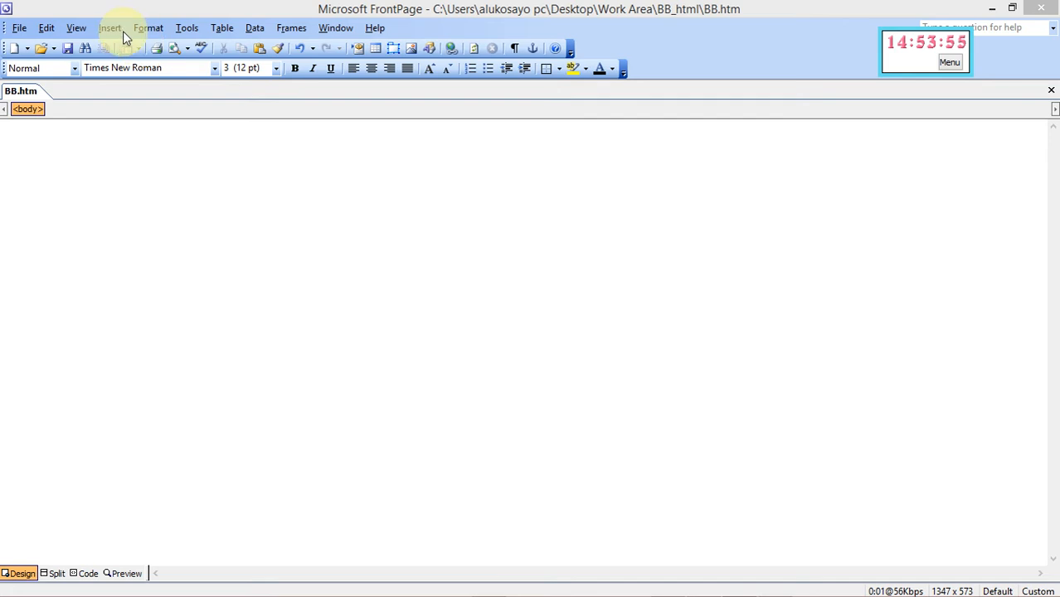
left_click(228, 29)
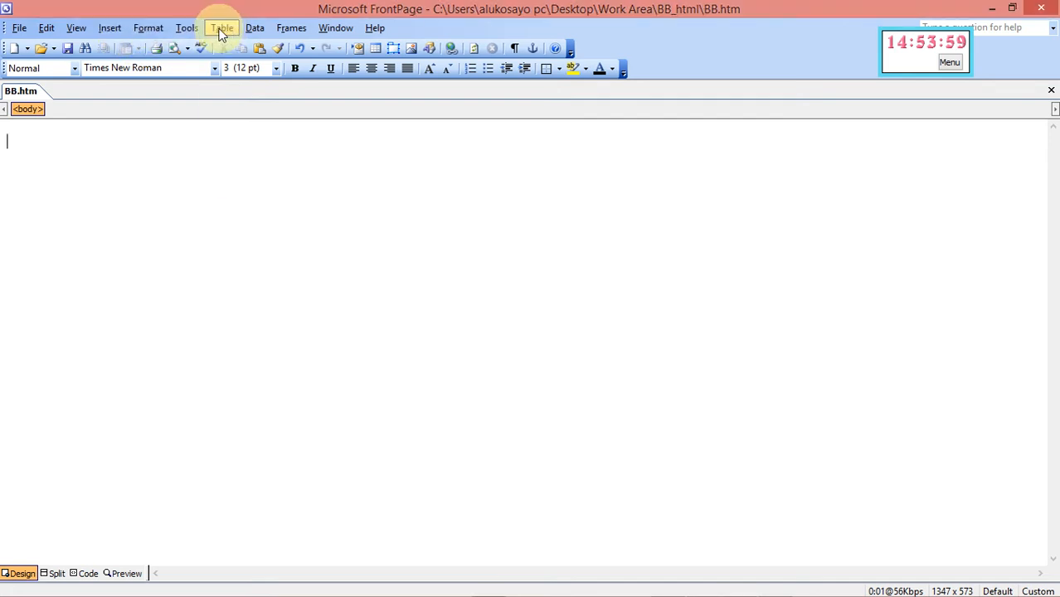
left_click(222, 32)
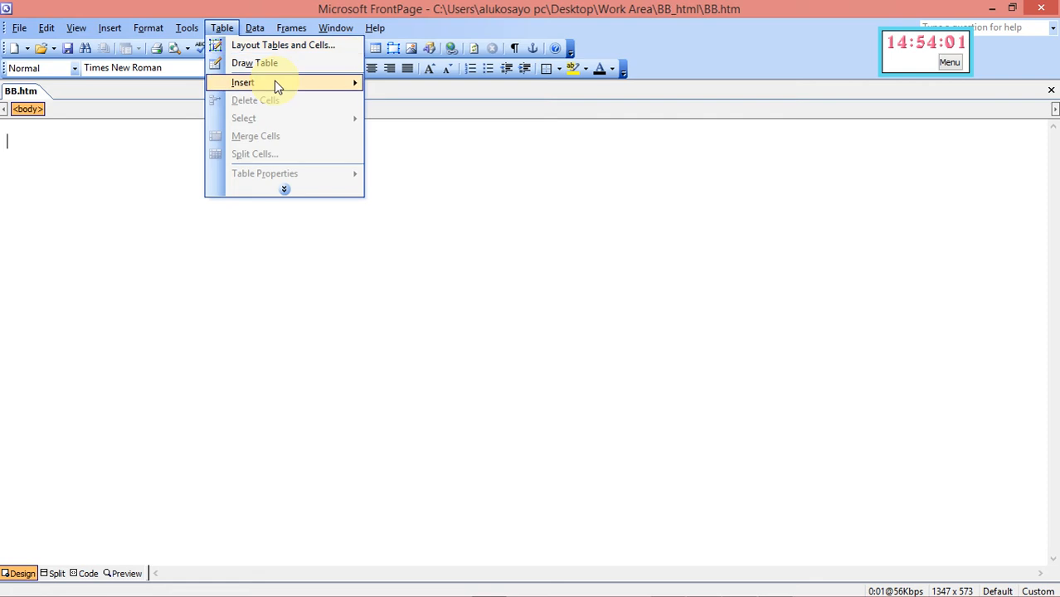
mouse_move(274, 80)
left_click(402, 86)
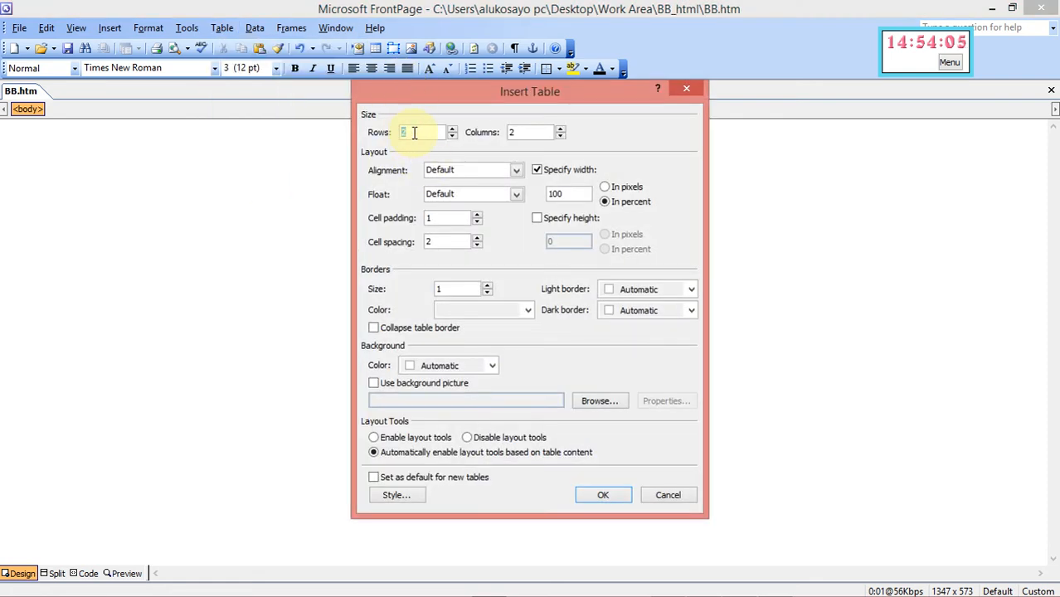
Set the table to 4 rows and 3 columns and view the paper's table layout
left_click(528, 134)
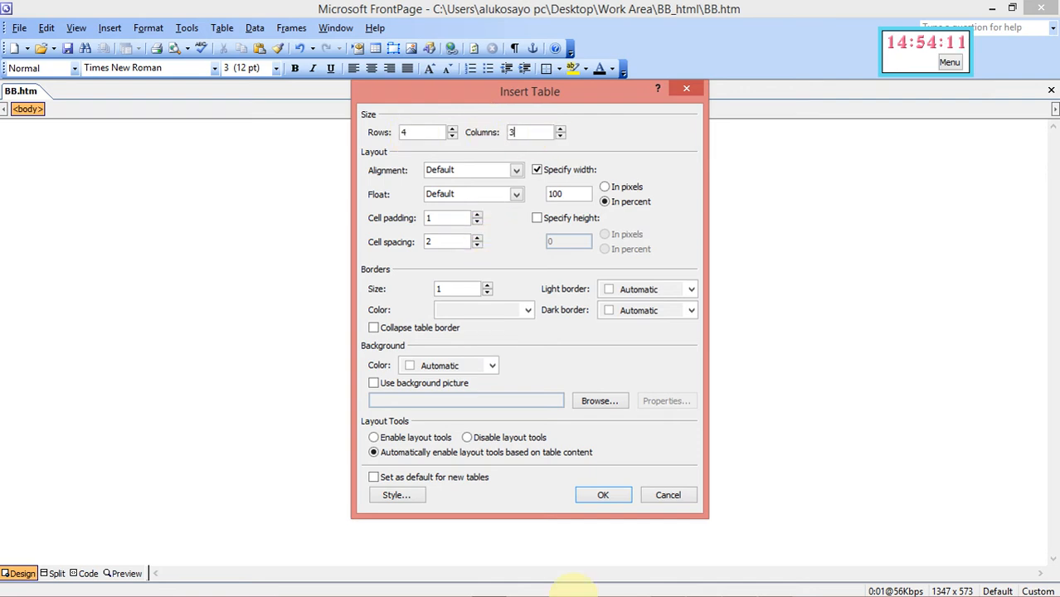
mouse_move(659, 590)
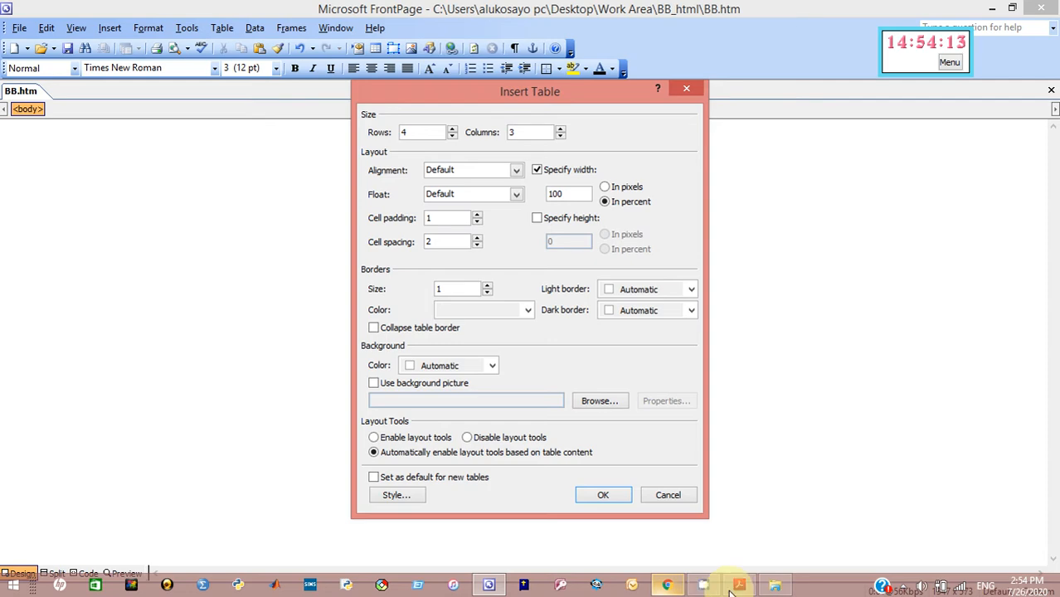
left_click(738, 586)
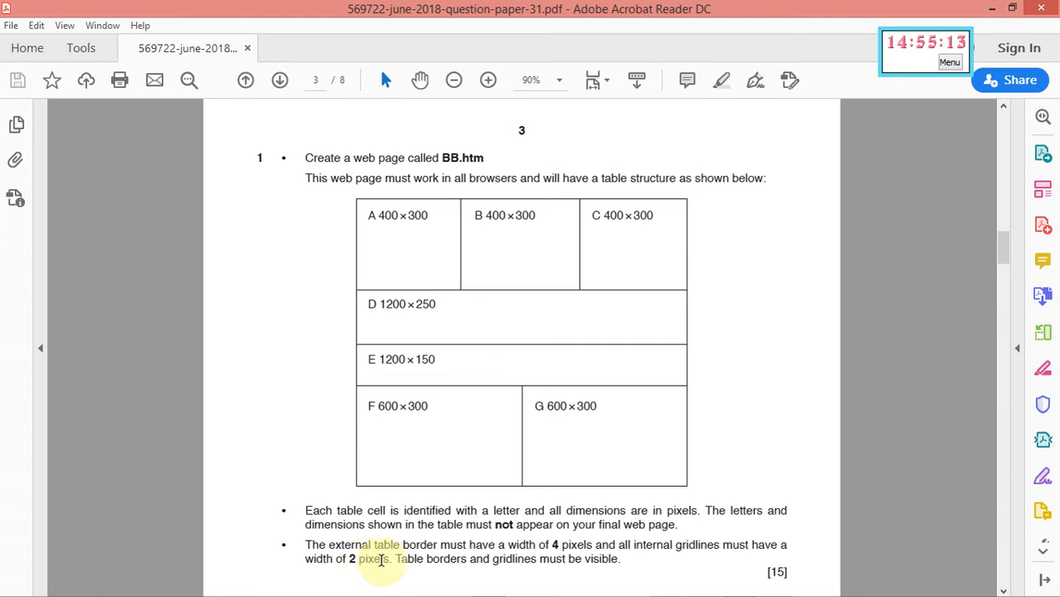
Confirm the 1200 width in the paper and set the table width to 1200 pixels
left_click(987, 13)
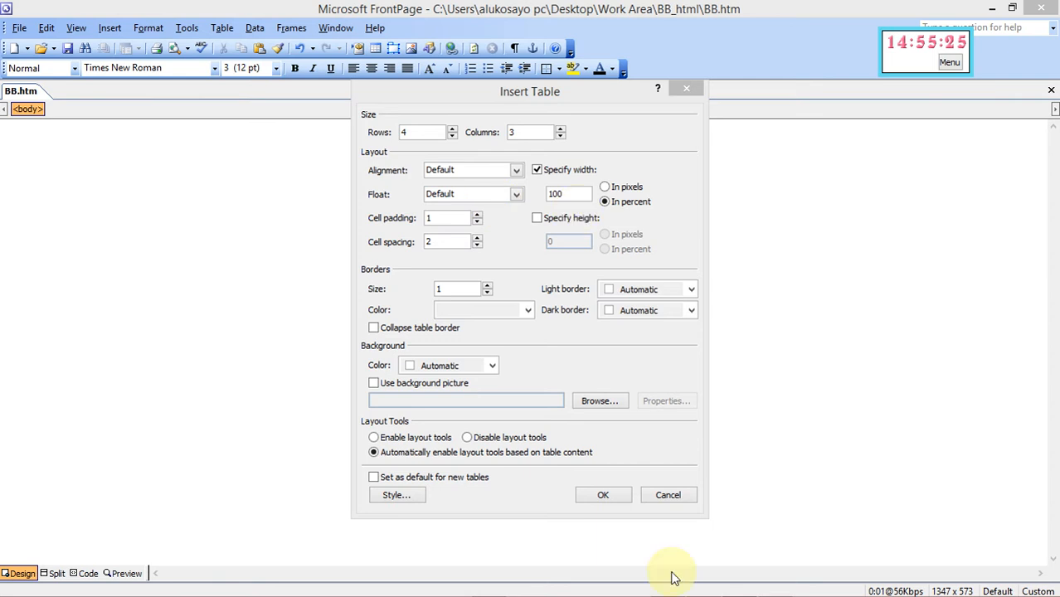
mouse_move(798, 586)
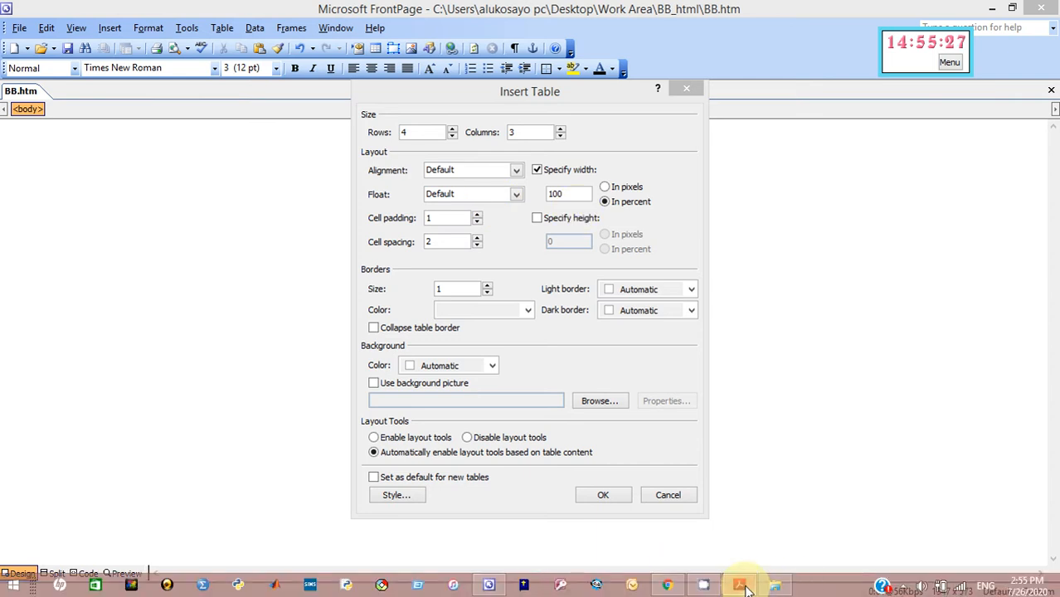
left_click(740, 585)
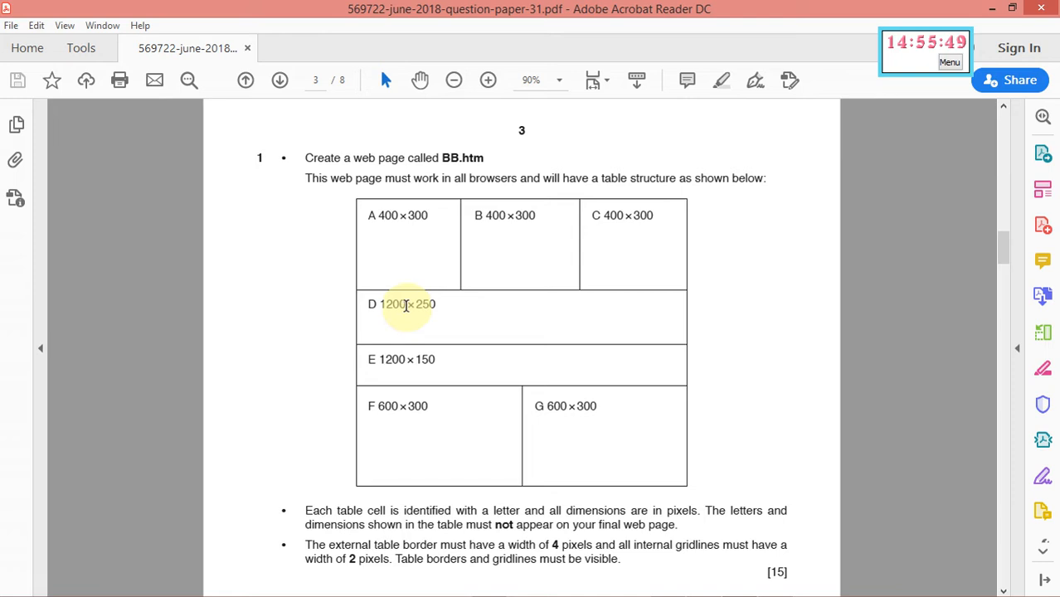
left_click_drag(405, 306, 379, 306)
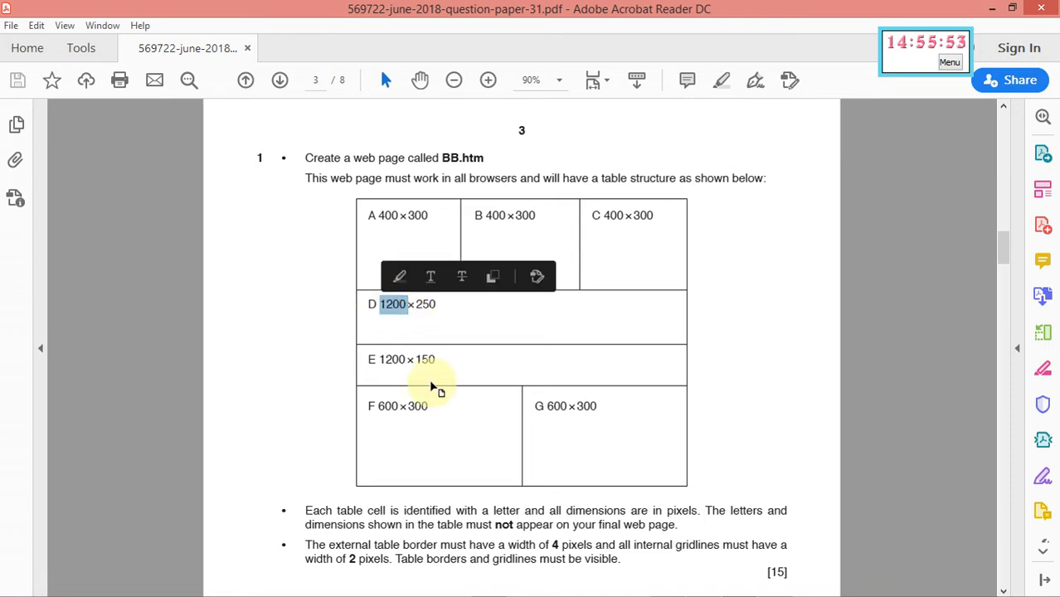
left_click(445, 316)
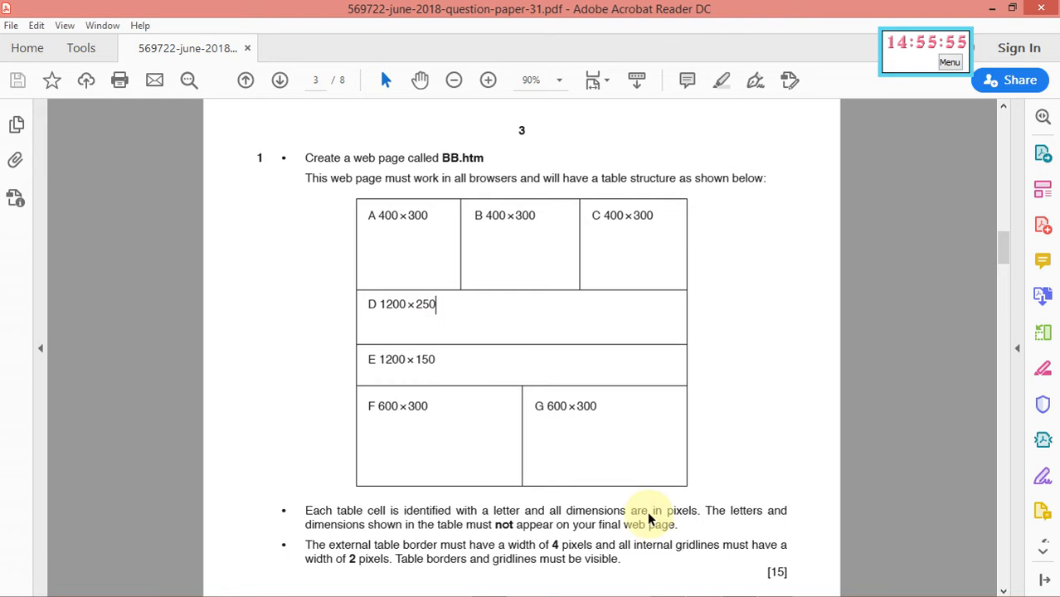
mouse_move(669, 587)
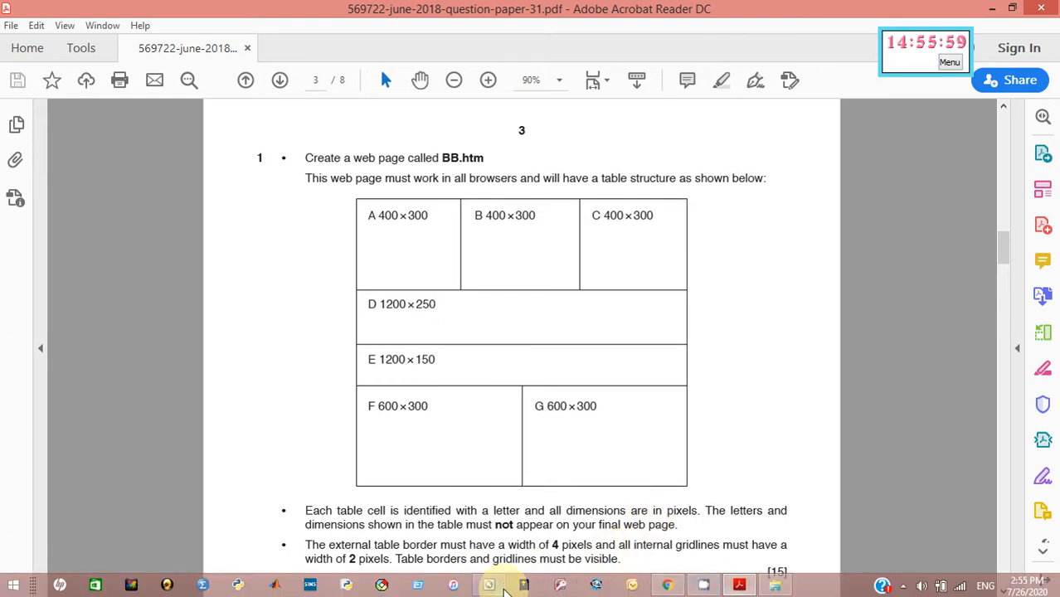
left_click(503, 589)
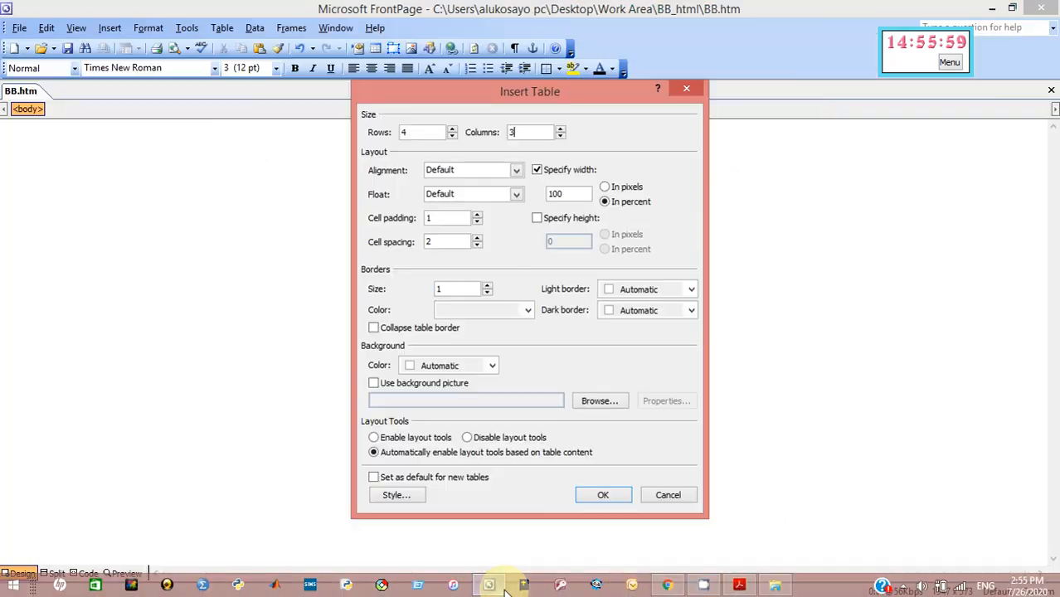
left_click(605, 187)
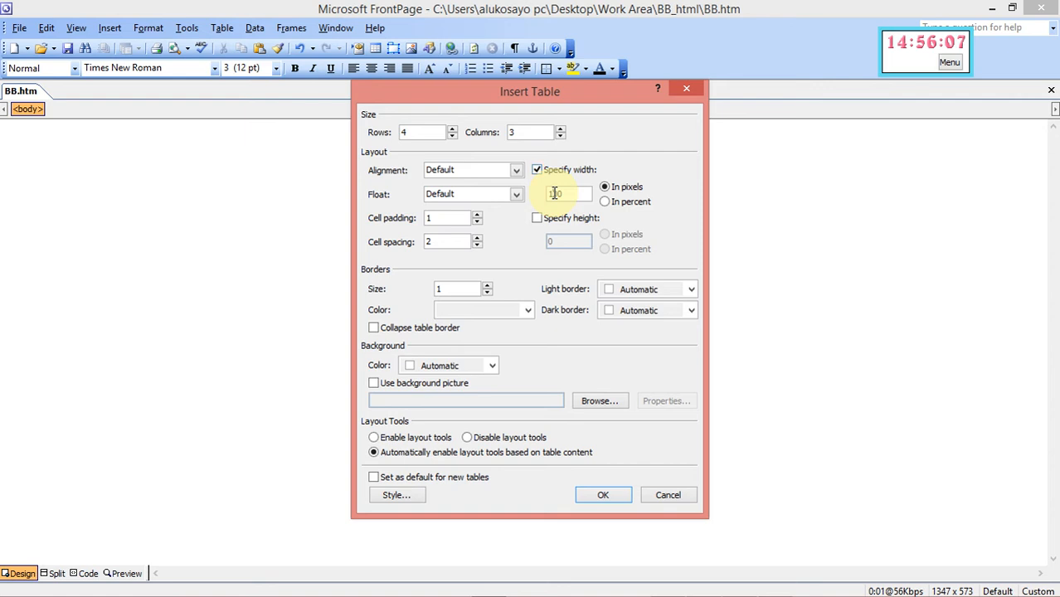
left_click(554, 194)
type("2")
Give the table style a solid Box border of width 4px, clearing the bottom padding
left_click(396, 495)
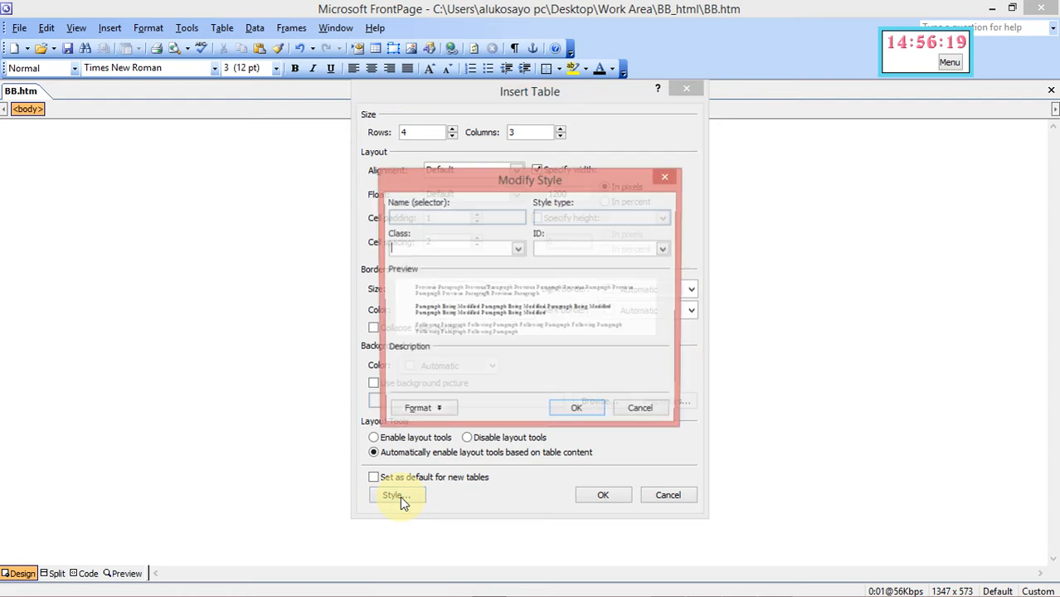
left_click(423, 411)
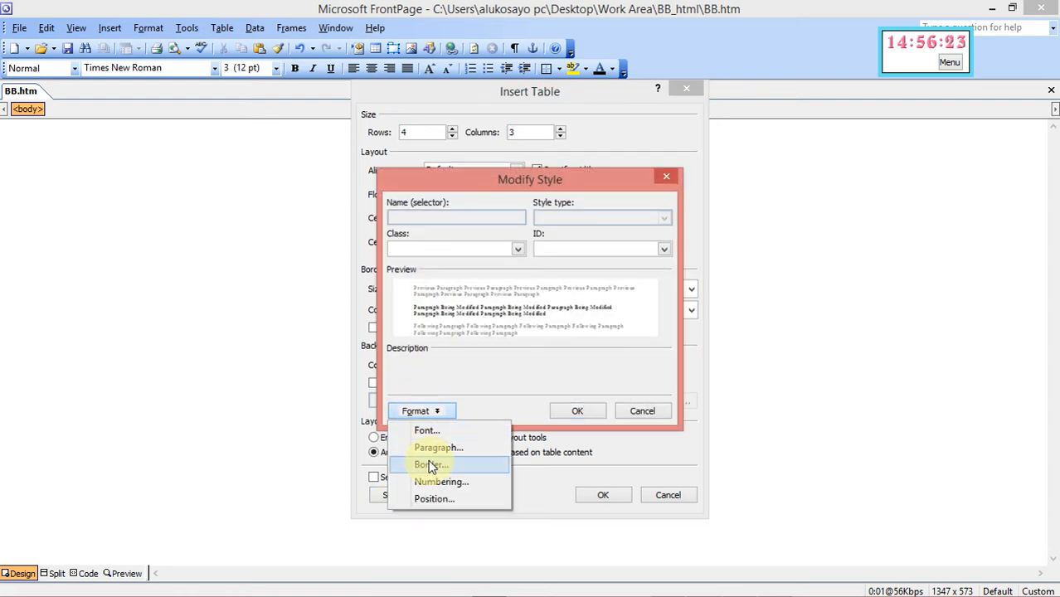
left_click(431, 468)
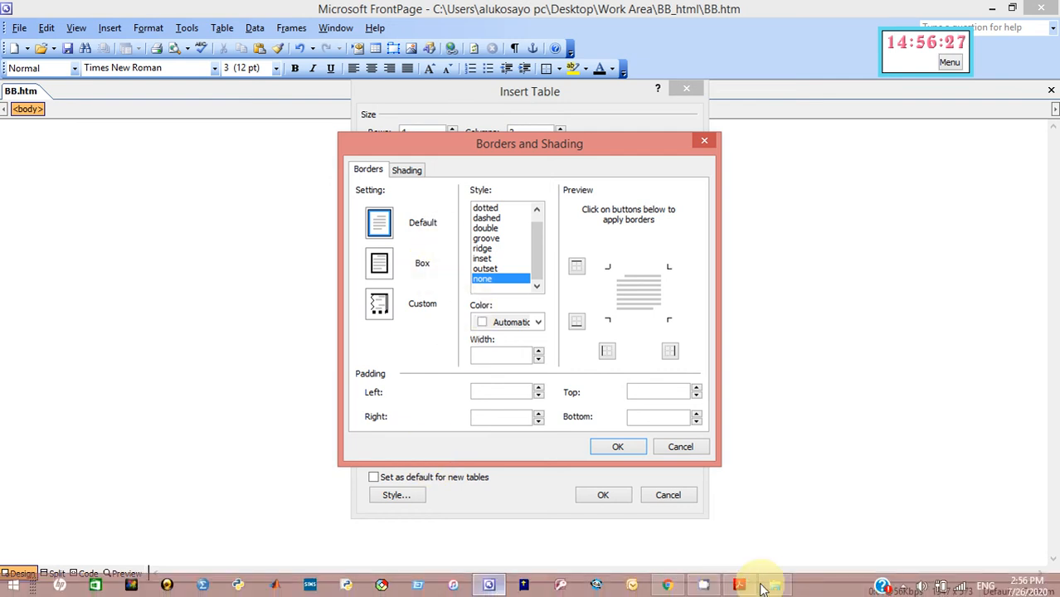
left_click(739, 587)
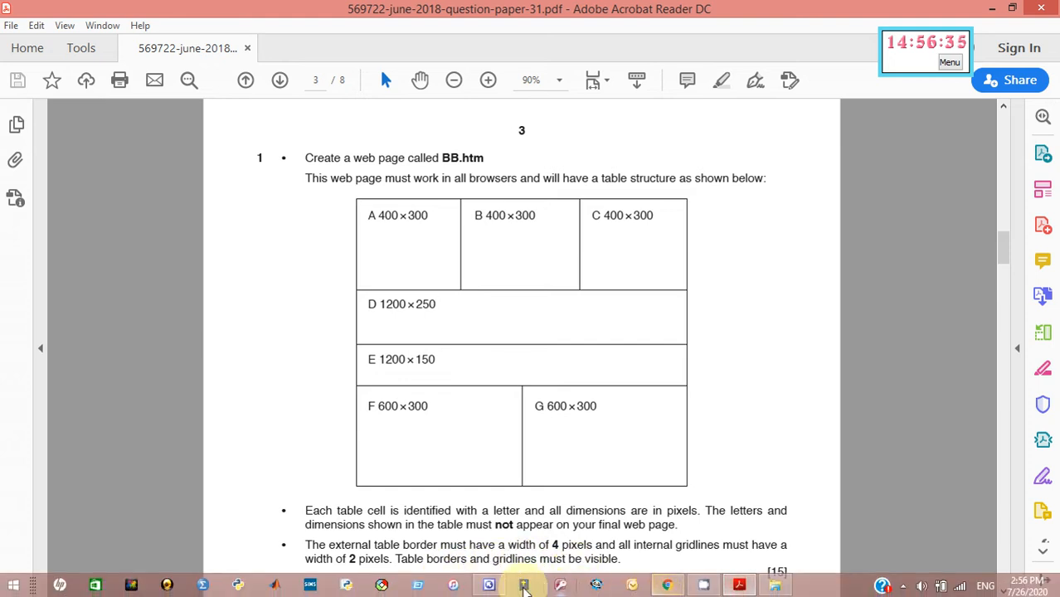
left_click(490, 586)
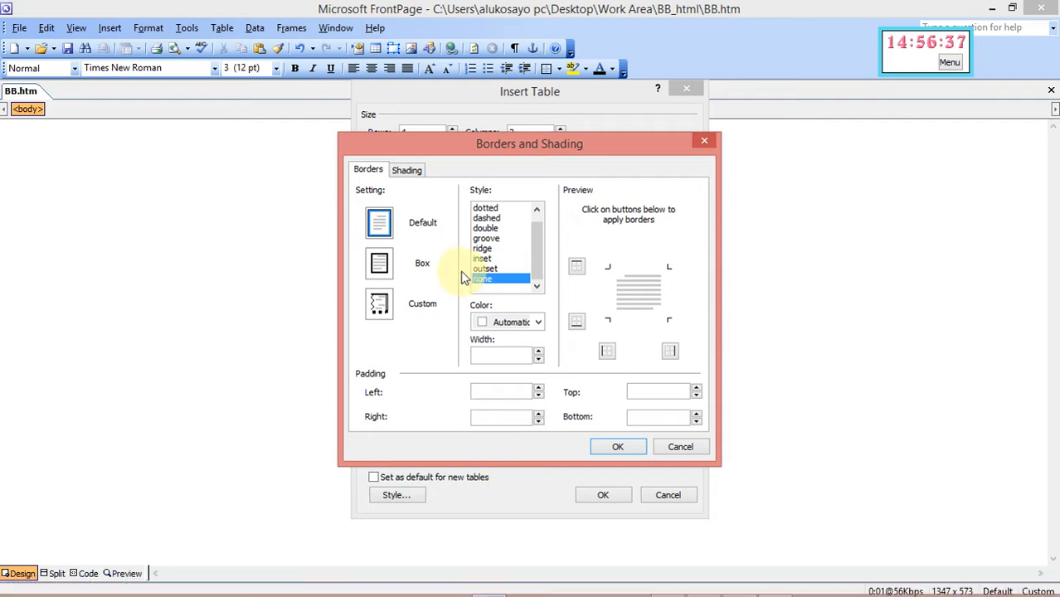
left_click(380, 263)
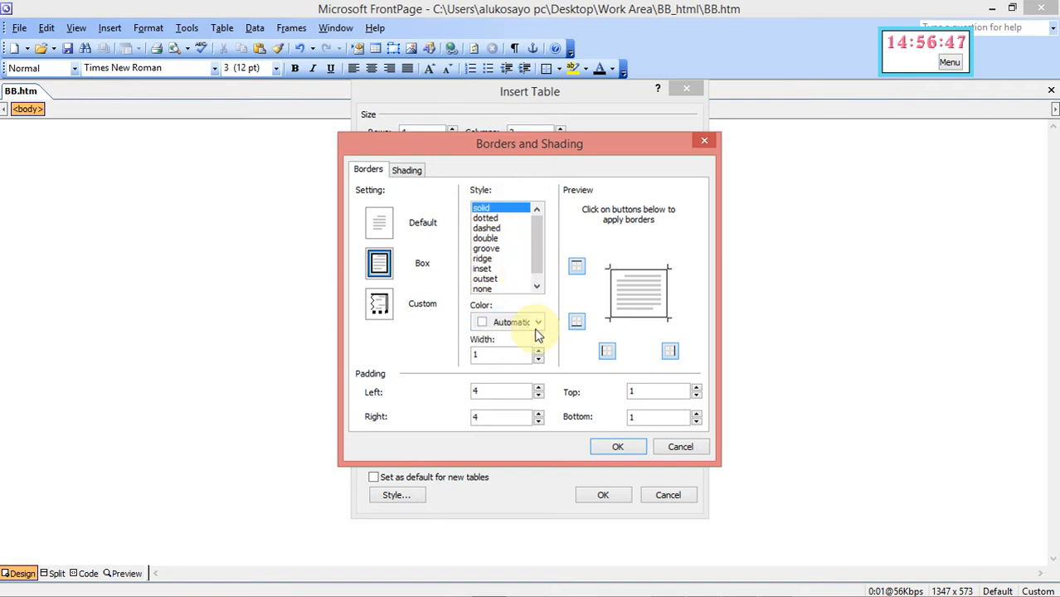
left_click(539, 352)
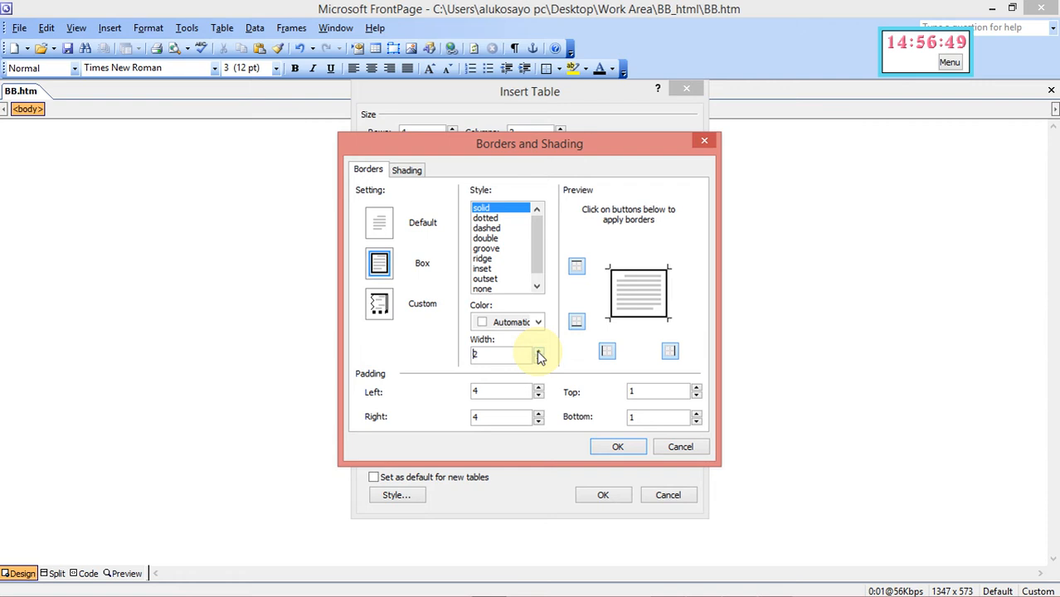
left_click(538, 352)
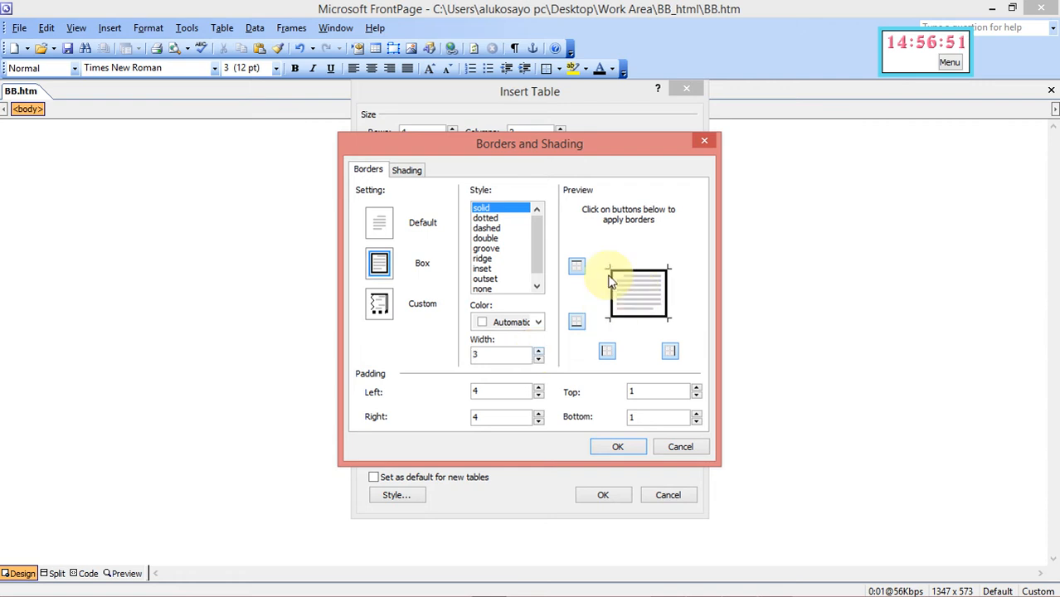
left_click(538, 352)
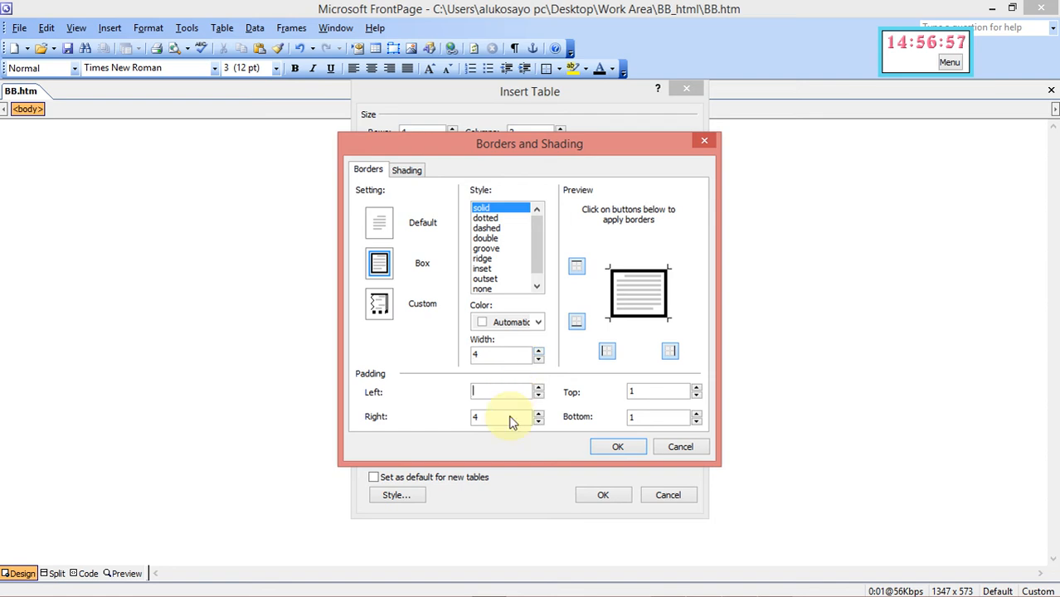
left_click(652, 418)
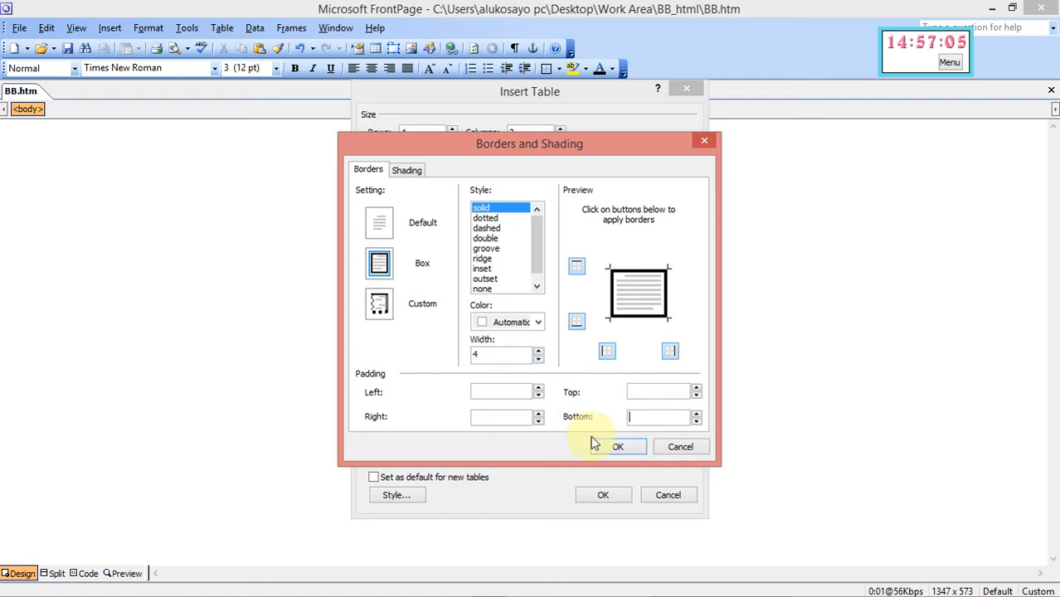
left_click(614, 448)
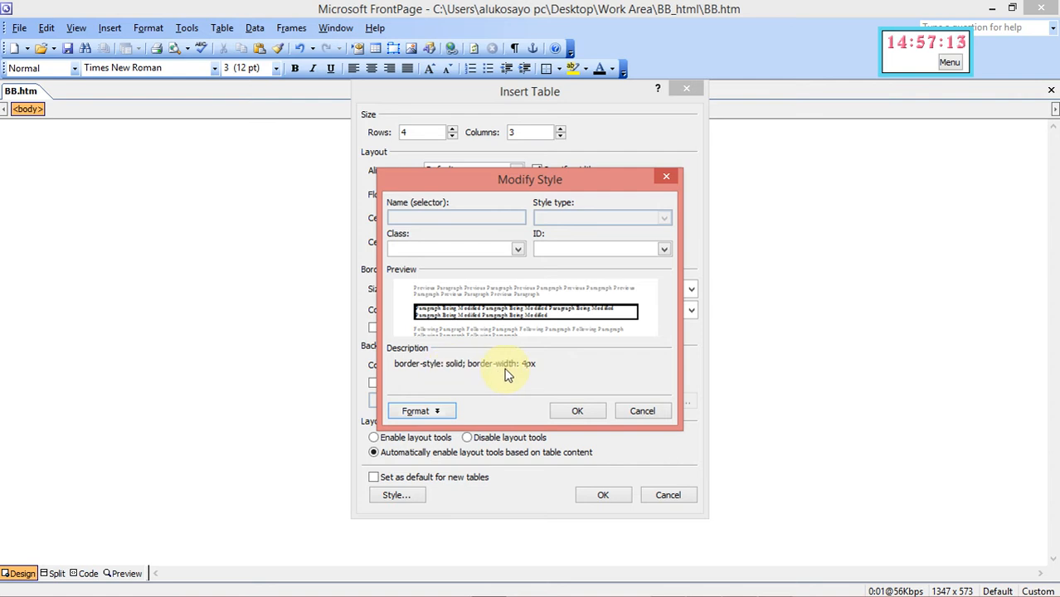
left_click(576, 413)
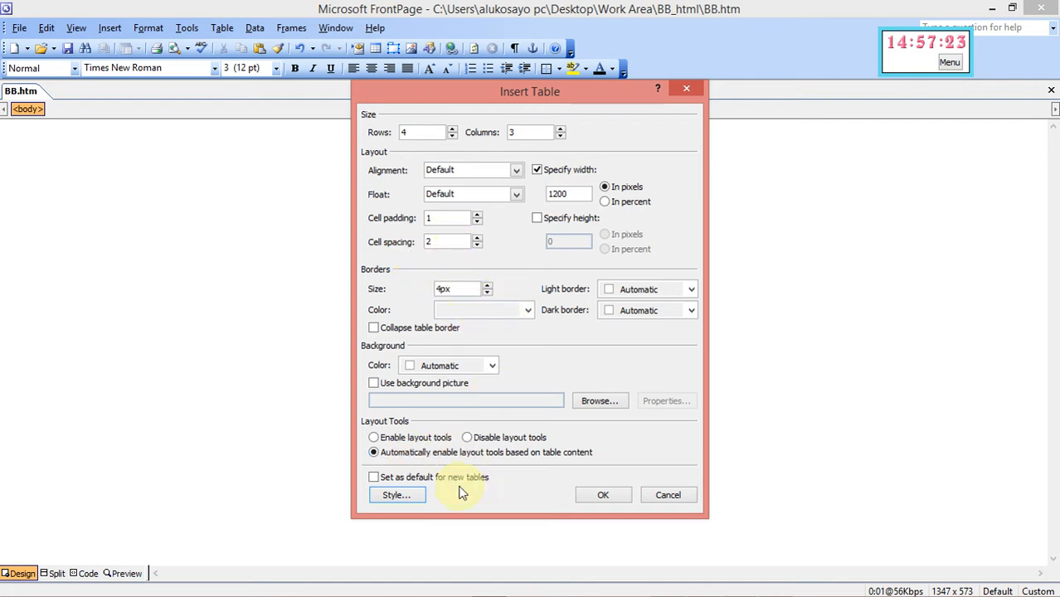
Insert the 4×3 table, then start modifying the td tag in Format > Style
left_click(591, 495)
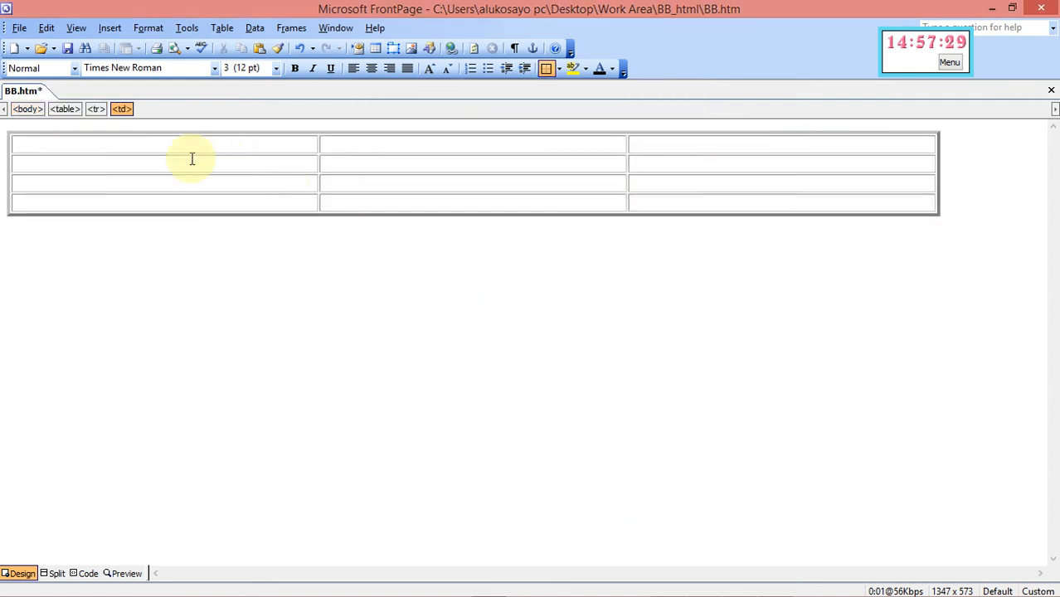
mouse_move(709, 590)
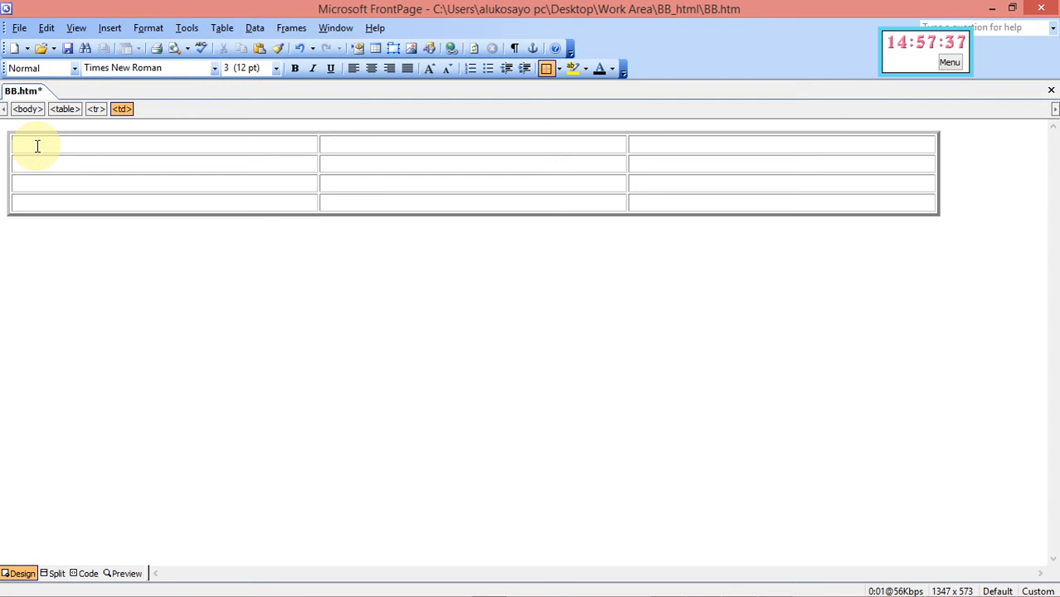
left_click(147, 29)
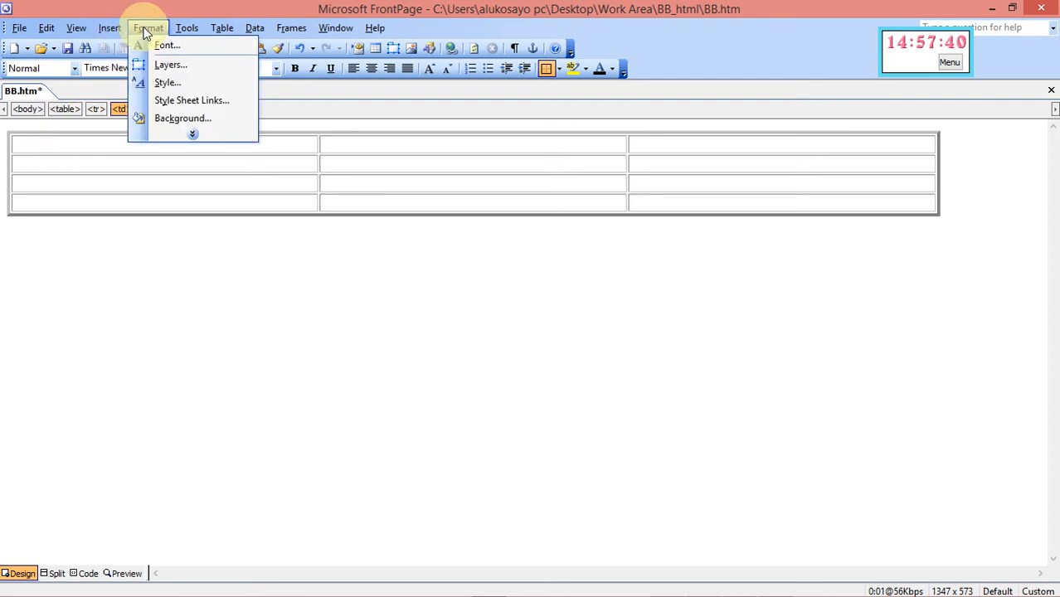
left_click(164, 83)
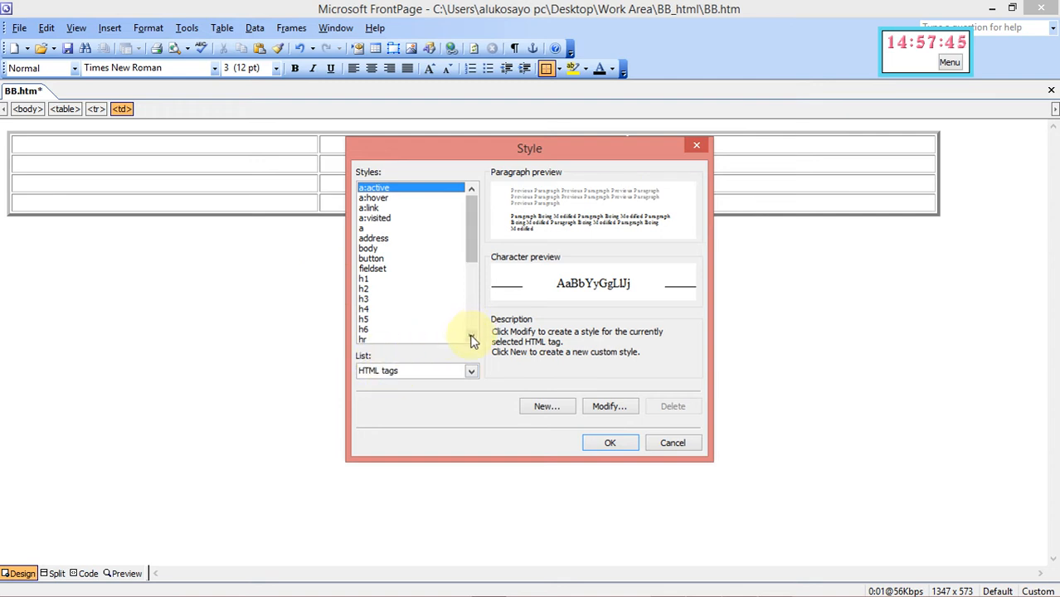
left_click_drag(471, 339, 472, 339)
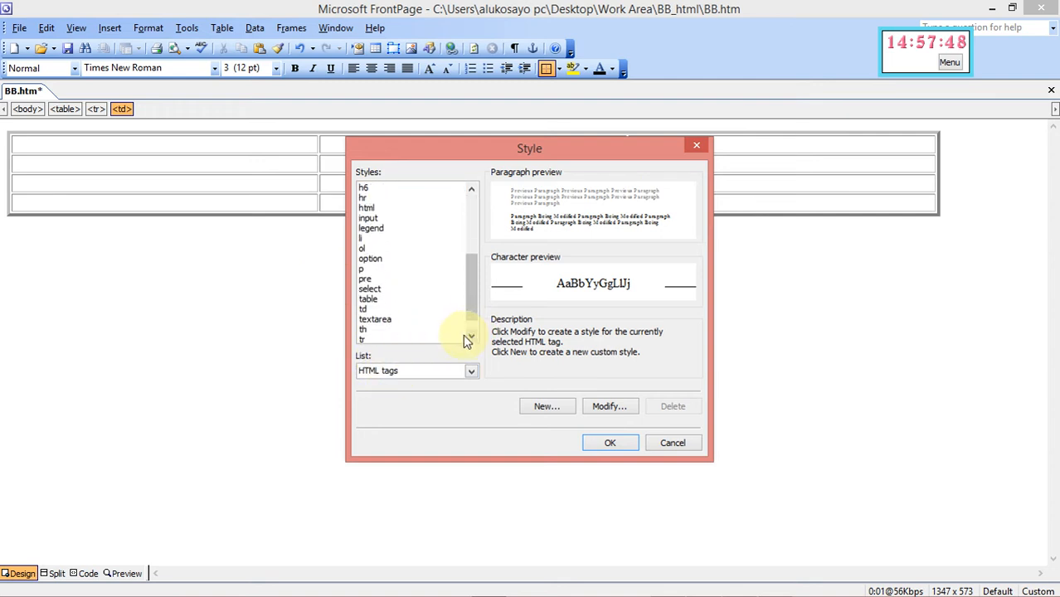
left_click(363, 310)
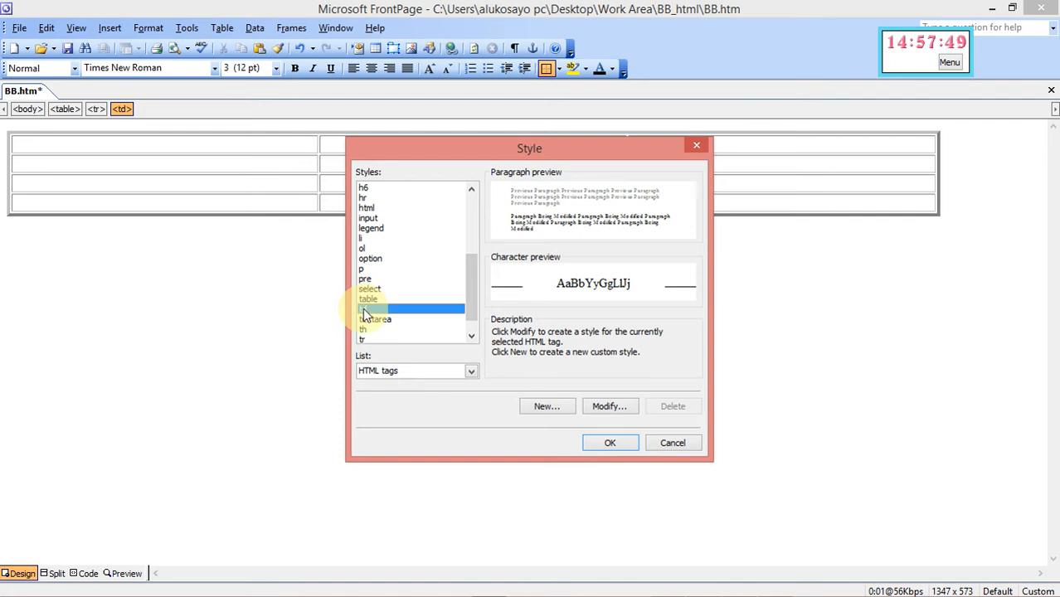
left_click(603, 406)
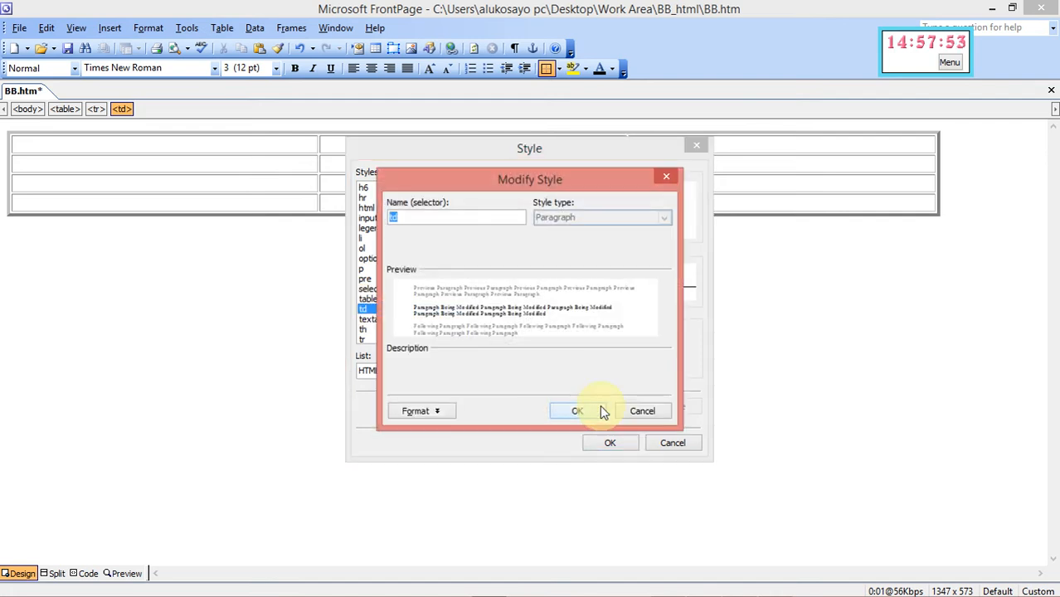
Give the td cell style a solid 2-pixel box border so every table cell shows 2px gridlines
left_click(412, 411)
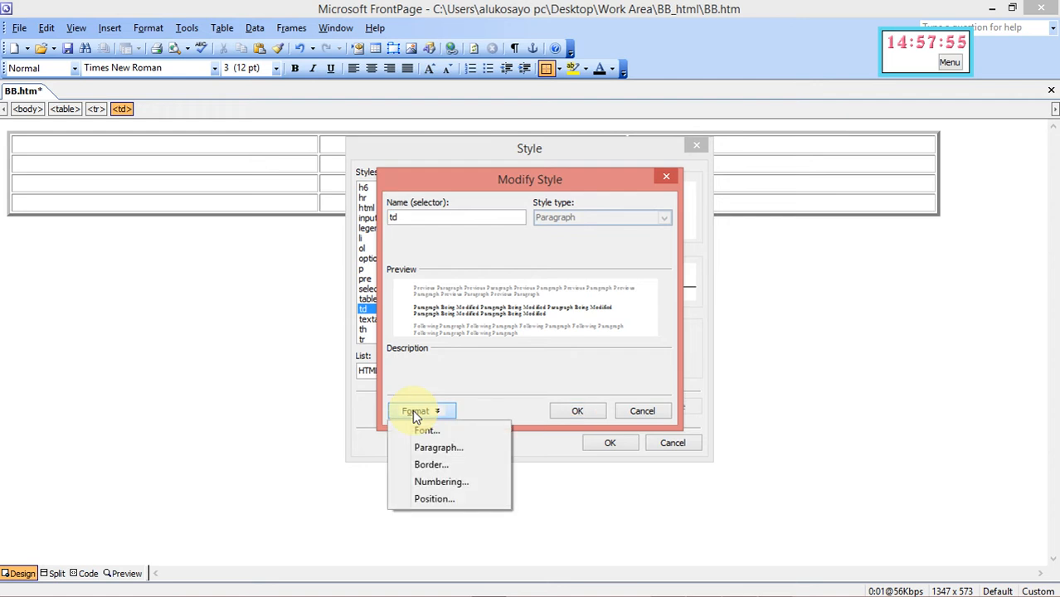
left_click(432, 466)
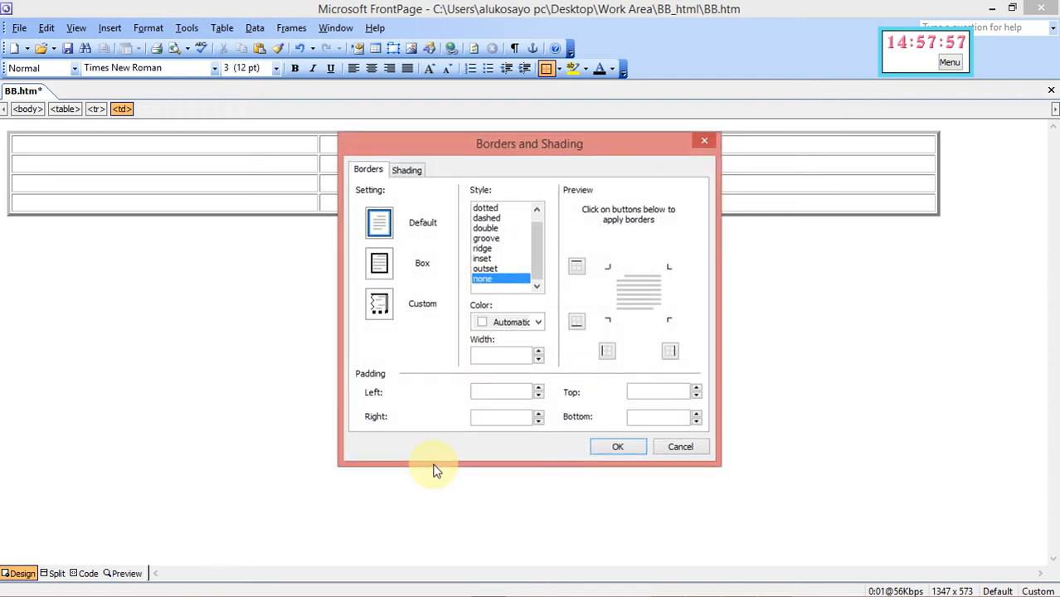
left_click(380, 264)
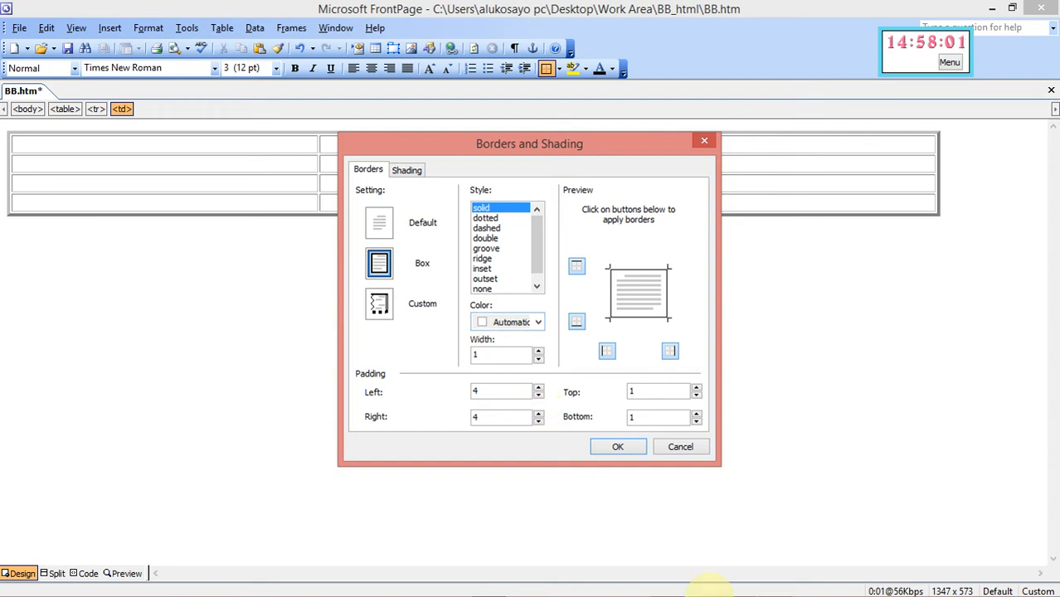
mouse_move(728, 590)
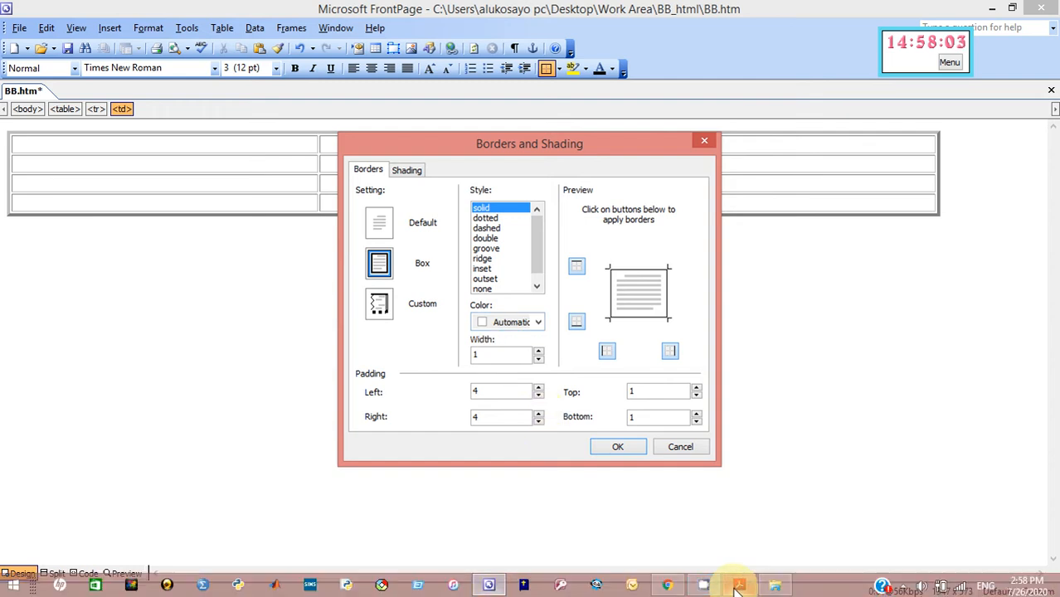
left_click(538, 351)
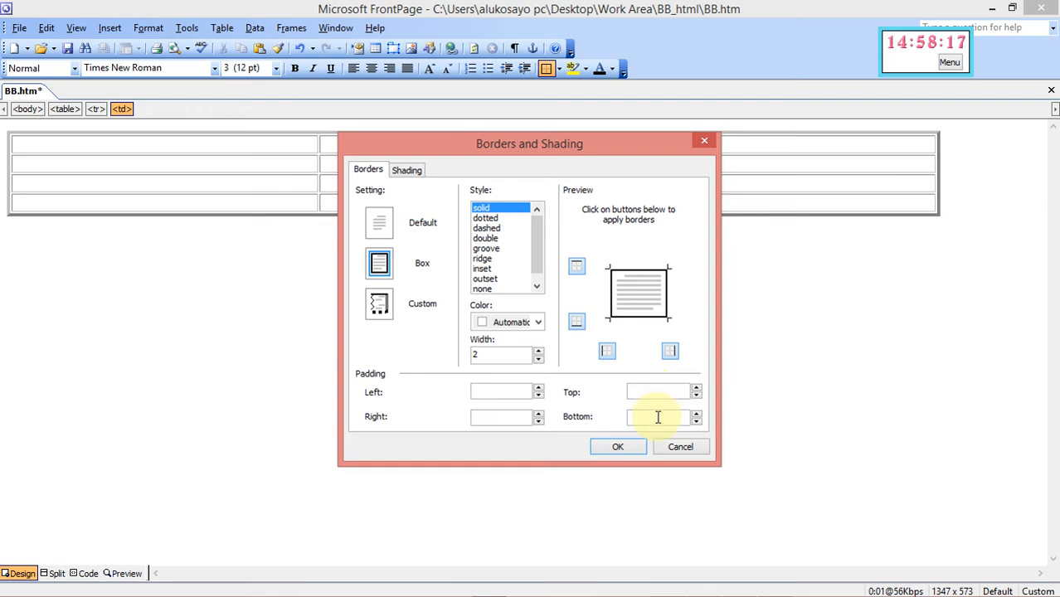
left_click(620, 446)
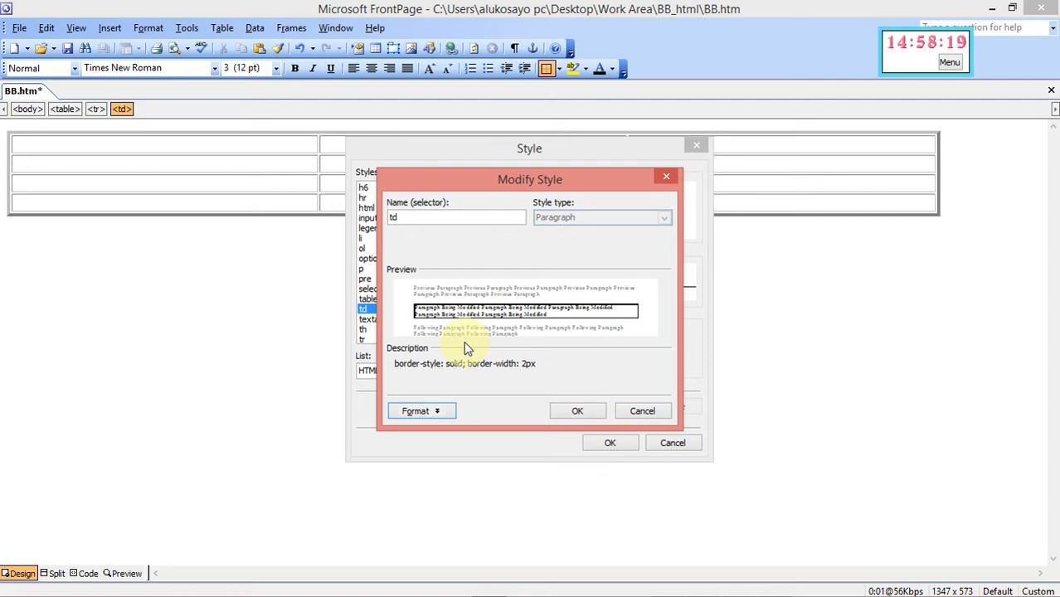
left_click(577, 411)
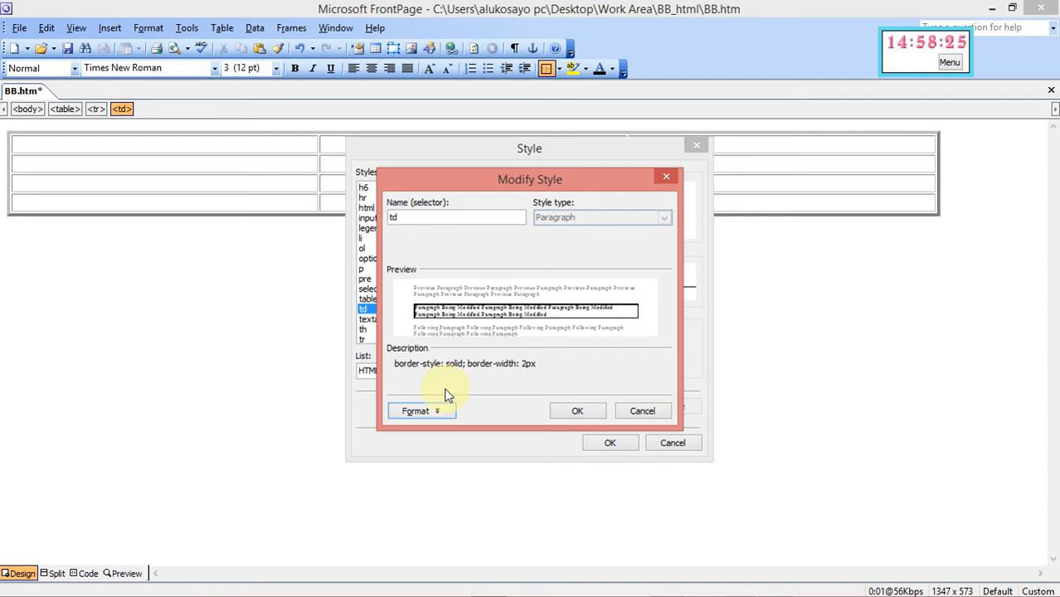
left_click(579, 412)
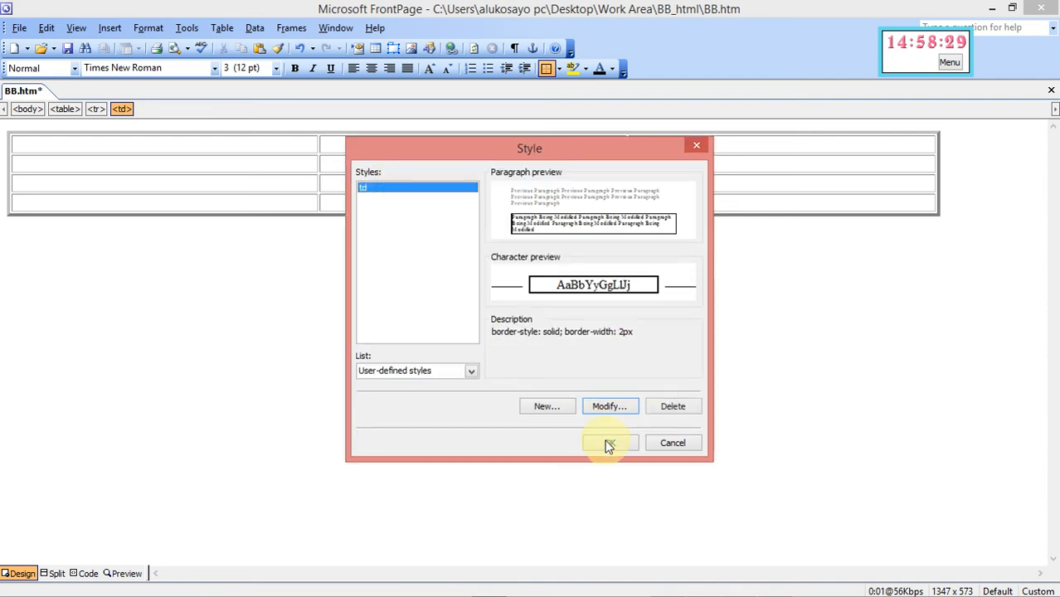
left_click(610, 443)
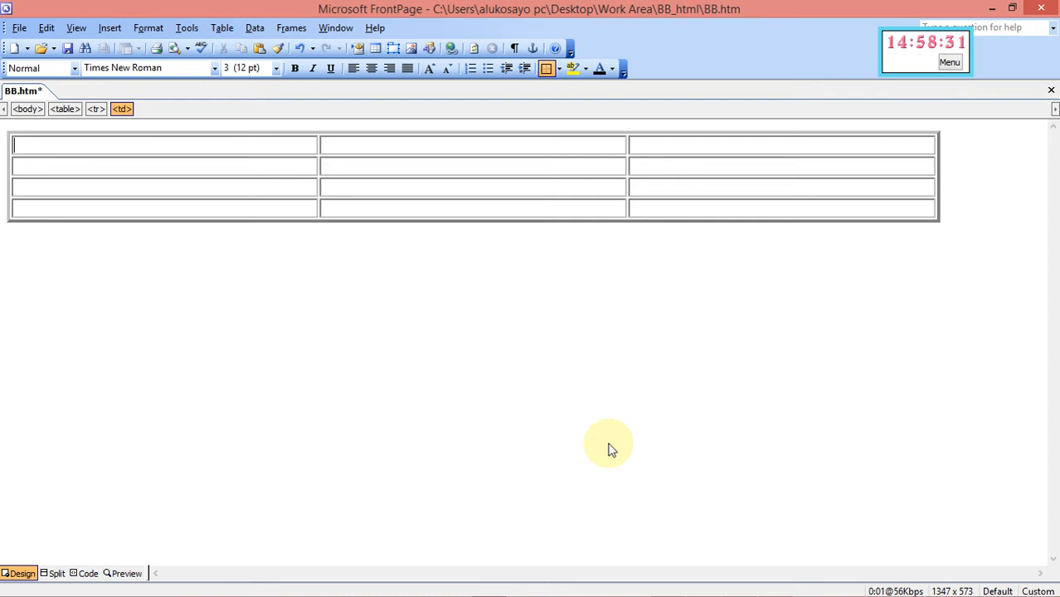
mouse_move(805, 594)
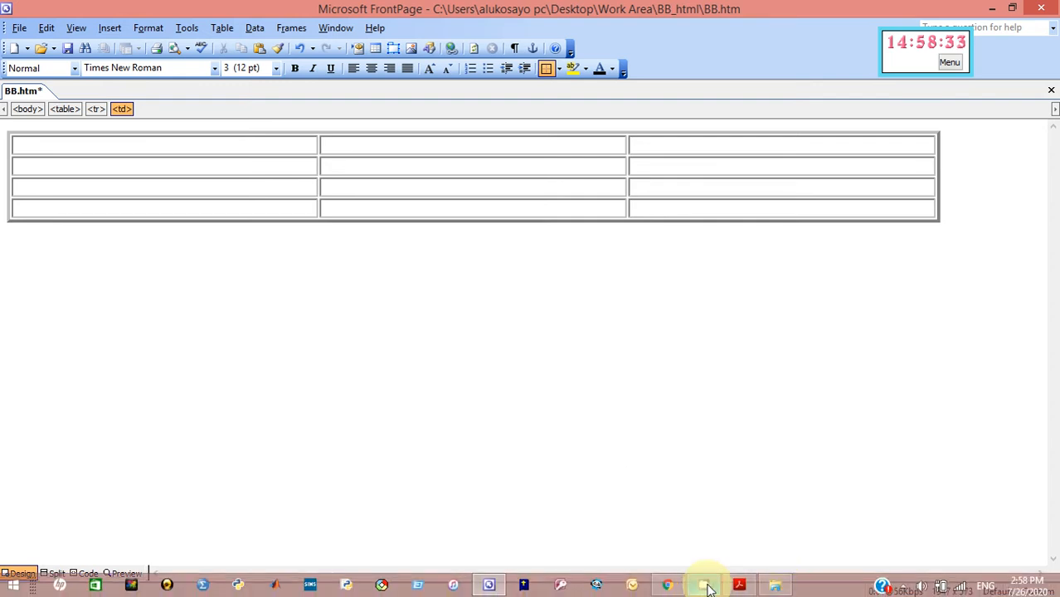
left_click(738, 586)
left_click(459, 302)
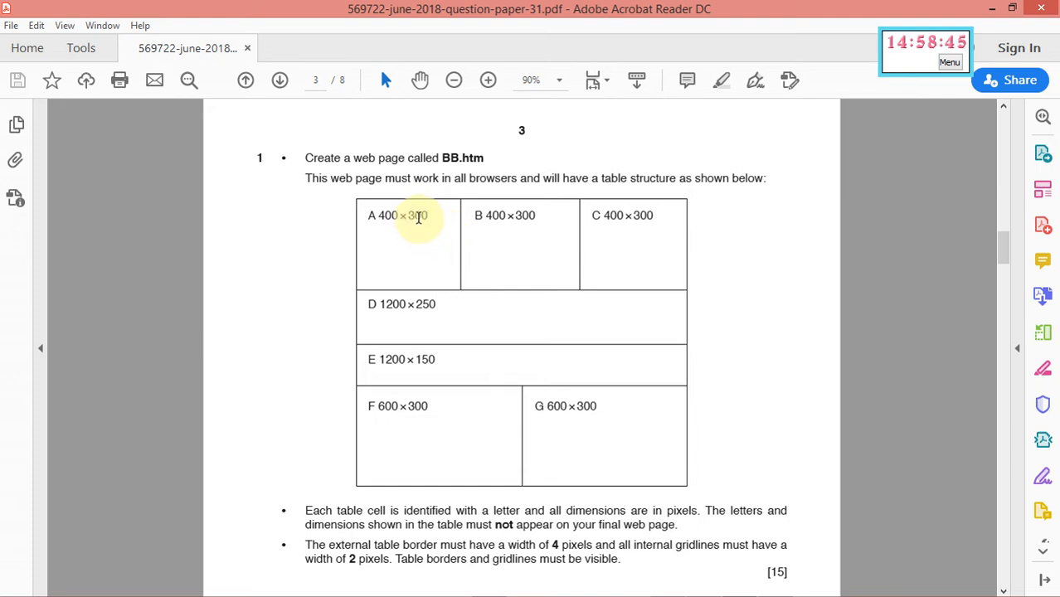
mouse_move(674, 587)
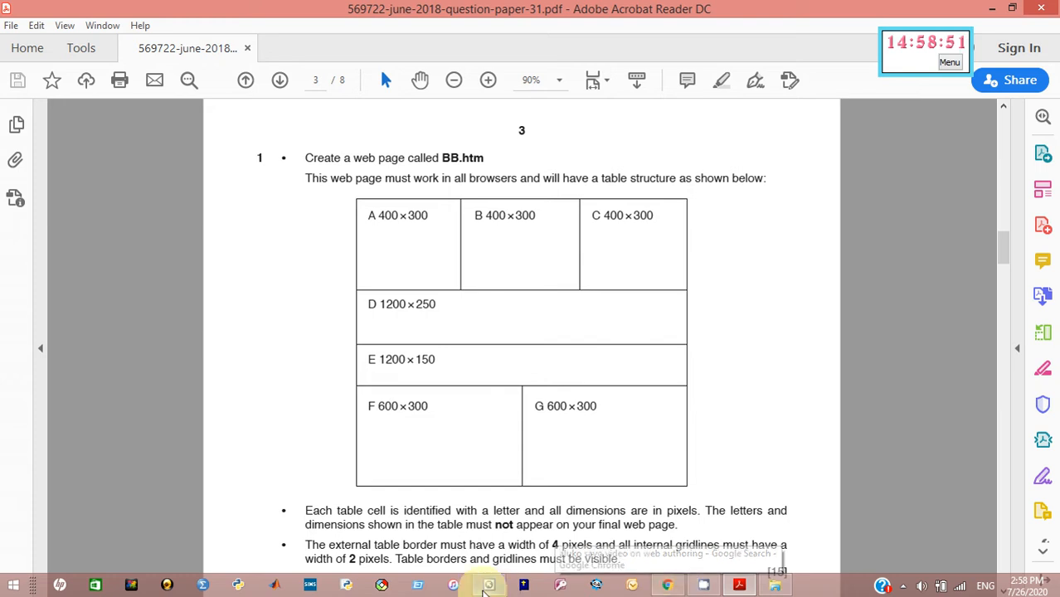
left_click(488, 585)
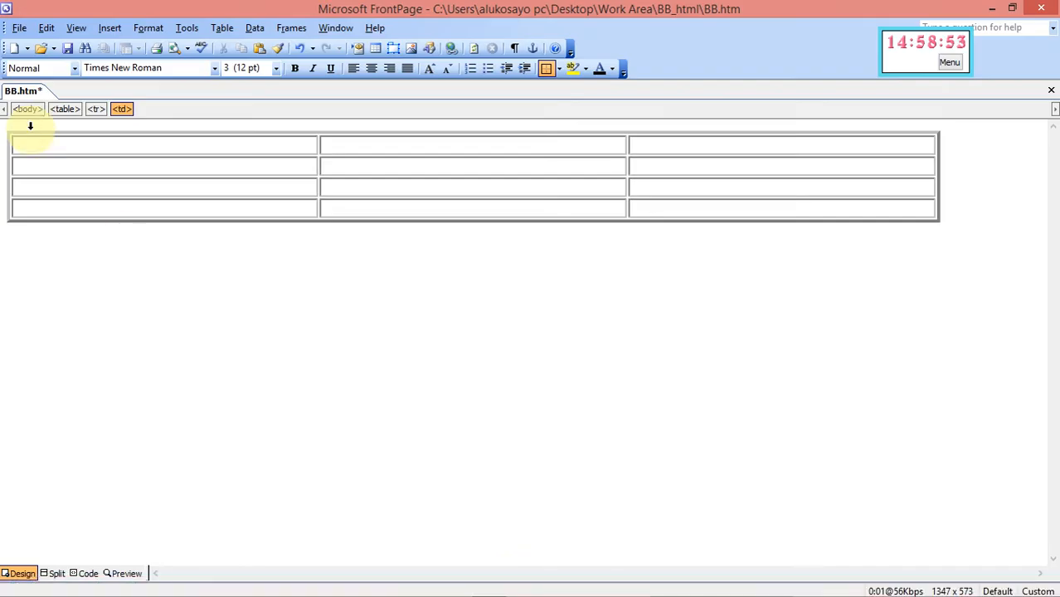
Set the first row's three cells to 400 pixels wide by 300 pixels tall in Cell Properties
left_click_drag(31, 143, 674, 149)
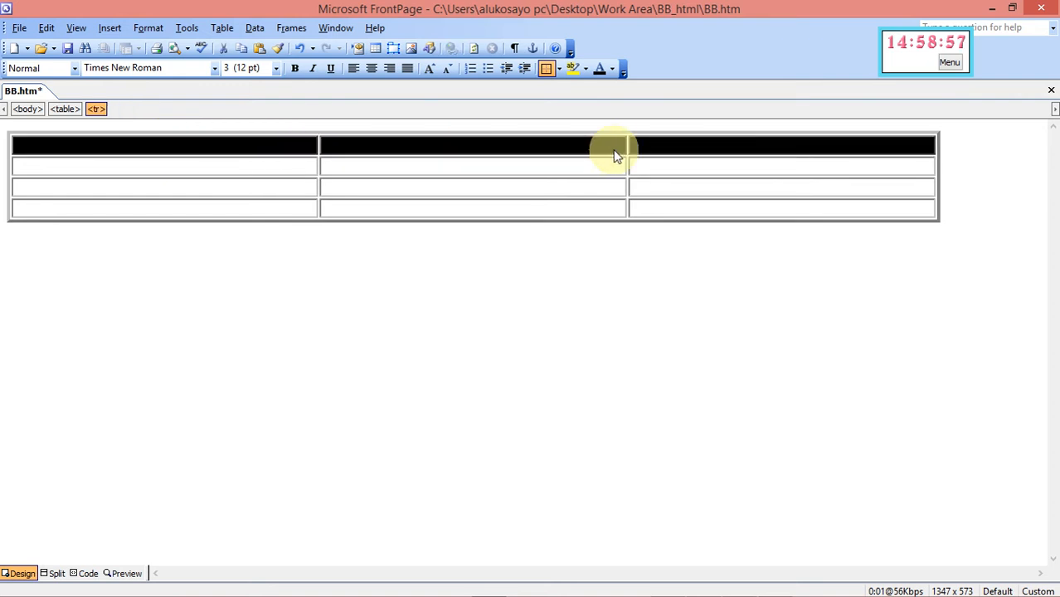
right_click(535, 152)
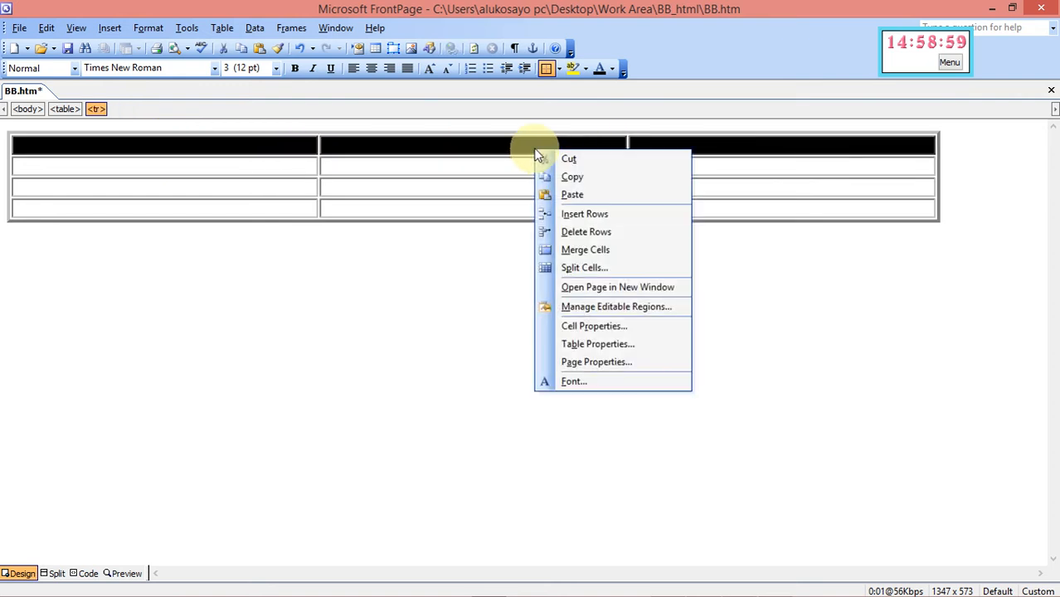
left_click(581, 326)
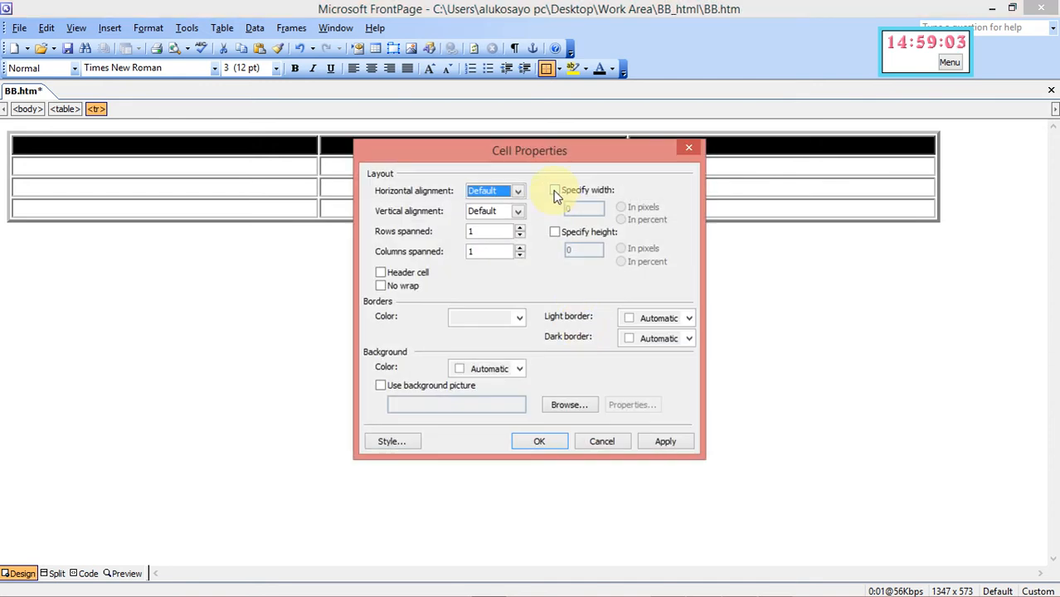
left_click(555, 192)
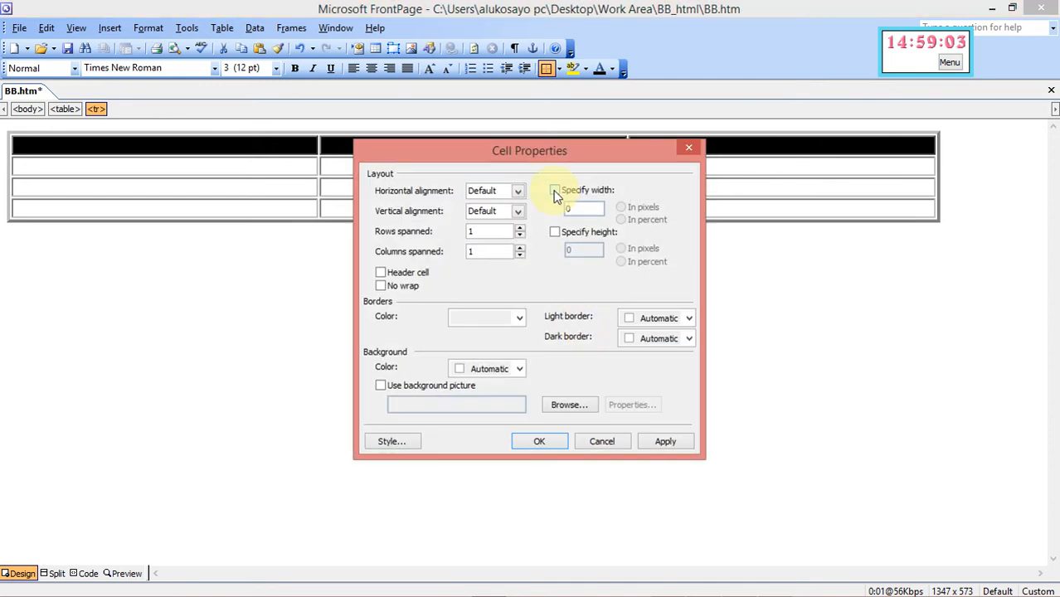
left_click(555, 232)
left_click(585, 251)
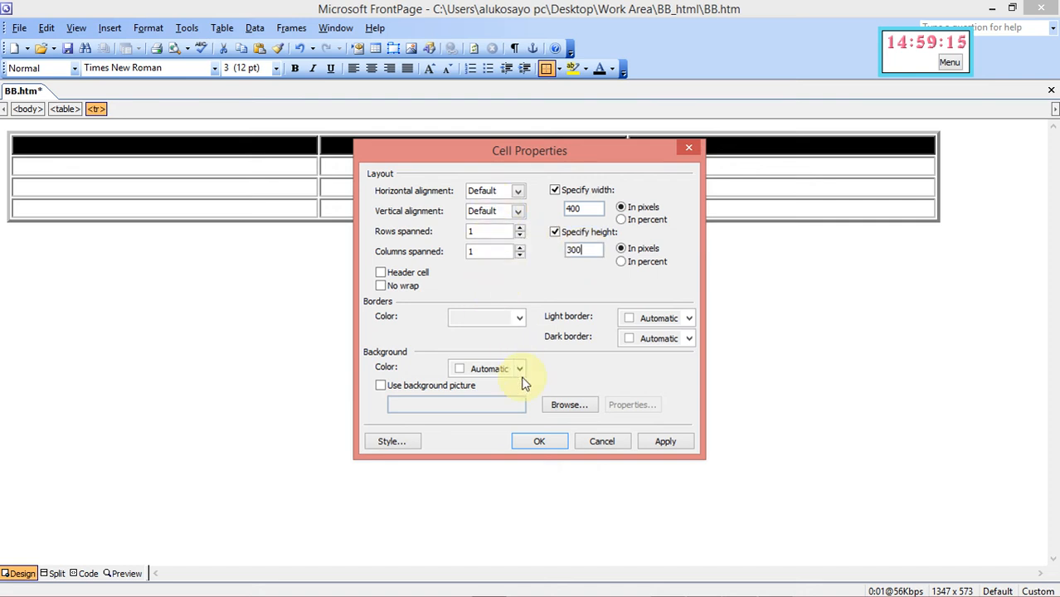
left_click(661, 446)
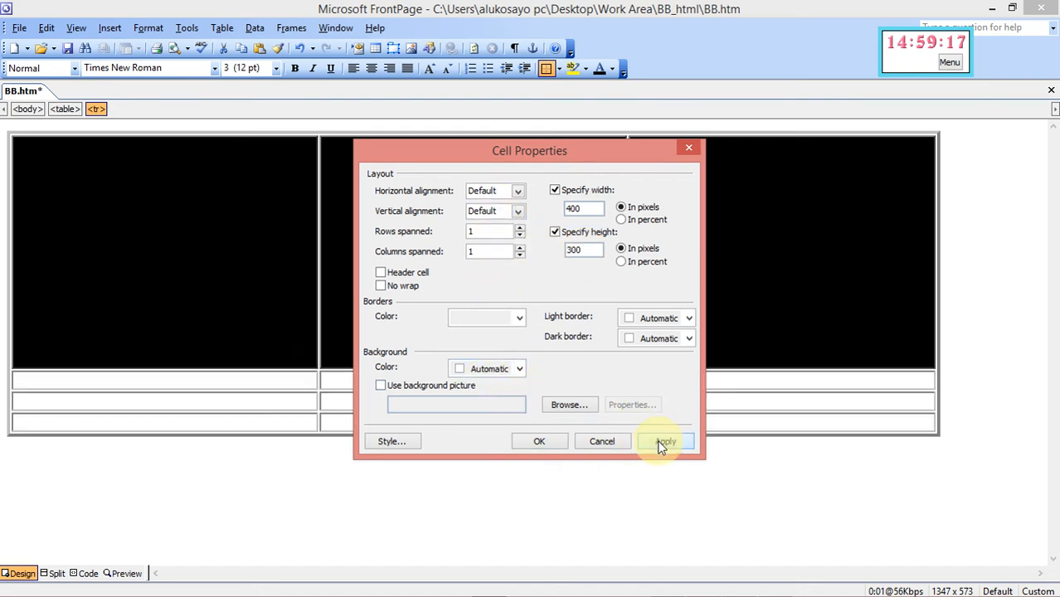
left_click(549, 443)
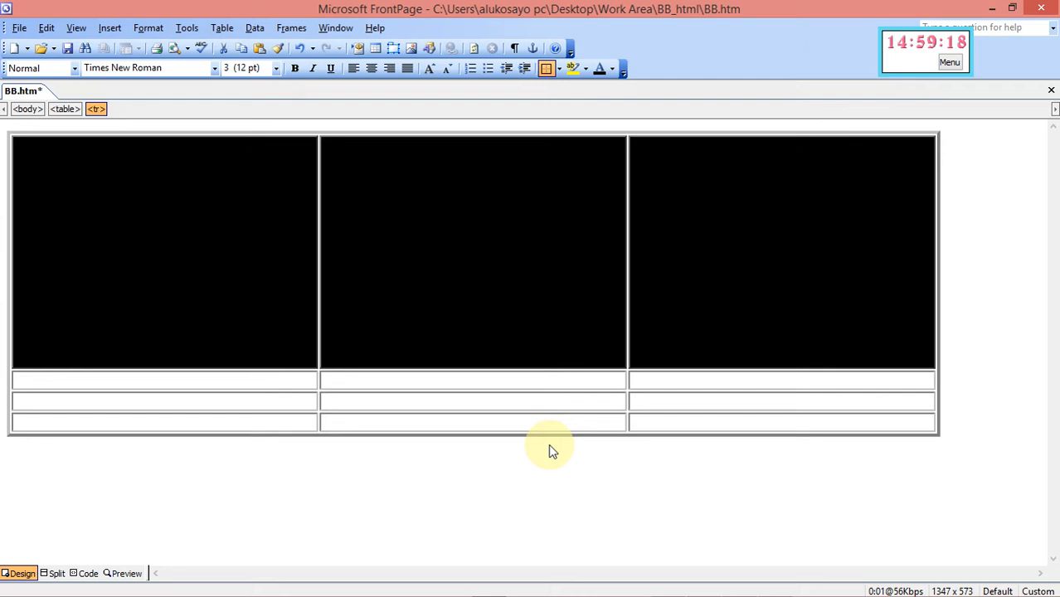
left_click(521, 384)
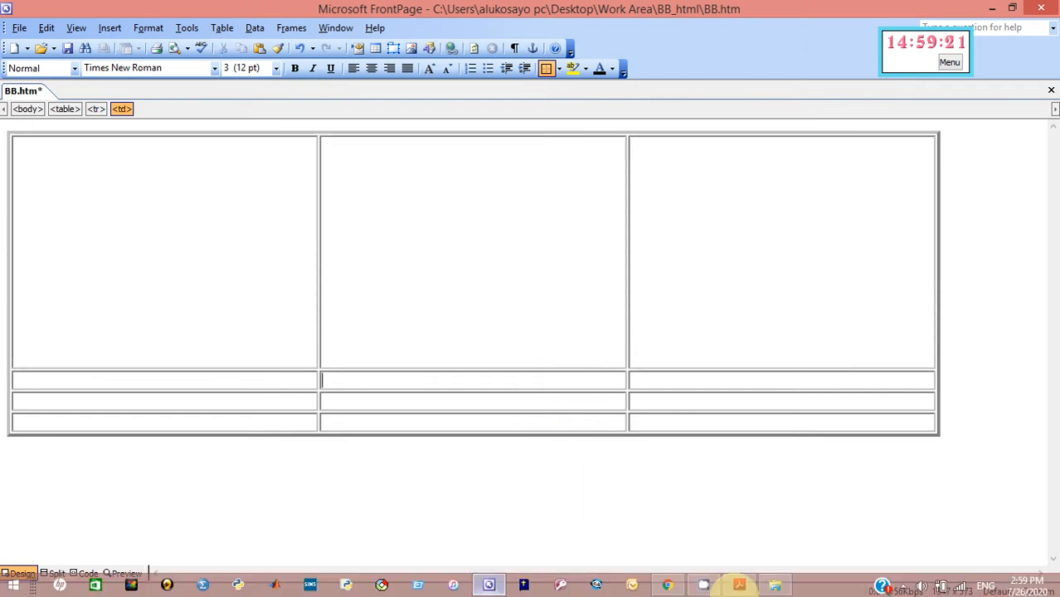
left_click(739, 585)
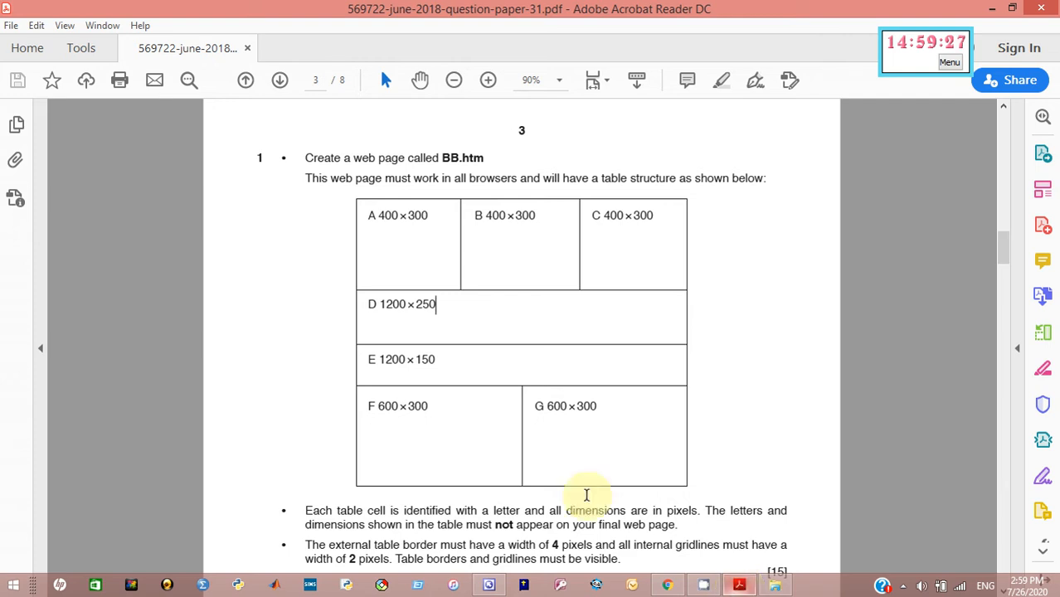
mouse_move(720, 587)
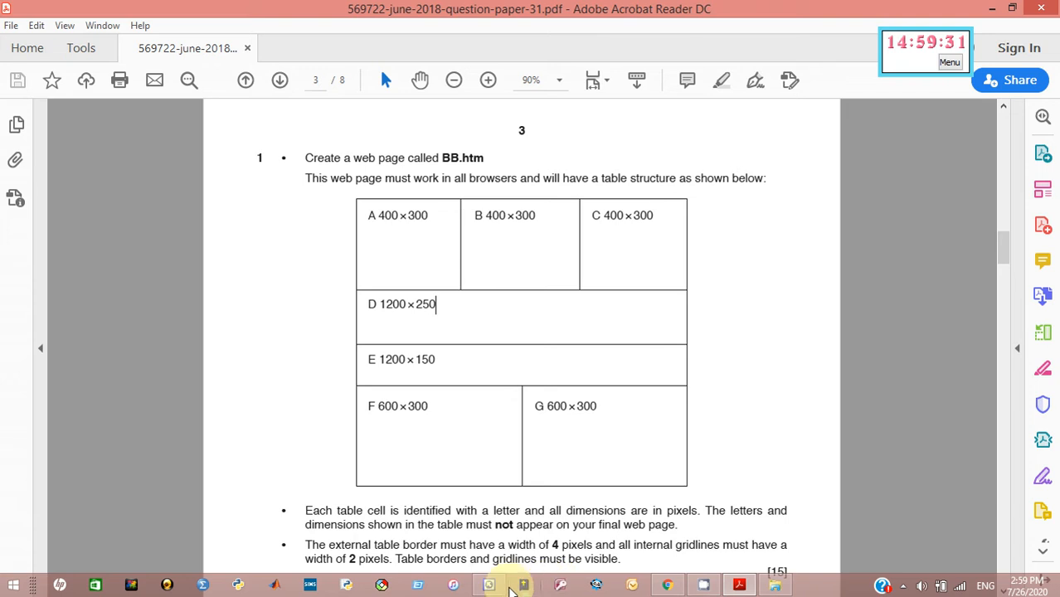
left_click(489, 586)
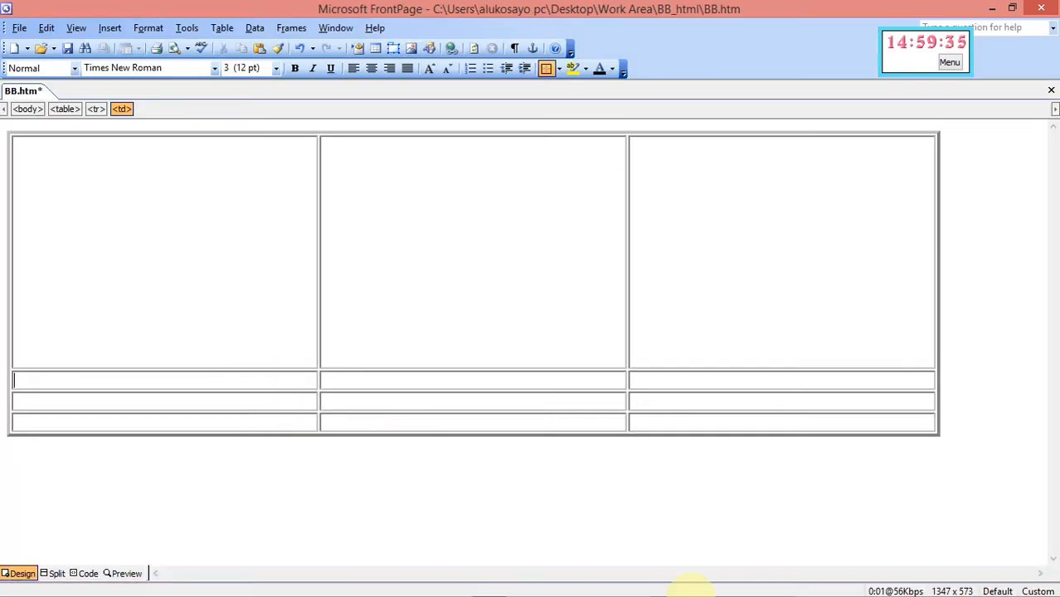
left_click(740, 587)
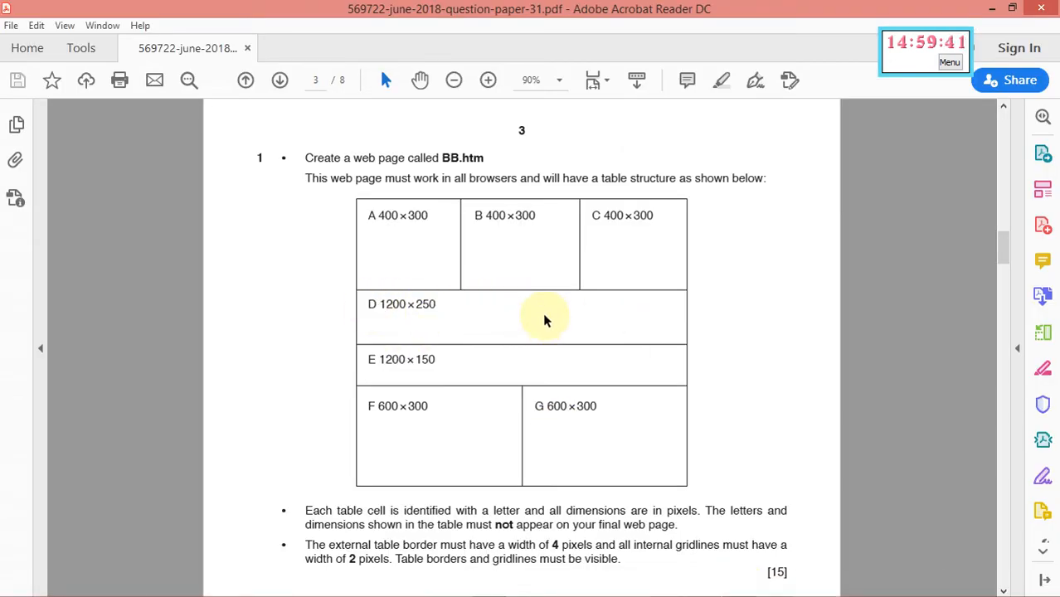
mouse_move(754, 591)
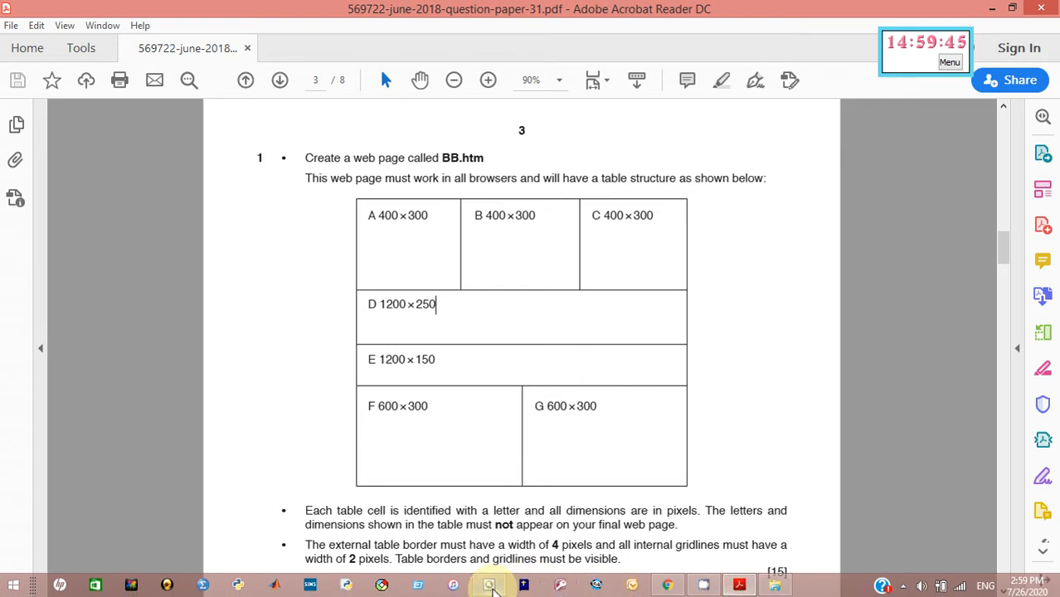
left_click(490, 586)
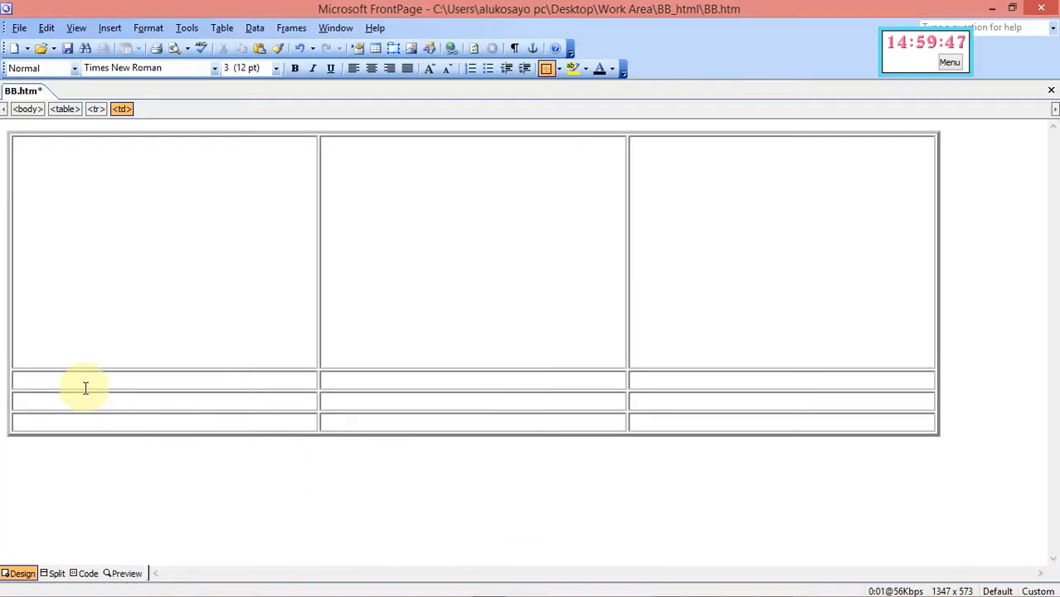
Merge the second row's cells into a single cell
left_click_drag(78, 381, 669, 376)
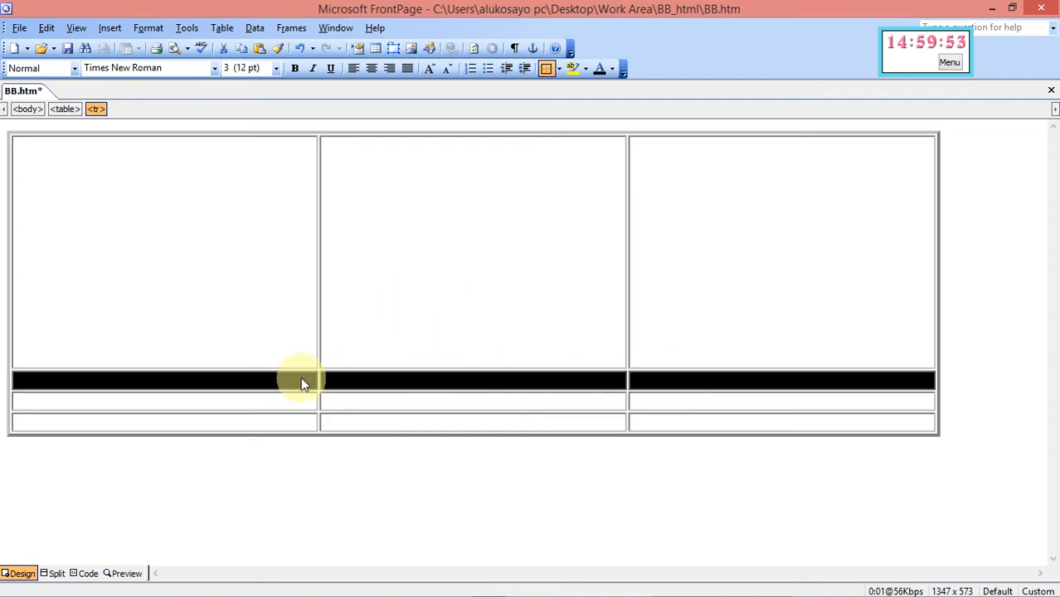
right_click(359, 383)
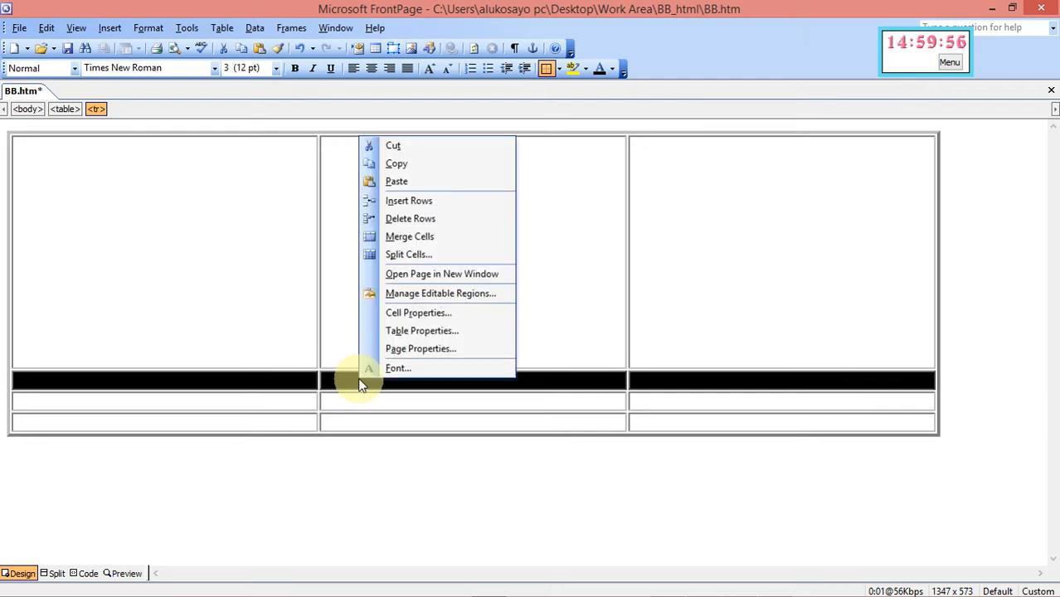
left_click(409, 237)
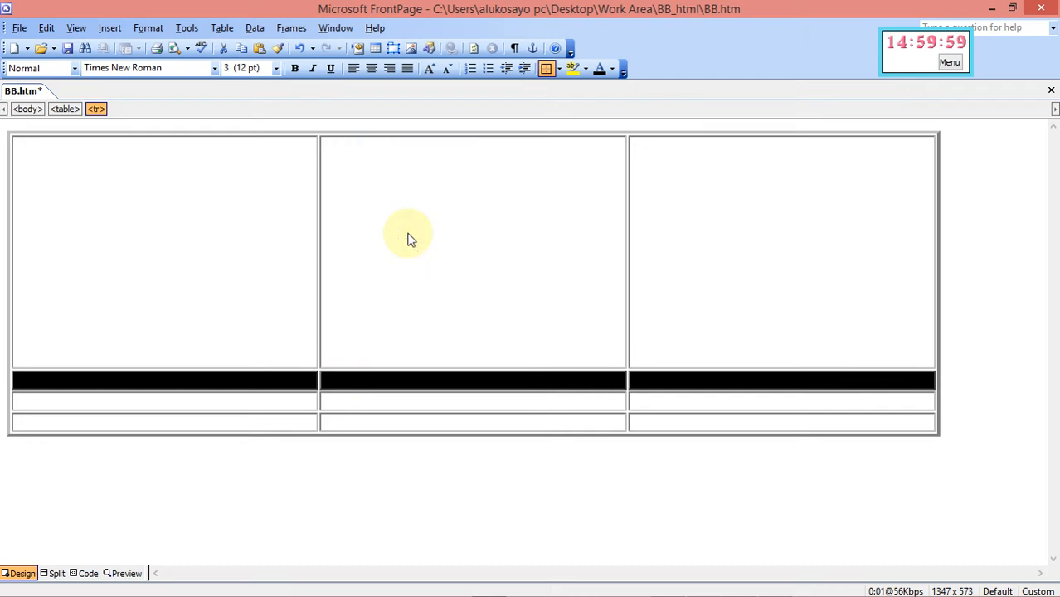
left_click(395, 384)
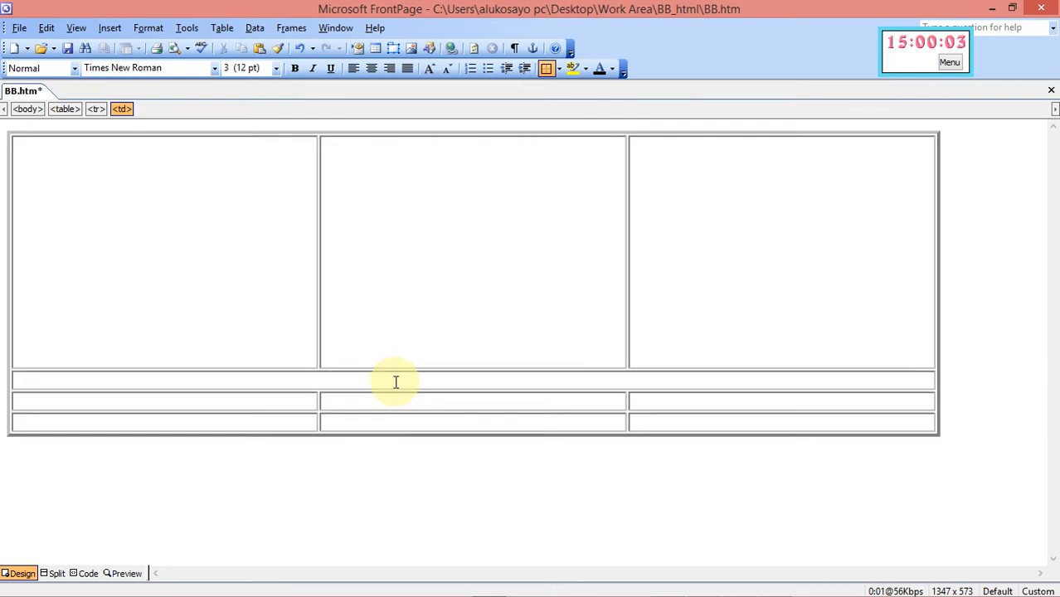
Size the merged cell to 1200 by 250 pixels, then bring up the question paper in Acrobat
right_click(395, 382)
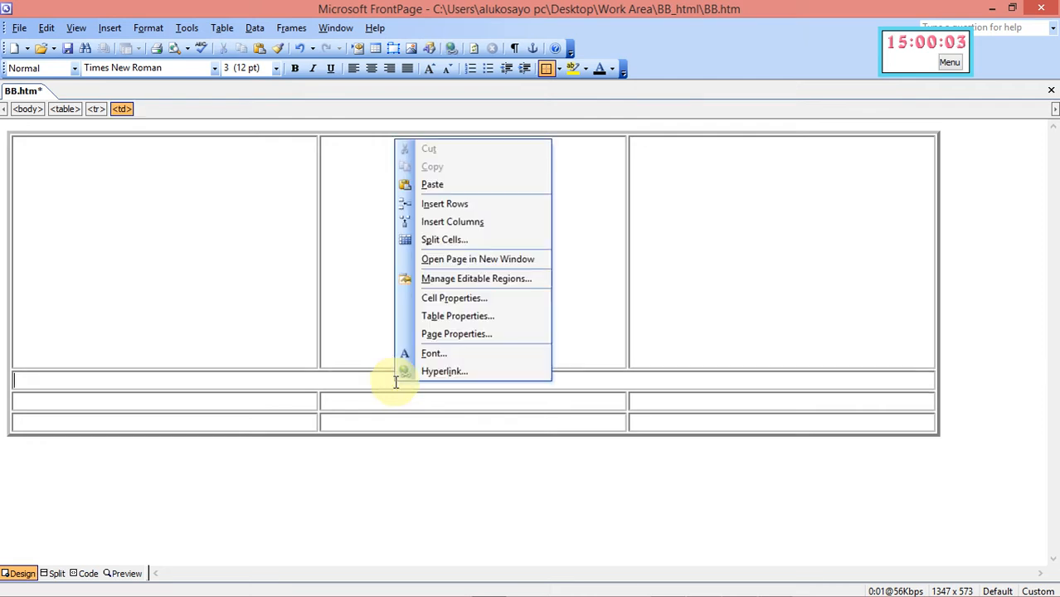
left_click(437, 300)
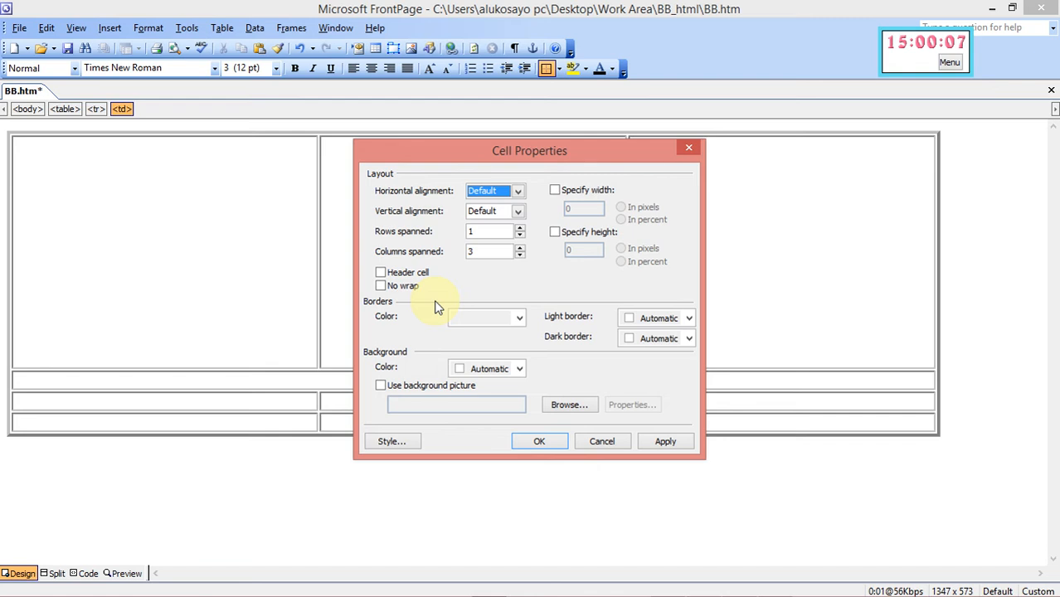
left_click(554, 191)
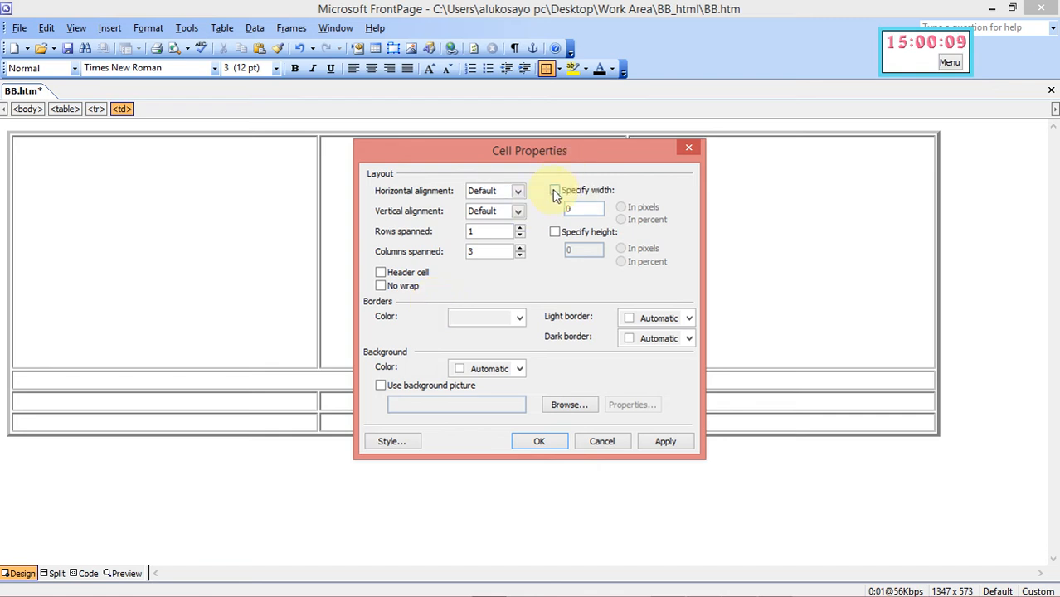
left_click(555, 233)
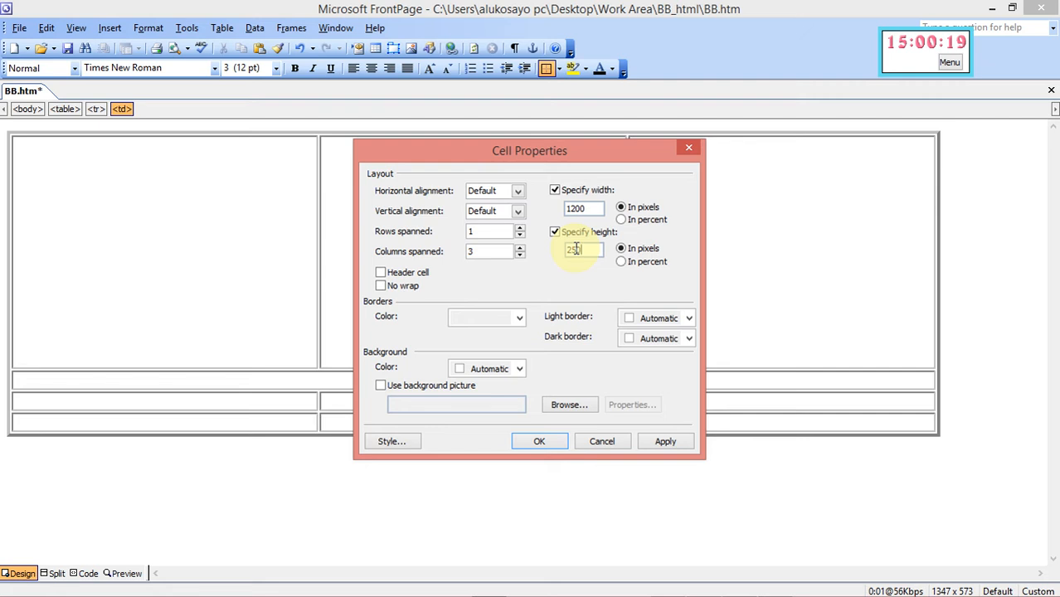
left_click(665, 444)
left_click(537, 443)
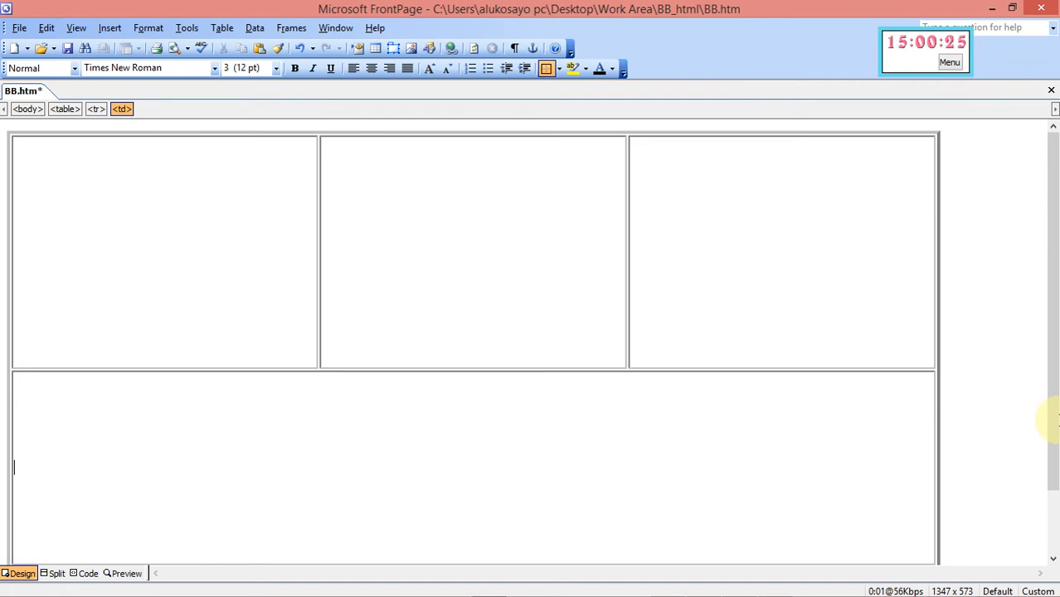
left_click_drag(1051, 419, 1050, 534)
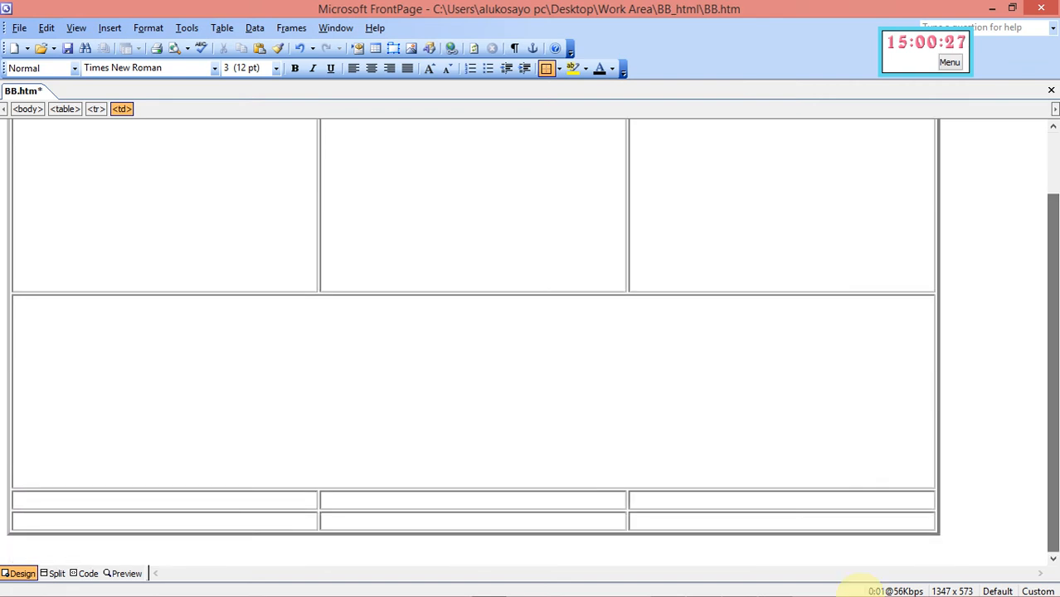
left_click(740, 586)
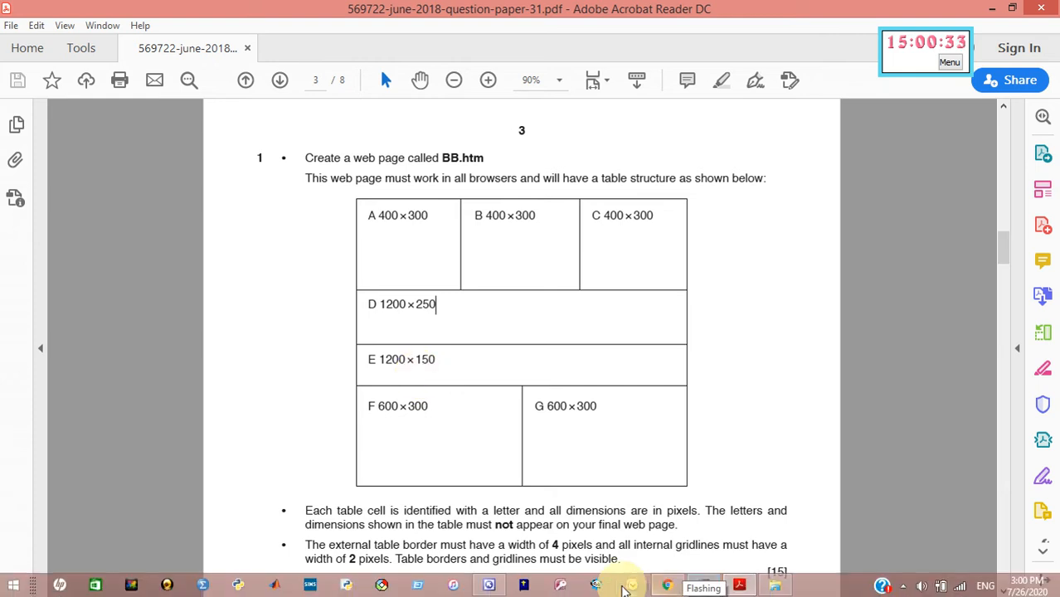
Back in BB.htm, merge the third row's three cells into one
left_click(489, 586)
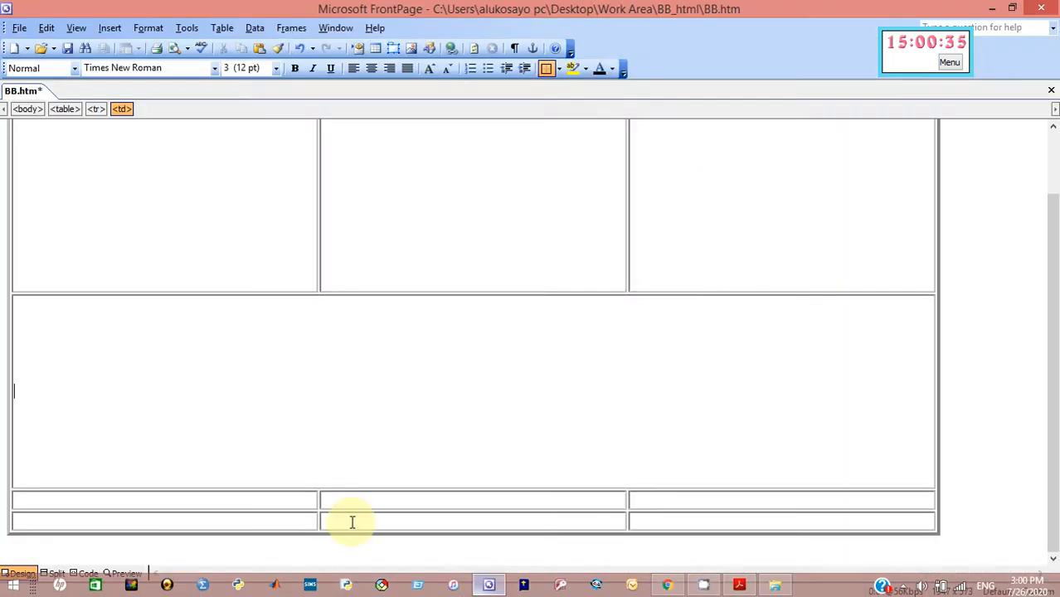
left_click_drag(233, 507, 668, 505)
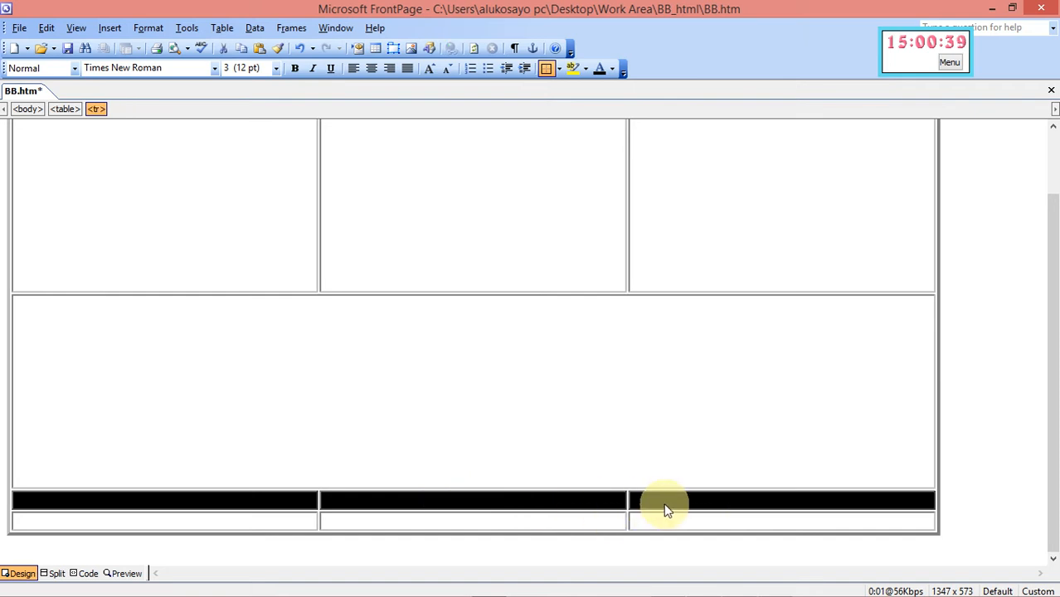
right_click(668, 509)
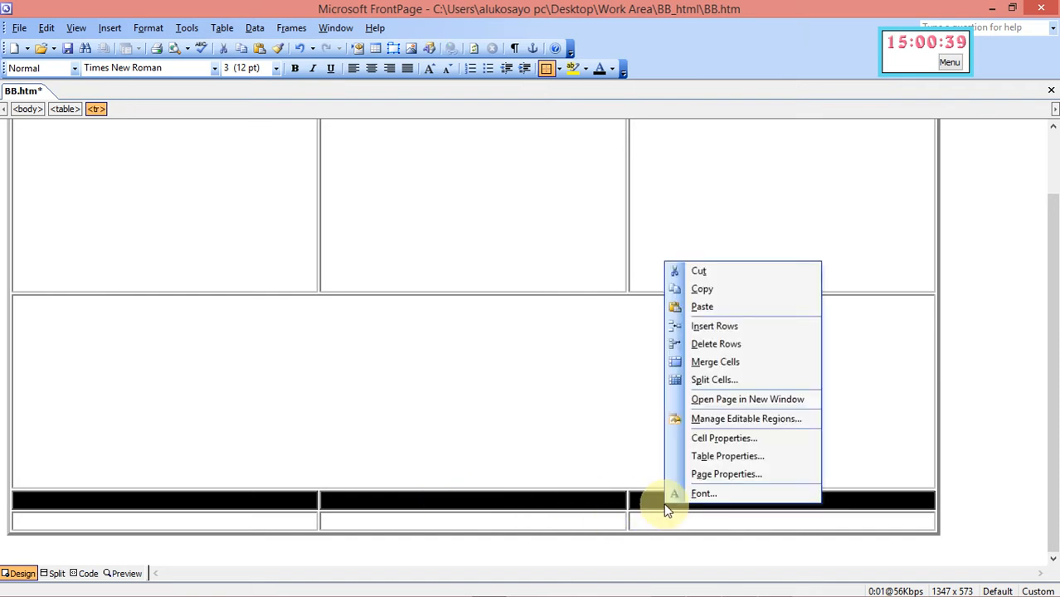
left_click(704, 364)
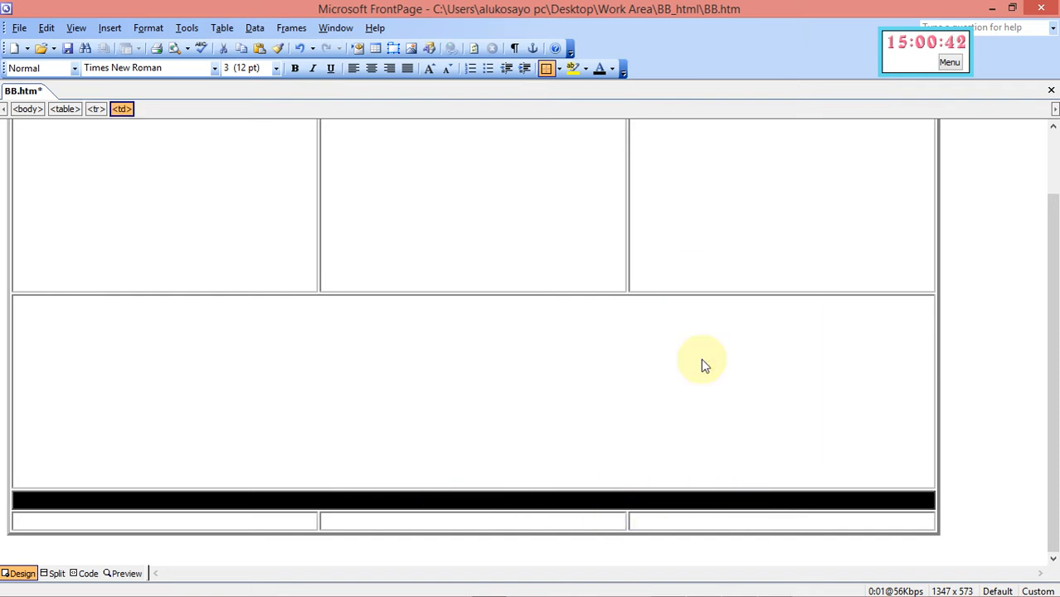
left_click(490, 503)
Set the merged third-row cell to 1200 pixels wide and 150 pixels tall
right_click(486, 504)
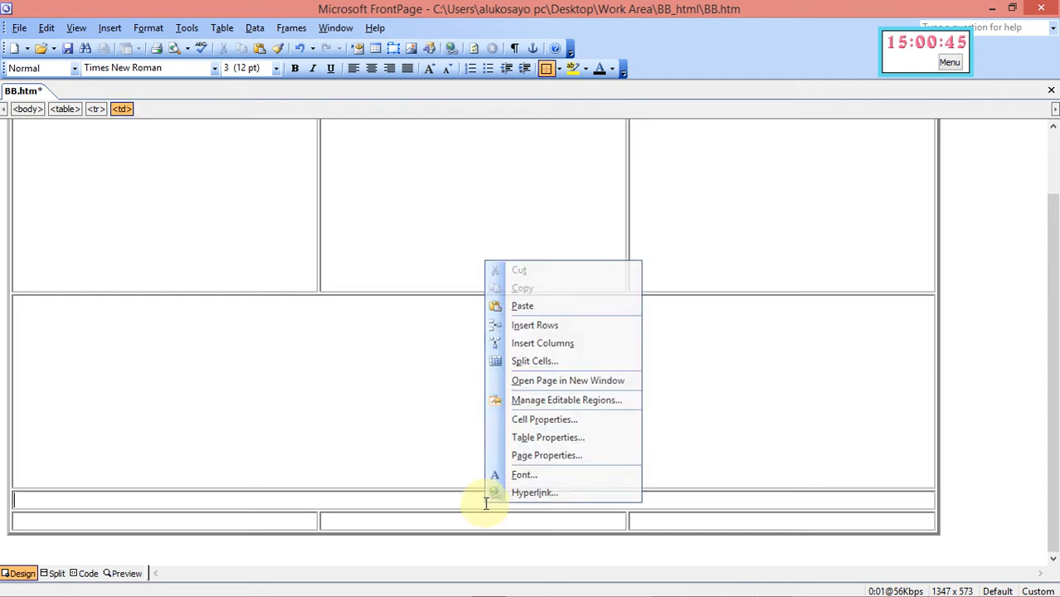
left_click(531, 421)
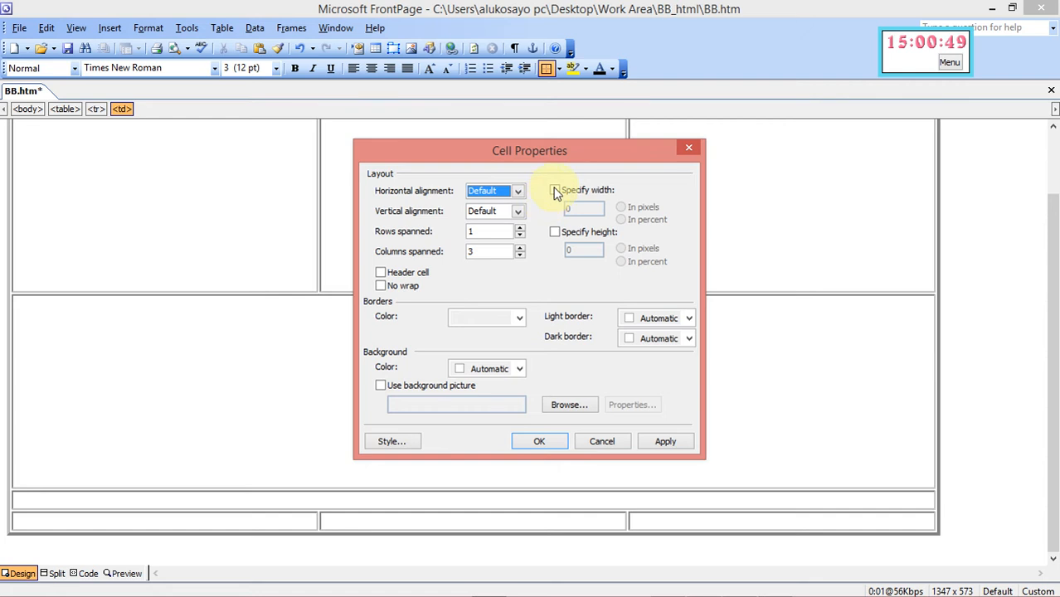
left_click(555, 190)
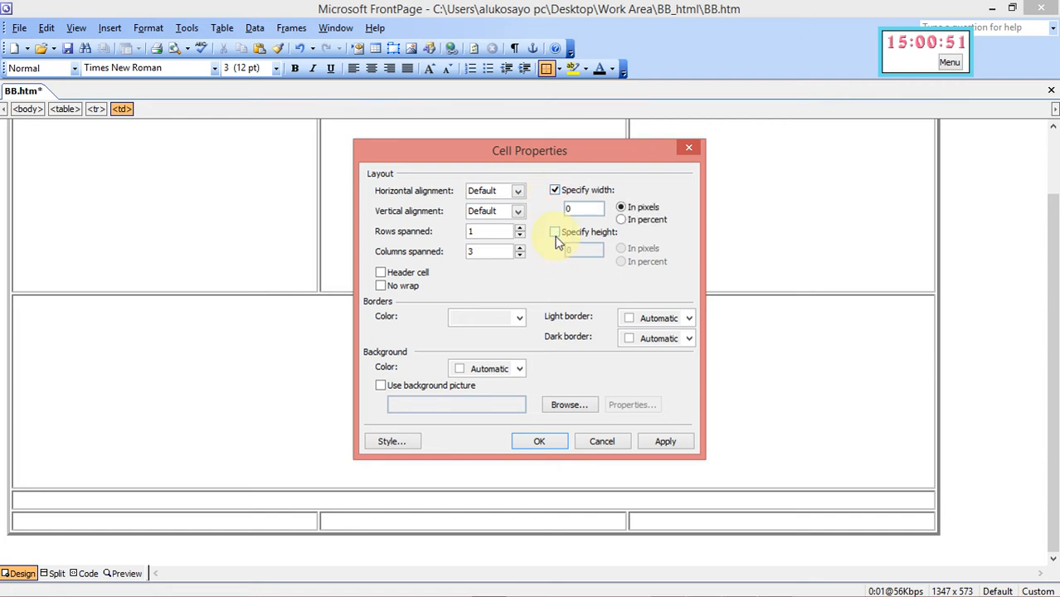
left_click(554, 232)
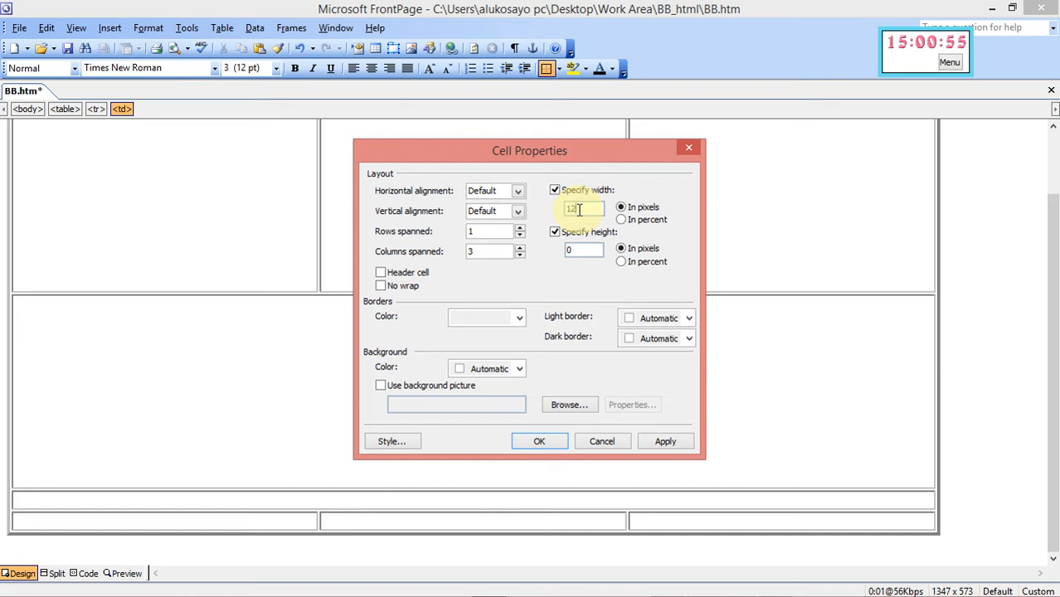
left_click(580, 249)
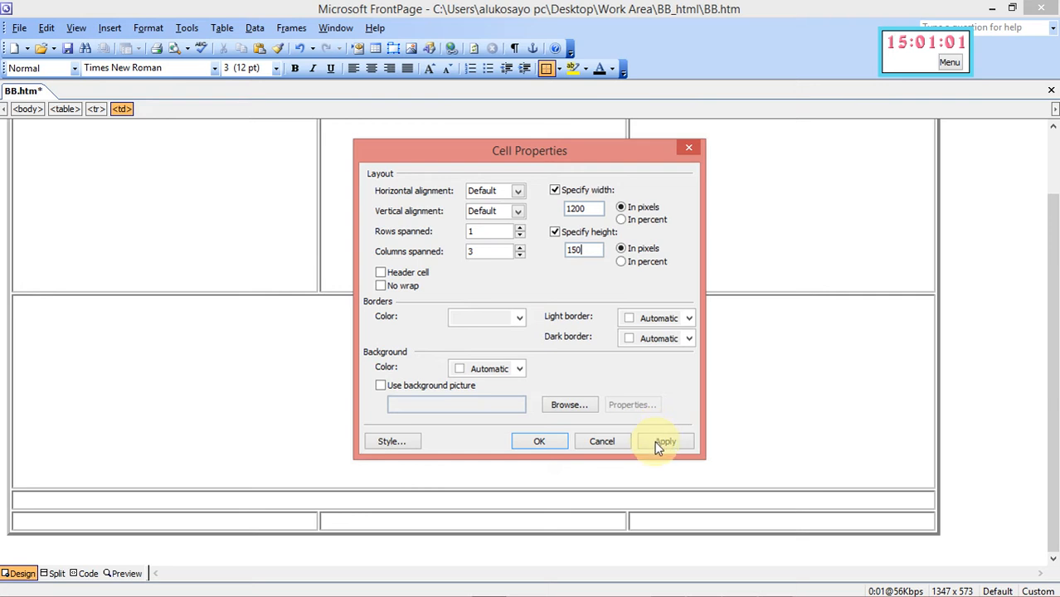
left_click(535, 443)
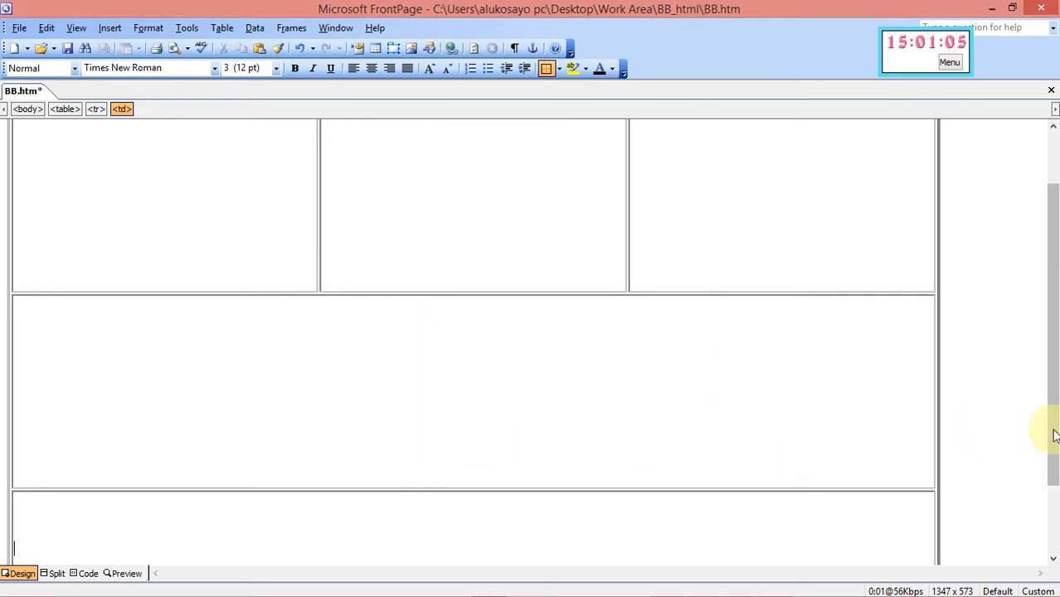
left_click_drag(1056, 436, 1053, 501)
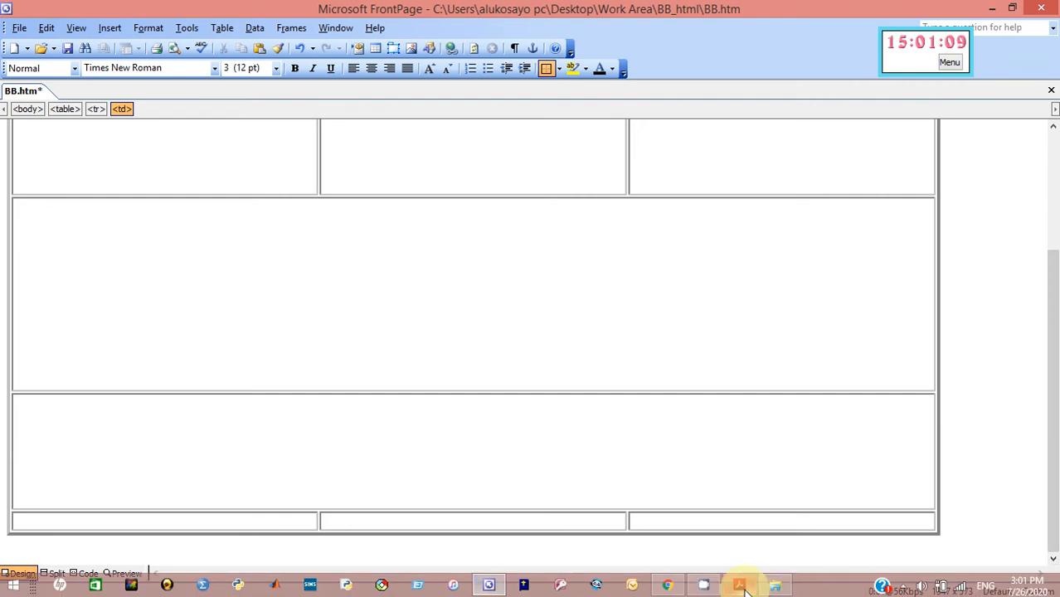
After checking the layout in the question paper, merge the bottom row's first two cells
left_click(740, 586)
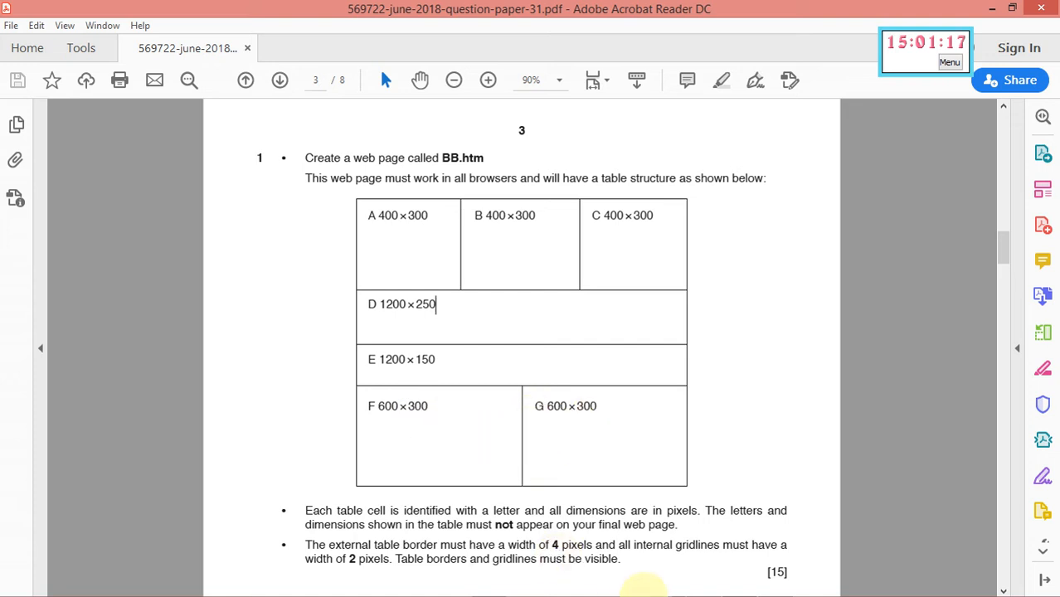
mouse_move(630, 589)
left_click(488, 584)
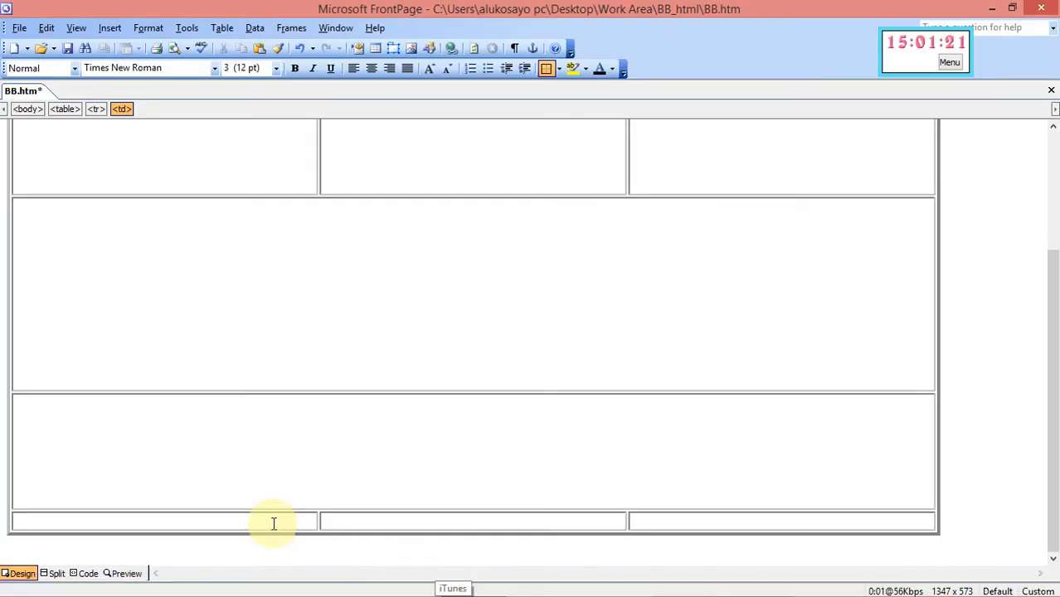
left_click_drag(275, 521, 529, 519)
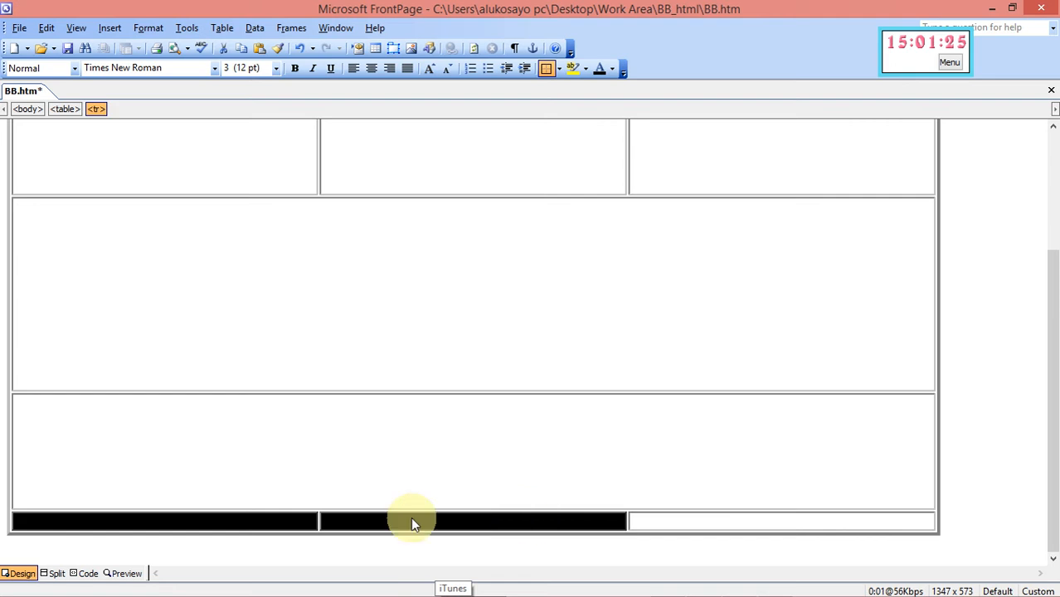
right_click(375, 523)
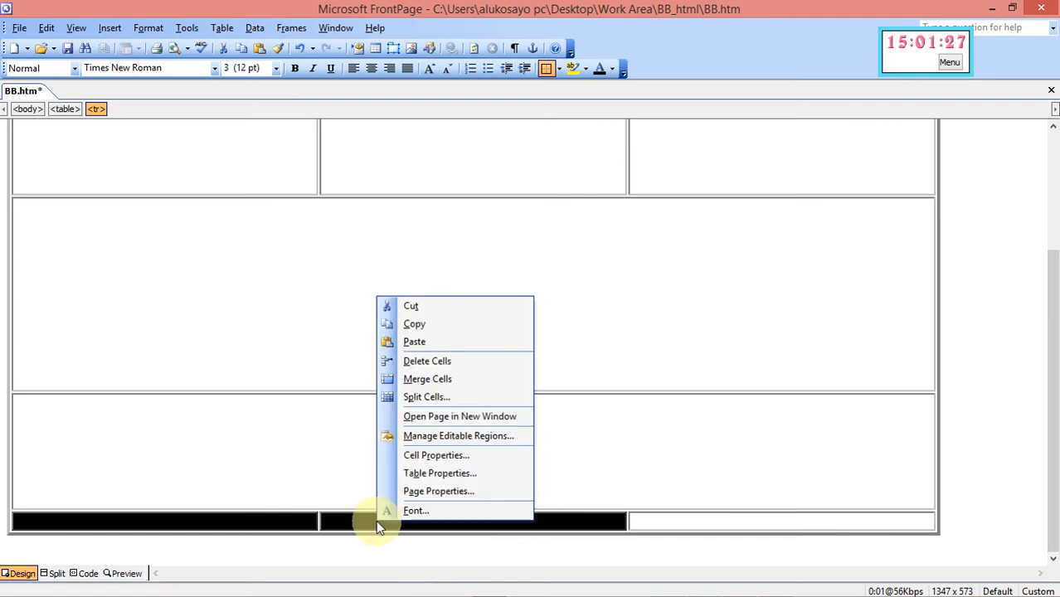
left_click(428, 380)
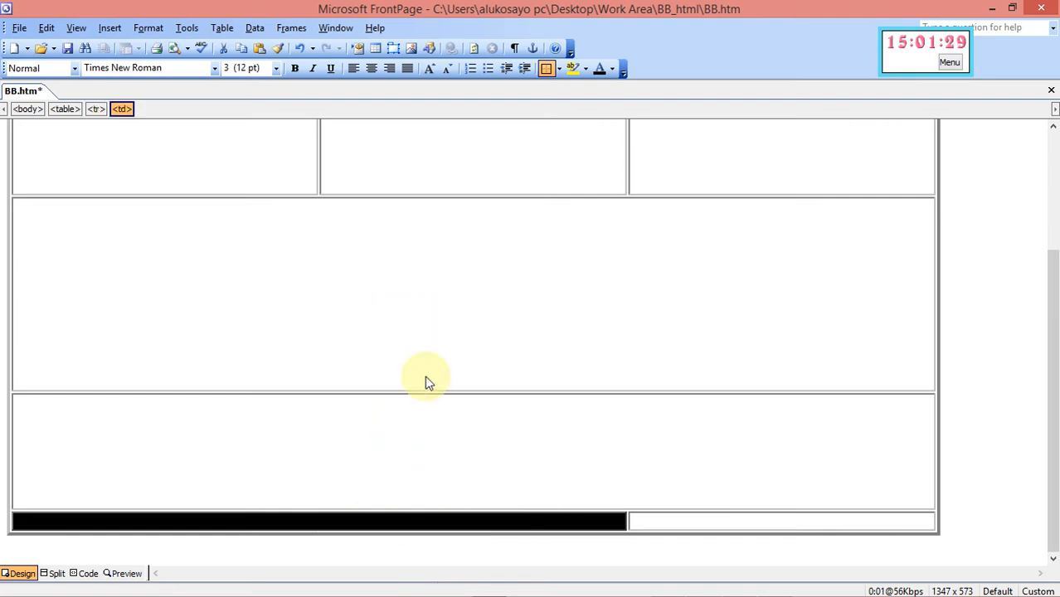
Select both remaining bottom-row cells to edit them together
left_click(656, 521)
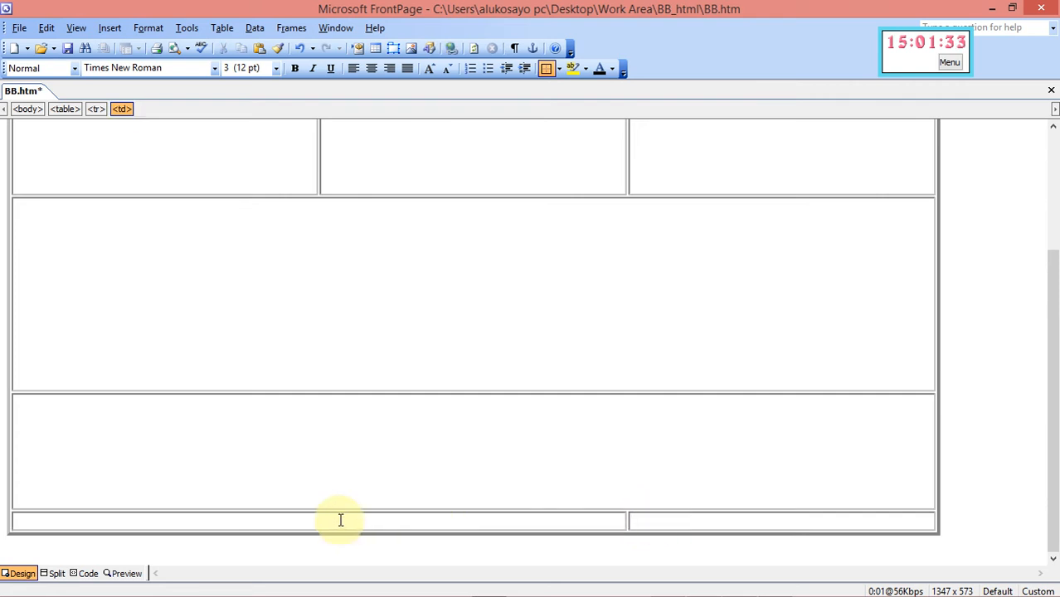
left_click_drag(340, 520, 698, 530)
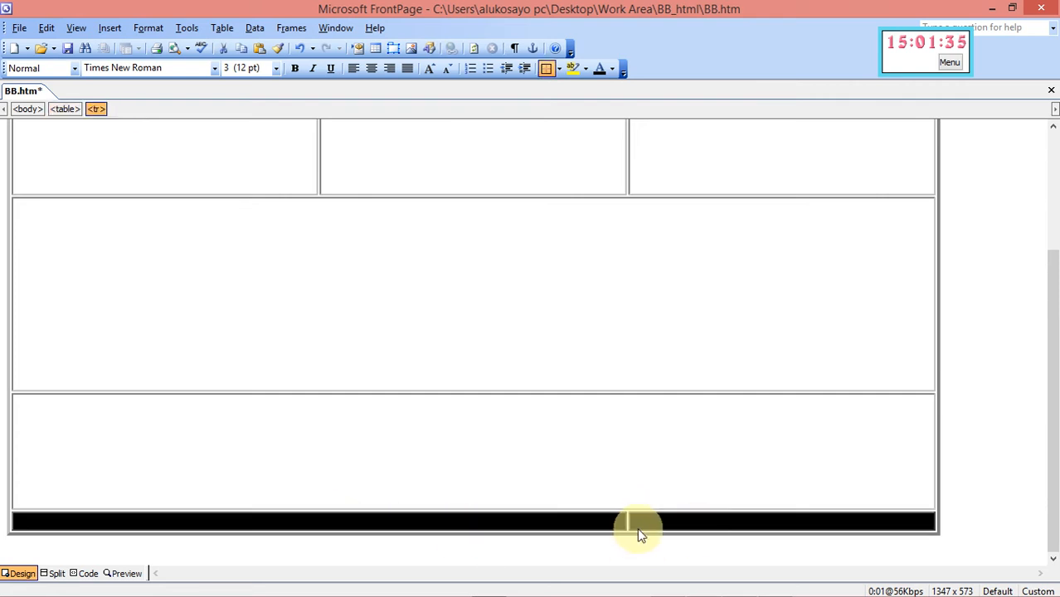
right_click(591, 522)
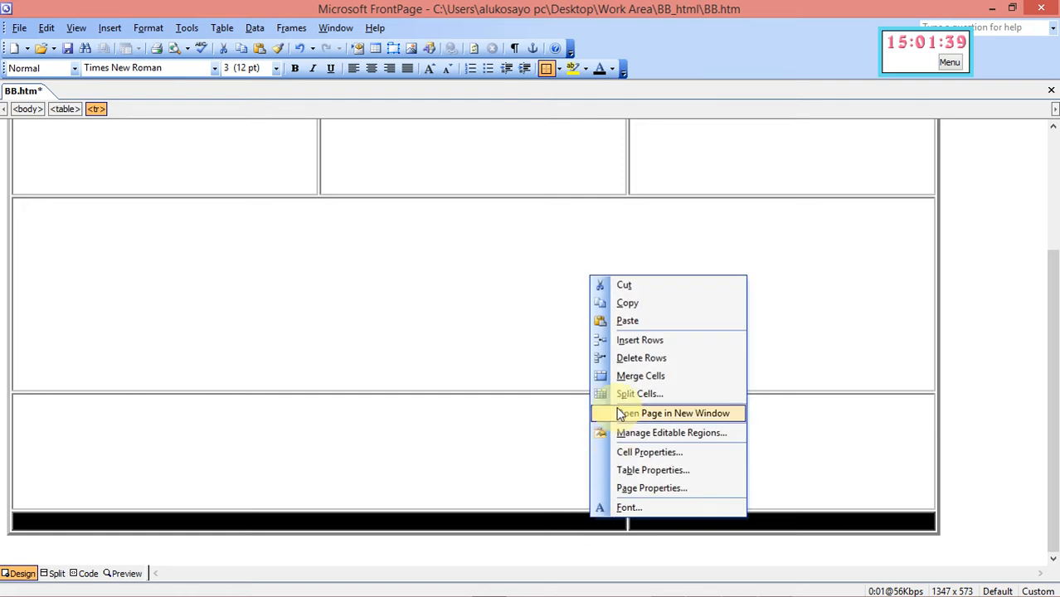
Give both bottom-row cells a fixed size of 600 by 300 pixels
left_click(634, 452)
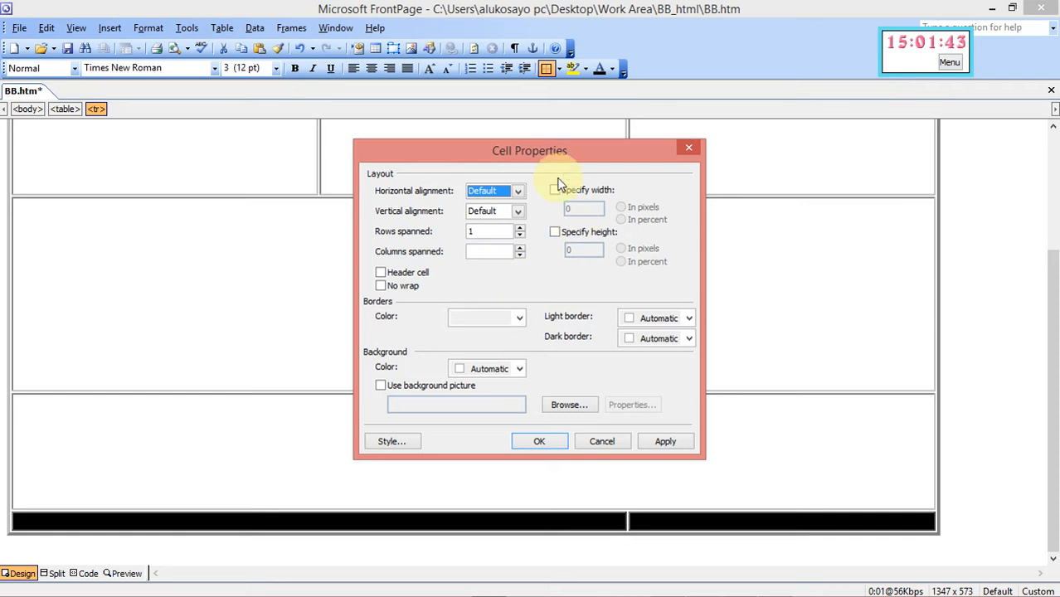
left_click(556, 191)
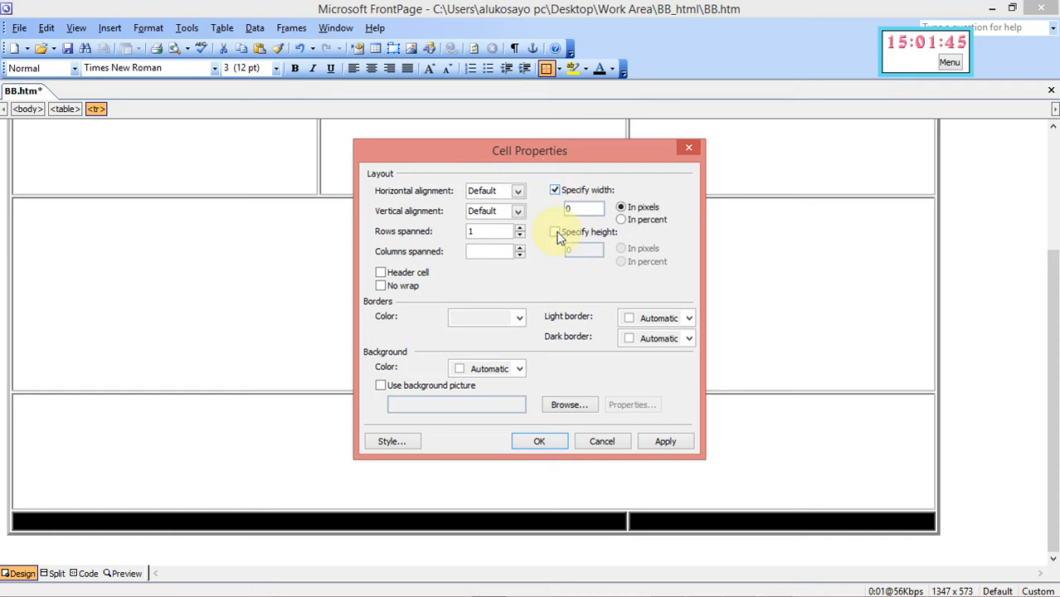
left_click(555, 233)
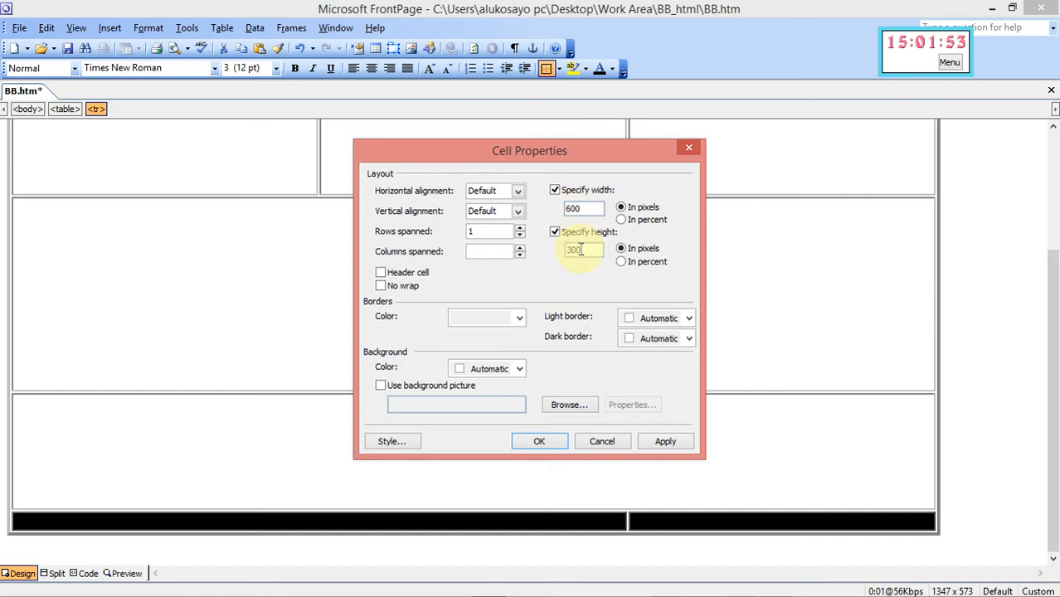
left_click(666, 440)
left_click(540, 442)
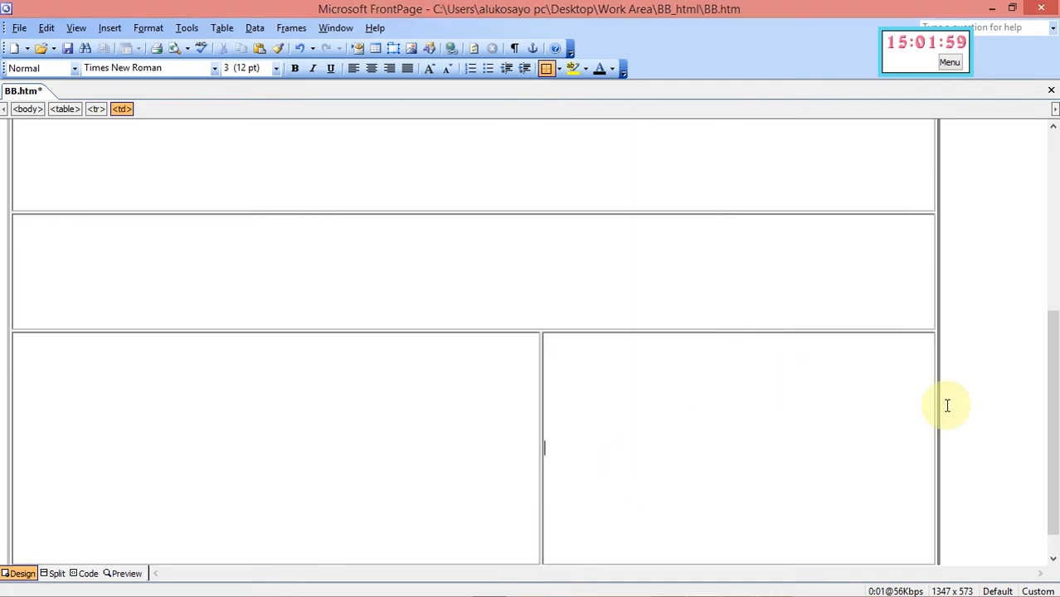
Inspect the Cell Properties of the top-row cells to verify their sizes
left_click_drag(1054, 441, 1039, 240)
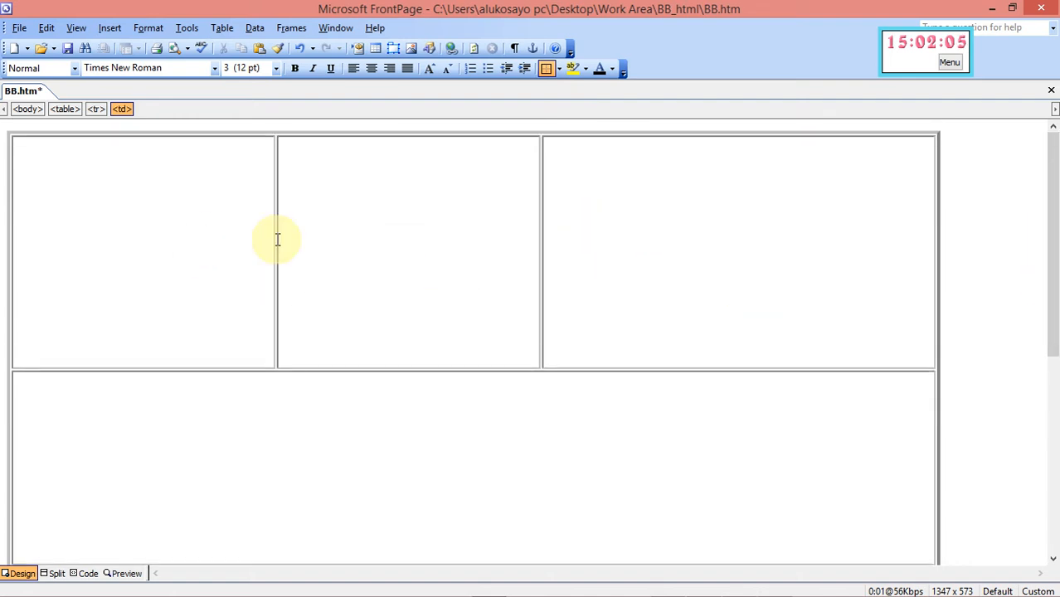
right_click(557, 268)
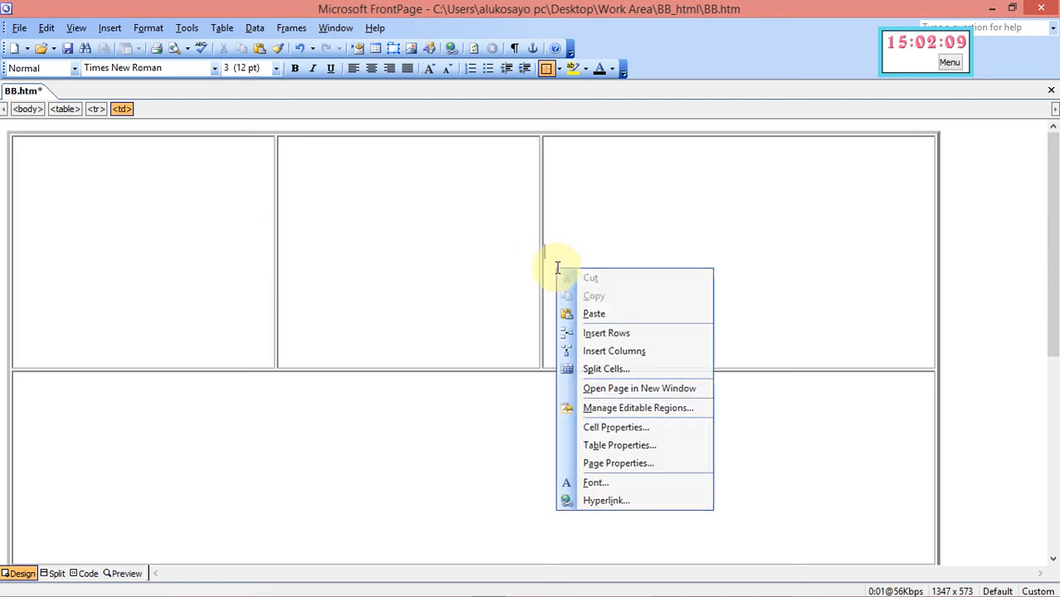
left_click(614, 428)
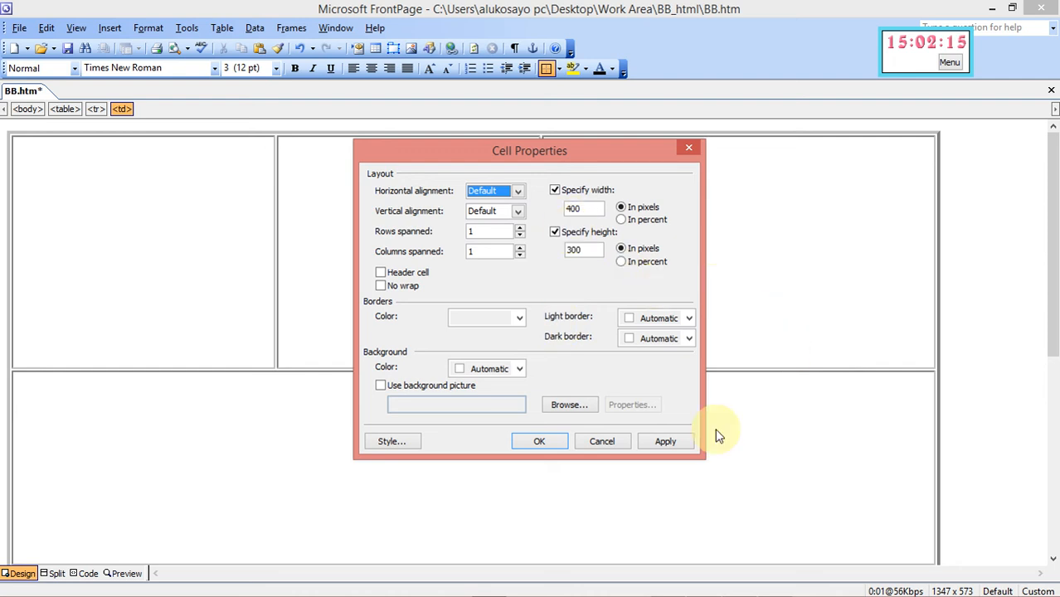
left_click(689, 150)
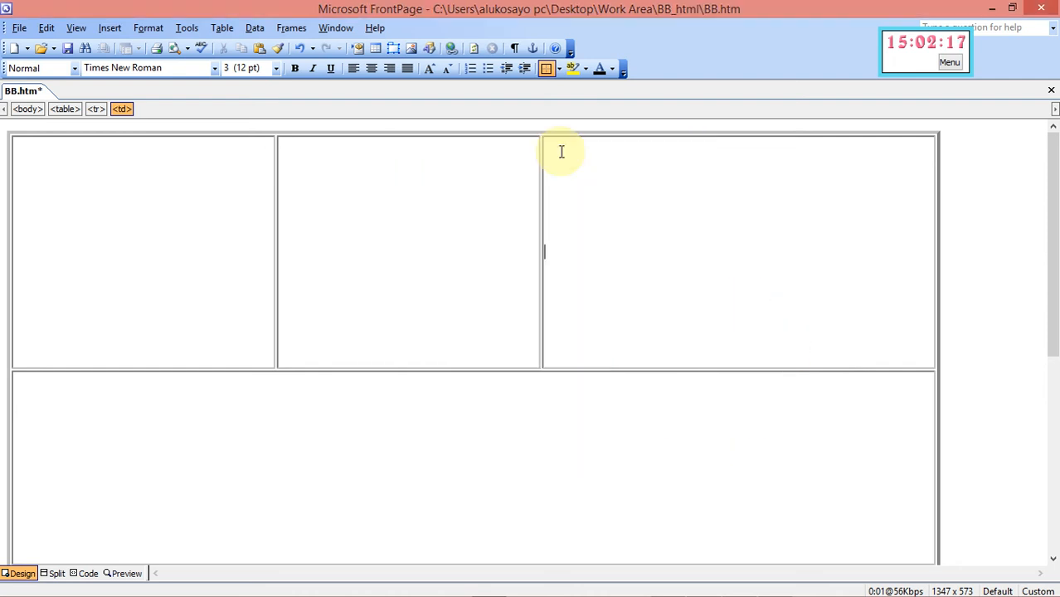
left_click(185, 230)
right_click(185, 230)
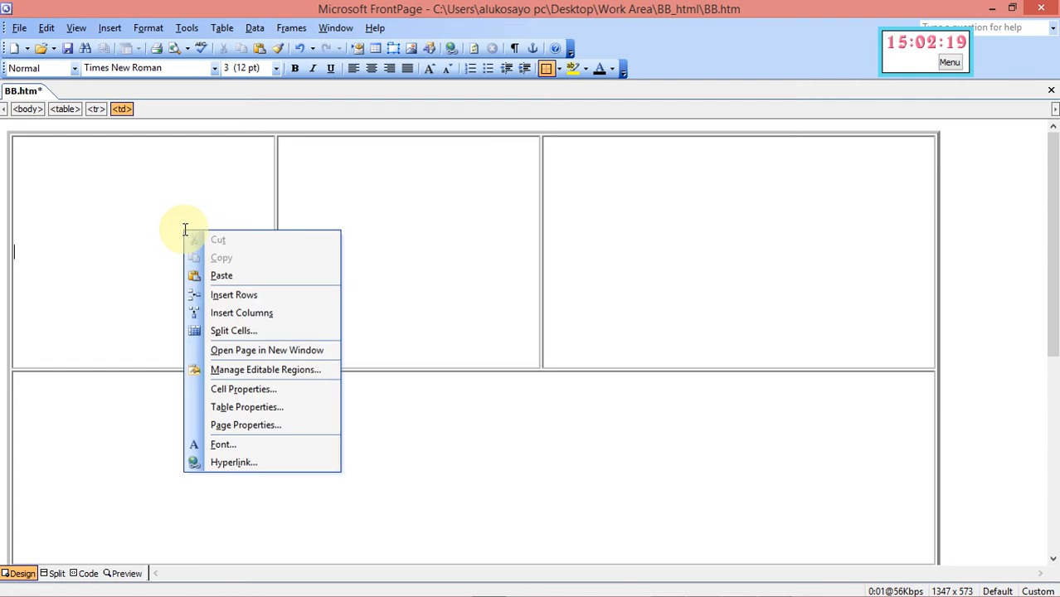
left_click(240, 390)
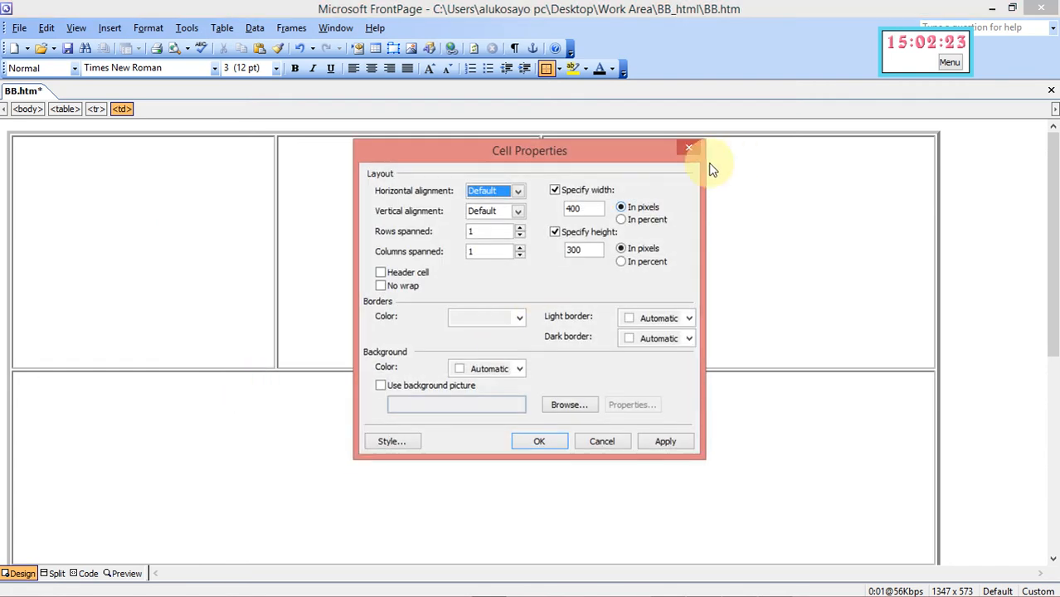
left_click(687, 148)
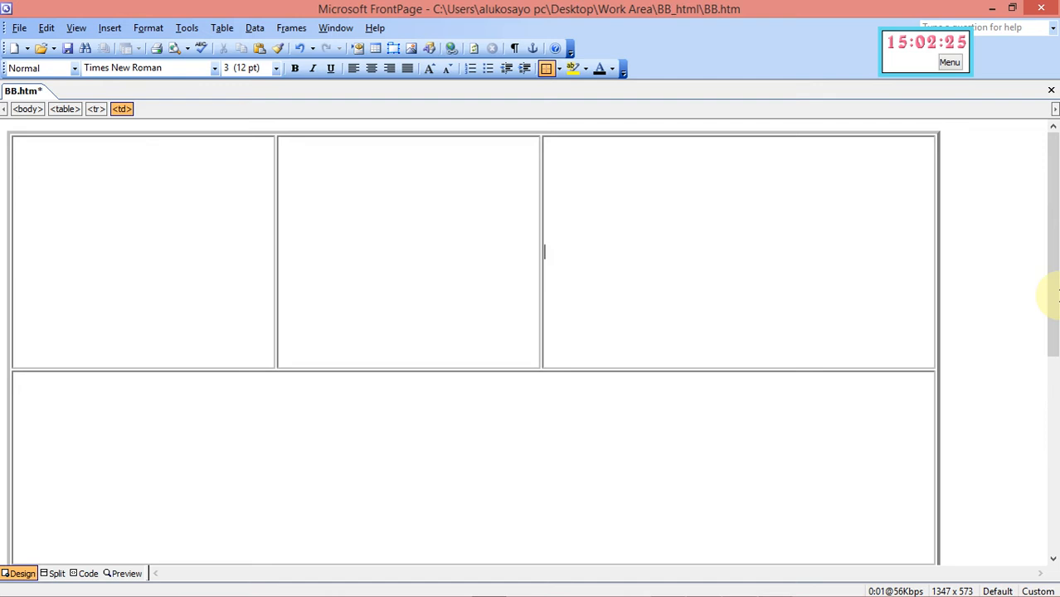
Check the Cell Properties of both bottom-row cells, confirming the 600 by 300 pixel size
left_click_drag(1054, 309, 1052, 538)
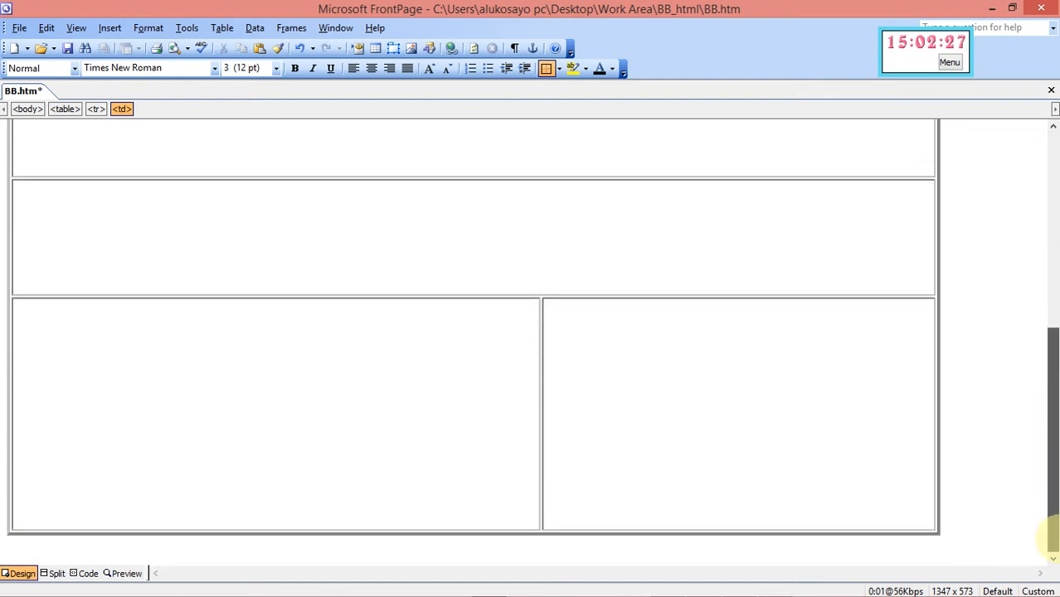
left_click(564, 447)
right_click(563, 448)
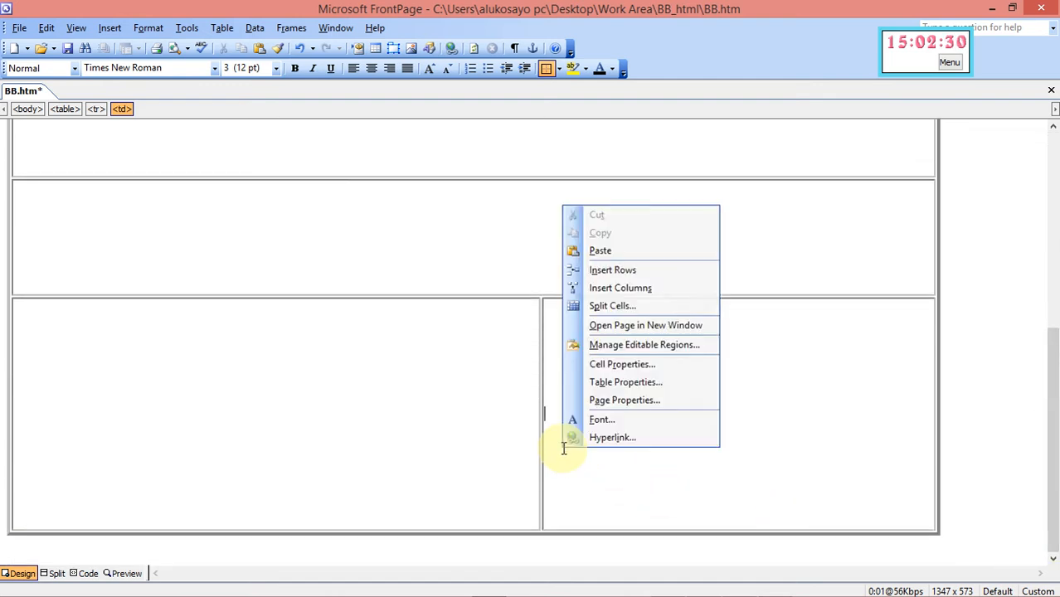
left_click(611, 364)
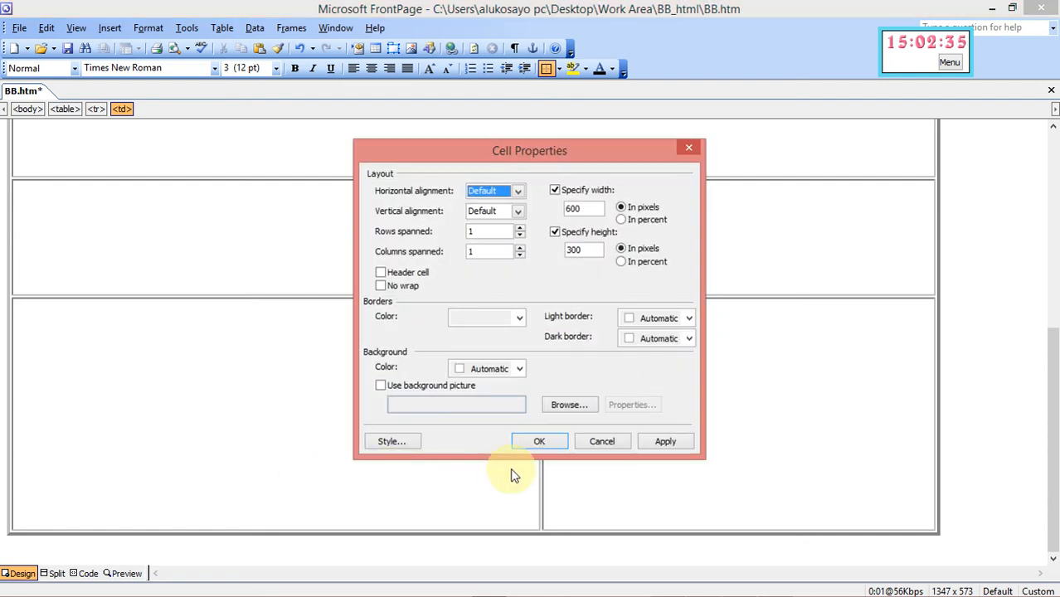
left_click(689, 147)
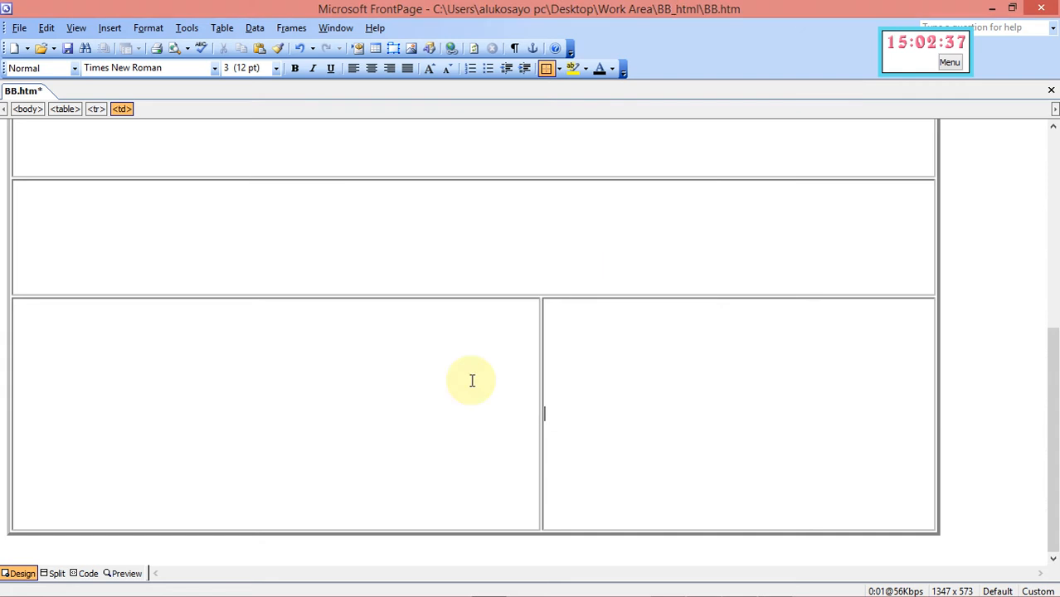
right_click(400, 418)
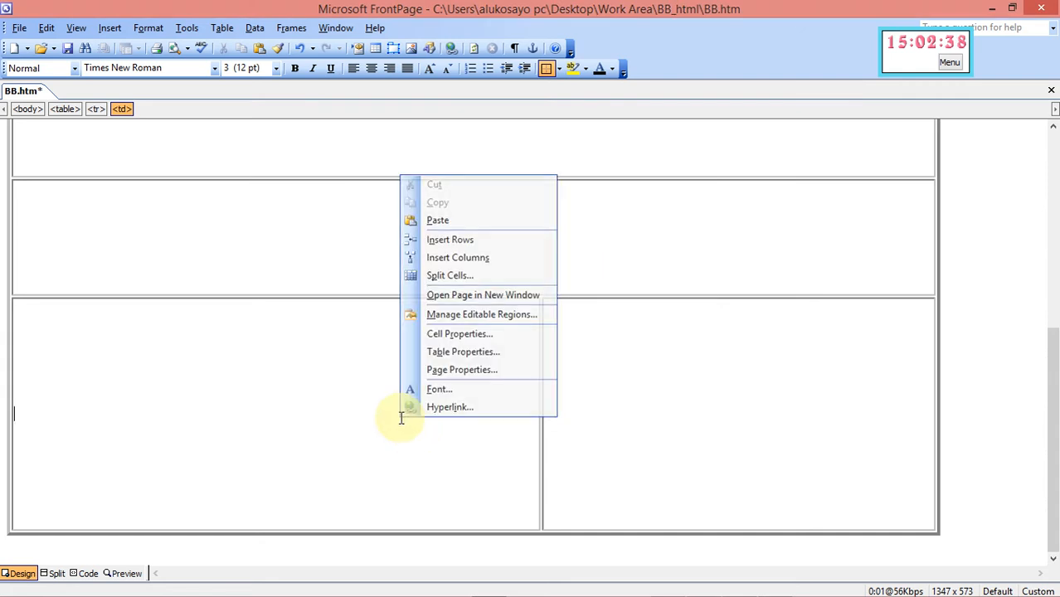
left_click(445, 335)
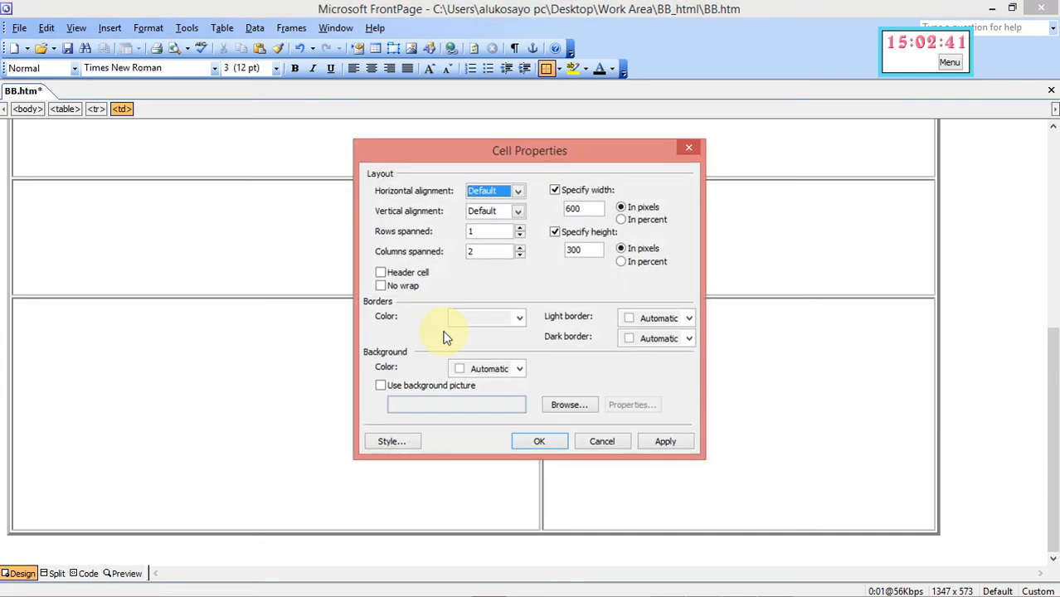
left_click(688, 150)
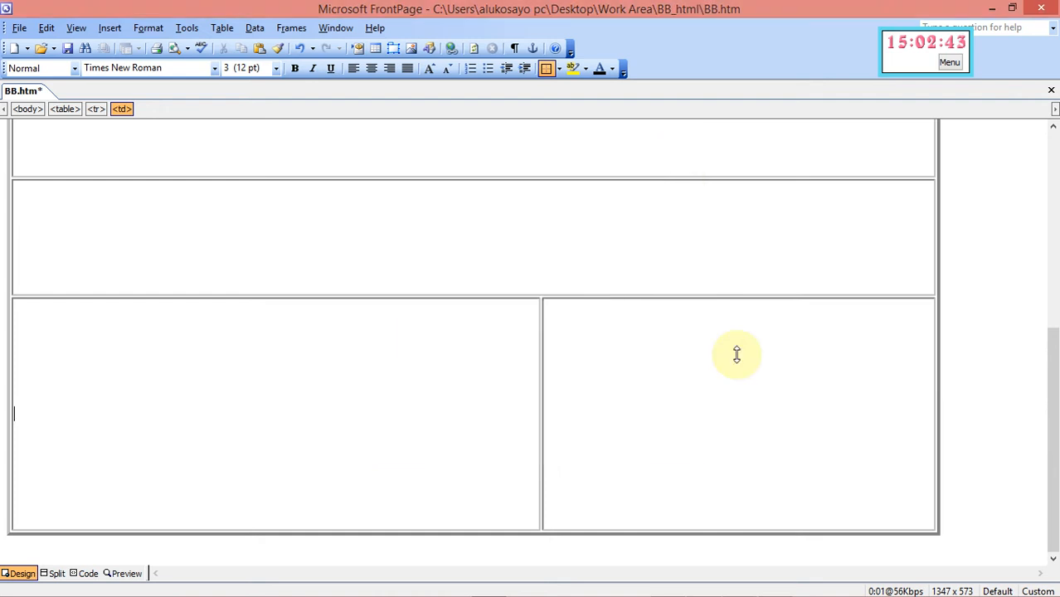
Review questions 2 to 5 in the question paper, then scroll BB.htm back to the table's top
mouse_move(818, 594)
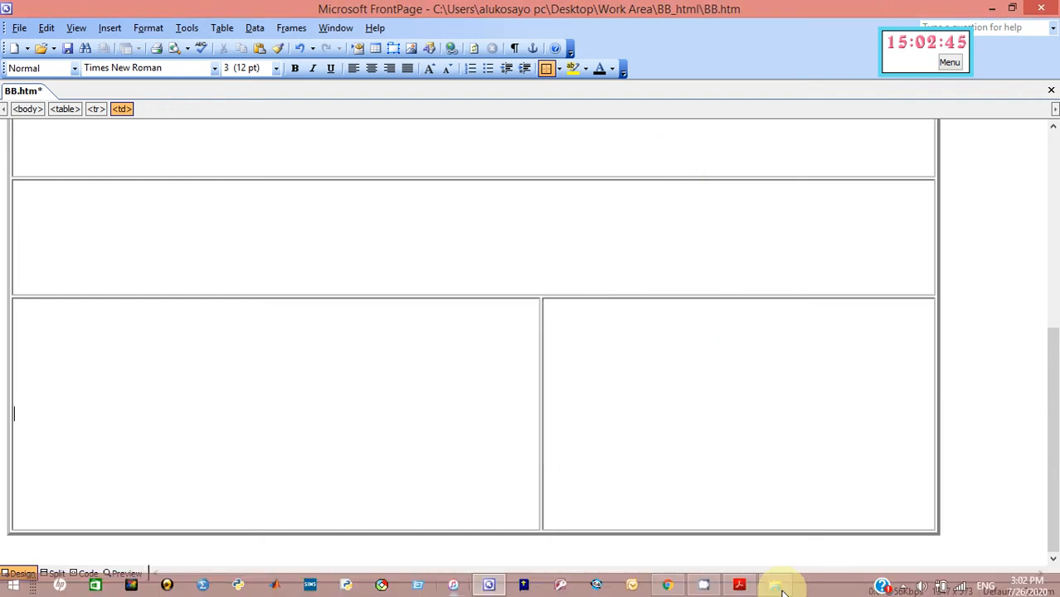
left_click(739, 584)
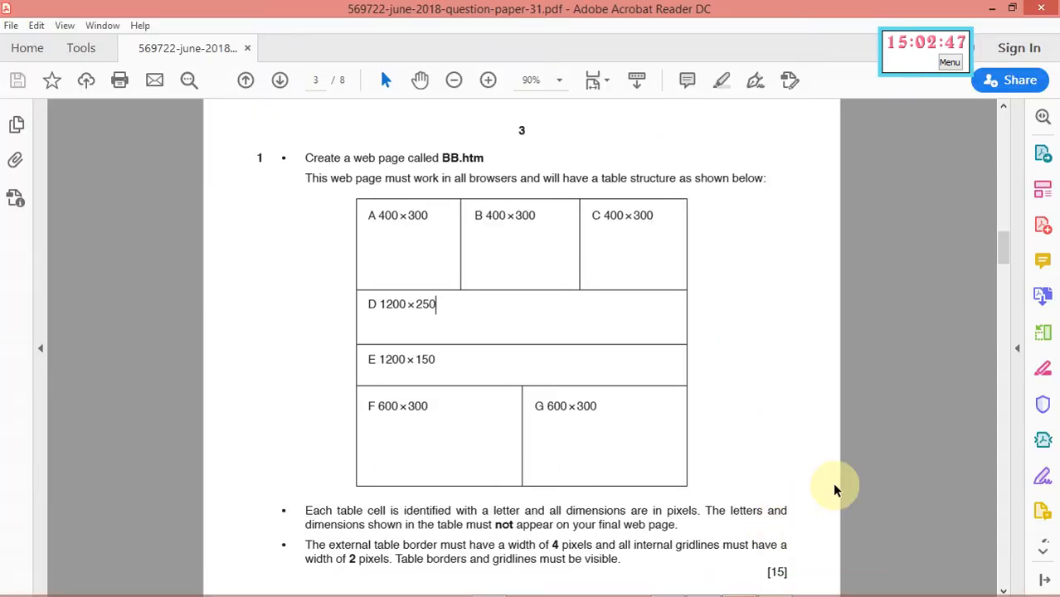
left_click_drag(1006, 247, 1006, 269)
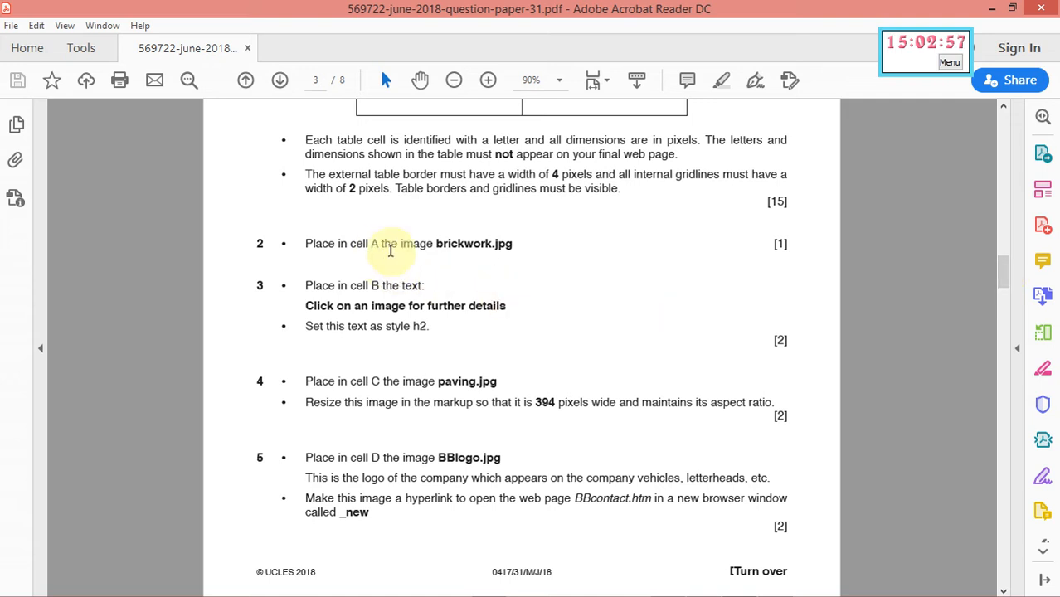
mouse_move(739, 594)
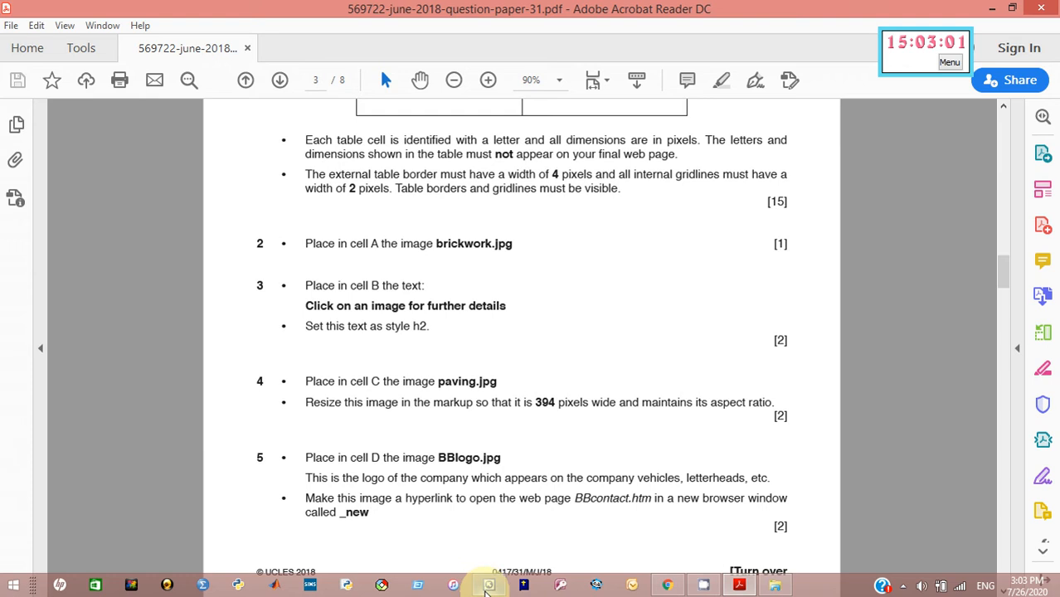
left_click(488, 586)
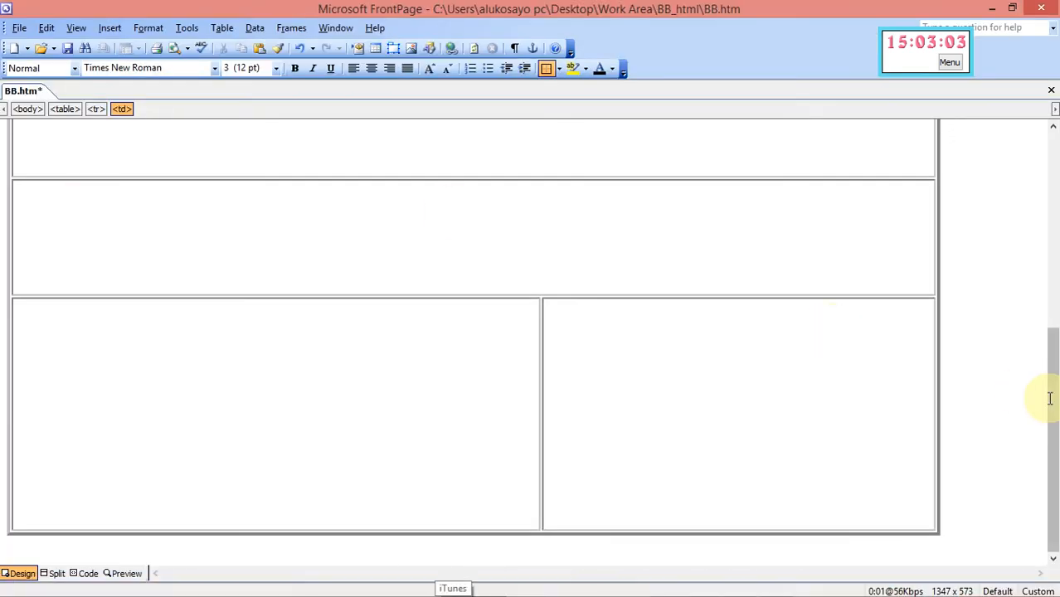
left_click_drag(1051, 399, 1050, 191)
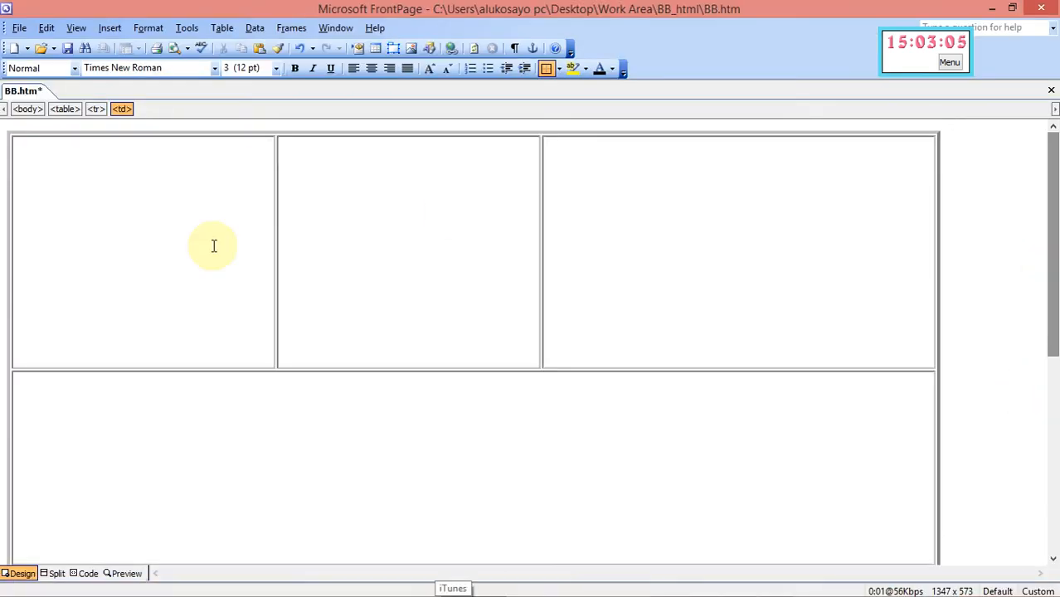
Start inserting a picture from file into cell A and browse the Desktop for the Work Area folder
left_click(411, 51)
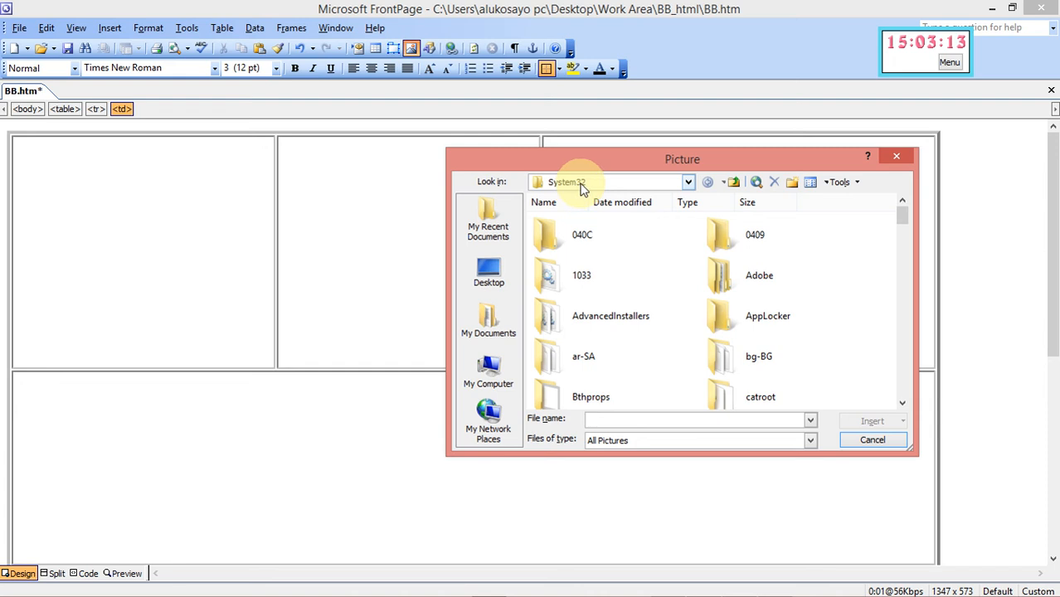
left_click(490, 278)
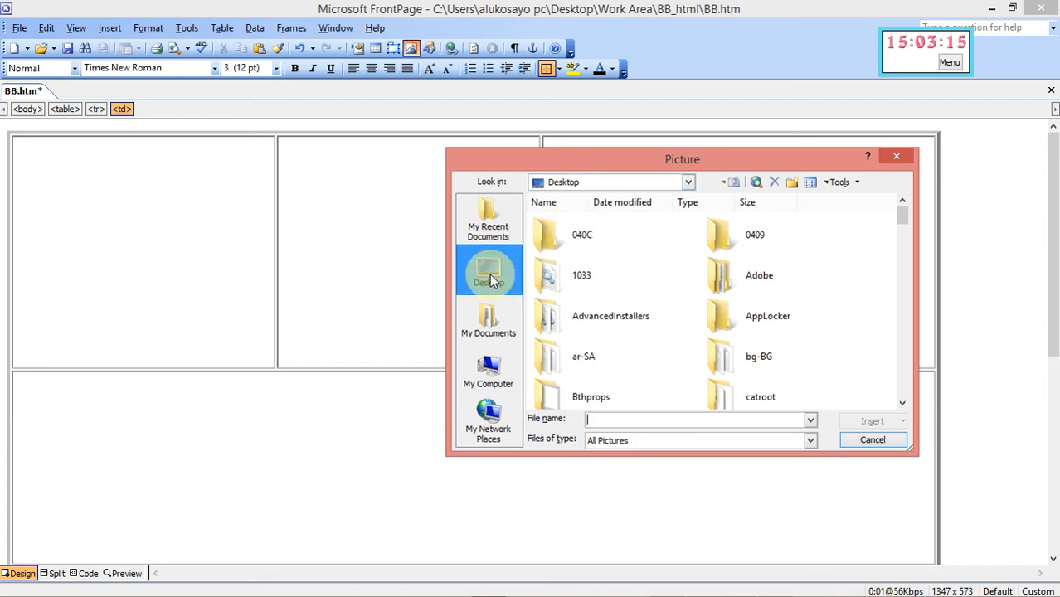
left_click(903, 405)
left_click(902, 405)
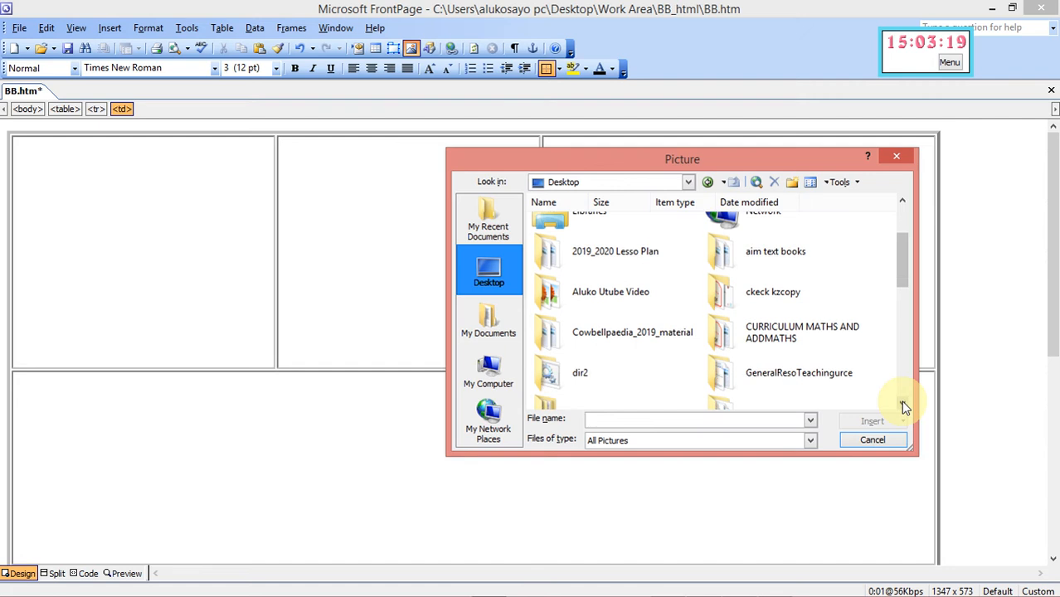
left_click(902, 405)
left_click(903, 404)
left_click(902, 405)
left_click(903, 405)
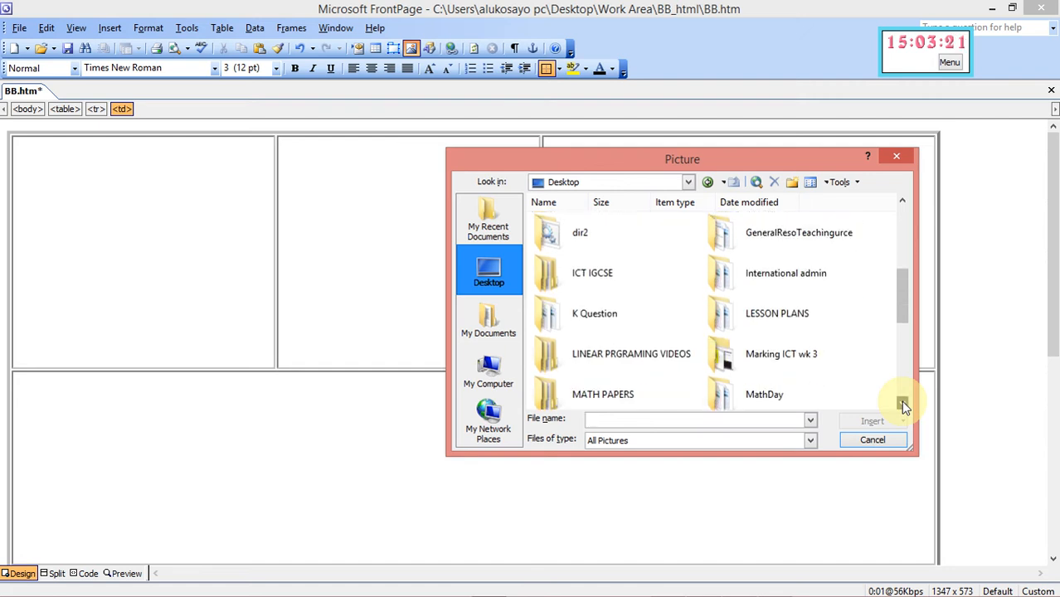
left_click(903, 405)
left_click(902, 404)
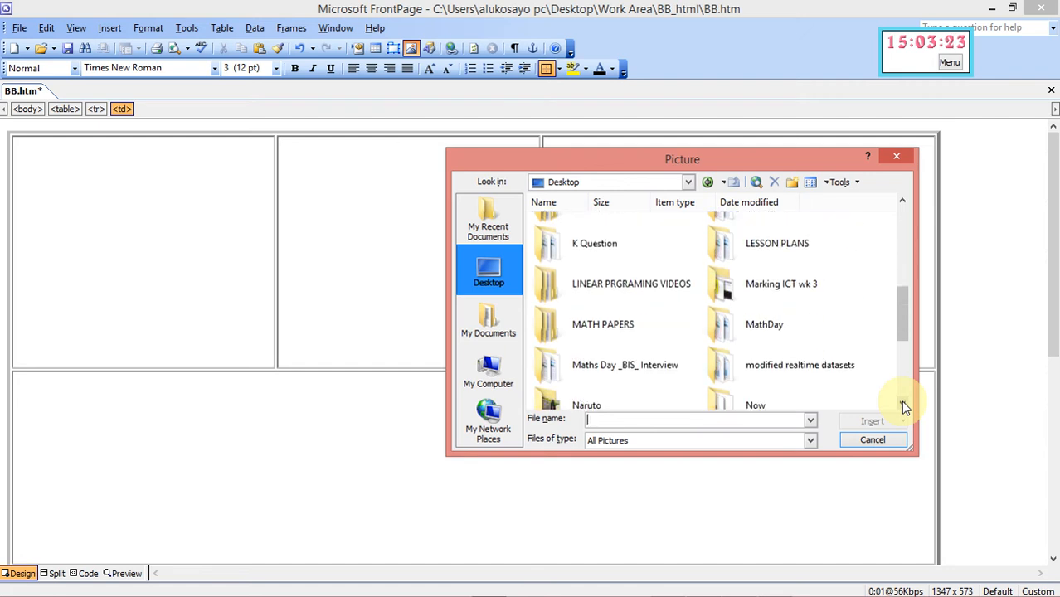
left_click(903, 405)
left_click(903, 404)
left_click(903, 405)
left_click(902, 405)
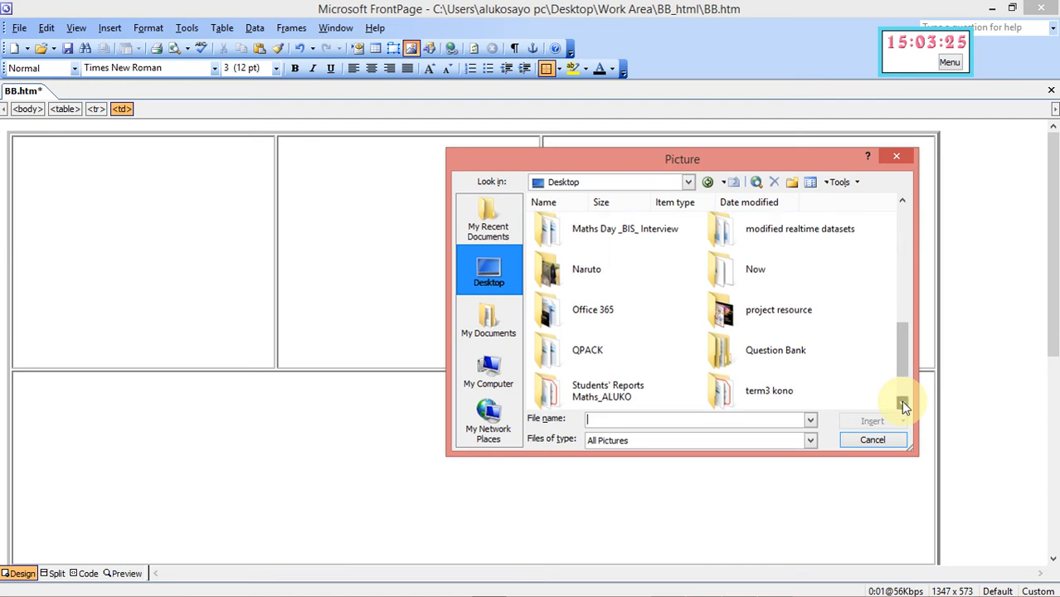
left_click(903, 405)
left_click(903, 405)
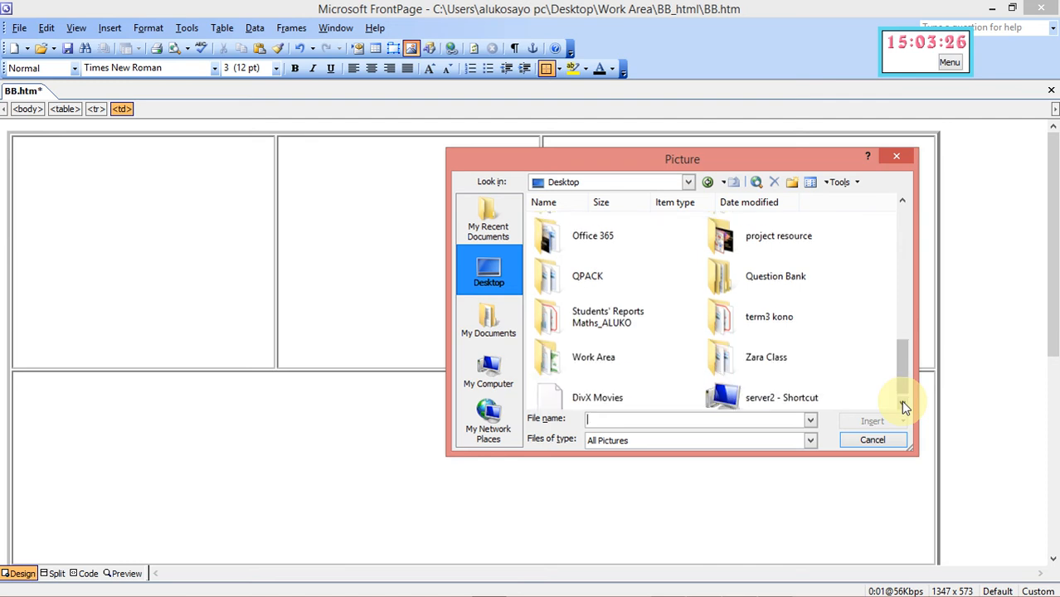
From Work Area > BB_html, insert the brickwork image after confirming it in the question paper
double_click(591, 359)
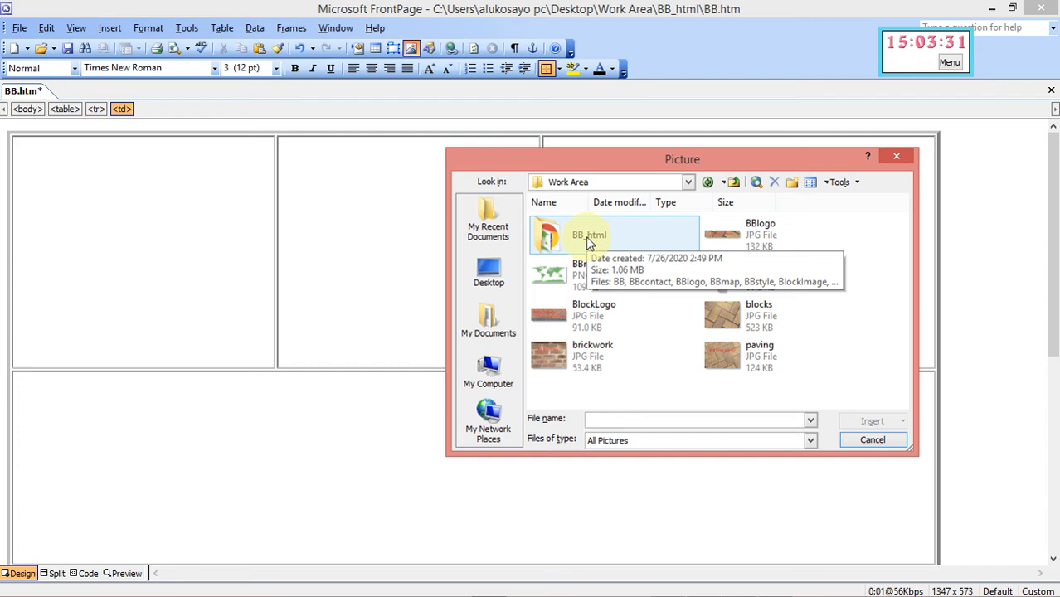
double_click(585, 236)
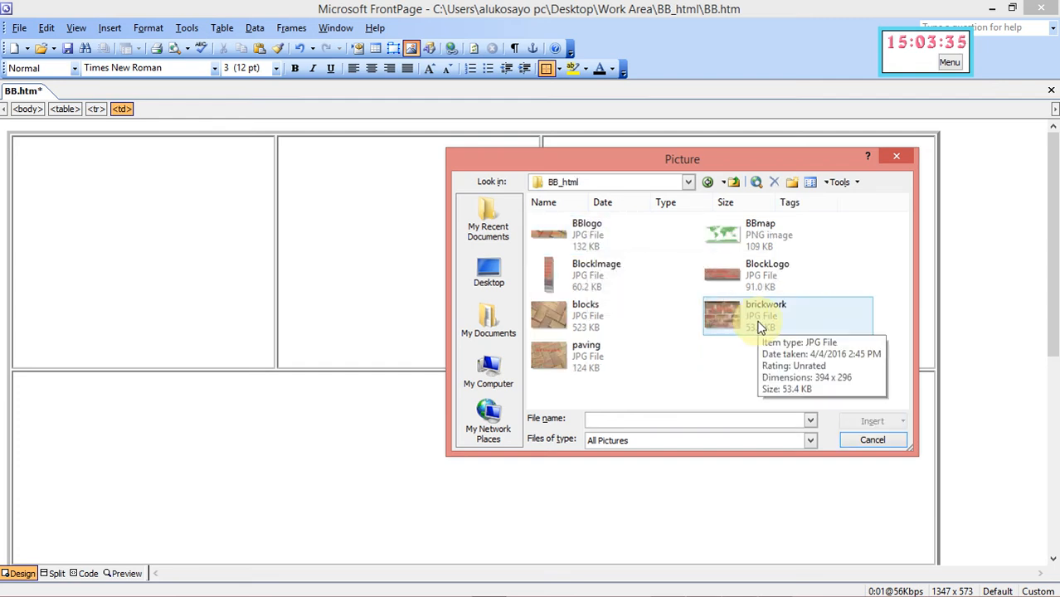
mouse_move(785, 591)
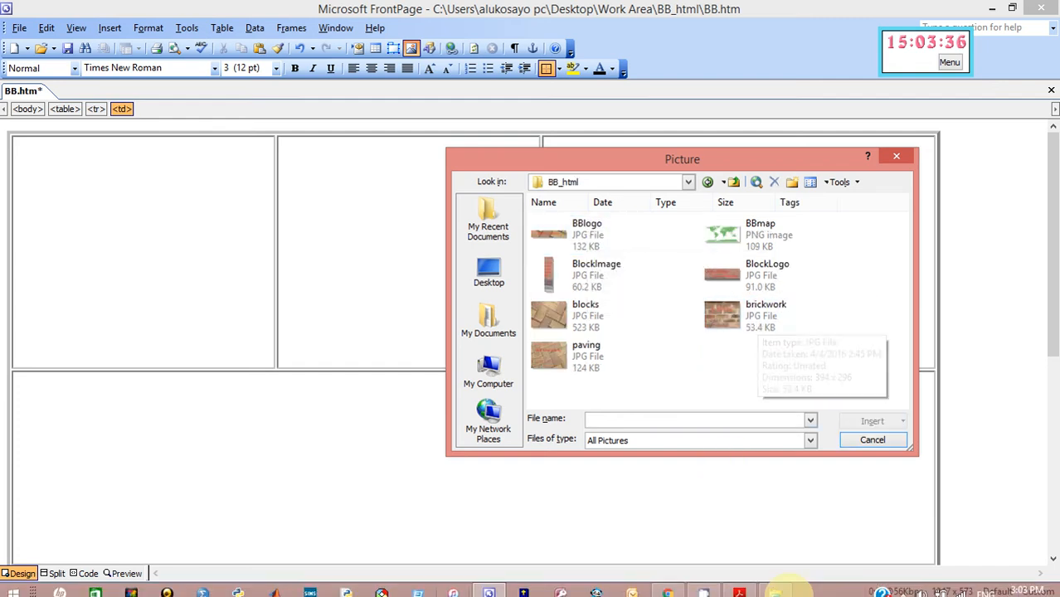
left_click(740, 587)
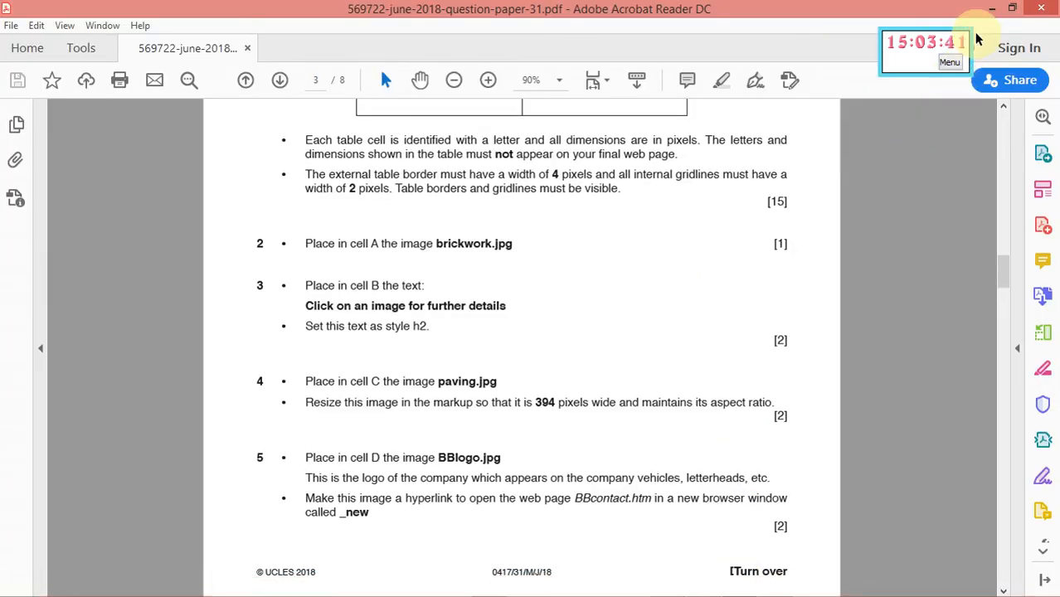
left_click(993, 9)
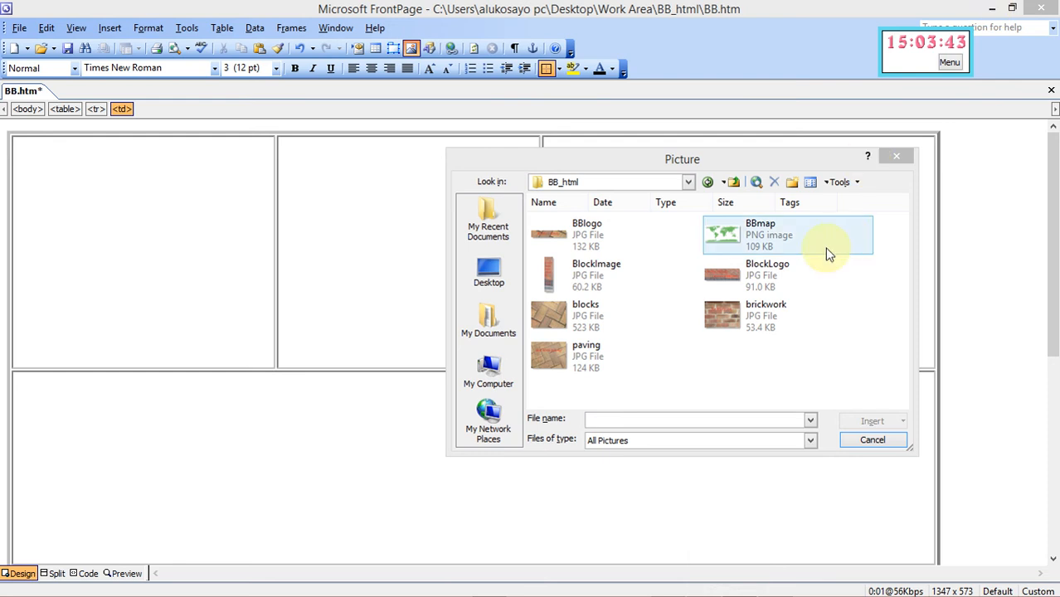
left_click(762, 309)
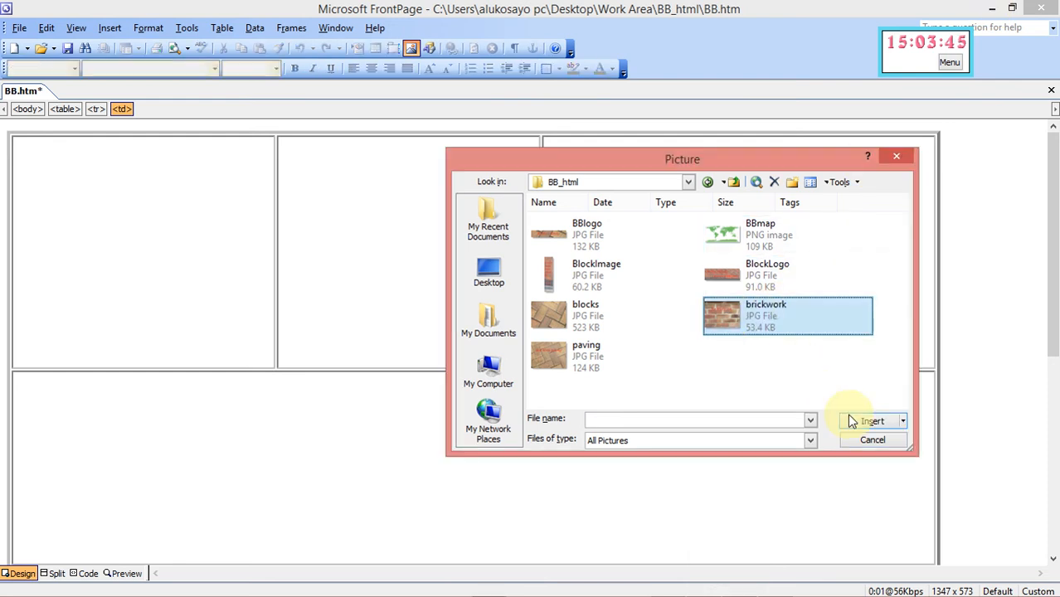
left_click(859, 420)
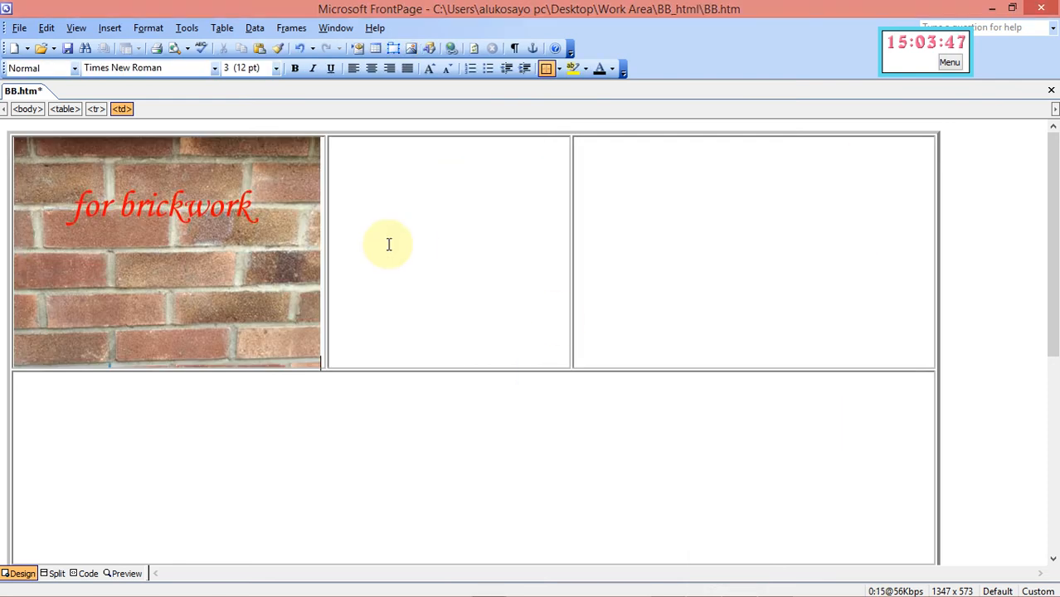
After reading the next question, type 'Click on an image for further details' into cell B
mouse_move(753, 589)
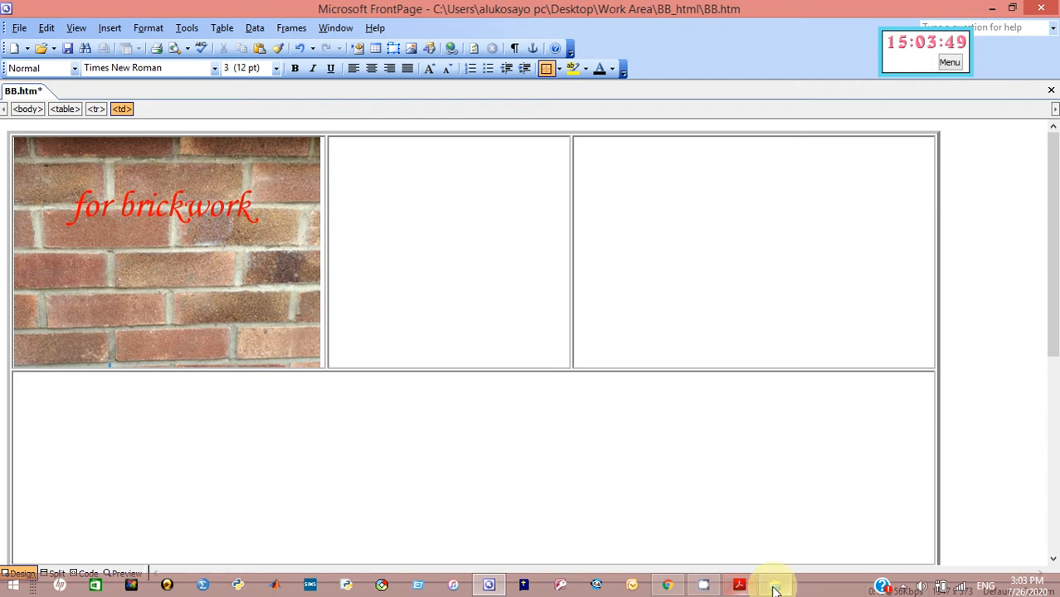
left_click(741, 586)
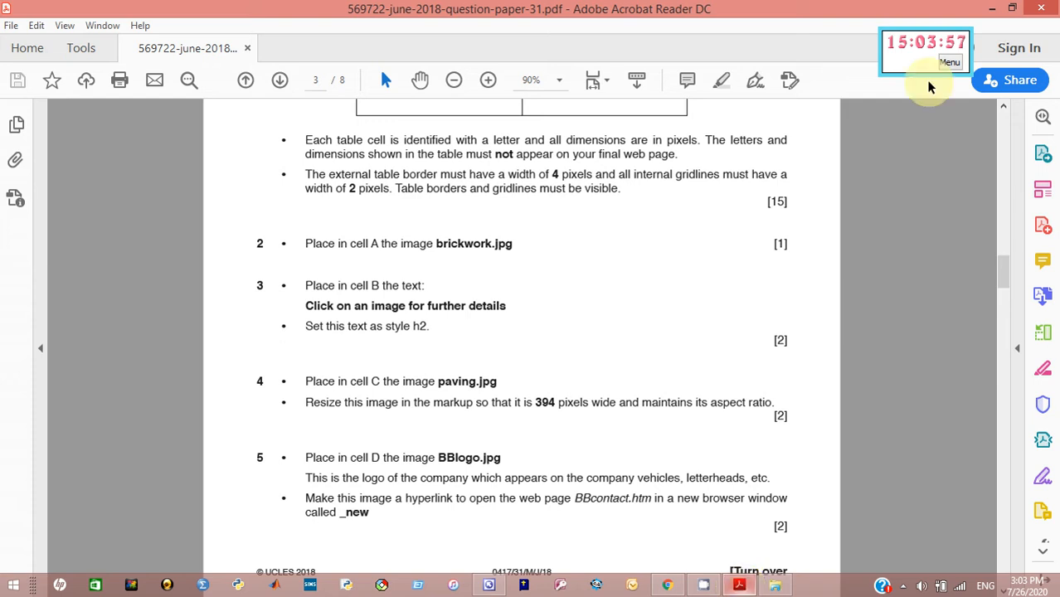
left_click(992, 12)
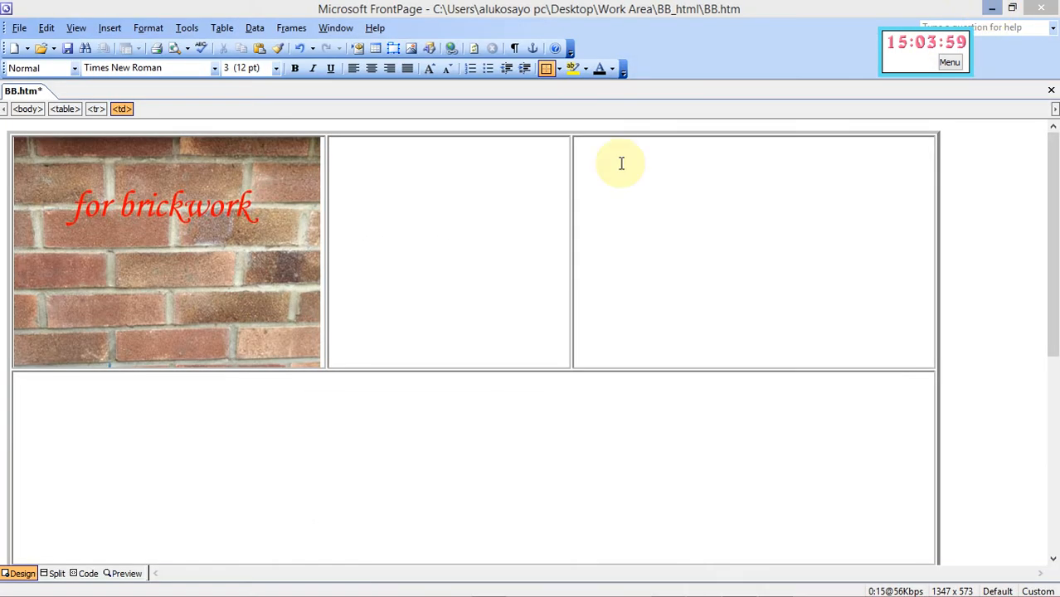
left_click(349, 257)
type("Click on")
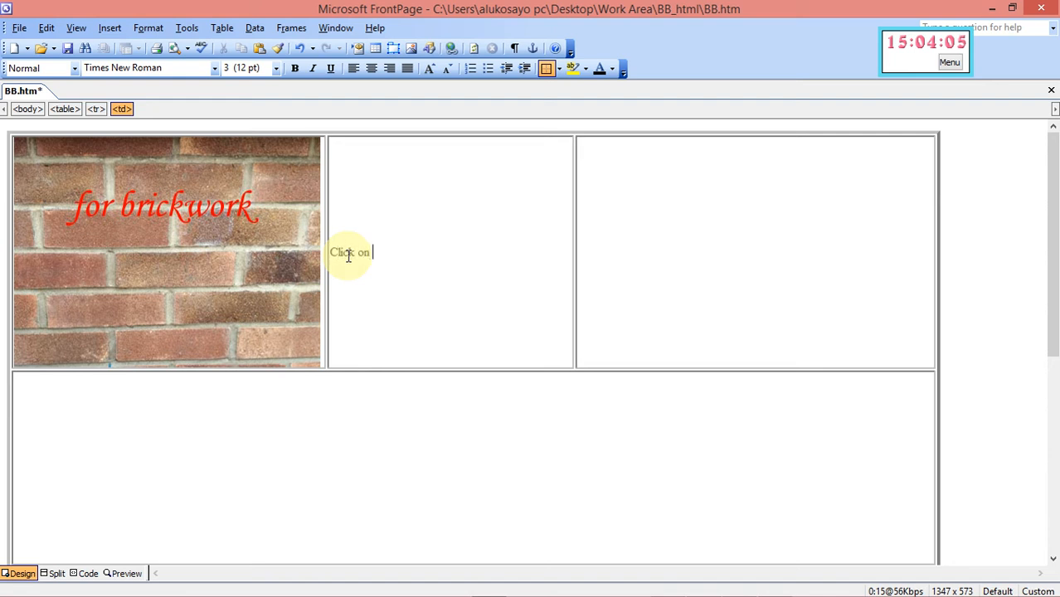
type(" an image for further details")
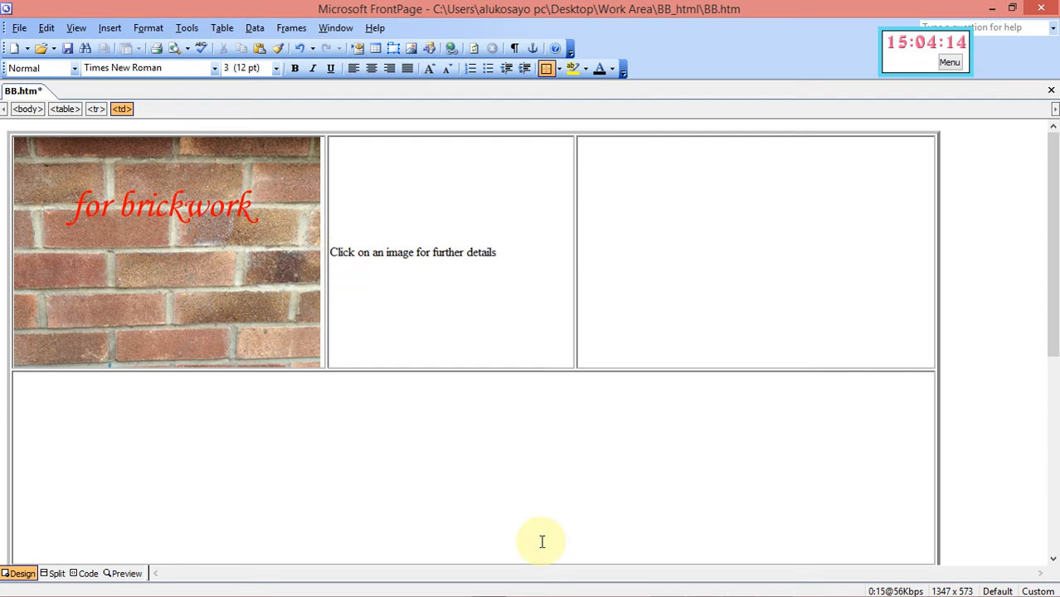
Recheck question 3, then style the cell B sentence as Heading 2
mouse_move(813, 589)
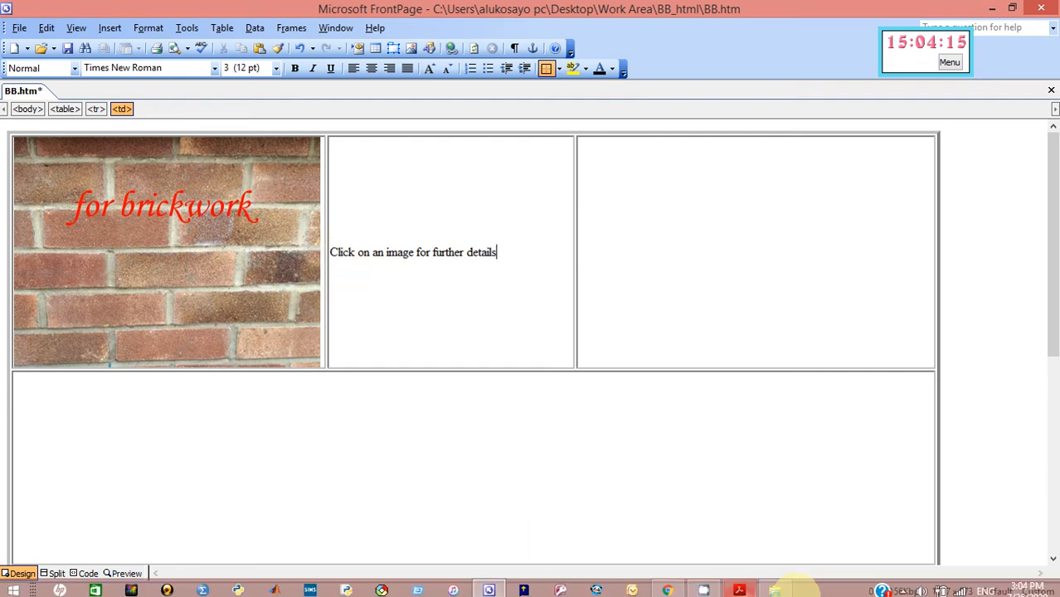
left_click(739, 585)
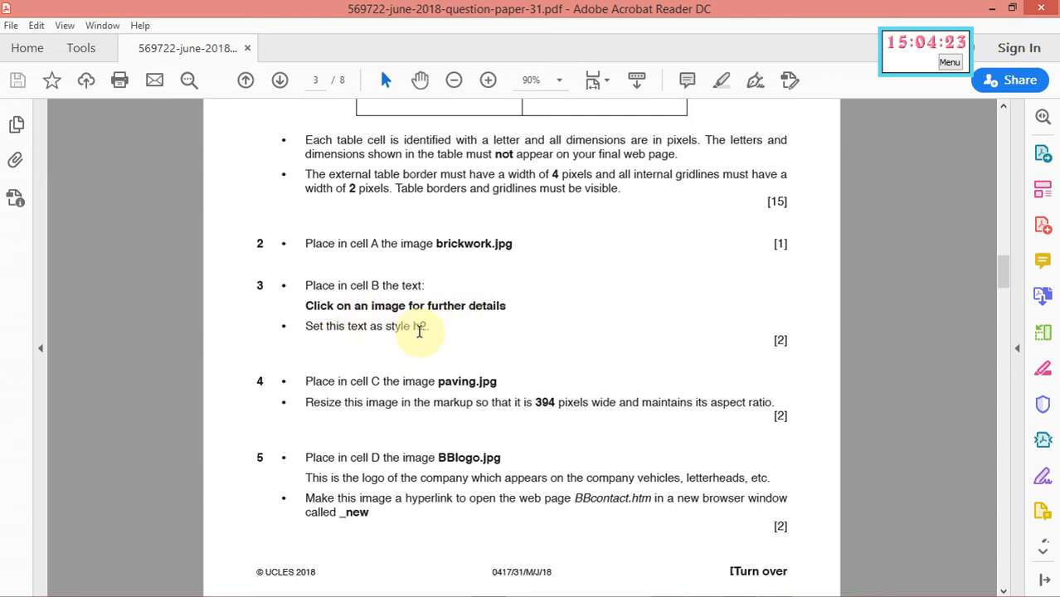
left_click(991, 10)
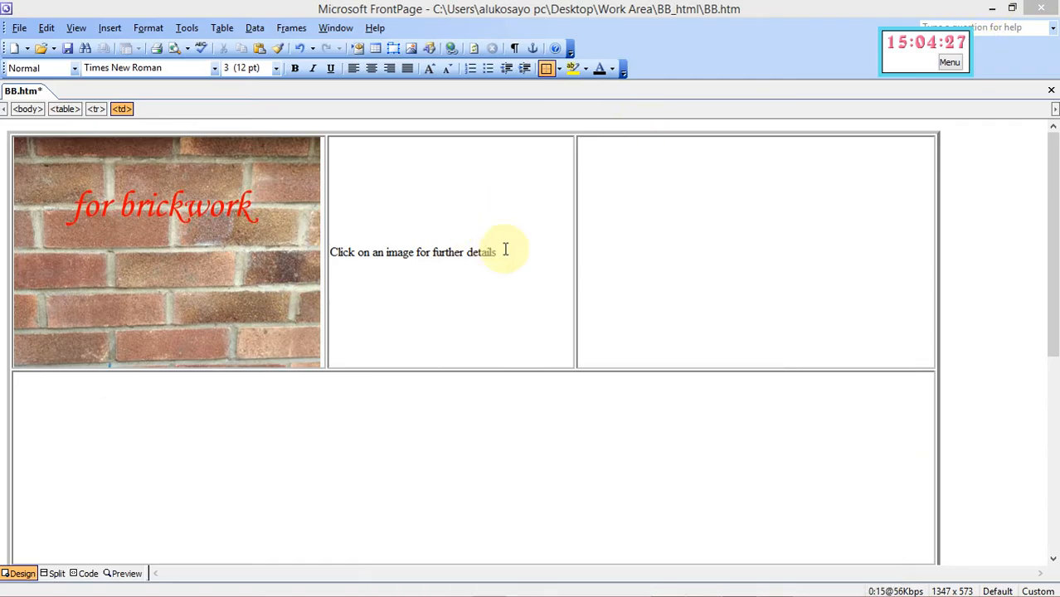
left_click_drag(503, 253, 333, 252)
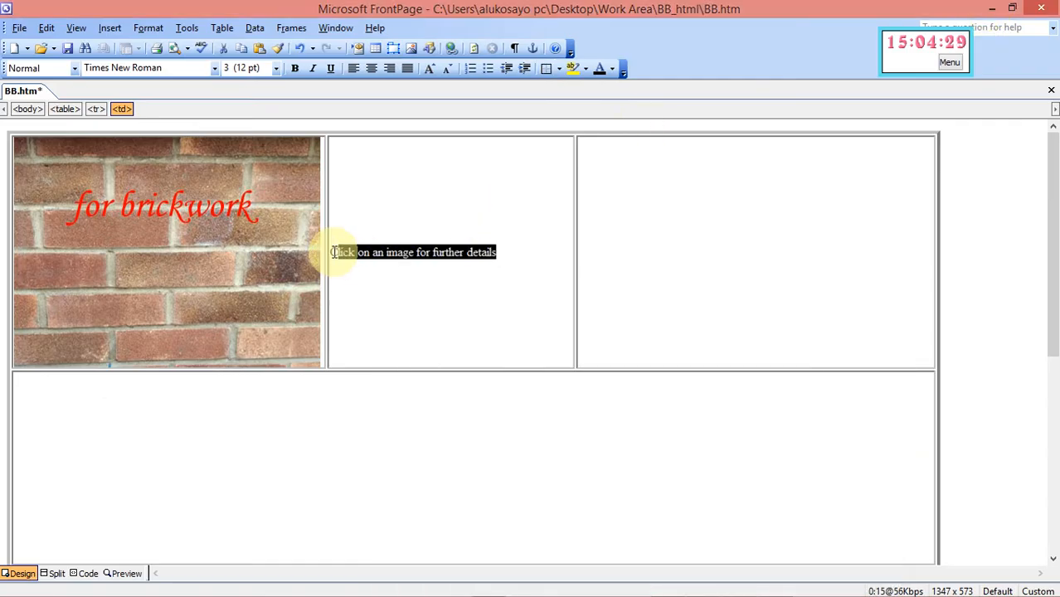
left_click(75, 69)
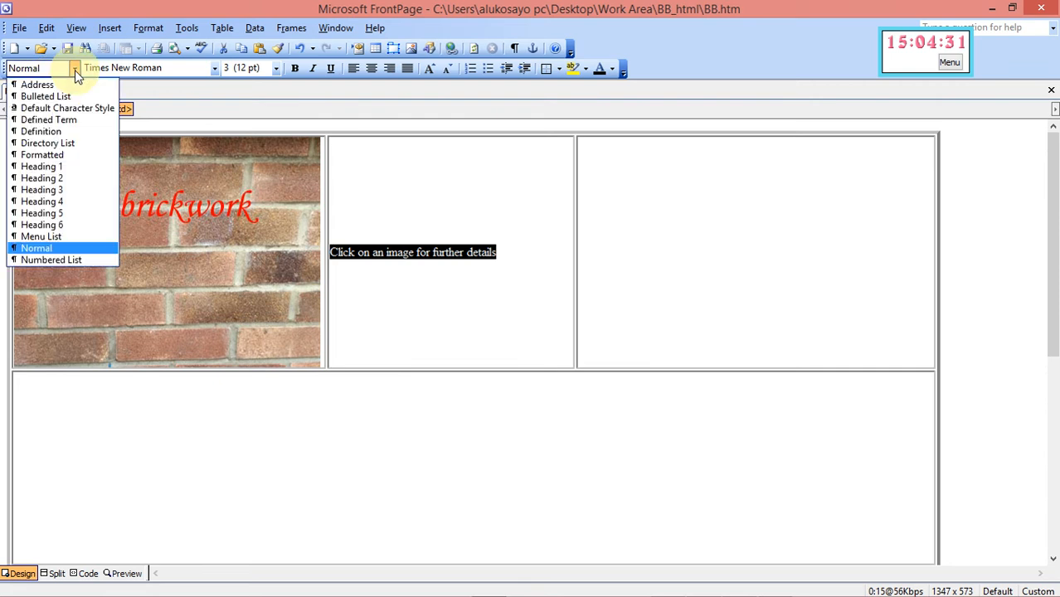
left_click(63, 177)
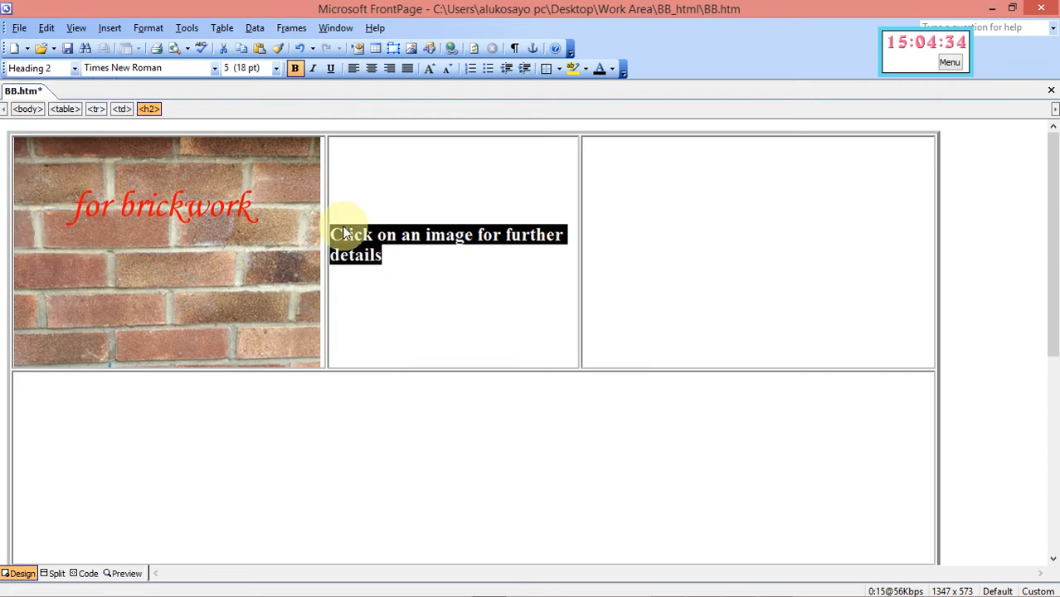
Put the insertion point in the empty right cell and bring up the question paper
left_click(591, 240)
mouse_move(783, 590)
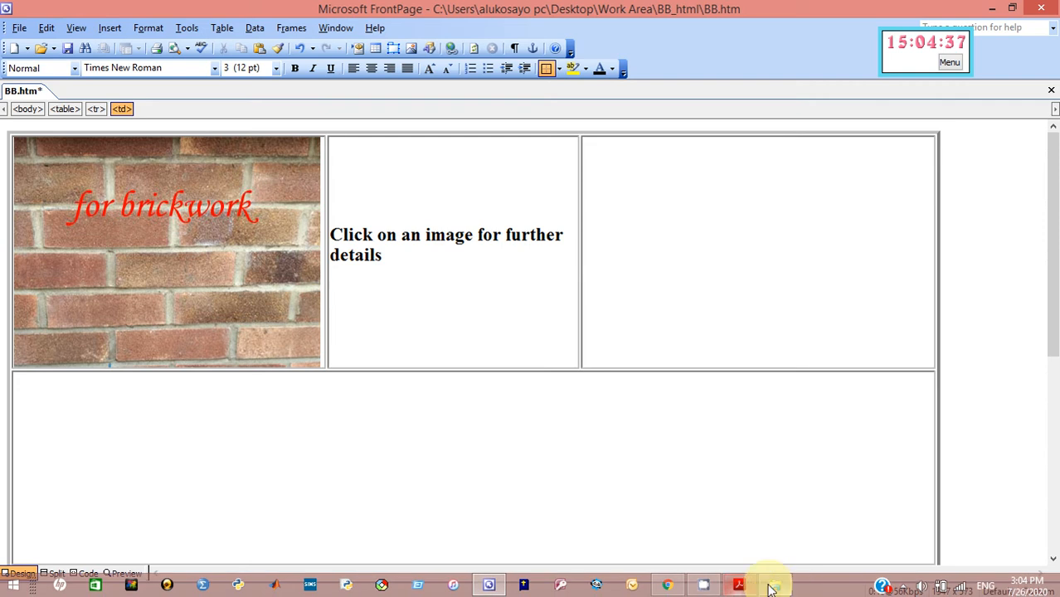
left_click(741, 586)
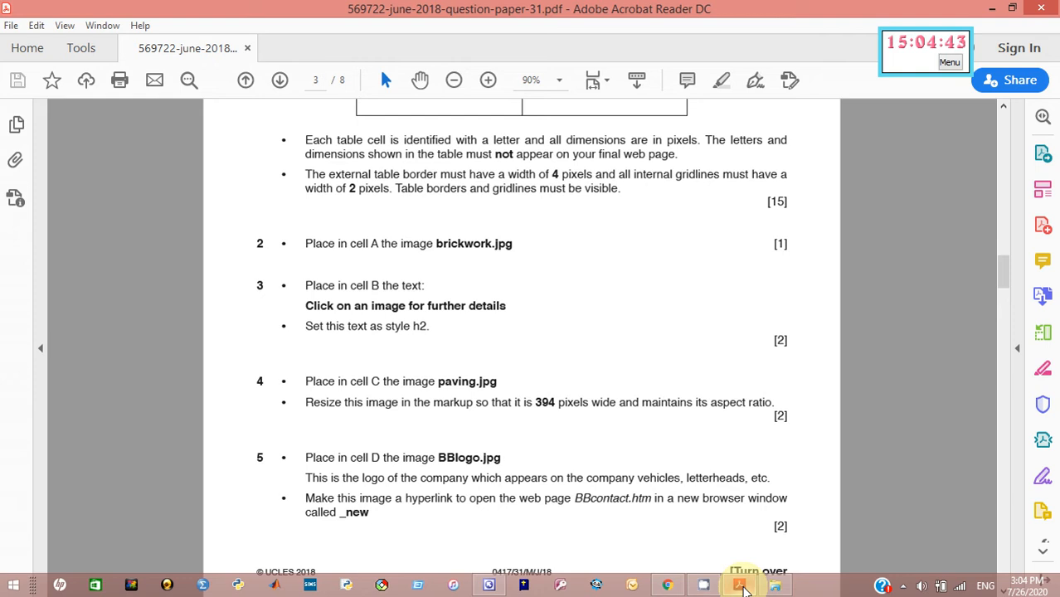
Minimise Acrobat after rereading question 4 about paving.jpg to return to BB.htm
left_click(990, 8)
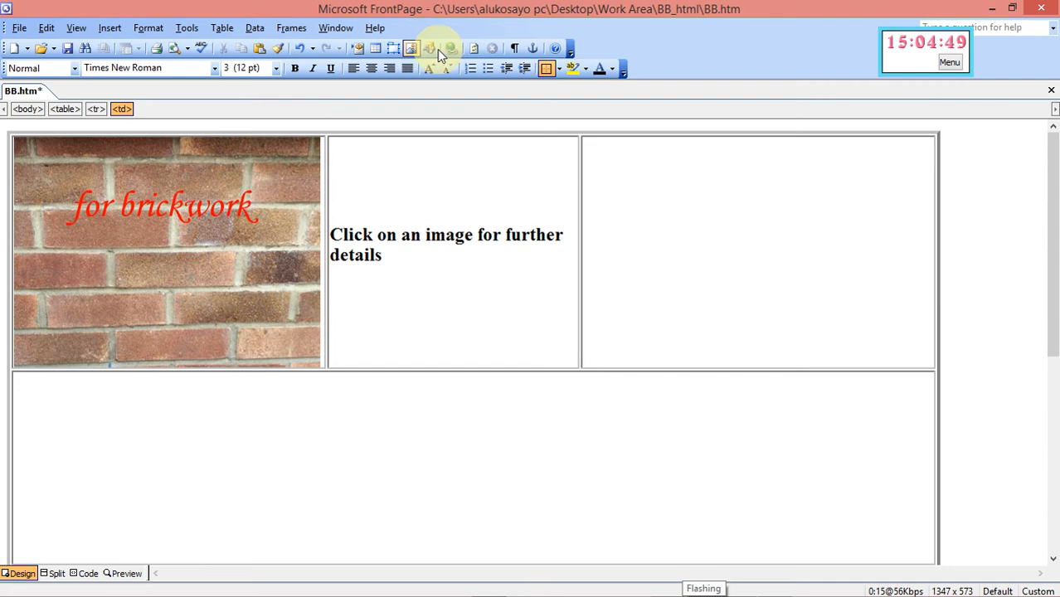
Insert the paving picture with 'and block paving' into table cell C
left_click(412, 50)
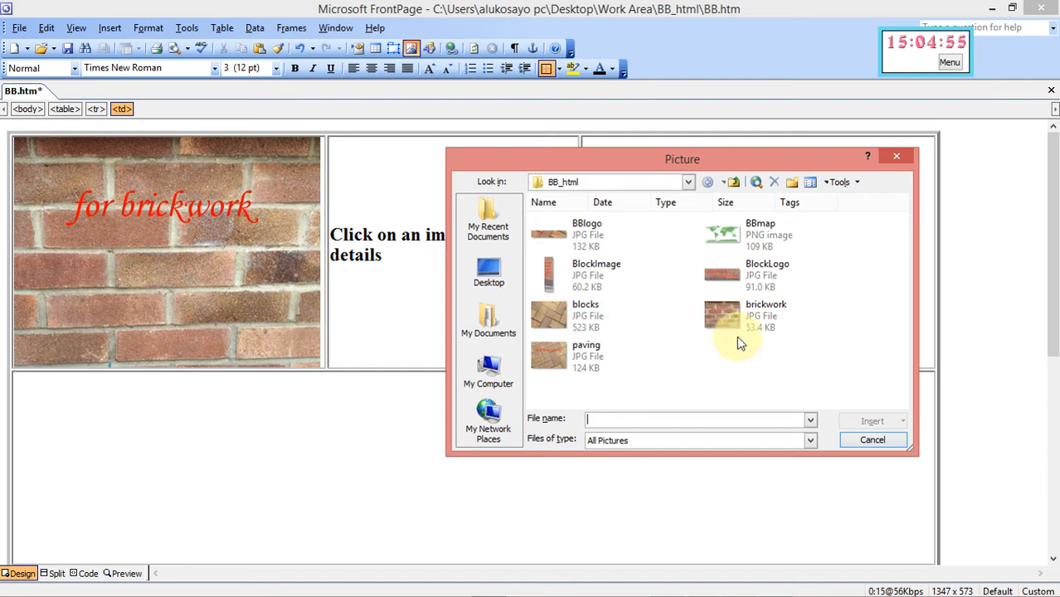
left_click(597, 355)
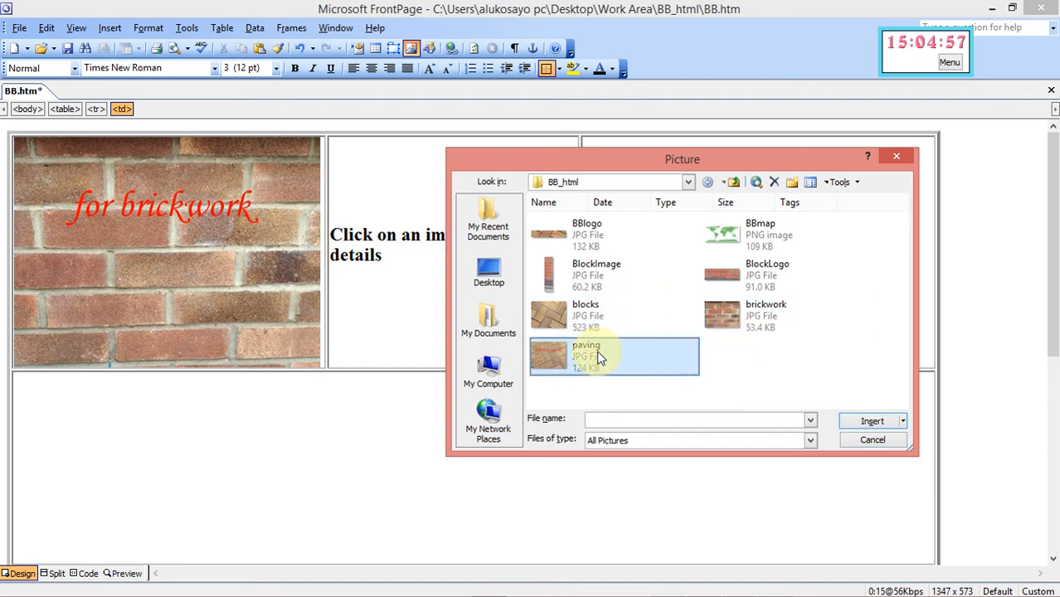
left_click(871, 421)
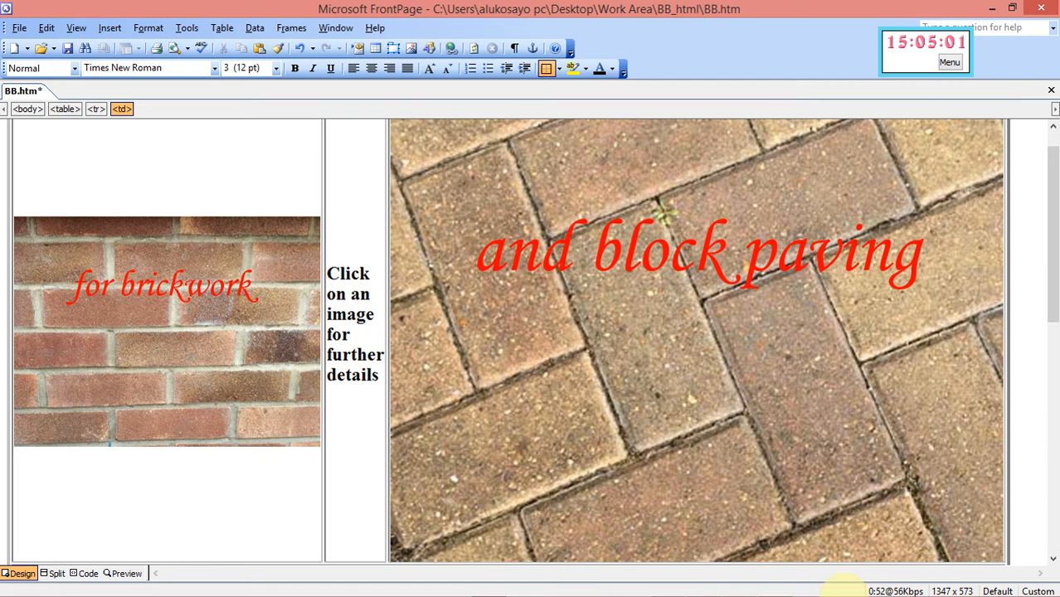
mouse_move(787, 594)
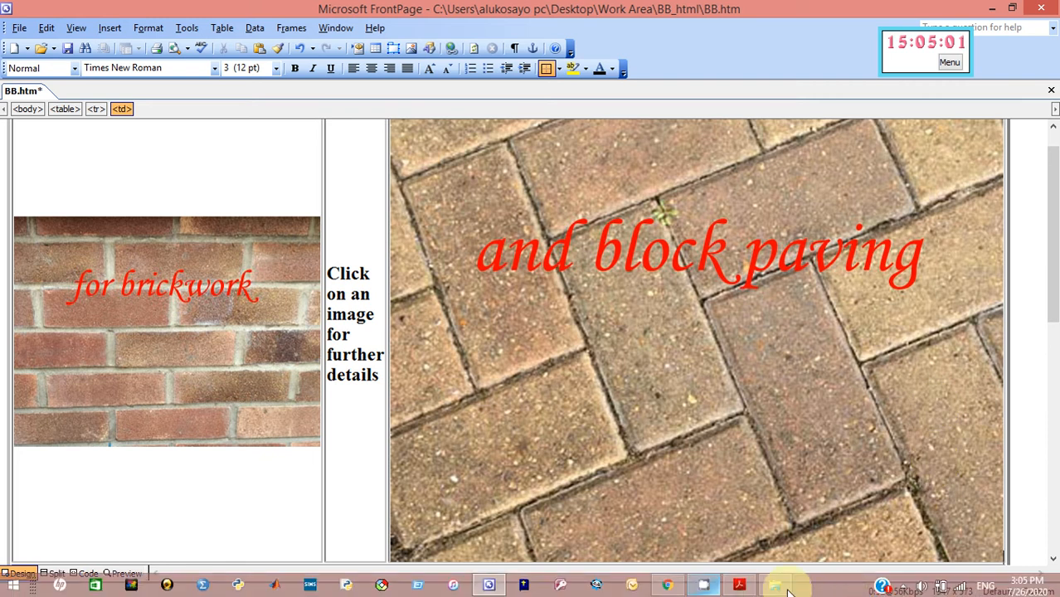
Recheck question 4's 394-pixel width for the paving image, then return to FrontPage
left_click(740, 587)
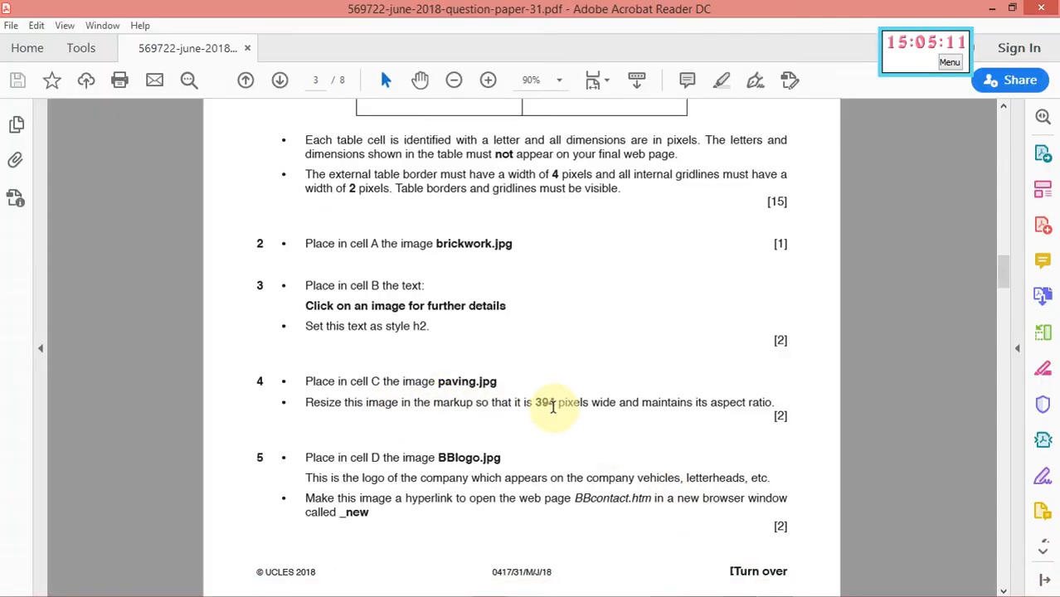
left_click(996, 10)
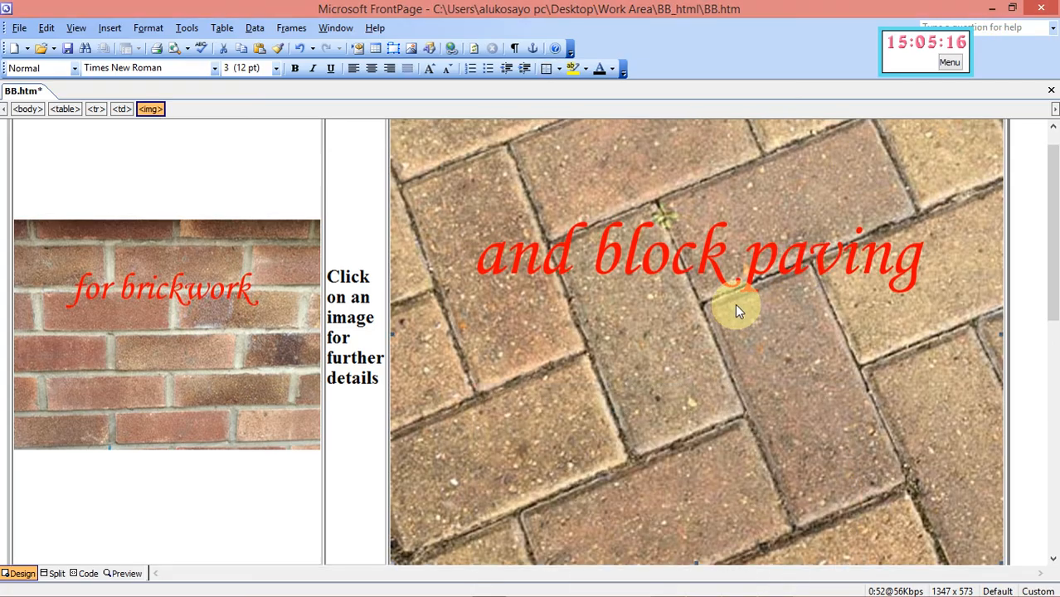
Resize the paving image to 394 pixels wide (394×296), keeping its aspect ratio
right_click(736, 305)
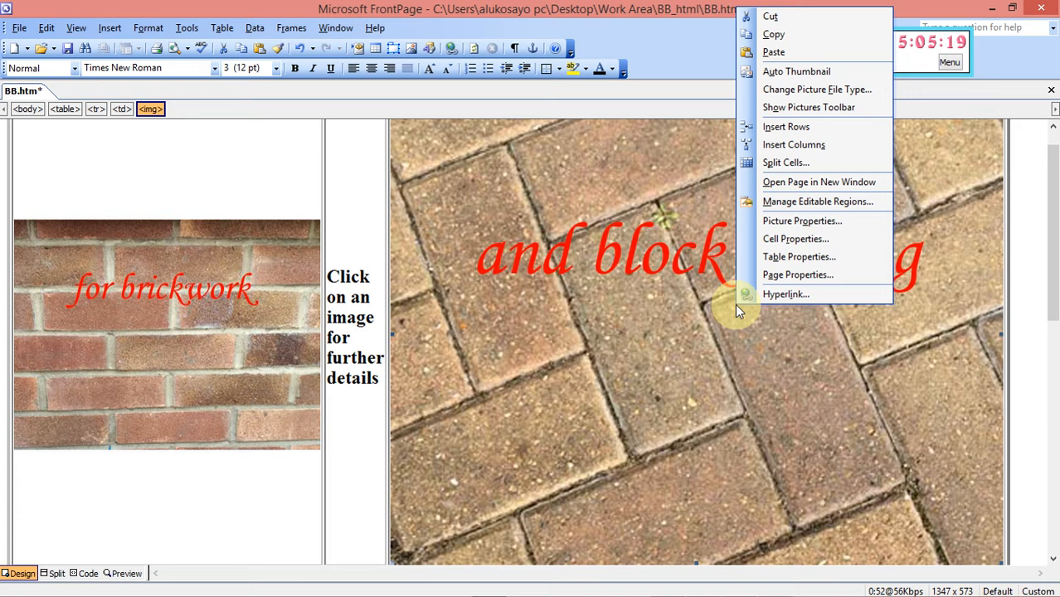
left_click(796, 223)
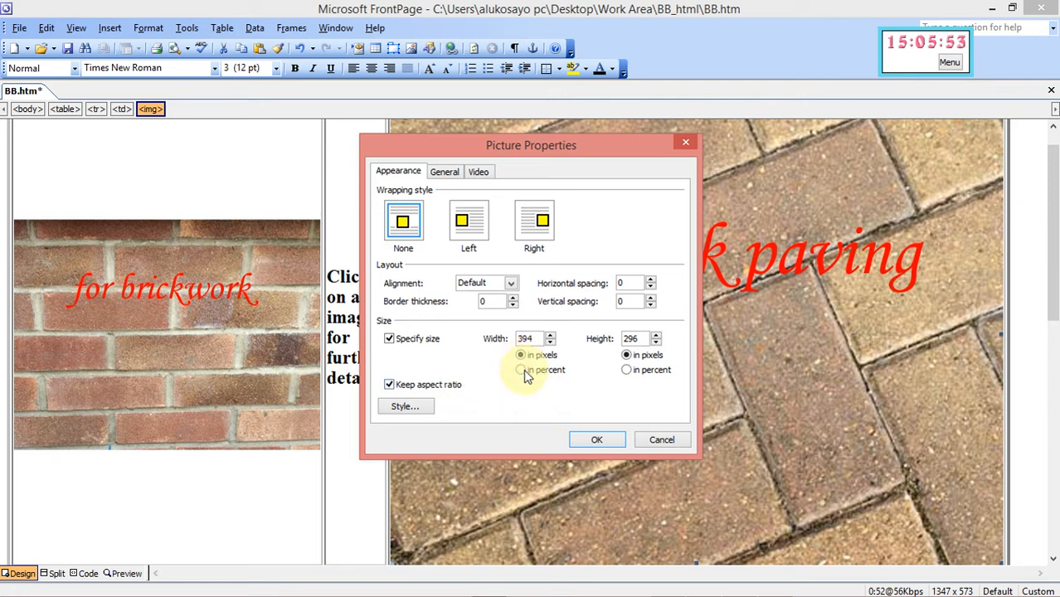
left_click(594, 443)
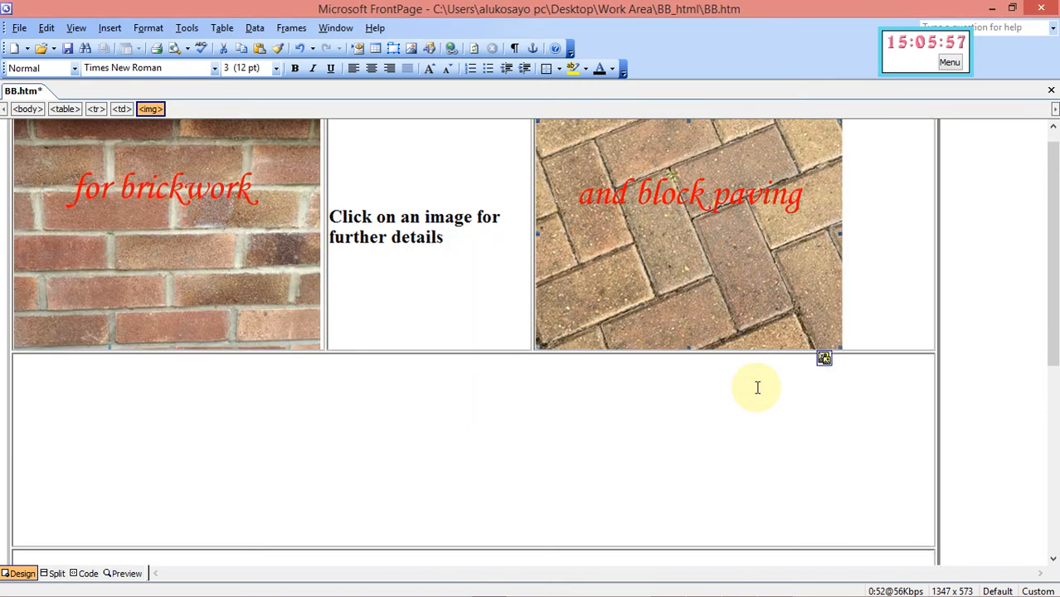
left_click(757, 388)
Read question 5 on placing BBlogo.jpg in cell D, then return to BB.htm
mouse_move(830, 587)
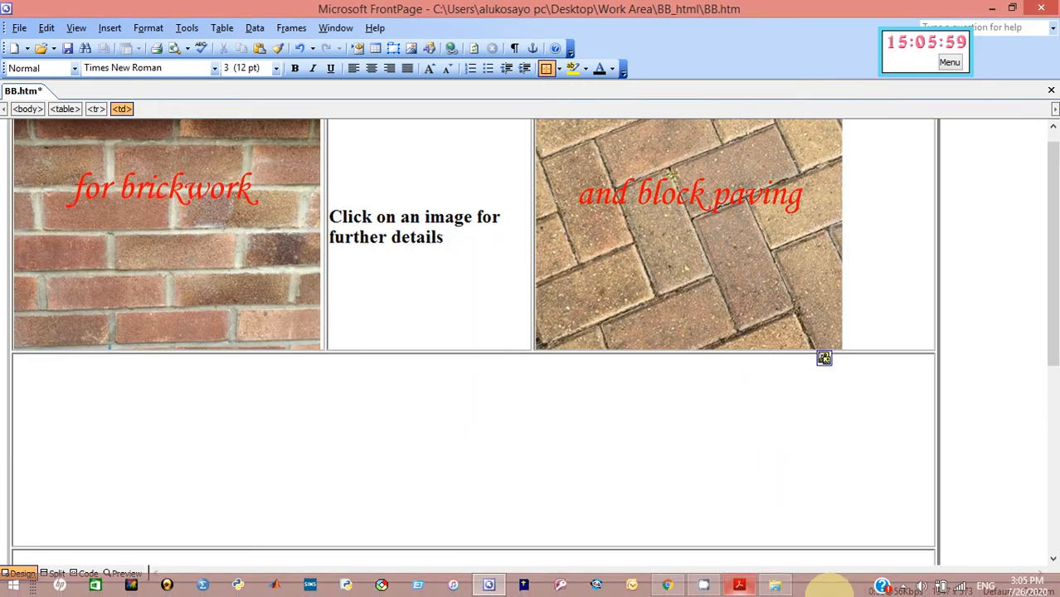
left_click(739, 586)
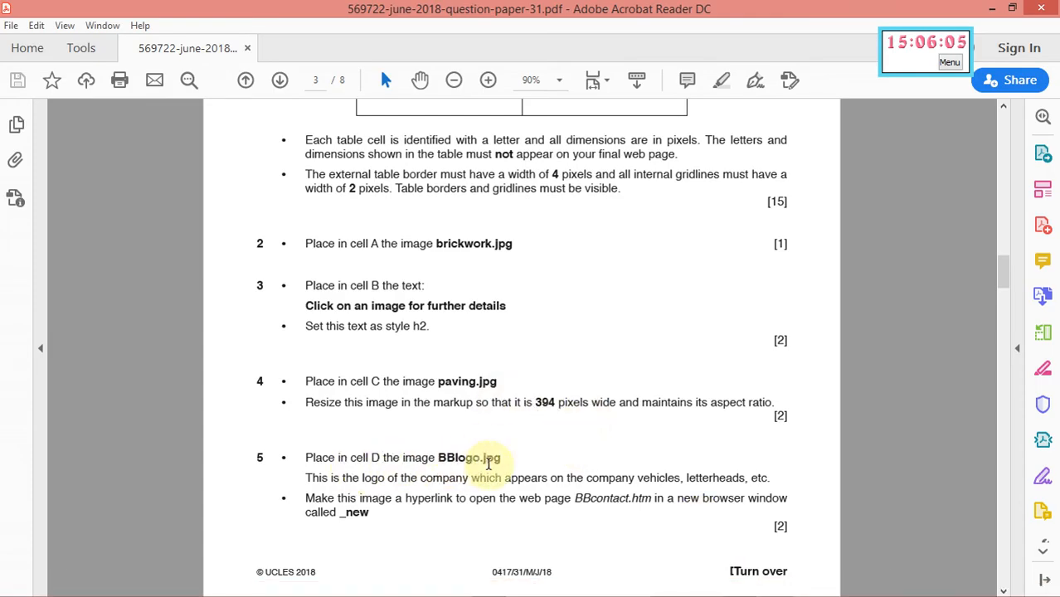
mouse_move(674, 594)
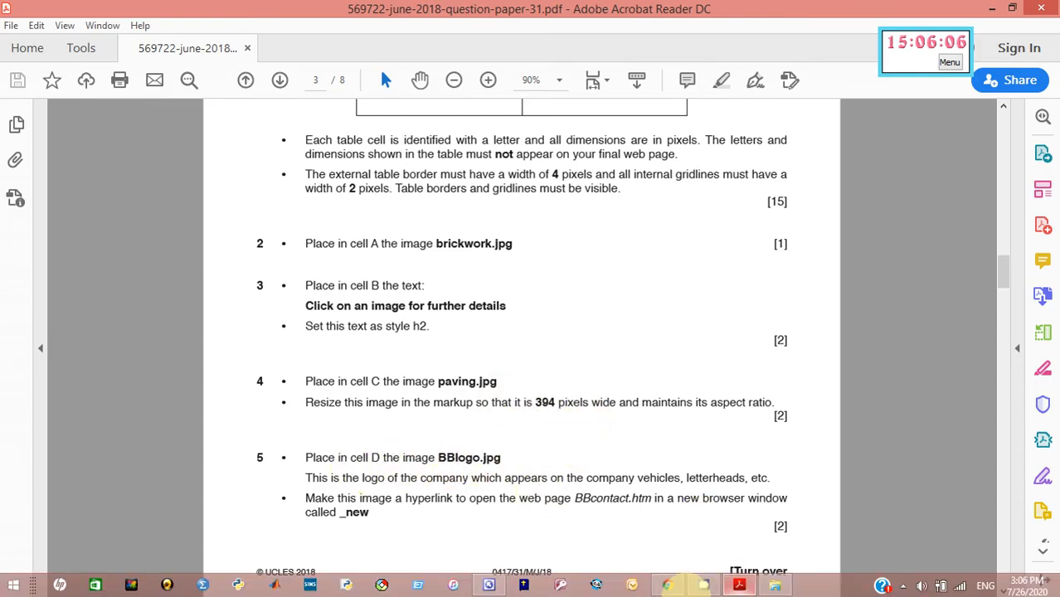
left_click(487, 584)
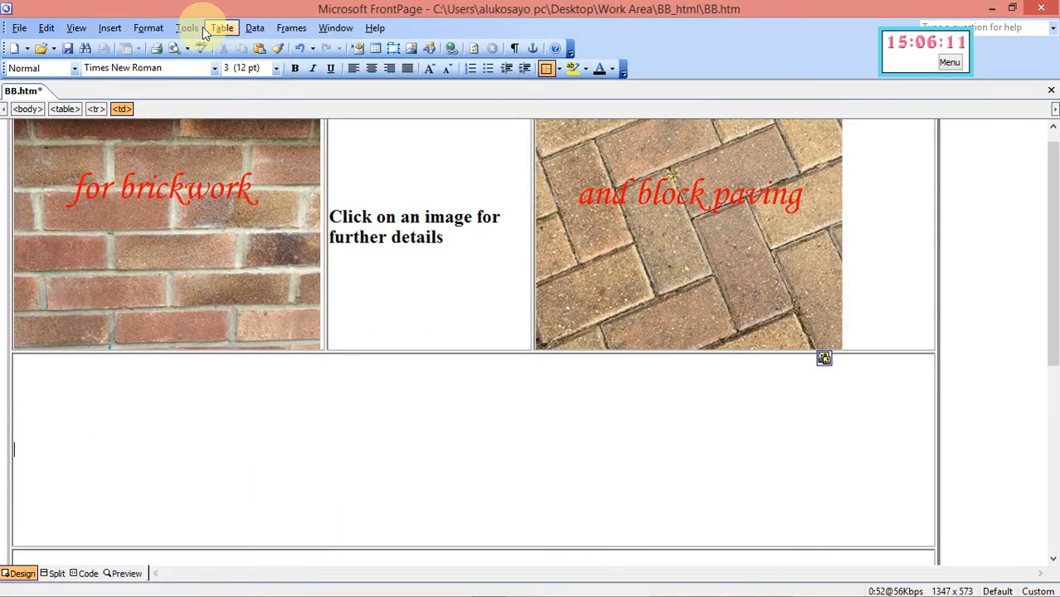
Insert the BBlogo 'Bobby's Bricks' picture into the wide lower cell D
left_click(410, 50)
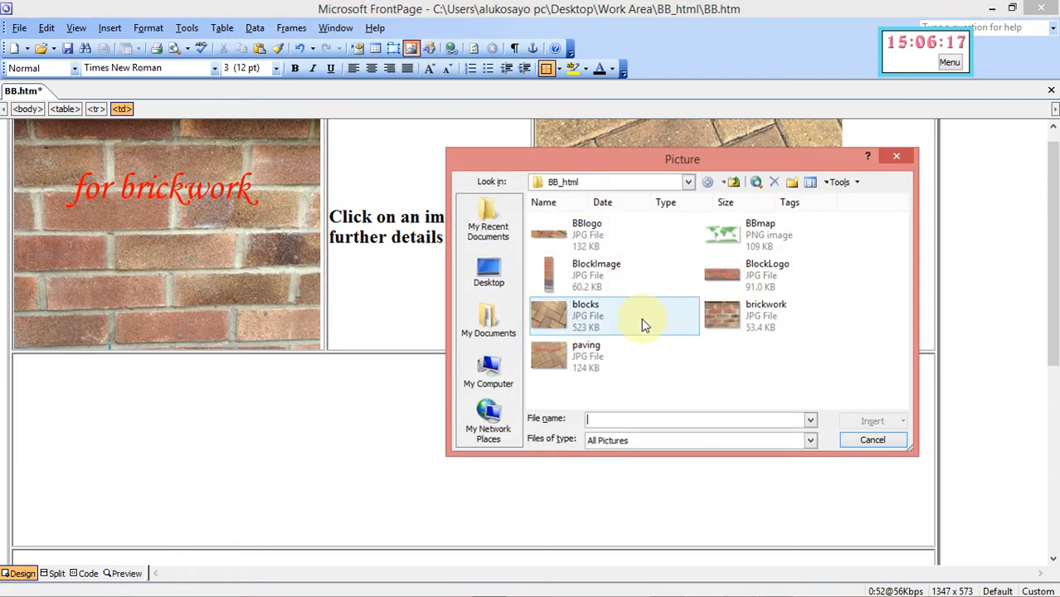
left_click(586, 235)
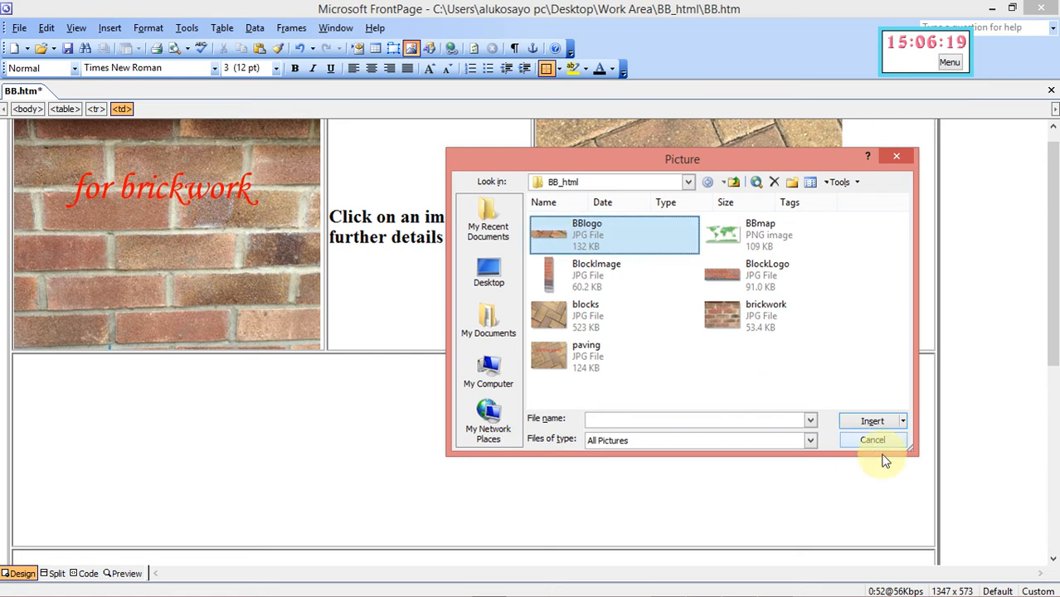
left_click(873, 422)
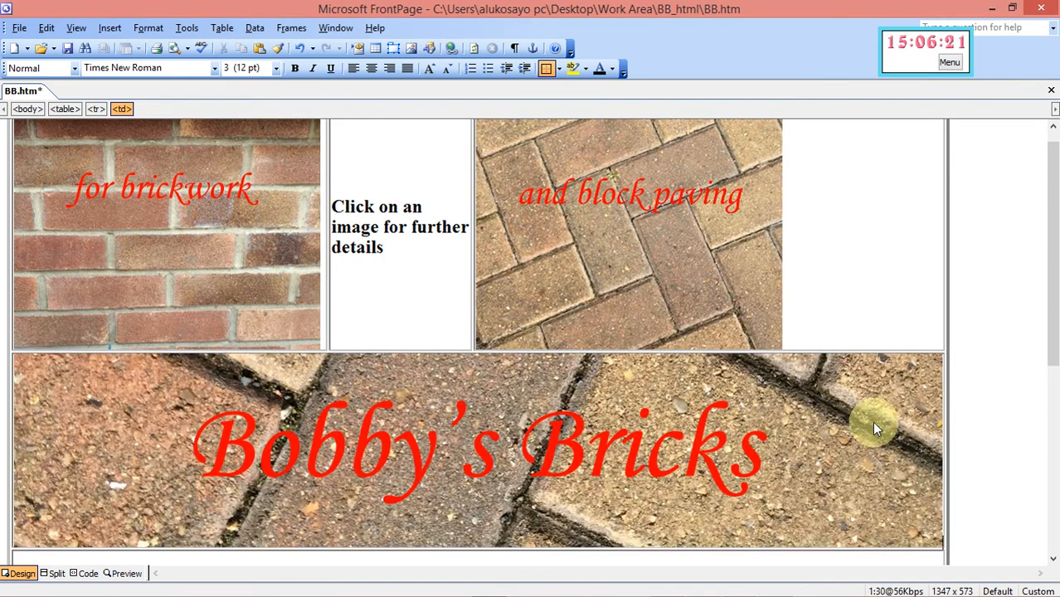
left_click_drag(1051, 332, 1055, 486)
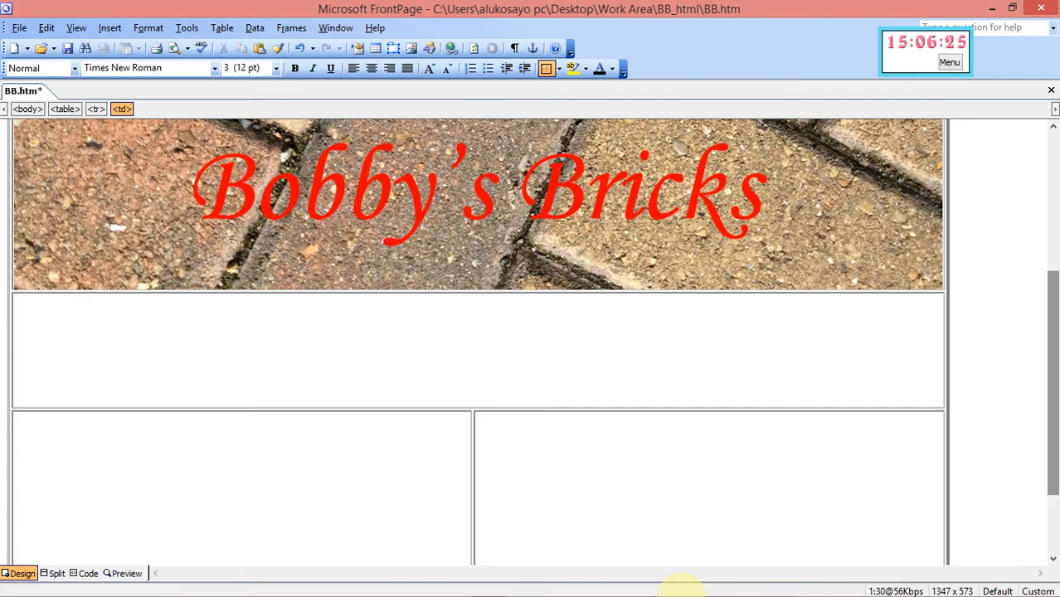
Read question 5's requirement linking BBlogo.jpg to BBcontact.htm in window _new
mouse_move(672, 593)
left_click(739, 586)
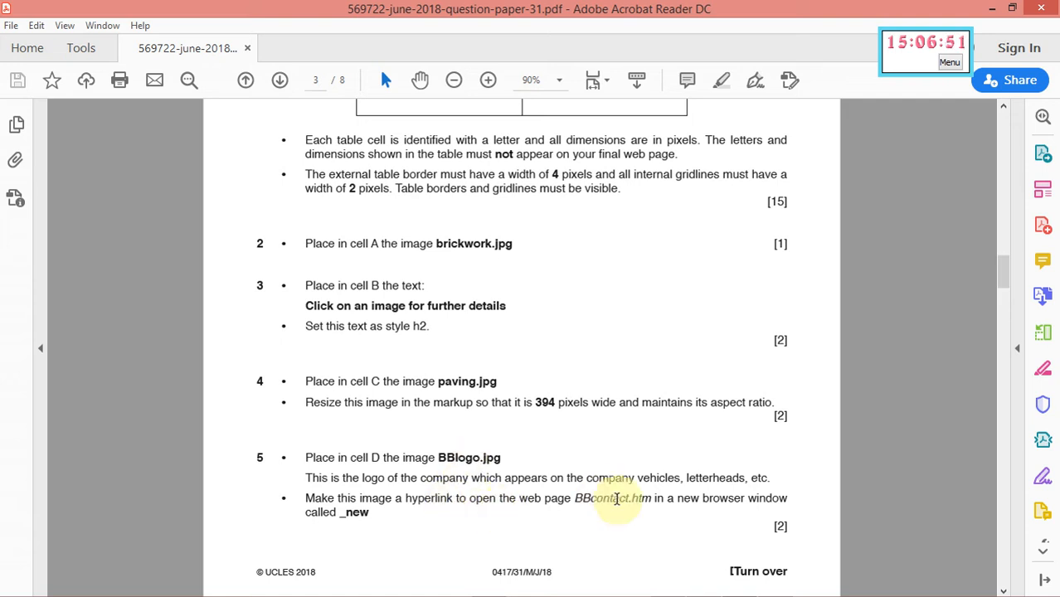
mouse_move(667, 590)
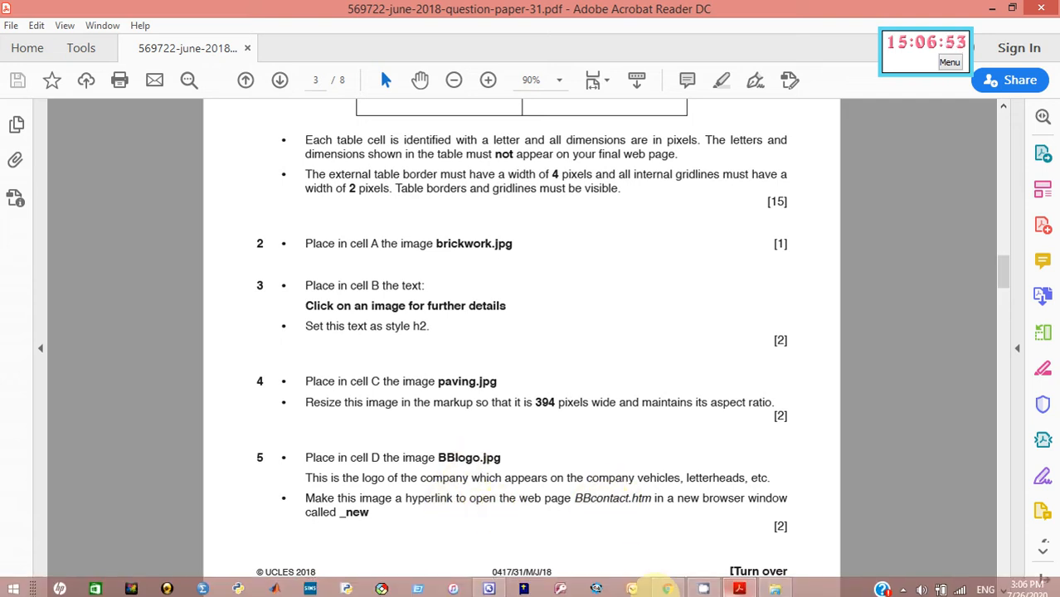
left_click(492, 587)
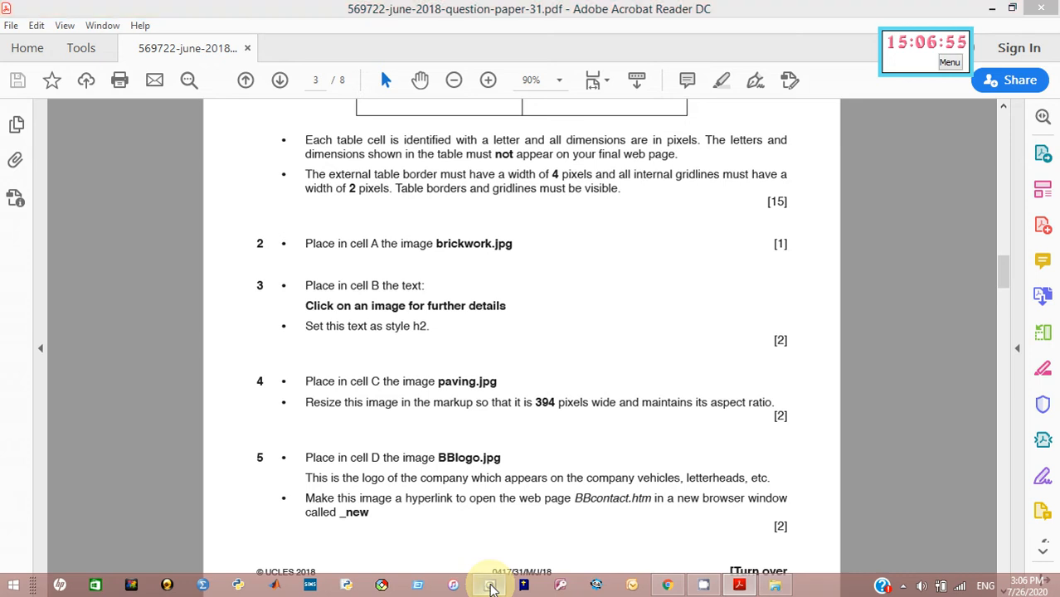
Start adding a hyperlink to the Bobby's Bricks banner image
scroll(392, 207, "up", 1)
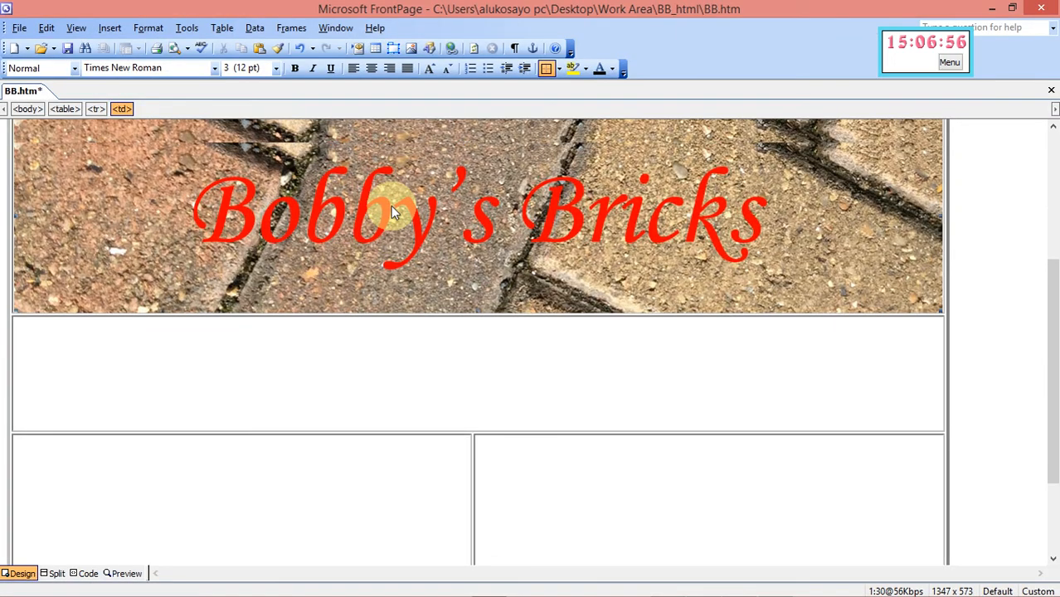
left_click(391, 206)
right_click(391, 205)
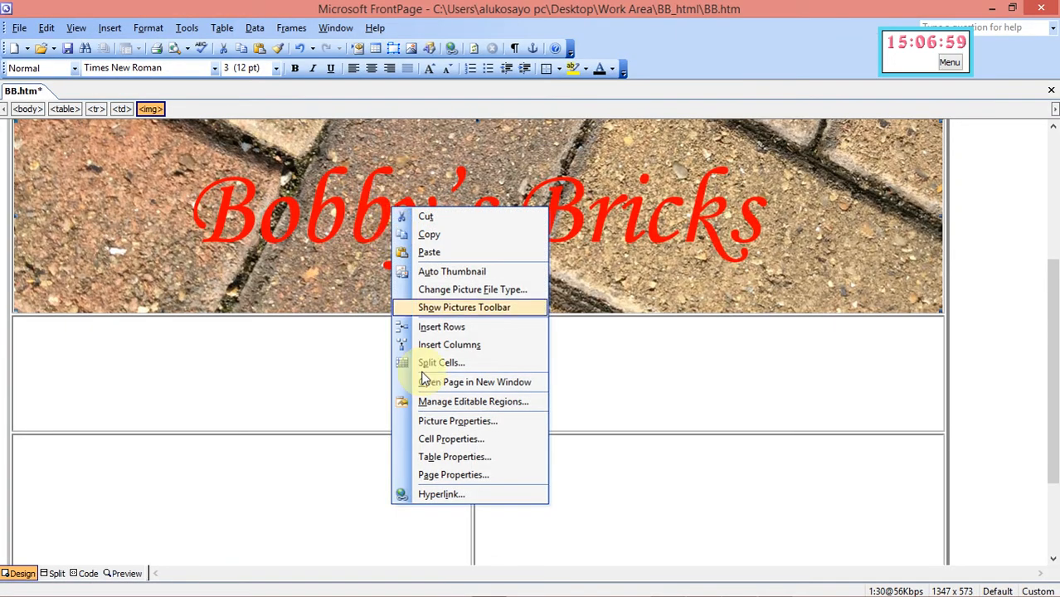
left_click(442, 495)
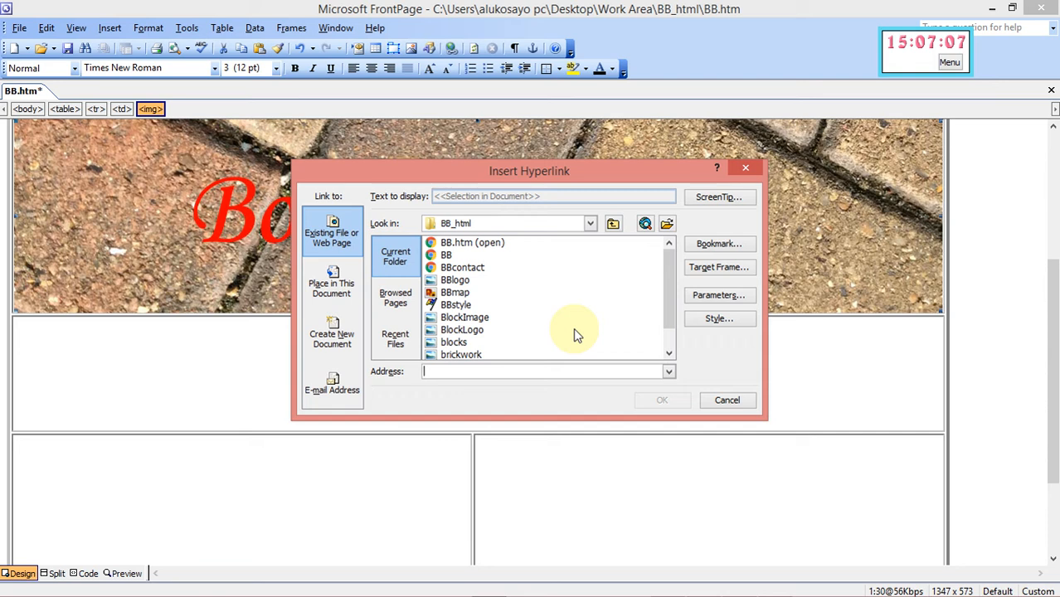
Browse to the Desktop's Work Area\BB_html folder in the hyperlink dialog
left_click(591, 225)
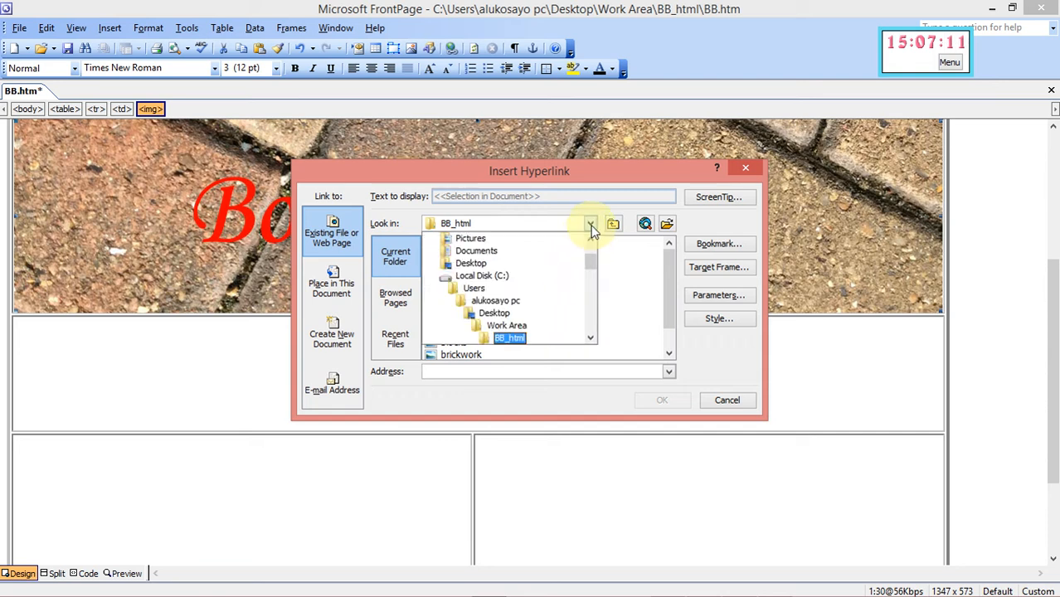
left_click_drag(591, 259, 591, 246)
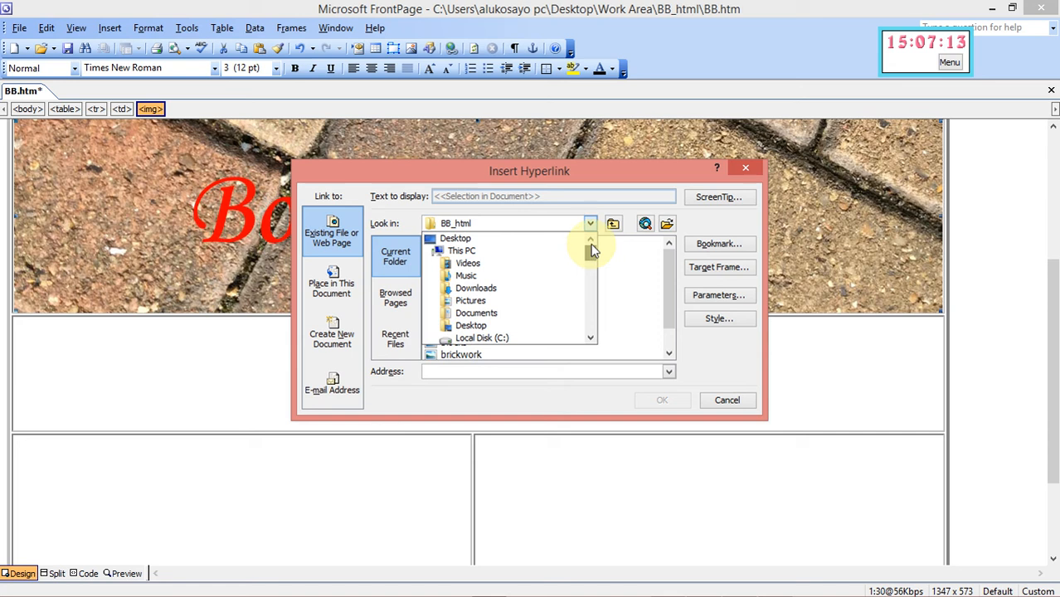
left_click(479, 241)
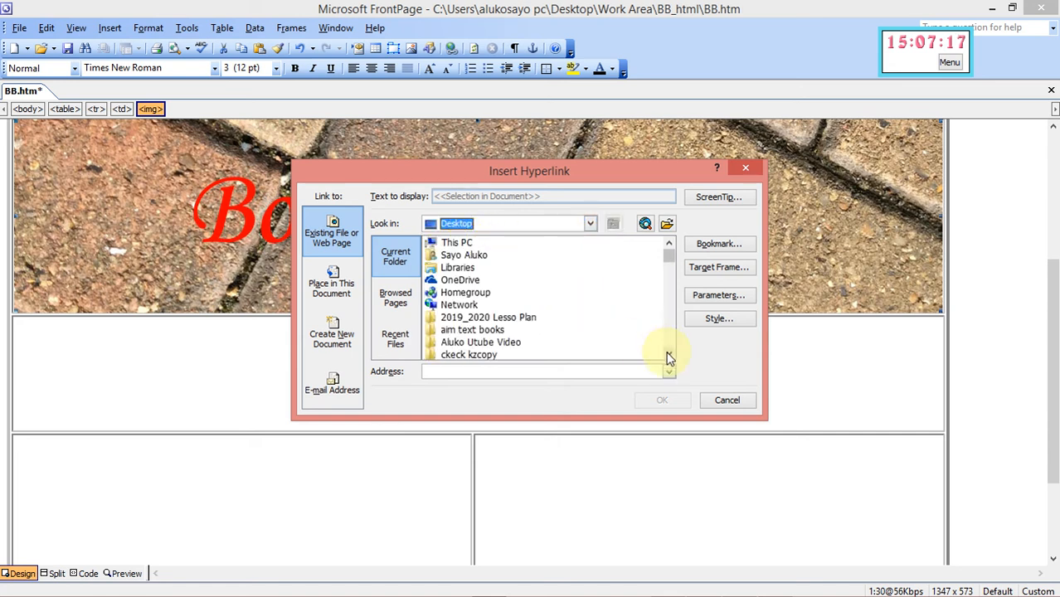
left_click_drag(670, 358, 670, 358)
double_click(474, 331)
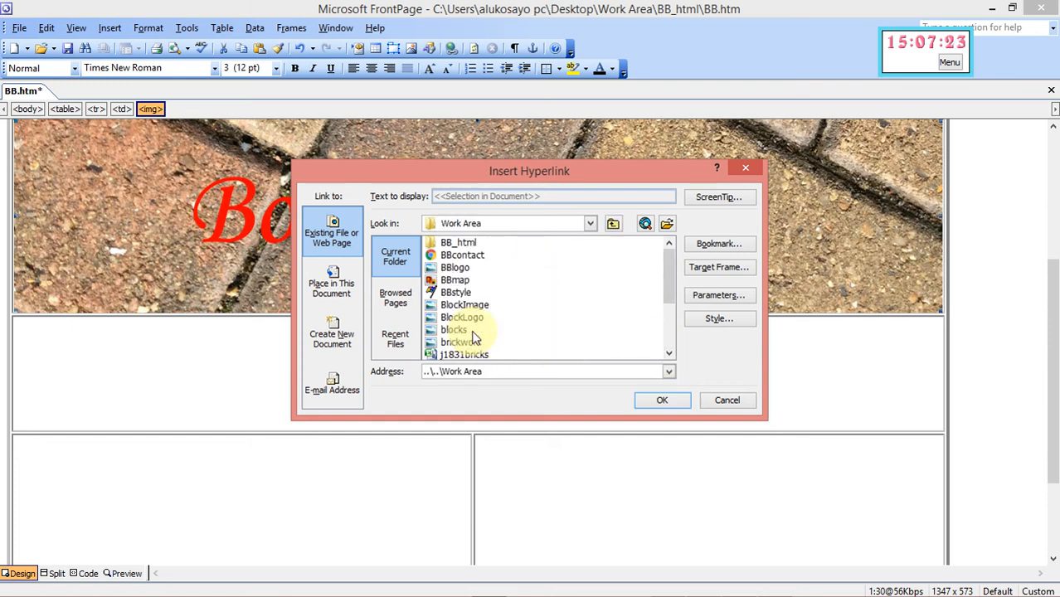
double_click(459, 243)
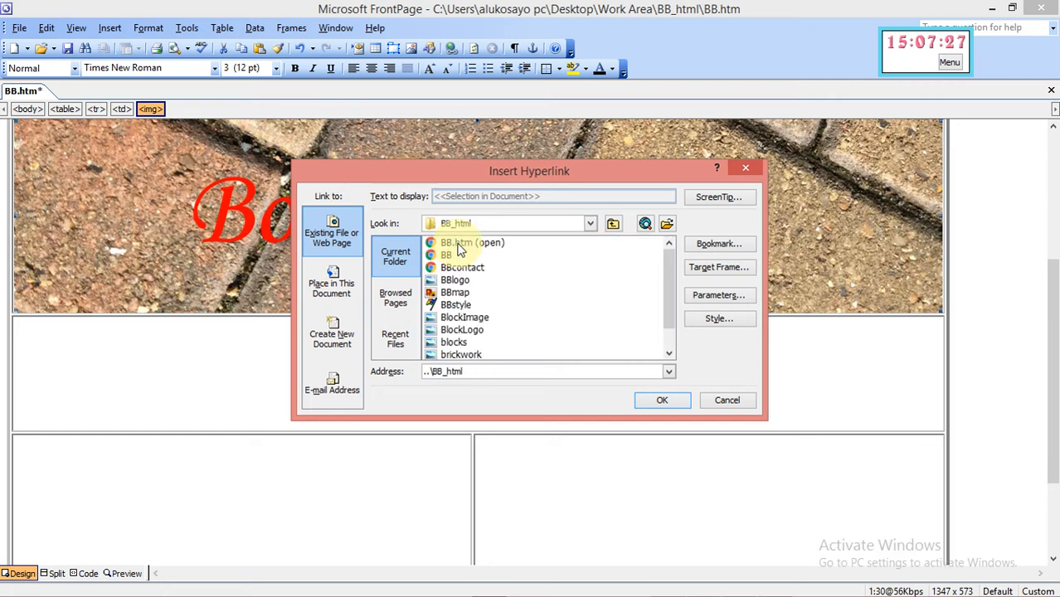
Choose BBcontact.htm as the link address, checking the question paper's wording
mouse_move(751, 595)
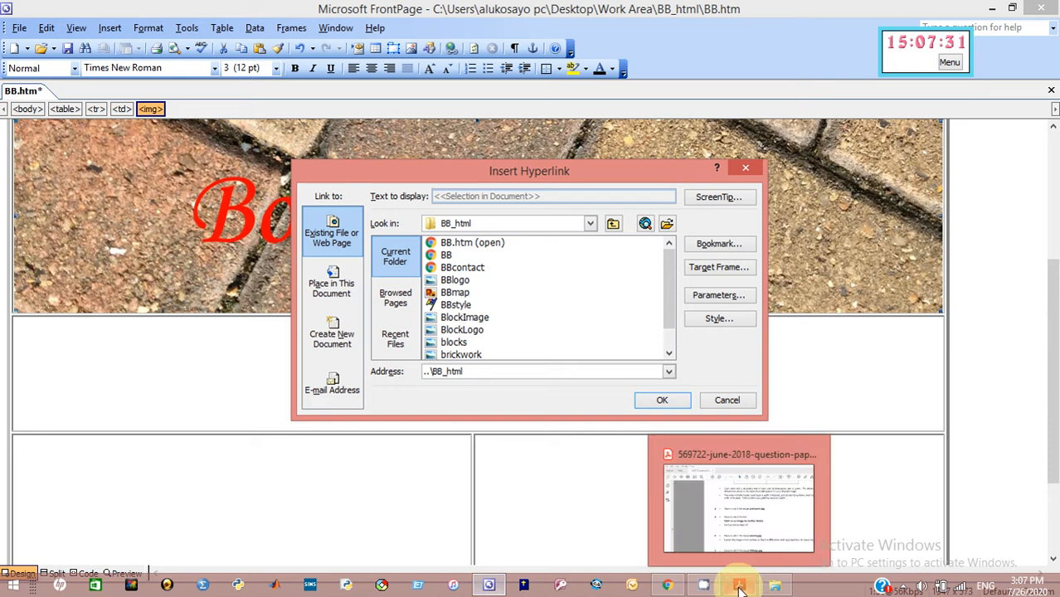
left_click(733, 534)
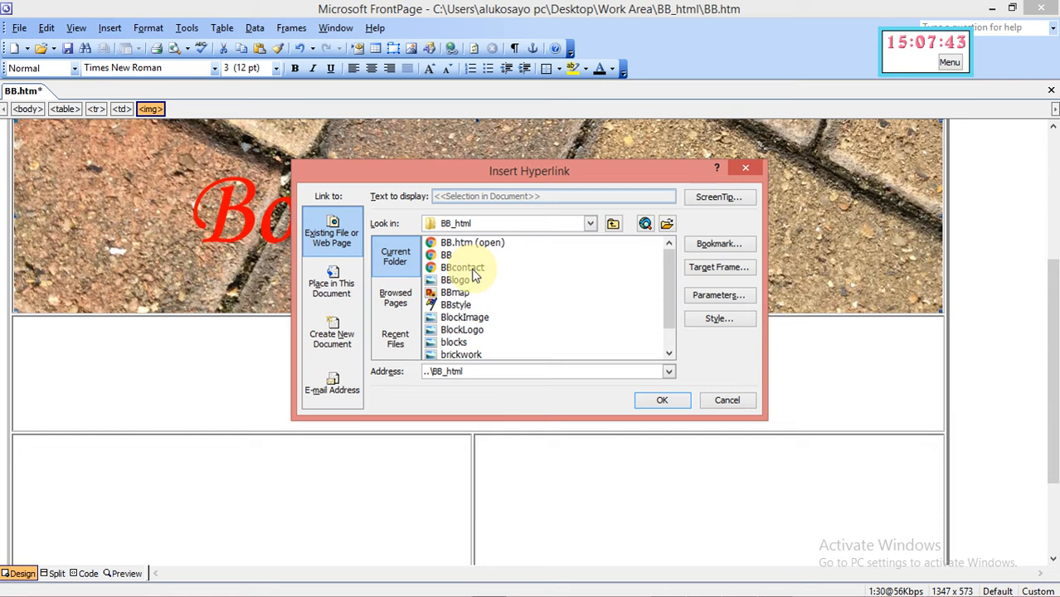
left_click(473, 269)
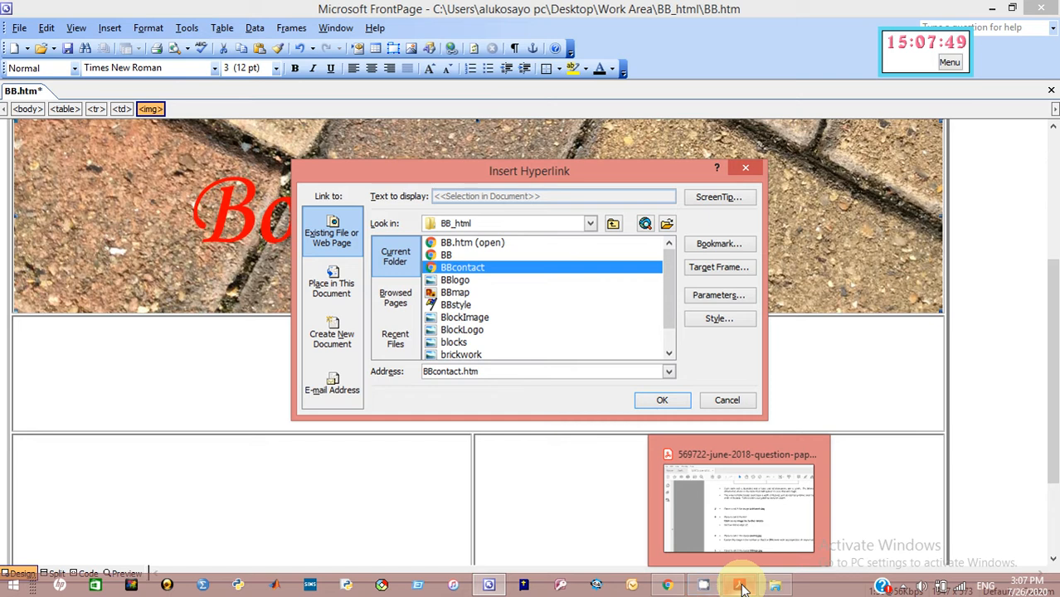
left_click(740, 587)
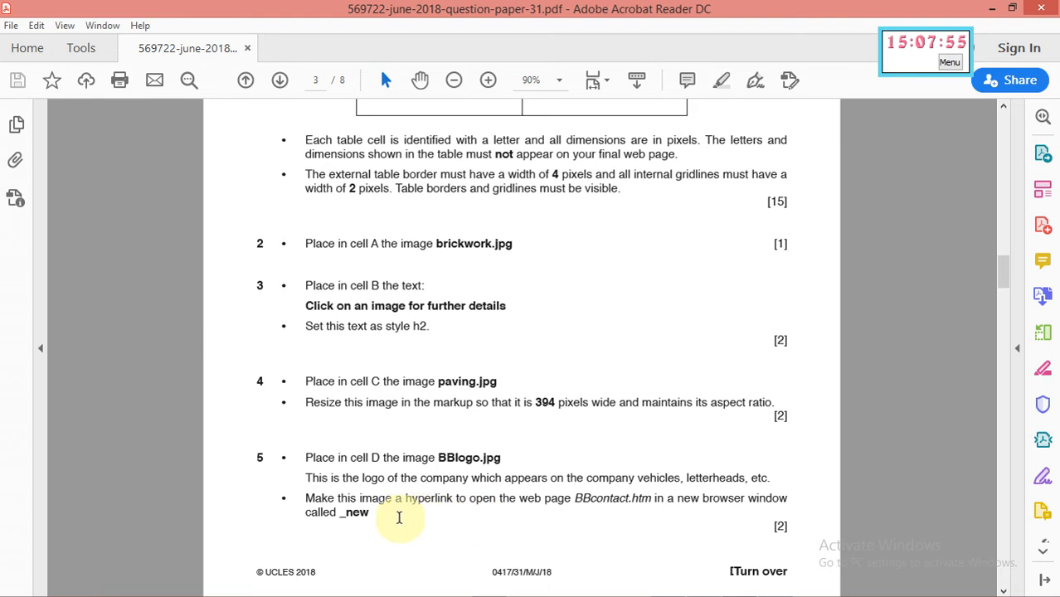
mouse_move(720, 586)
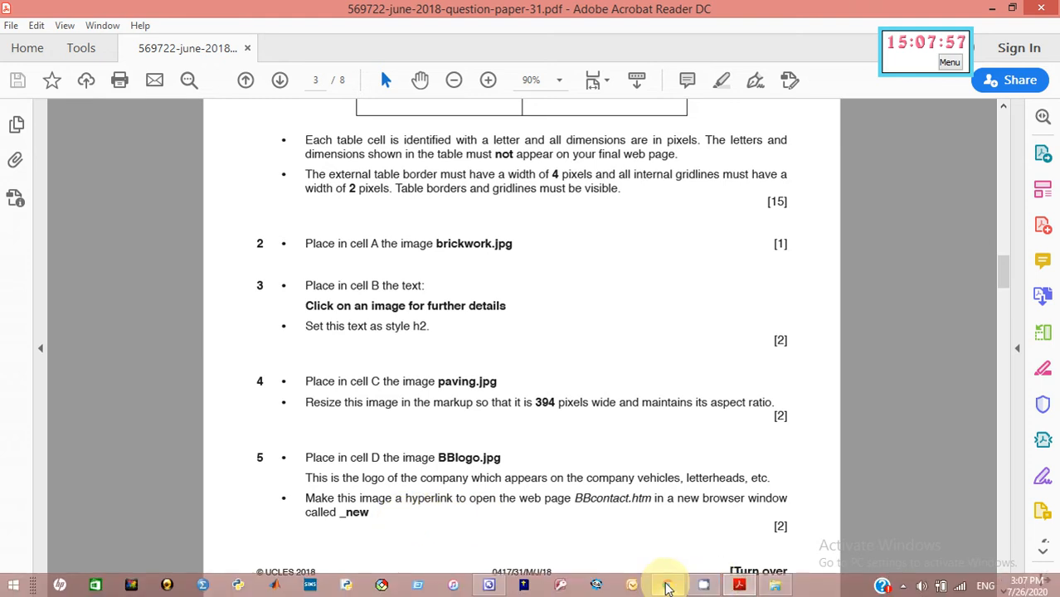
left_click(489, 585)
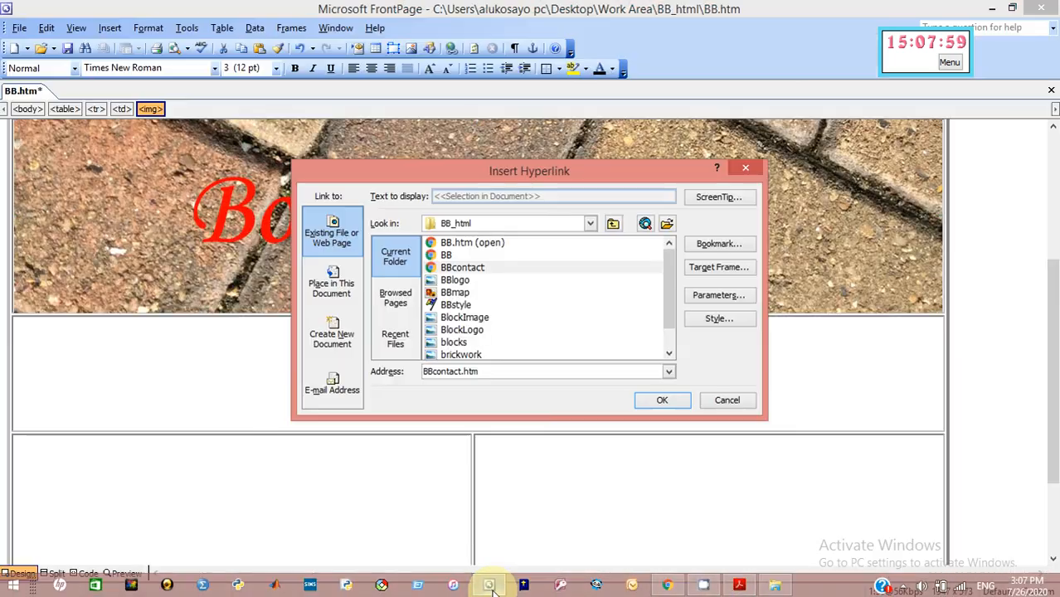
Set the link's target to a new window named _new and confirm the hyperlink
left_click(701, 266)
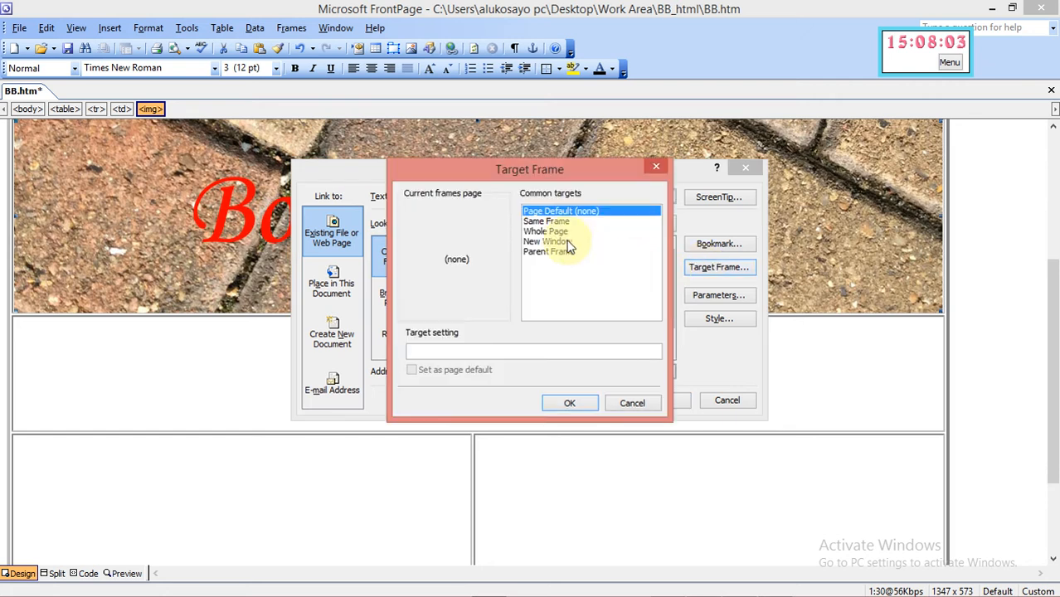
left_click(554, 243)
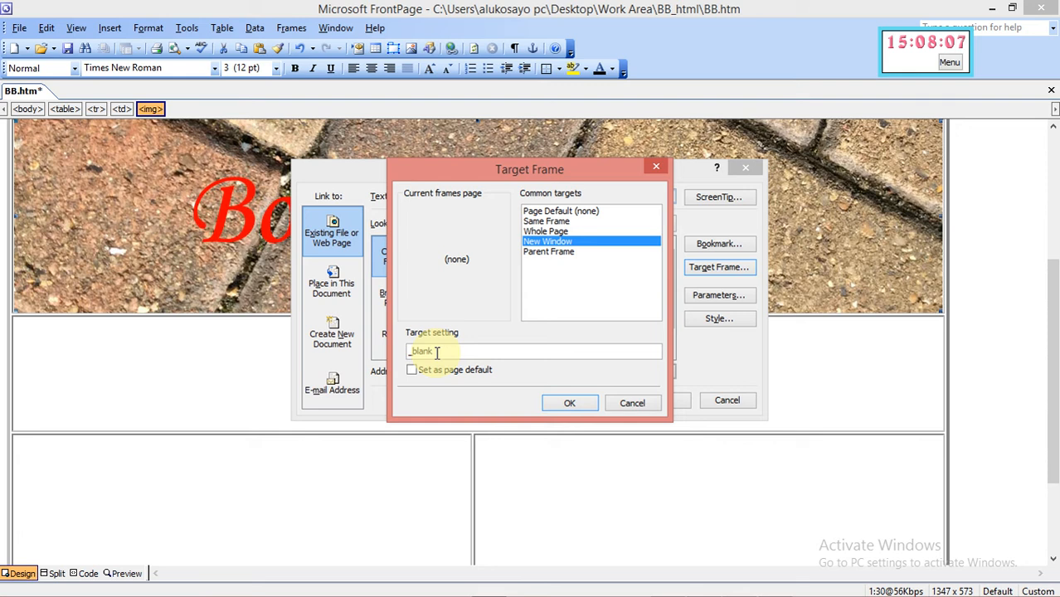
key("BackSpace")
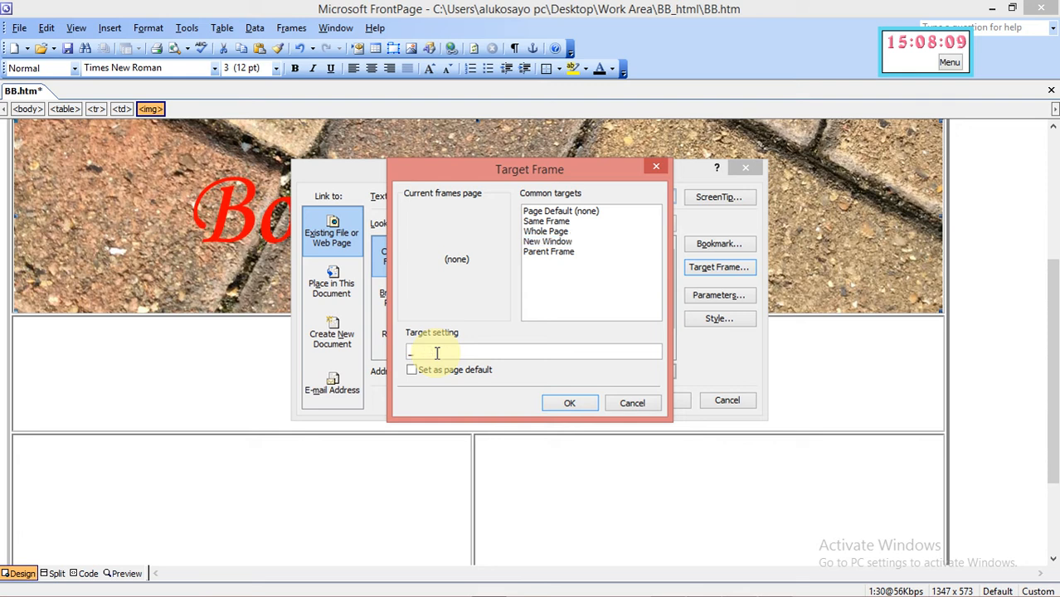
left_click(558, 404)
left_click(655, 412)
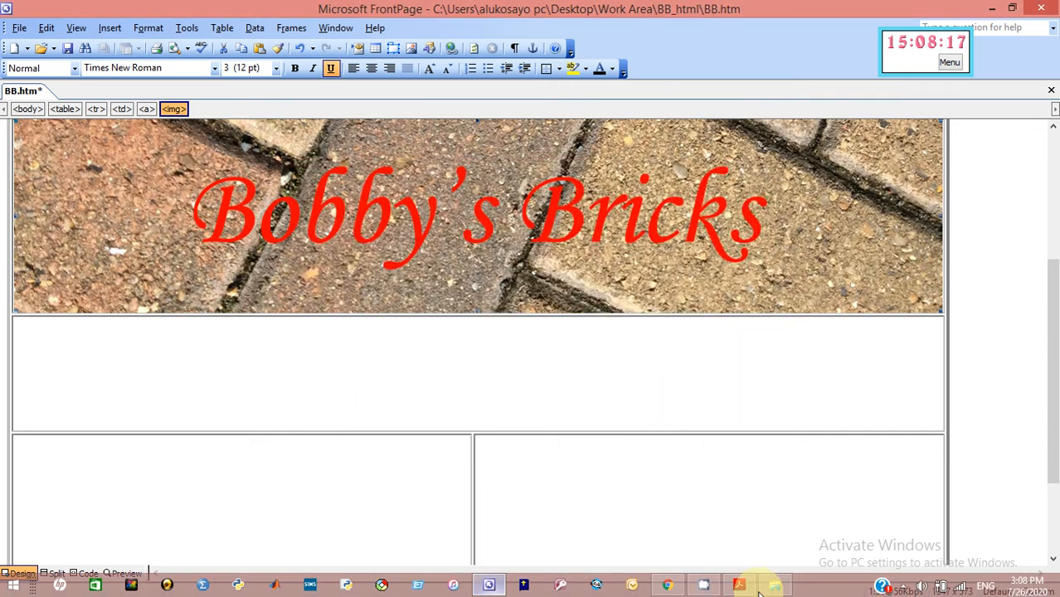
Scroll to page 4's questions 6–9 on cells E–G, then minimise Acrobat and FrontPage
left_click(741, 586)
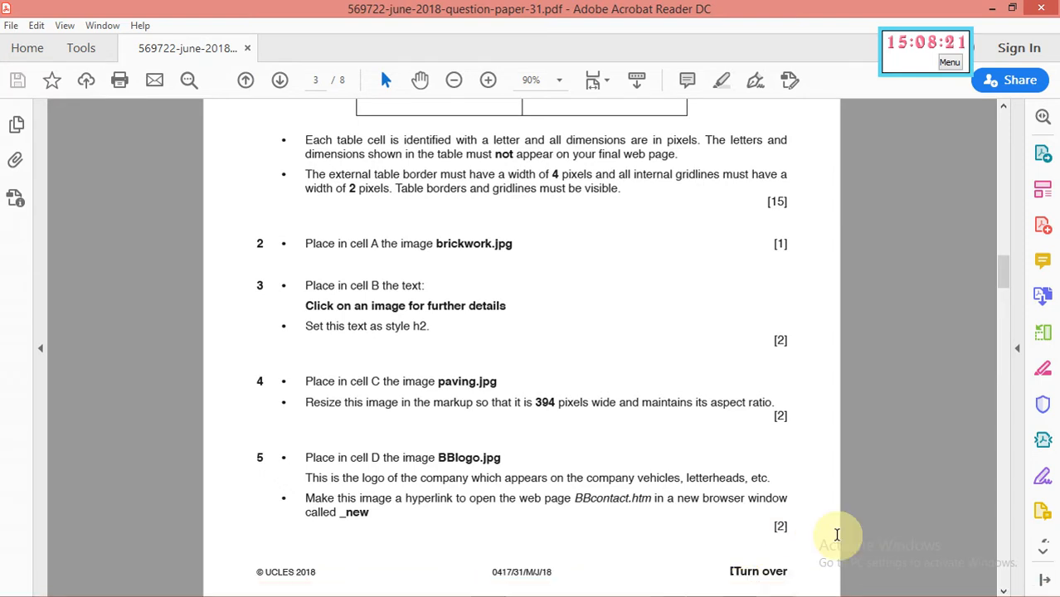
left_click(1002, 591)
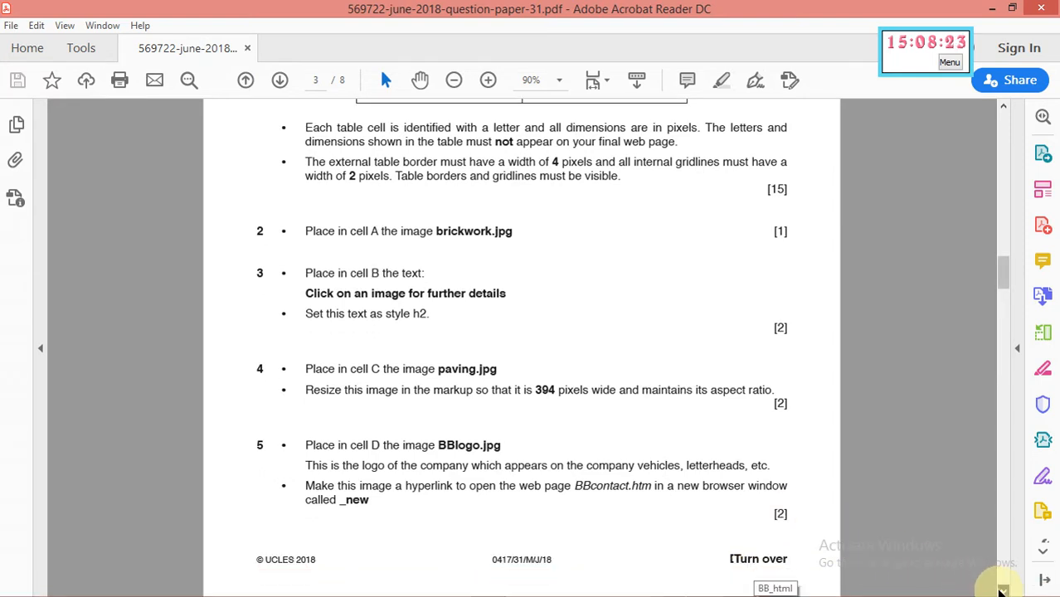
left_click(1002, 591)
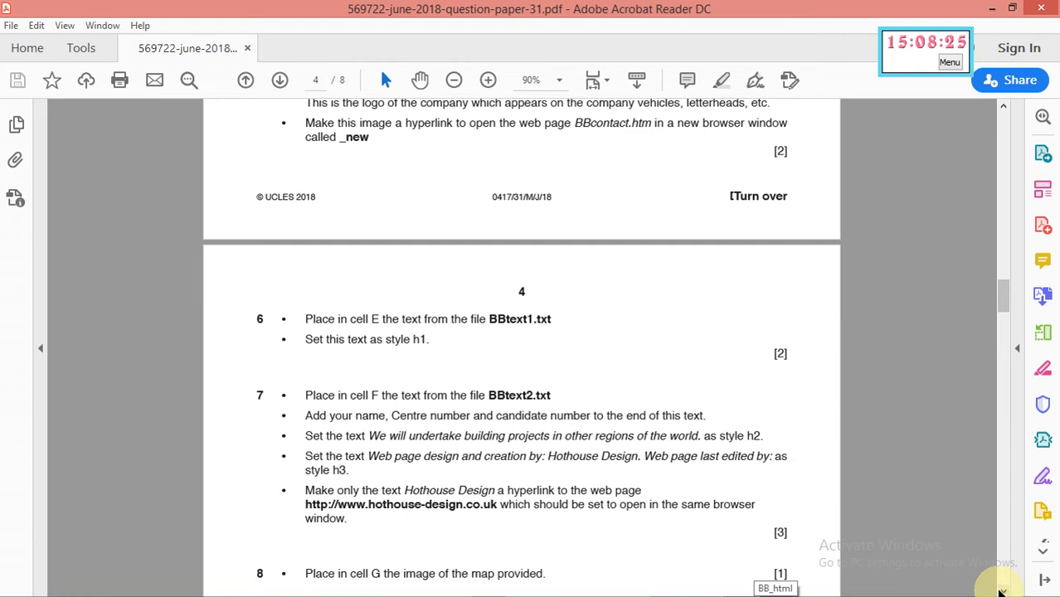
left_click(1002, 592)
left_click(1002, 591)
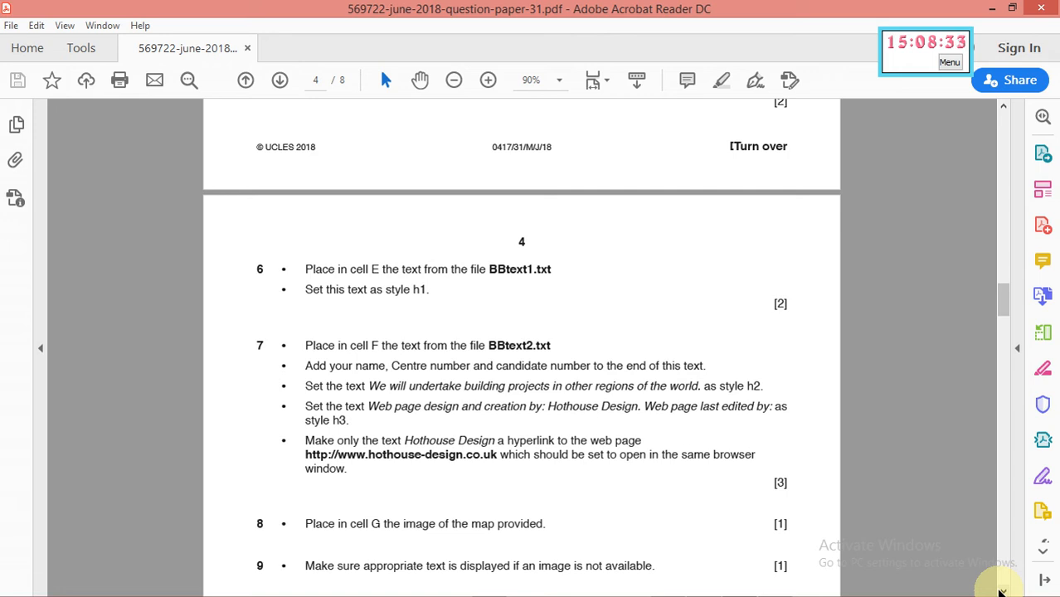
left_click(989, 10)
left_click(989, 10)
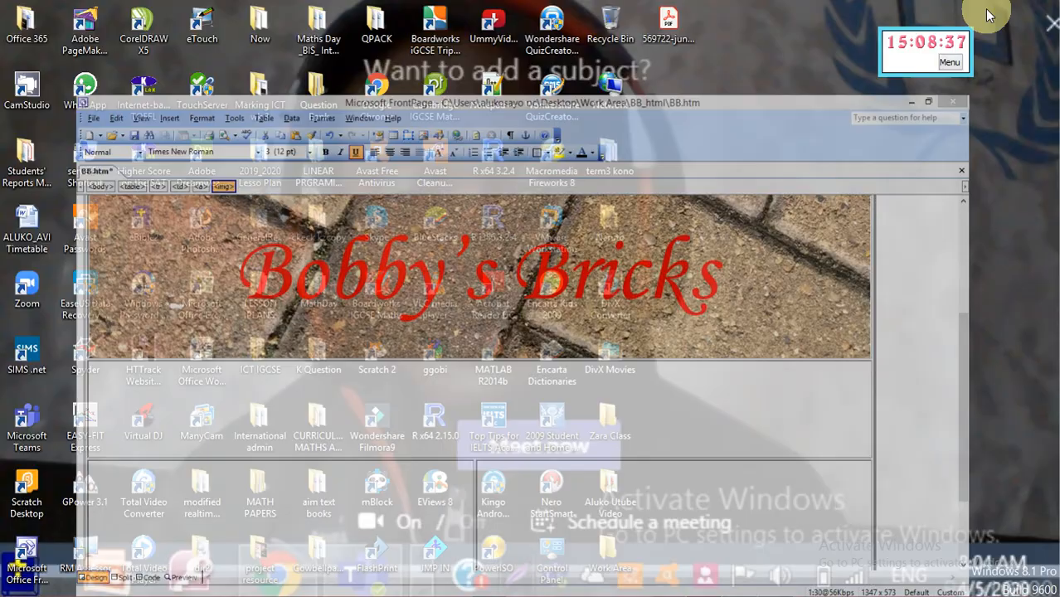
Open the Work Area folder, which lists the BBtext1 and BBtext2 text files
double_click(613, 554)
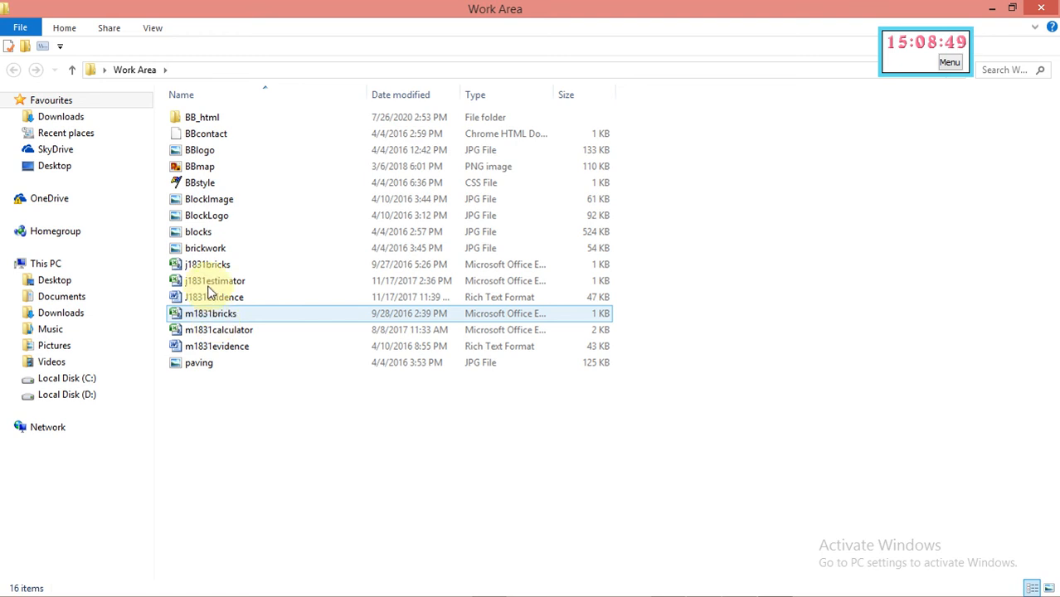
mouse_move(208, 288)
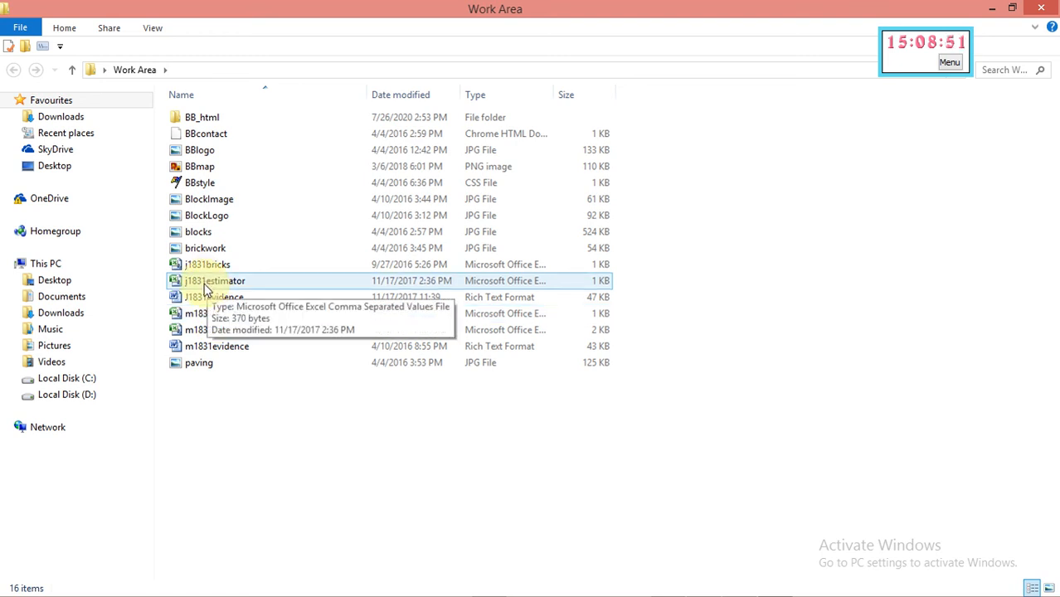
mouse_move(222, 370)
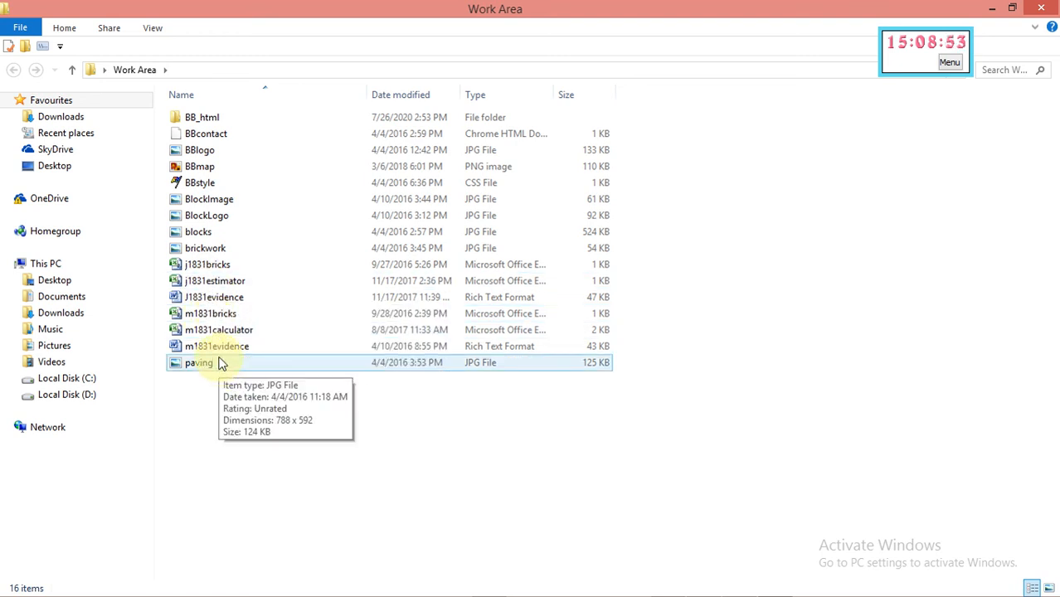
left_click(212, 297)
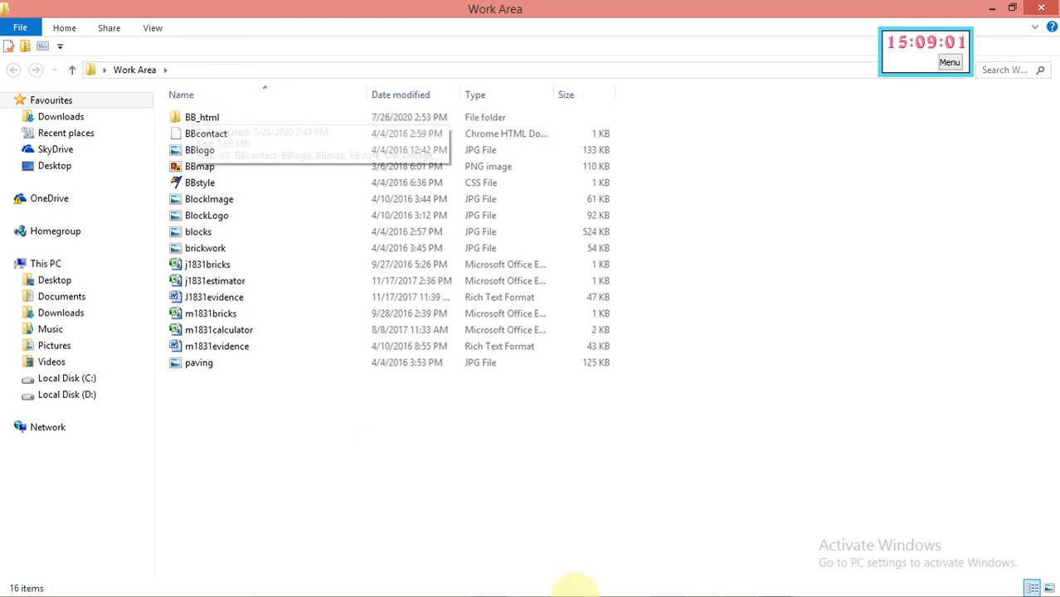
mouse_move(668, 585)
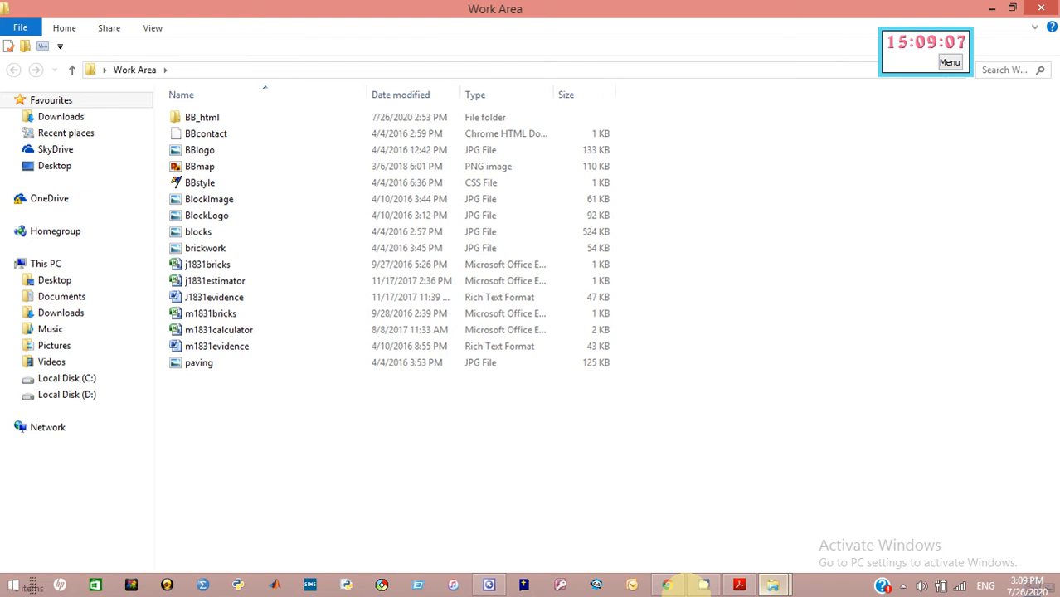
left_click(705, 586)
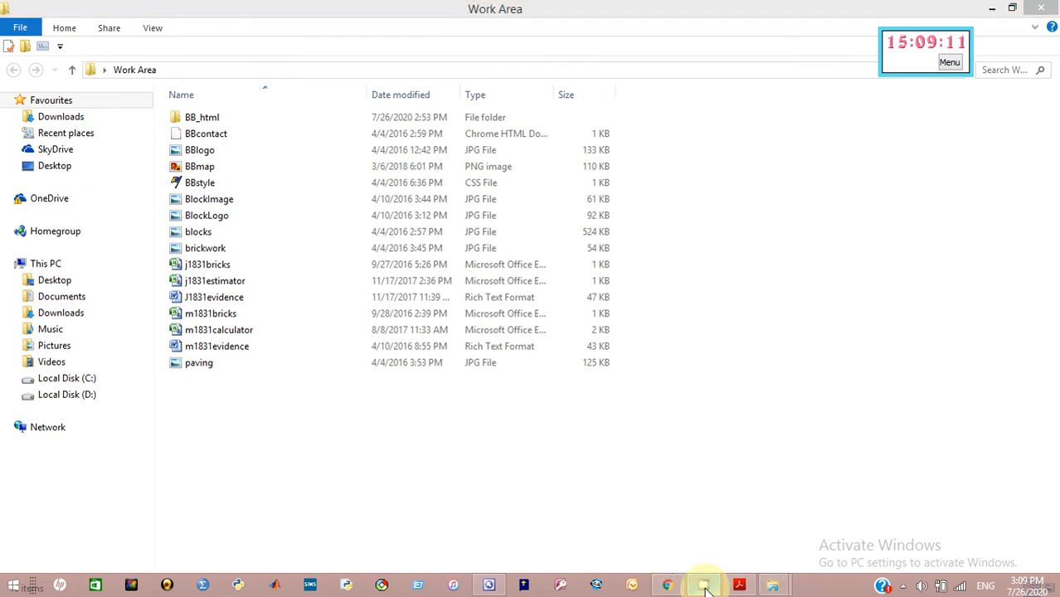
Pause the screen recording from the notification area
left_click(904, 586)
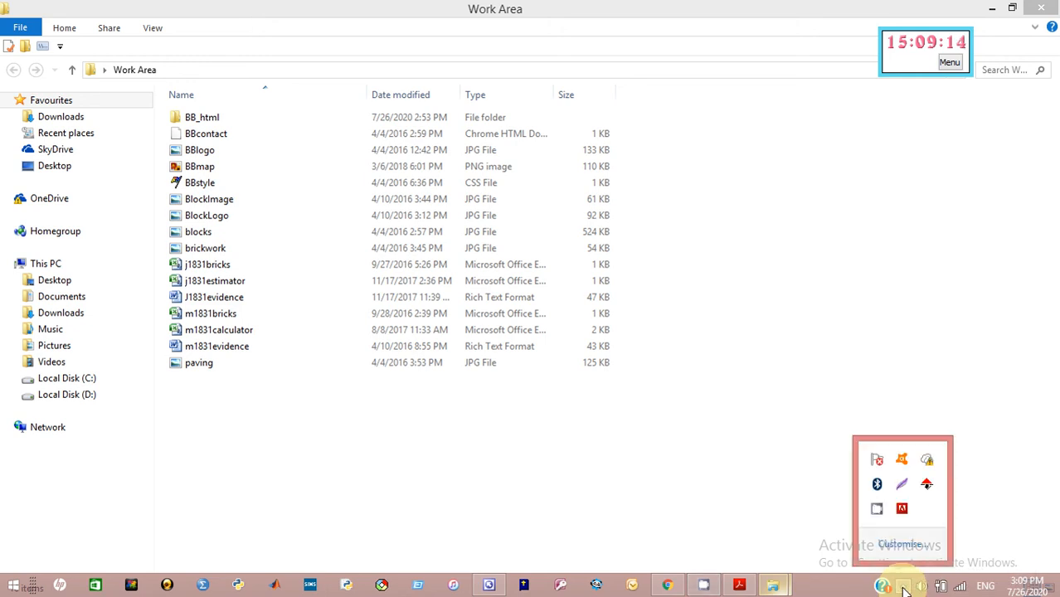
left_click(878, 511)
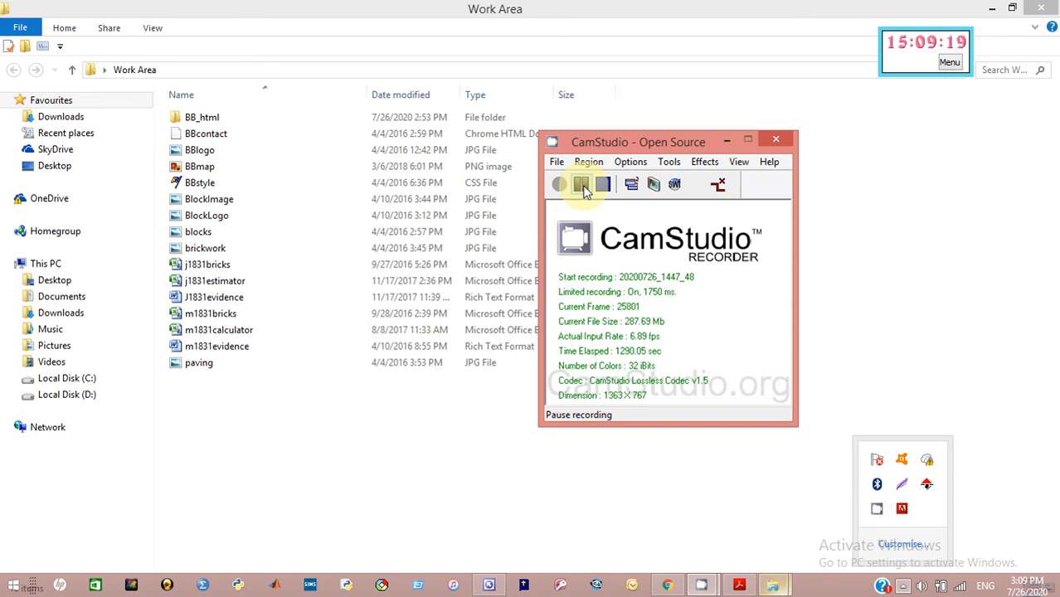
left_click(581, 184)
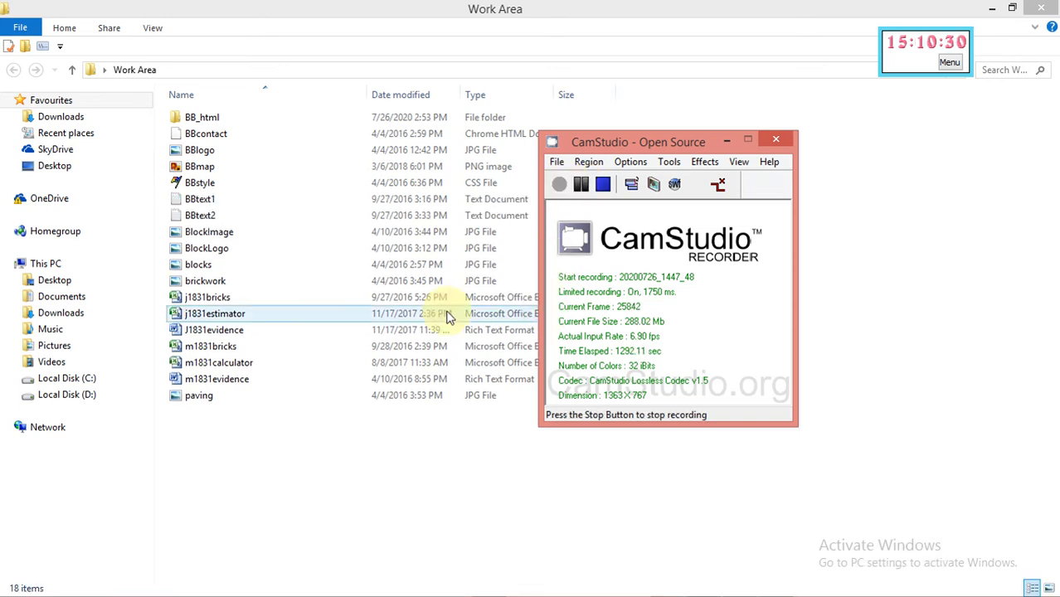
Copy all of BBtext1's text in Notepad, then minimise Notepad
left_click(725, 141)
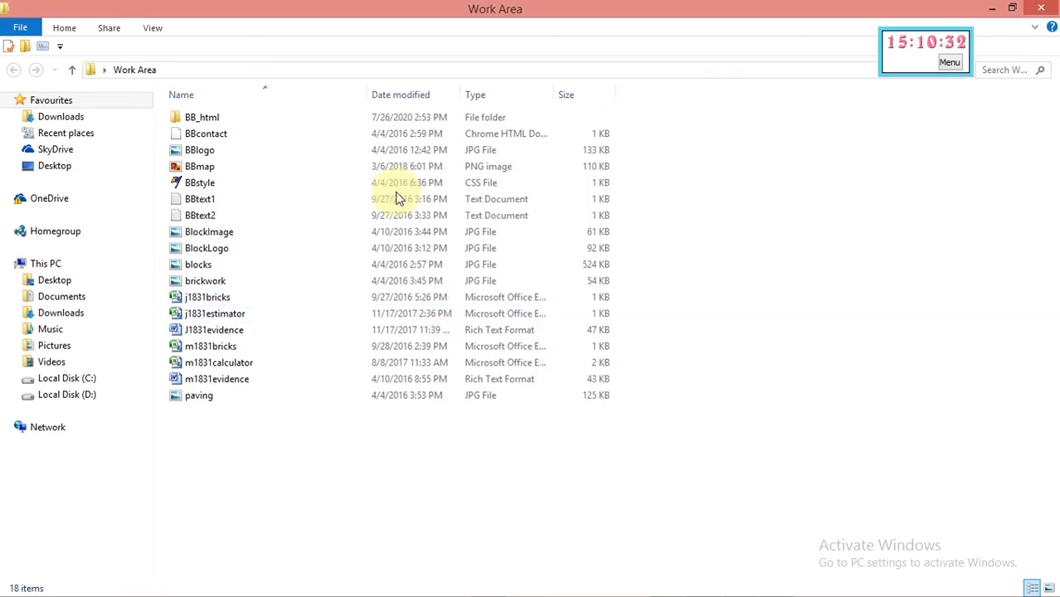
double_click(213, 199)
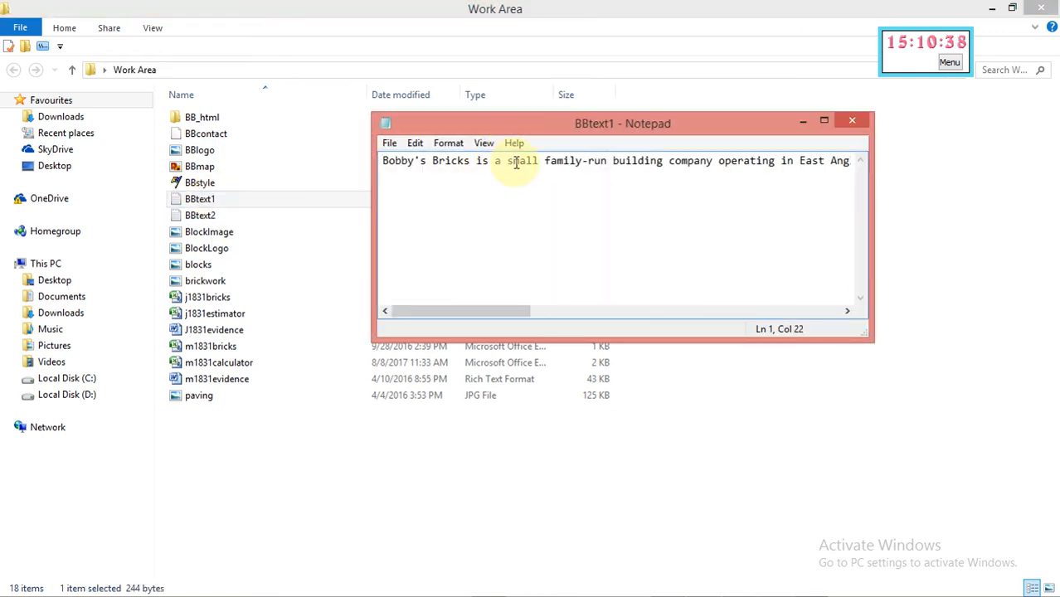
key("ctrl+a")
right_click(516, 163)
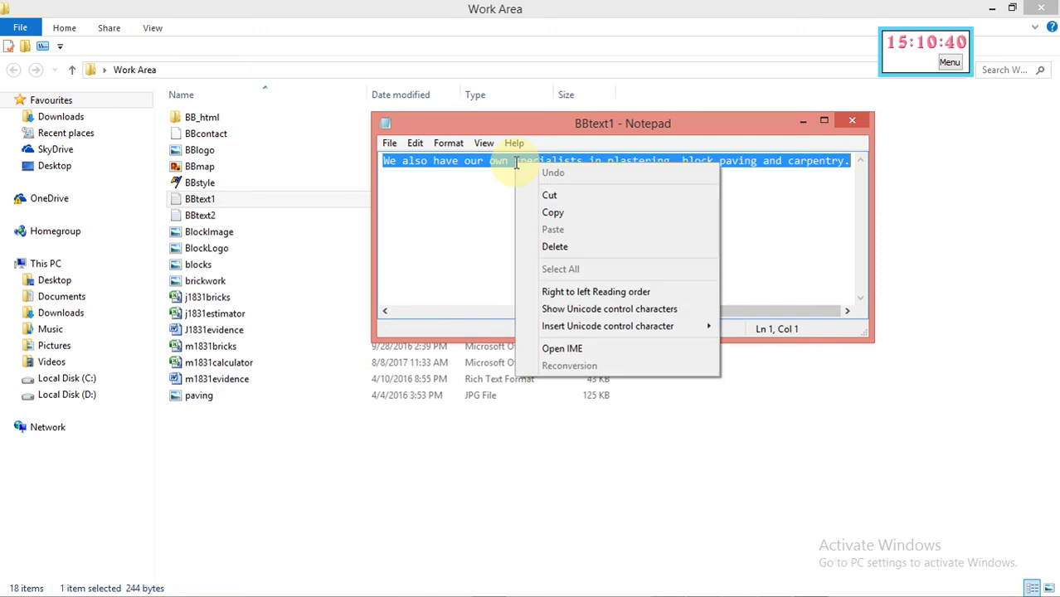
left_click(554, 217)
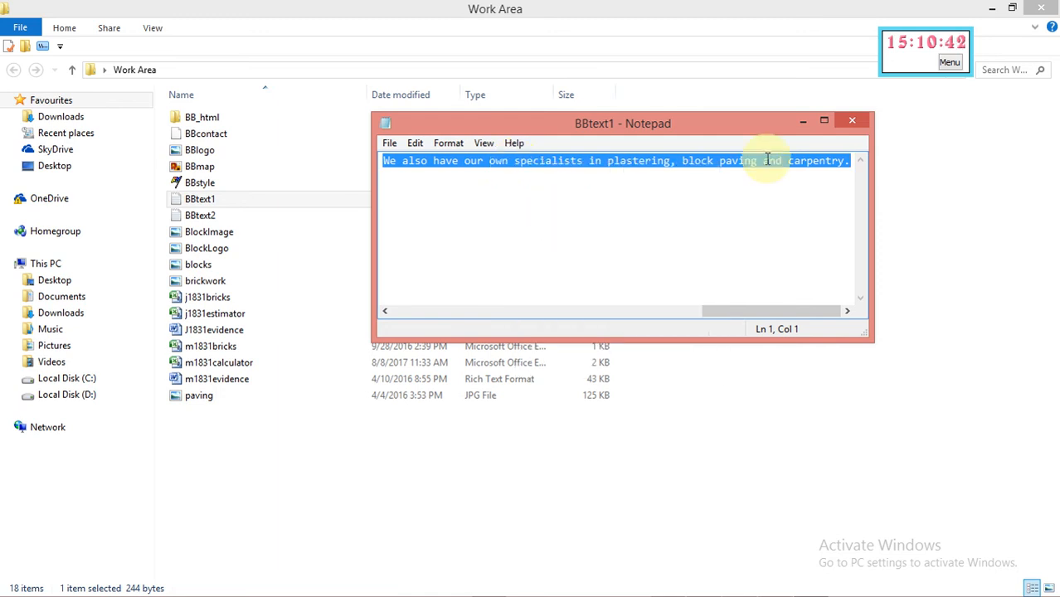
left_click(803, 123)
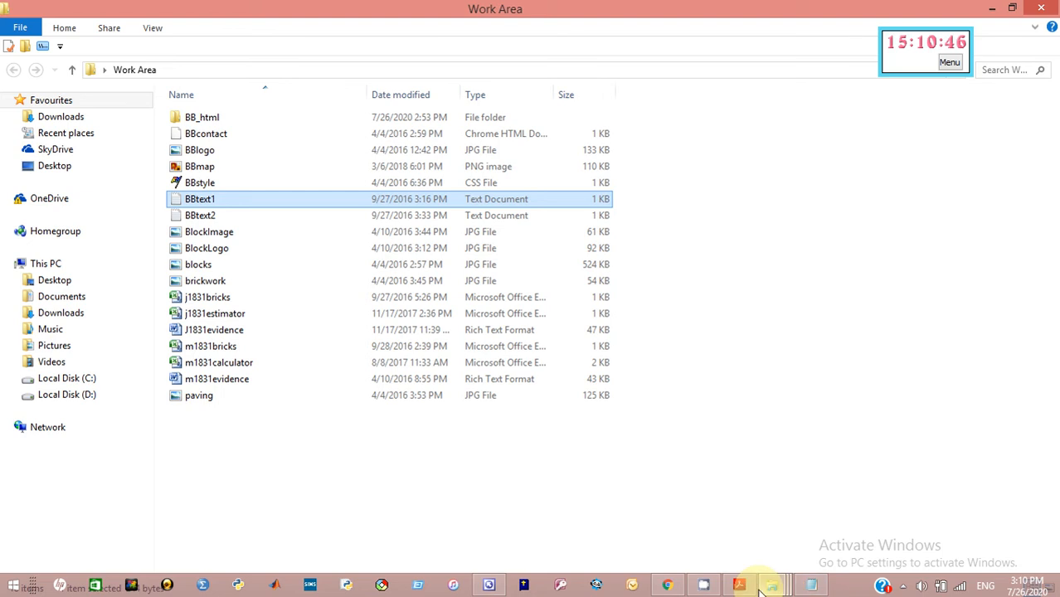
Reread question 6 on putting BBtext1 in cell E, then go back to BB.htm
left_click(741, 586)
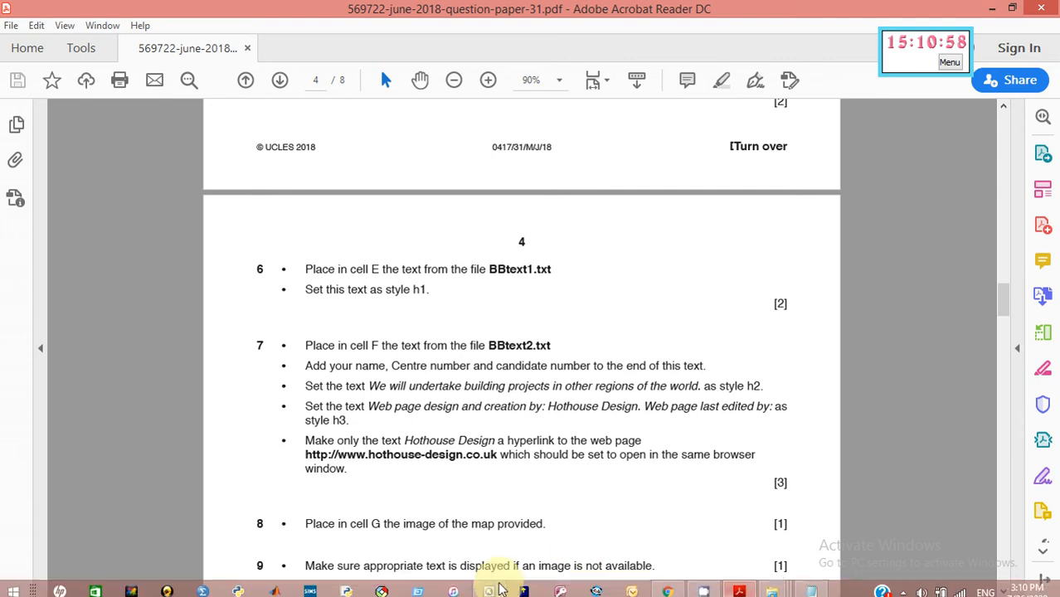
left_click(491, 586)
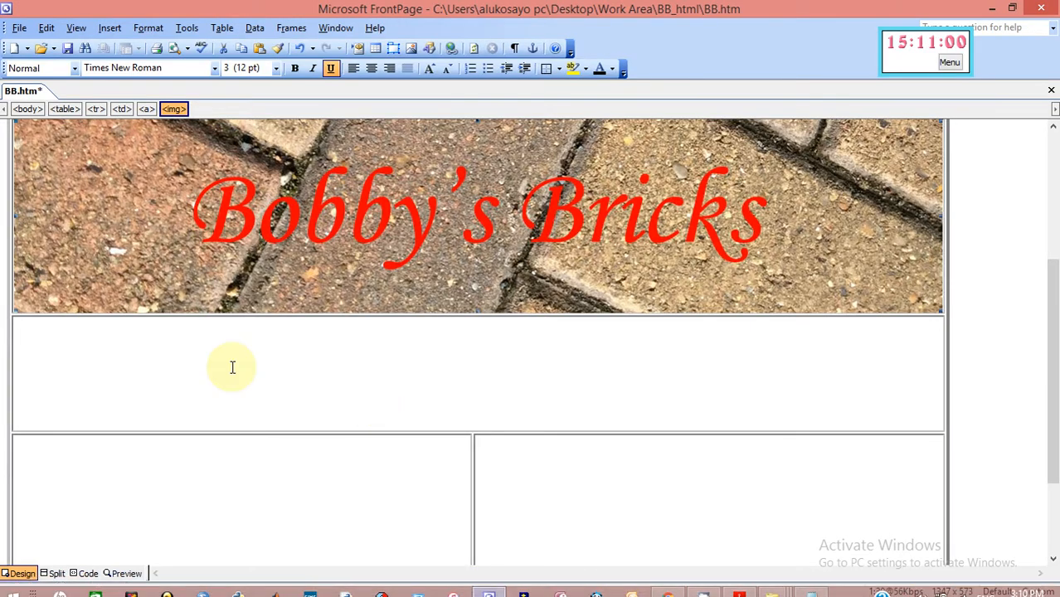
Paste the BBtext1 paragraph into cell E and style it as Heading 1
left_click(33, 373)
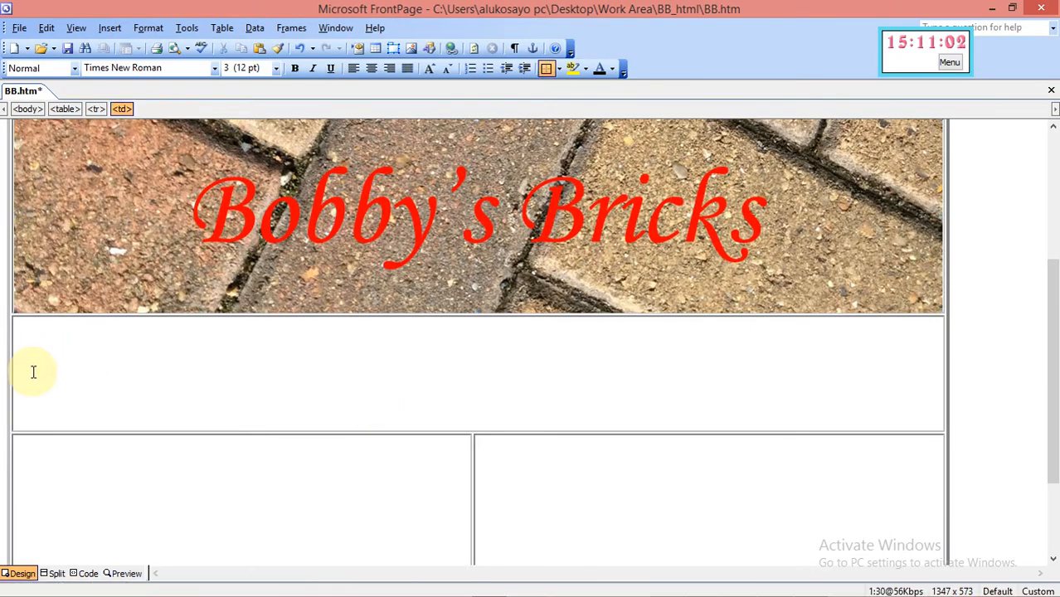
key("ctrl+v")
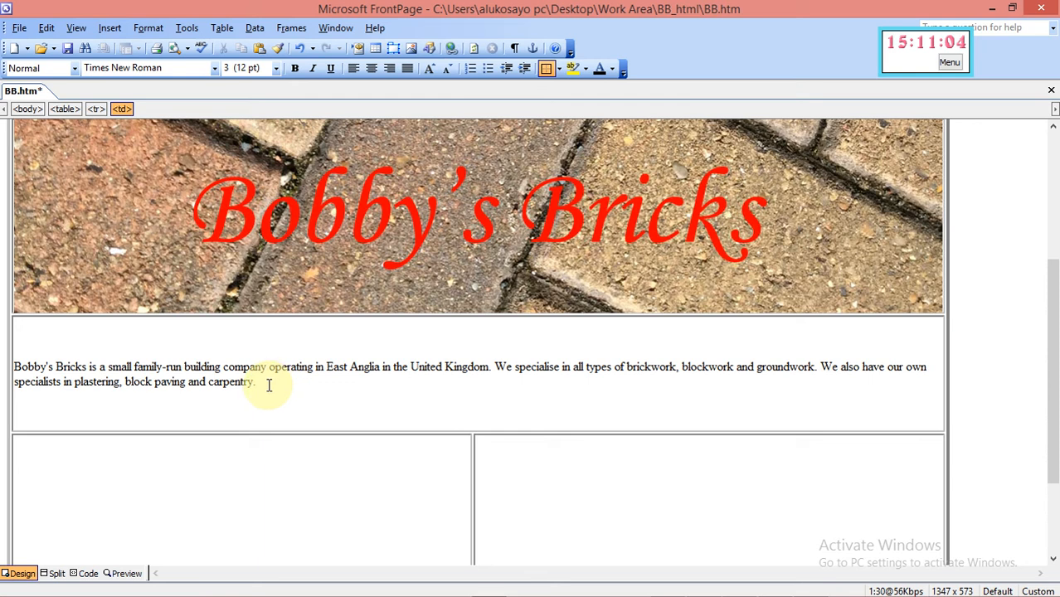
left_click_drag(269, 385, 16, 365)
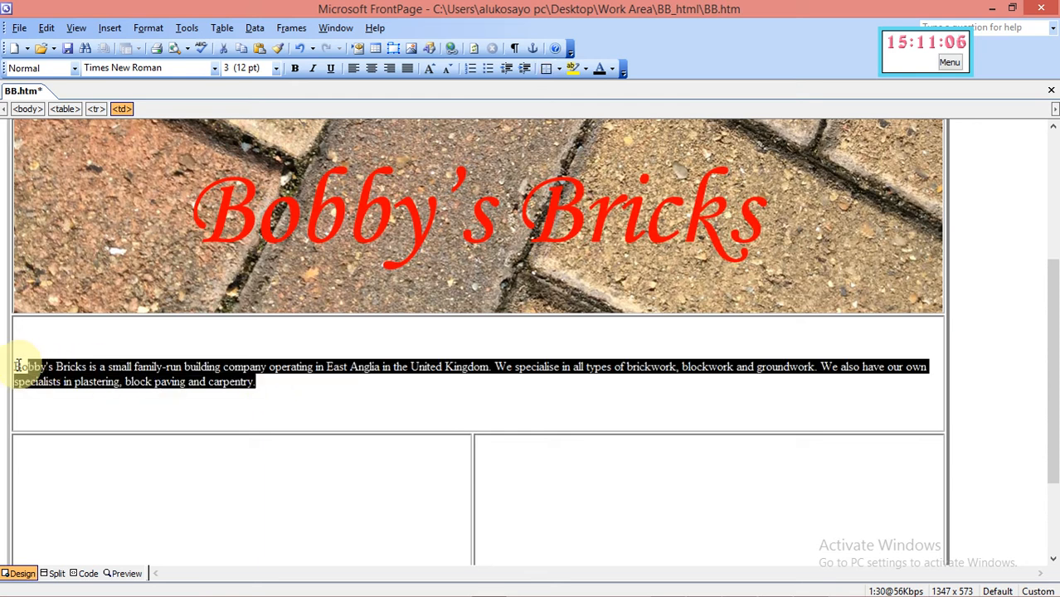
left_click(74, 68)
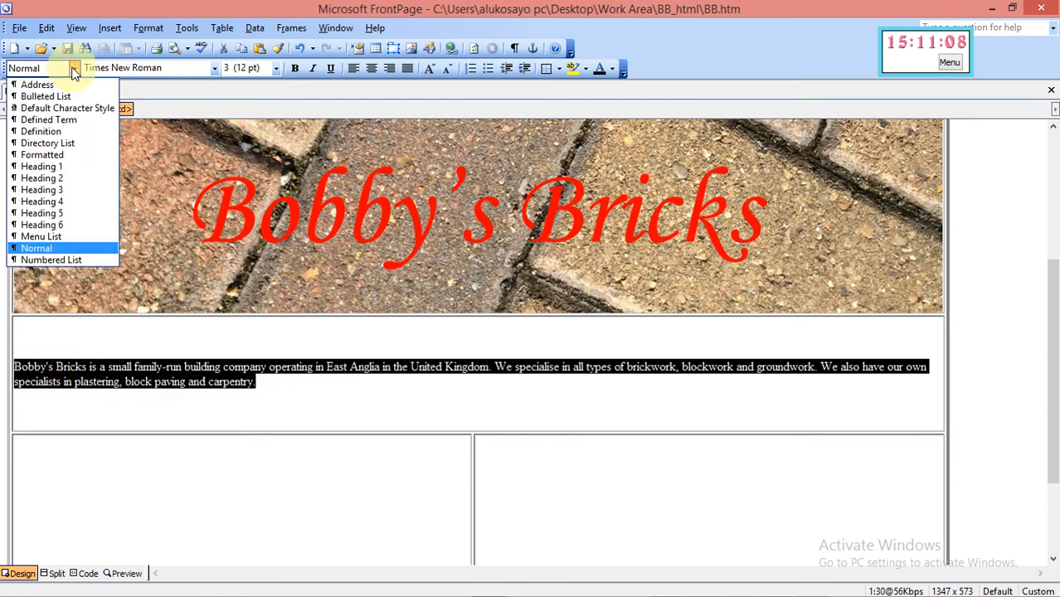
left_click(63, 168)
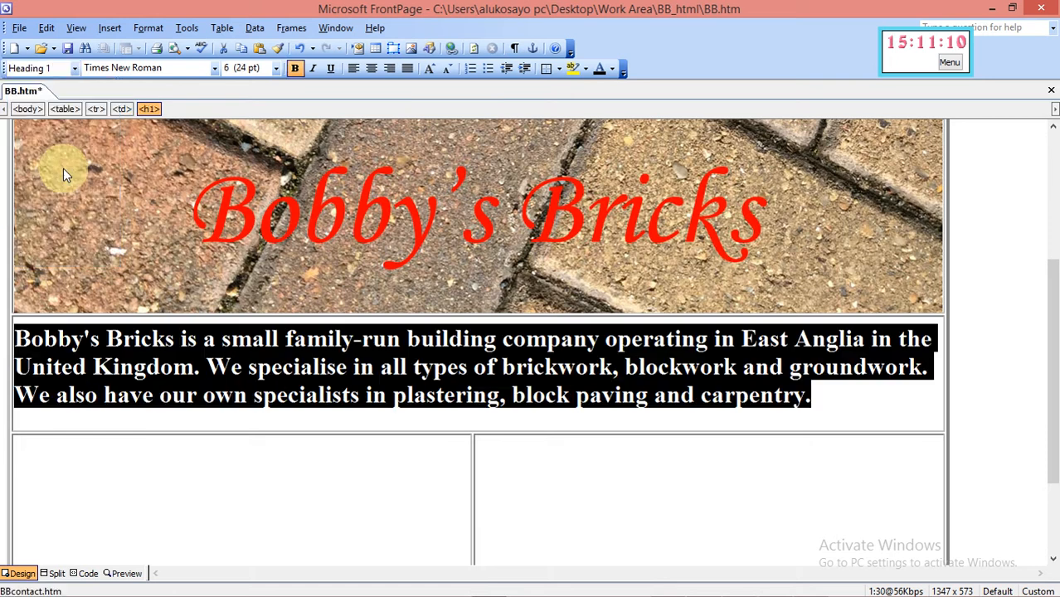
left_click(811, 402)
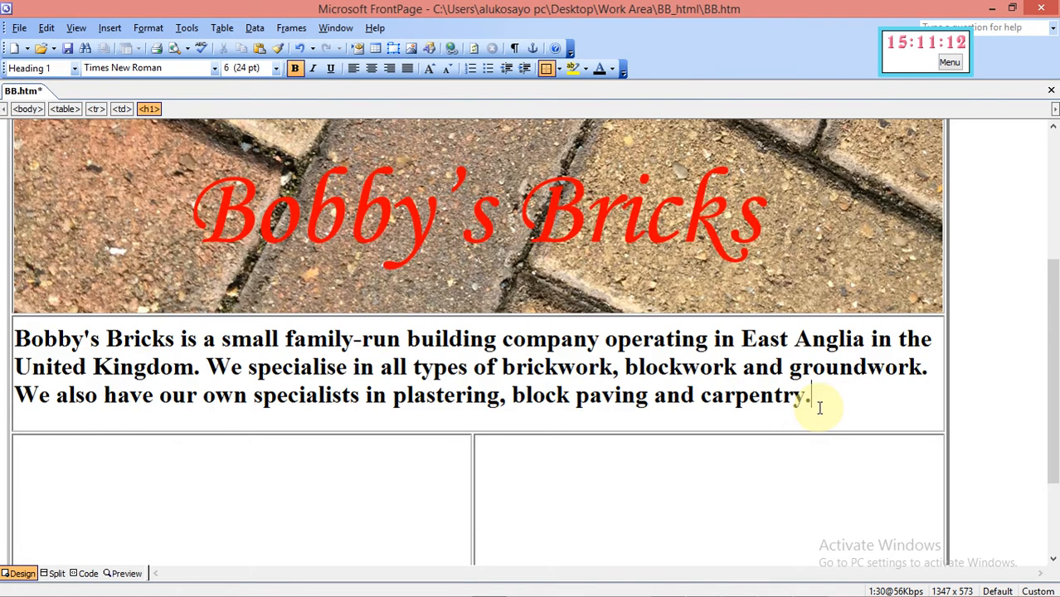
mouse_move(817, 590)
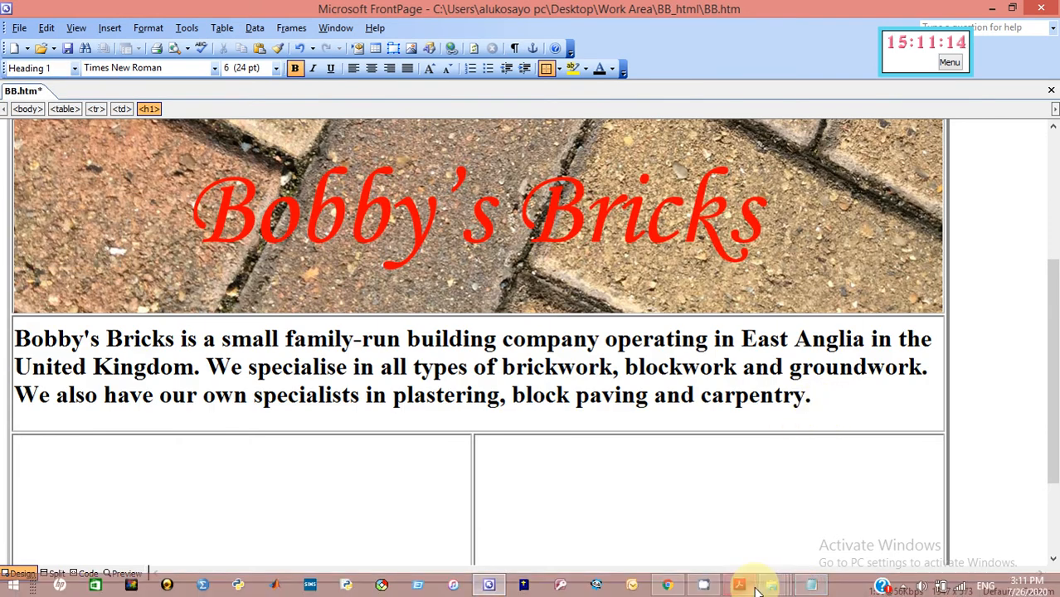
left_click(739, 586)
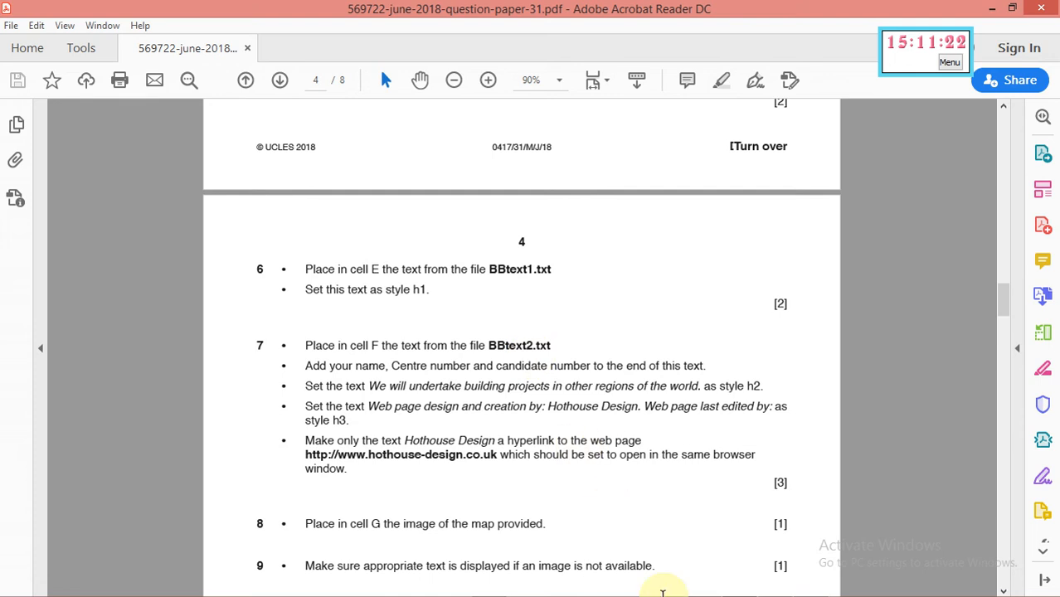
Read question 7's cell F instructions, then bring the Work Area folder back
mouse_move(667, 594)
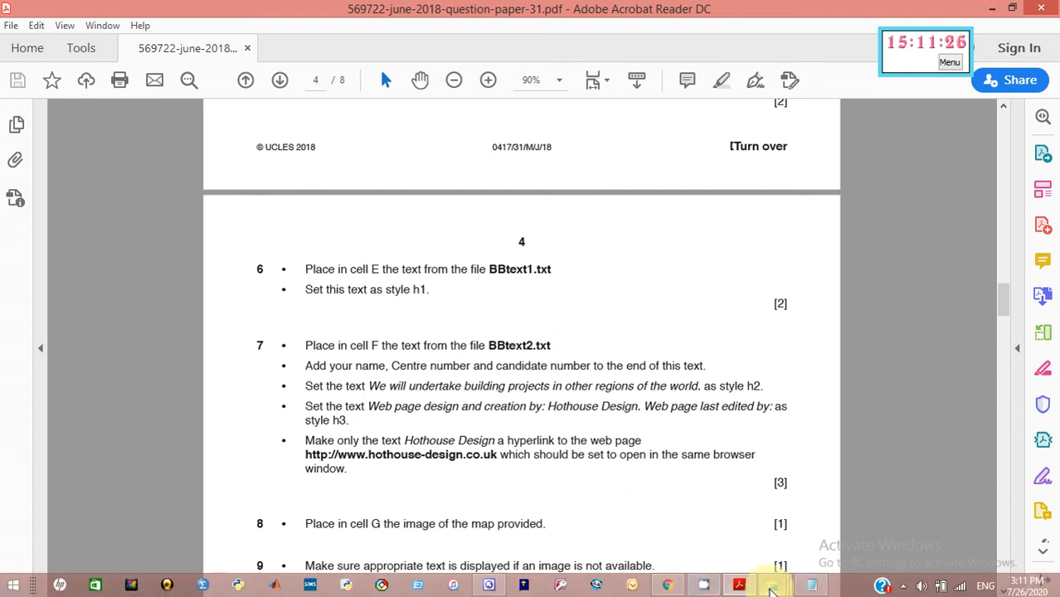
mouse_move(771, 587)
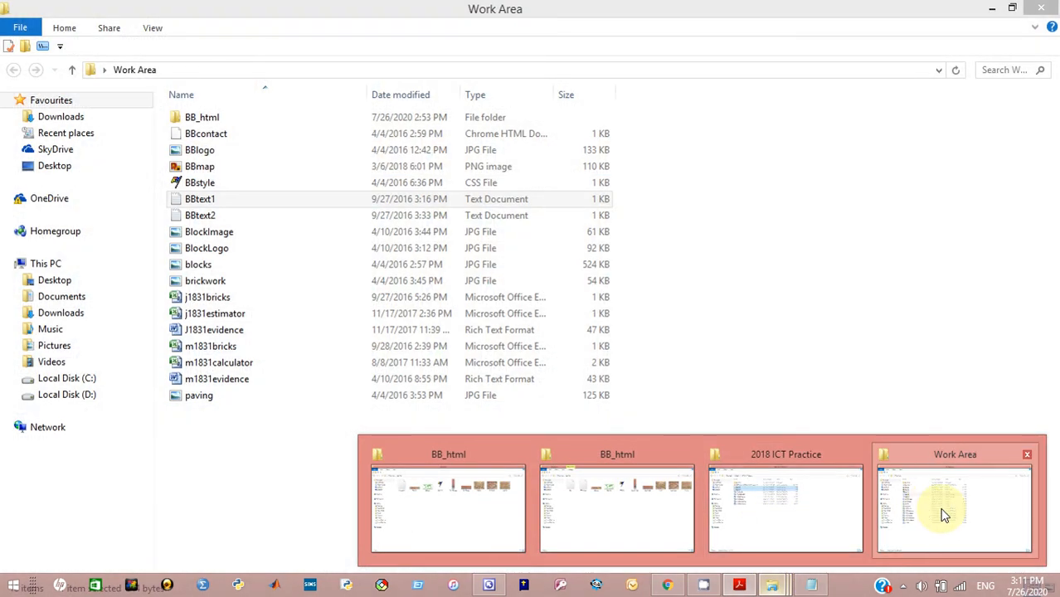
Copy all of BBtext2's text in Notepad, then hide the Explorer and Notepad windows
left_click(940, 513)
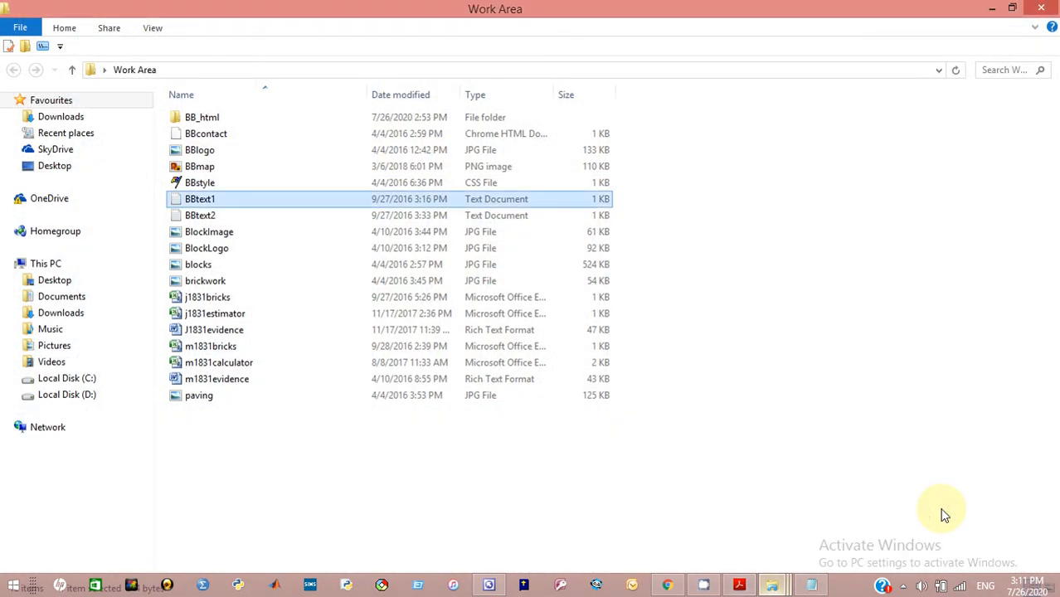
double_click(189, 217)
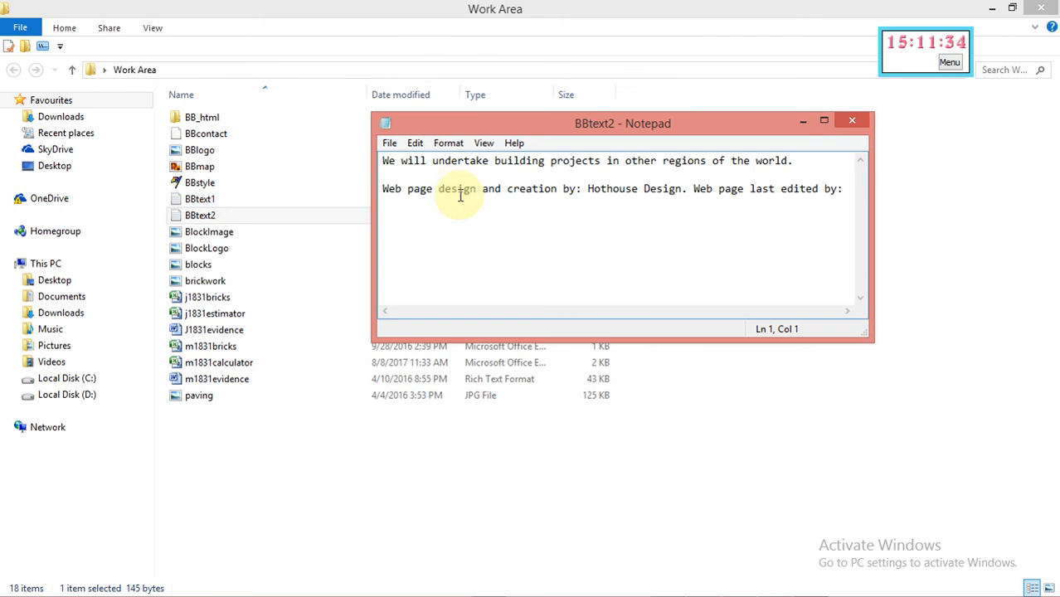
key("ctrl+a")
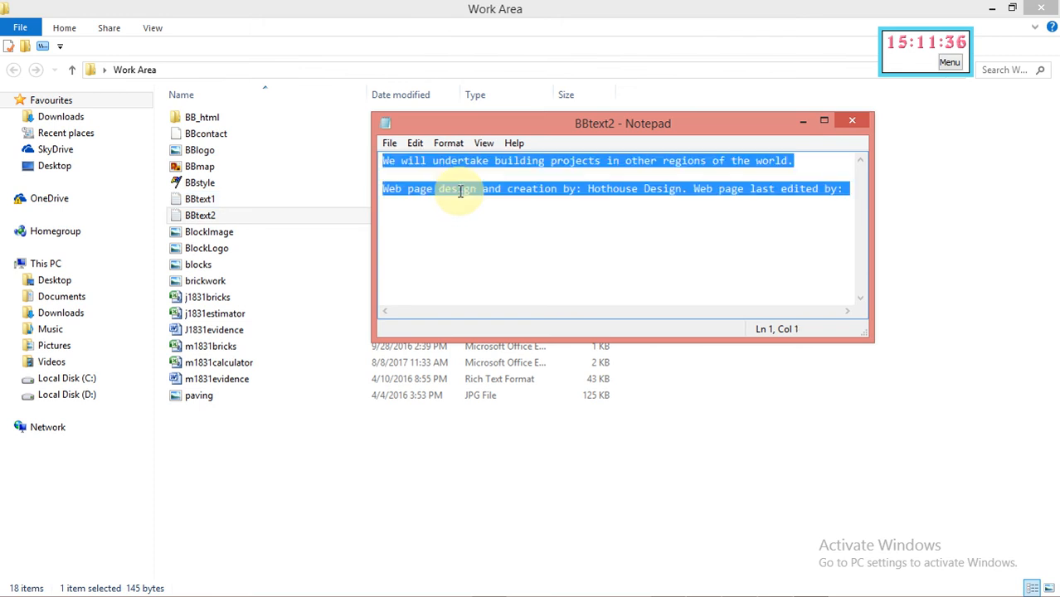
right_click(461, 191)
left_click(488, 245)
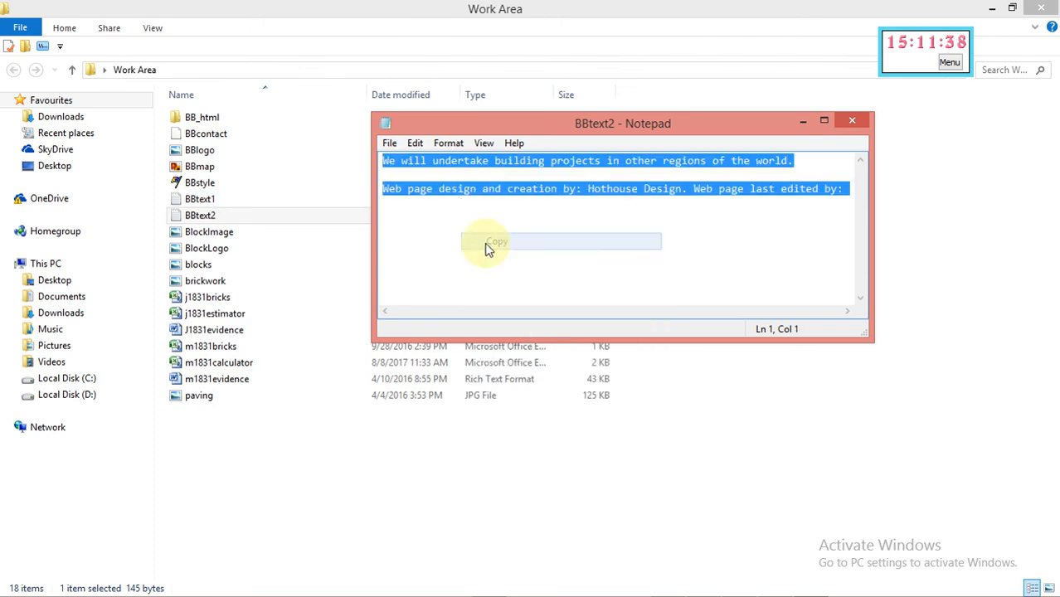
left_click(993, 9)
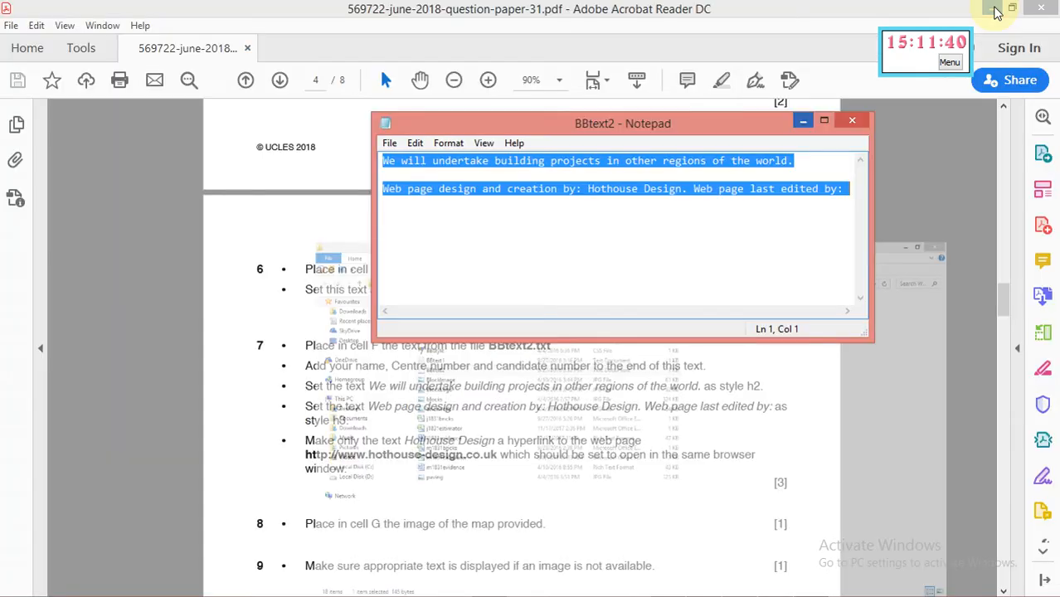
left_click(801, 124)
Paste BBtext2's two lines into the empty lower-left cell F of BB.htm
left_click(993, 10)
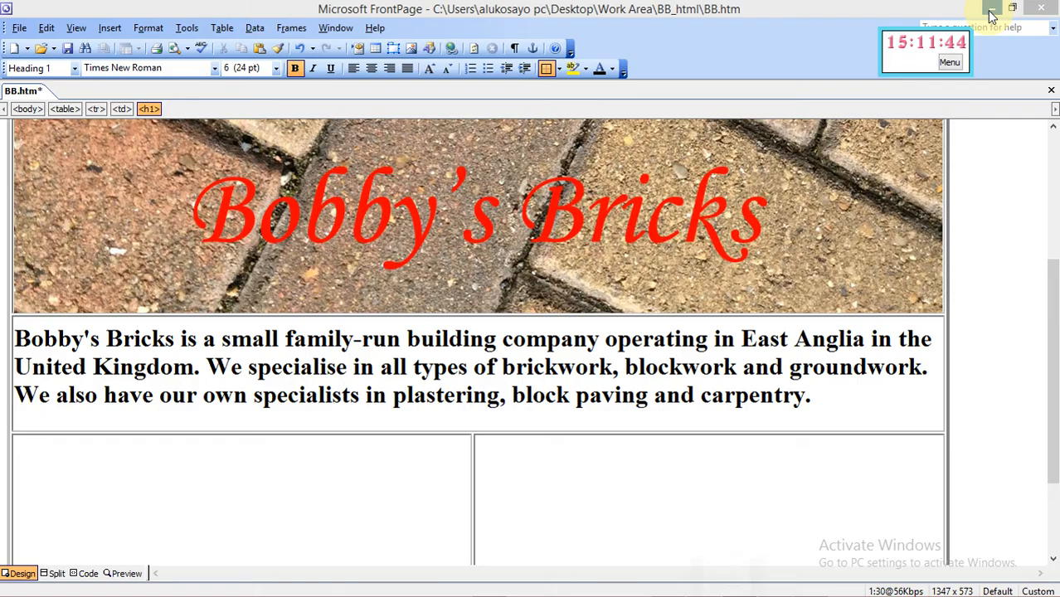
left_click(64, 510)
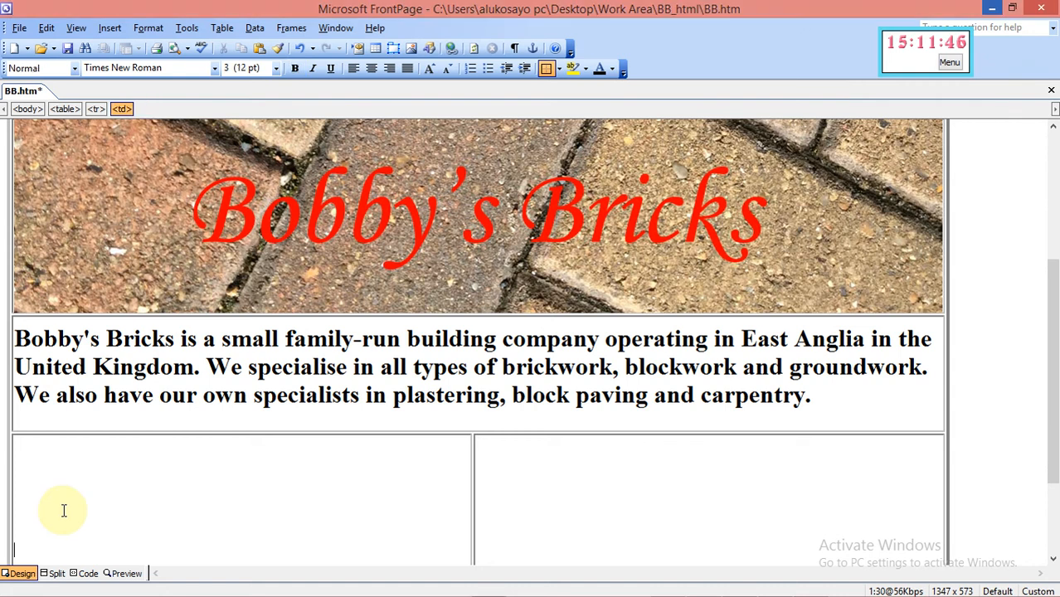
key("ctrl+v")
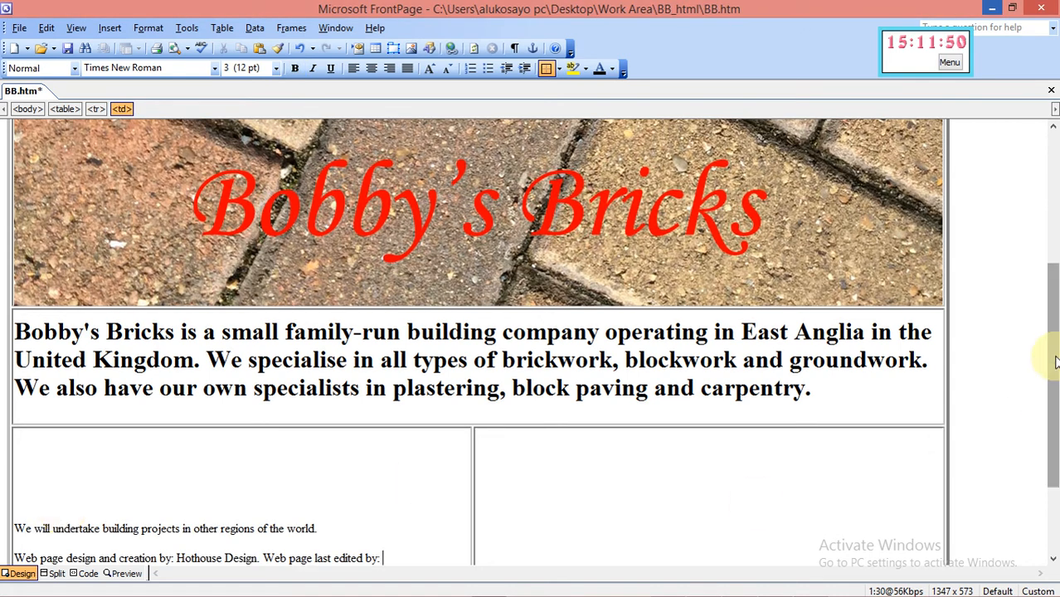
left_click_drag(1056, 361, 1053, 425)
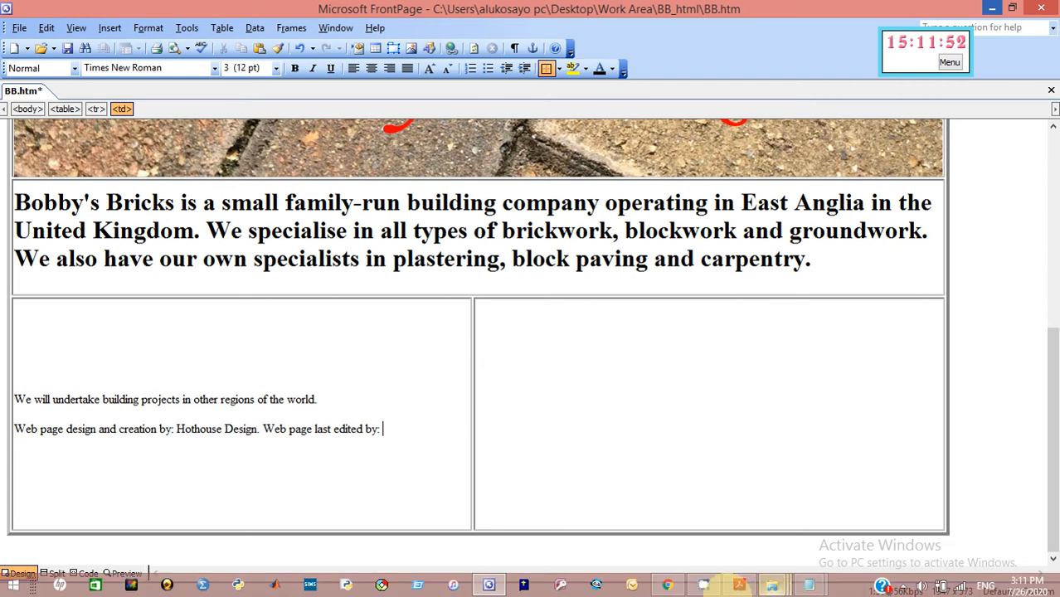
mouse_move(749, 586)
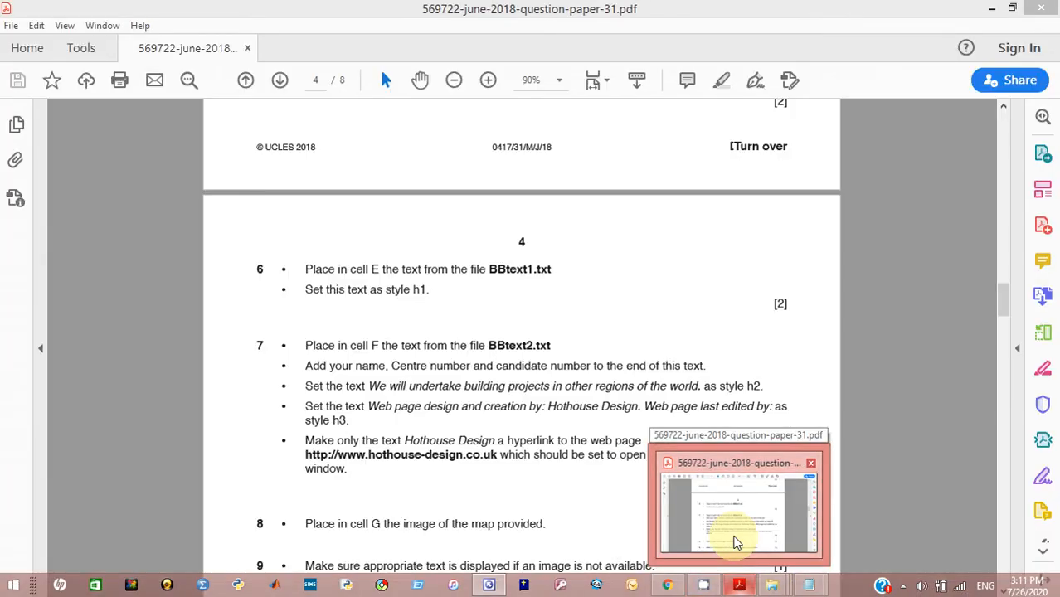
Switch to the question paper to review question 7's cell F requirements
left_click(735, 543)
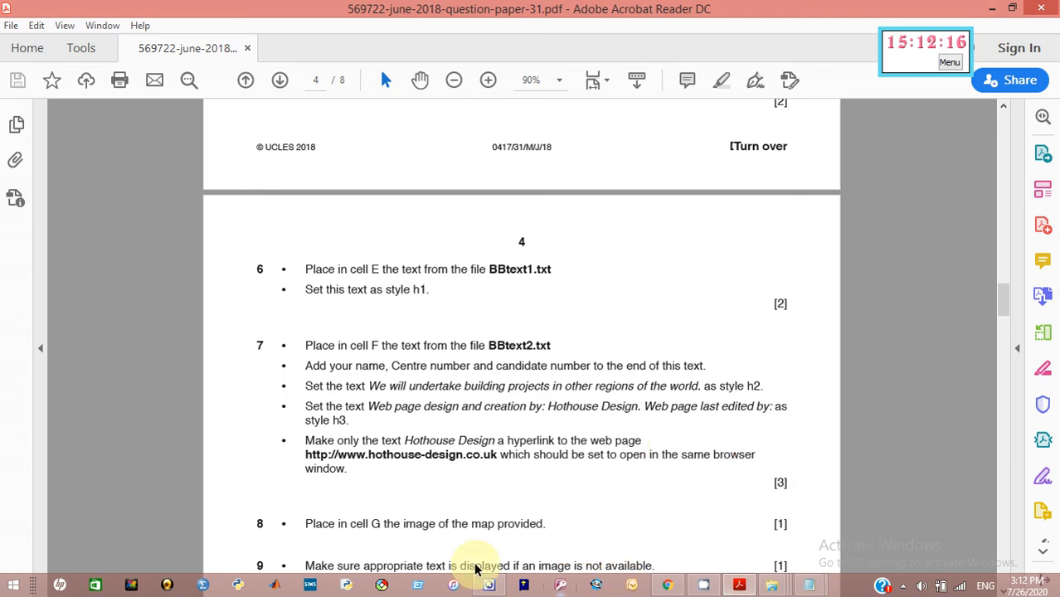
Add the candidate's name, centre number and candidate number after 'Web page last edited by:'
left_click(489, 594)
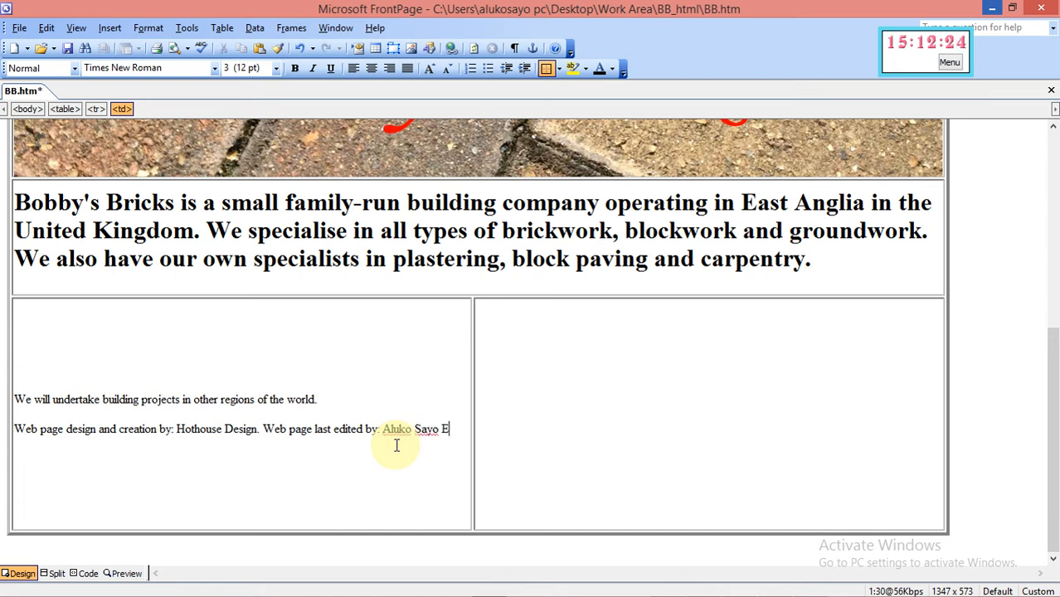
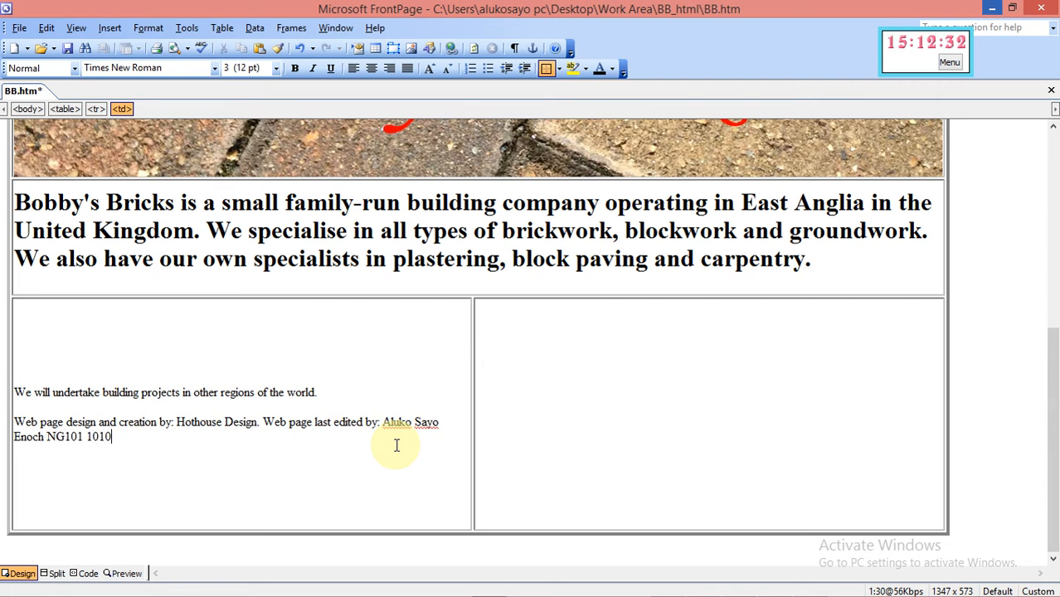
mouse_move(881, 590)
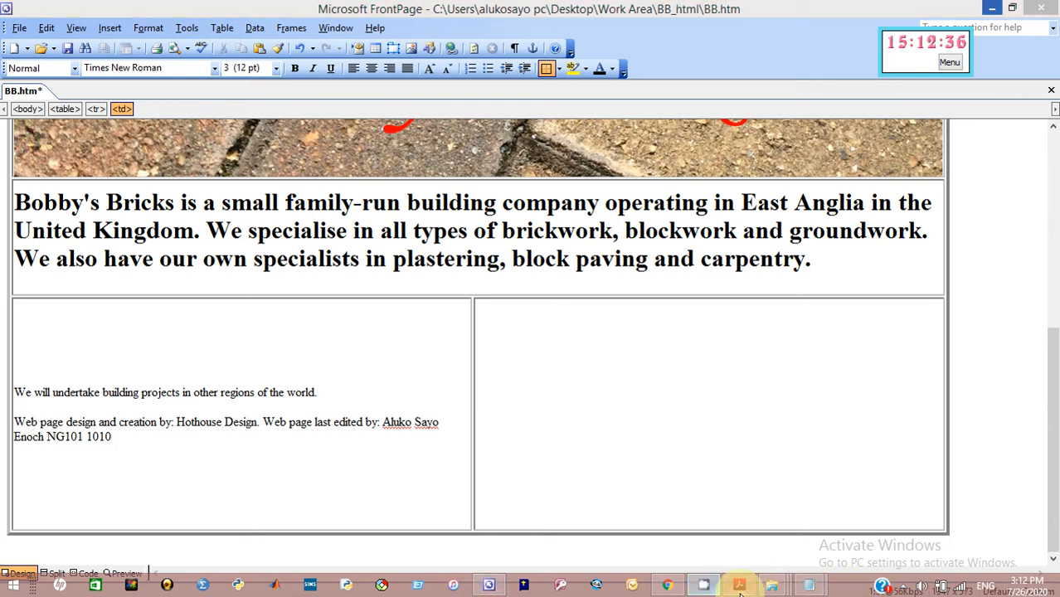
left_click(740, 586)
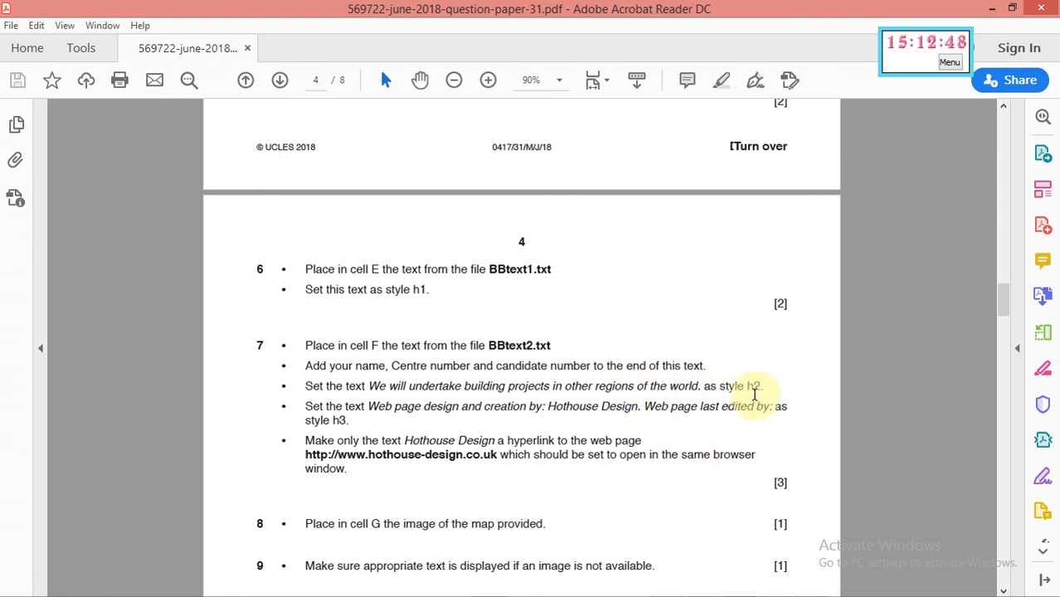
Check which line question 7 wants as style h2, then return to BB.htm
mouse_move(594, 592)
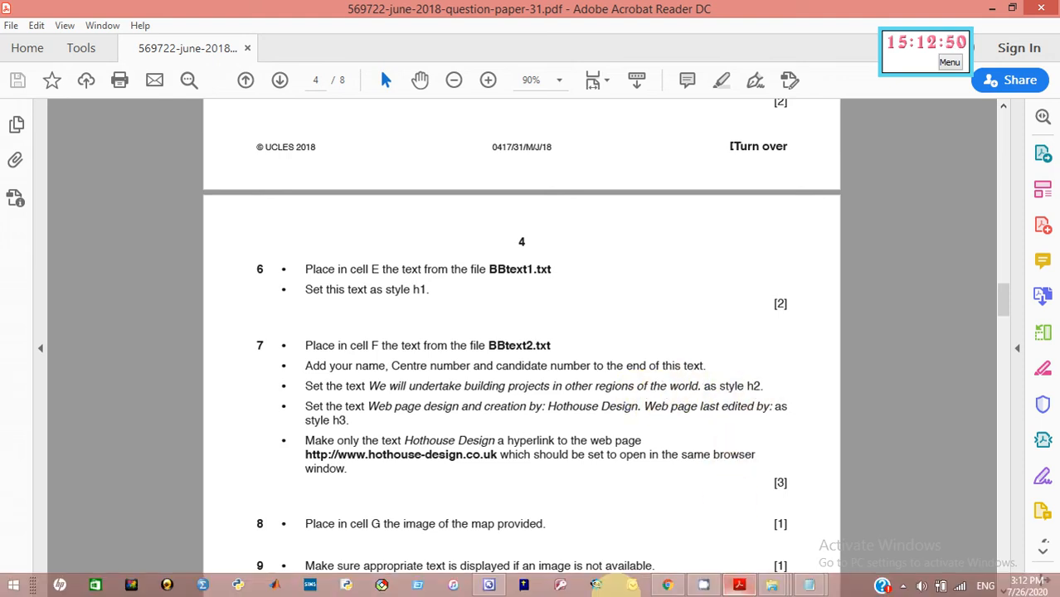
left_click(488, 586)
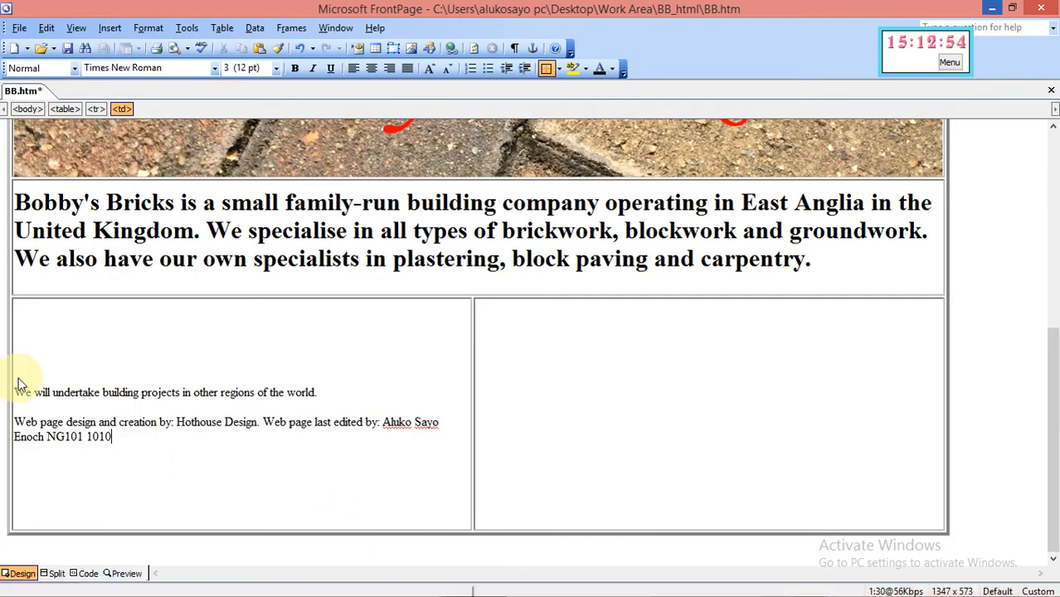
Style the cell's first line 'We will undertake building projects…' as Heading 2, then return to the question paper
left_click_drag(17, 381, 313, 395)
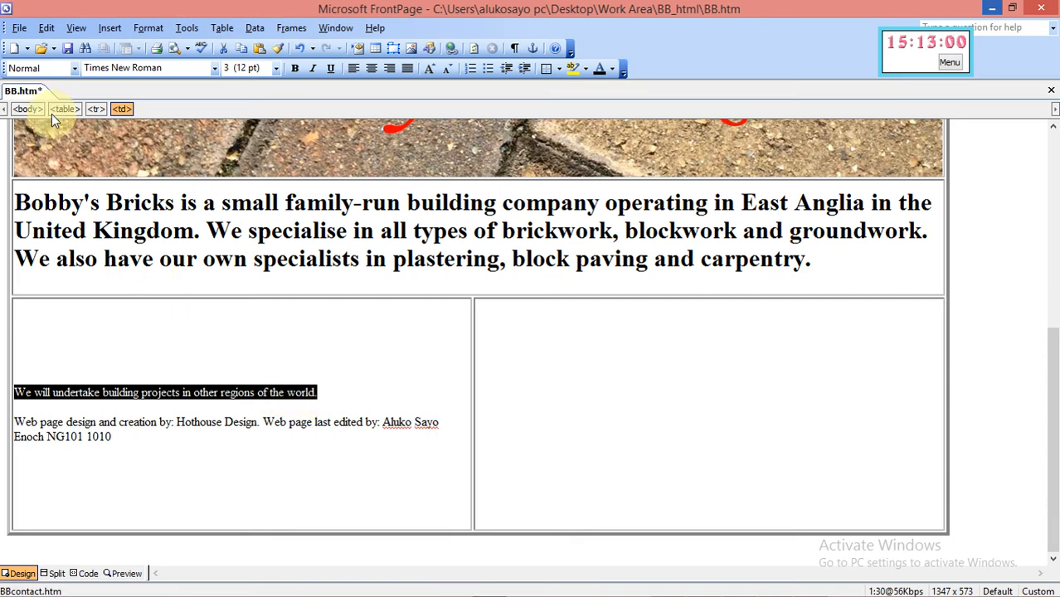
left_click(74, 68)
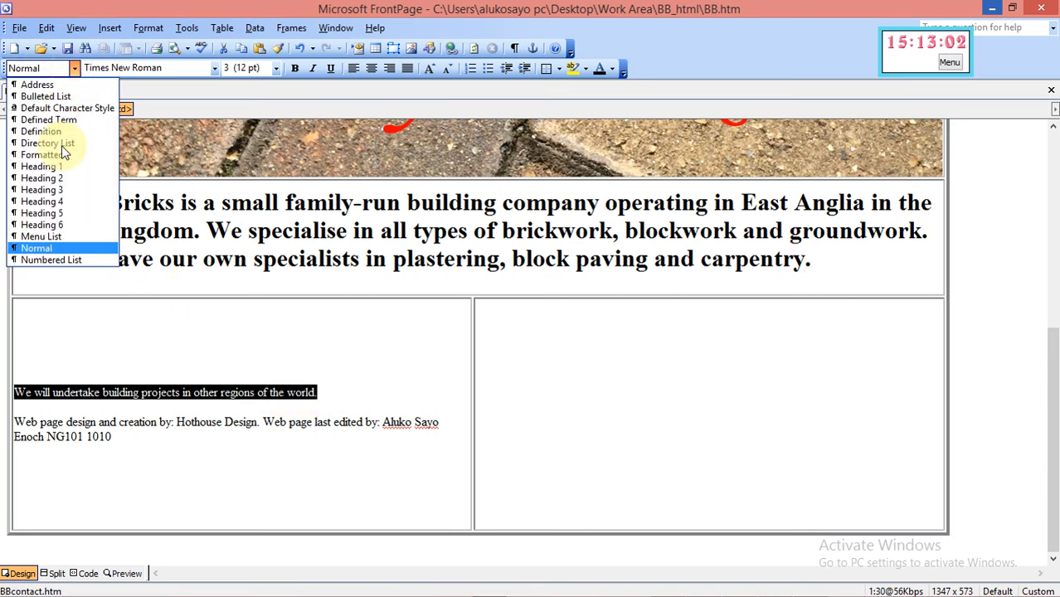
left_click(64, 181)
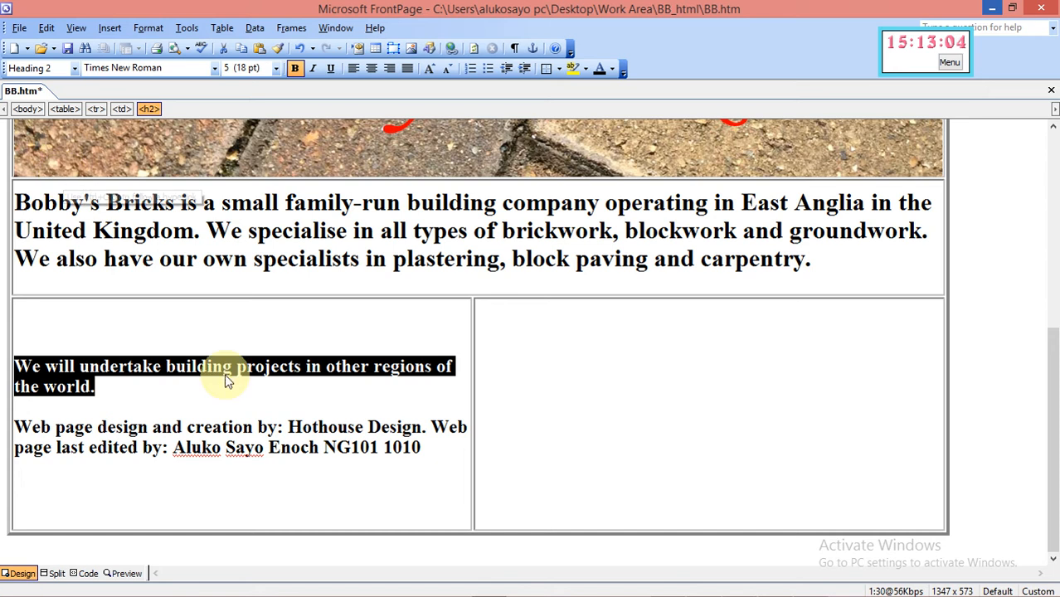
left_click(308, 471)
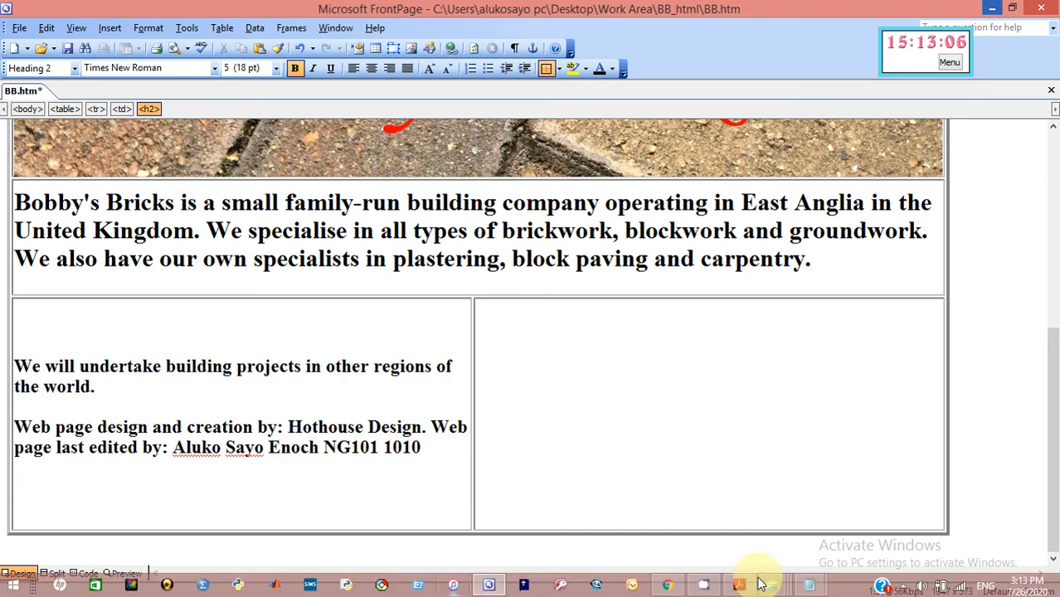
left_click(741, 586)
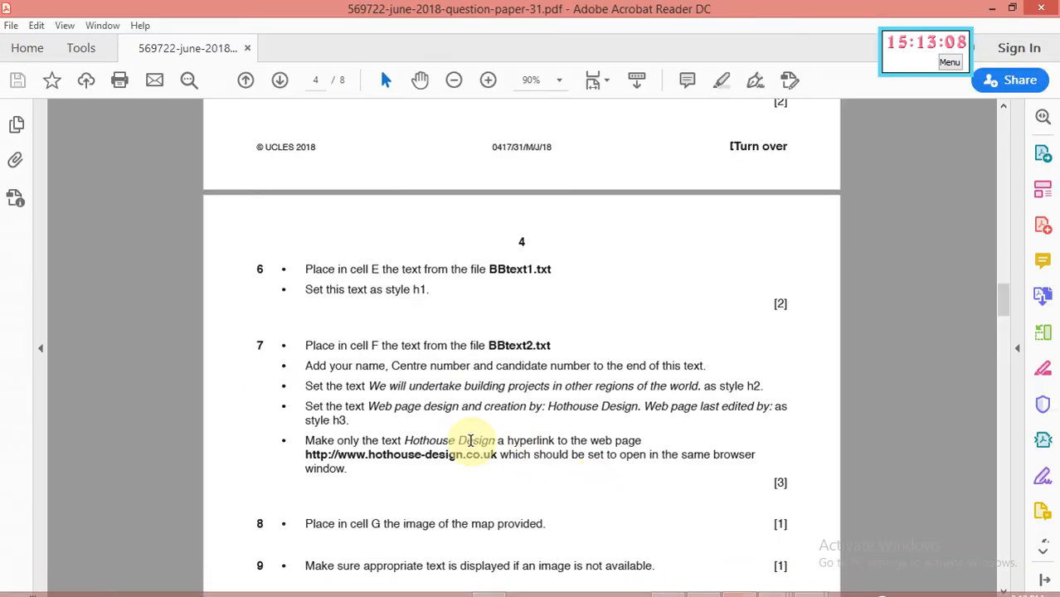
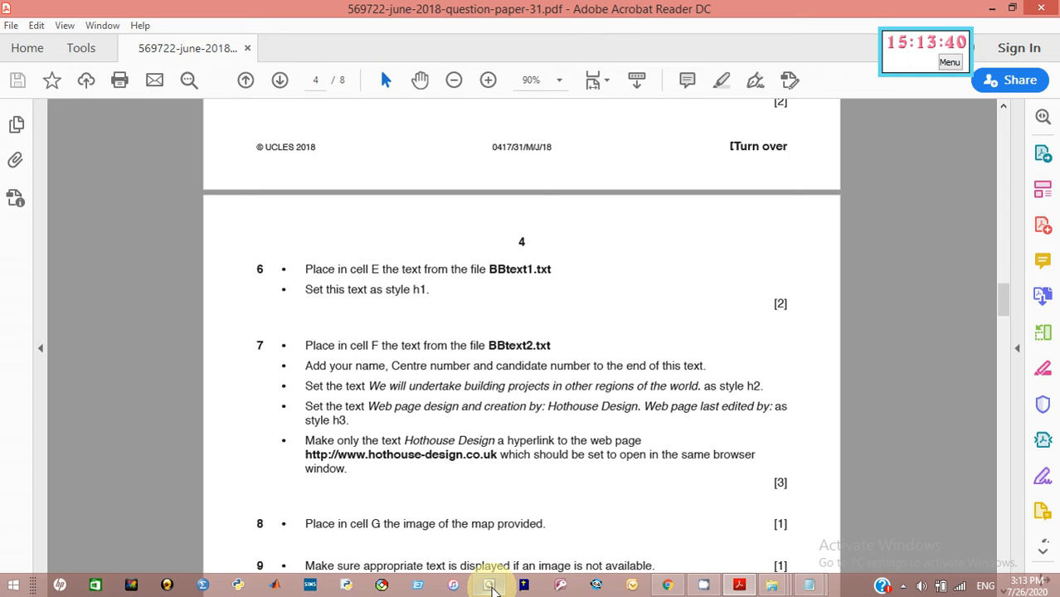
Select the 'Web page design and creation by…' credits paragraph and check the question paper
left_click(490, 586)
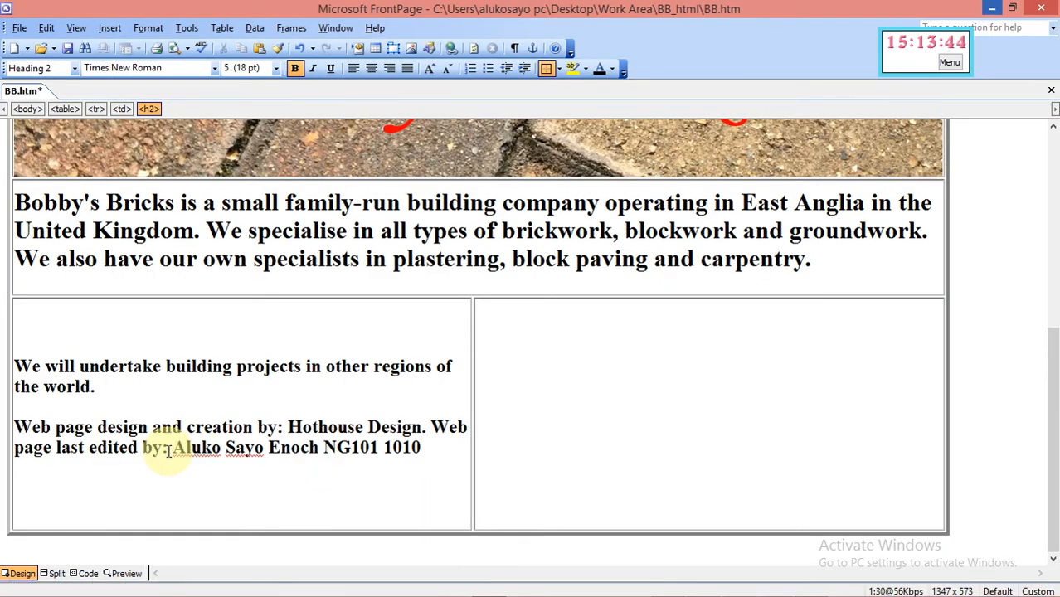
left_click_drag(169, 453, 15, 428)
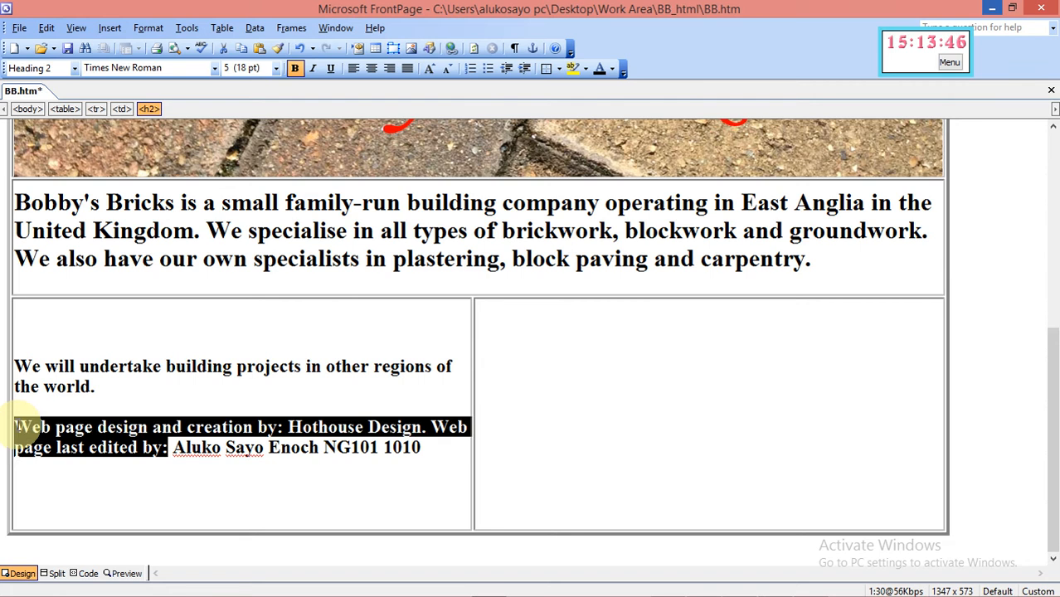
mouse_move(634, 590)
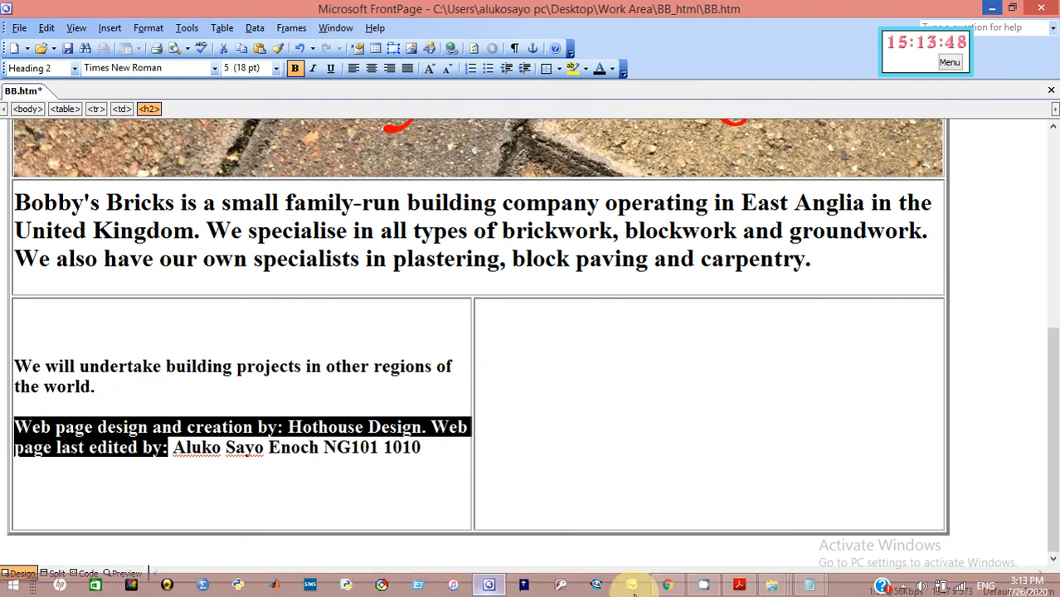
left_click(741, 587)
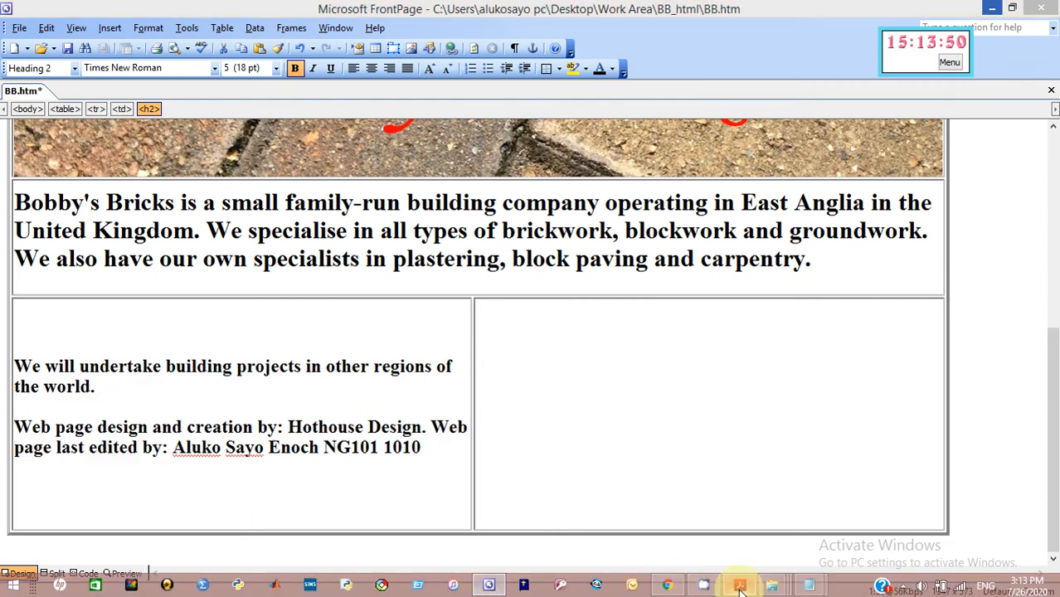
Apply Heading 3 to the credits paragraph, then return to the question paper
left_click(490, 587)
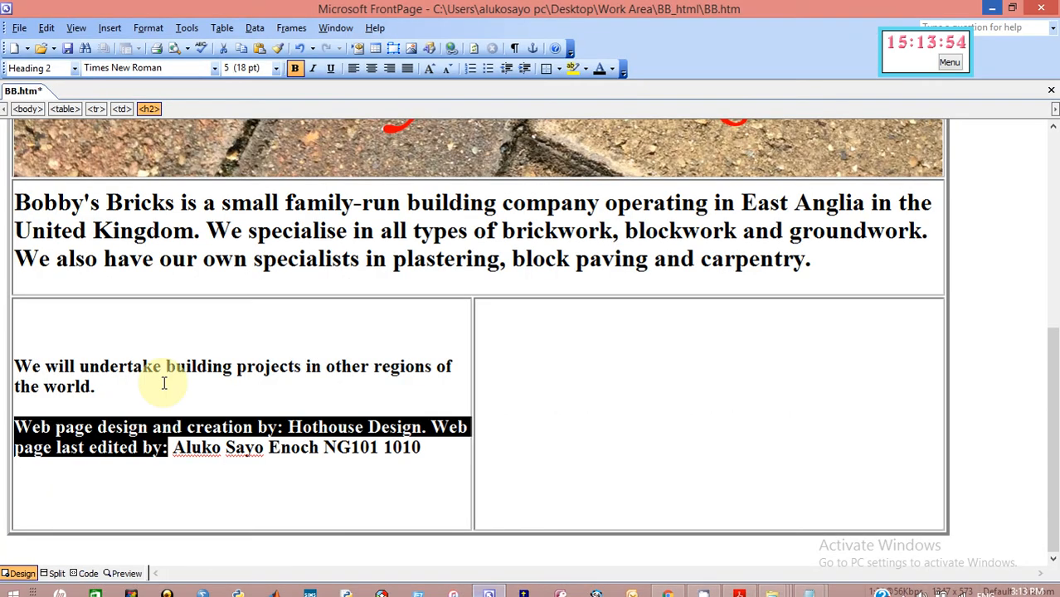
left_click(73, 73)
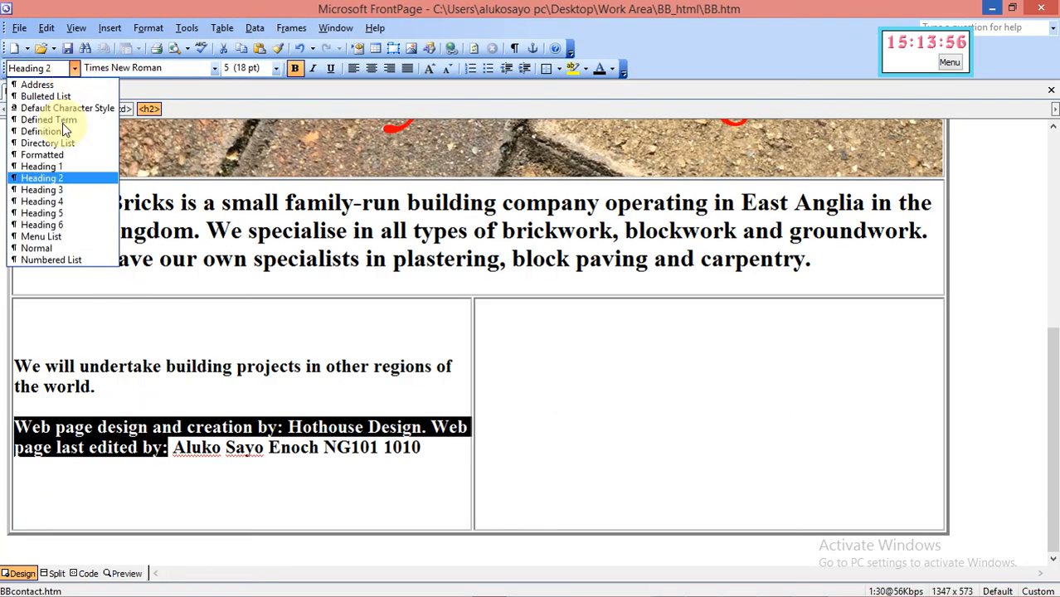
left_click(60, 189)
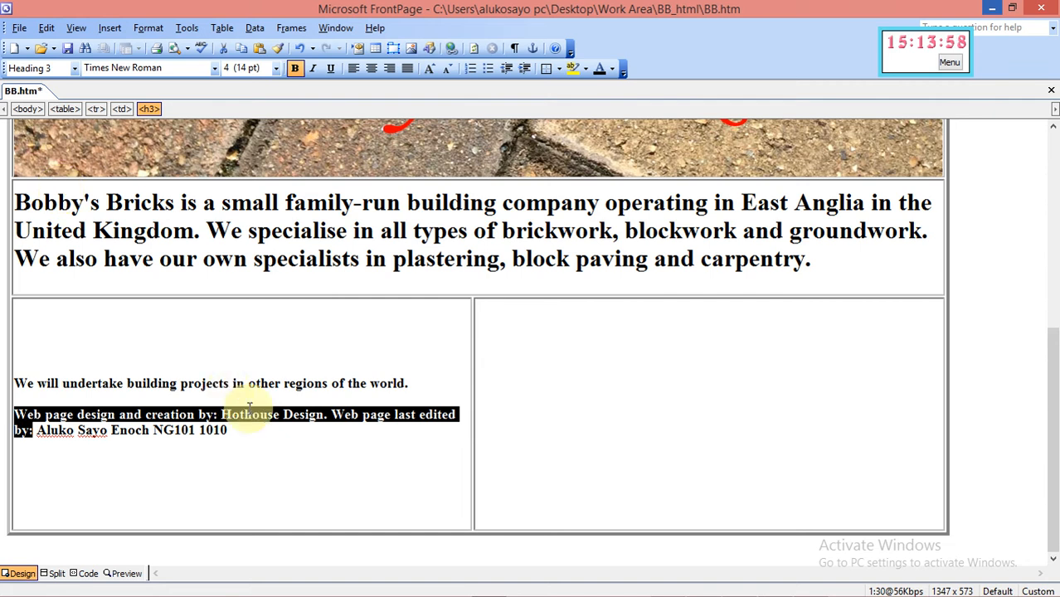
left_click(296, 441)
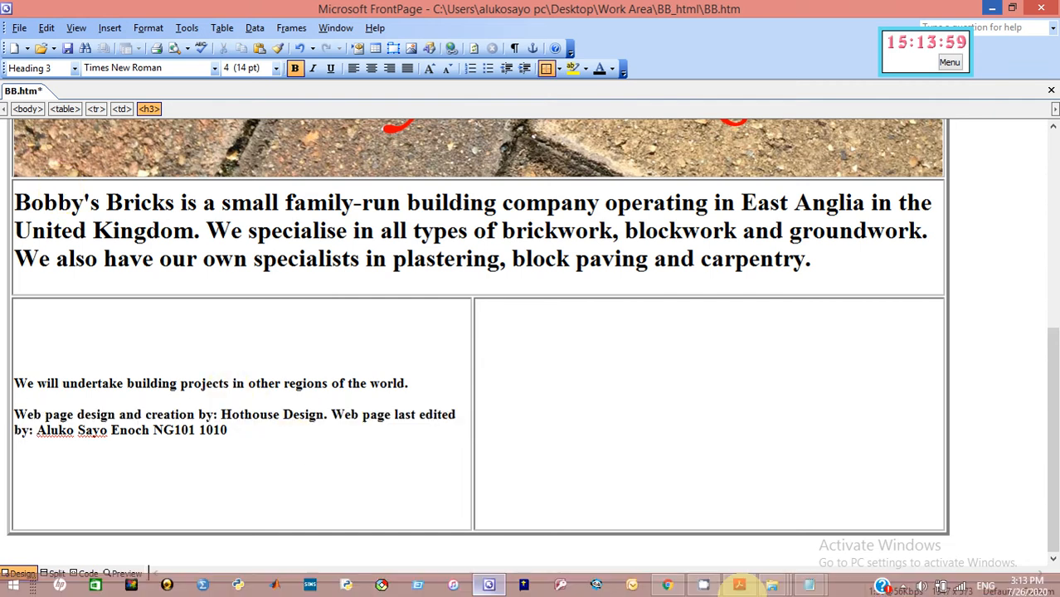
left_click(740, 587)
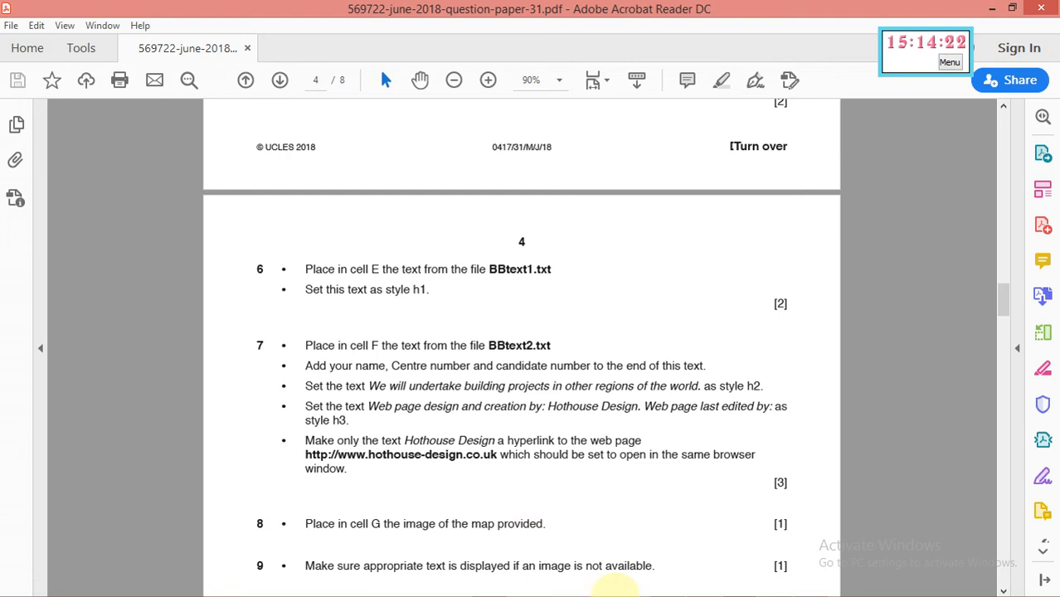
mouse_move(606, 592)
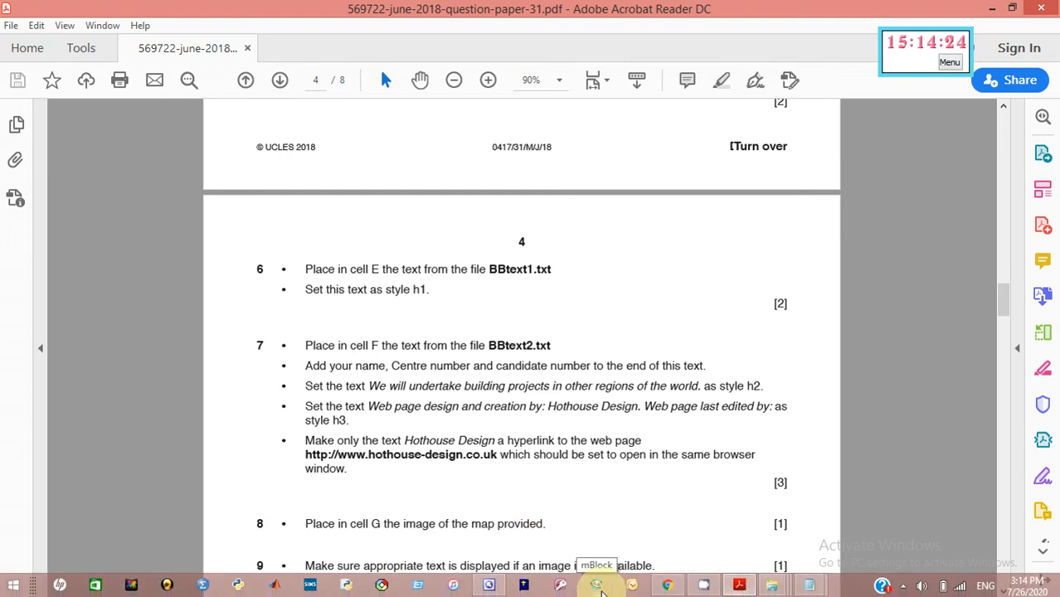
Select 'Hothouse Design' and start a hyperlink, checking the required address in the paper
left_click(489, 587)
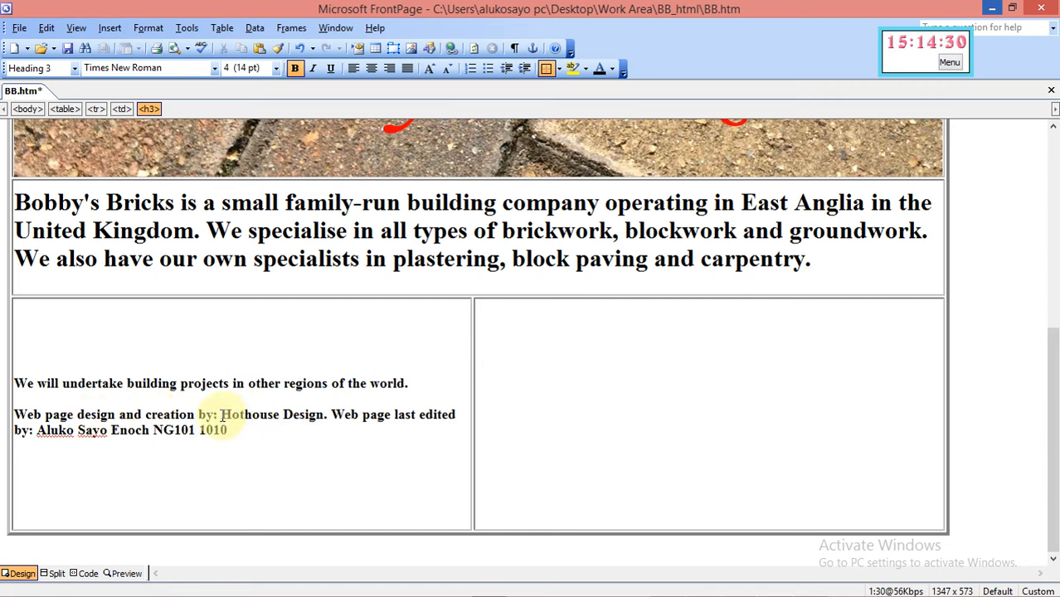
left_click_drag(221, 417, 318, 417)
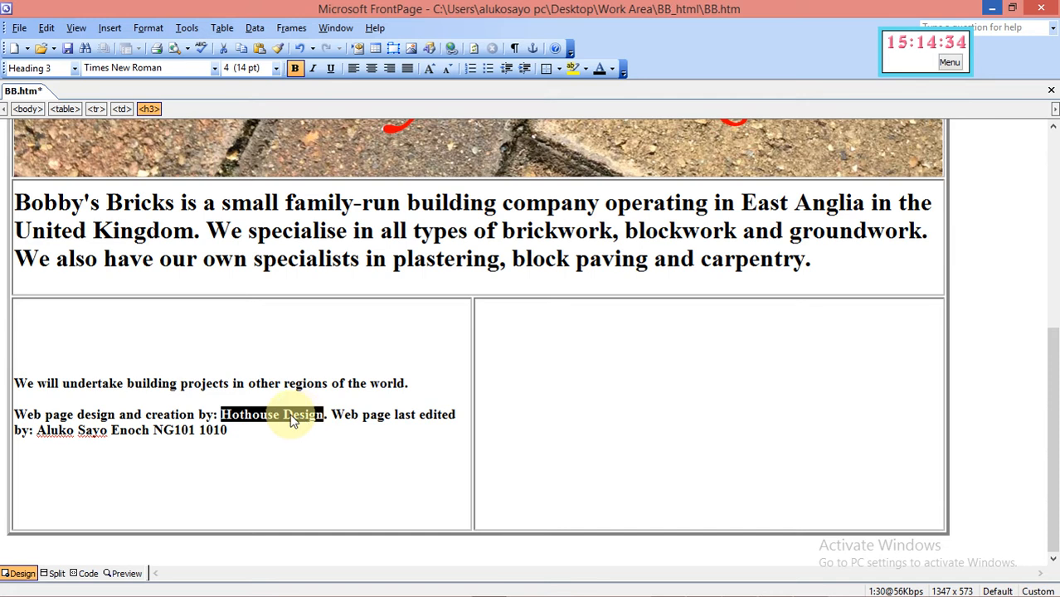
right_click(320, 417)
left_click(325, 405)
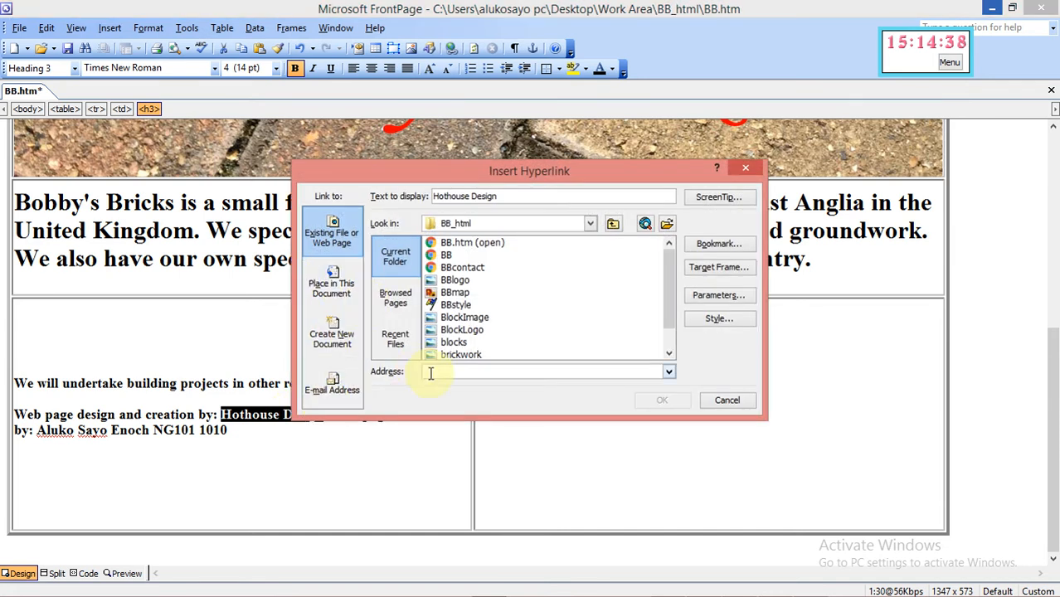
mouse_move(596, 585)
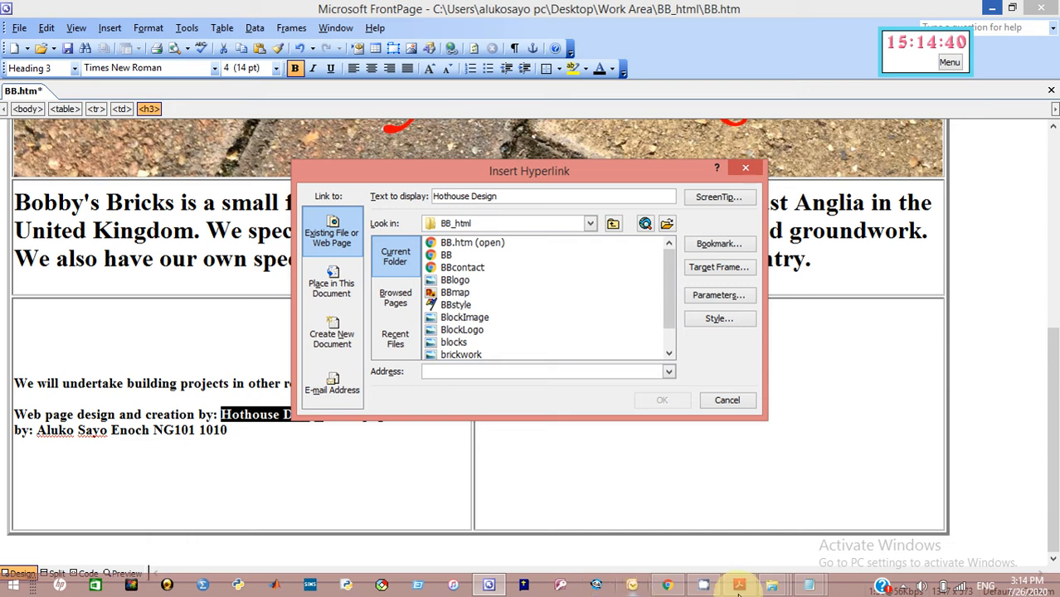
left_click(740, 589)
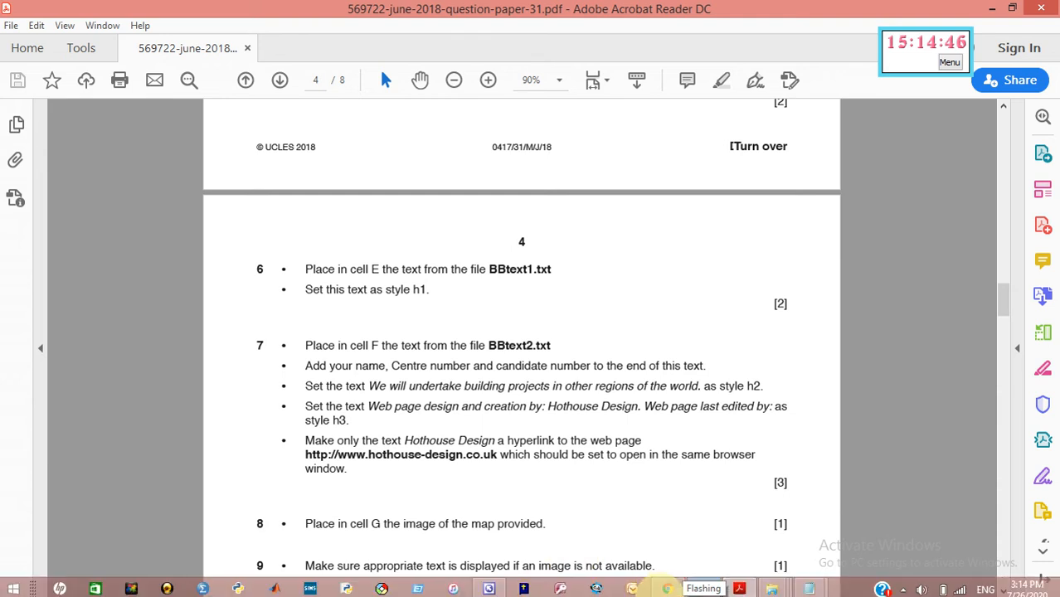
left_click(489, 586)
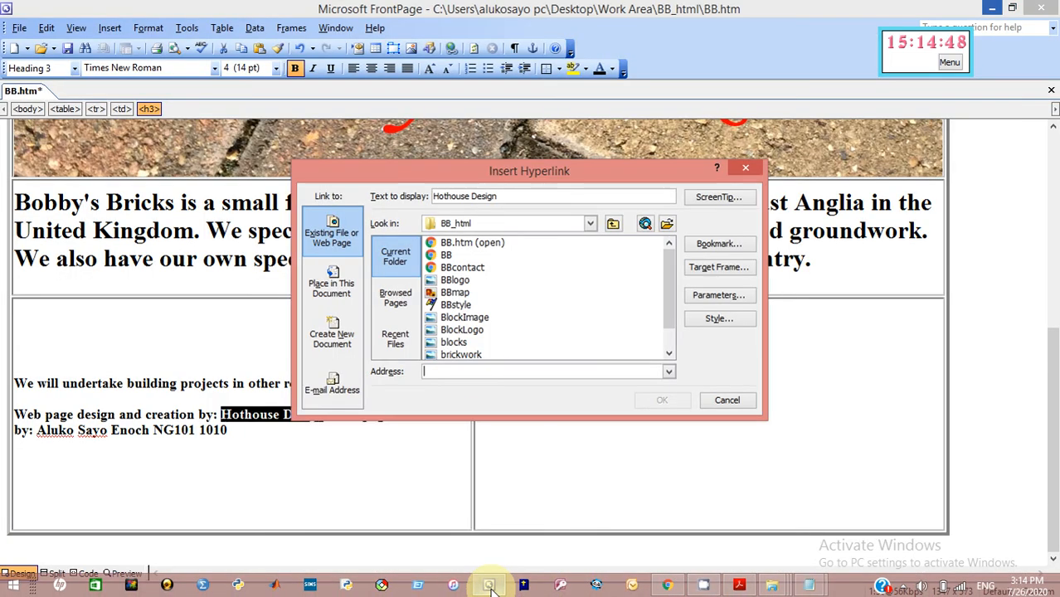
left_click(477, 371)
type("ww")
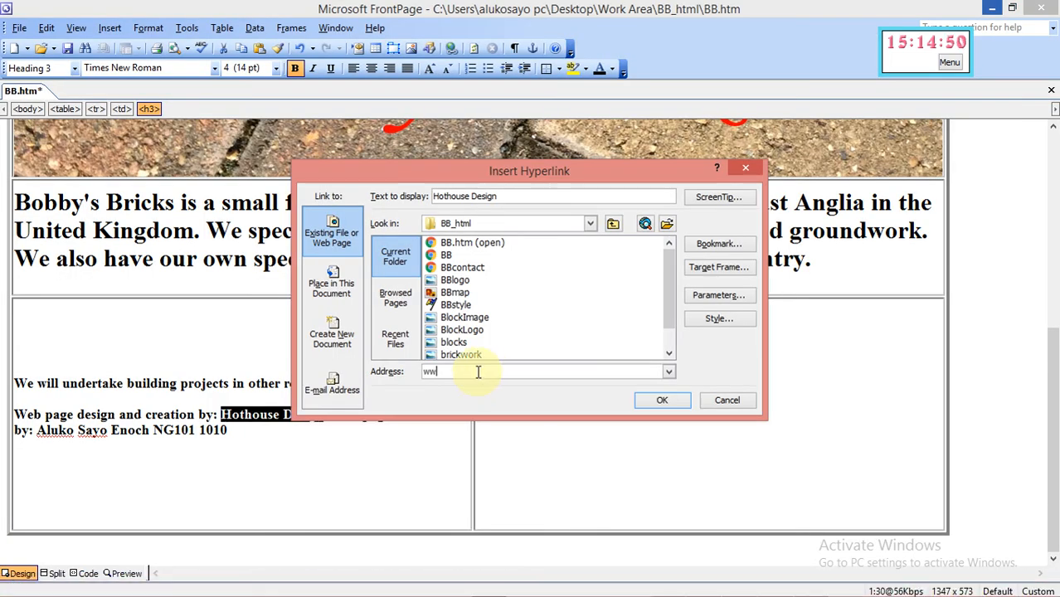
type("w.hothouse-design.co.uk")
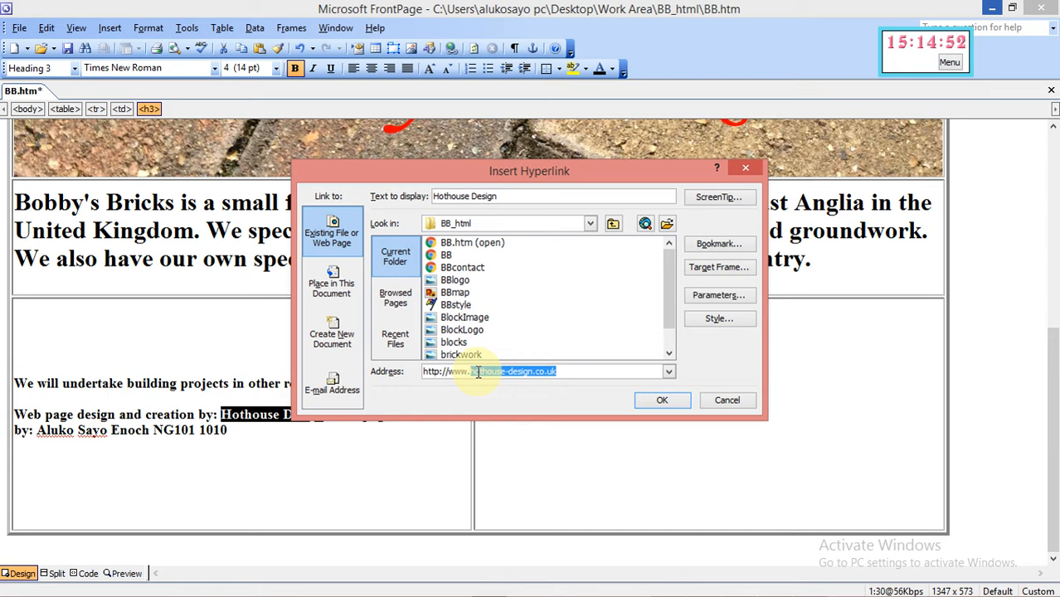
left_click(586, 376)
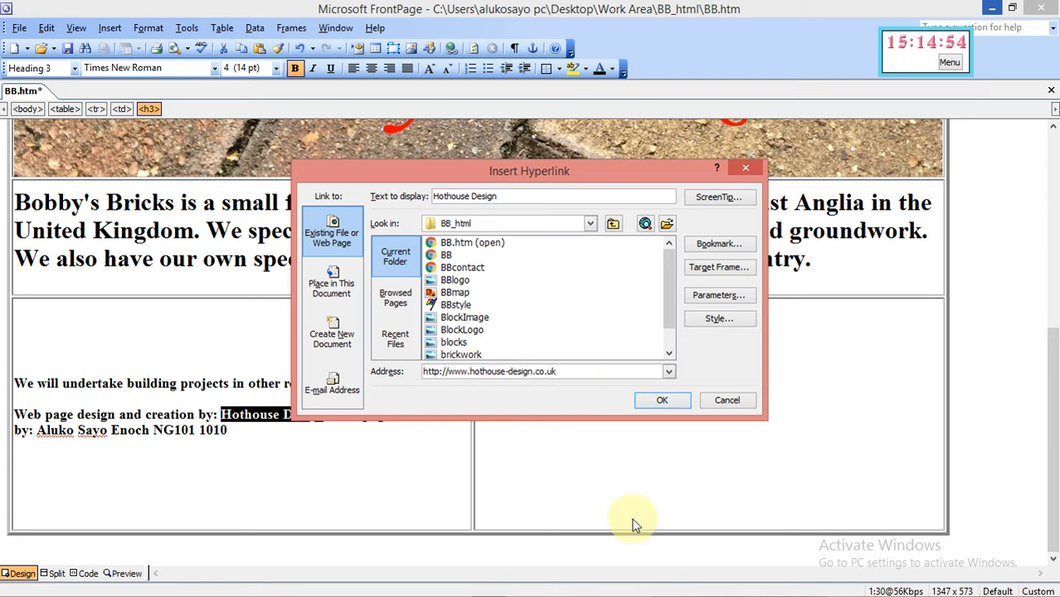
mouse_move(711, 591)
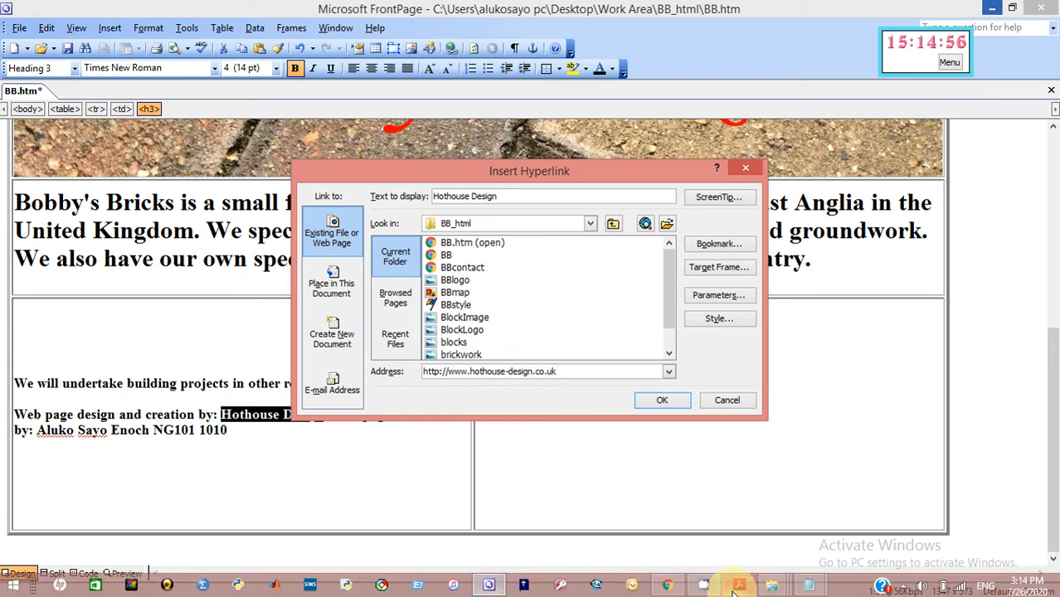
left_click(738, 586)
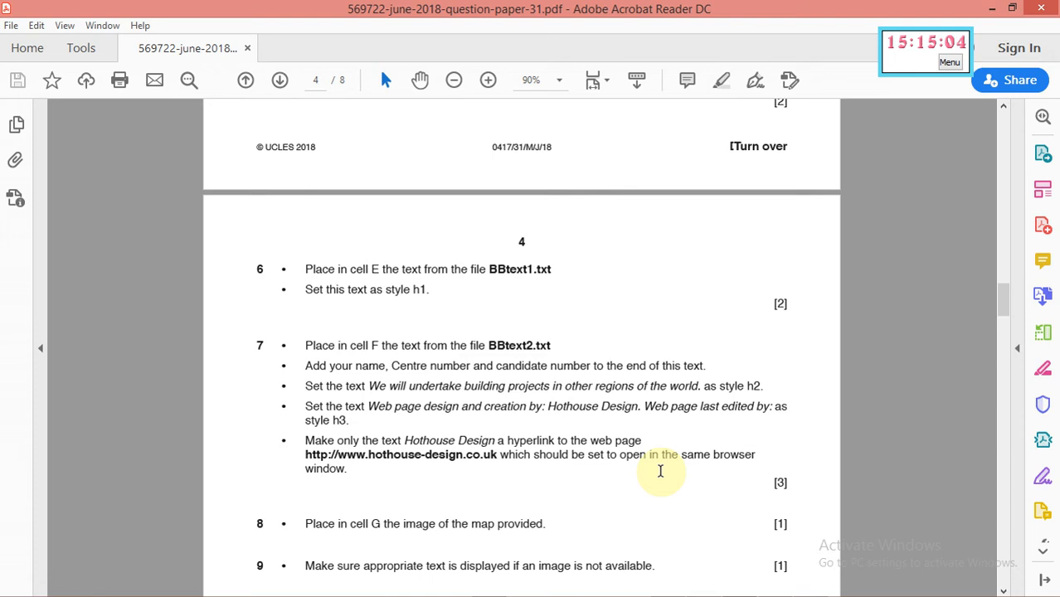
Set the link's target frame to Same Frame (_self) and confirm the hyperlink
mouse_move(718, 590)
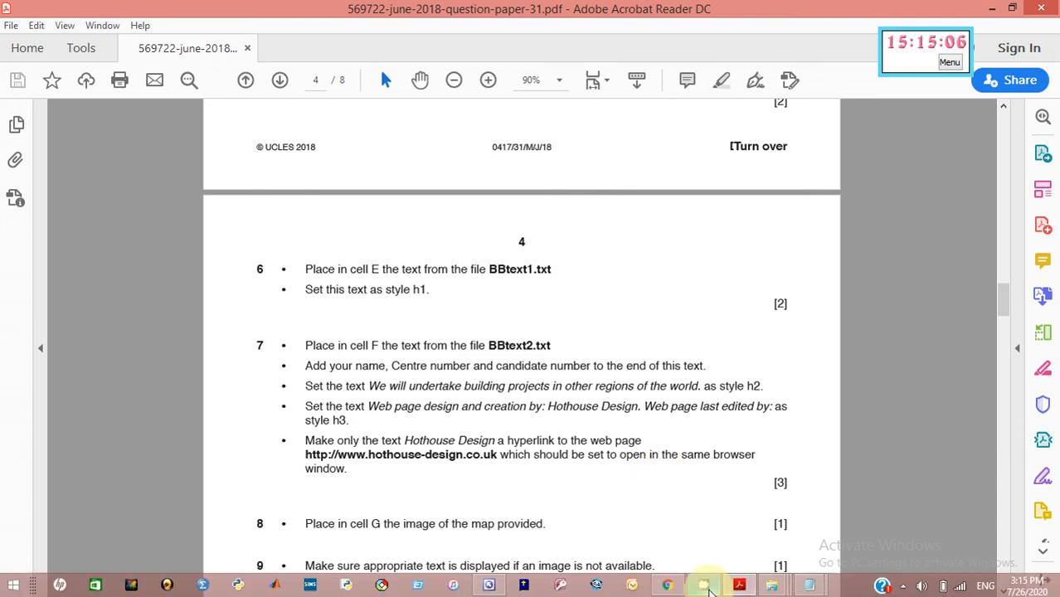
left_click(488, 585)
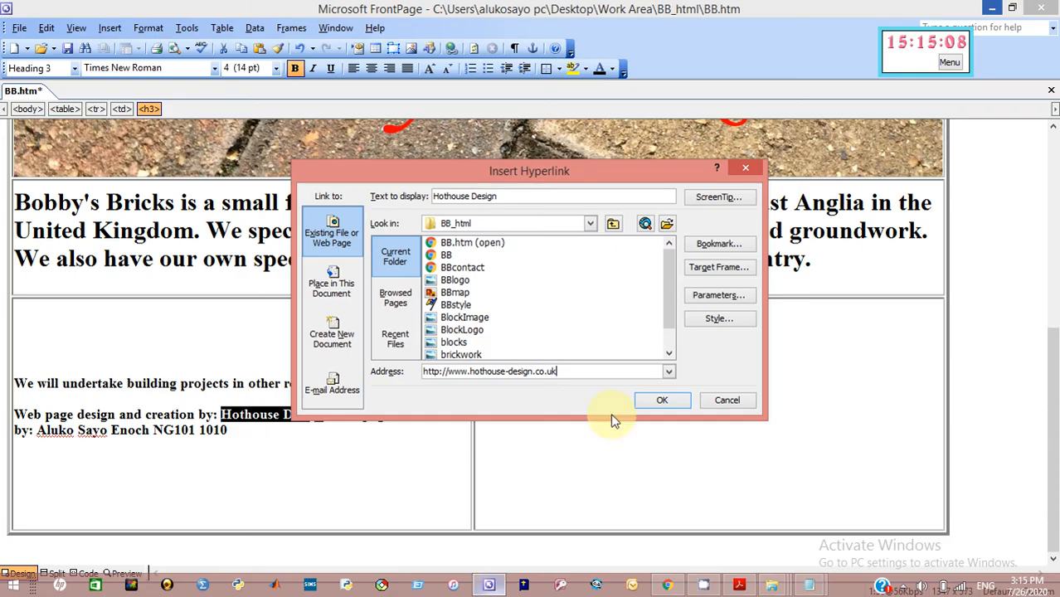
left_click(719, 267)
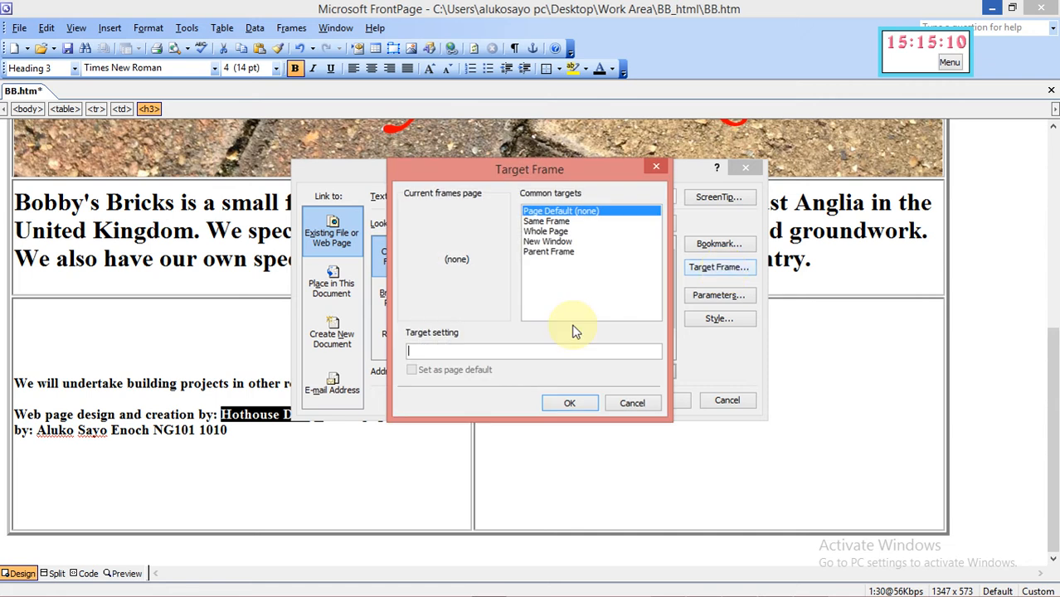
left_click(546, 222)
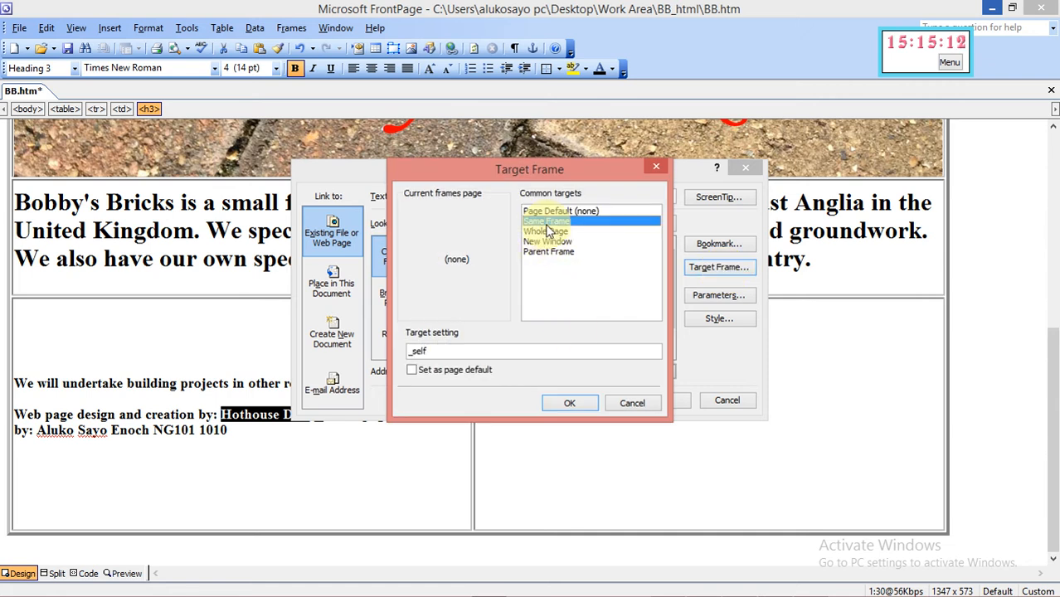
left_click(571, 403)
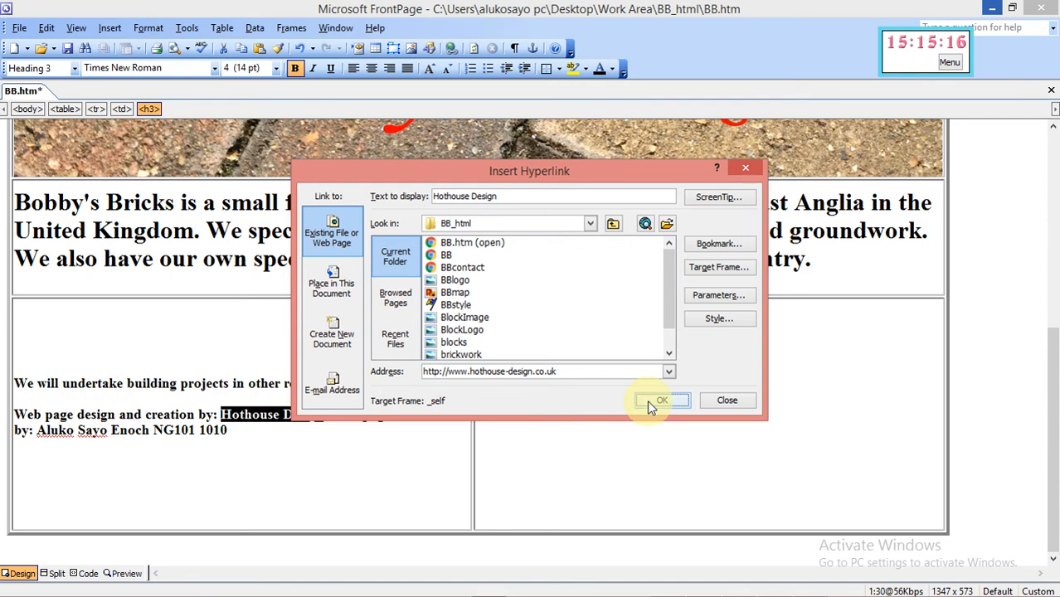
left_click(652, 402)
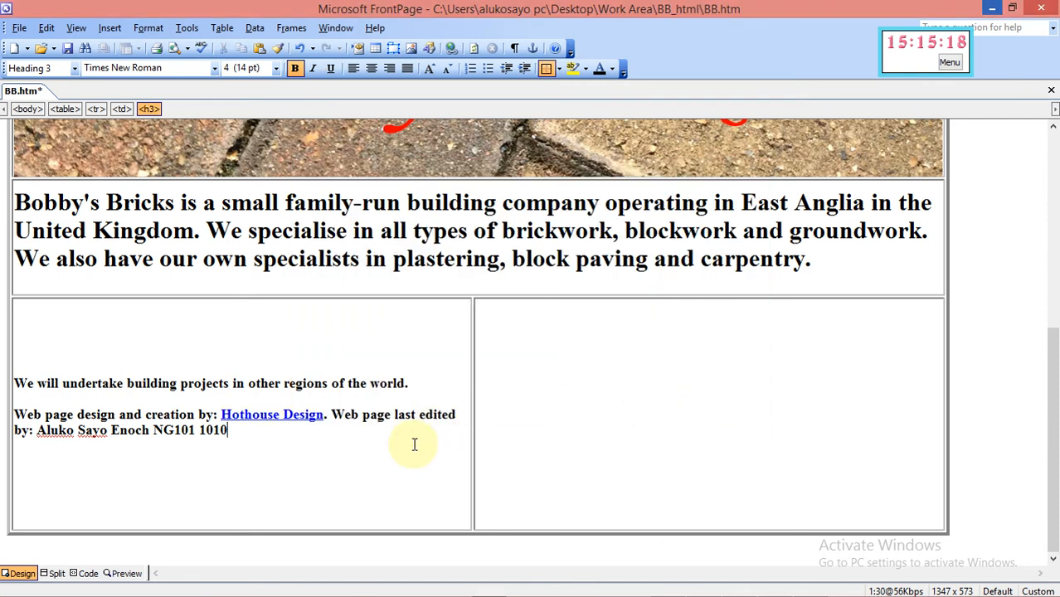
left_click(740, 586)
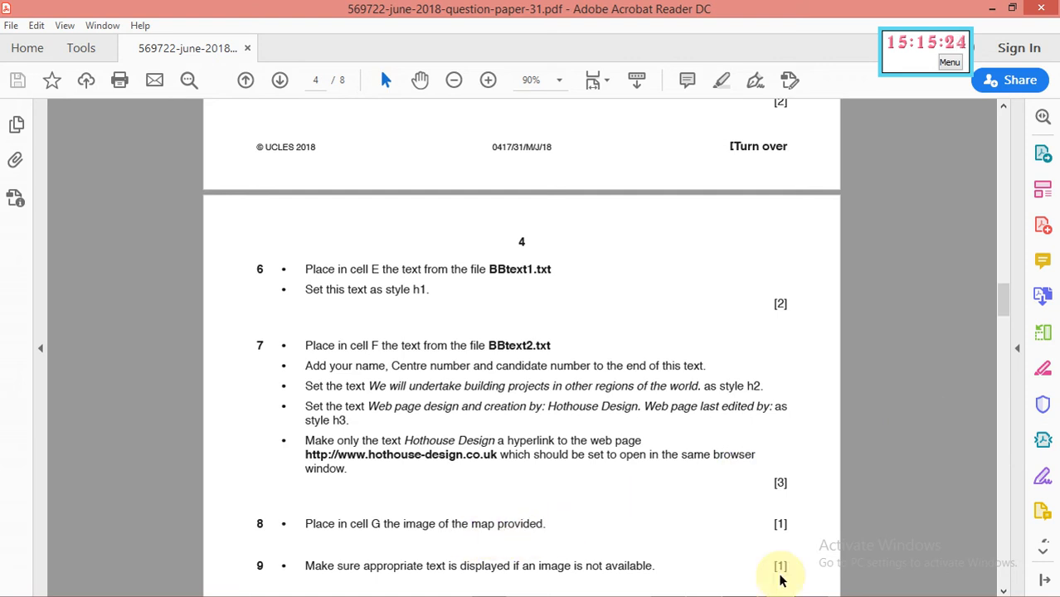
mouse_move(709, 588)
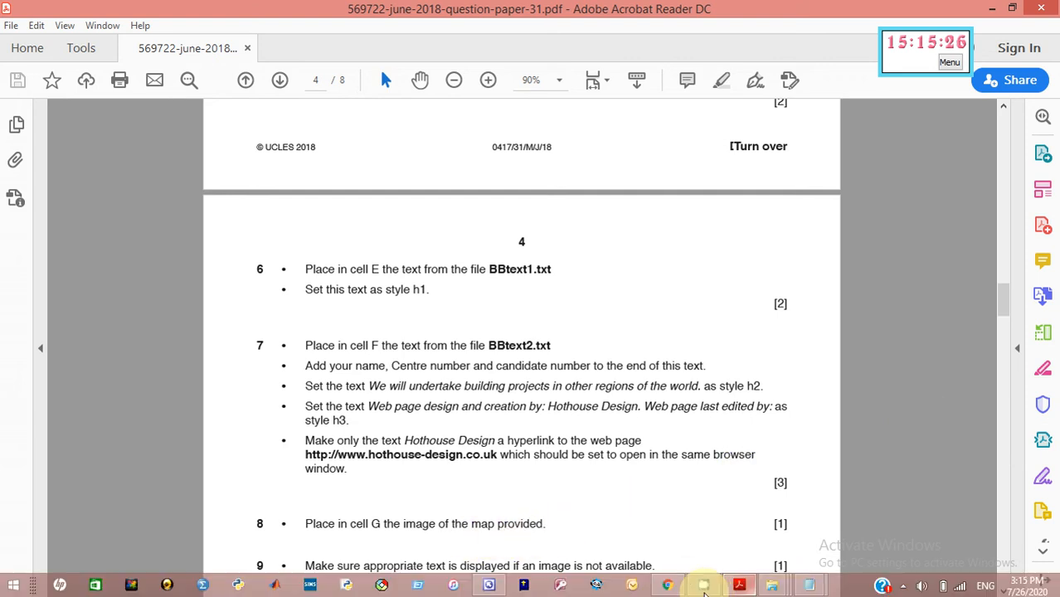
Insert the BBmap picture into the empty right cell, then view tasks 8–12 in the paper
left_click(489, 586)
left_click(484, 398)
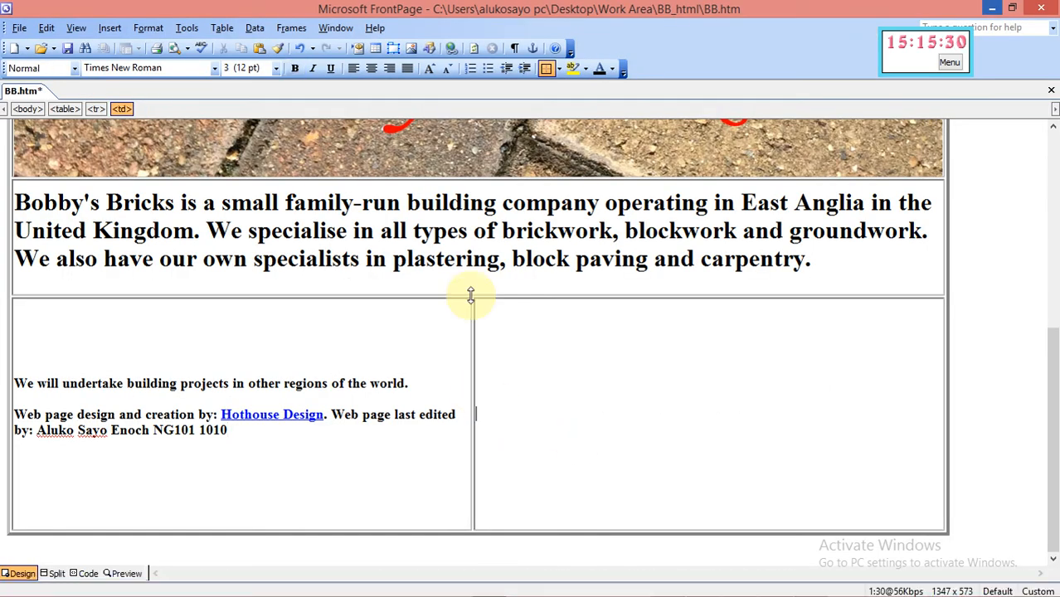
left_click(410, 47)
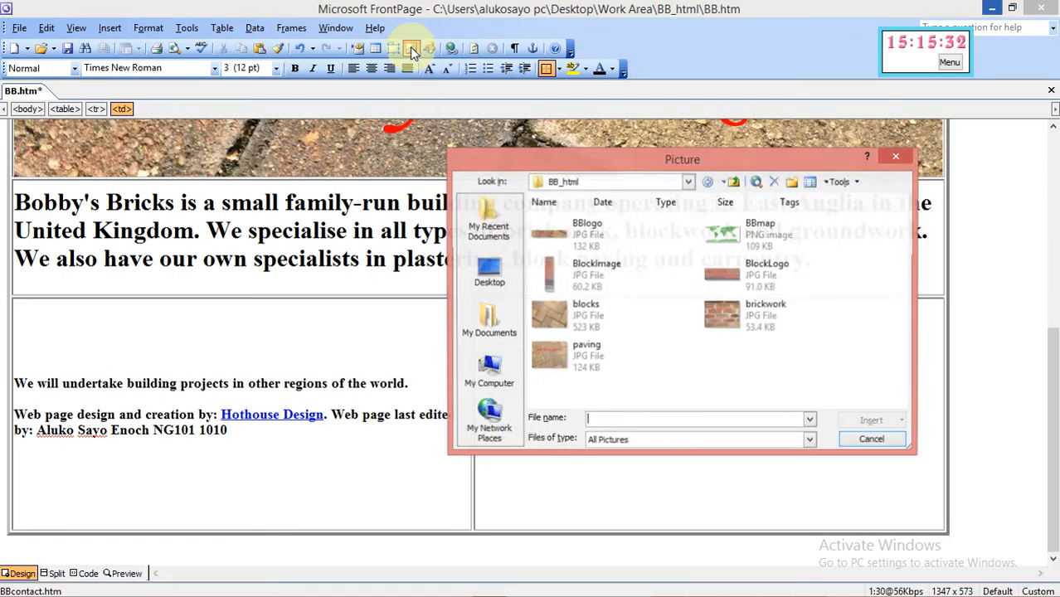
left_click(739, 231)
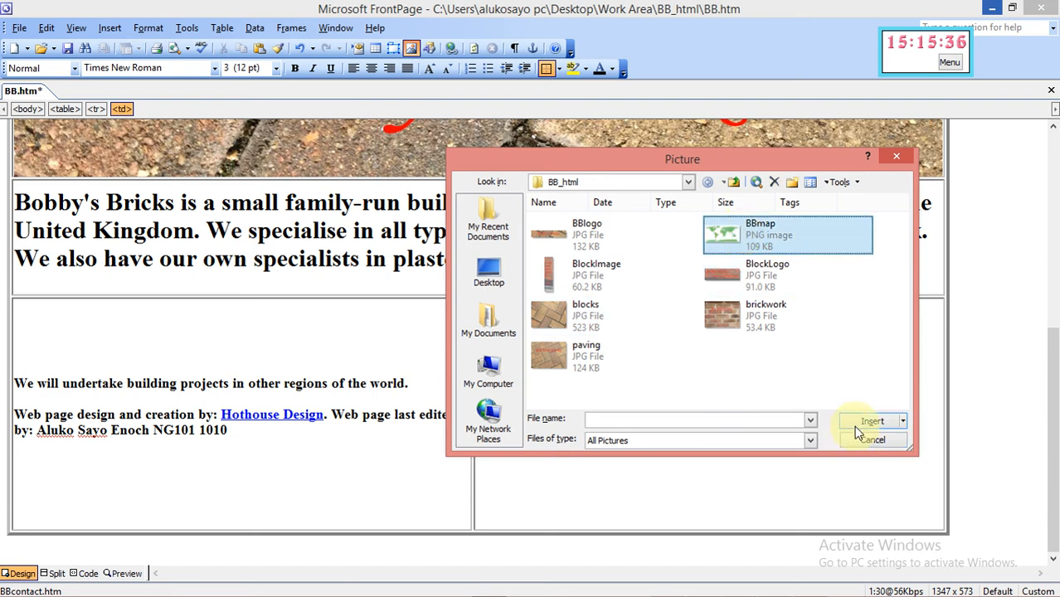
left_click(857, 425)
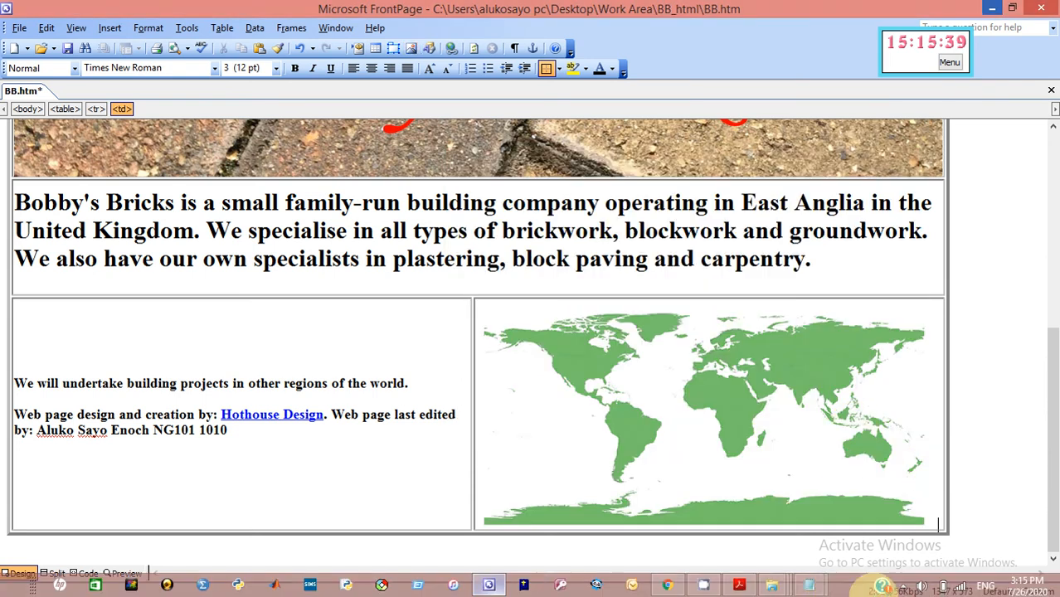
left_click(739, 586)
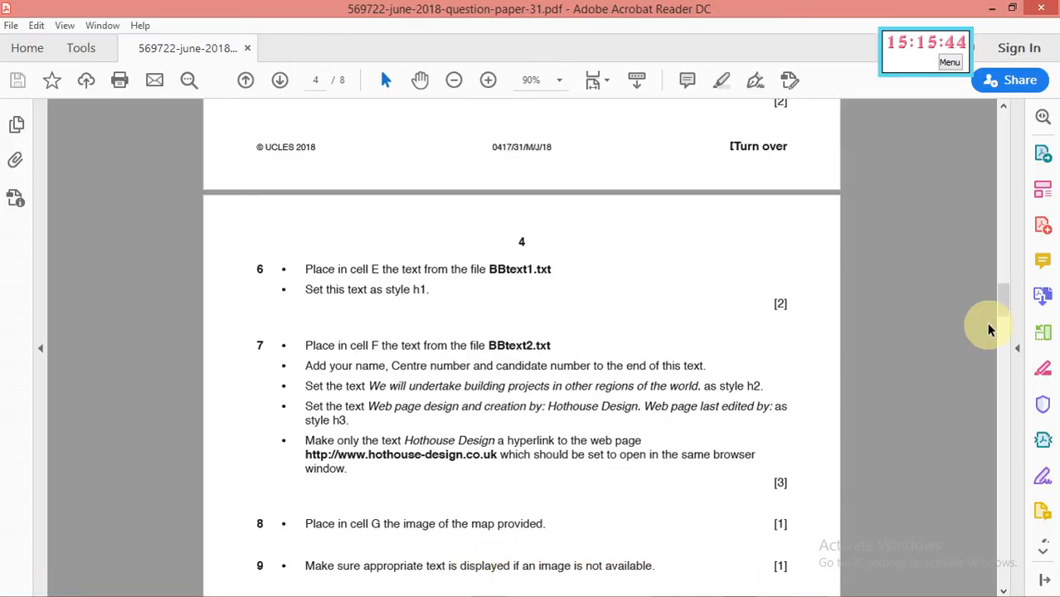
left_click_drag(1000, 312, 1000, 325)
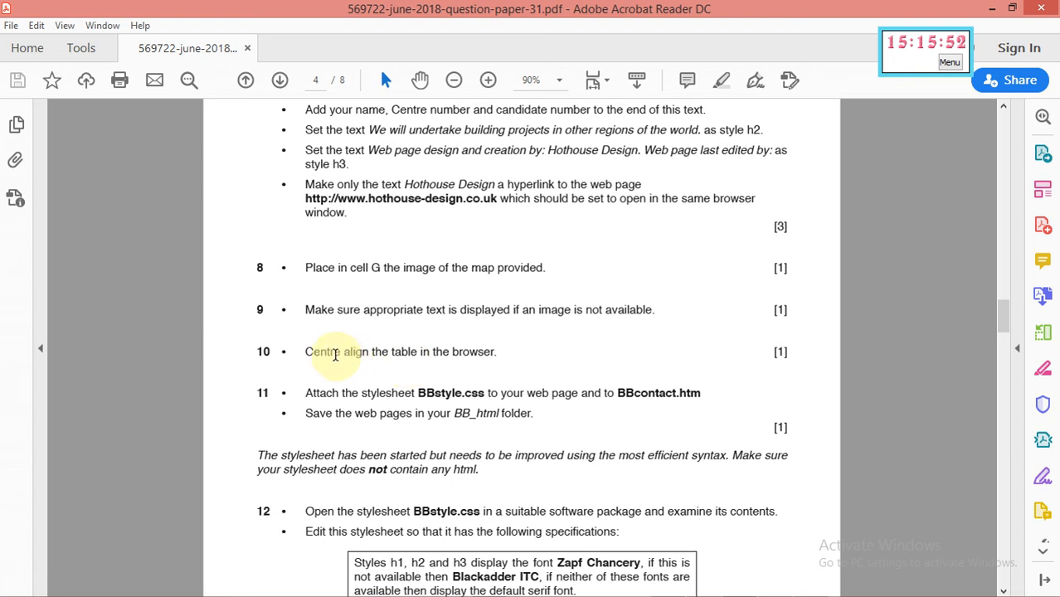
Set the table's alignment to Center in Table Properties, check the paper, and return to BB.htm
mouse_move(730, 594)
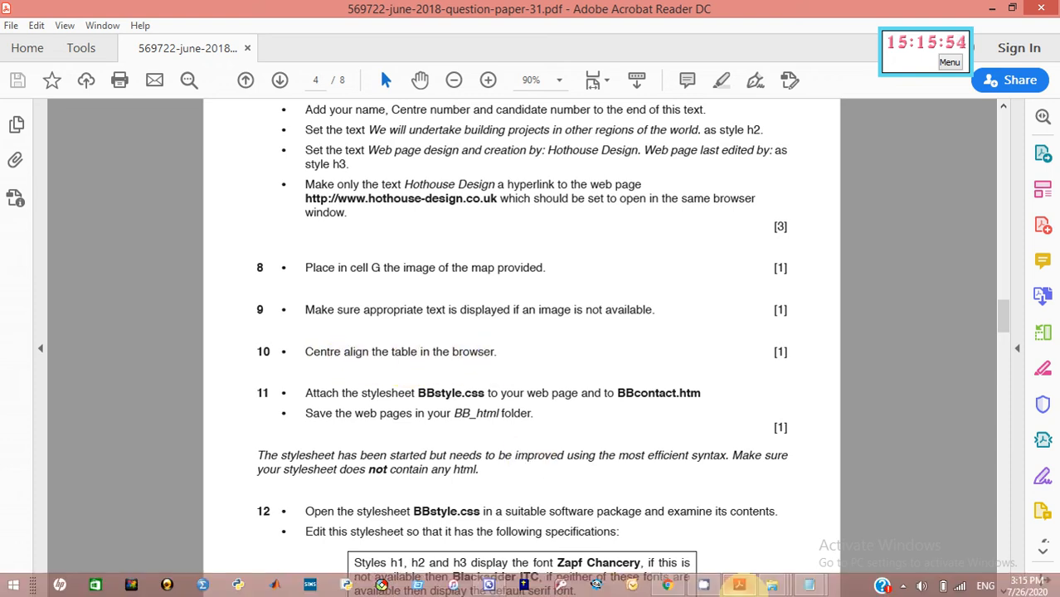
left_click(489, 586)
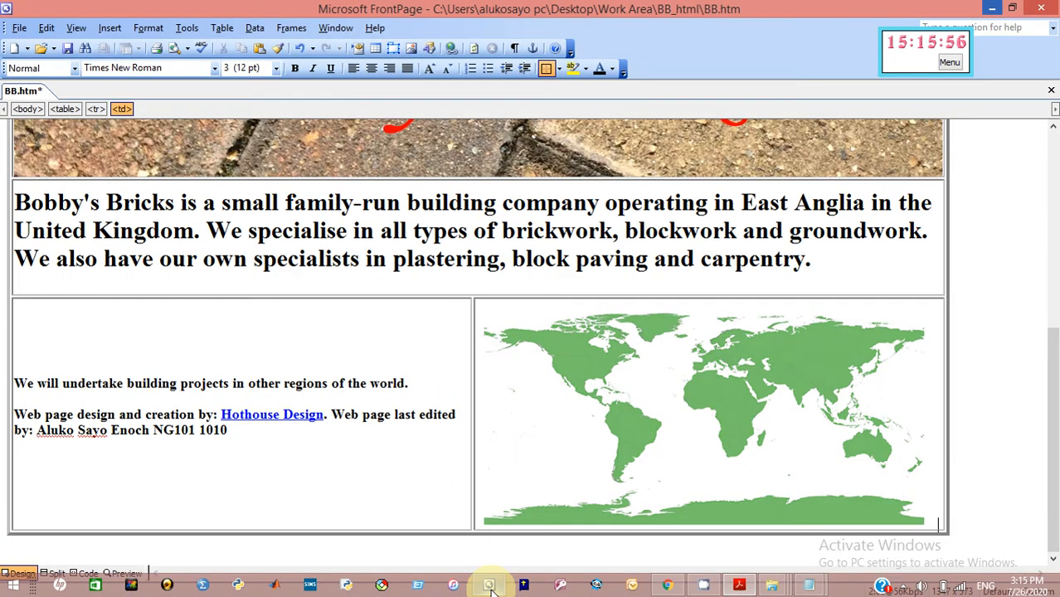
left_click(821, 261)
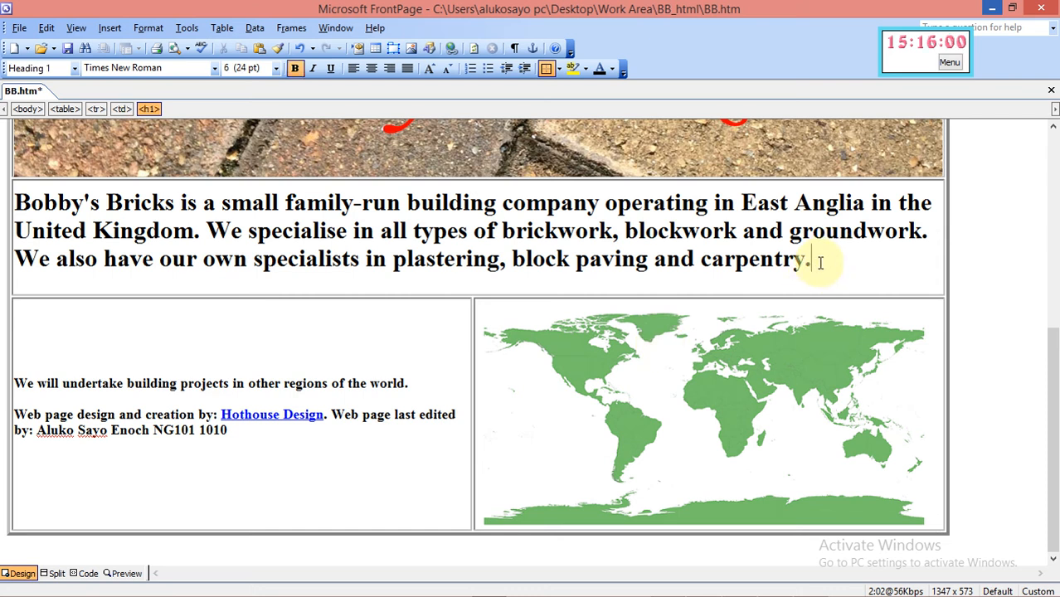
right_click(821, 263)
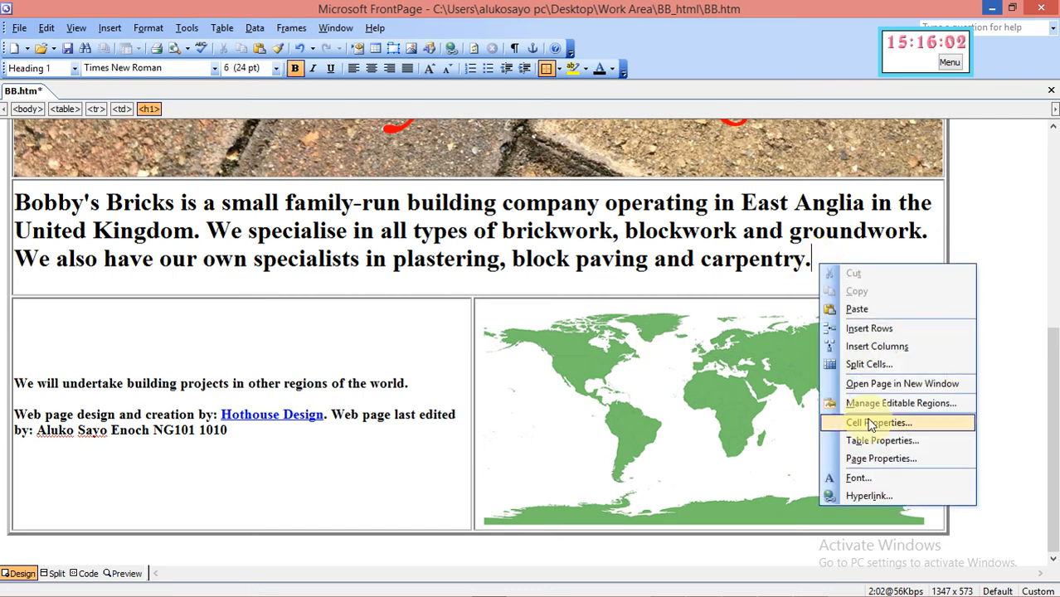
left_click(872, 448)
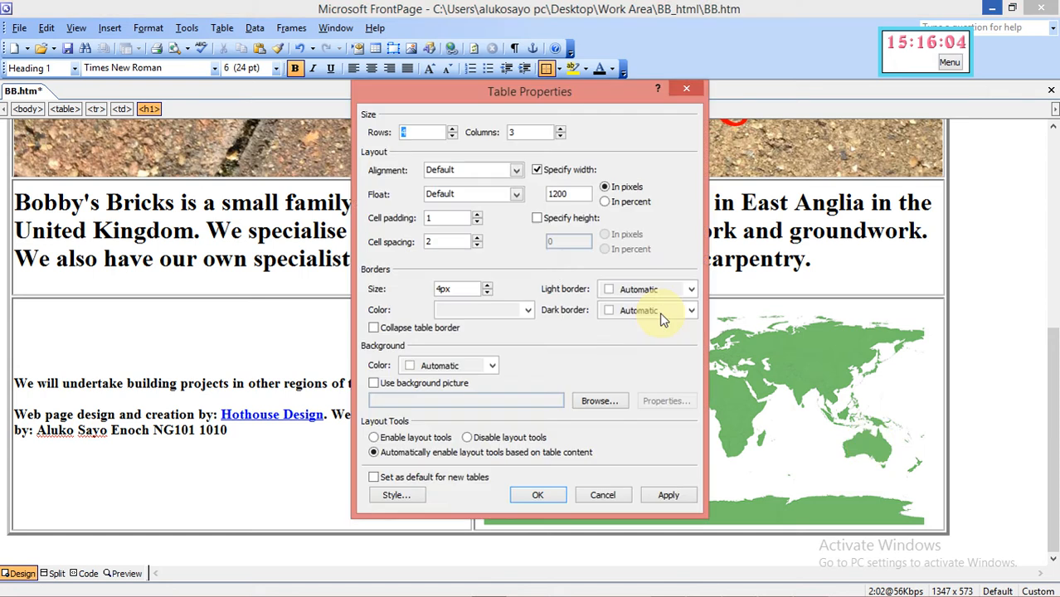
left_click(516, 171)
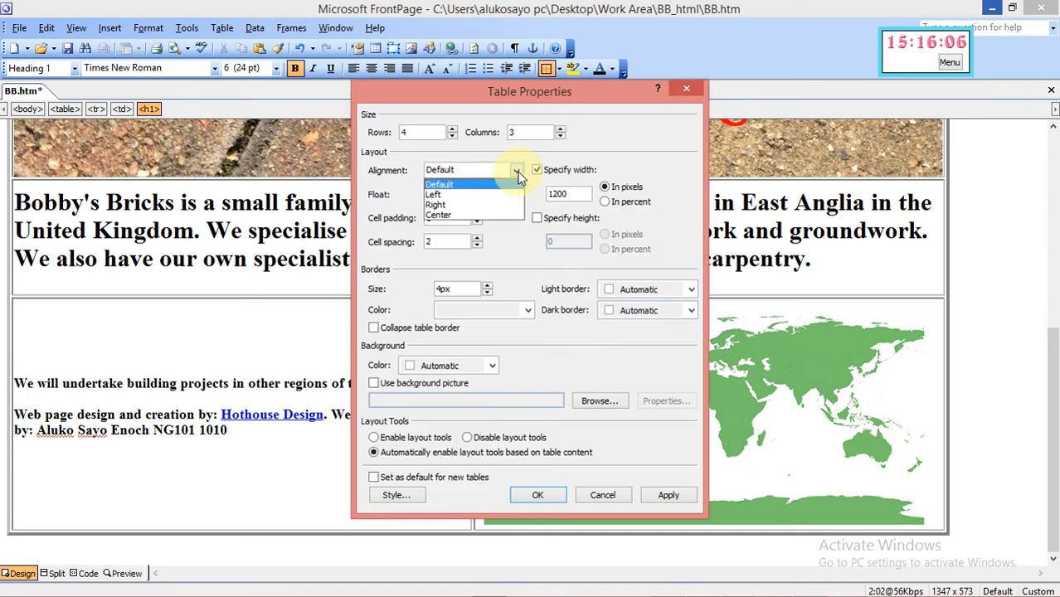
left_click(506, 217)
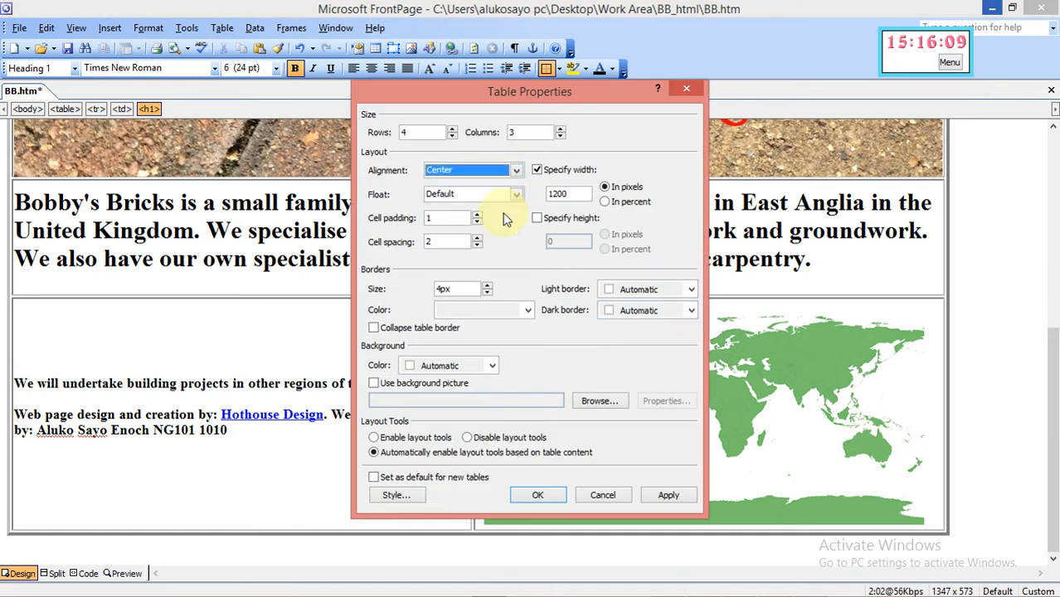
left_click(668, 496)
left_click(556, 499)
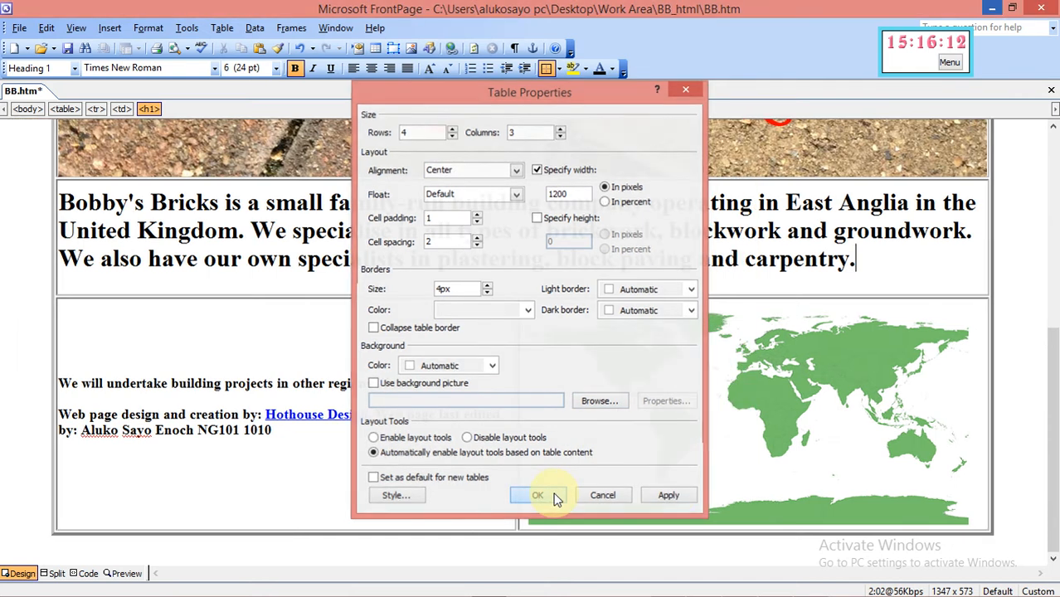
left_click(738, 587)
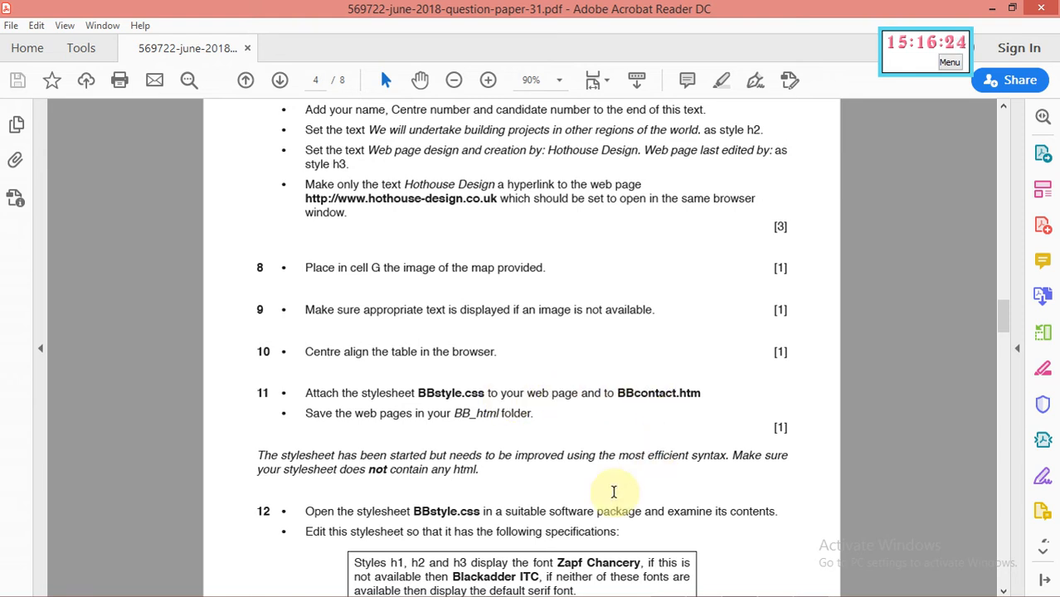
mouse_move(633, 585)
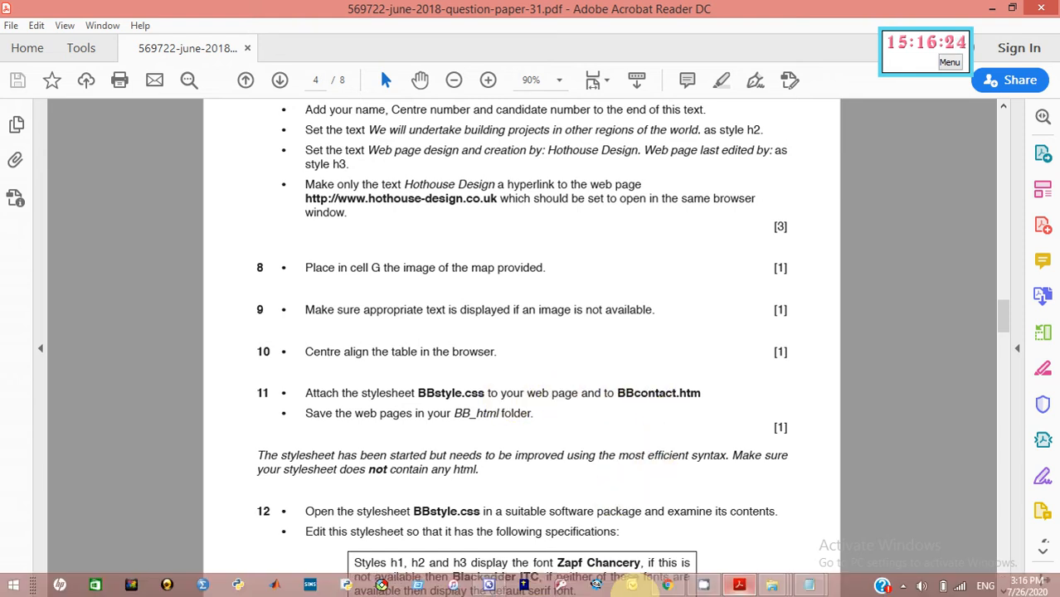
left_click(491, 586)
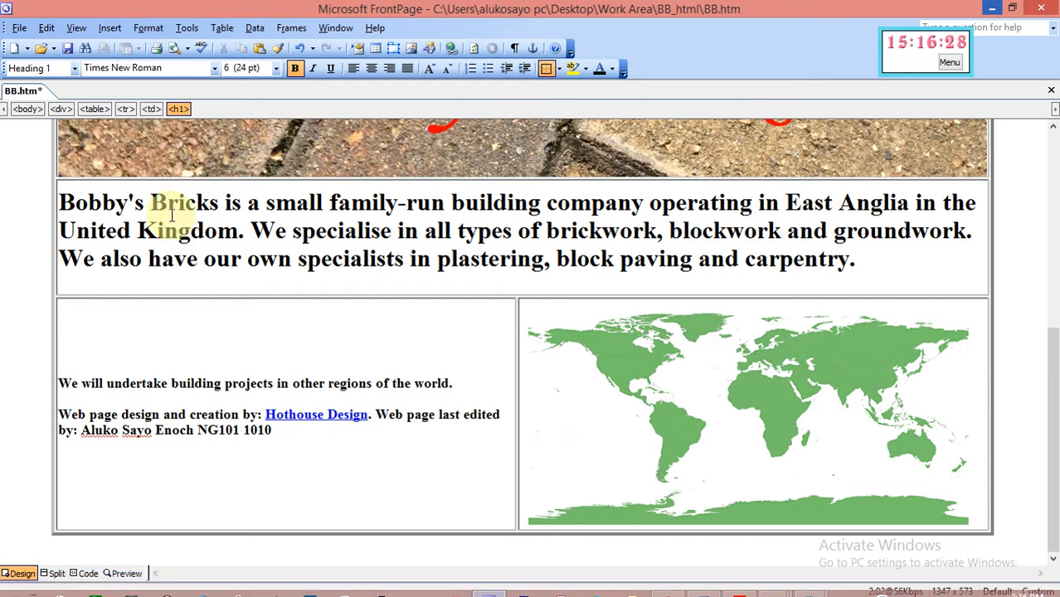
Link BBstyle.css from the desktop's Work Area folder to BB.htm via Style Sheet Links
left_click(148, 28)
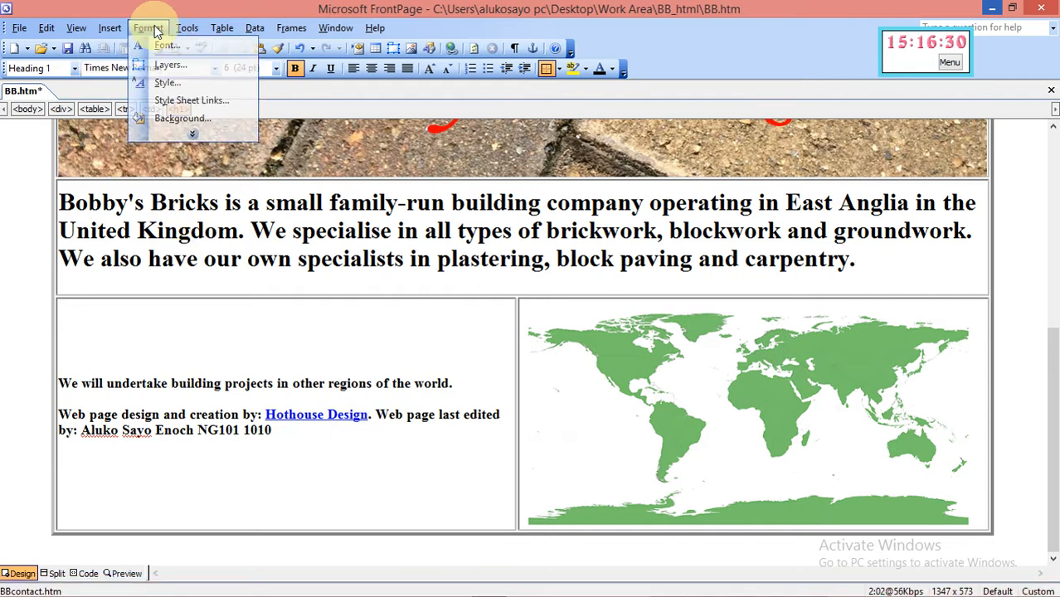
left_click(191, 101)
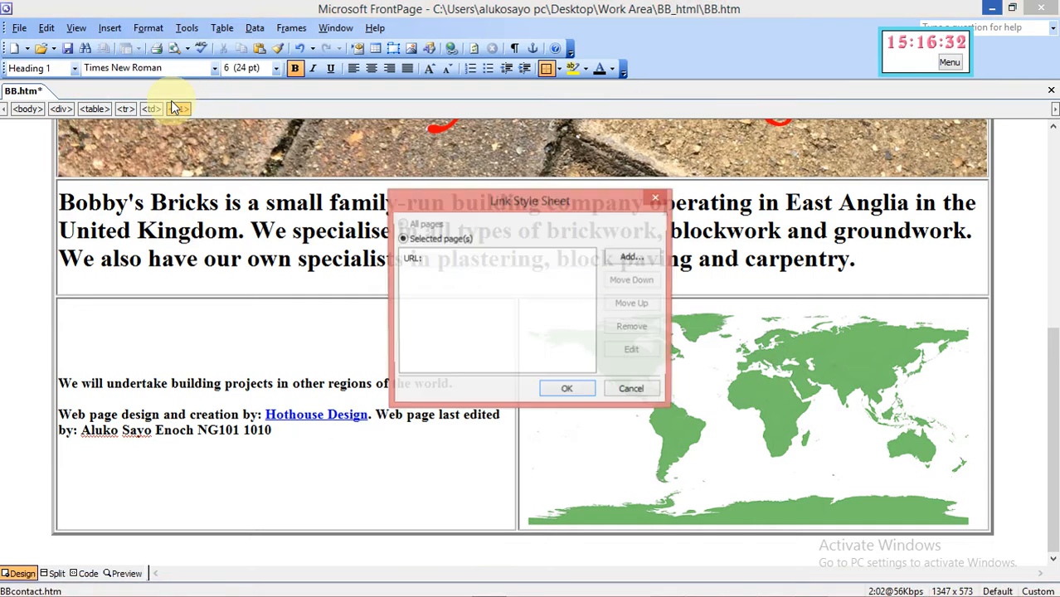
left_click(622, 259)
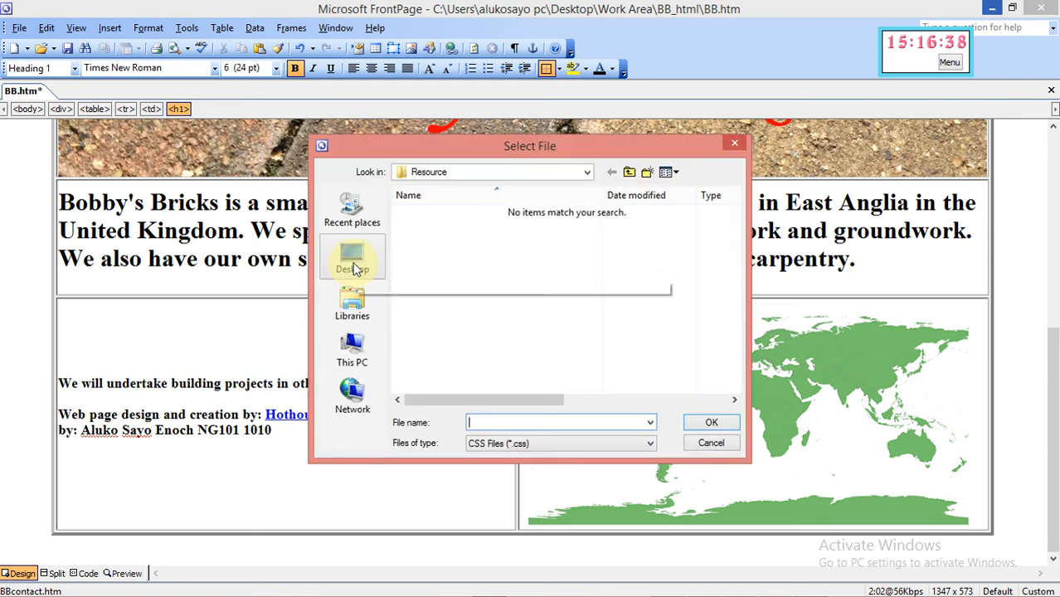
left_click(352, 263)
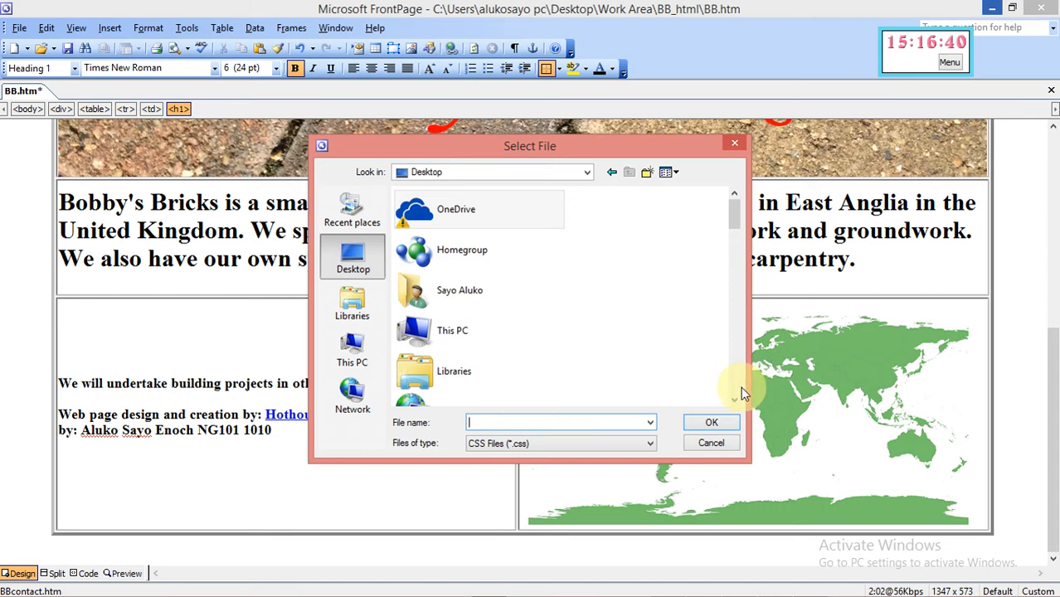
left_click_drag(736, 404, 737, 404)
double_click(463, 389)
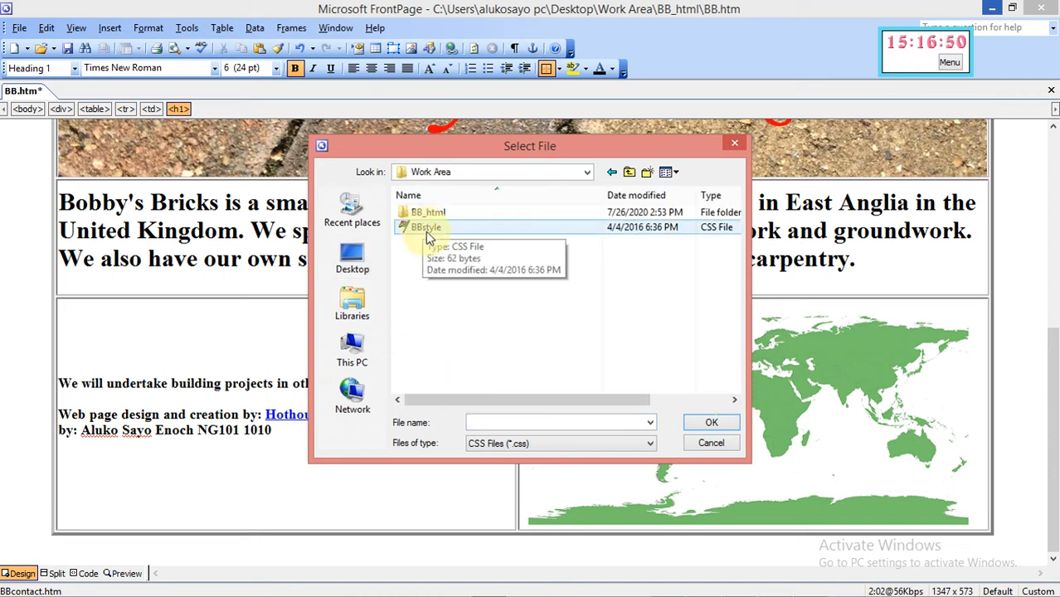
left_click(426, 232)
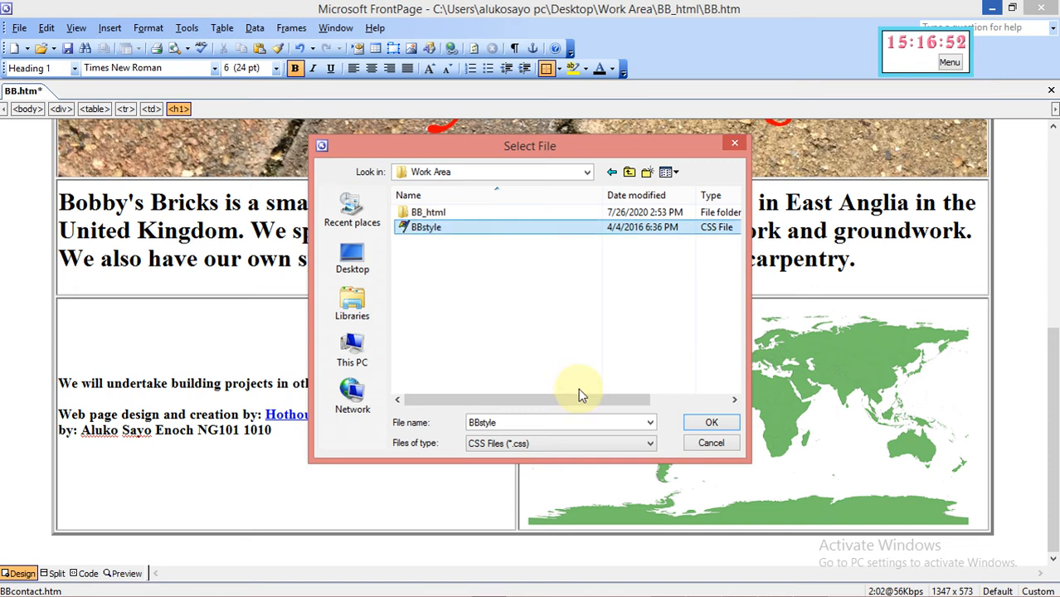
left_click(711, 425)
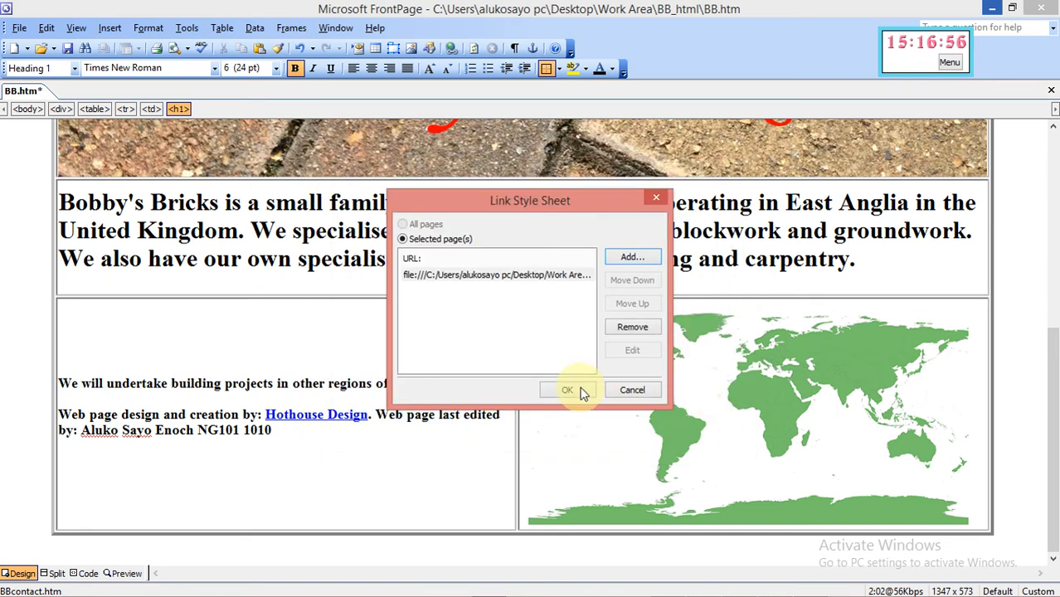
left_click(581, 392)
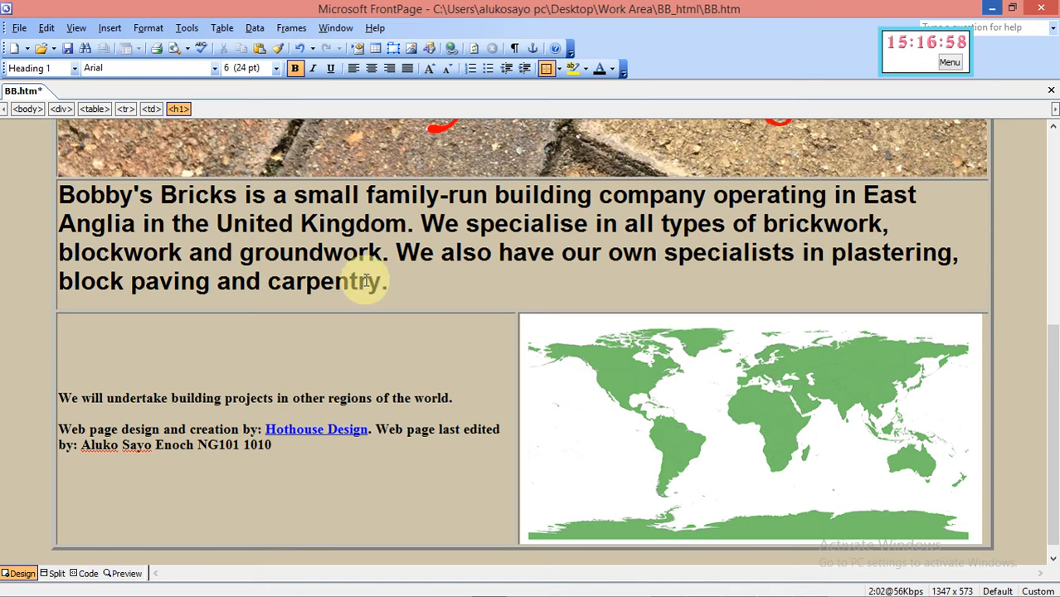
mouse_move(811, 593)
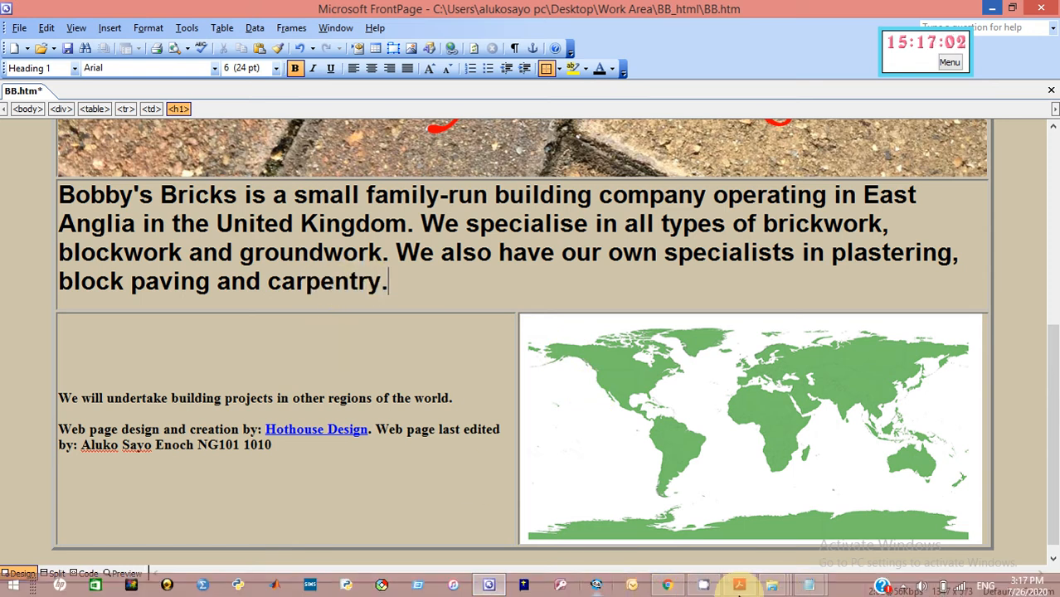
left_click(738, 585)
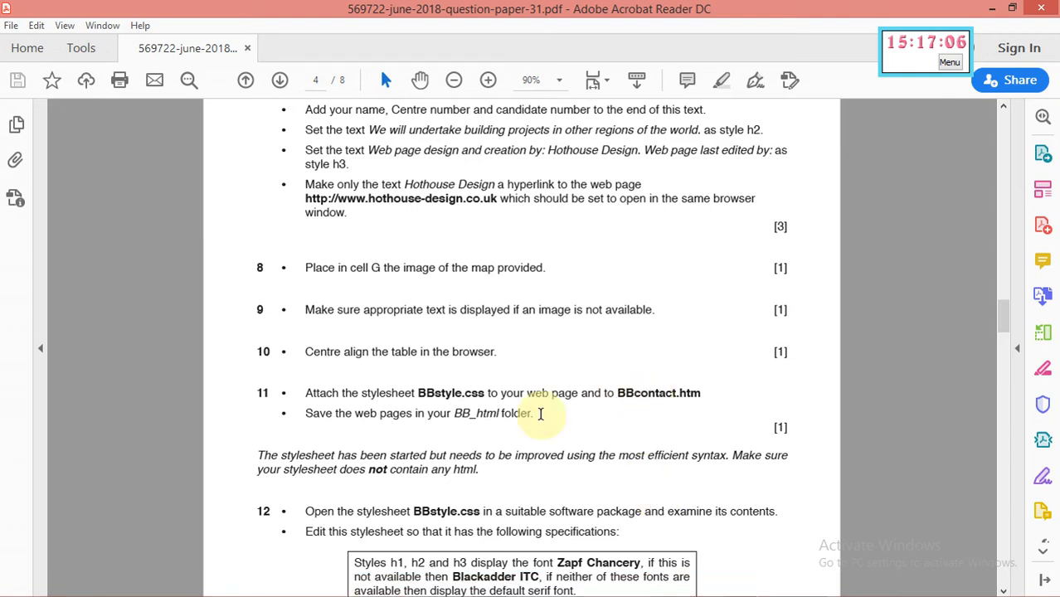
mouse_move(729, 589)
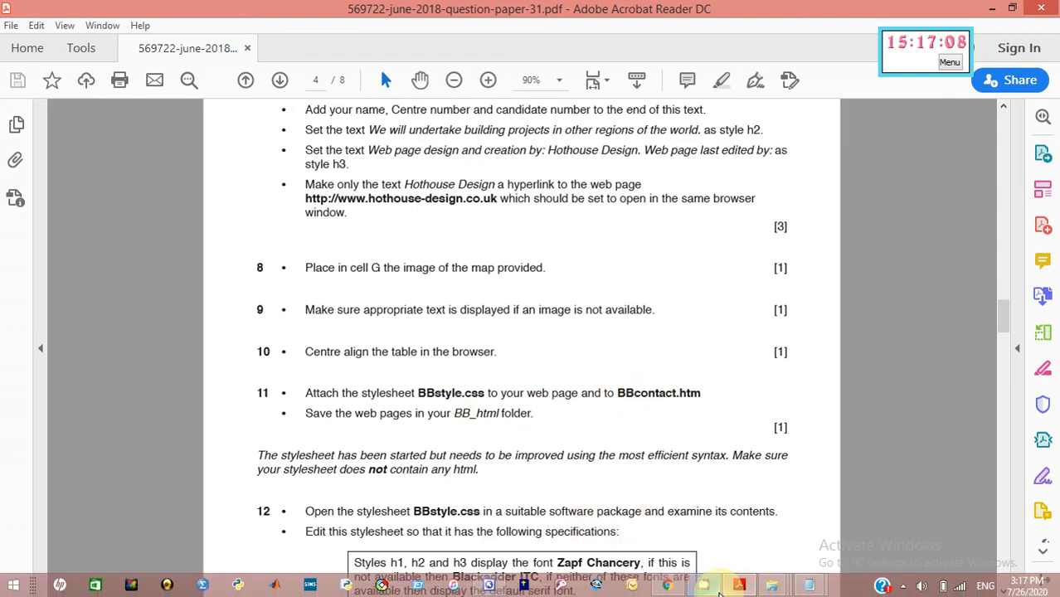
left_click(485, 586)
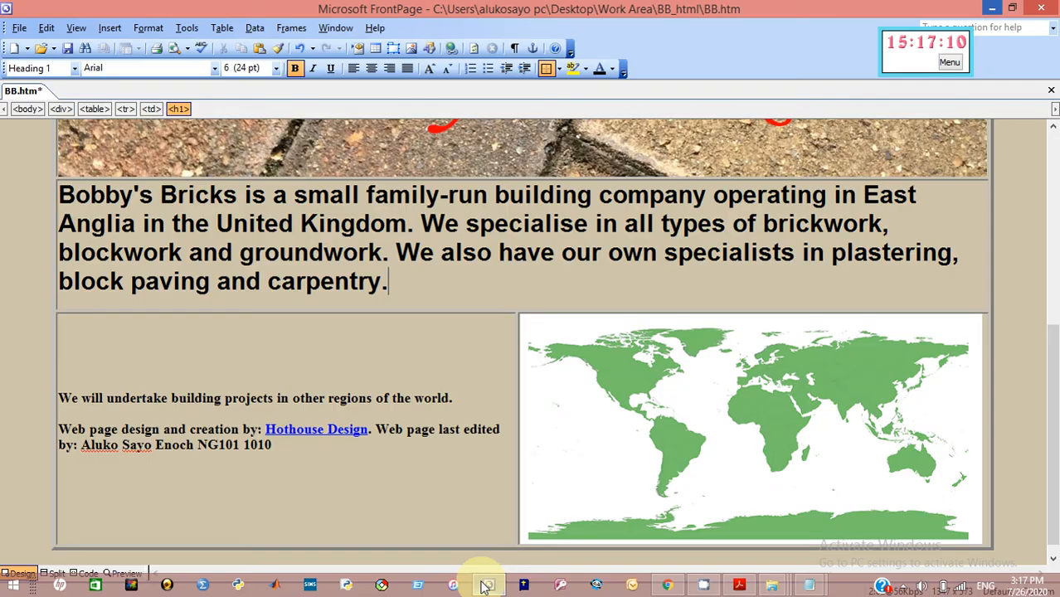
Open BBcontact.htm from Desktop > Work Area > BB_html
left_click(19, 28)
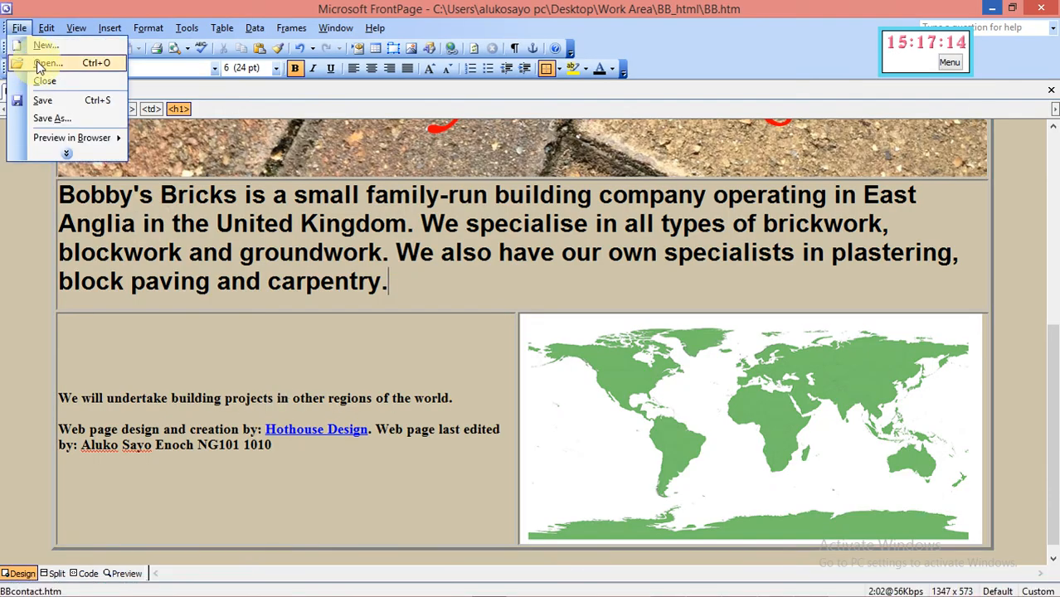
left_click(37, 61)
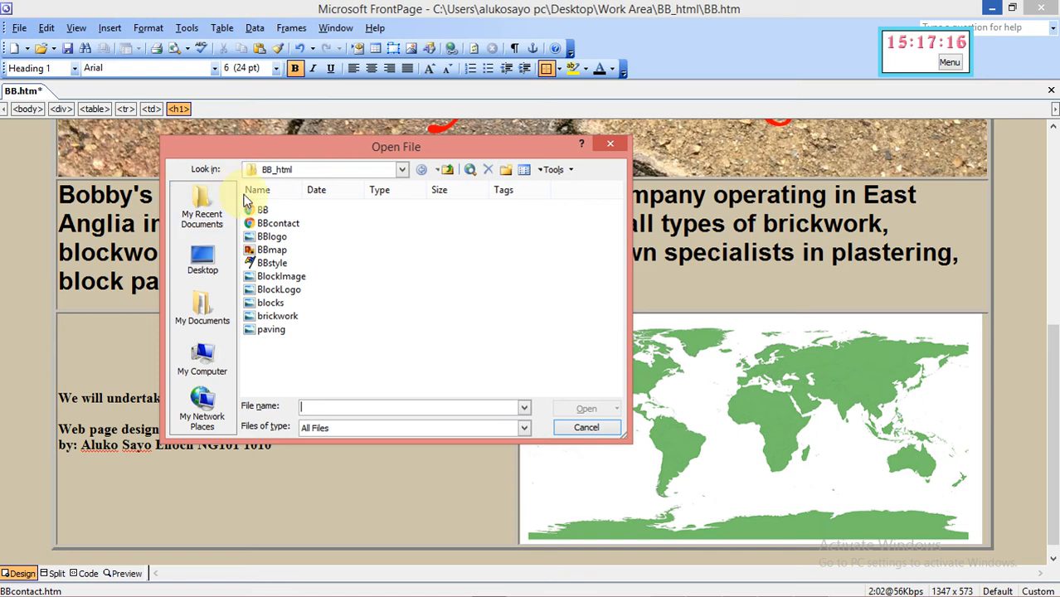
left_click(213, 272)
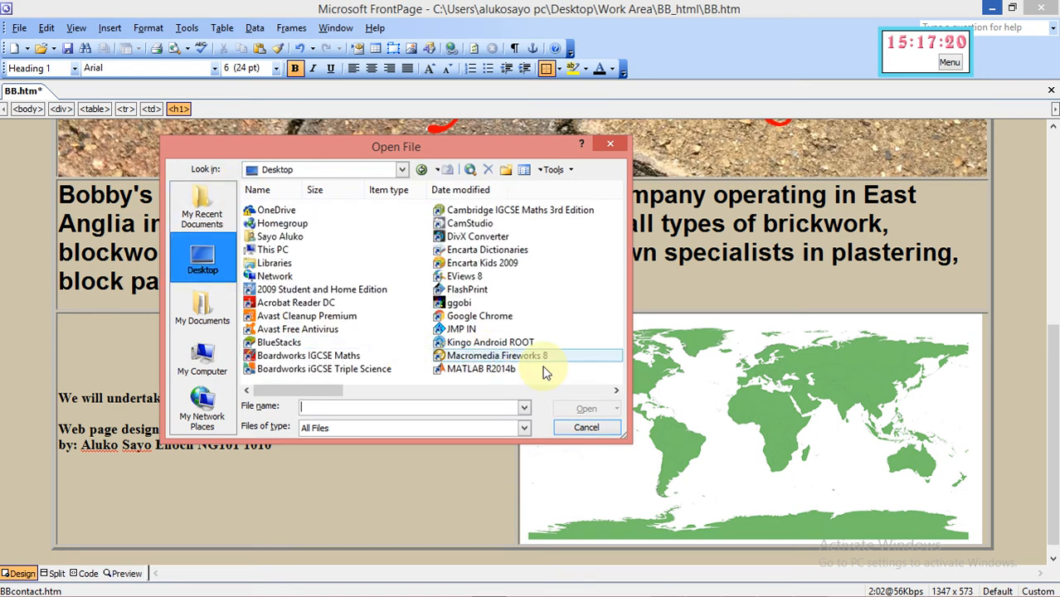
left_click(615, 391)
left_click(616, 390)
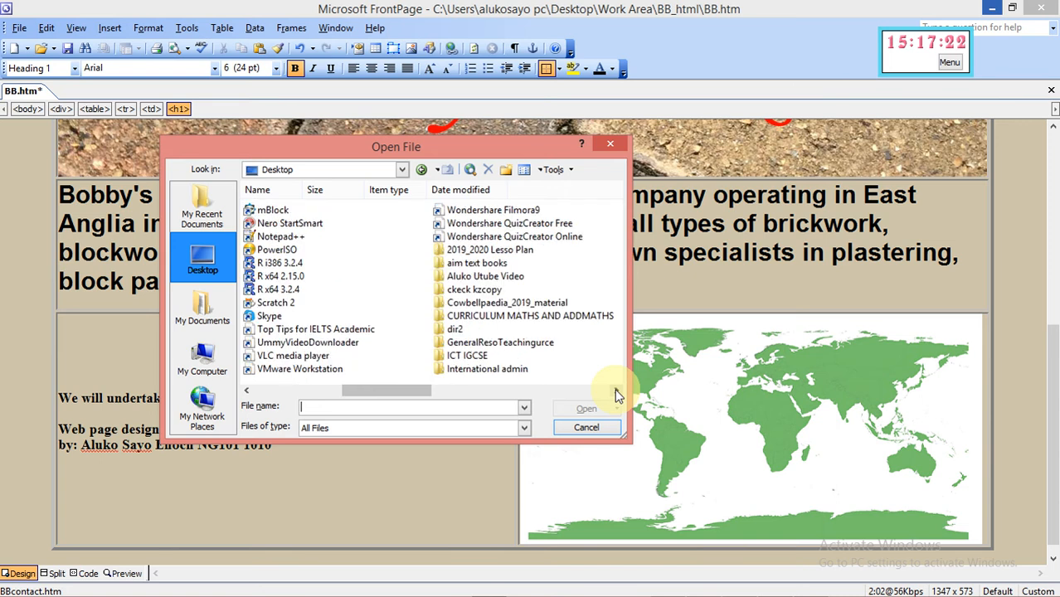
left_click(616, 390)
left_click(616, 391)
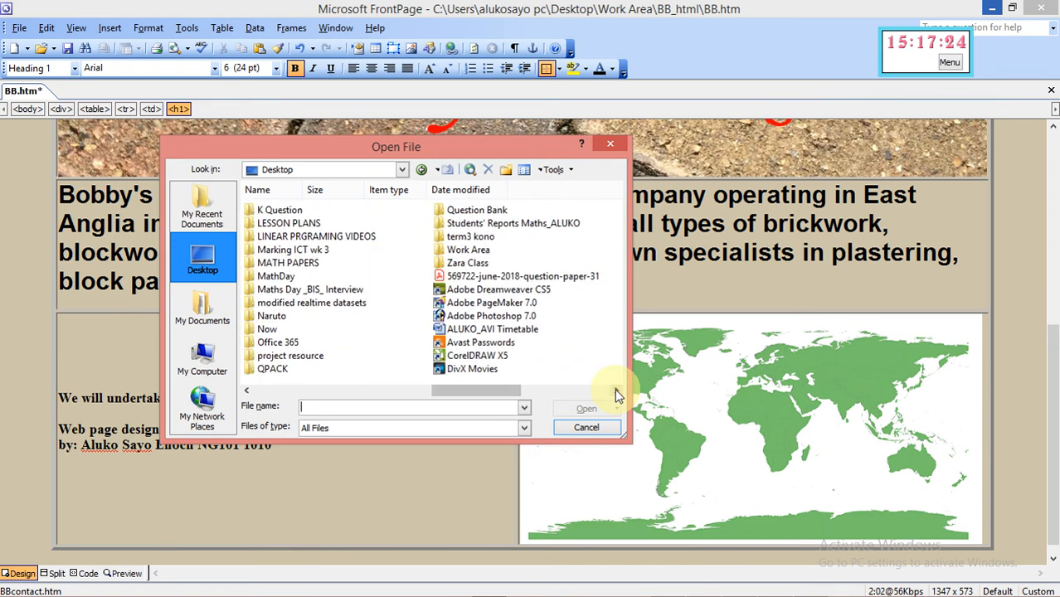
double_click(469, 252)
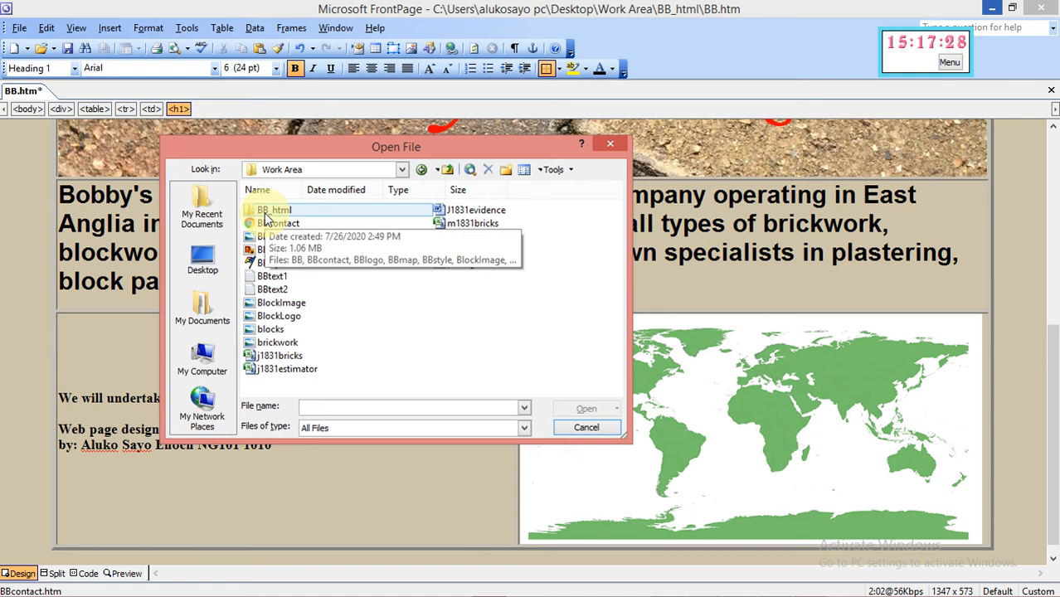
double_click(267, 213)
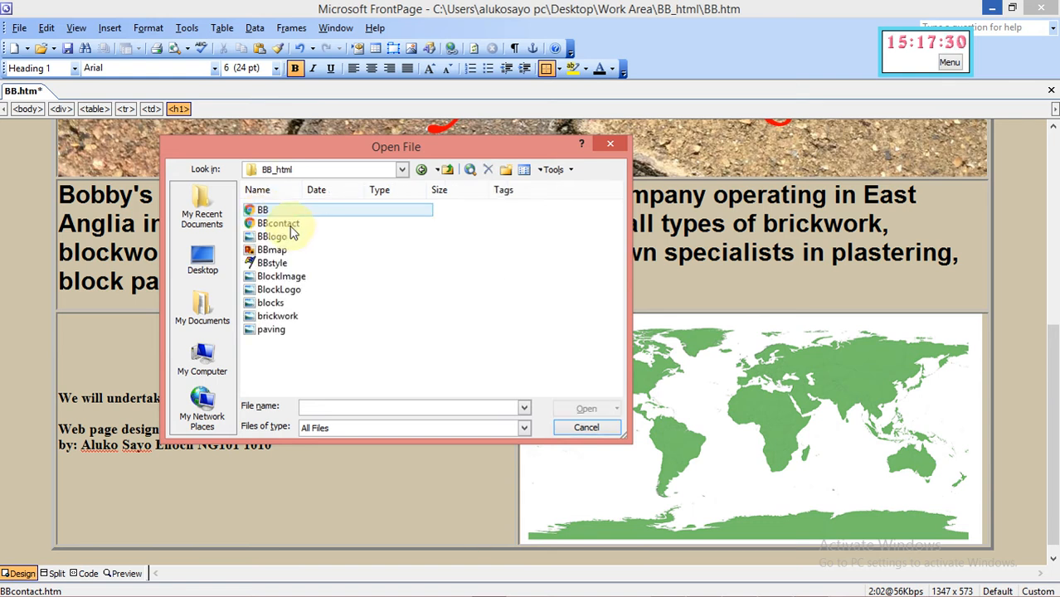
left_click(282, 227)
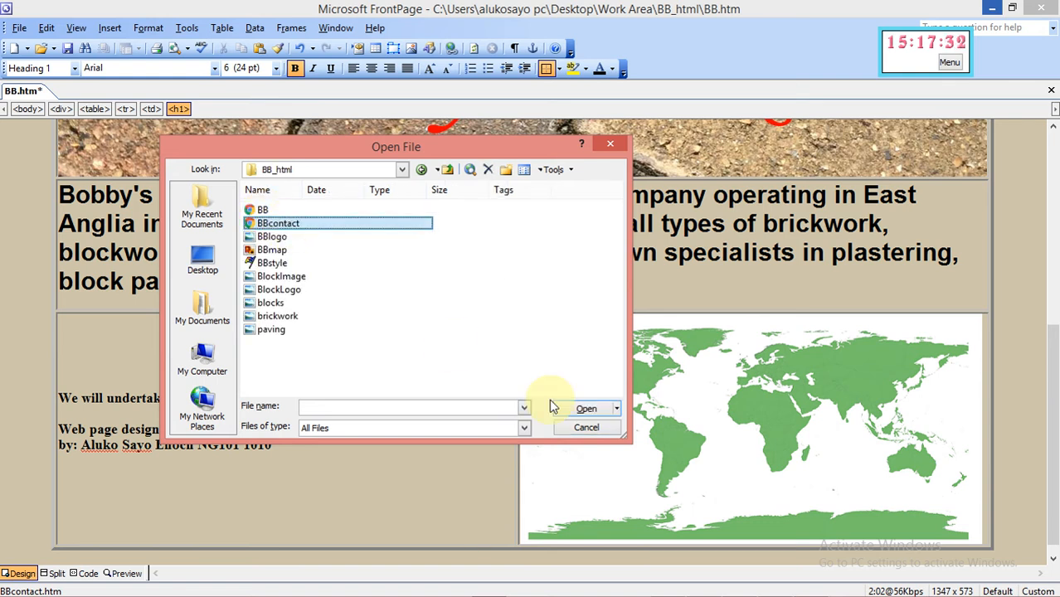
left_click(574, 410)
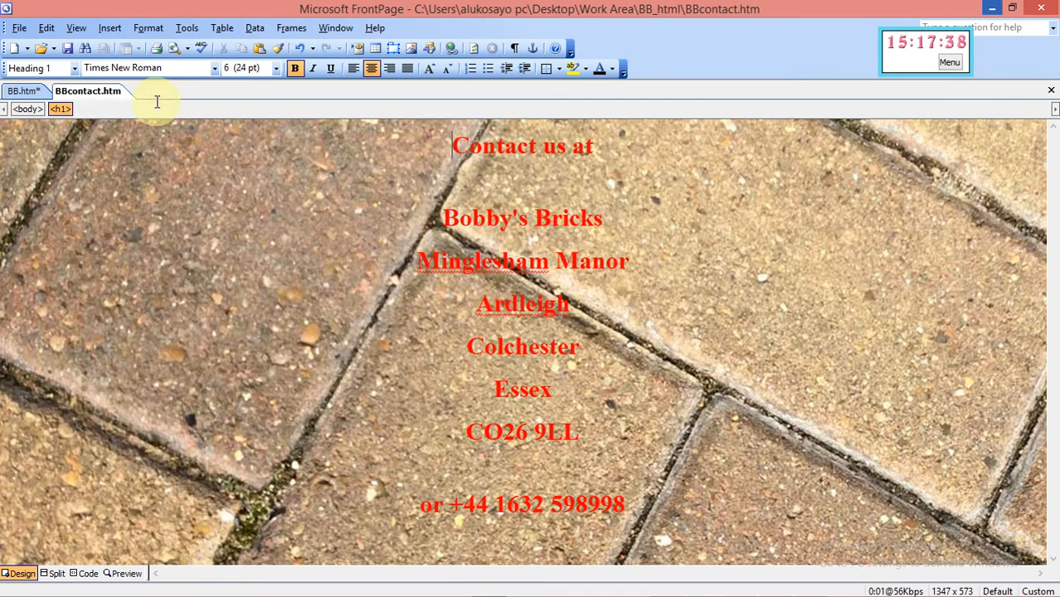
Add BBstyle.css as a Style Sheet Link on BBcontact.htm, turning its address text Arial
left_click(148, 30)
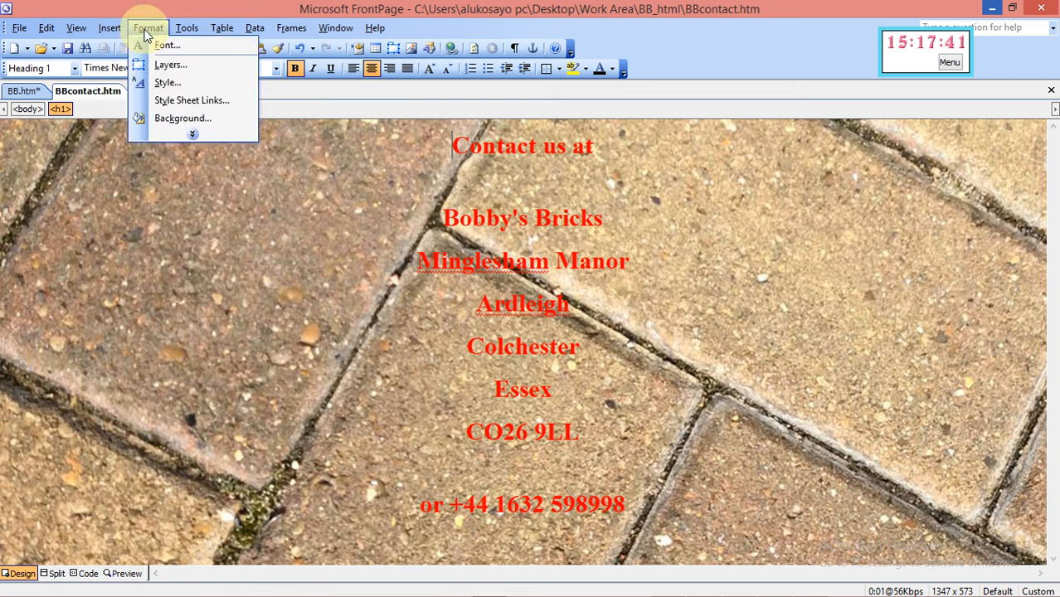
left_click(178, 101)
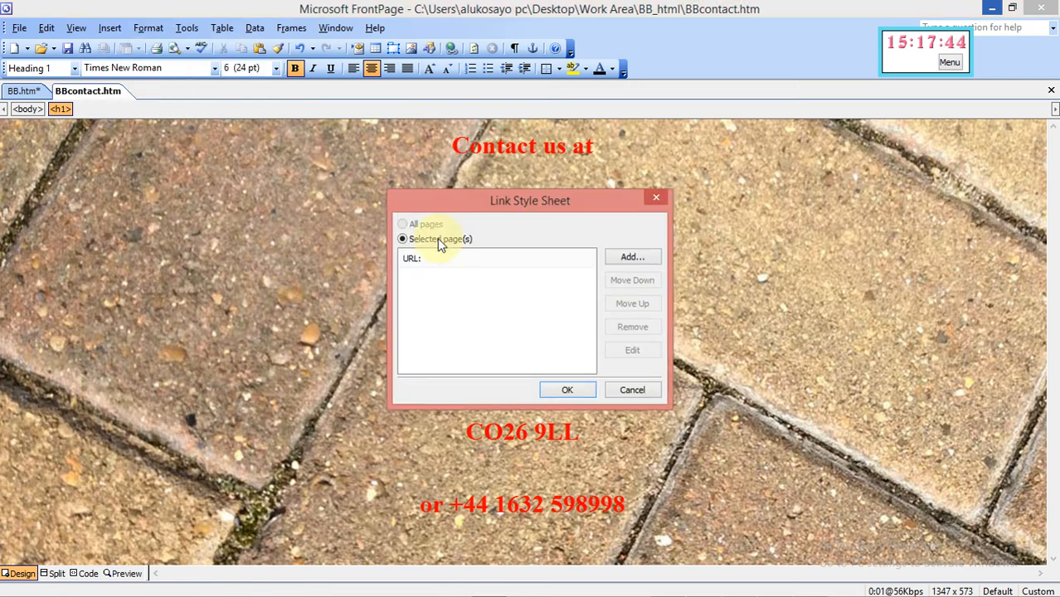
left_click(628, 259)
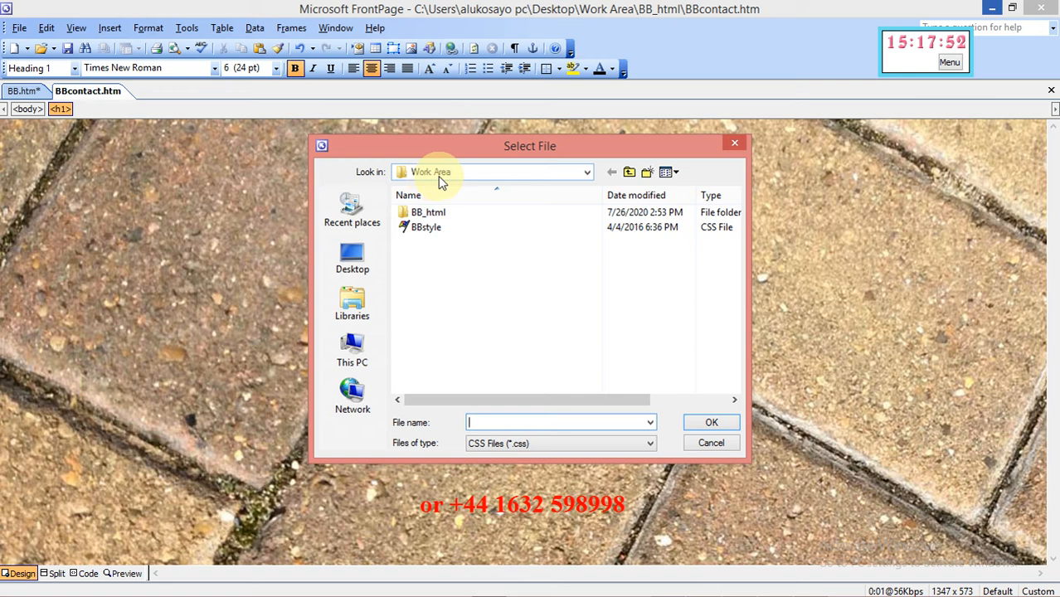
left_click(425, 231)
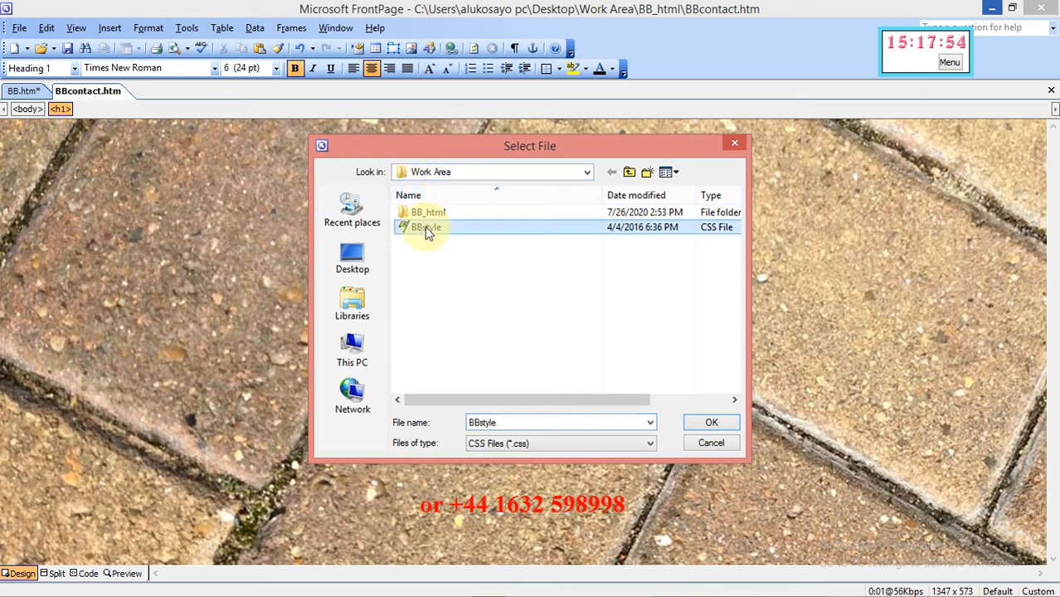
left_click(711, 424)
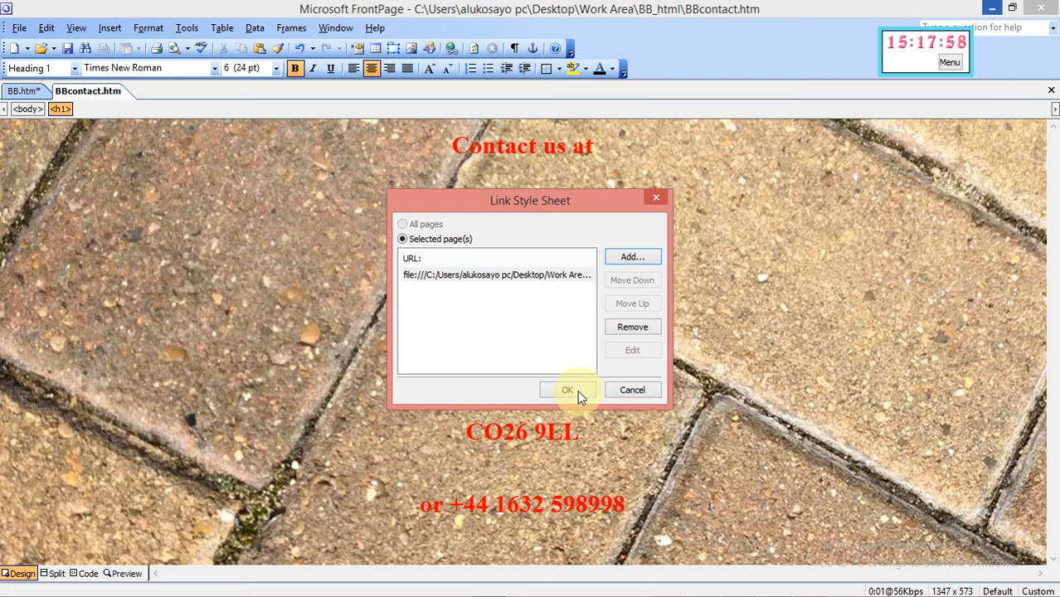
left_click(577, 390)
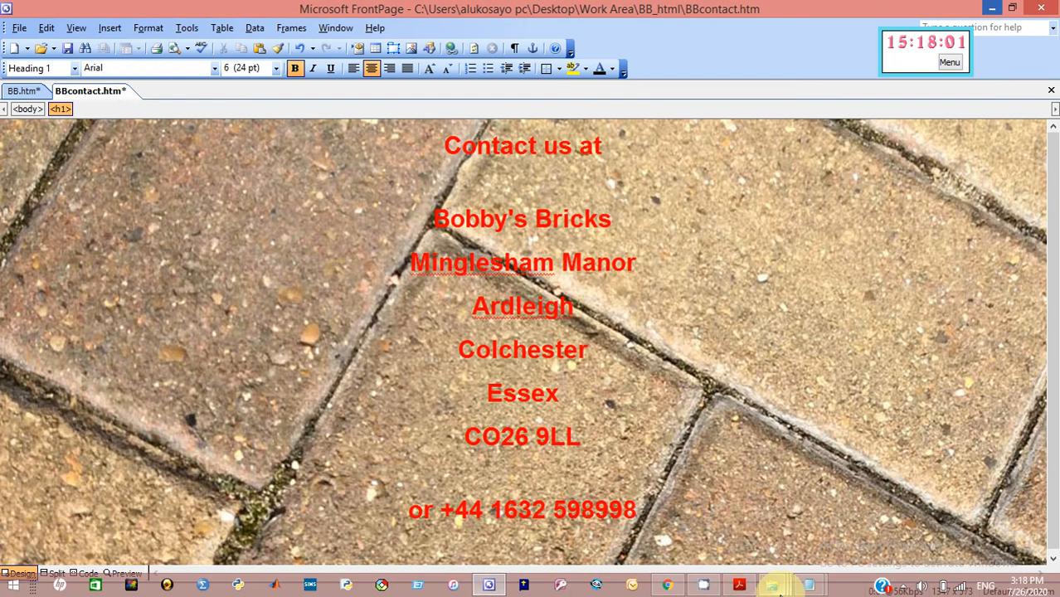
Scroll the question paper to task 12's BBstyle.css rules for h1–h3 fonts, centring and colours
left_click(739, 586)
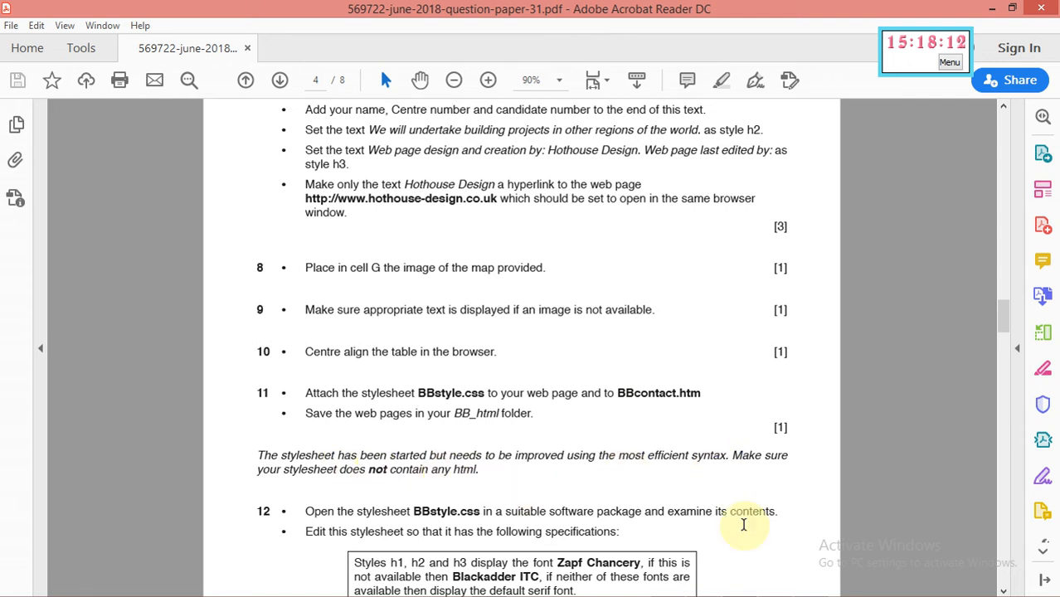
scroll(1005, 593, "down", 5)
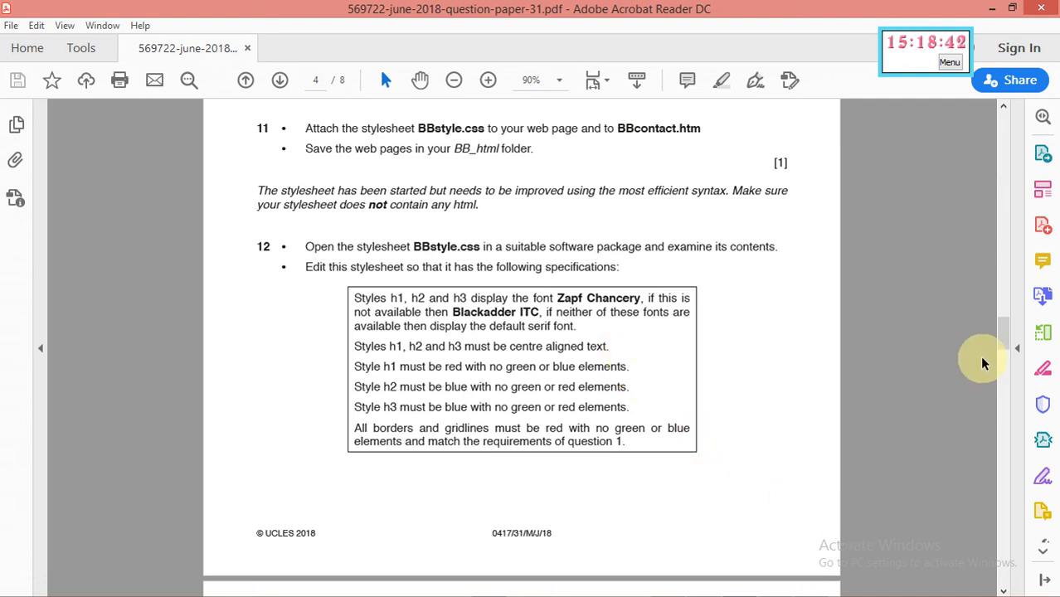
left_click_drag(999, 327, 993, 228)
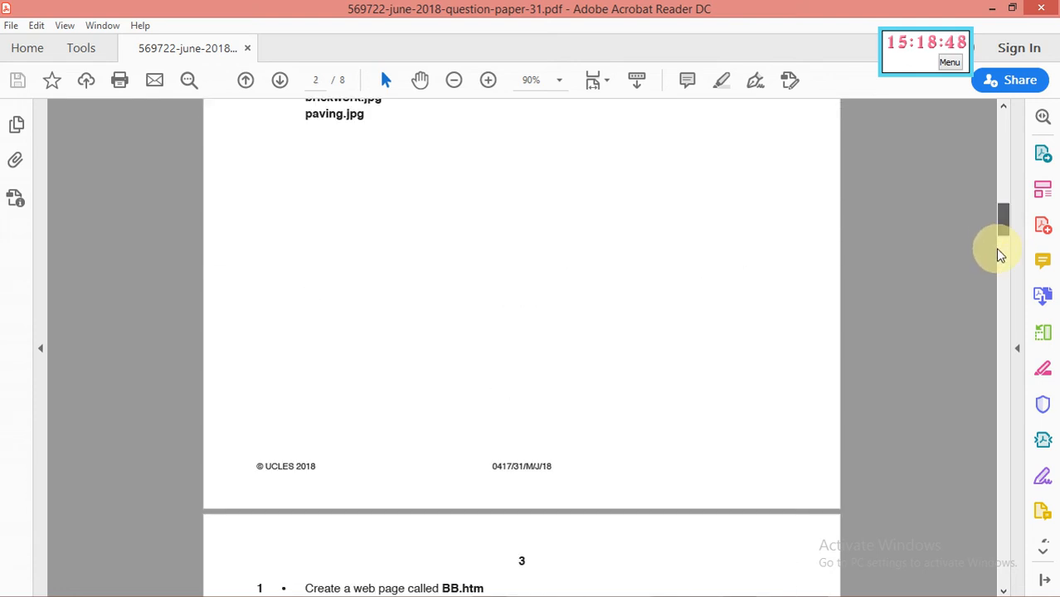
left_click_drag(1007, 270, 1010, 271)
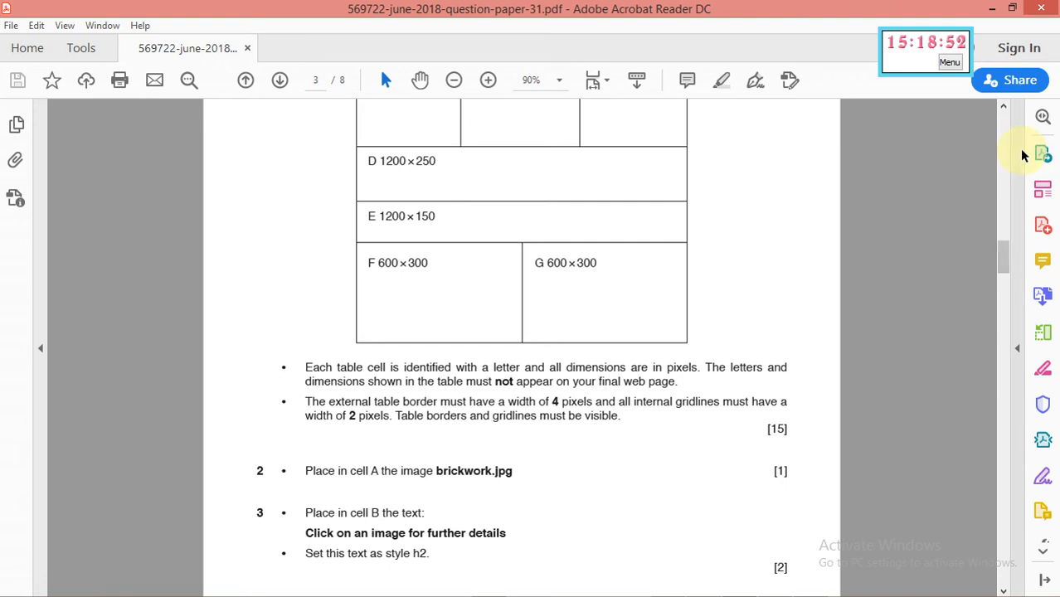
left_click(1005, 113)
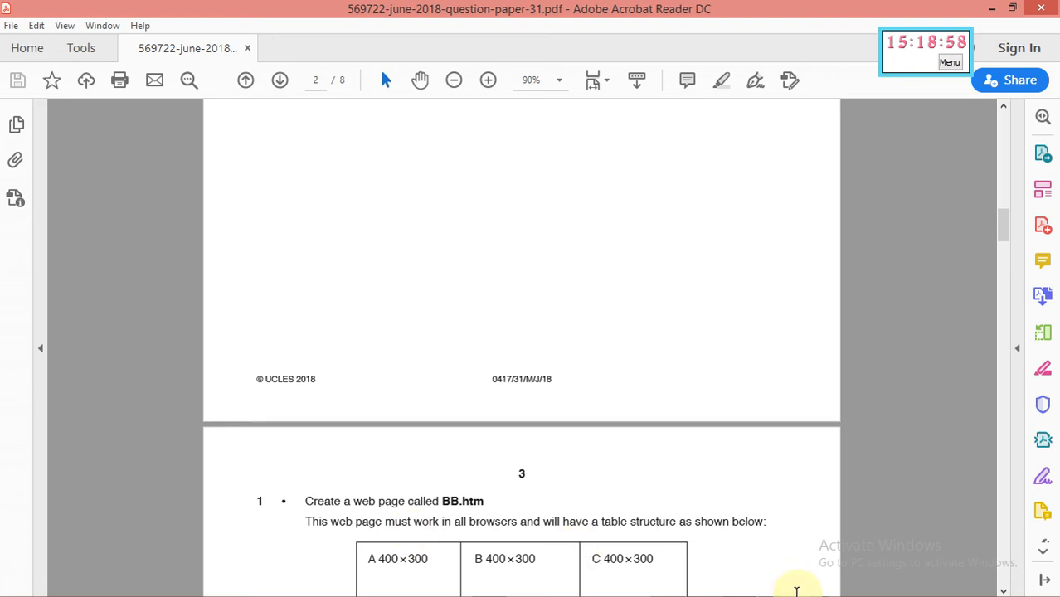
left_click(1001, 107)
left_click(1001, 107)
scroll(1002, 110, "up", 5)
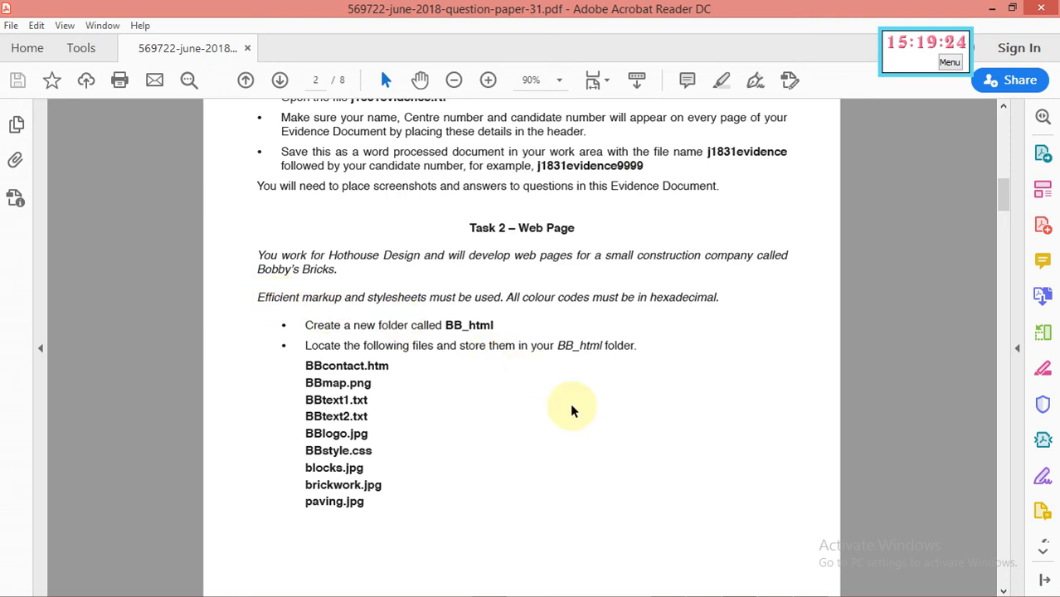
mouse_move(809, 594)
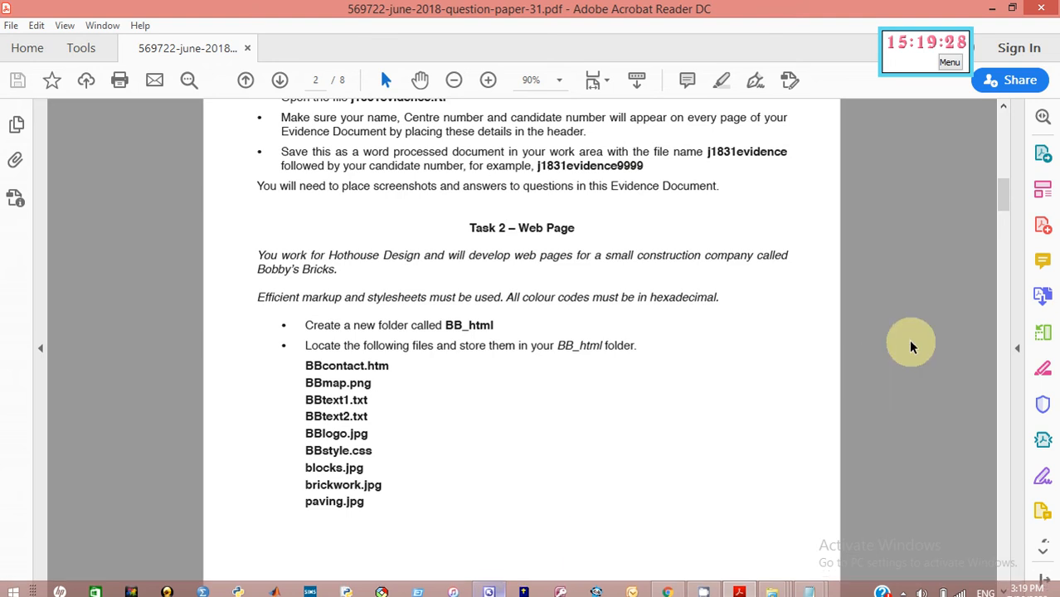
left_click_drag(1002, 213, 1025, 333)
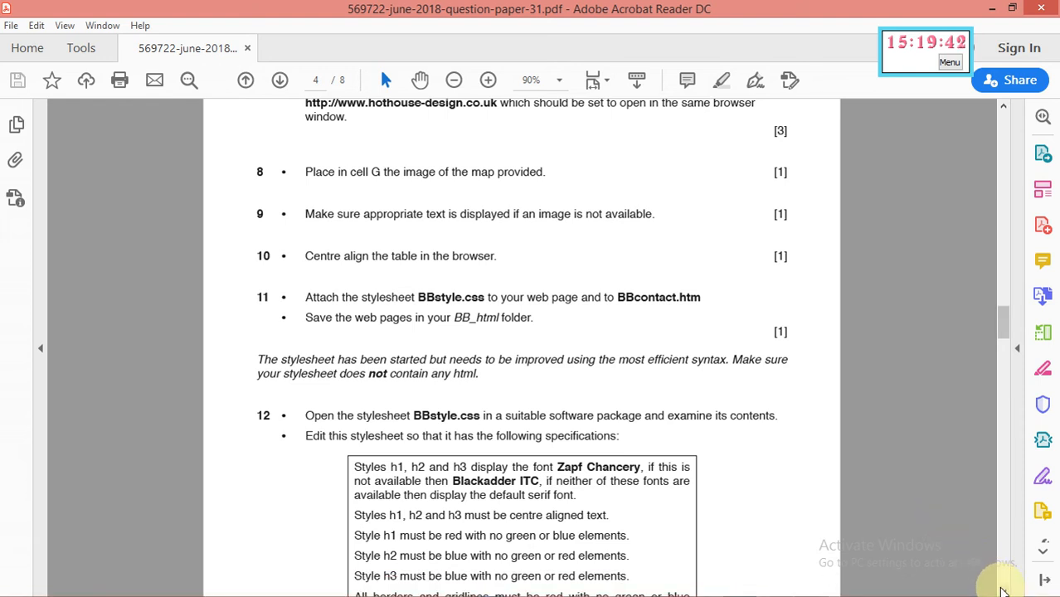
left_click(1003, 591)
left_click(1003, 591)
left_click(1003, 591)
left_click(1003, 590)
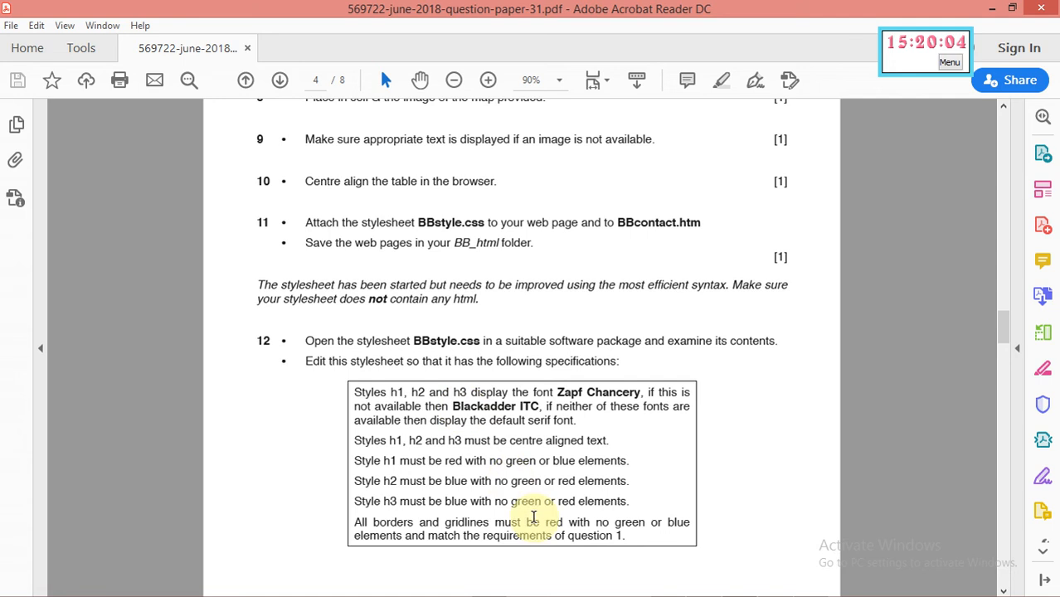
mouse_move(629, 592)
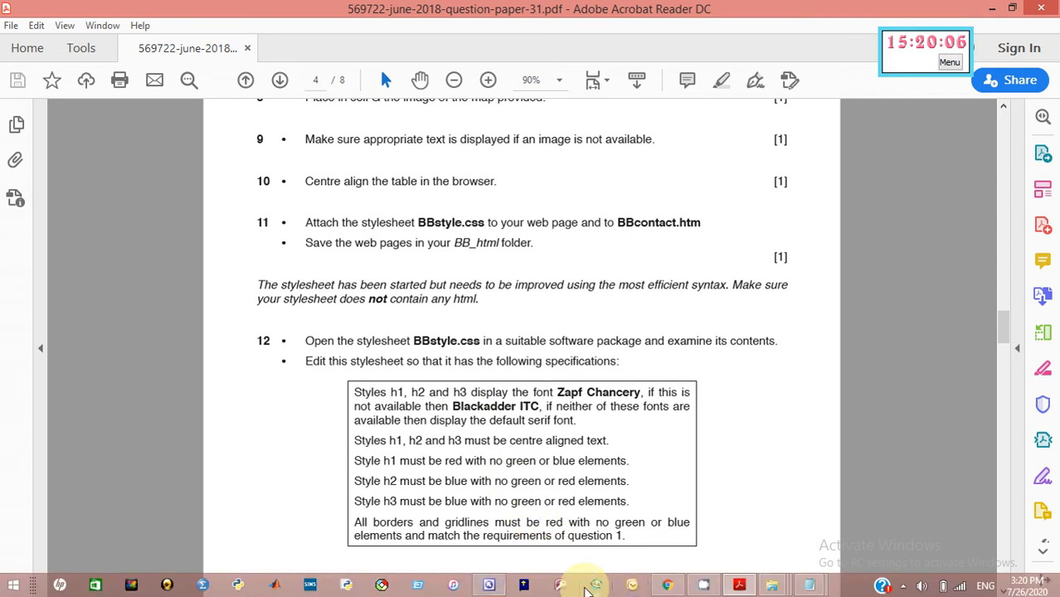
Switch to BB.htm and open BBstyle.css from the desktop's Work Area folder
left_click(489, 586)
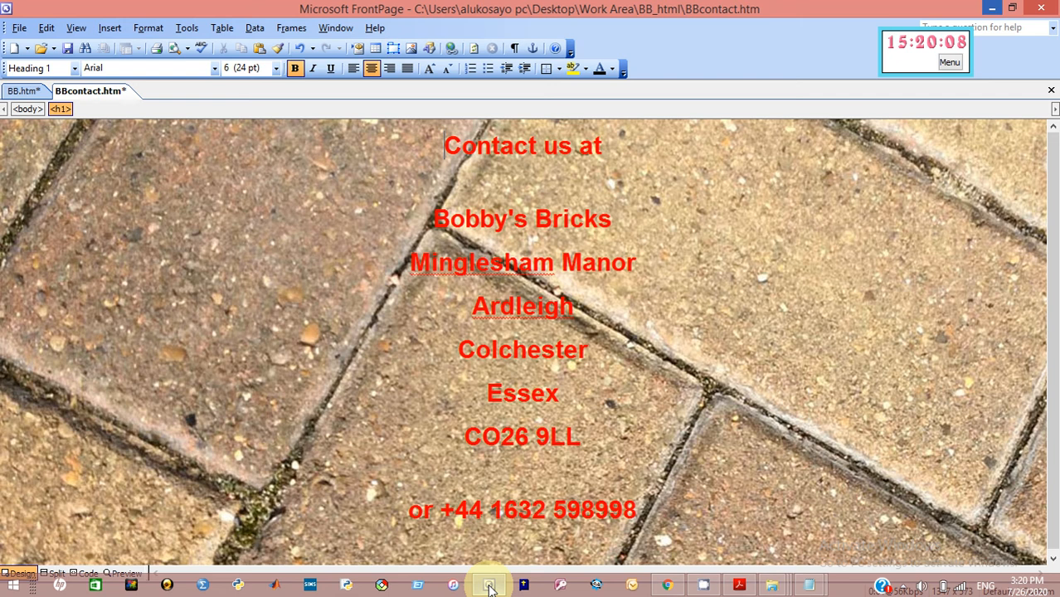
left_click(18, 93)
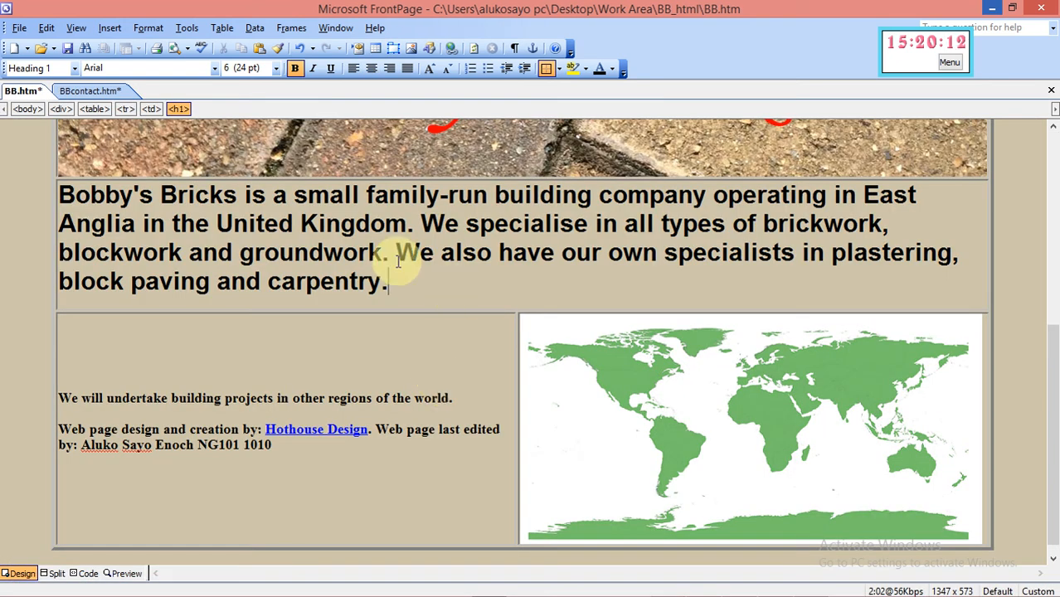
left_click(18, 29)
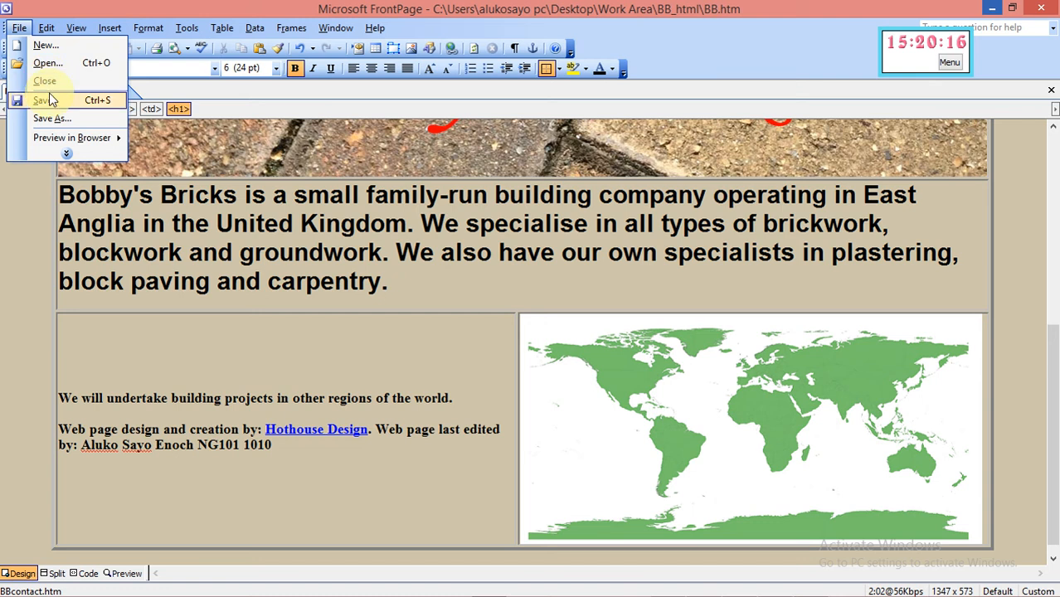
left_click(47, 63)
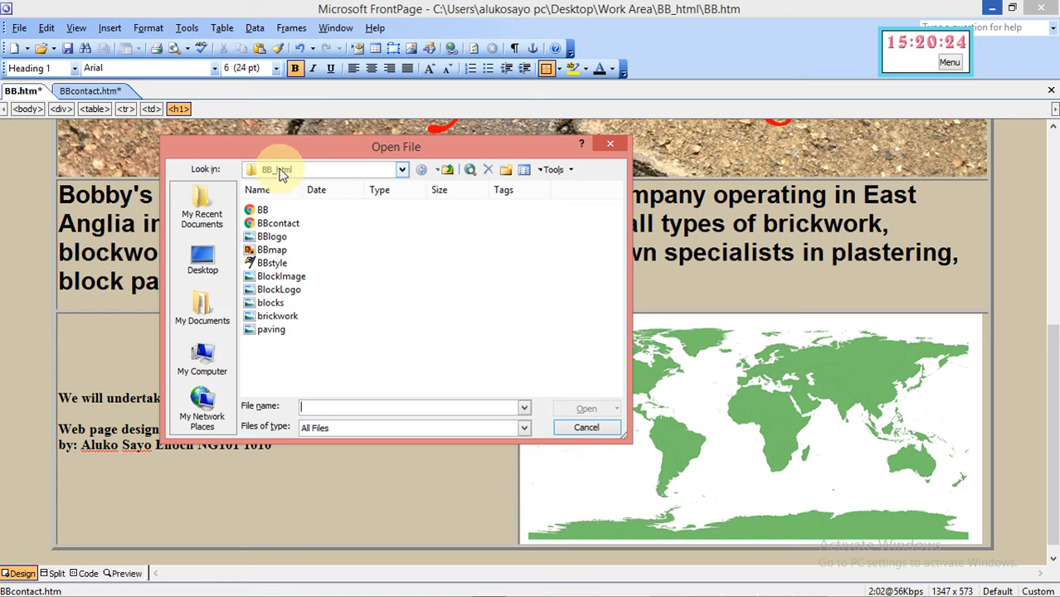
left_click(201, 267)
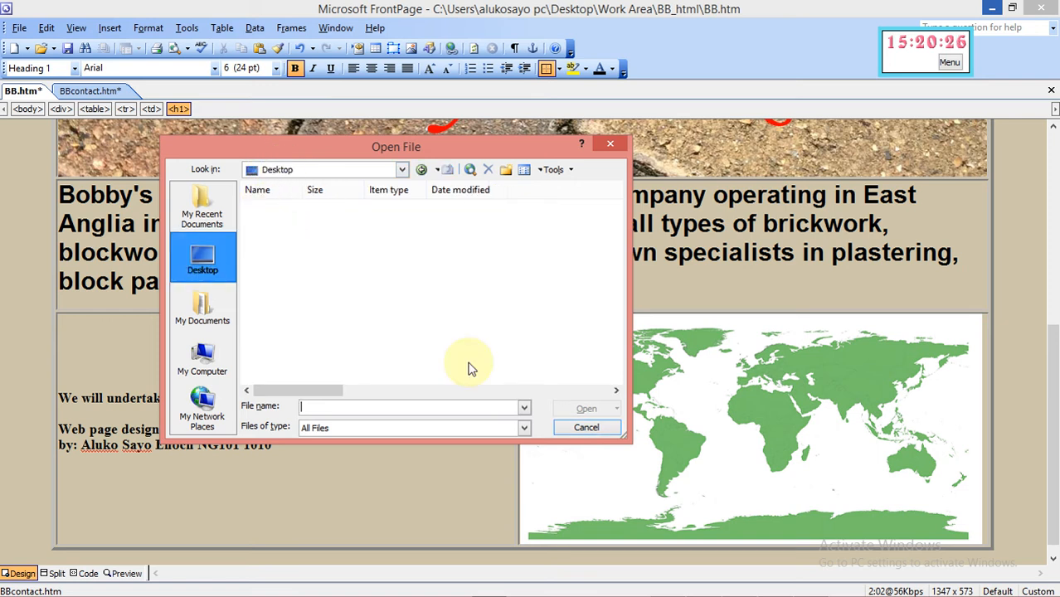
scroll(617, 394, "right", 8)
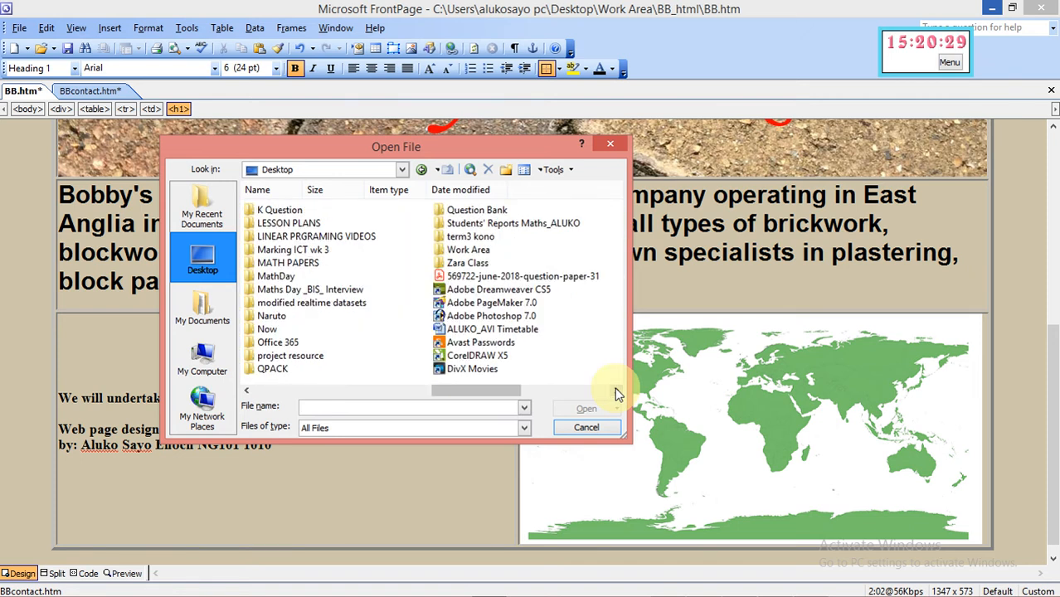
double_click(463, 251)
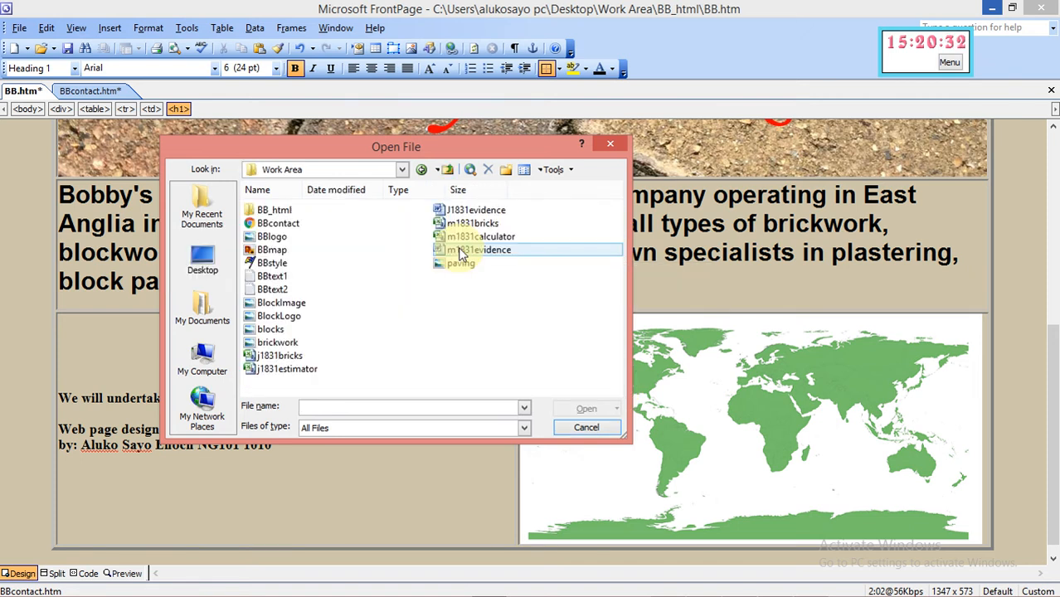
left_click(274, 263)
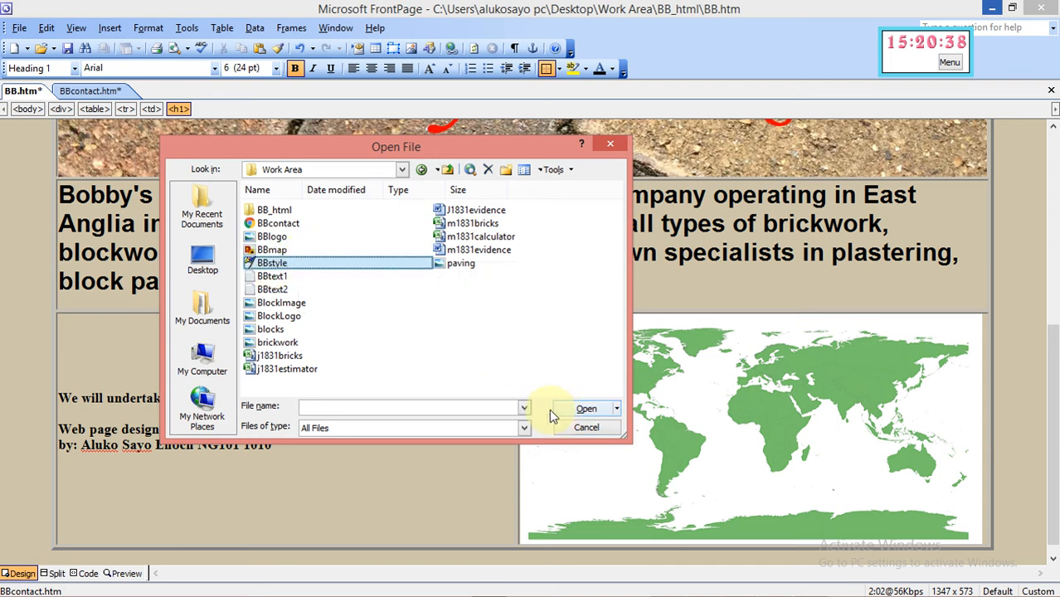
left_click(584, 411)
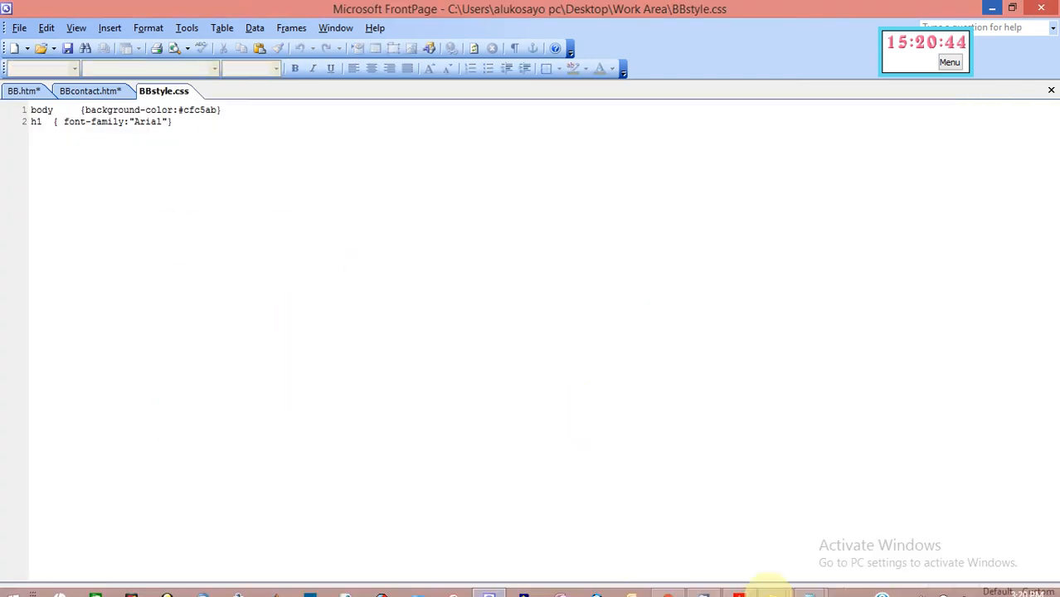
After checking the brief, extend the 'h1' selector to 'h1,h2,h3' and delete the quote before Arial
left_click(740, 586)
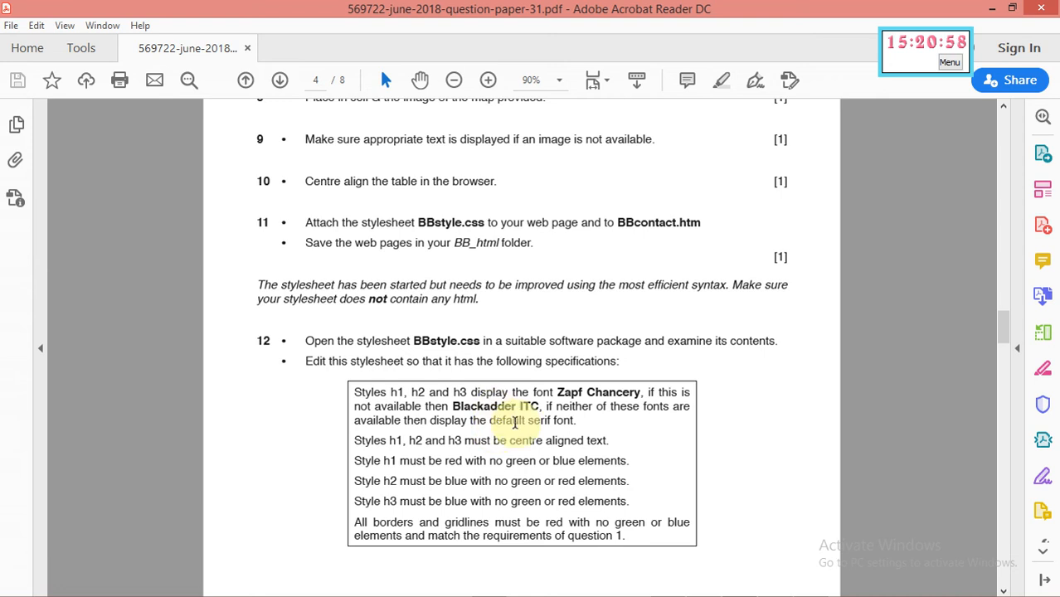
mouse_move(632, 591)
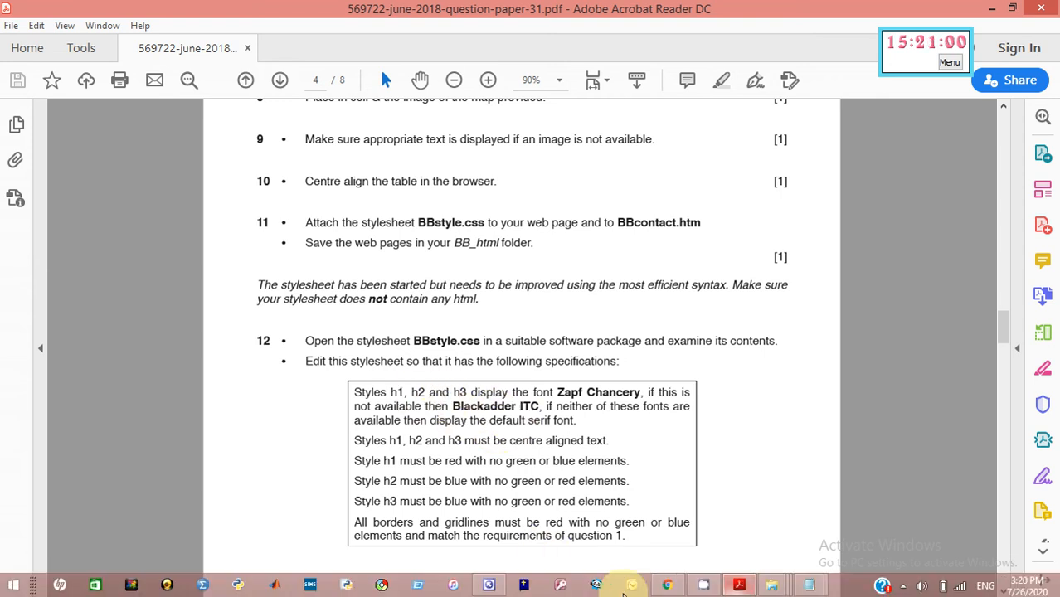
left_click(491, 586)
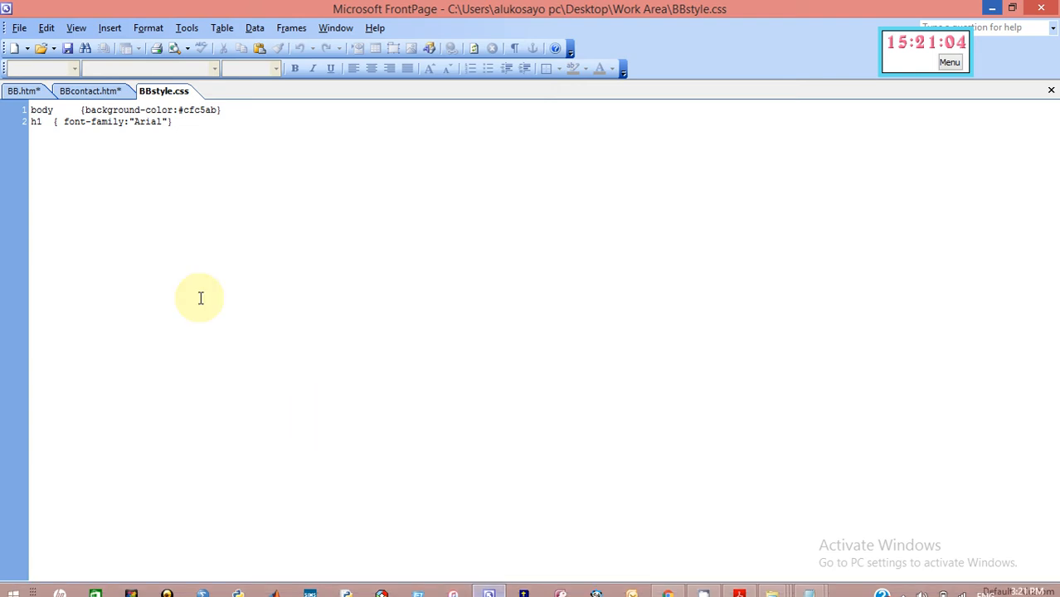
left_click(41, 124)
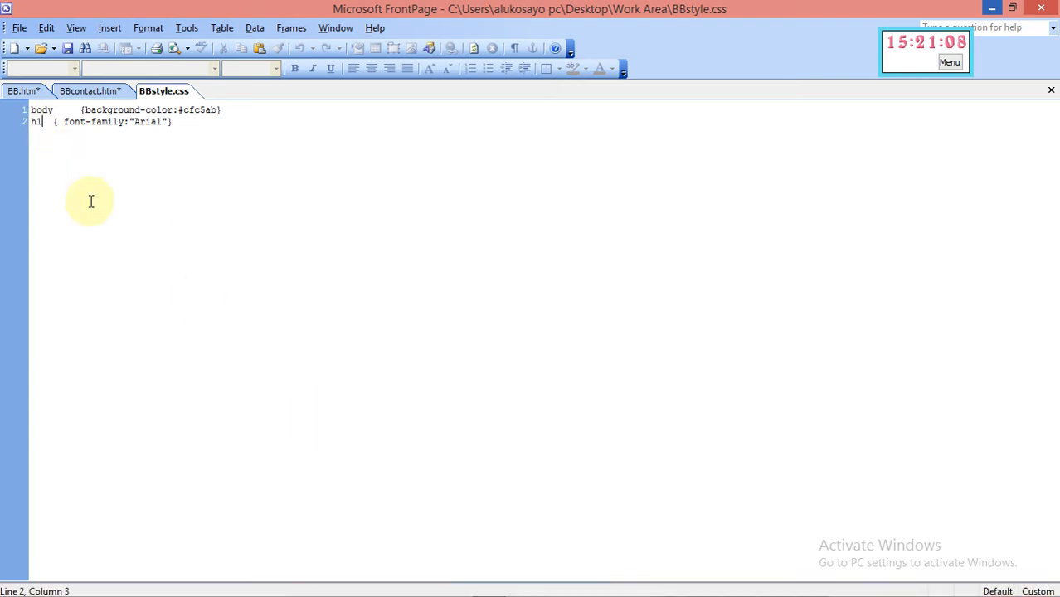
type(",h2,")
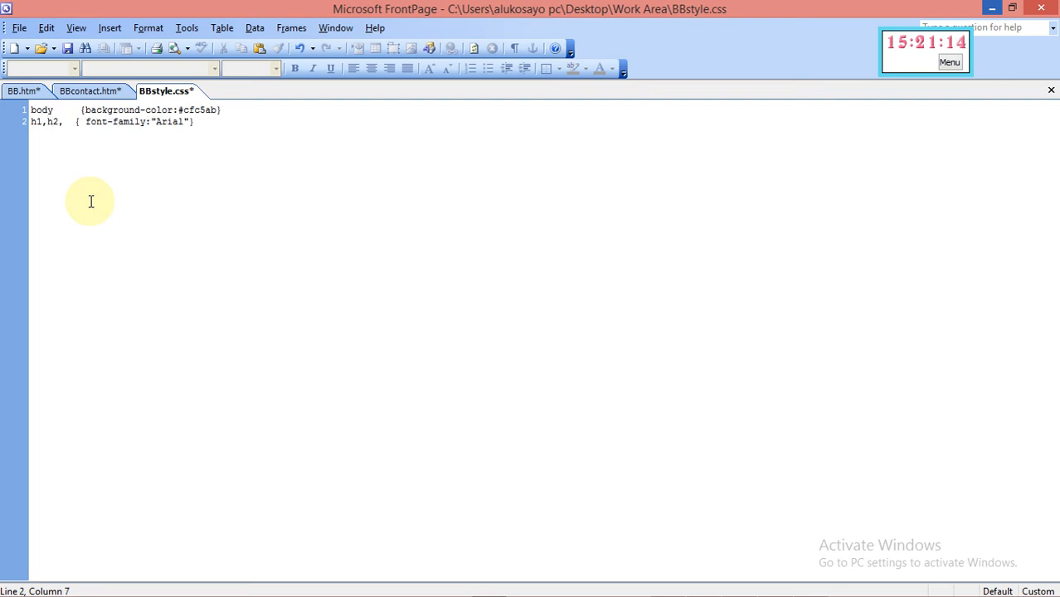
type("h3")
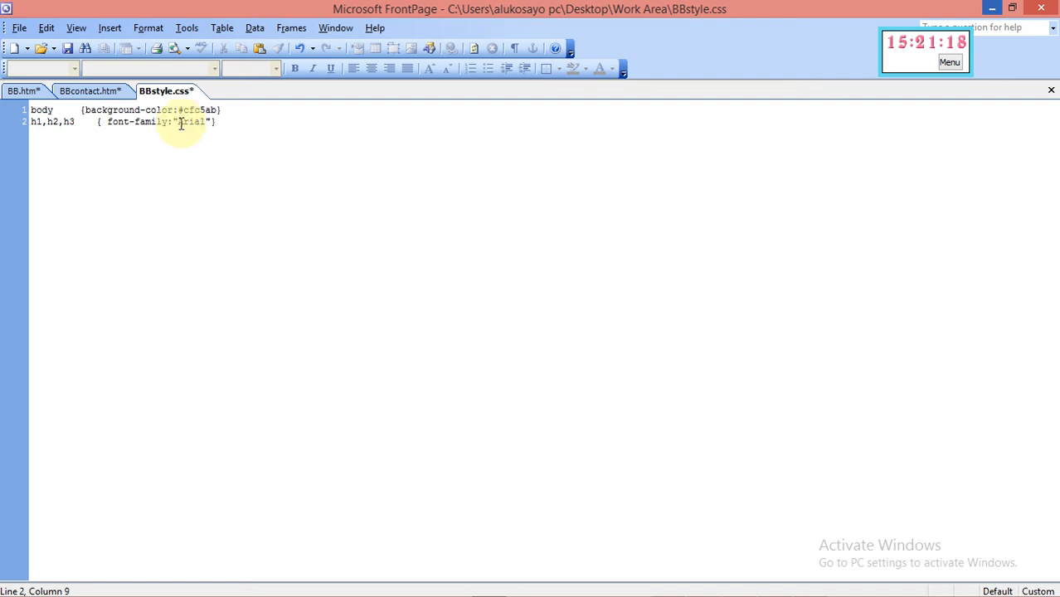
key("BackSpace")
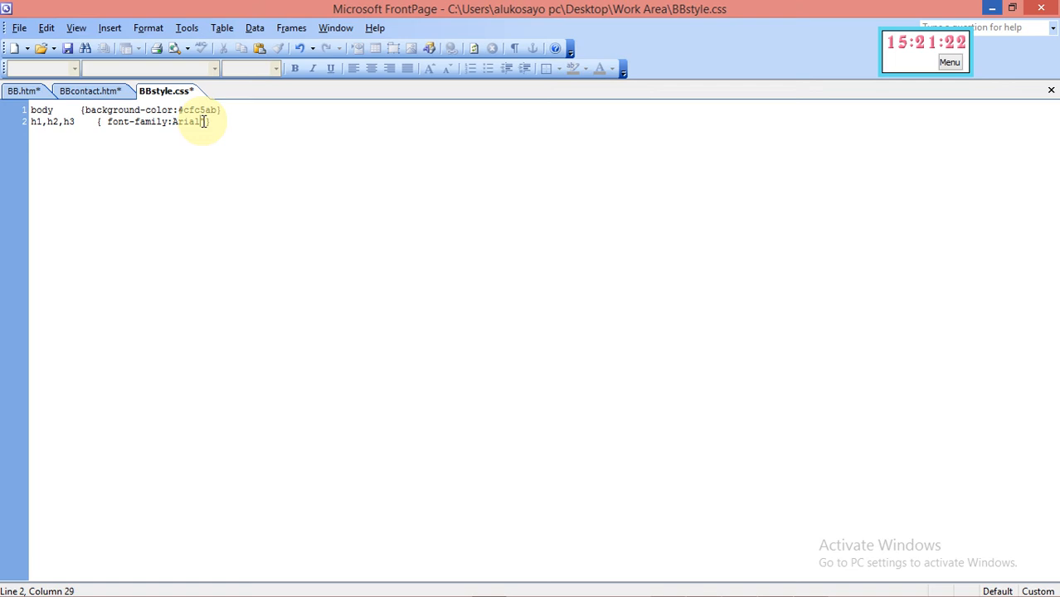
On line 2, replace Arial with "Zapf Chancery", "Blackadder ITC", serif
key("BackSpace")
key("Left")
type("Zapf Chancery")
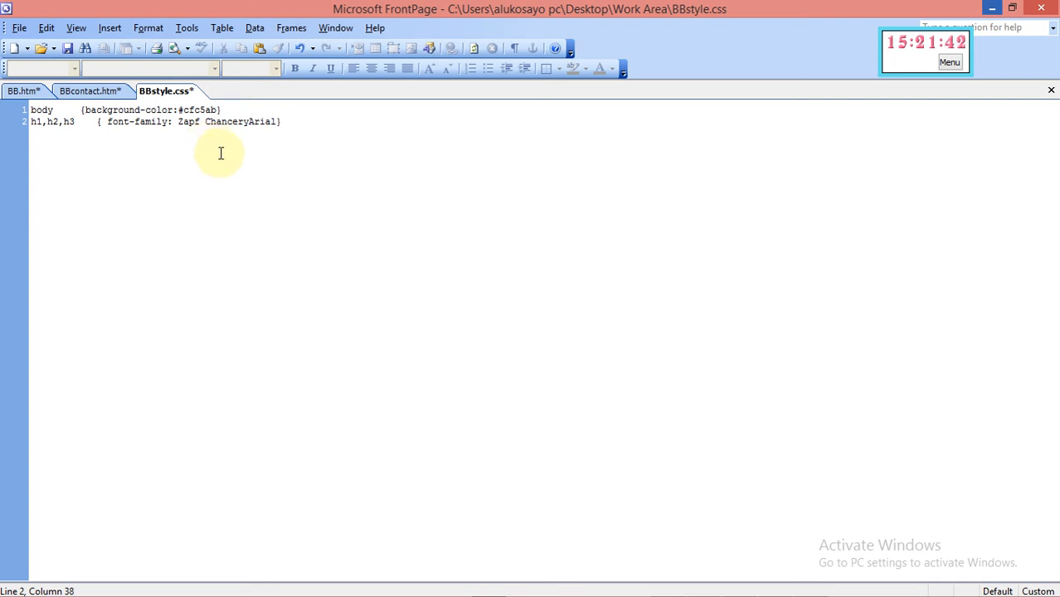
type("\"")
key("Left")
key("Left")
key("Left")
key("Left")
type("\"")
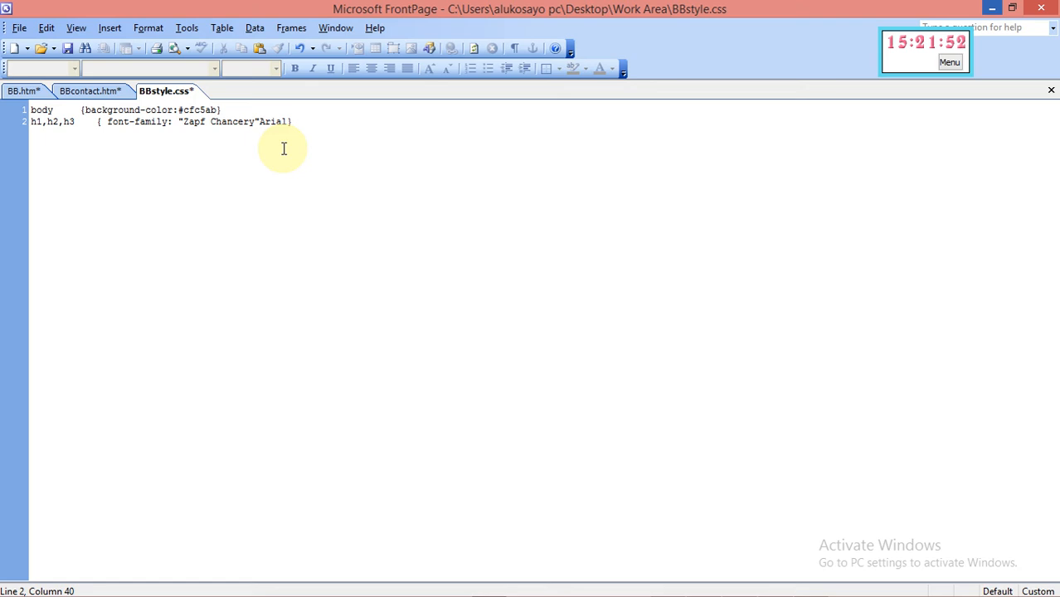
type(", Blackadder ")
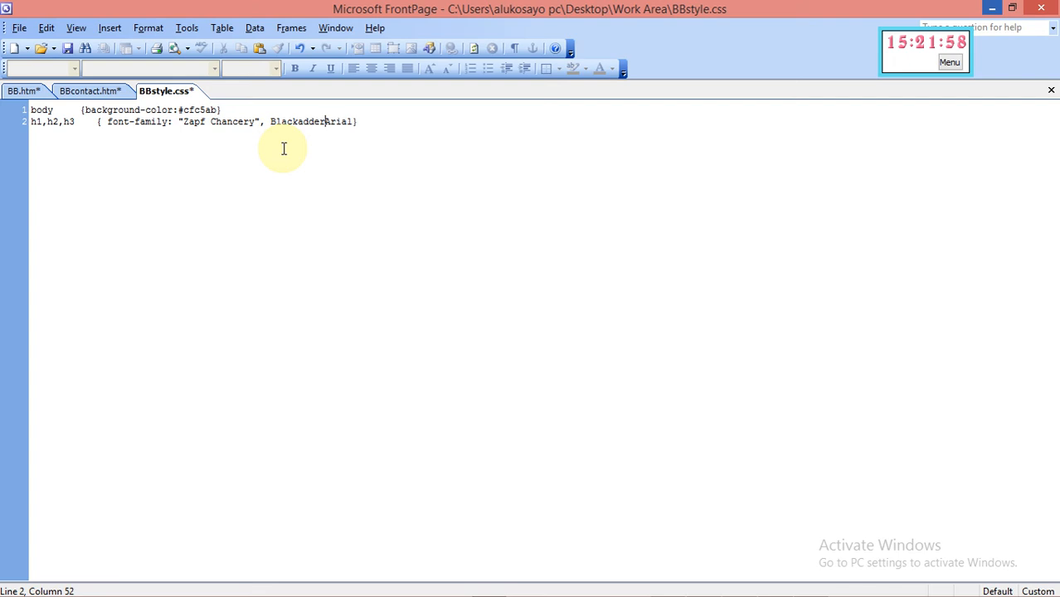
type("ITC")
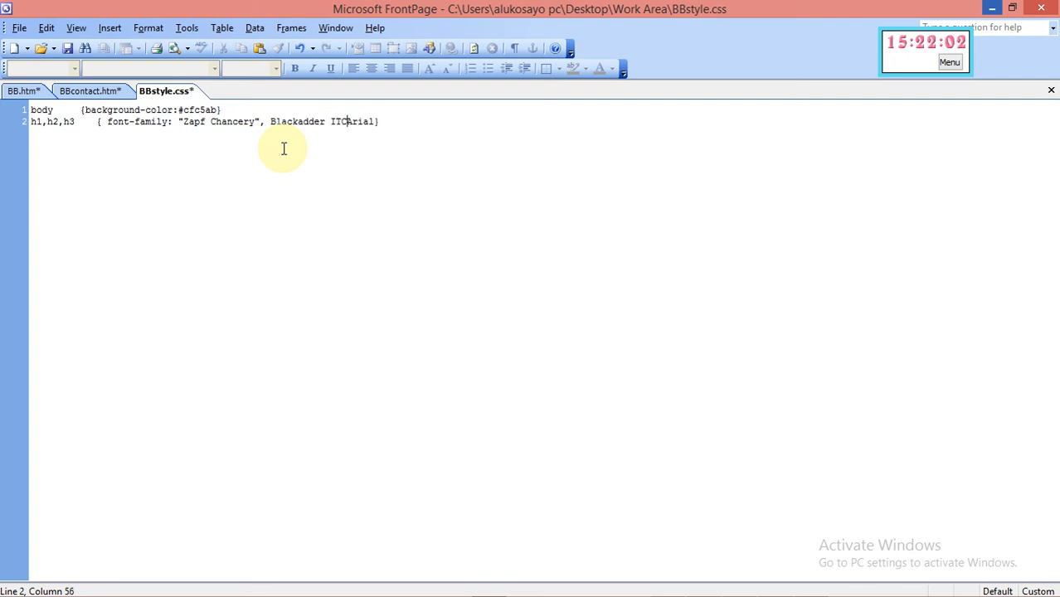
type("\"")
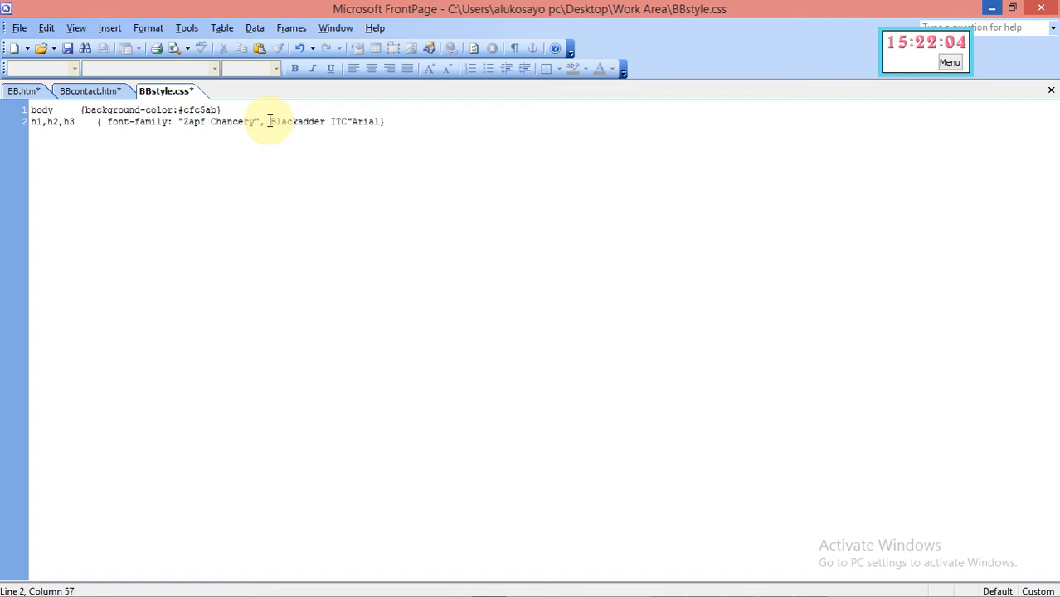
type("\"")
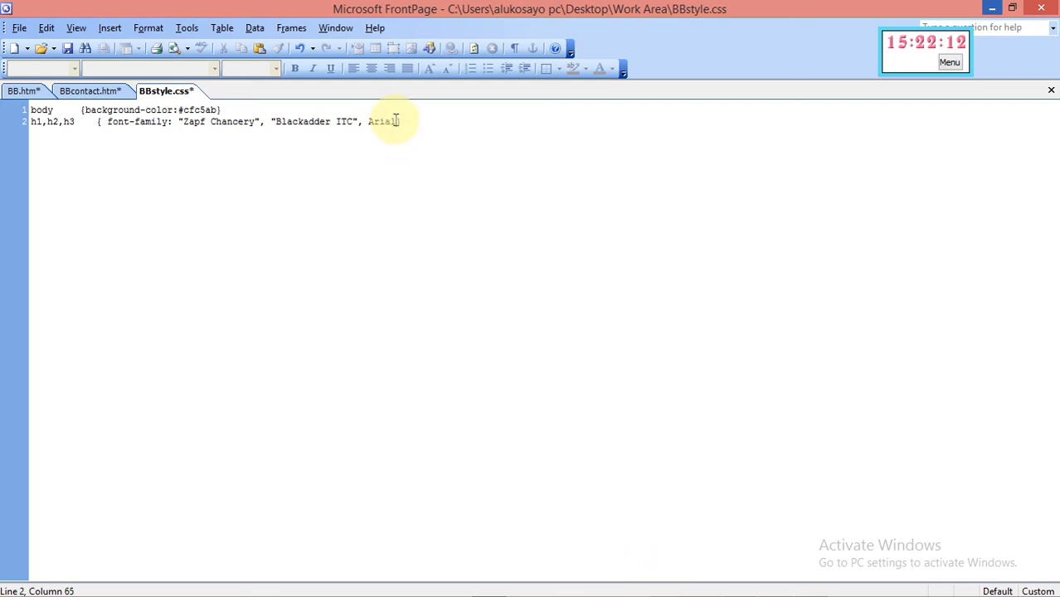
key("BackSpace")
type("serif")
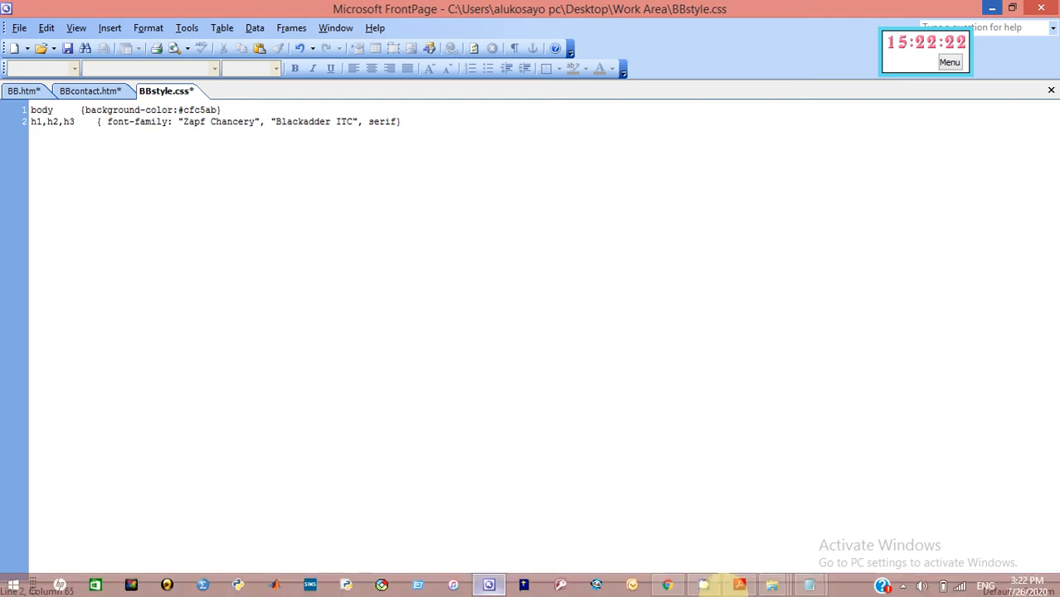
Recheck question 12's heading requirements in Acrobat, then return to BBstyle.css in FrontPage
left_click(739, 586)
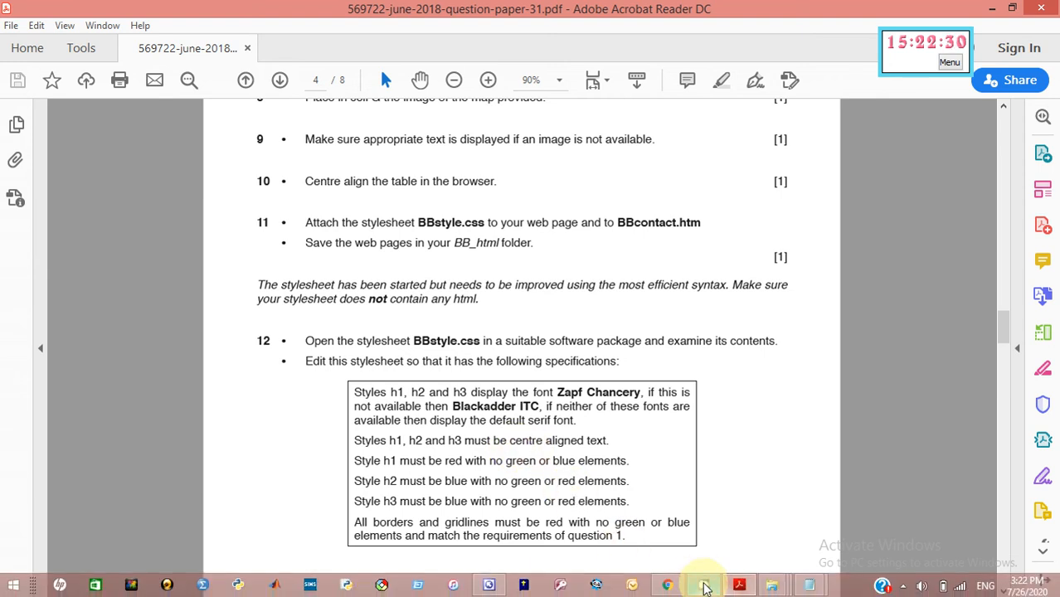
mouse_move(669, 587)
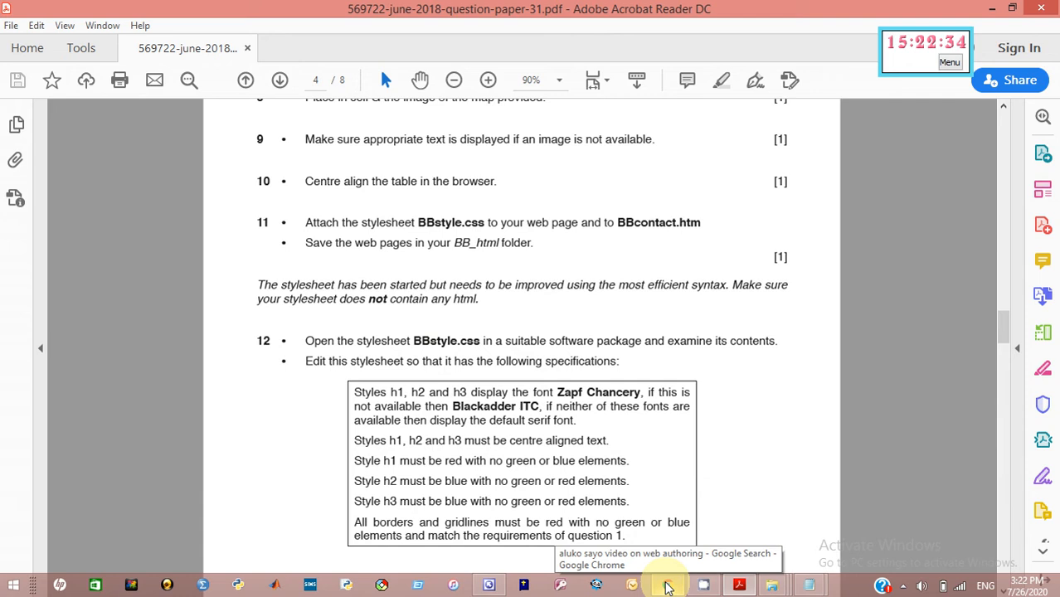
left_click(489, 584)
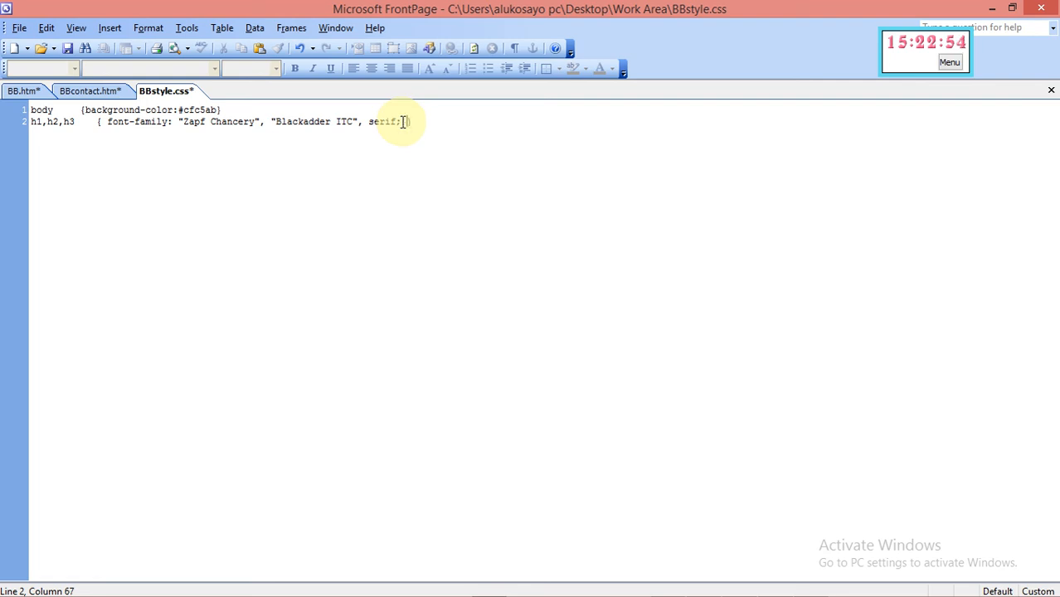
Pick the user-defined h1, h2, h3 style in the Style dialog for modification
left_click(152, 30)
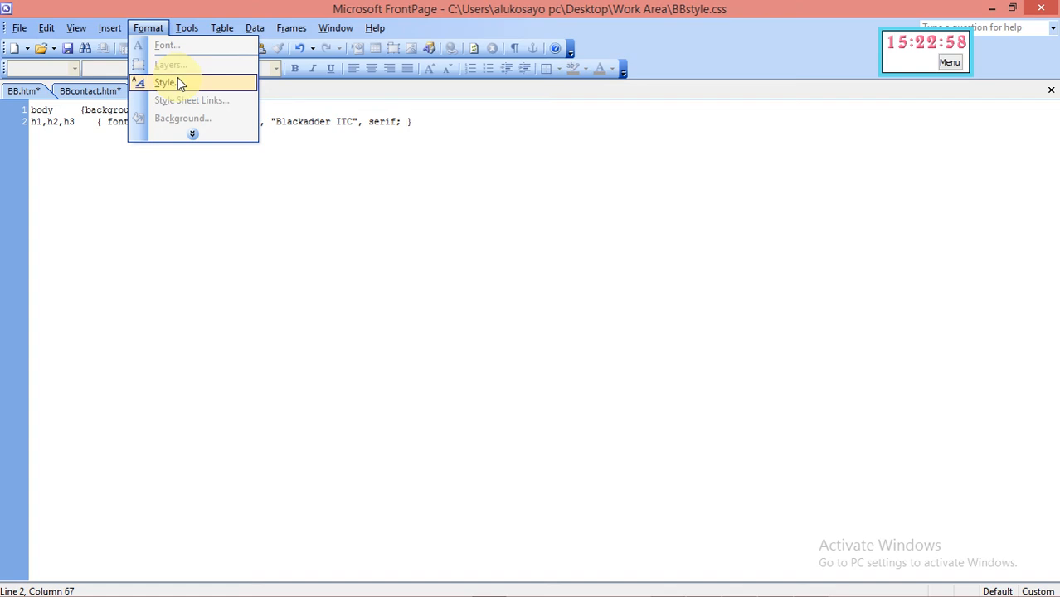
left_click(177, 83)
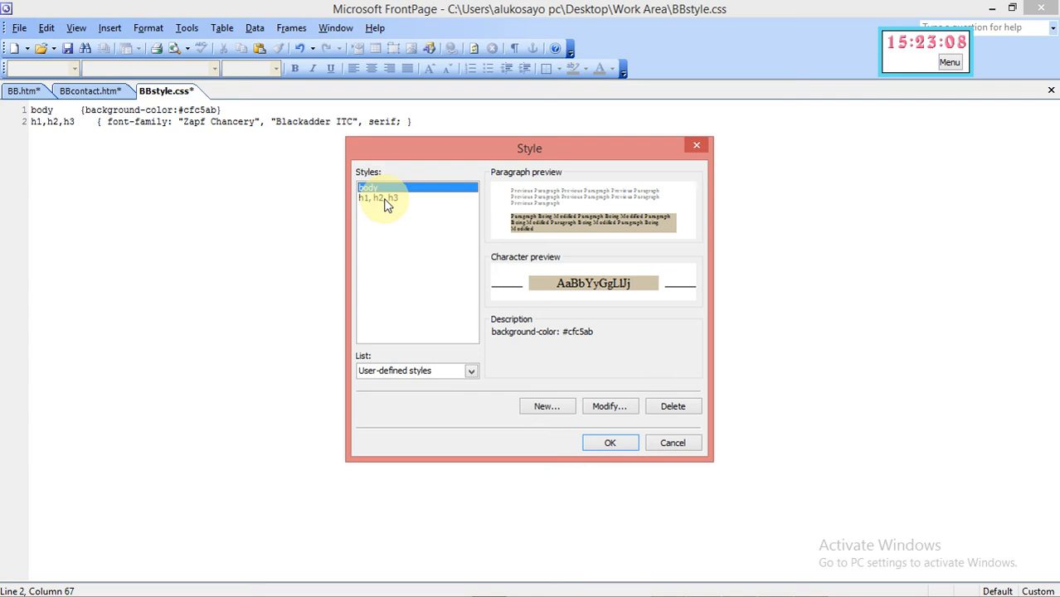
left_click(472, 372)
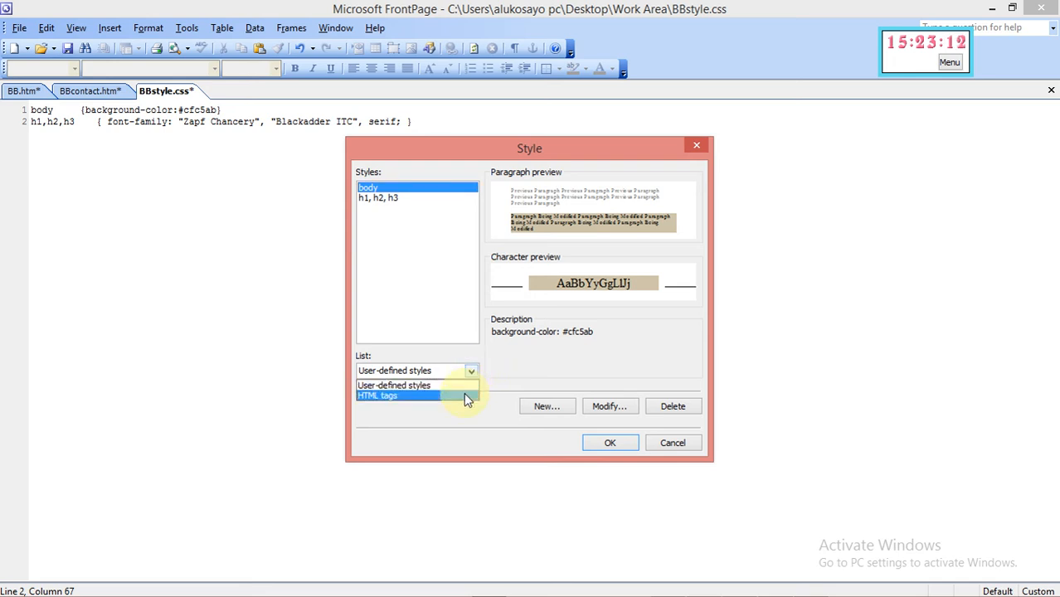
left_click(464, 395)
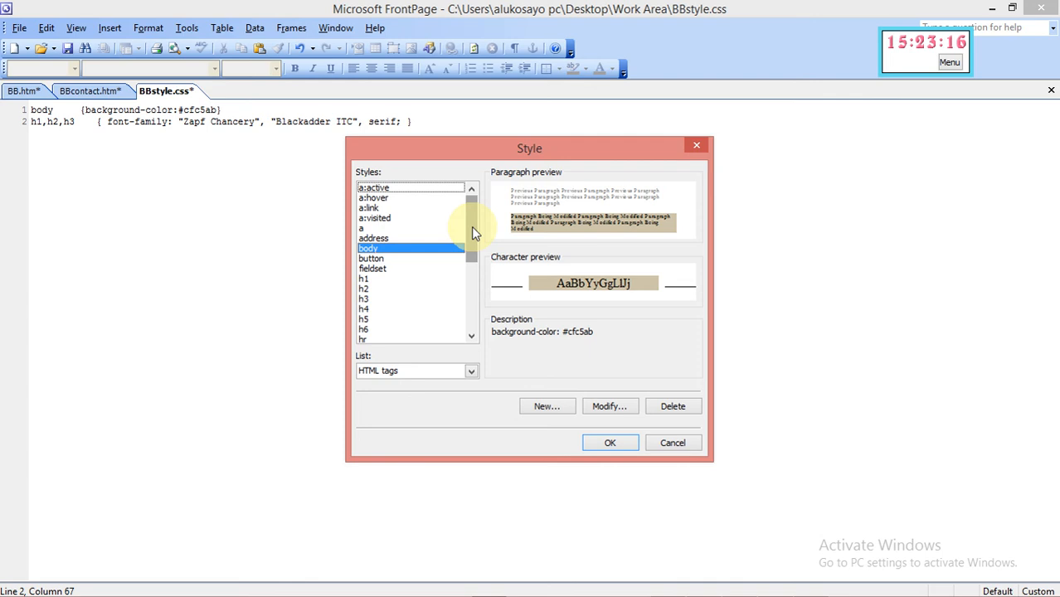
left_click(471, 372)
left_click(452, 386)
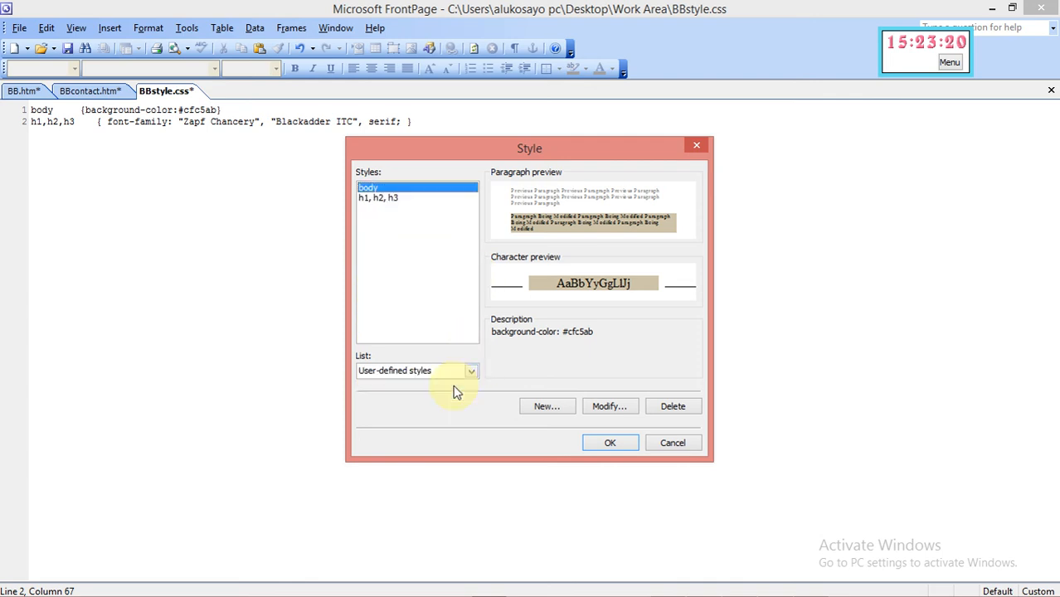
left_click(381, 199)
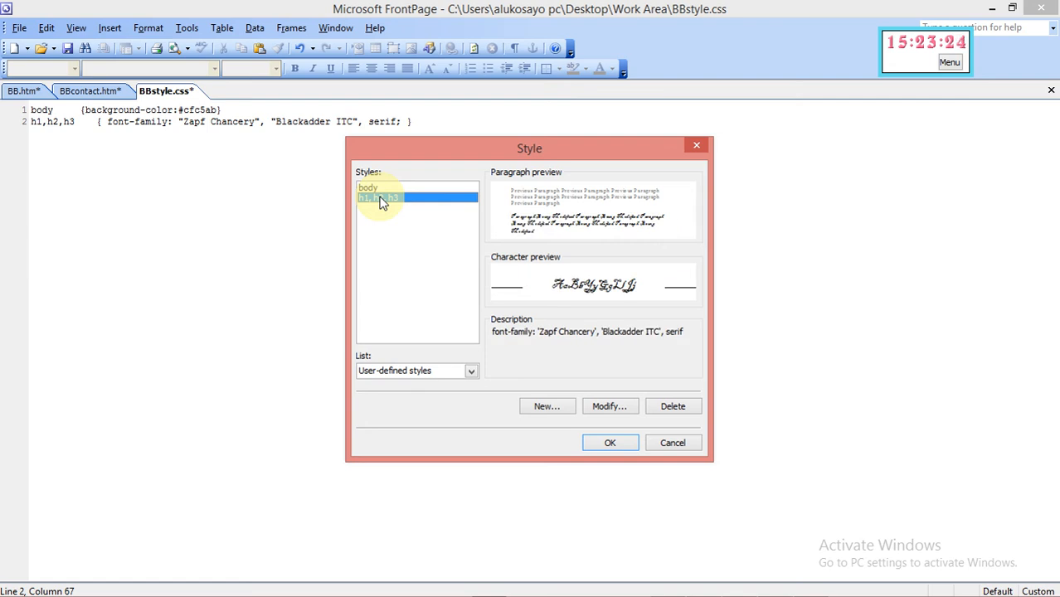
left_click(611, 407)
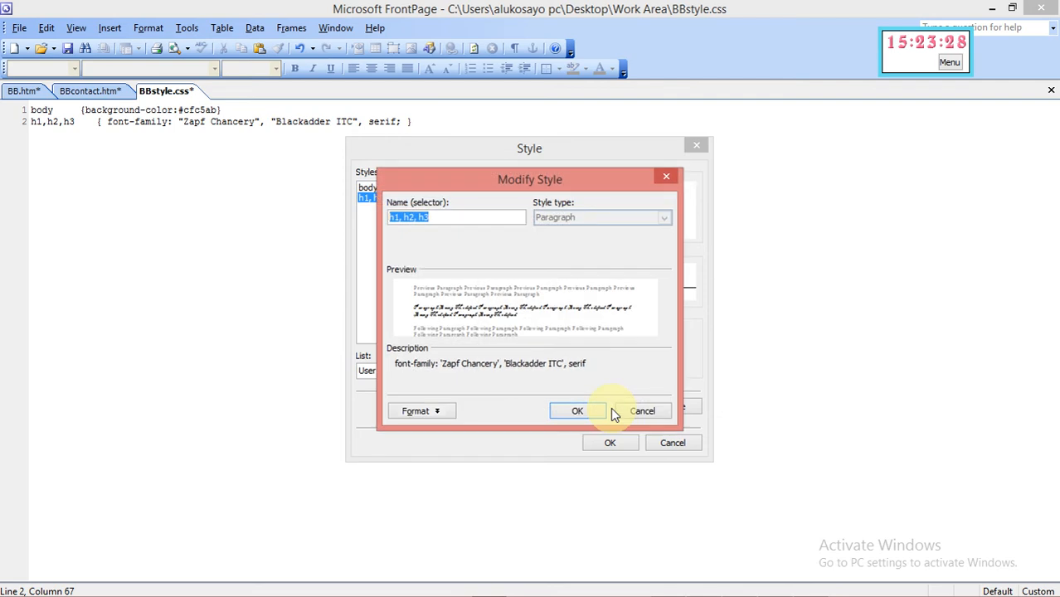
Set the heading style's paragraph alignment to Center and accept the modified style
left_click(415, 411)
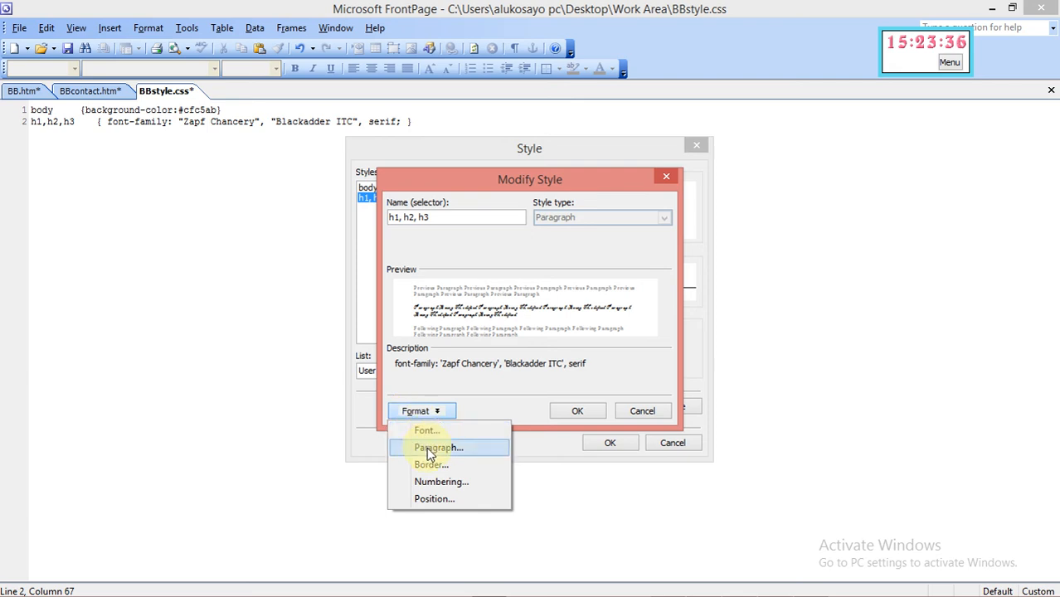
left_click(428, 446)
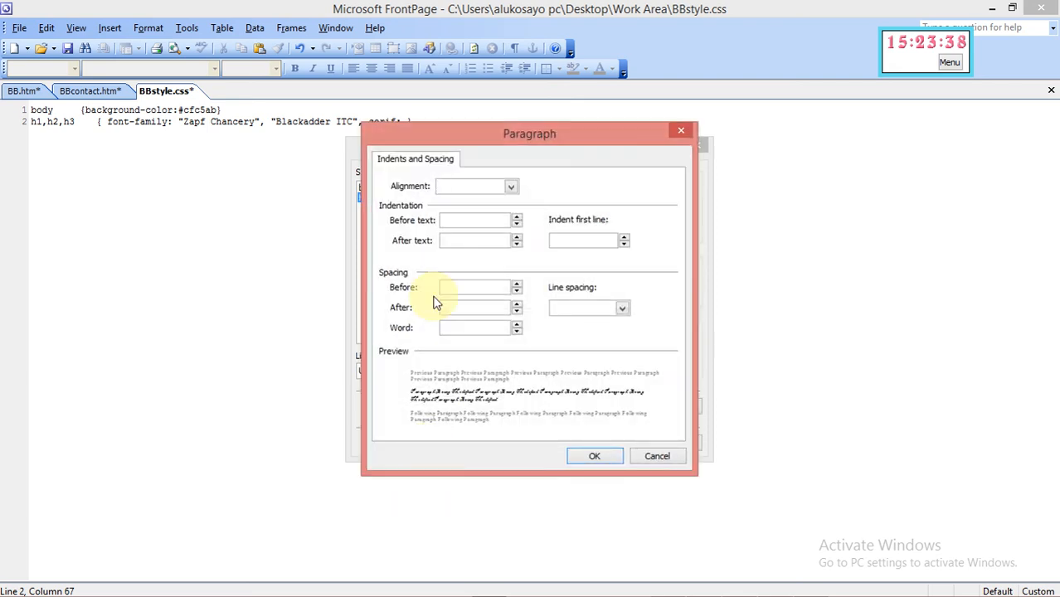
left_click(512, 188)
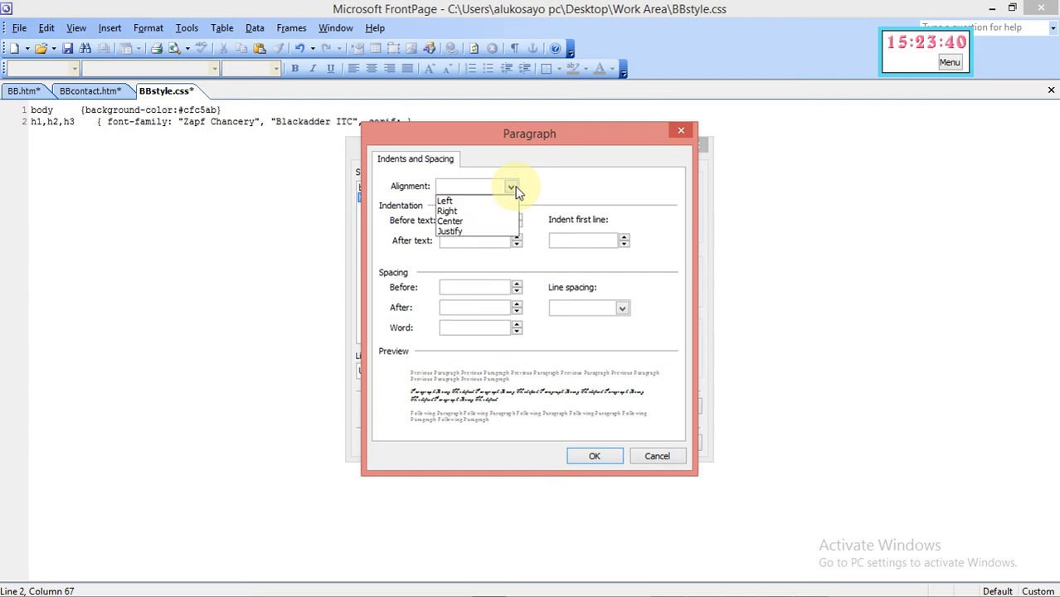
left_click(462, 221)
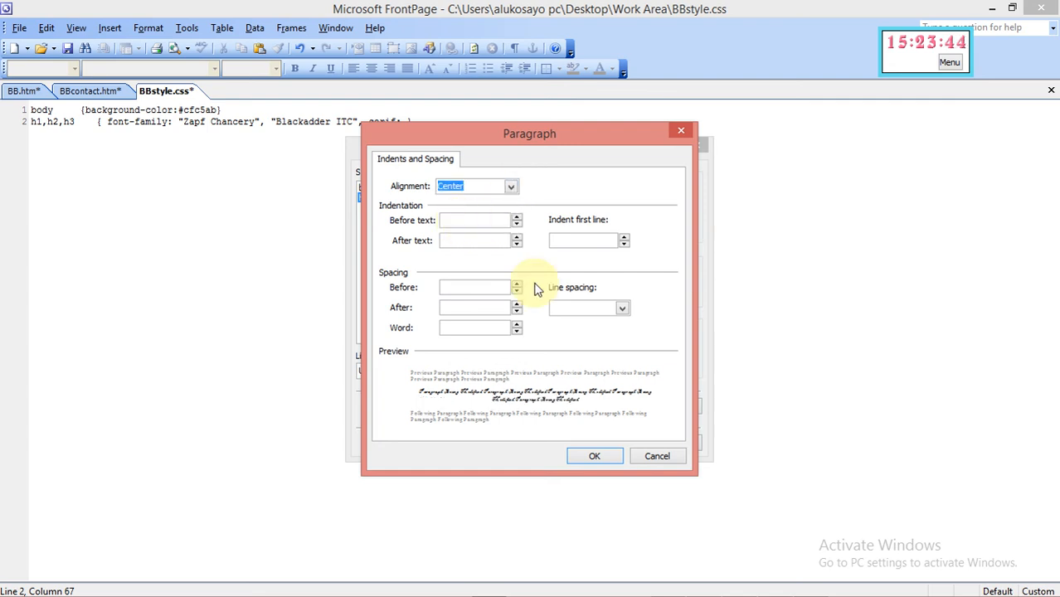
left_click(585, 457)
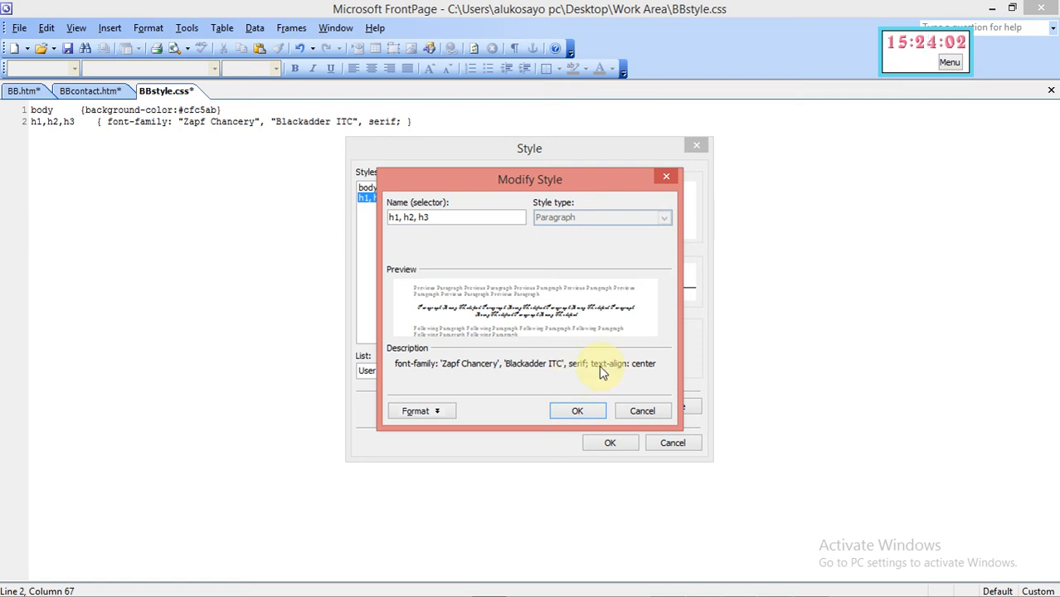
left_click(590, 412)
Apply the style, add an empty line 3, and check the question paper before returning
left_click(603, 442)
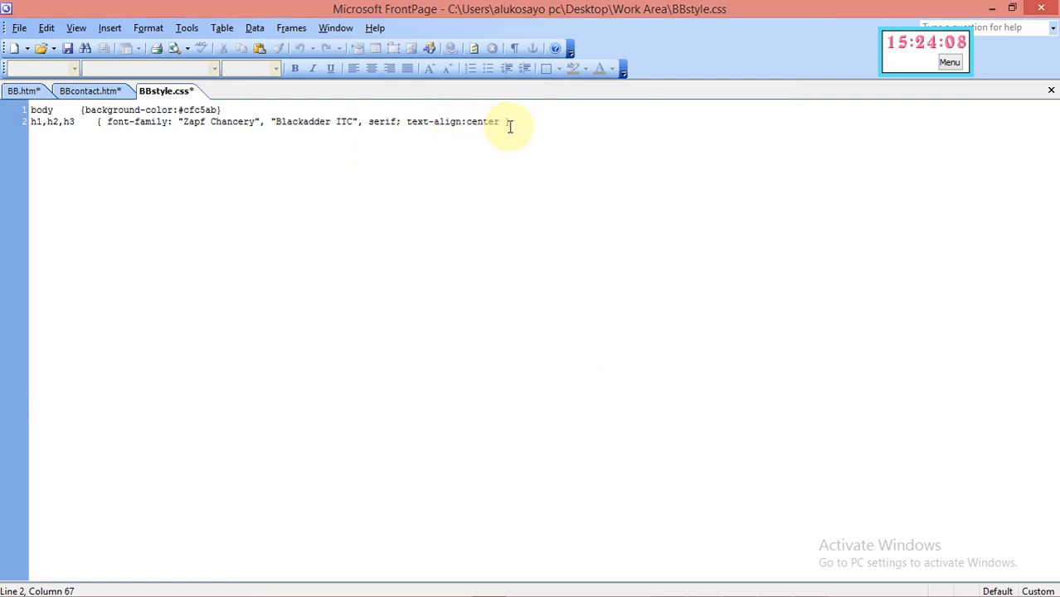
key("Return")
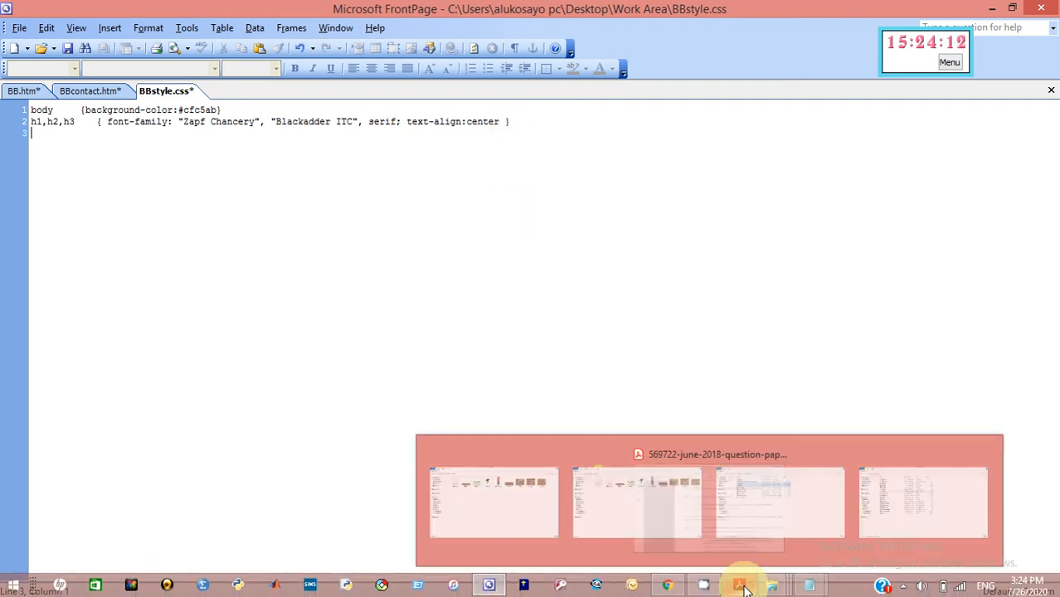
left_click(739, 586)
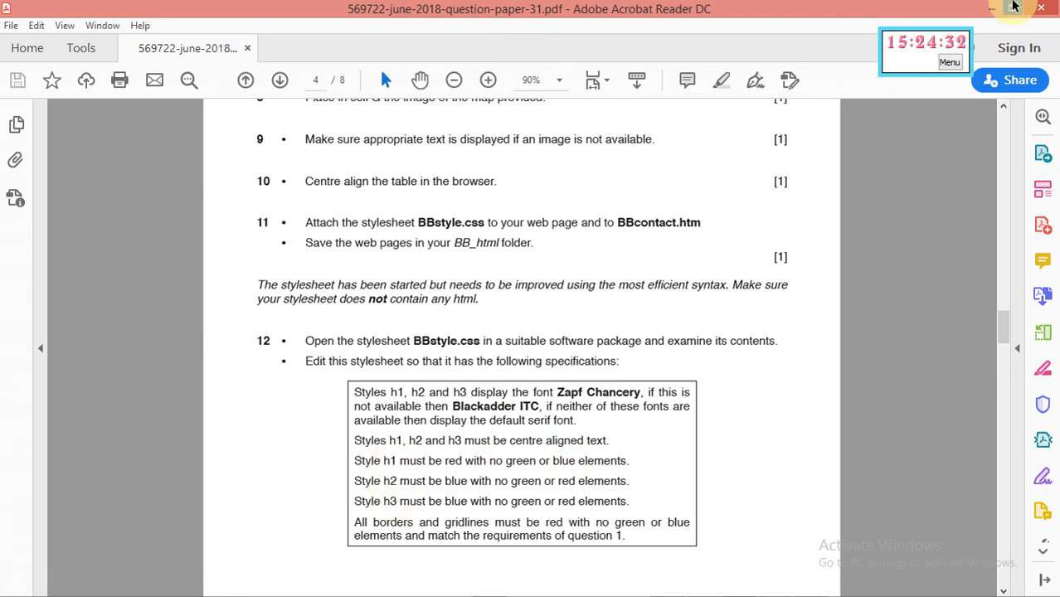
left_click(992, 9)
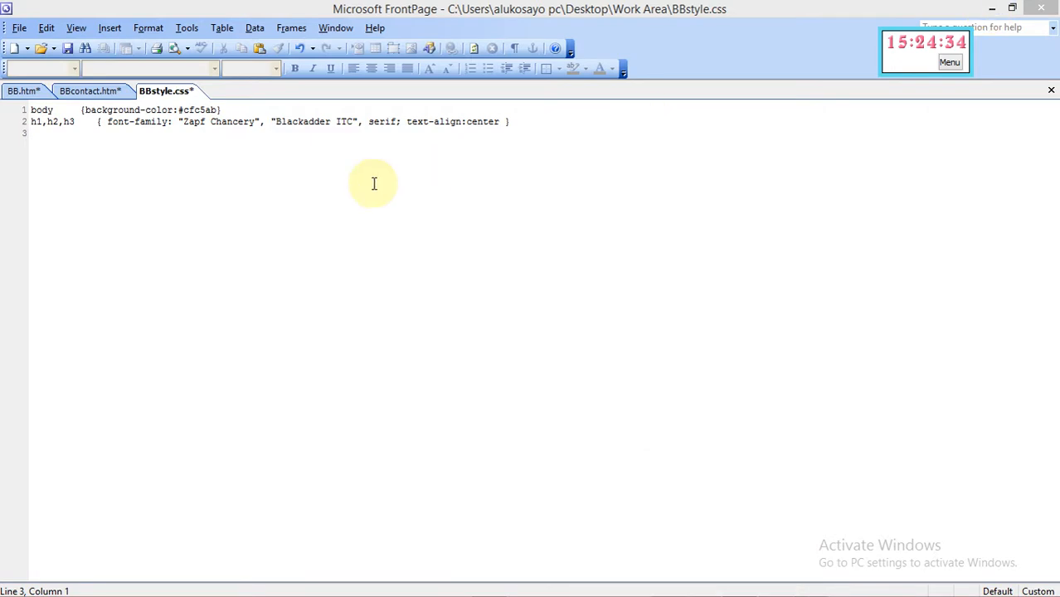
left_click(49, 139)
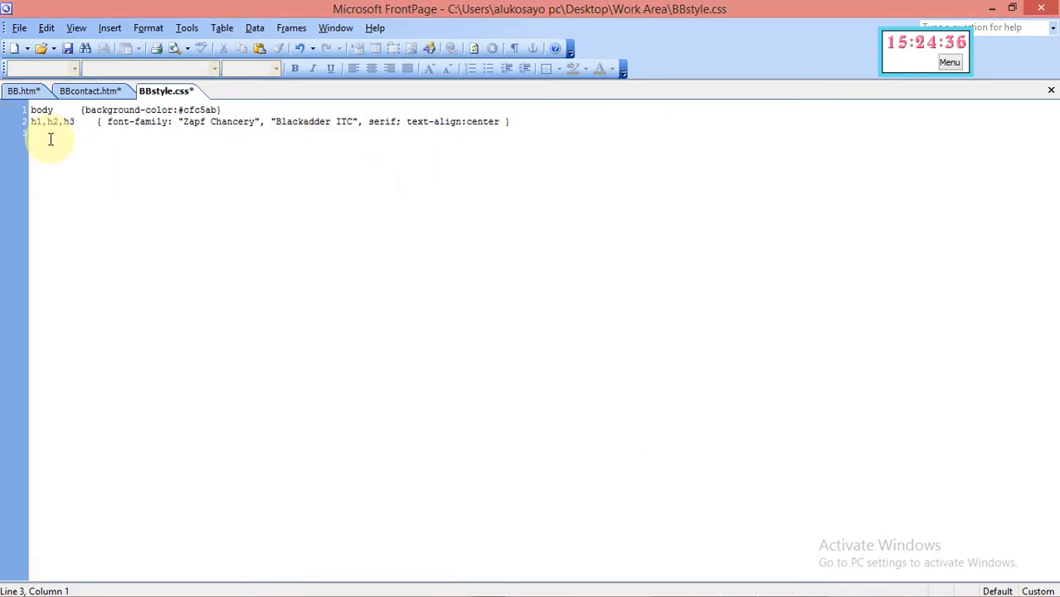
Select the h1 tag from the HTML tags list in the Style dialog for modification
left_click(145, 29)
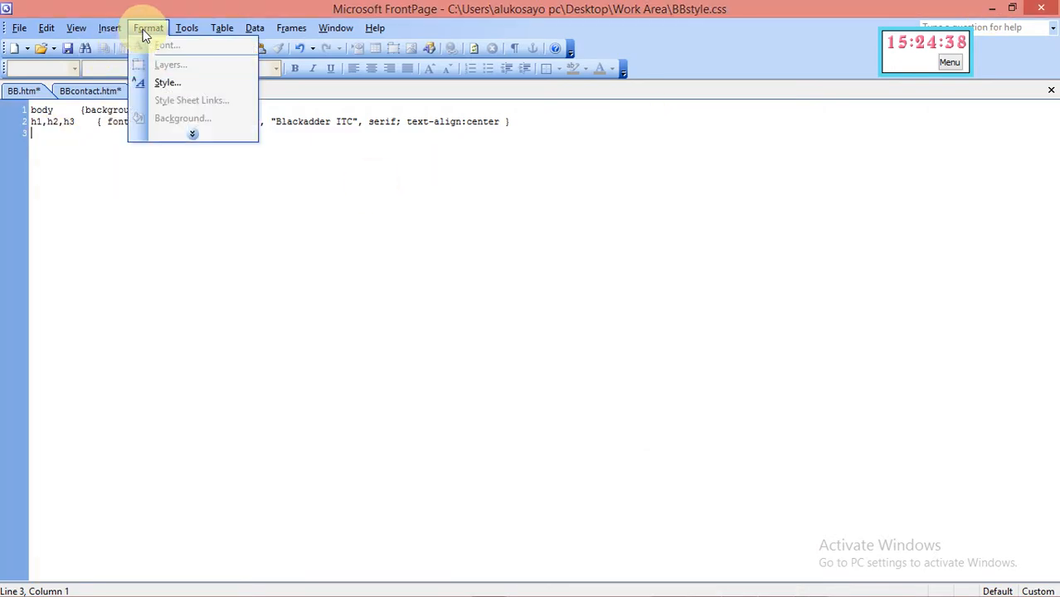
left_click(167, 84)
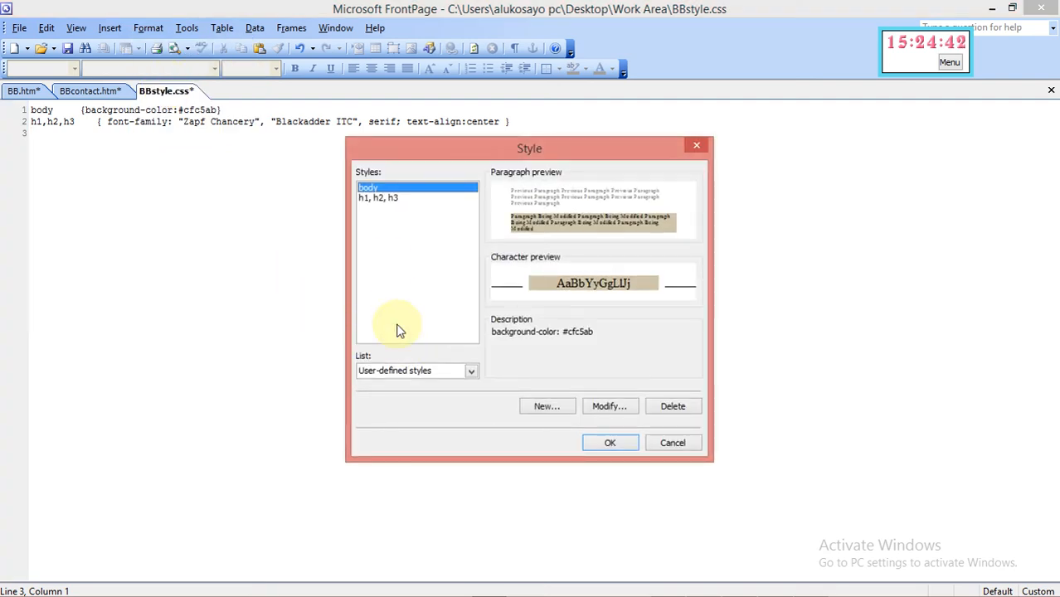
left_click(471, 371)
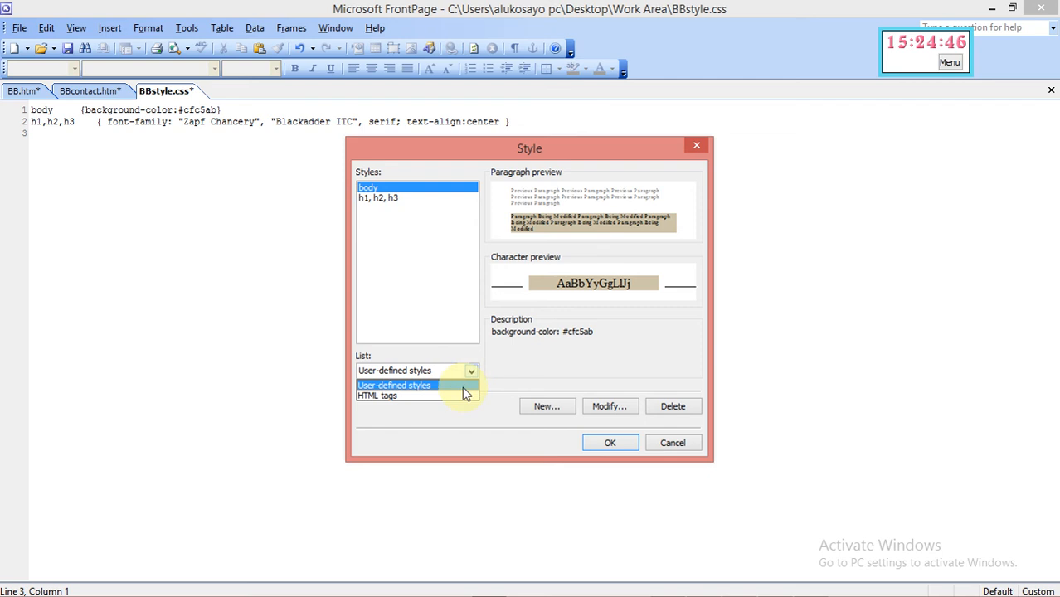
left_click(462, 397)
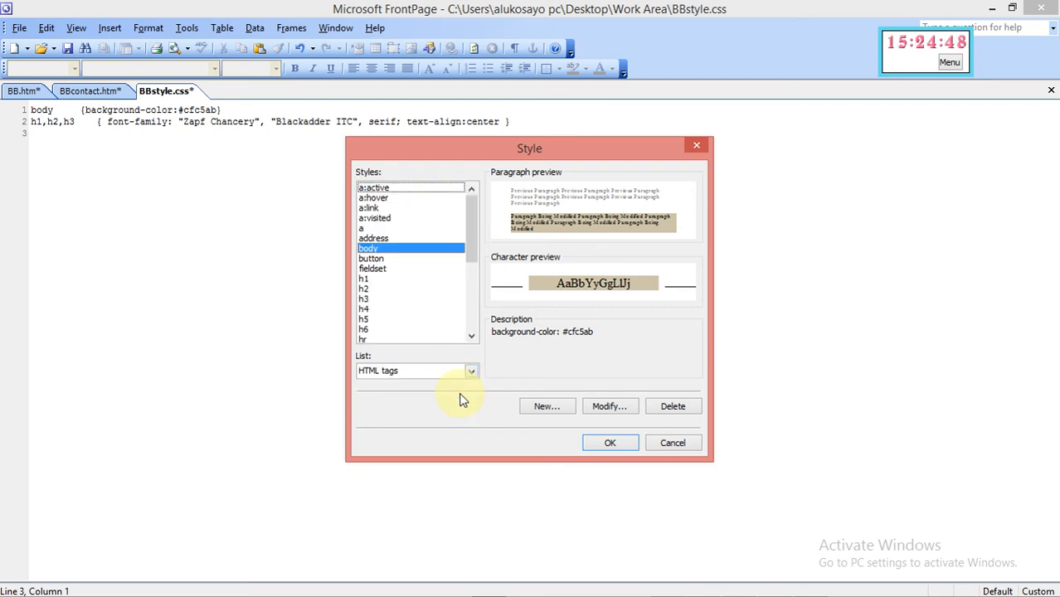
left_click(366, 281)
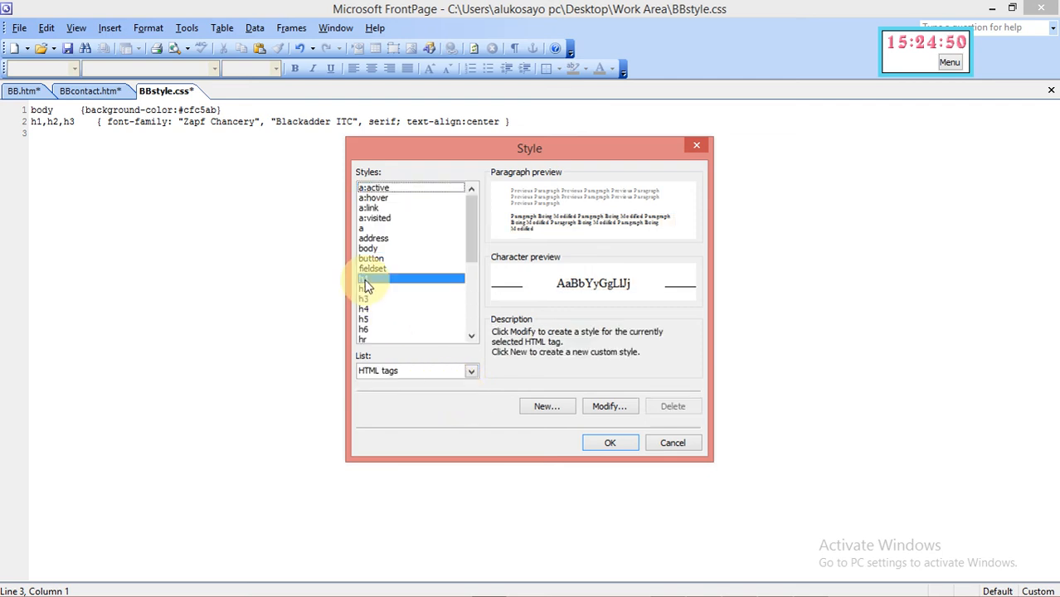
left_click(606, 407)
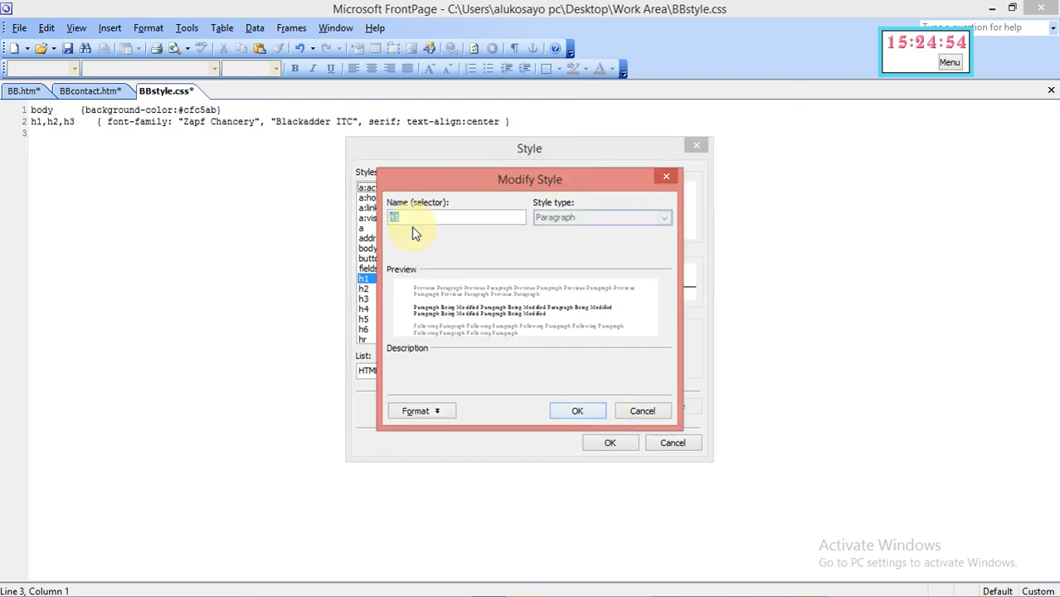
Give h1 the font colour pure red #FF0000 and write the rule into the stylesheet
left_click(419, 414)
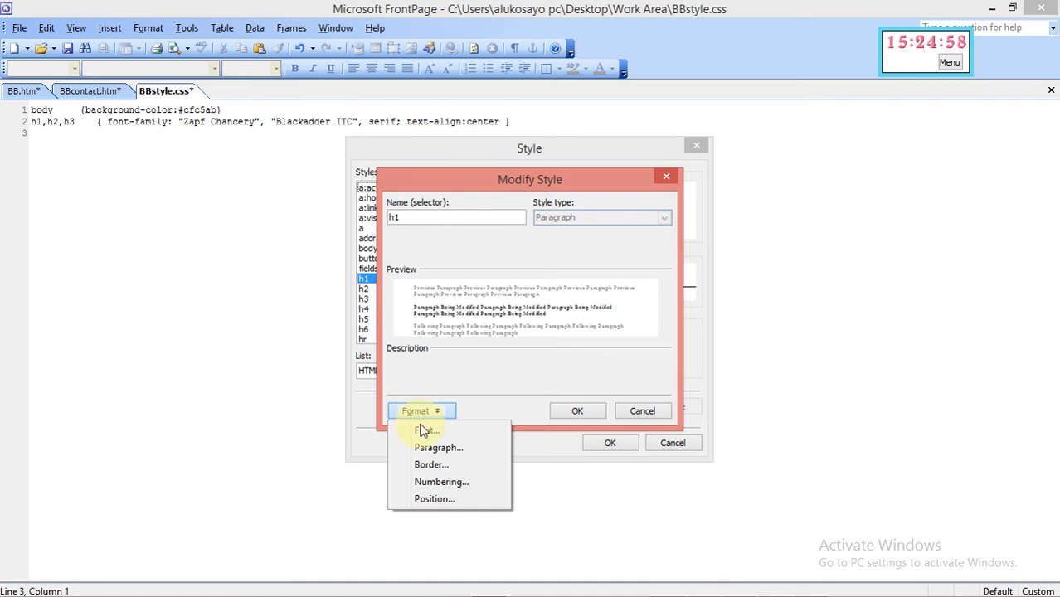
left_click(425, 433)
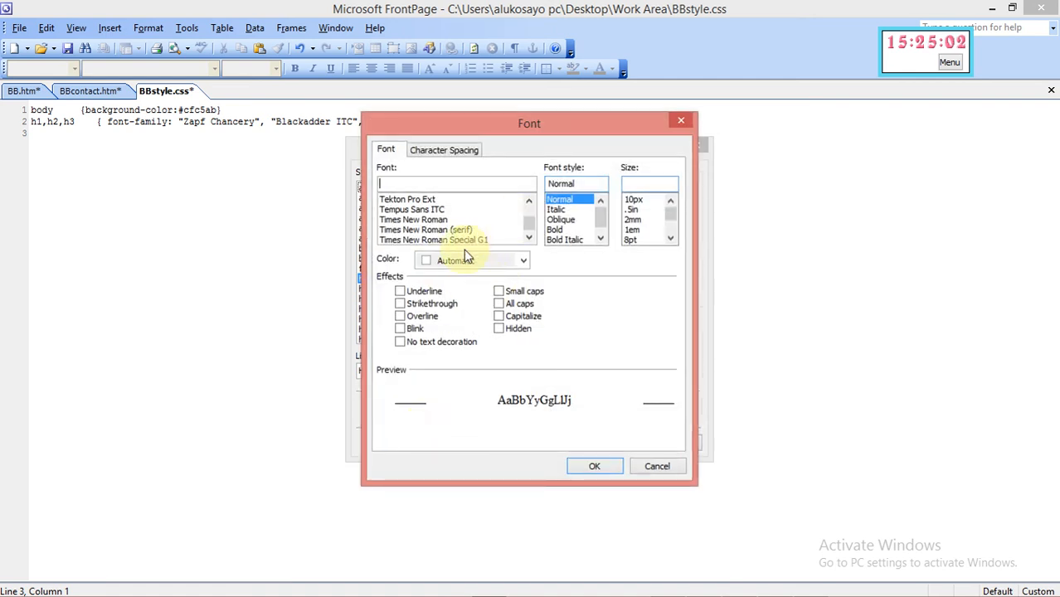
left_click(423, 260)
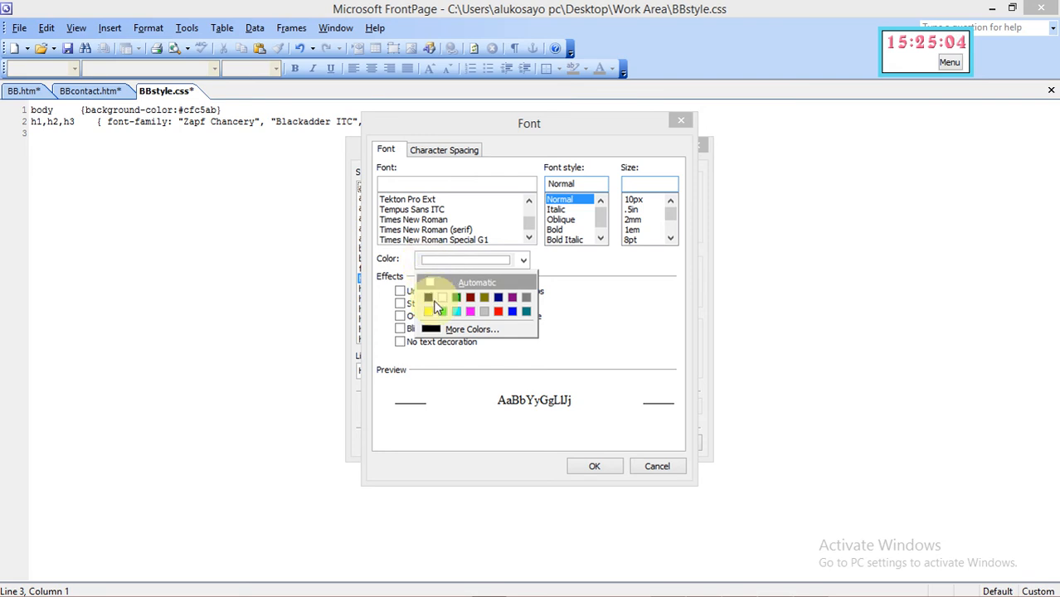
left_click(444, 327)
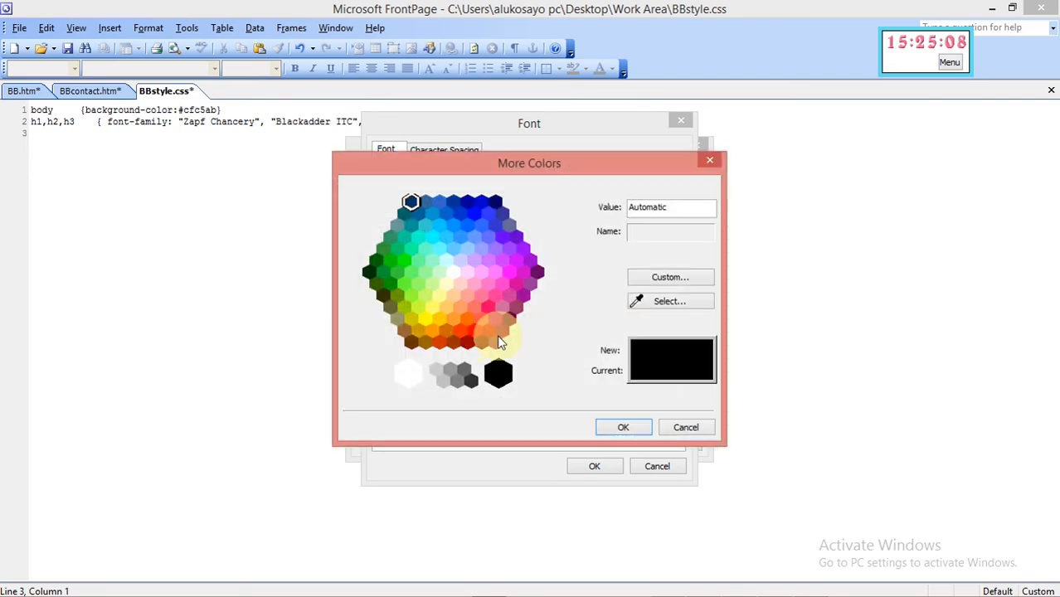
left_click(473, 330)
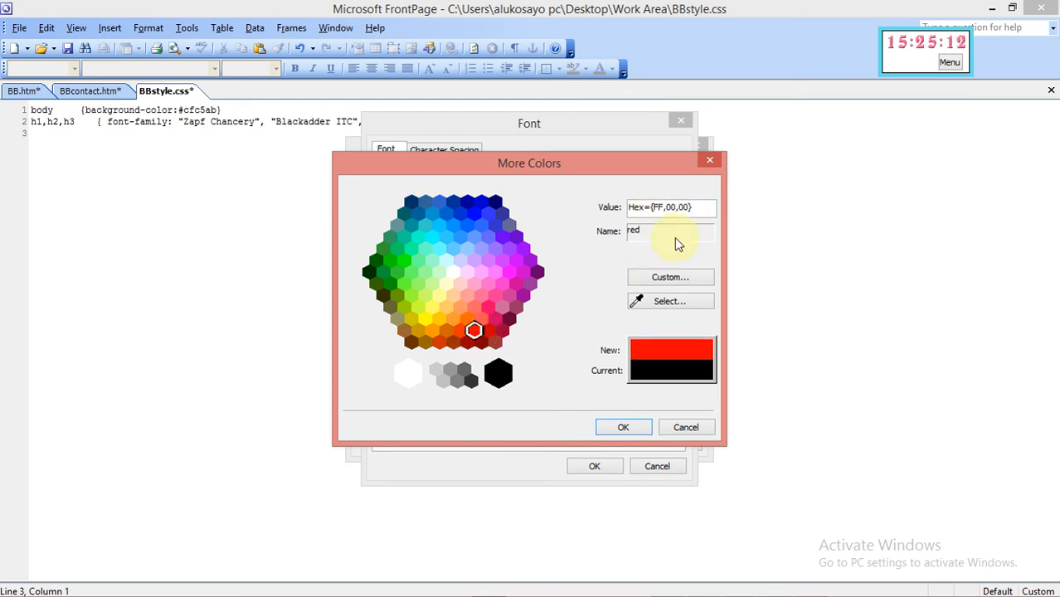
left_click(611, 431)
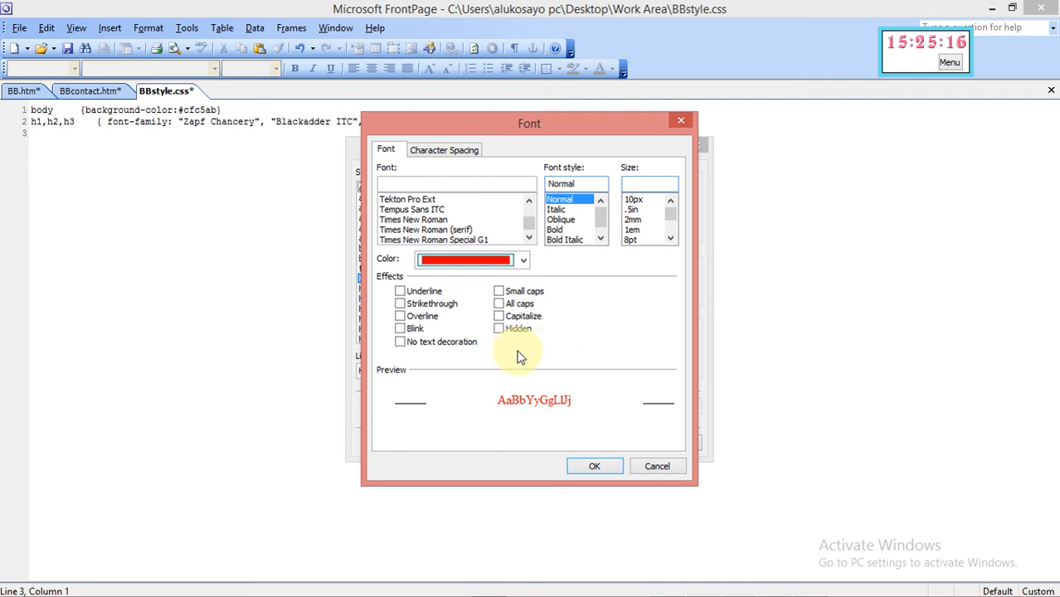
left_click(575, 473)
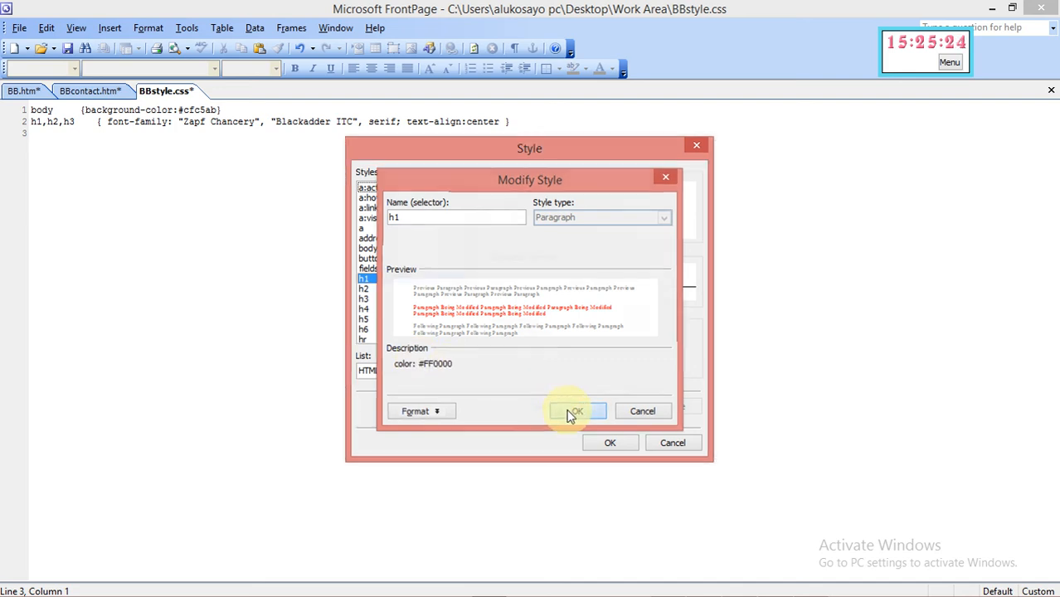
left_click(567, 412)
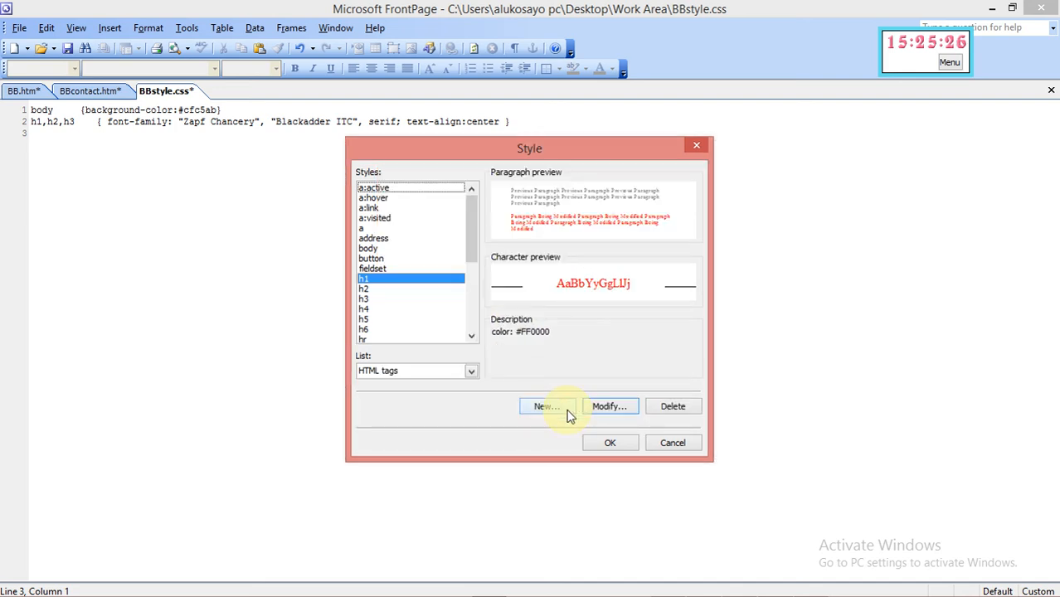
left_click(608, 445)
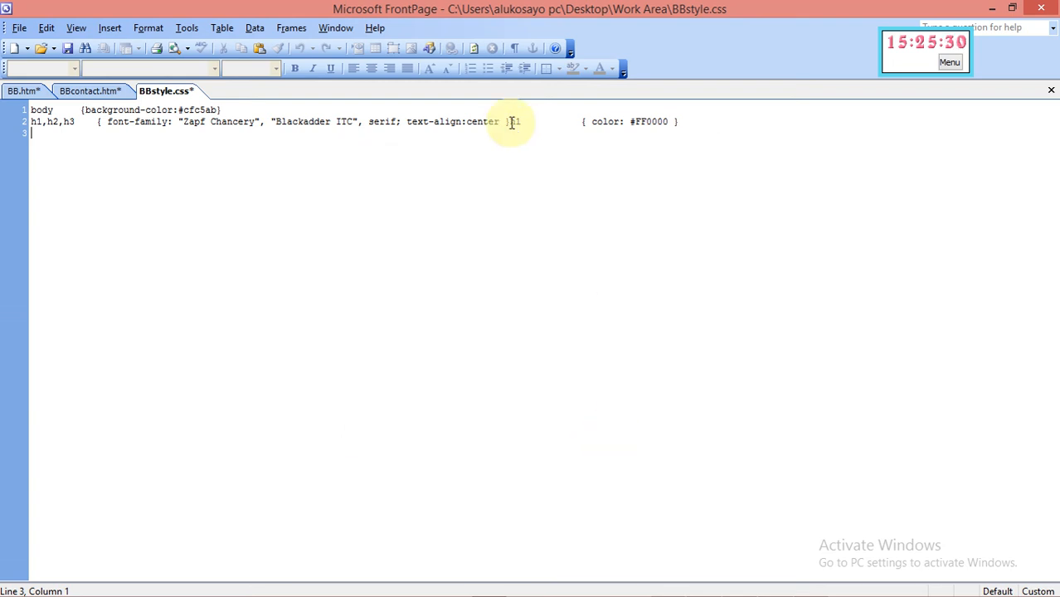
Put the h1 rule on line 3, end #FF0000 with a semicolon, and move its brace to line 4
key("Return")
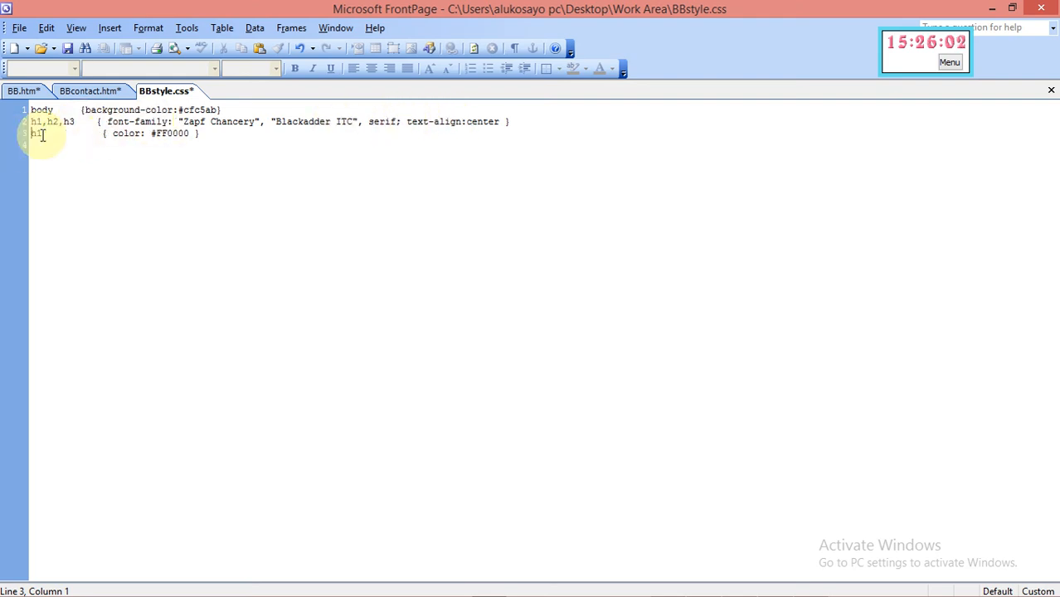
left_click(191, 135)
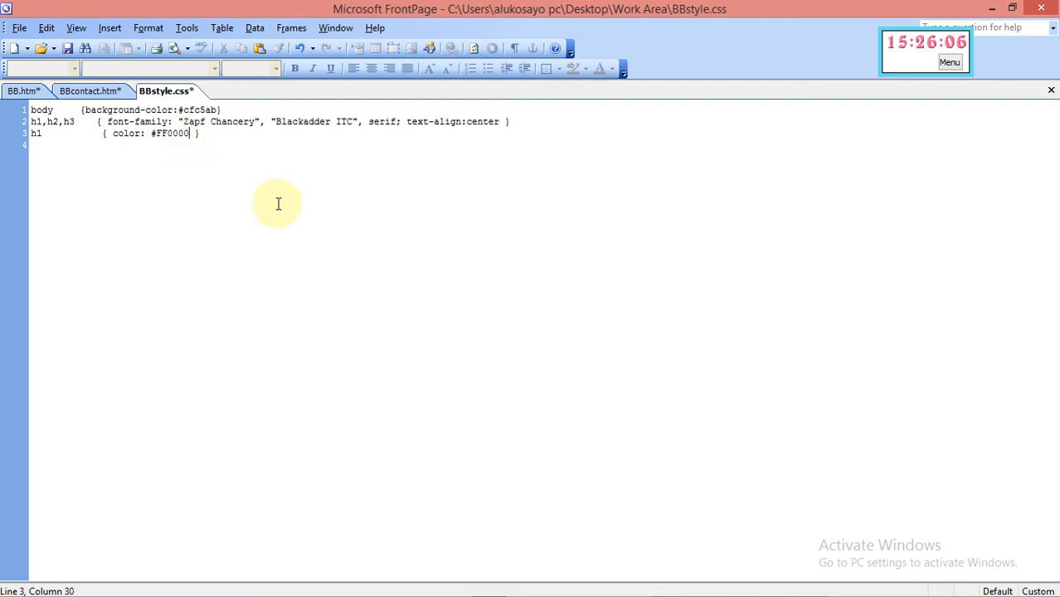
type(";")
key("Return")
key("Right")
key("BackSpace")
key("Right")
key("Return")
Select the h2 tag from the HTML tags list in the Style dialog for modification
left_click(148, 29)
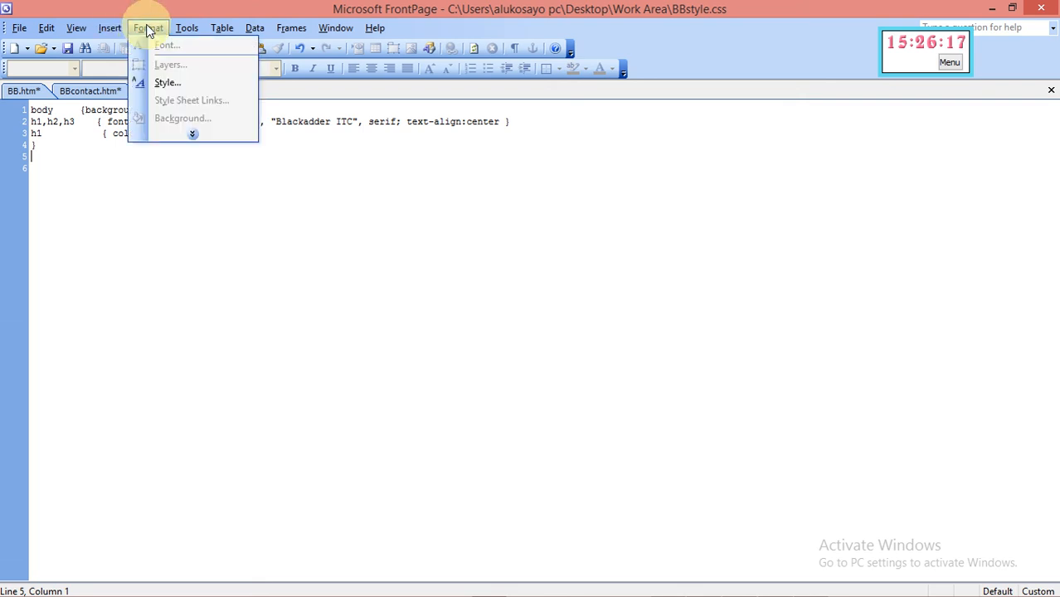
left_click(168, 83)
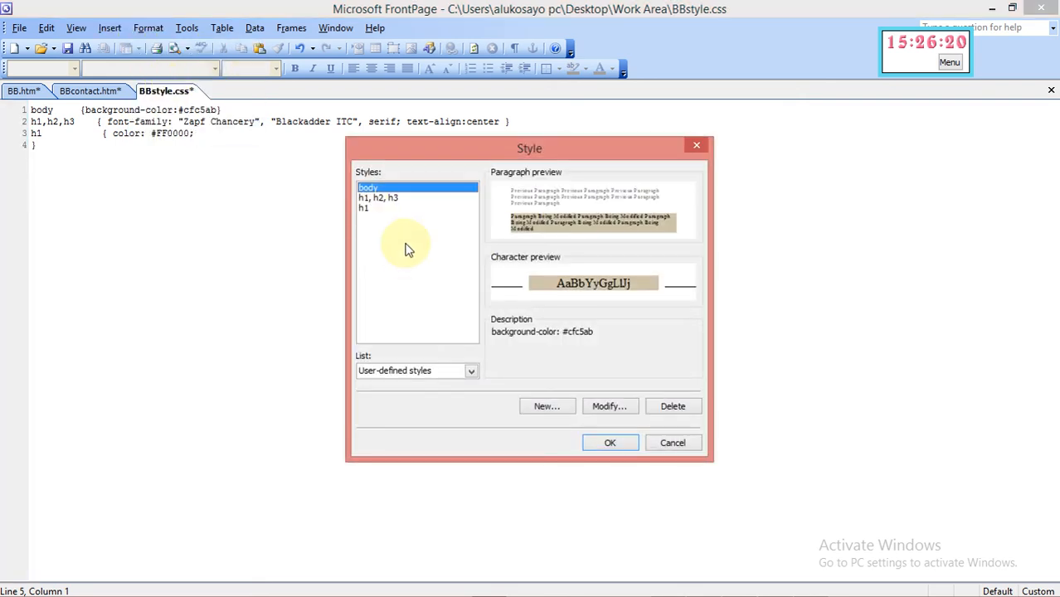
left_click(471, 373)
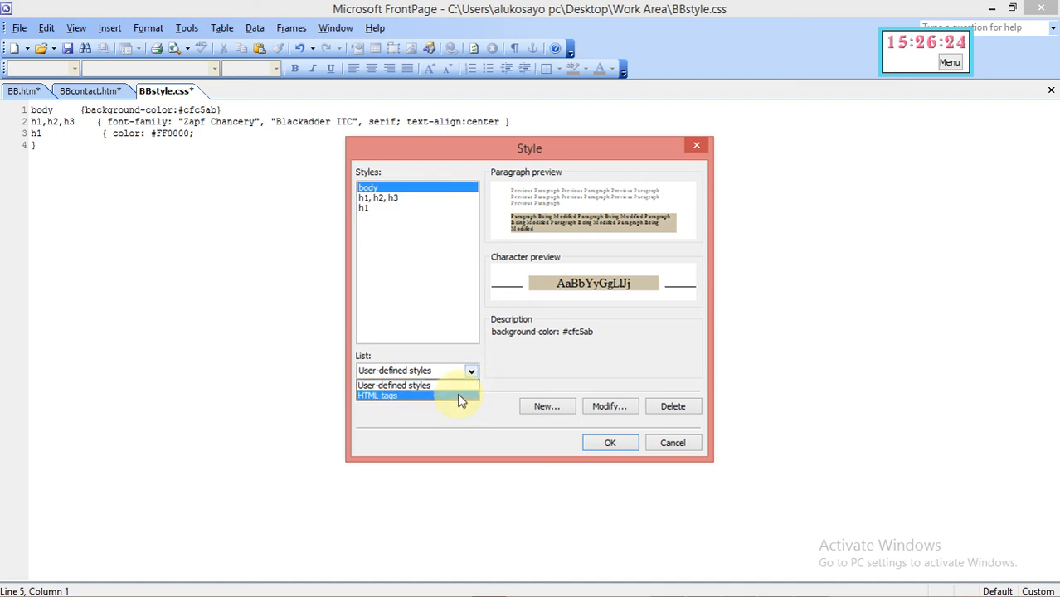
left_click(462, 397)
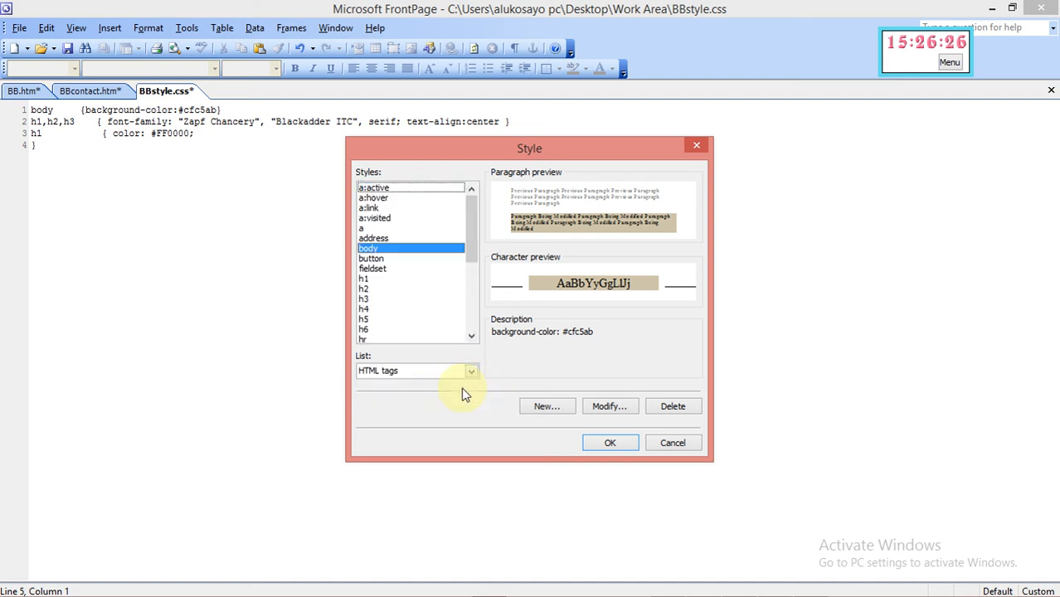
left_click(367, 289)
left_click(611, 405)
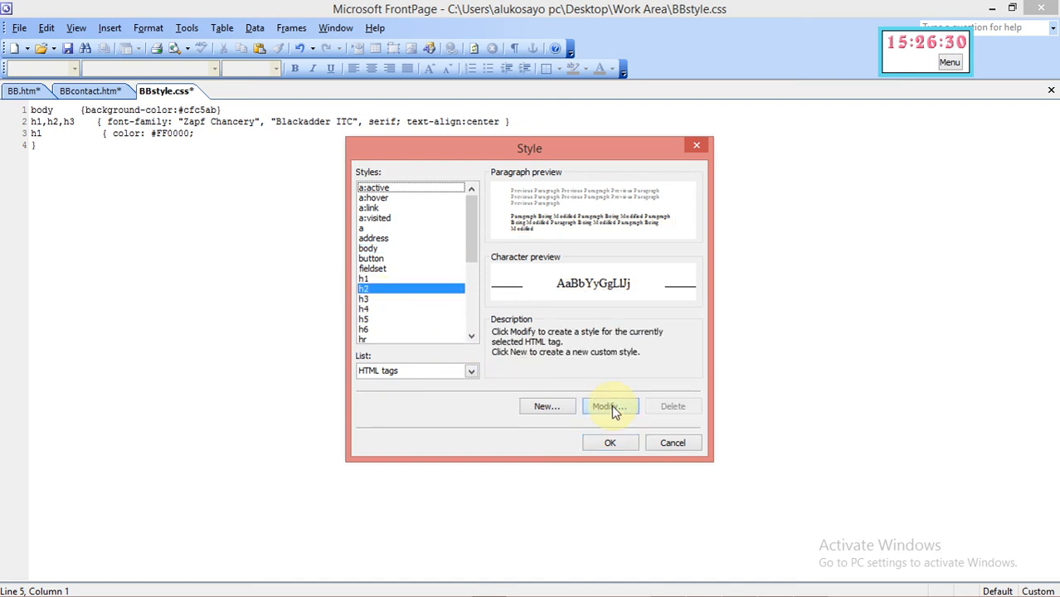
Change the selector name to 'h2, h3'
left_click(407, 218)
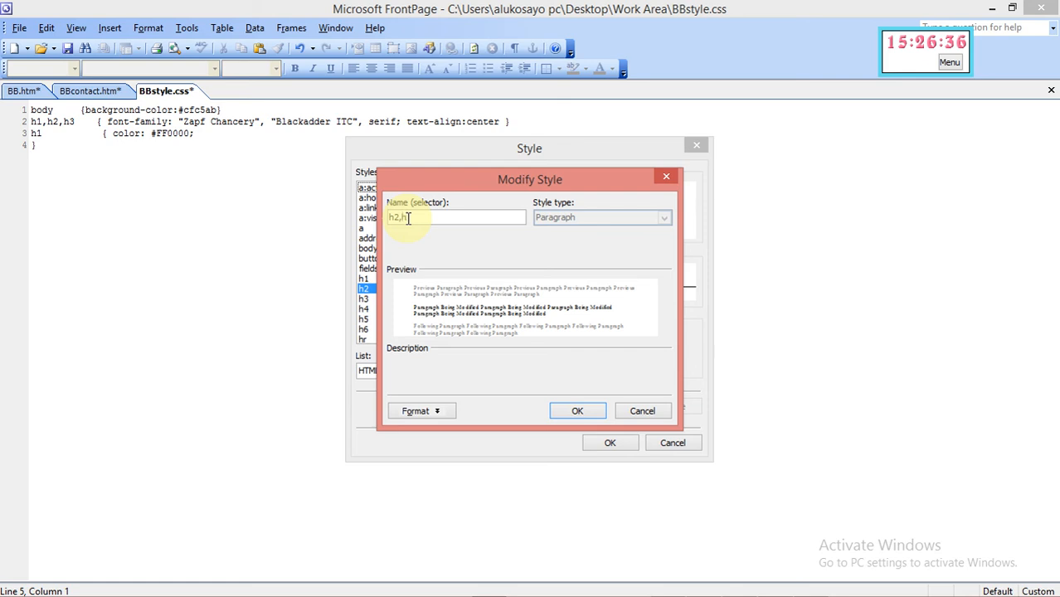
type(",h3")
left_click(403, 218)
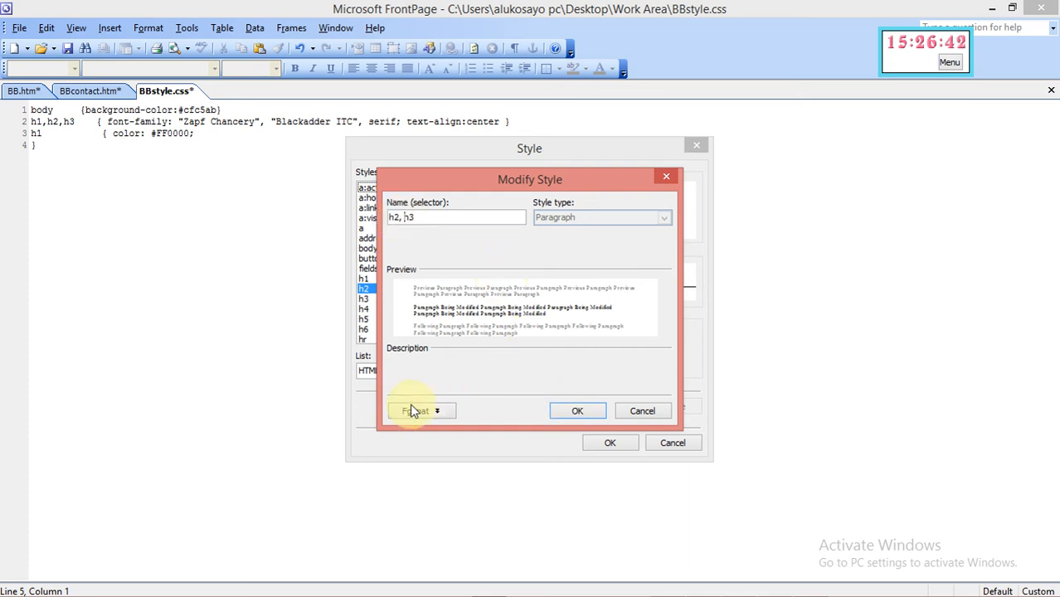
mouse_move(762, 595)
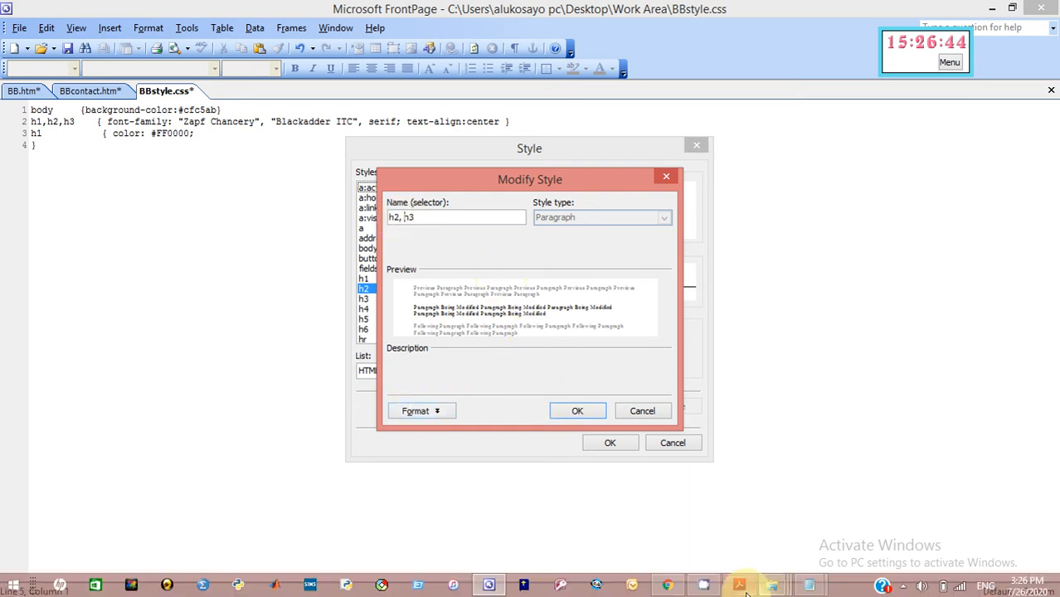
left_click(739, 586)
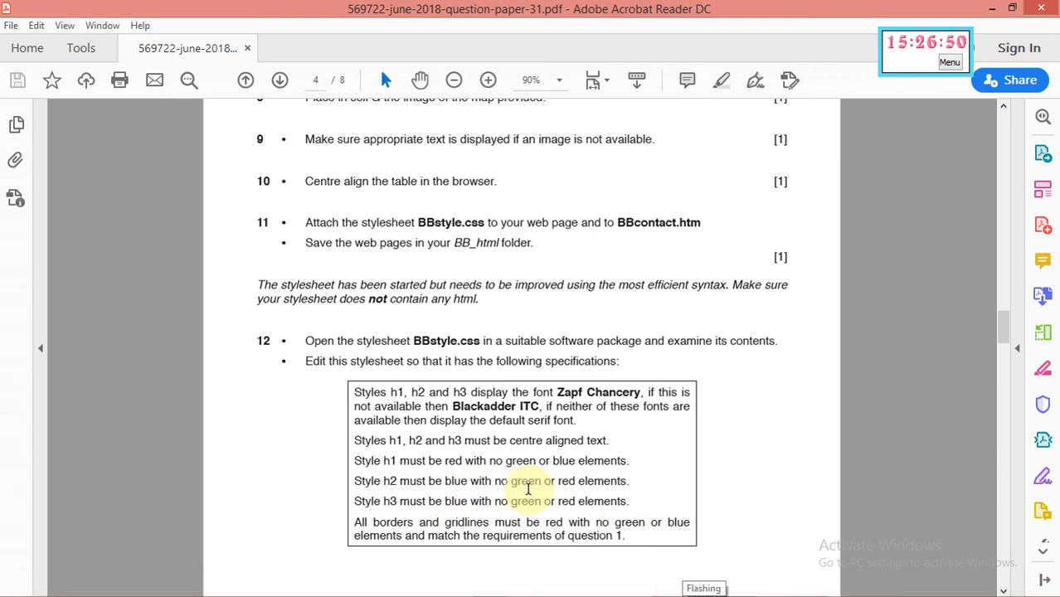
left_click(993, 8)
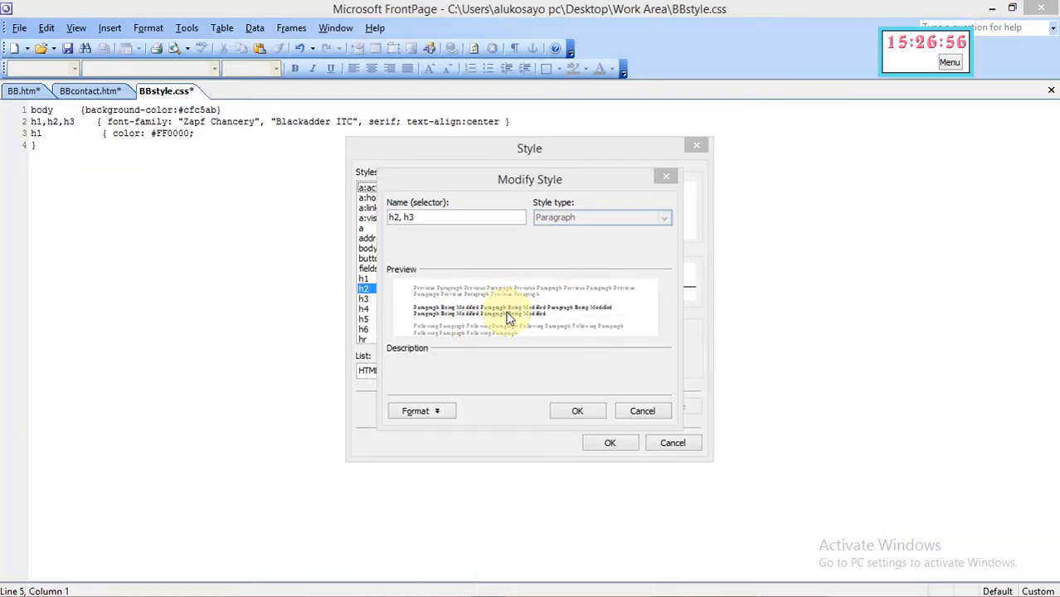
Set the h2, h3 font colour to blue #0000FF from More Colors and accept the style
left_click(418, 412)
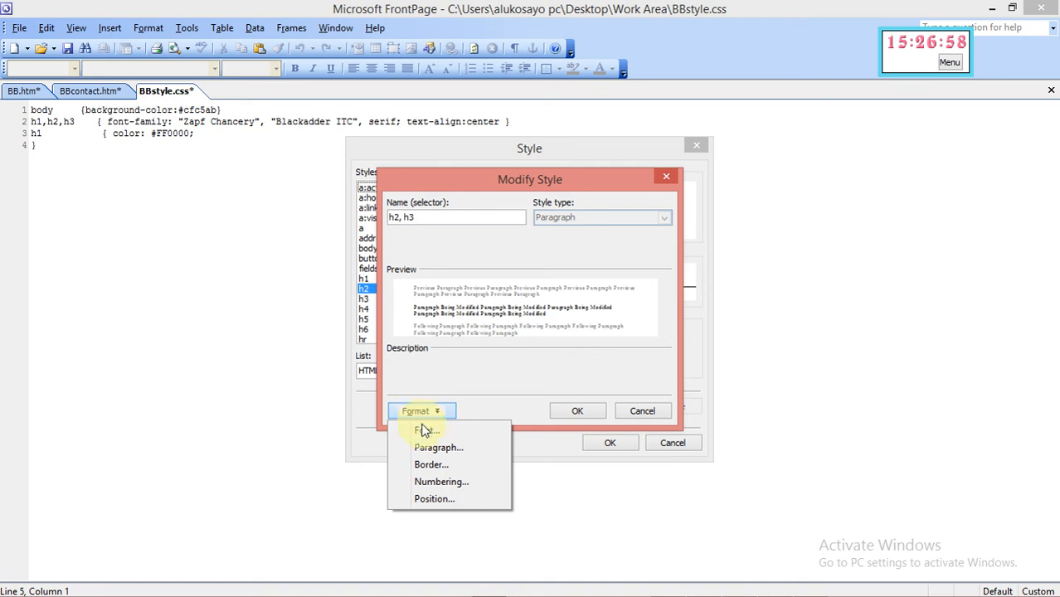
left_click(423, 431)
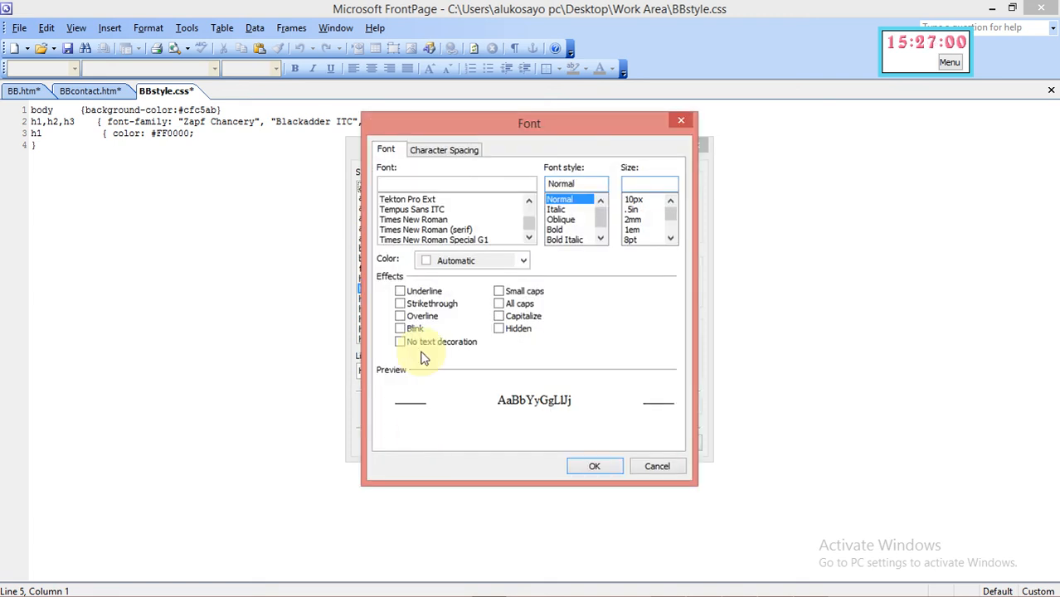
left_click(425, 262)
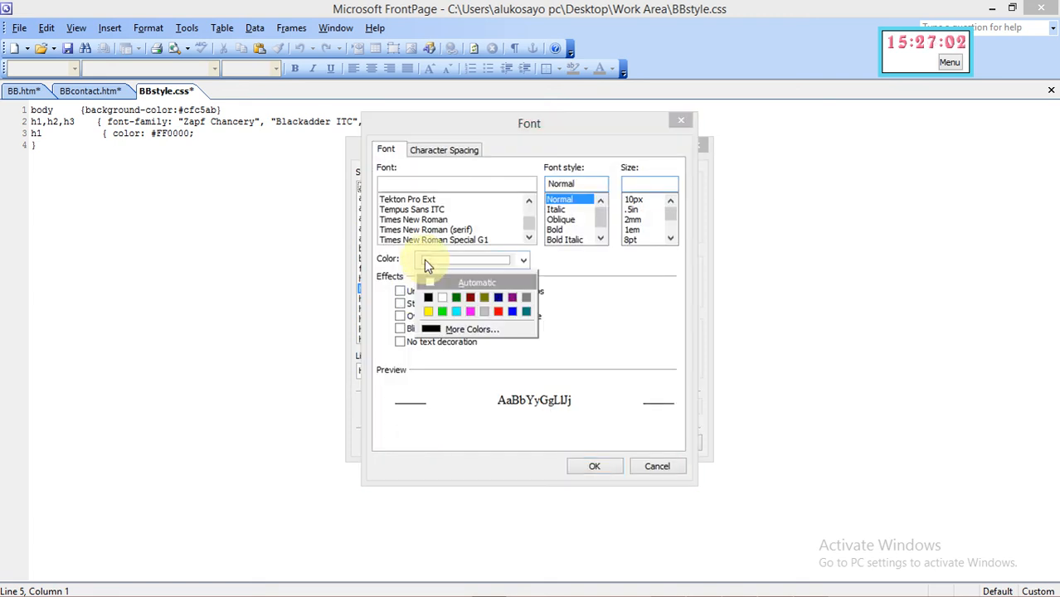
left_click(452, 329)
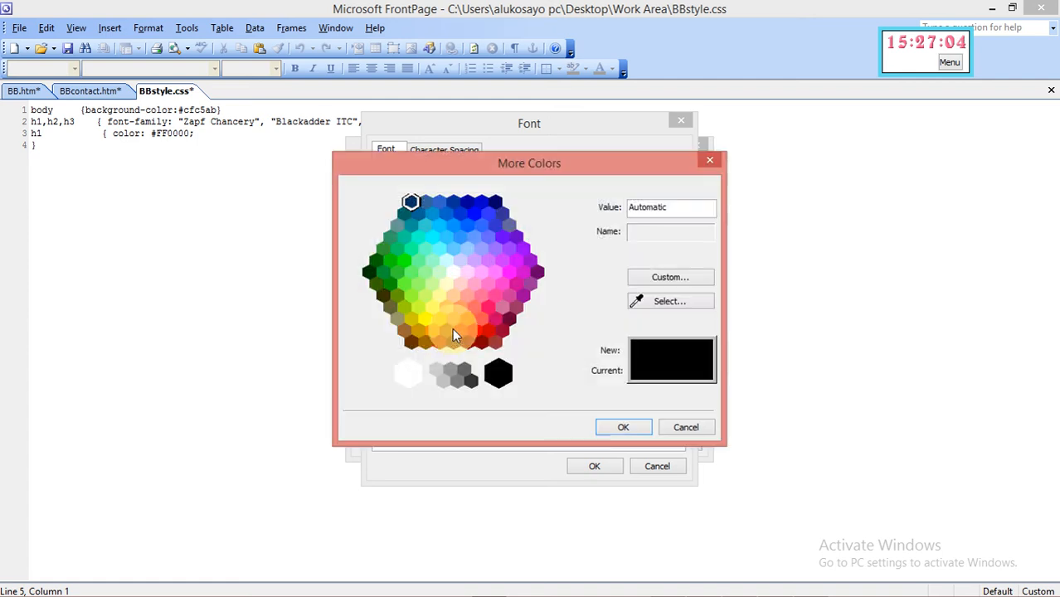
left_click(468, 204)
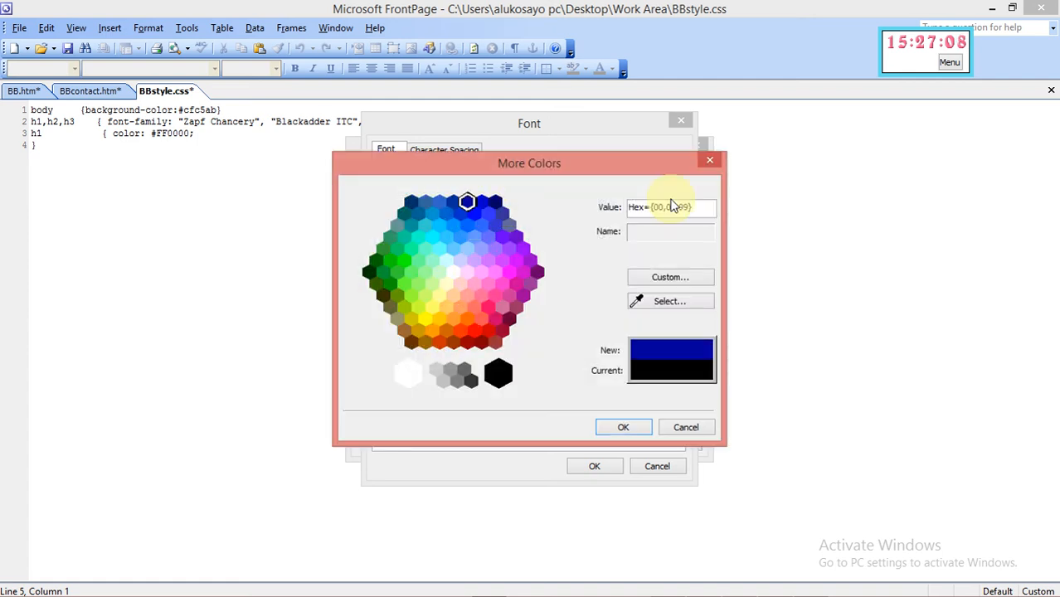
left_click(495, 202)
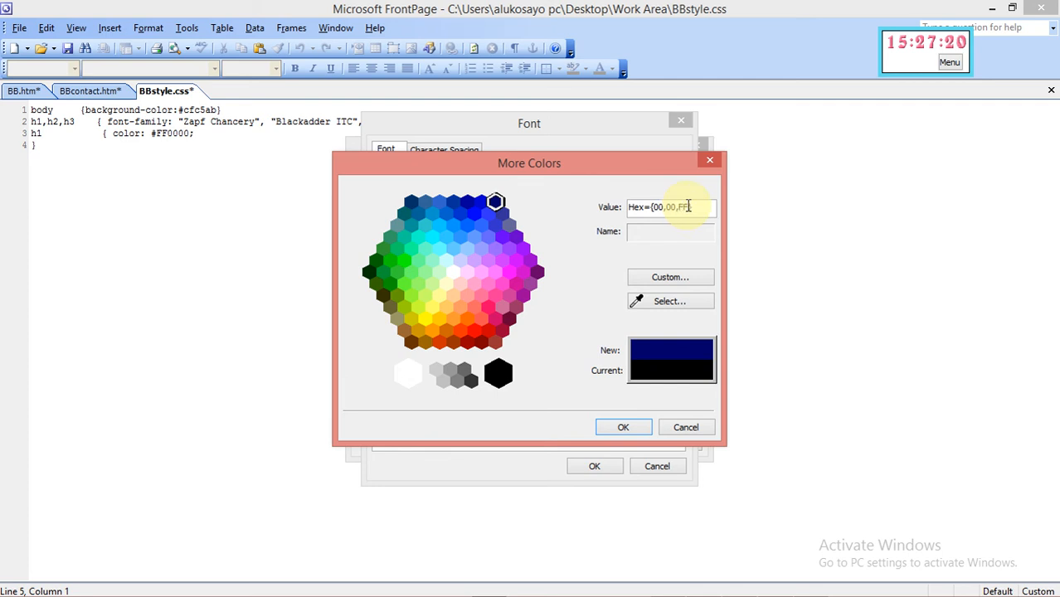
left_click(622, 430)
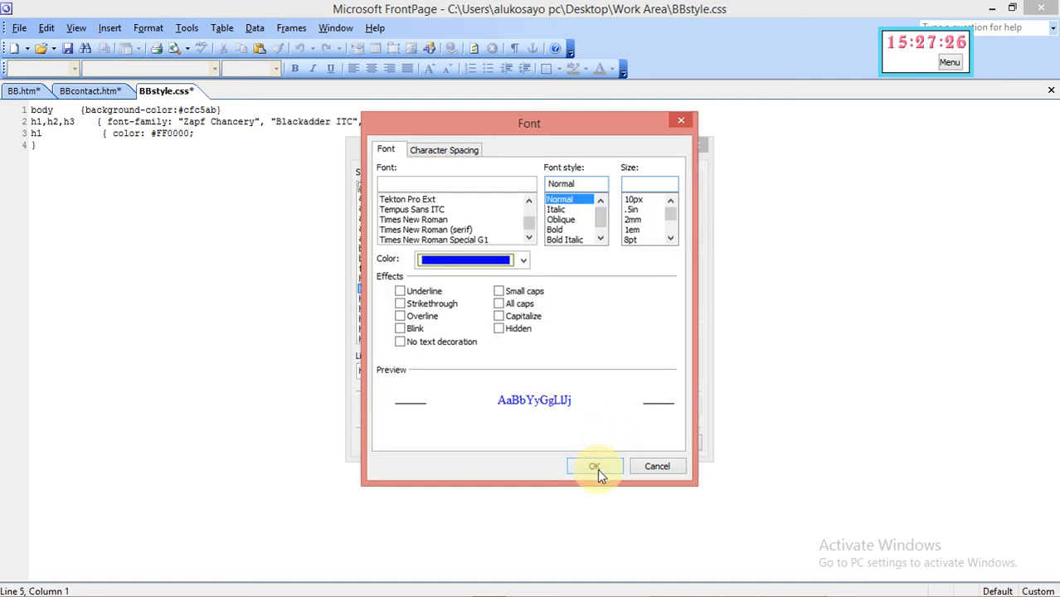
left_click(595, 467)
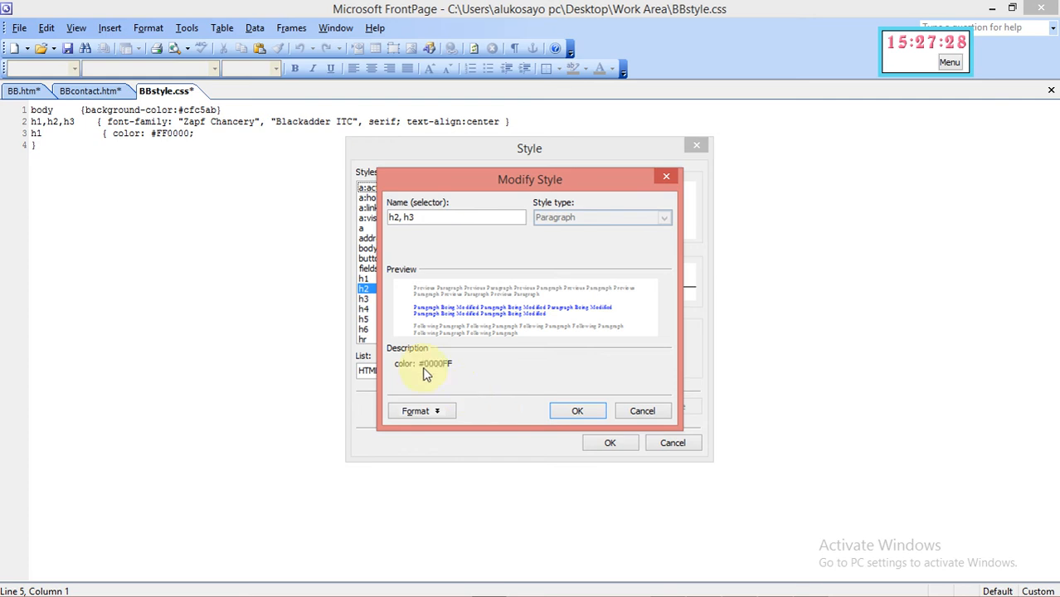
left_click(569, 412)
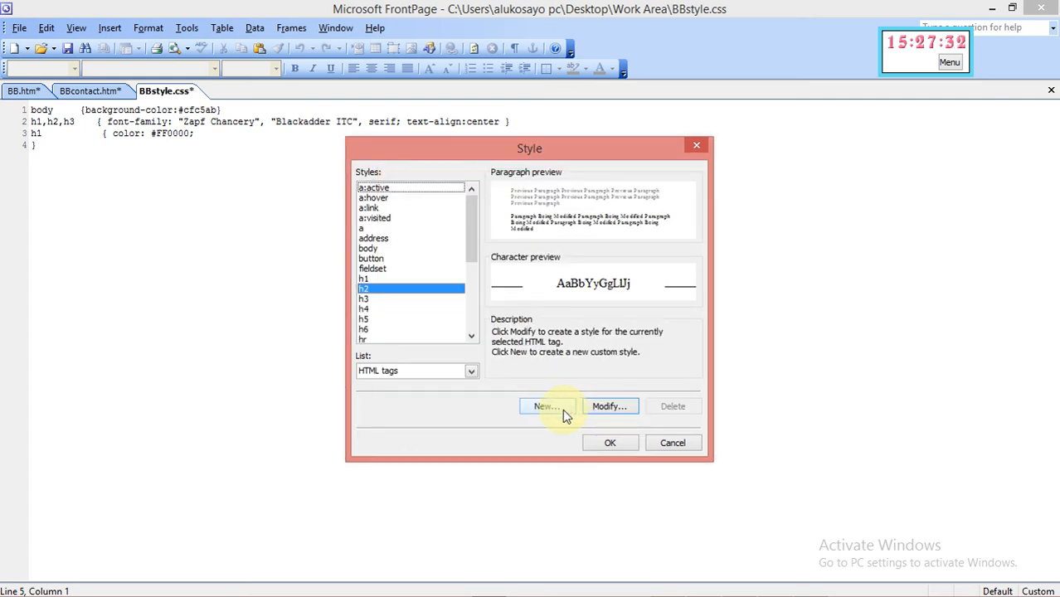
Write the h2, h3 color rule on its own line with its brace on a separate line, then open the question paper
left_click(608, 445)
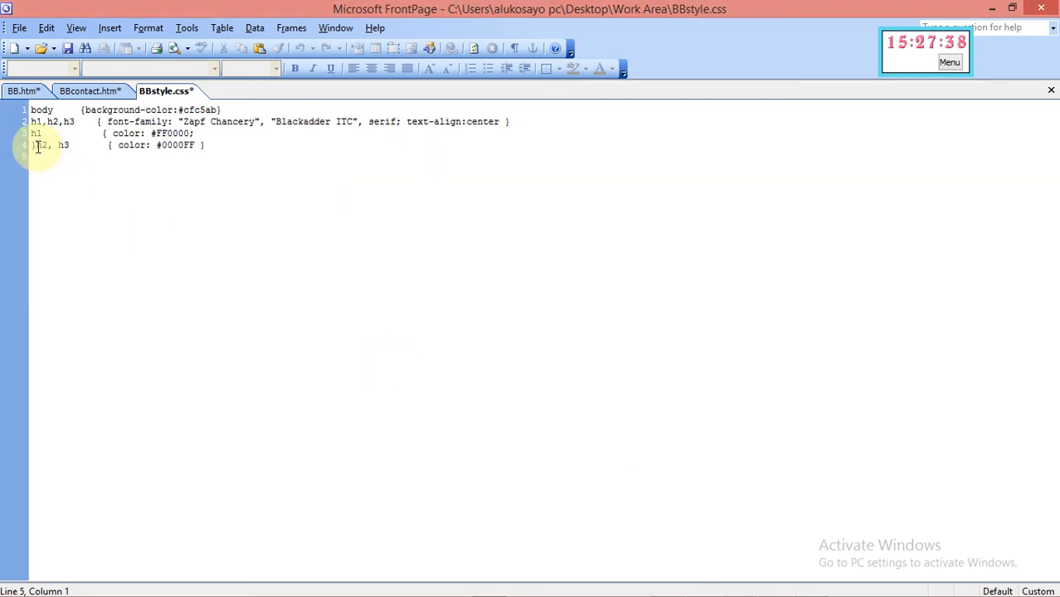
left_click(37, 147)
key("Return")
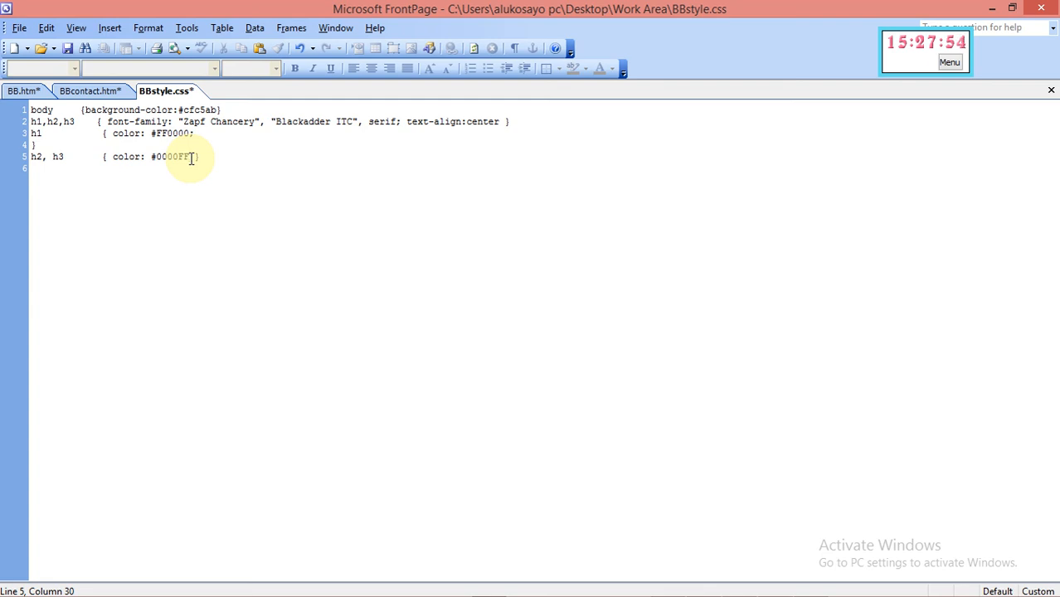
key("Return")
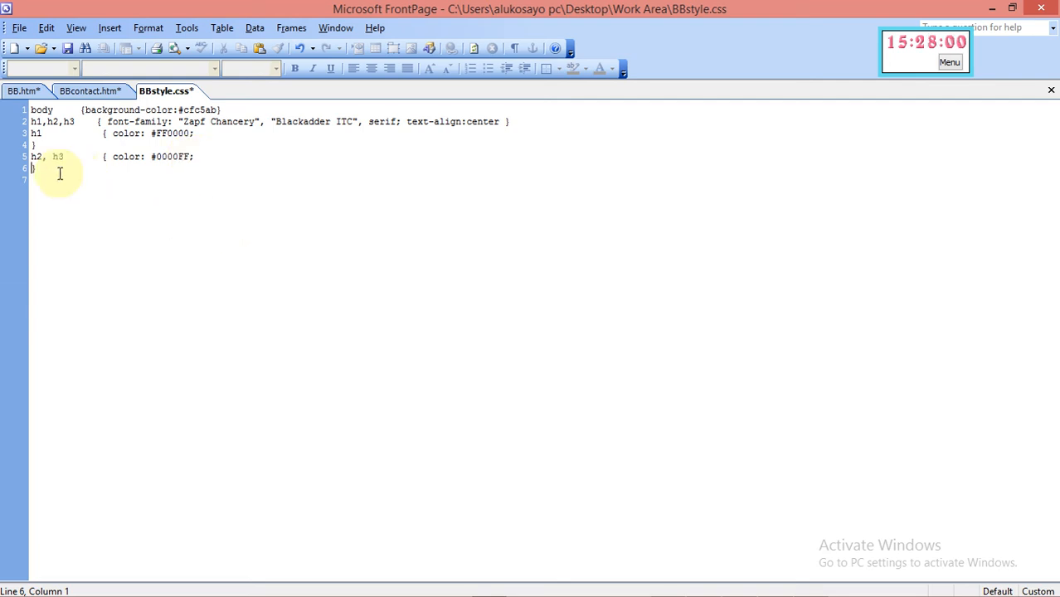
key("Return")
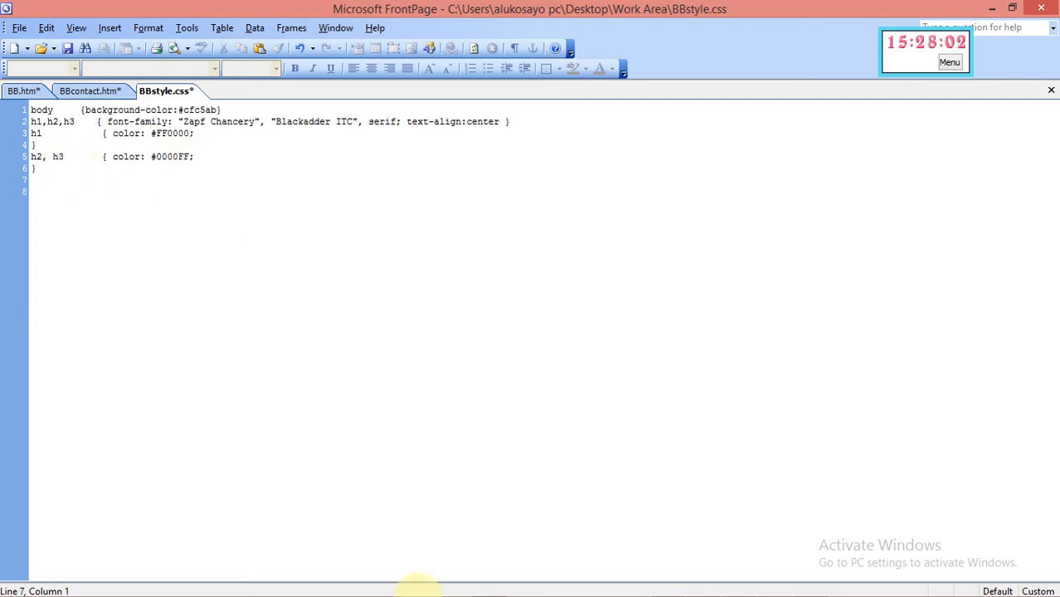
mouse_move(610, 589)
left_click(731, 584)
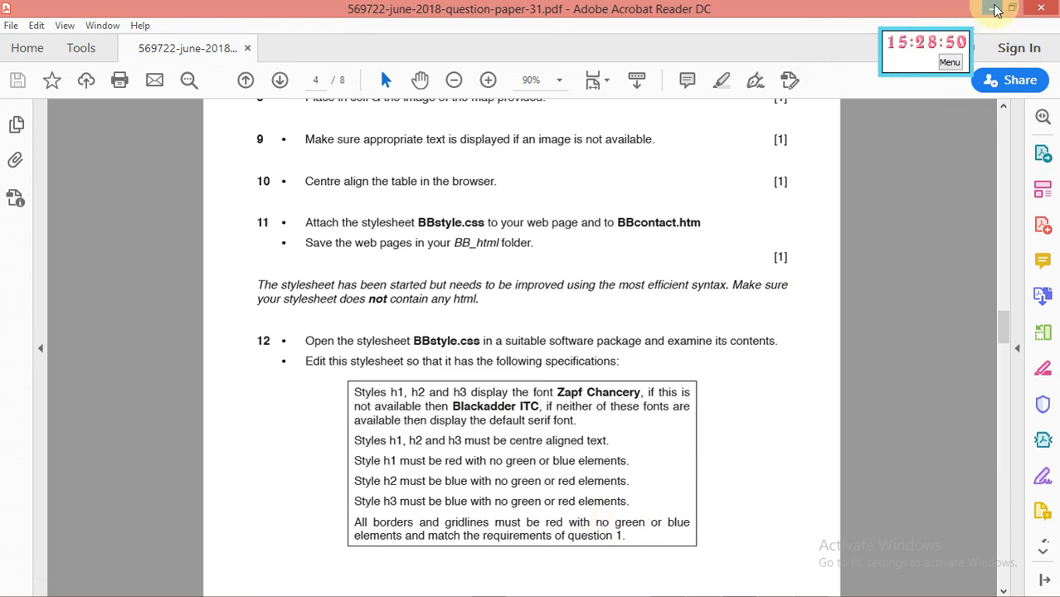
Minimise Acrobat after reading the border and gridline specification
left_click(992, 8)
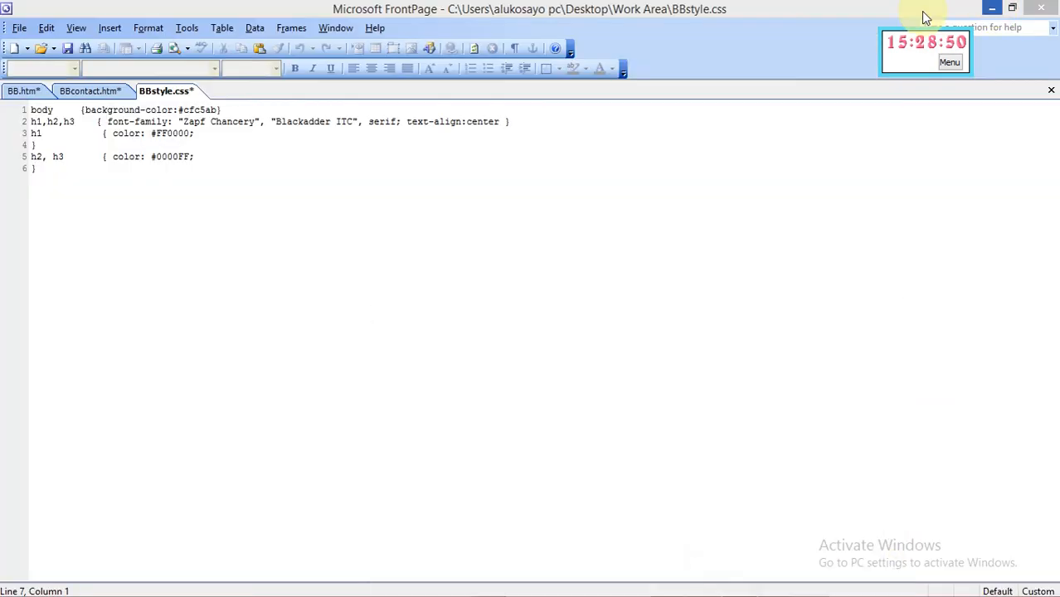
Begin a new 'table, td' style from the table tag in the Style dialog's HTML tag list
left_click(66, 168)
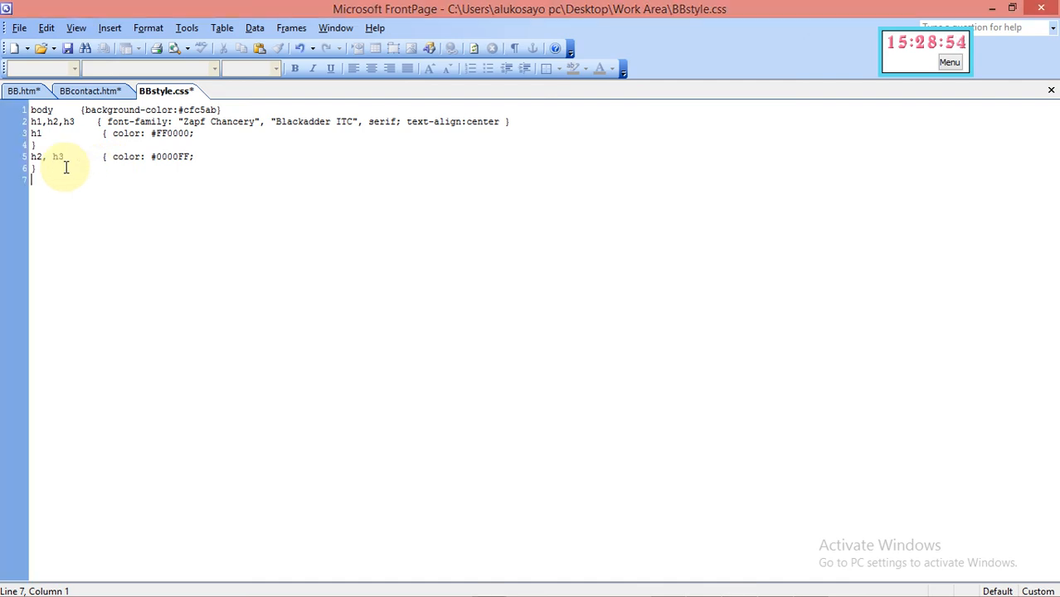
left_click(149, 29)
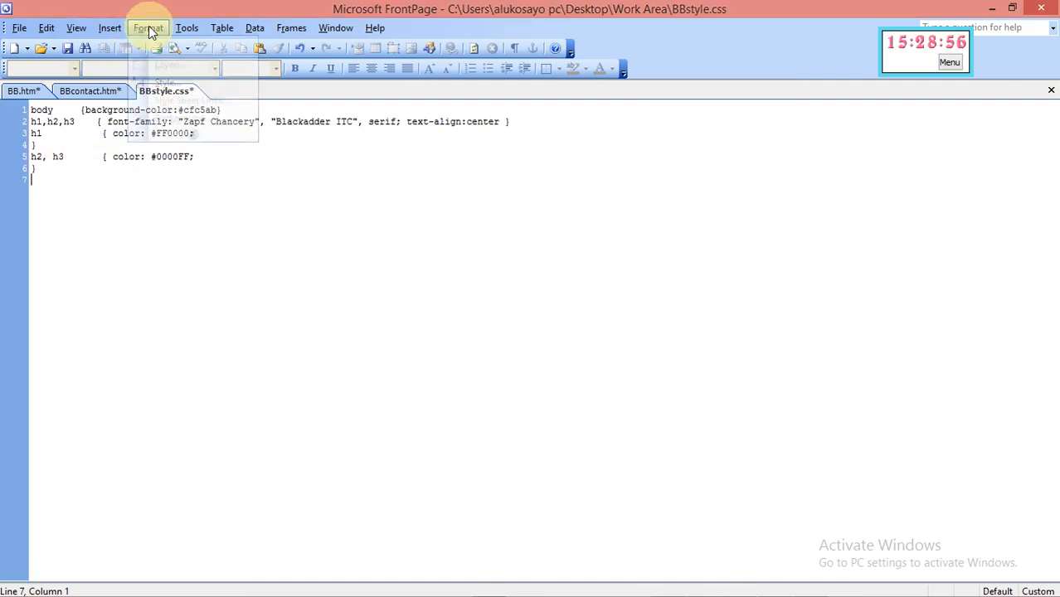
left_click(167, 84)
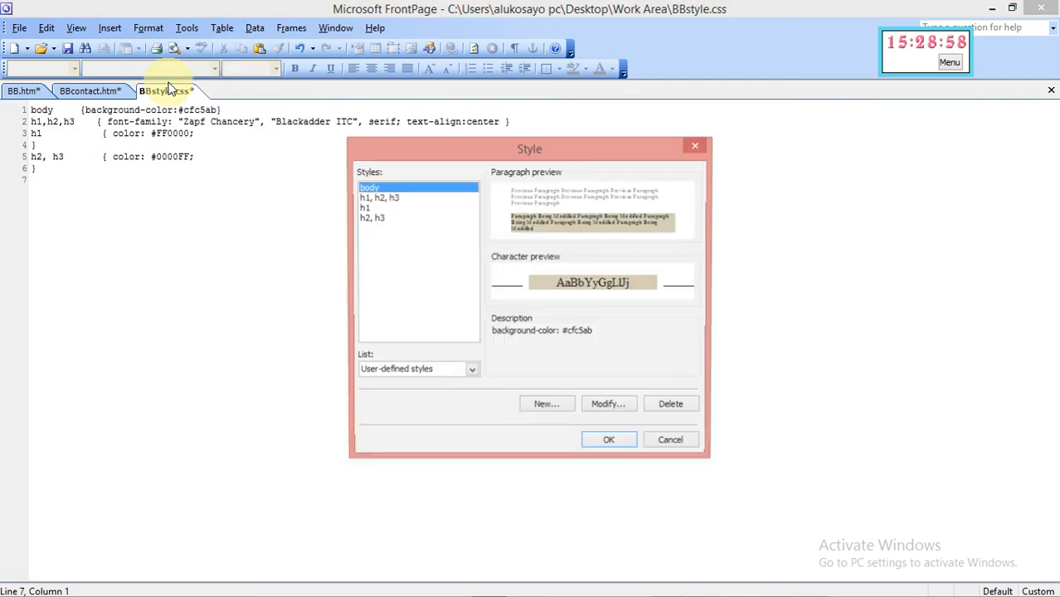
left_click(471, 372)
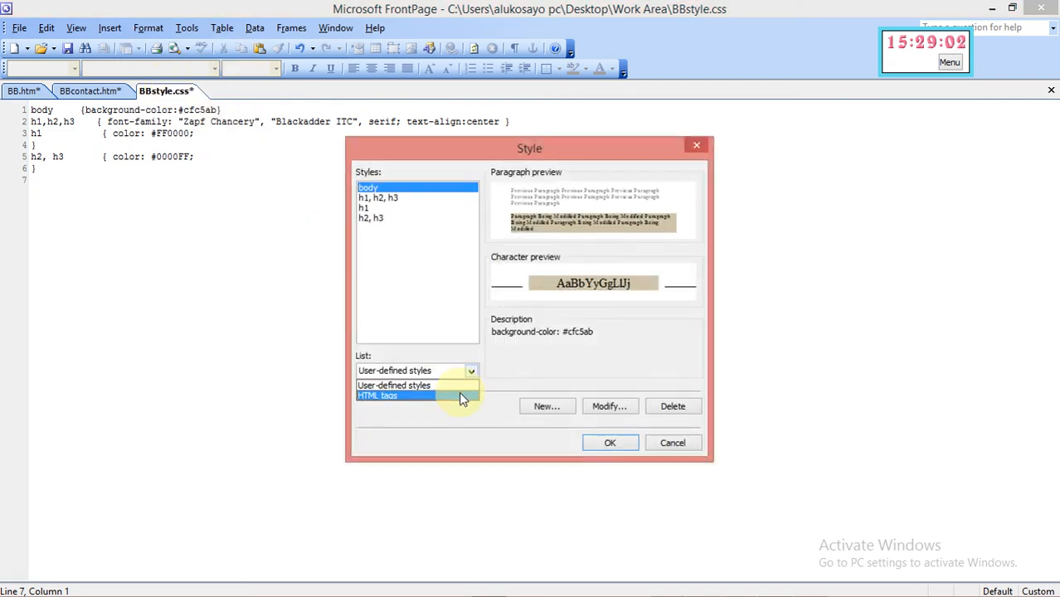
left_click(461, 396)
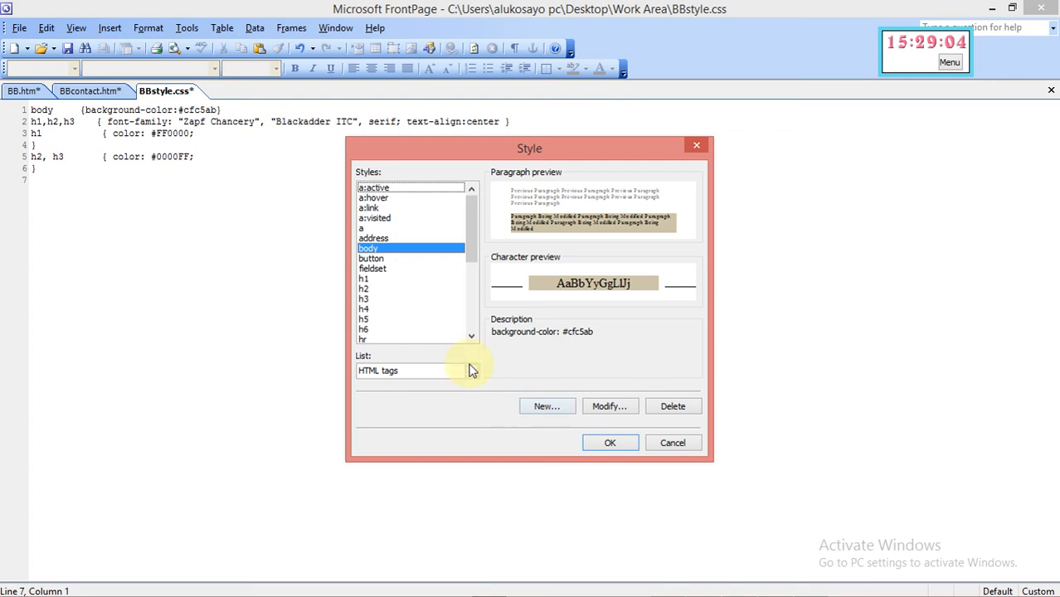
left_click(472, 336)
left_click(471, 336)
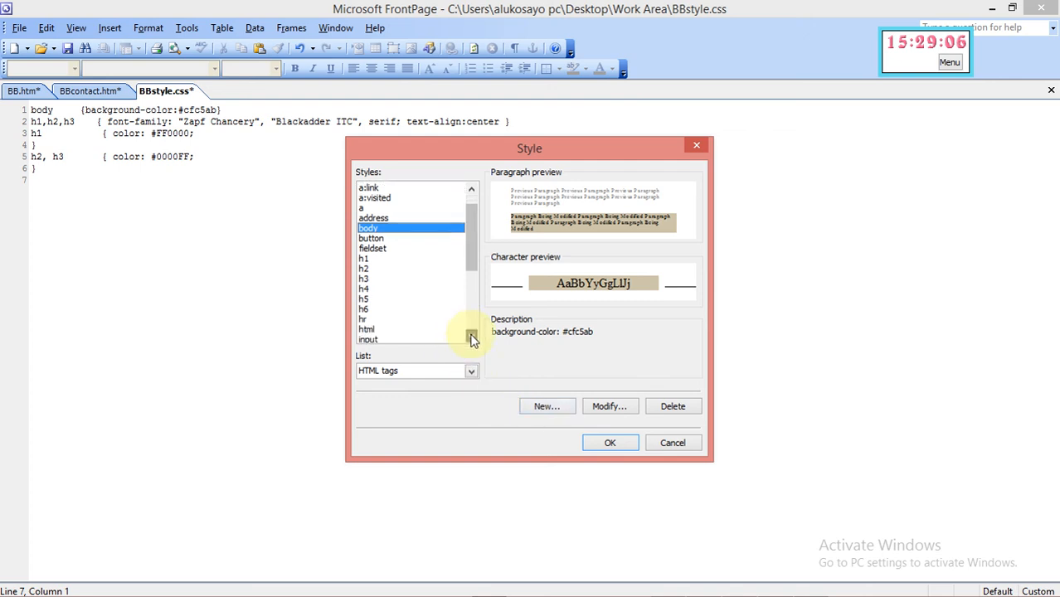
left_click(471, 336)
left_click(471, 336)
left_click(471, 336)
left_click(471, 336)
left_click(471, 336)
left_click(471, 336)
left_click(471, 336)
left_click(472, 336)
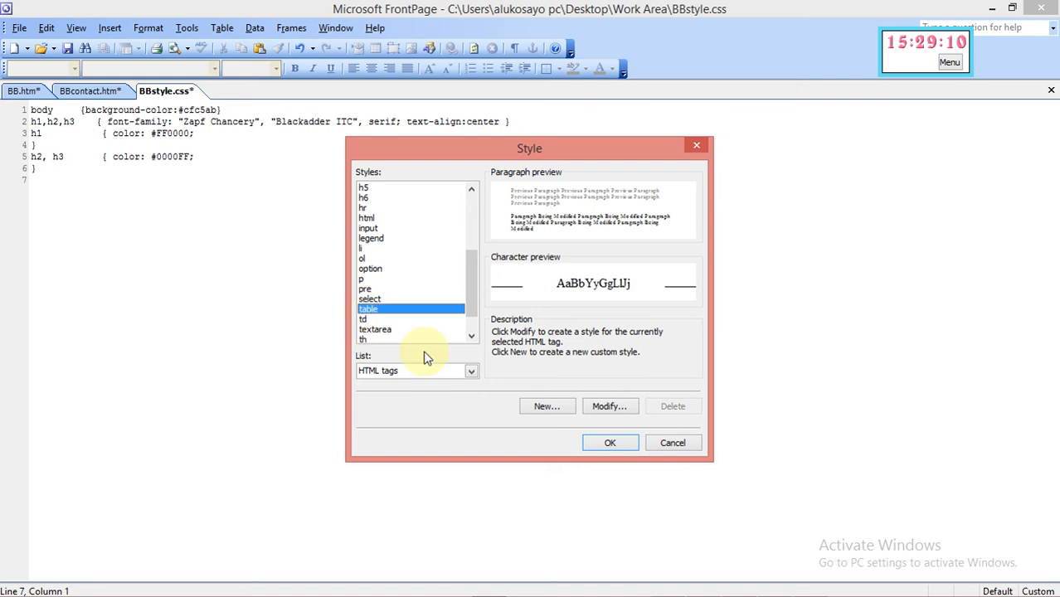
left_click(610, 408)
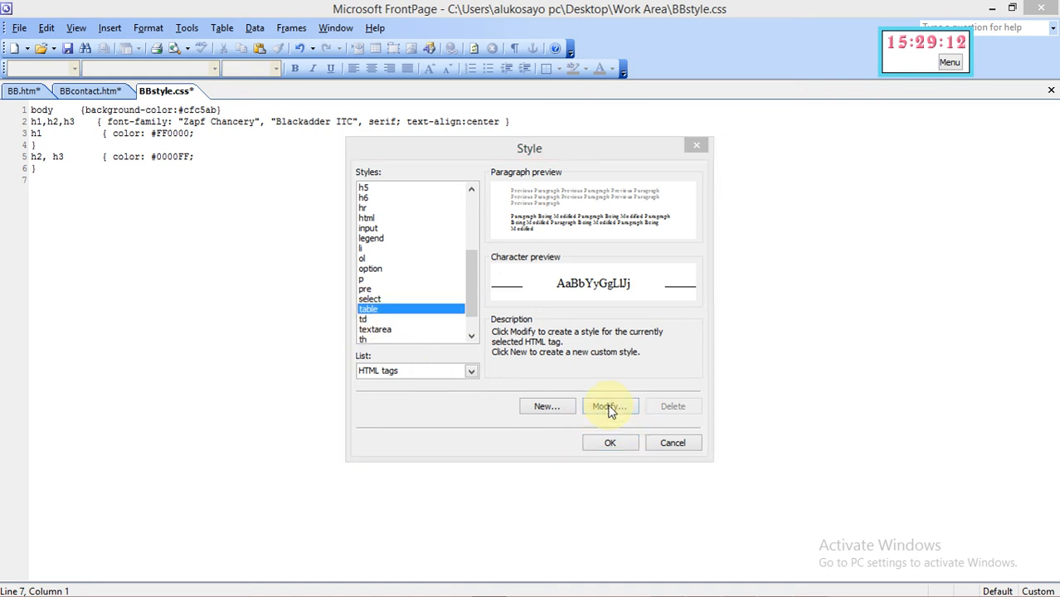
left_click(427, 217)
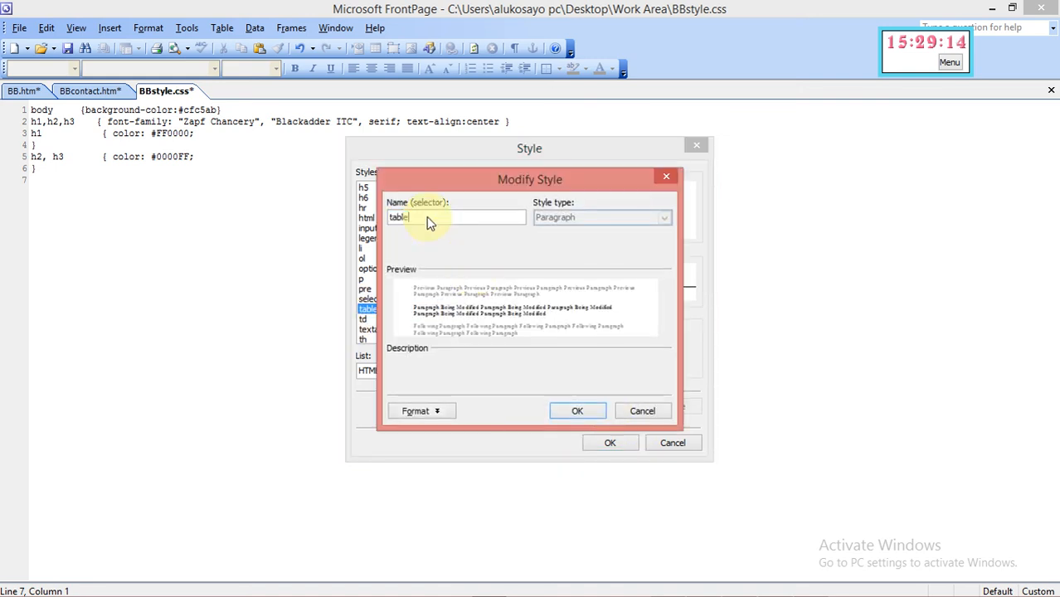
type(".")
Set the table, td style's font colour to #FF0000 and write the rule into BBstyle.css
left_click(420, 412)
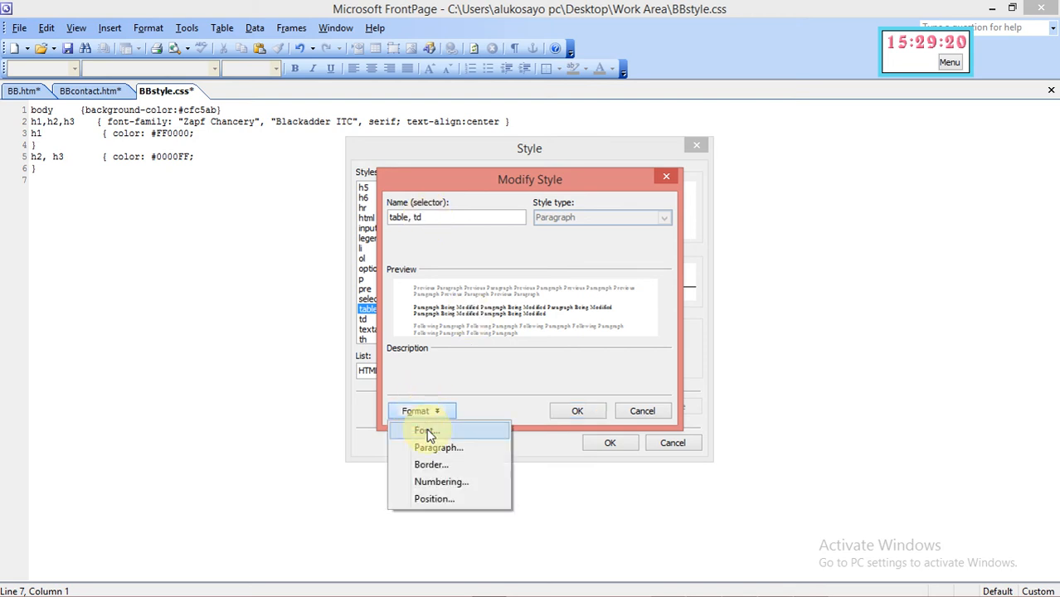
left_click(428, 431)
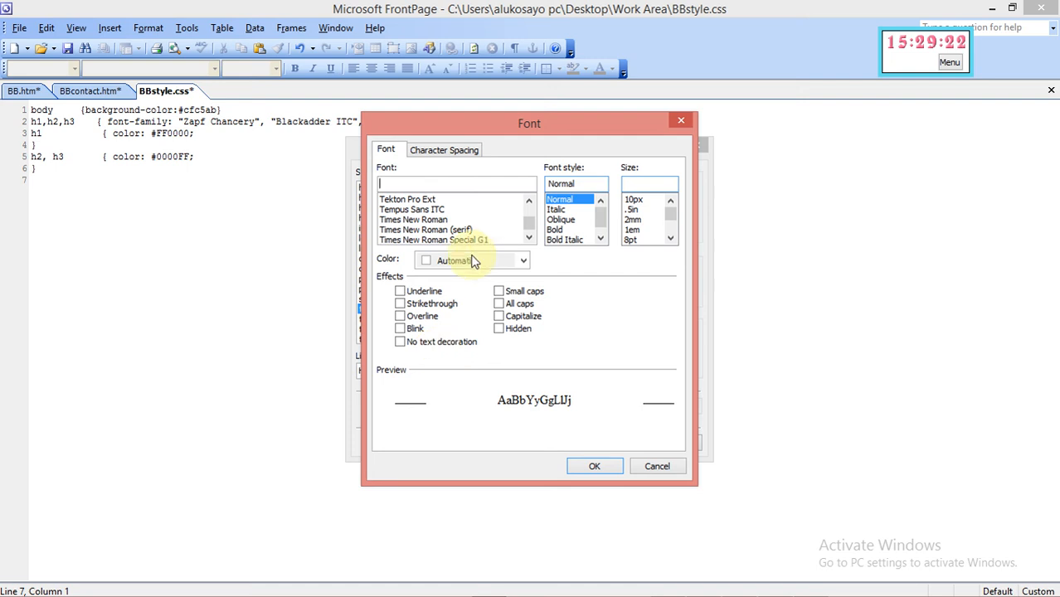
left_click(432, 262)
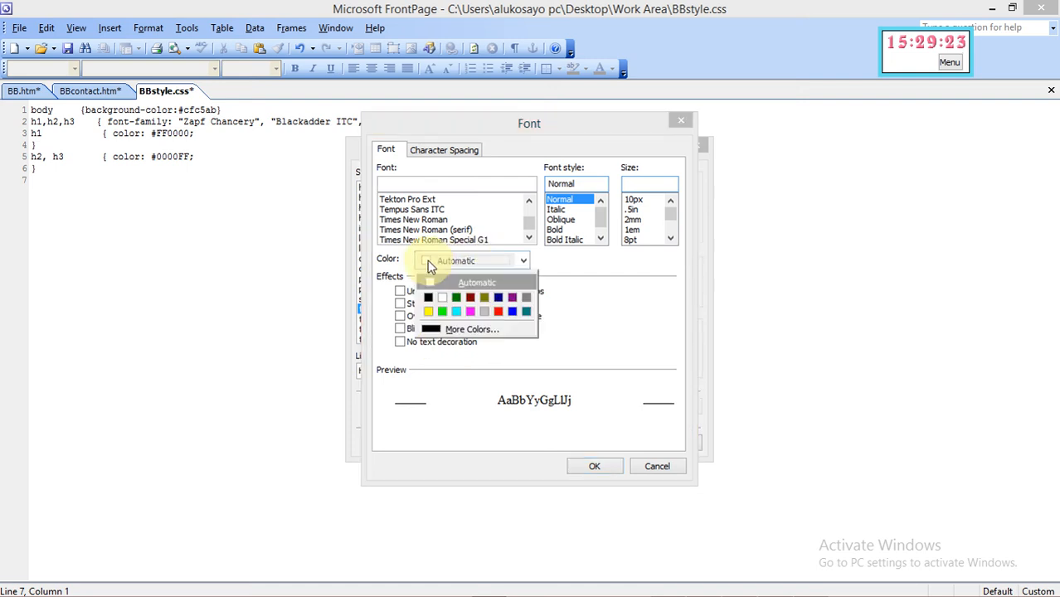
left_click(452, 327)
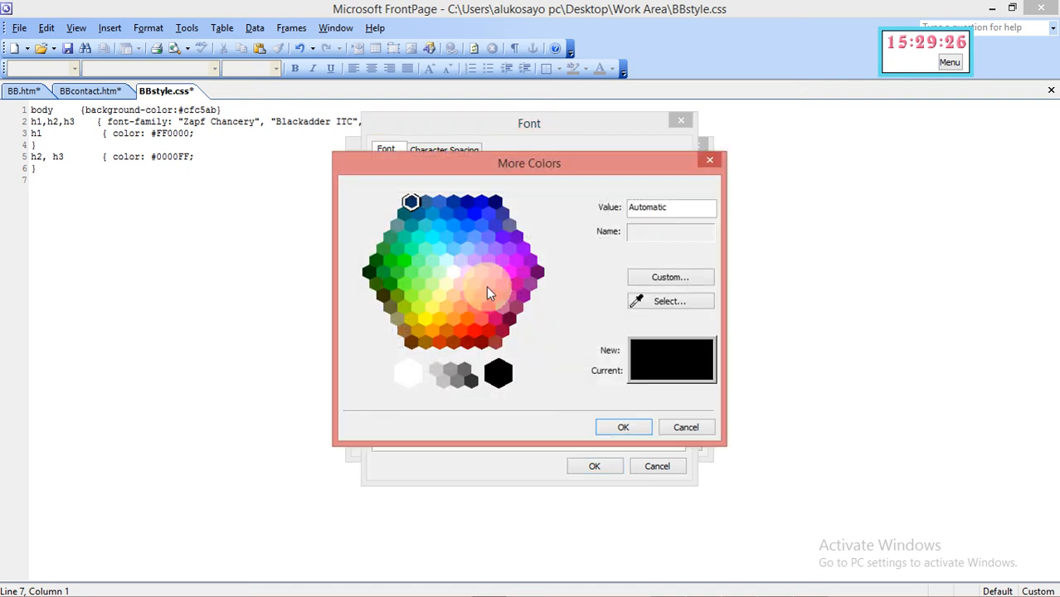
left_click(487, 331)
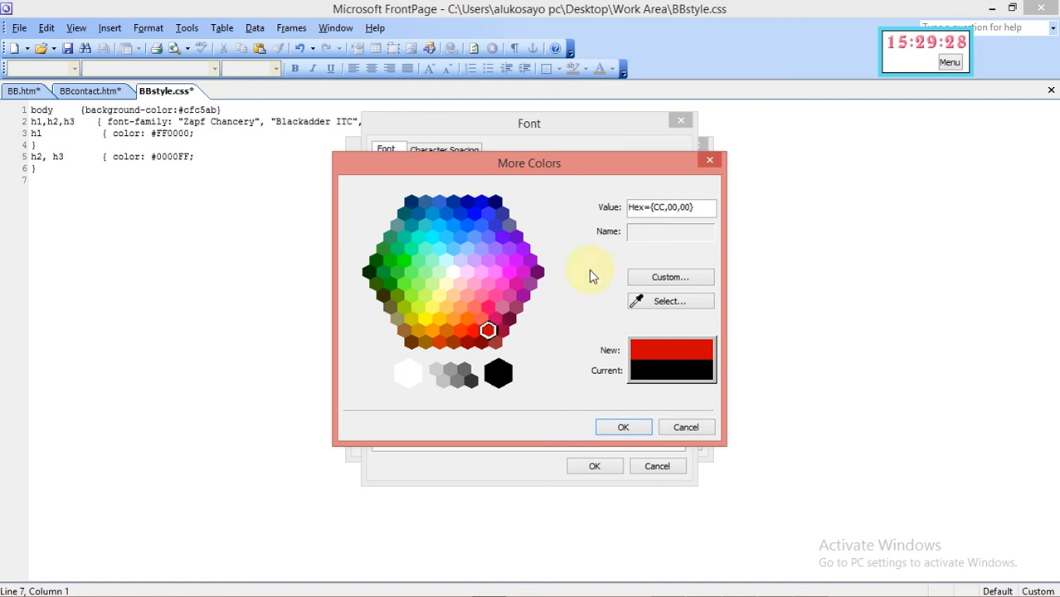
left_click(664, 206)
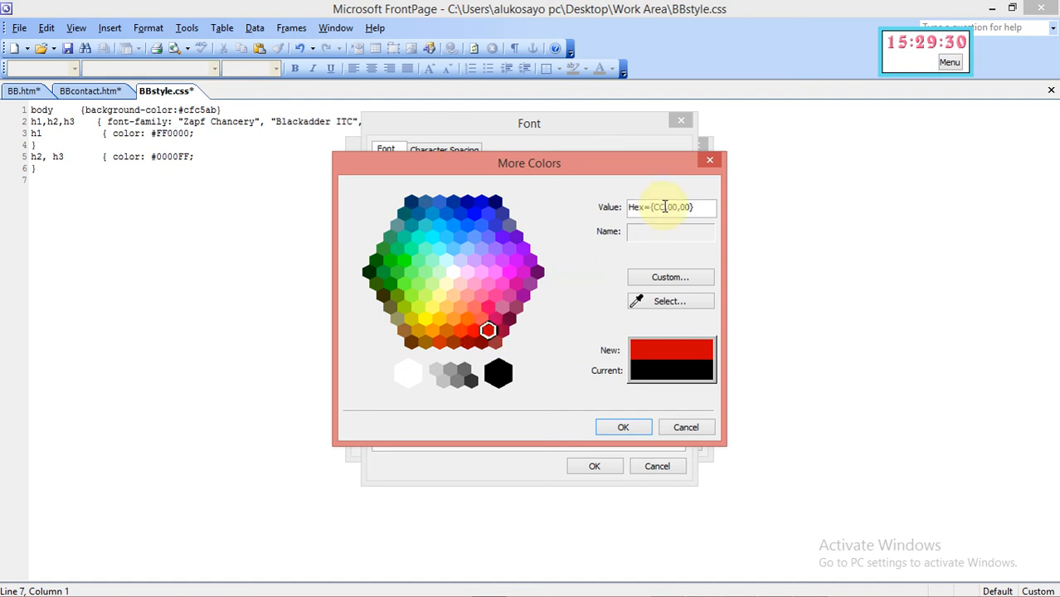
key("BackSpace")
key("BackSpace")
type("FF")
left_click(637, 427)
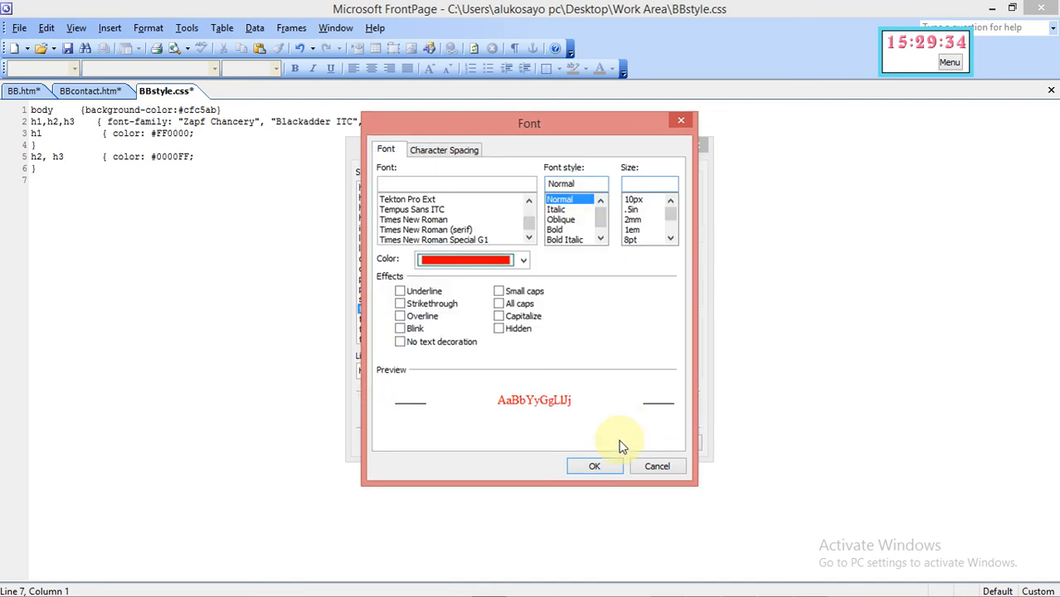
left_click(597, 465)
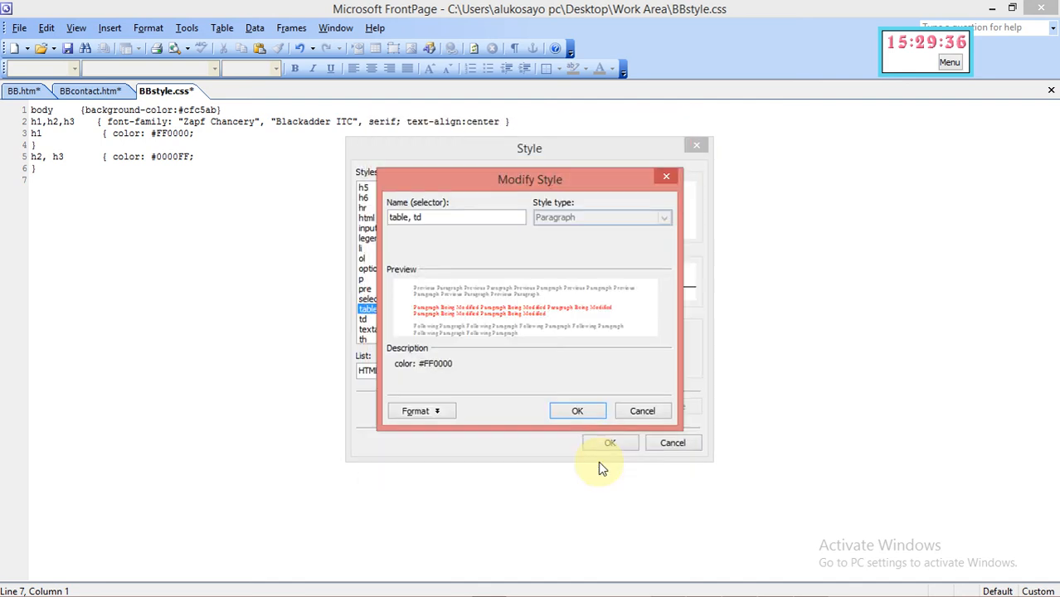
left_click(580, 412)
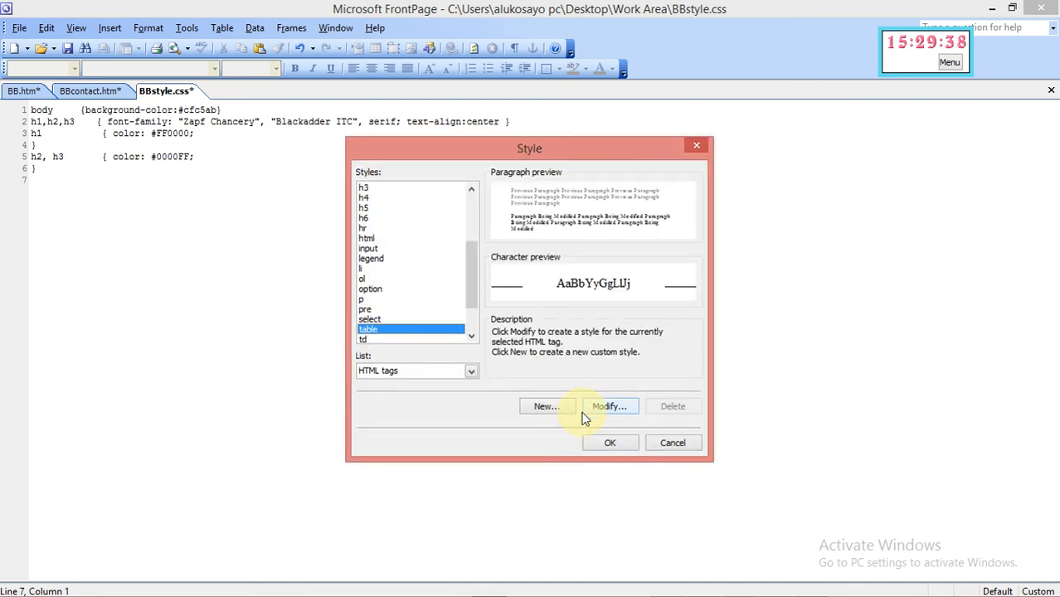
left_click(603, 446)
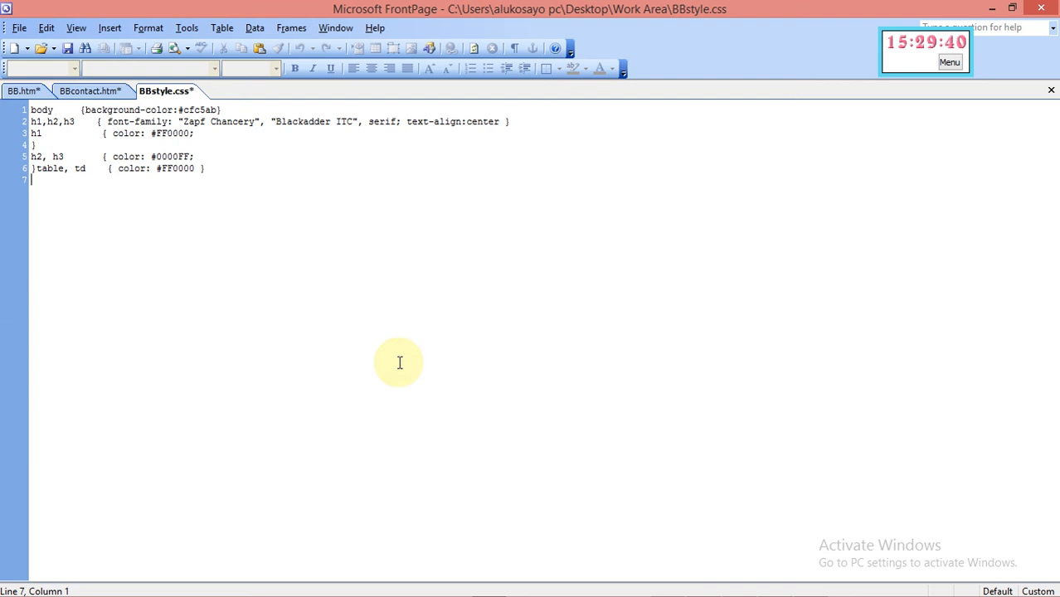
Add a closing brace line to end the h2, h3 rule
left_click(34, 170)
type("}")
key("Return")
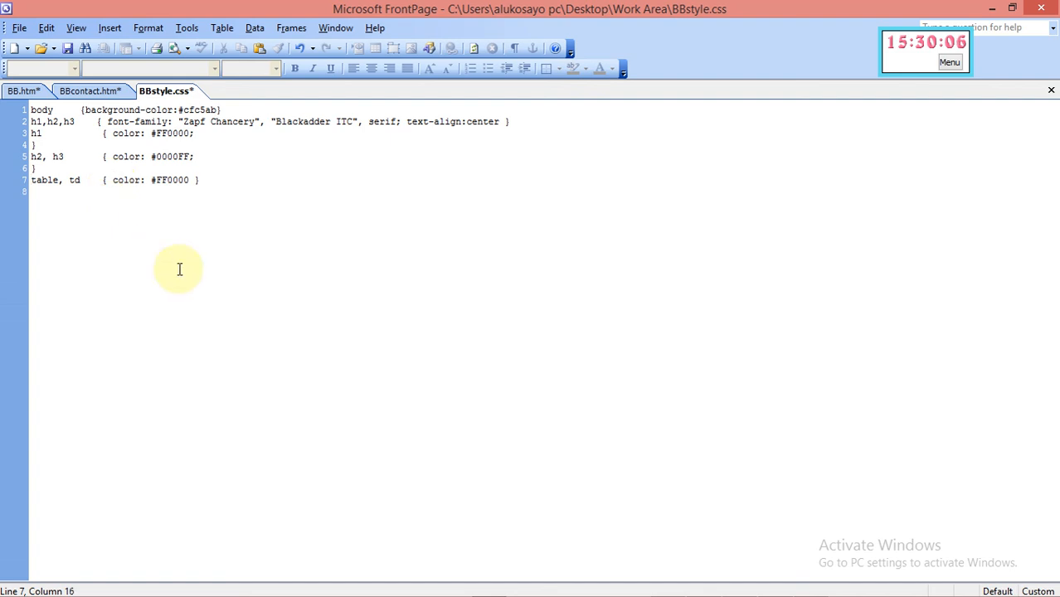
Change the table, td declaration to border-color: #FF0000; with a closing semicolon
type("border")
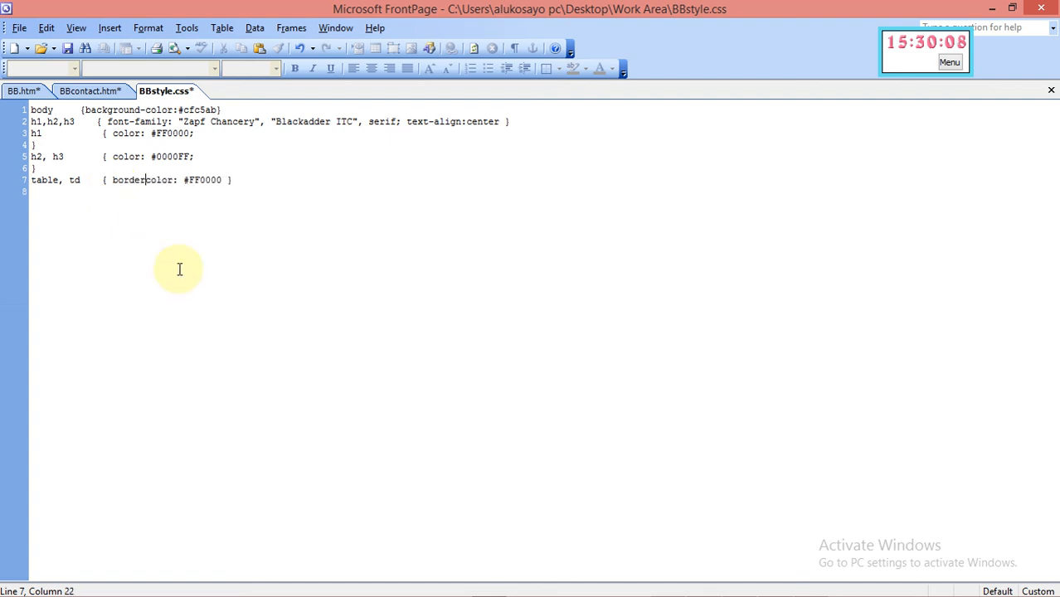
type("-")
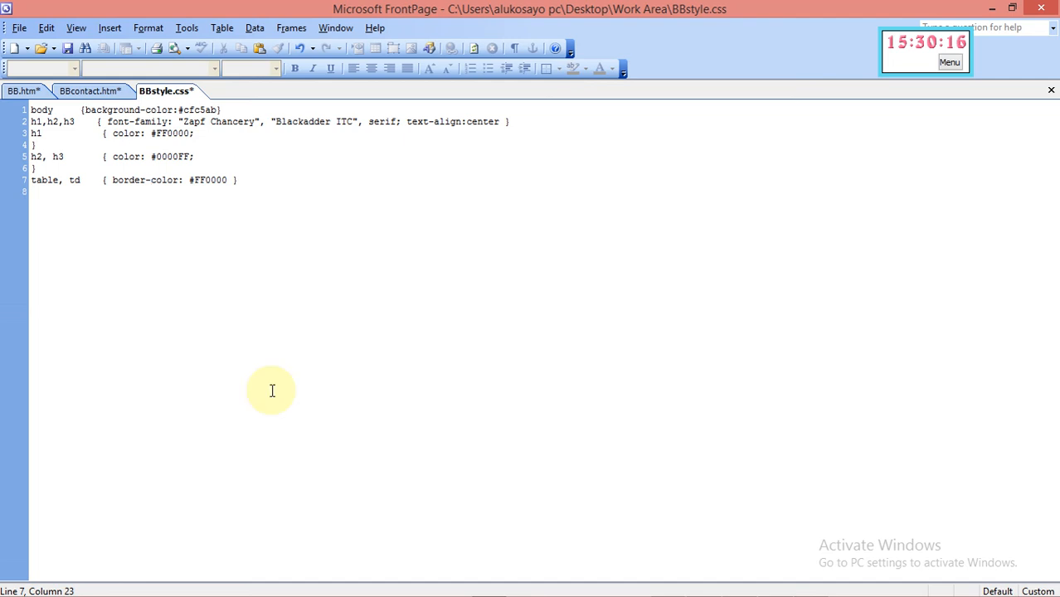
left_click(229, 181)
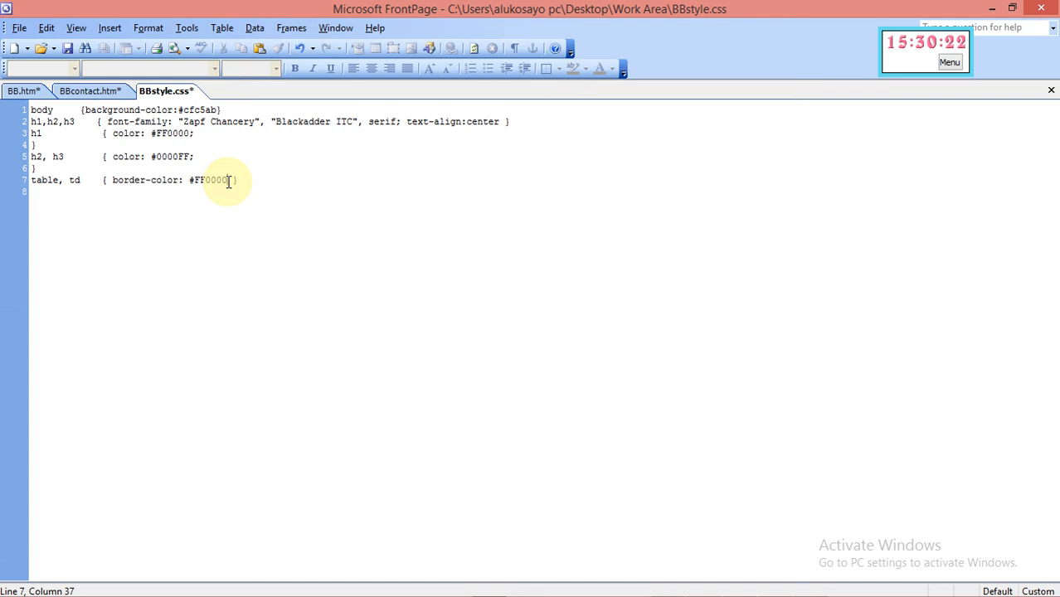
type(";")
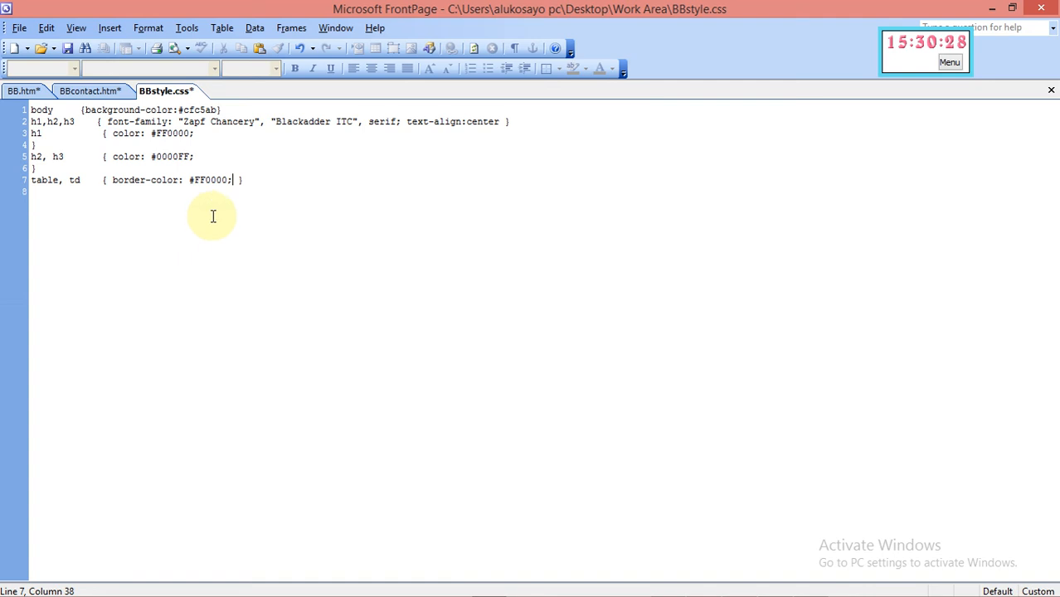
Open the table, td style's border settings and give it a solid Box border
left_click(141, 29)
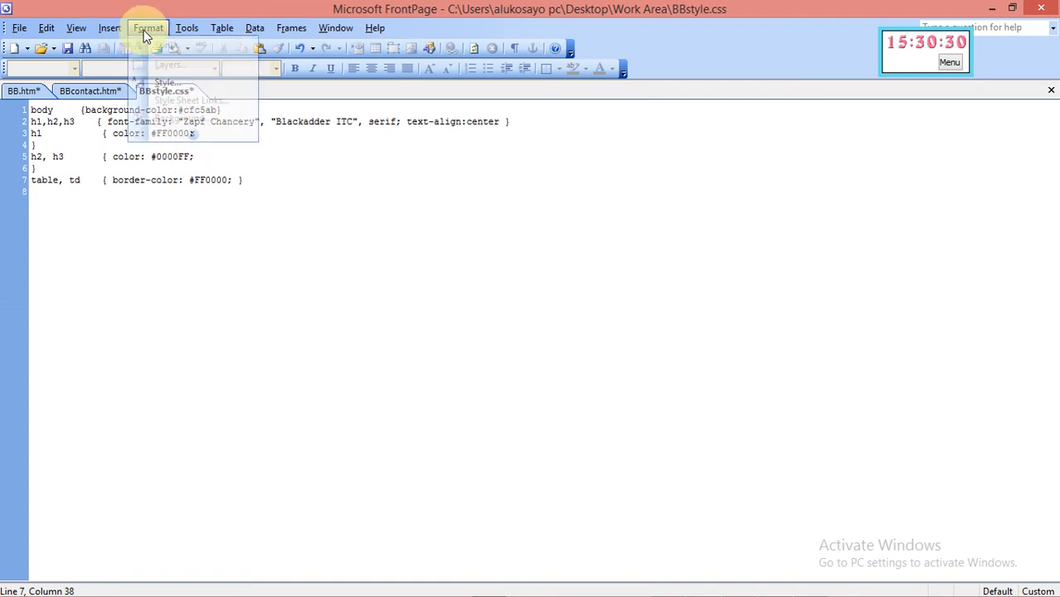
left_click(171, 86)
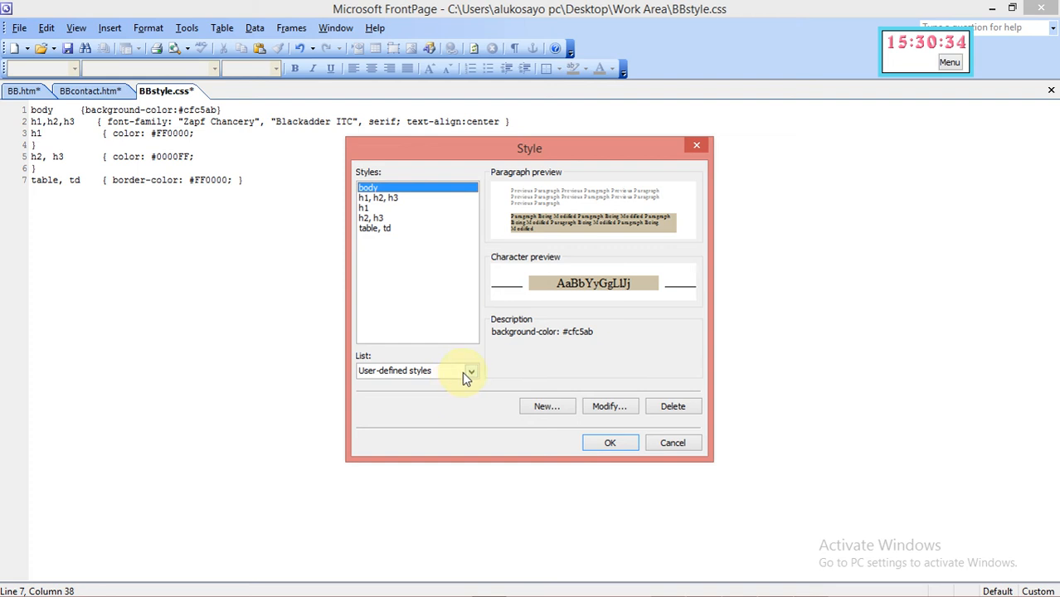
left_click(375, 229)
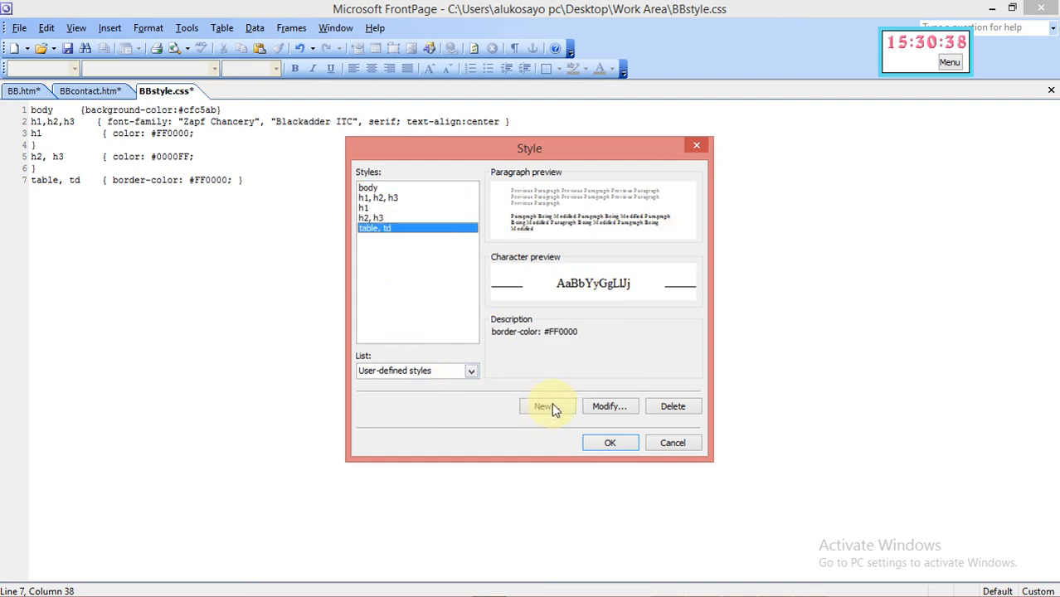
left_click(604, 407)
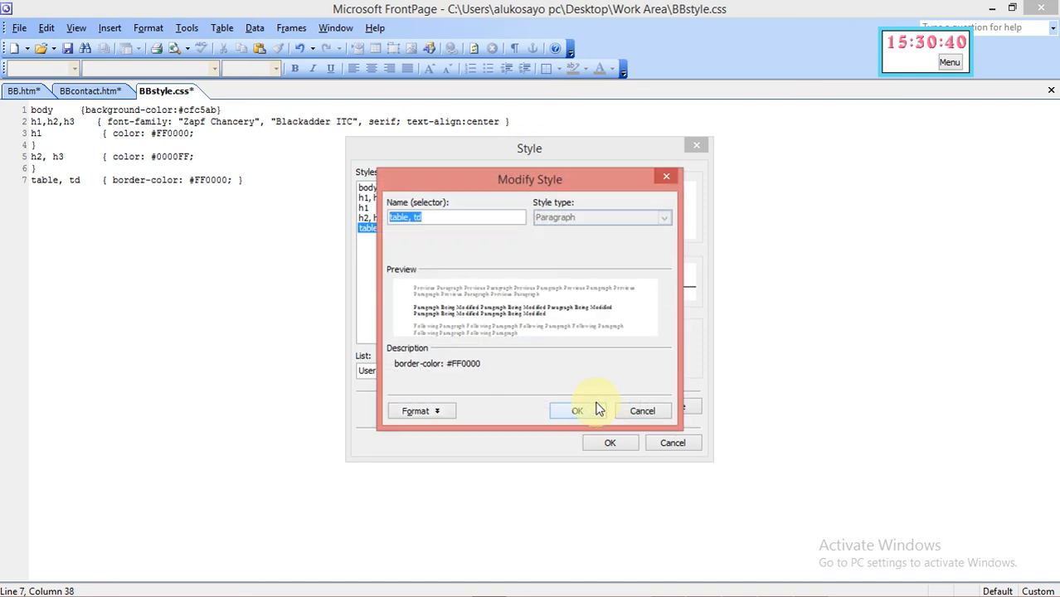
left_click(417, 419)
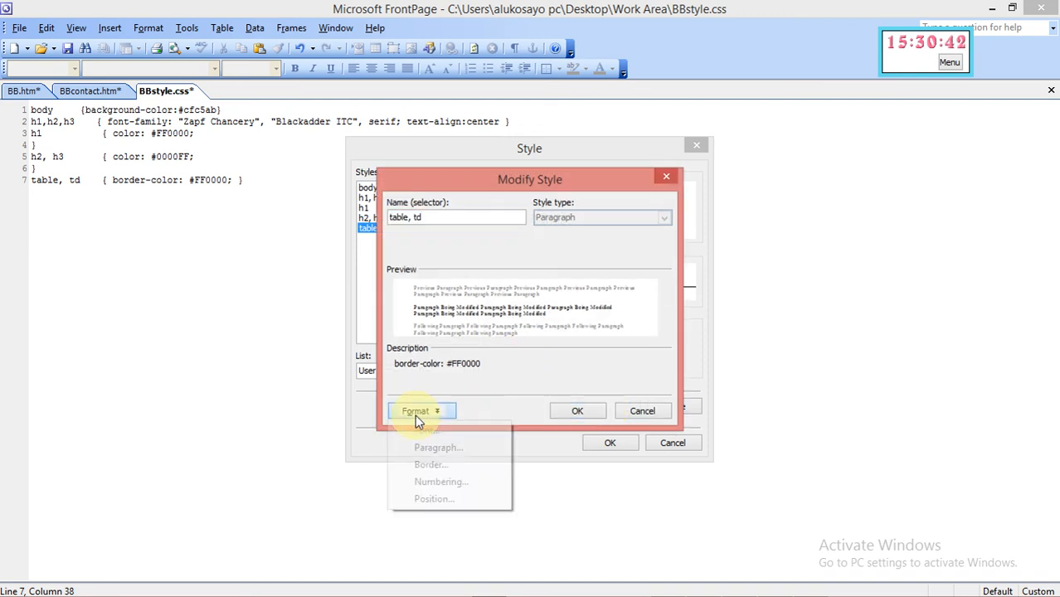
left_click(434, 470)
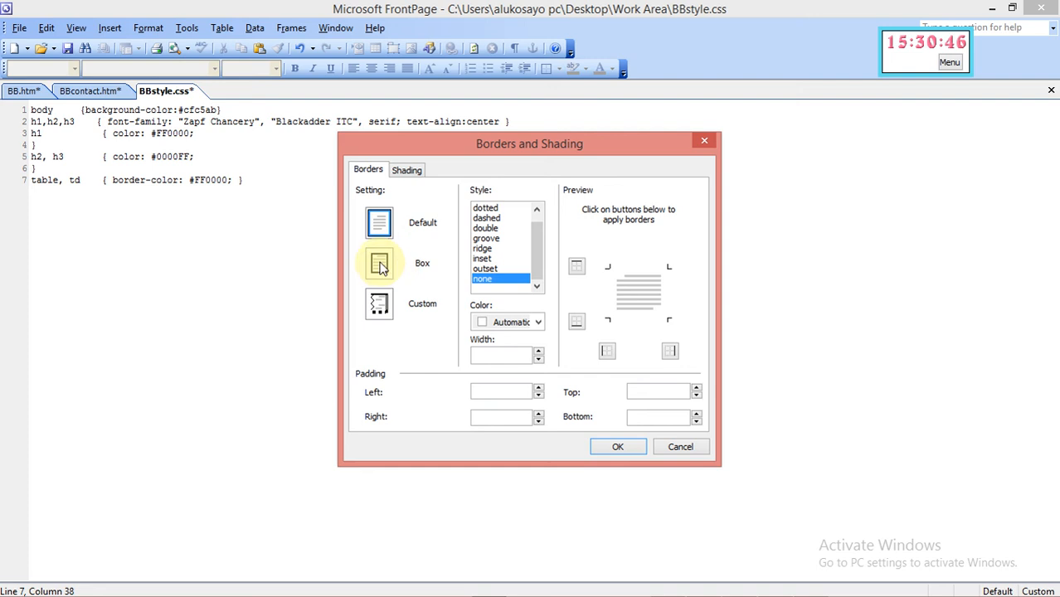
left_click(380, 264)
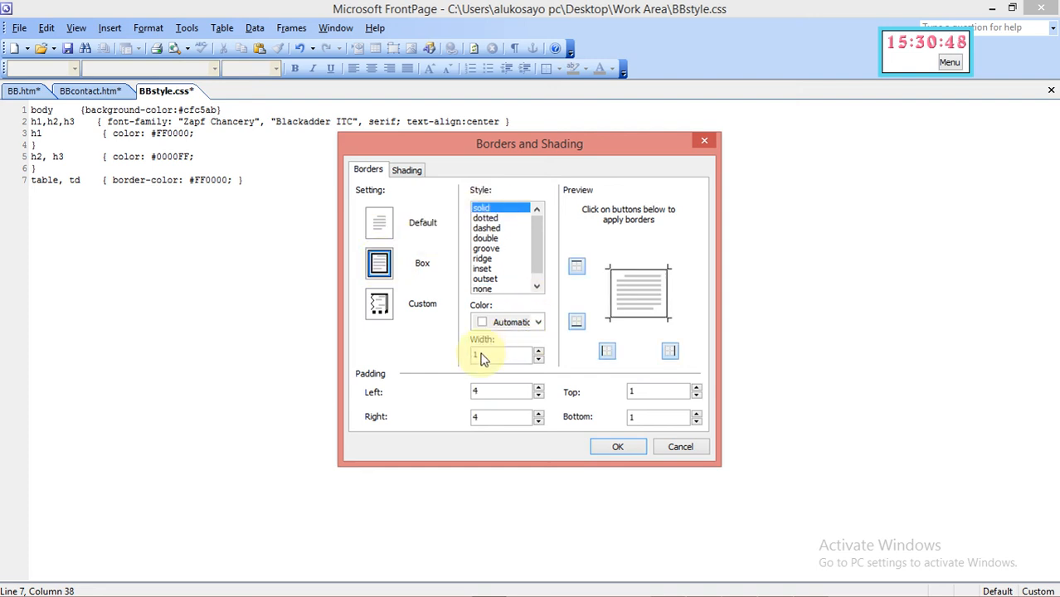
Clear all four padding values, set border width to 4px, and save the updated rule
left_click(502, 392)
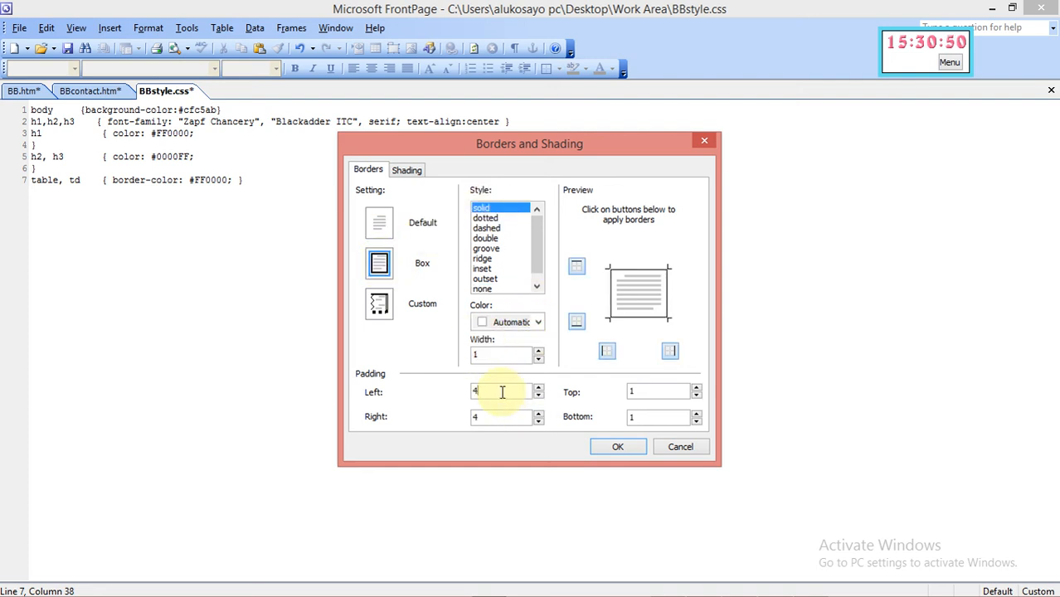
left_click(500, 418)
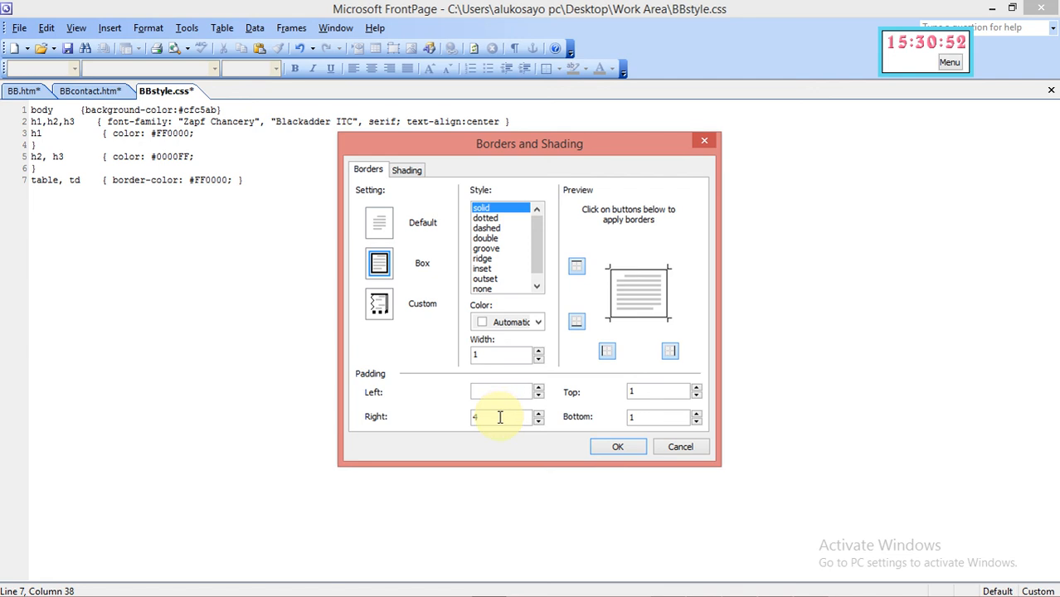
key("BackSpace")
left_click(648, 390)
key("BackSpace")
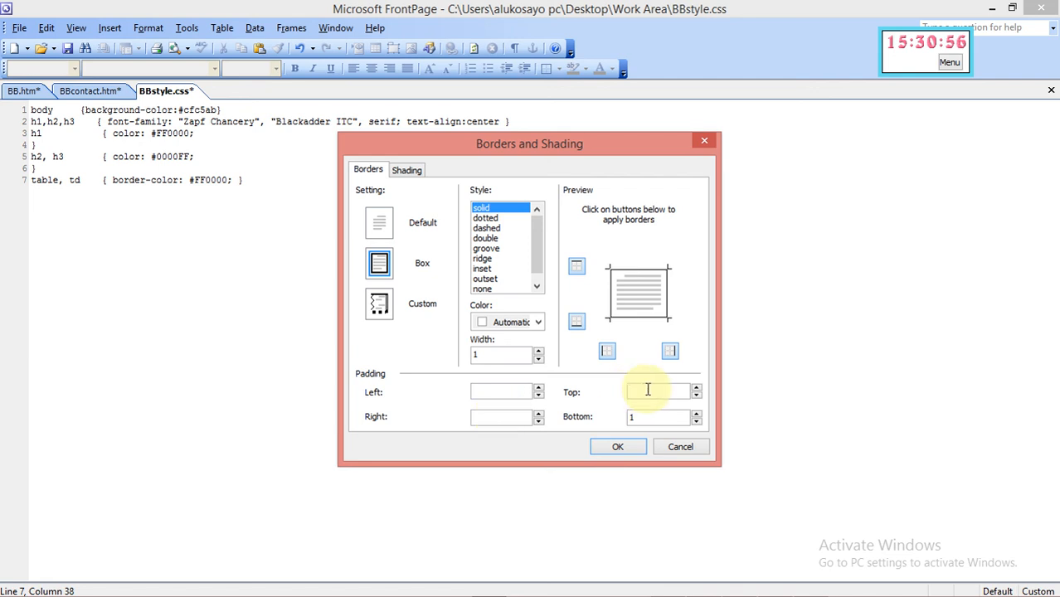
left_click(649, 417)
key("BackSpace")
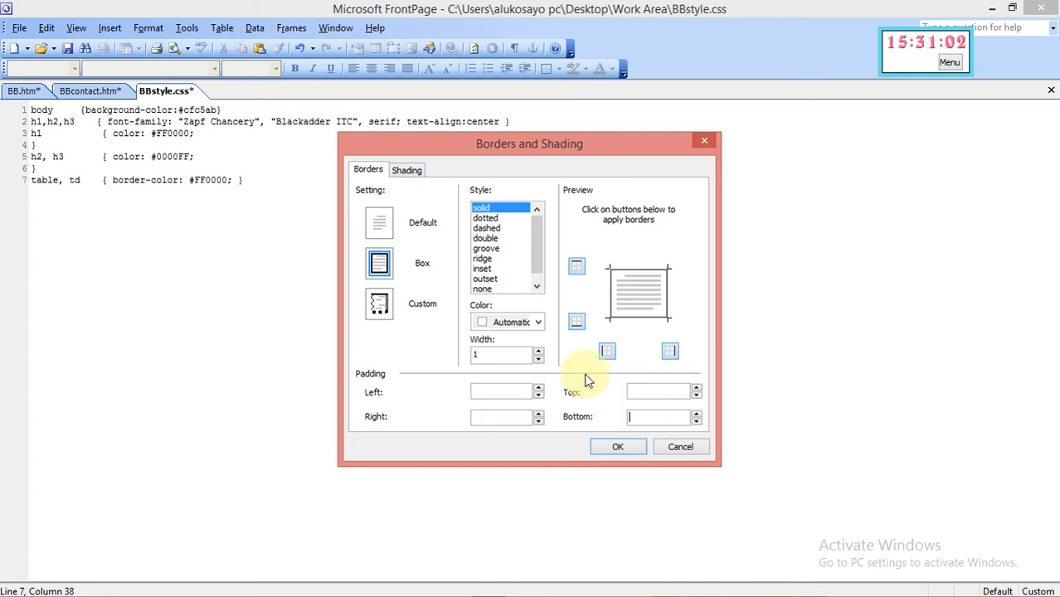
left_click(536, 352)
left_click(537, 352)
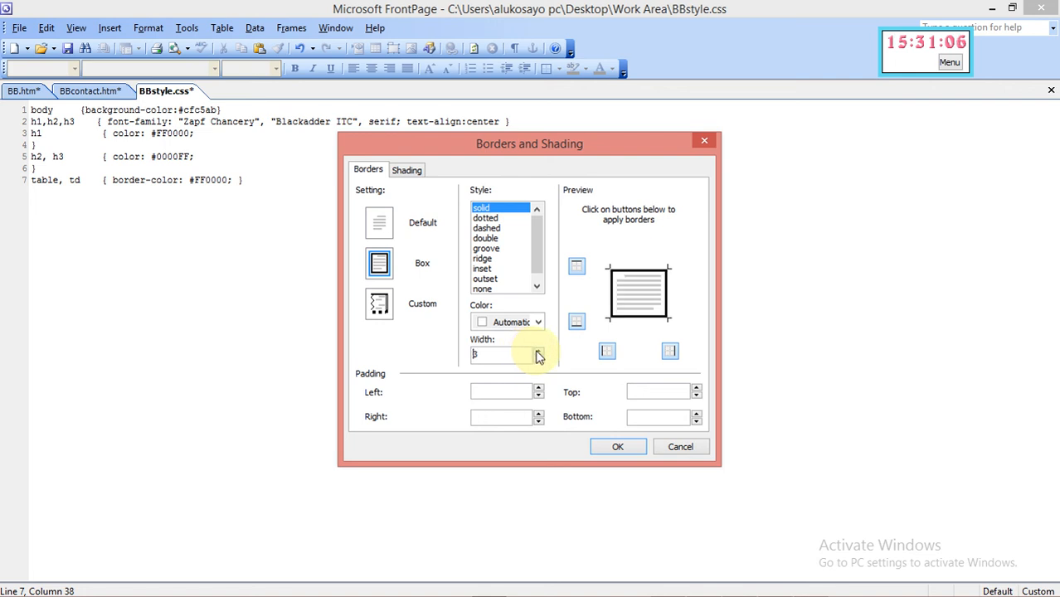
left_click(536, 352)
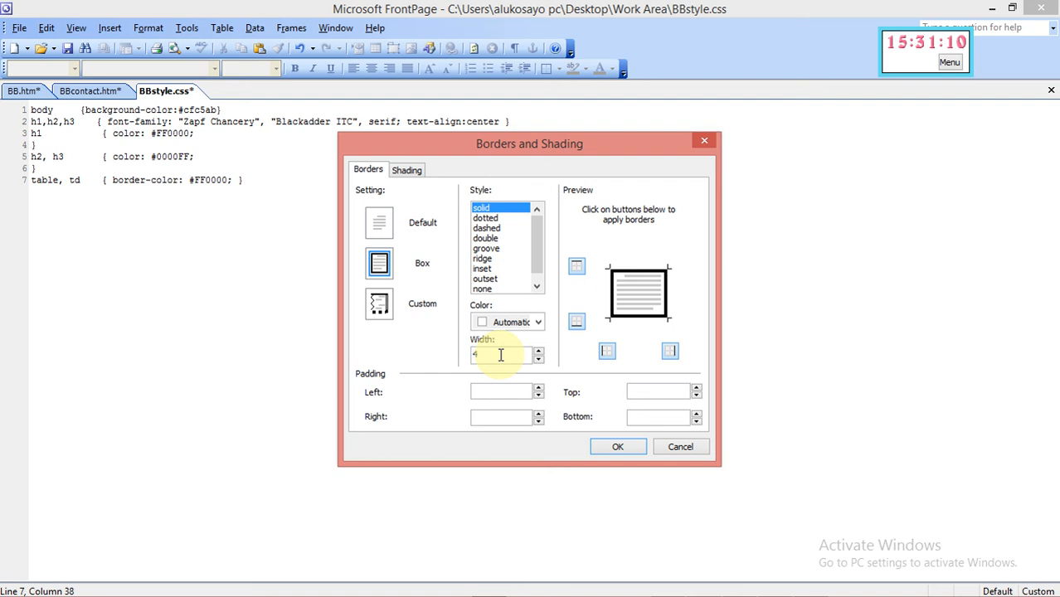
left_click(616, 452)
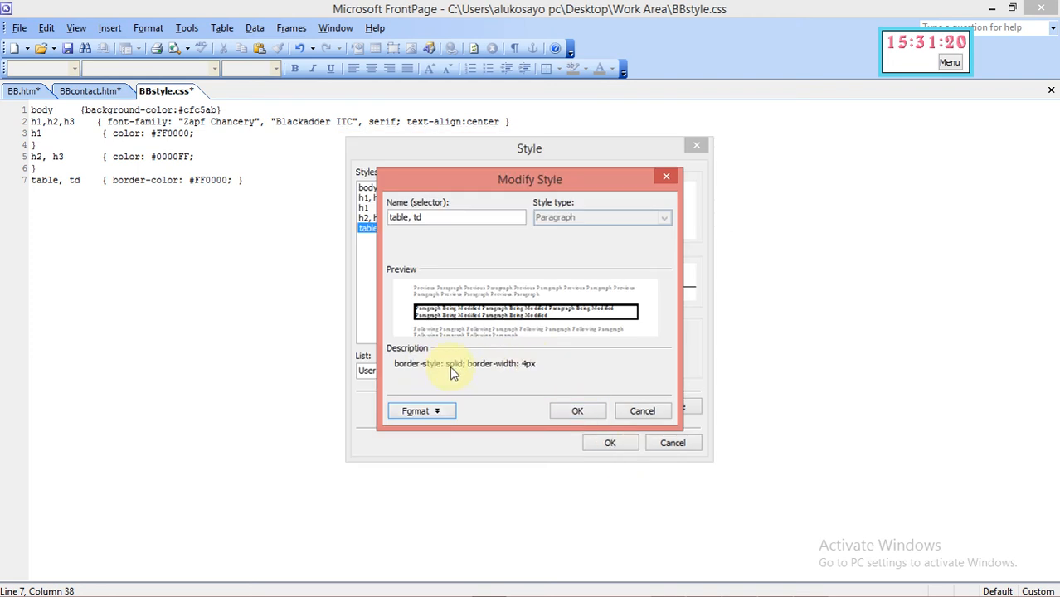
left_click(577, 413)
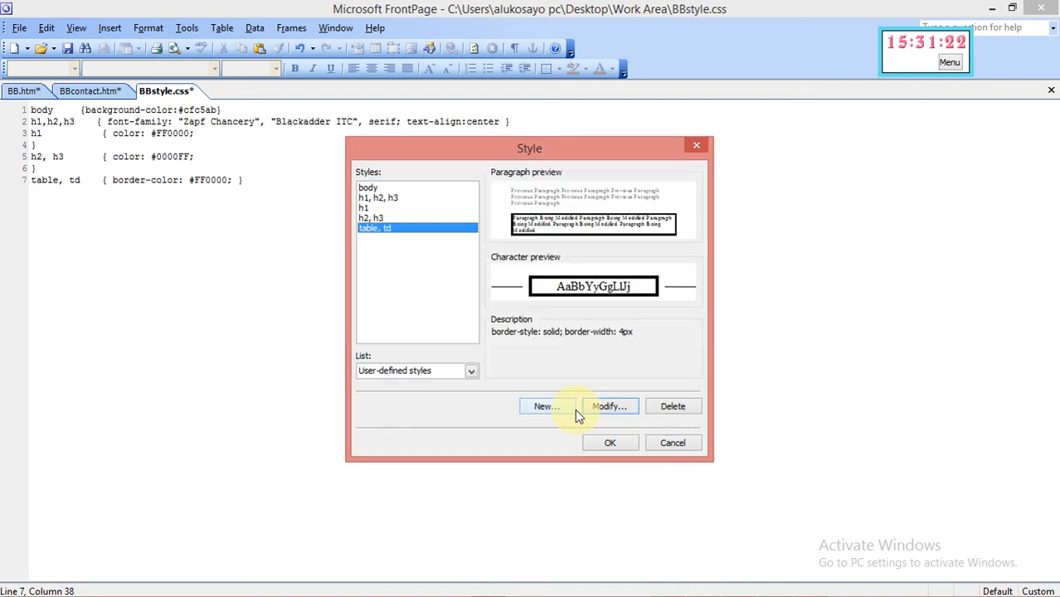
left_click(610, 445)
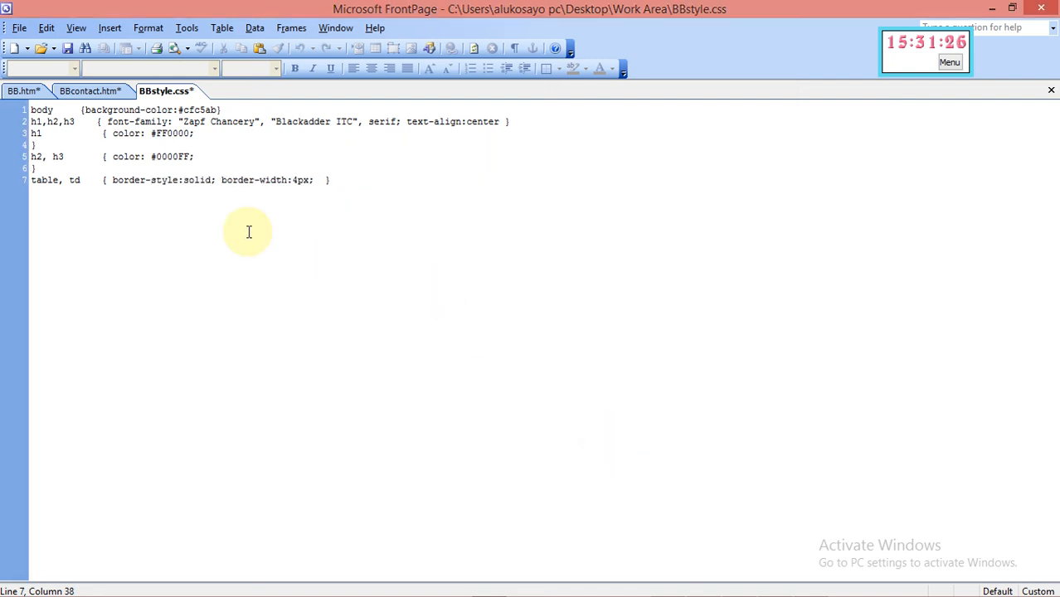
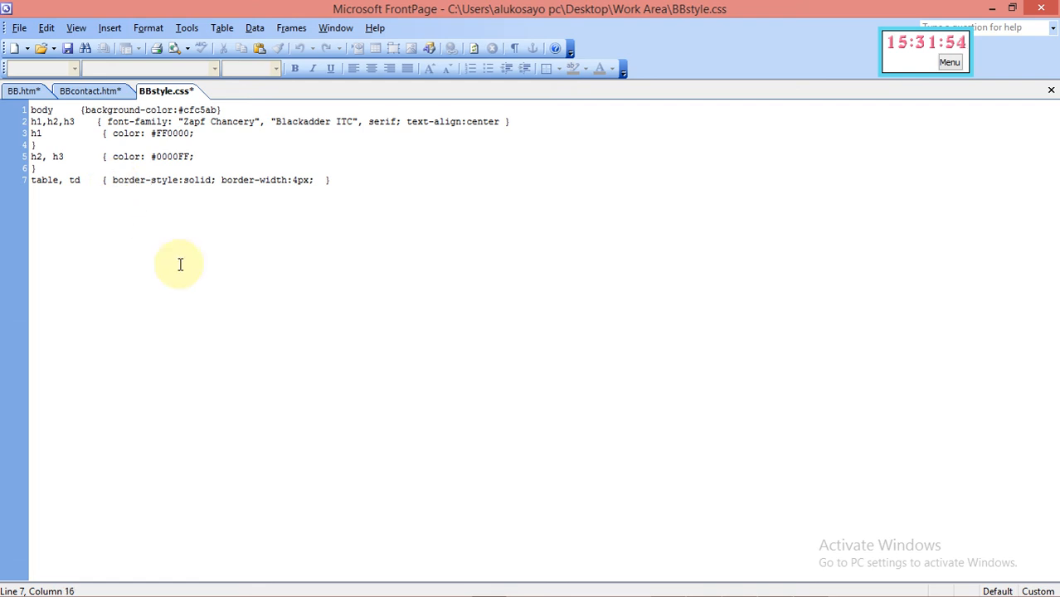
Type 'border-color: #FF0000;' at the start of the table, td rule on line 7, fixing the typo
type("bor")
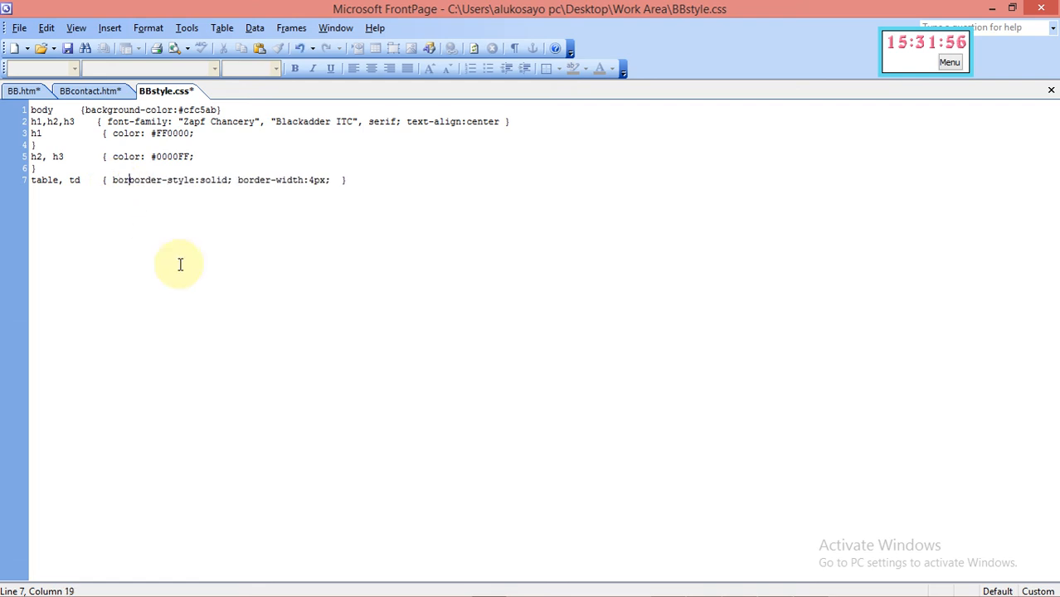
type("der-")
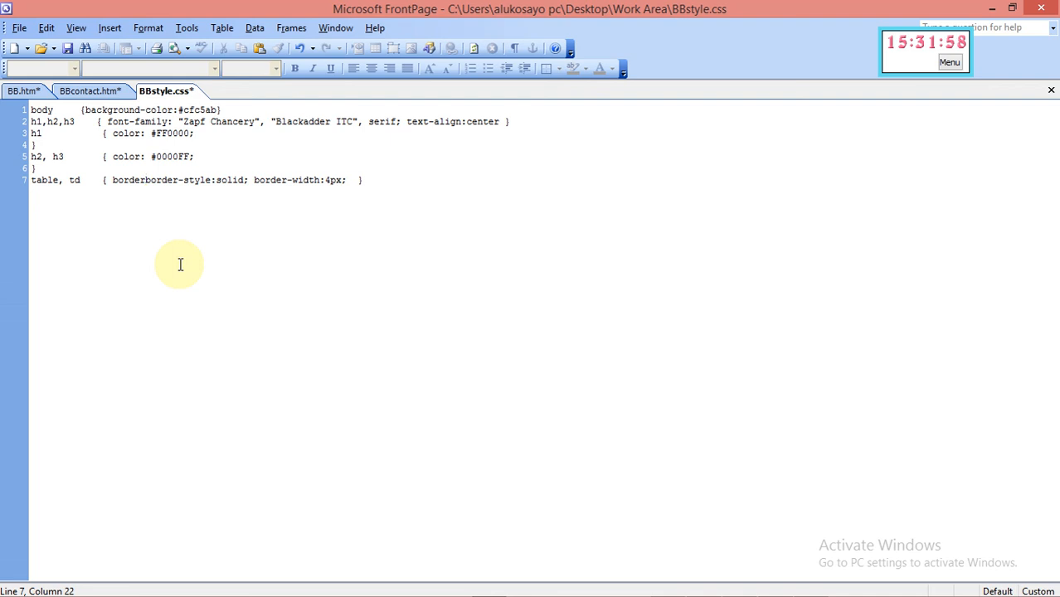
type("colr")
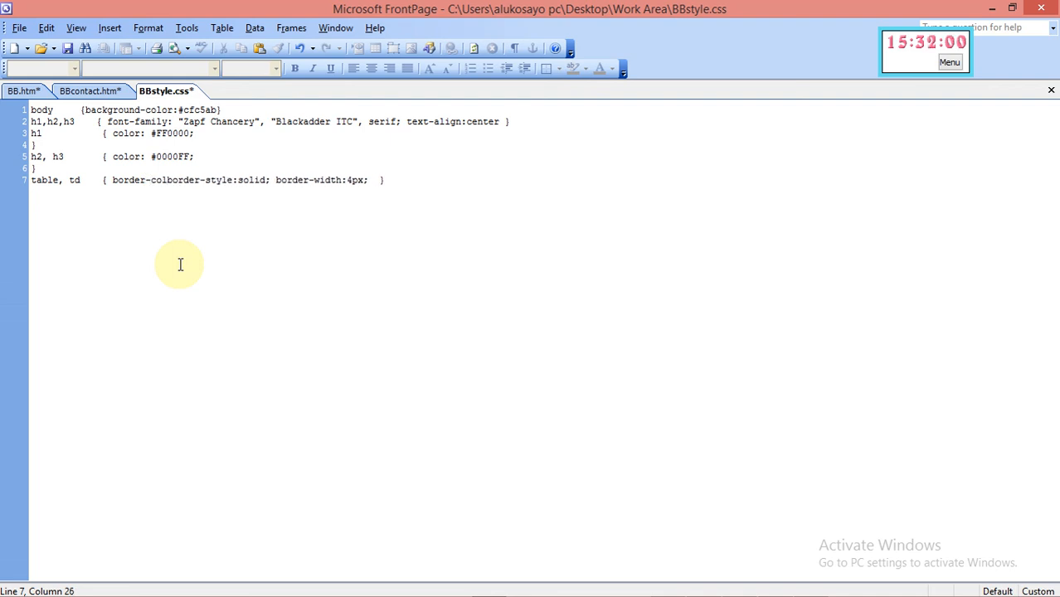
key("BackSpace")
type("or")
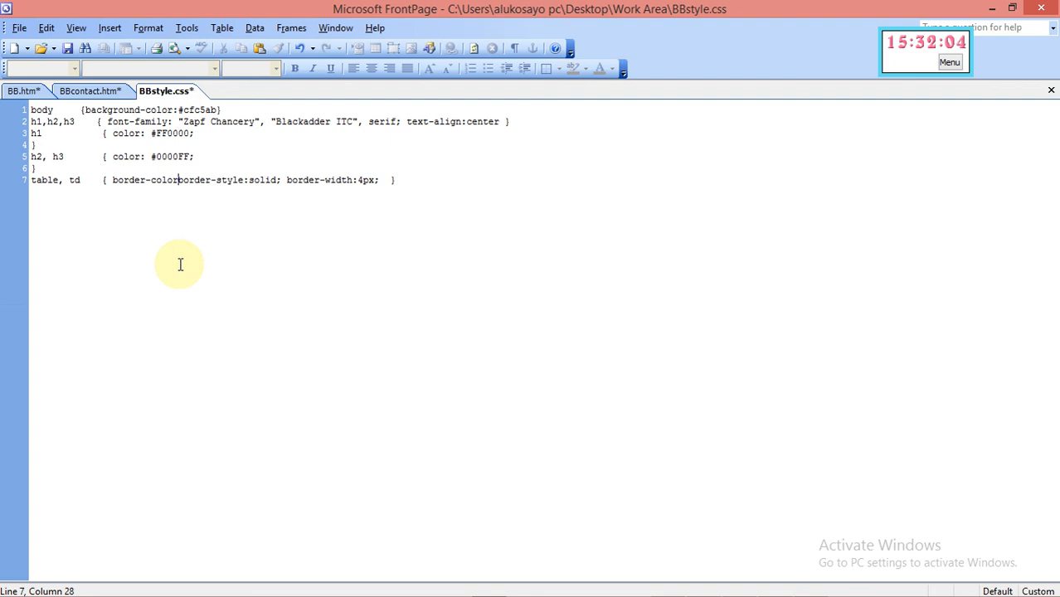
type(": ")
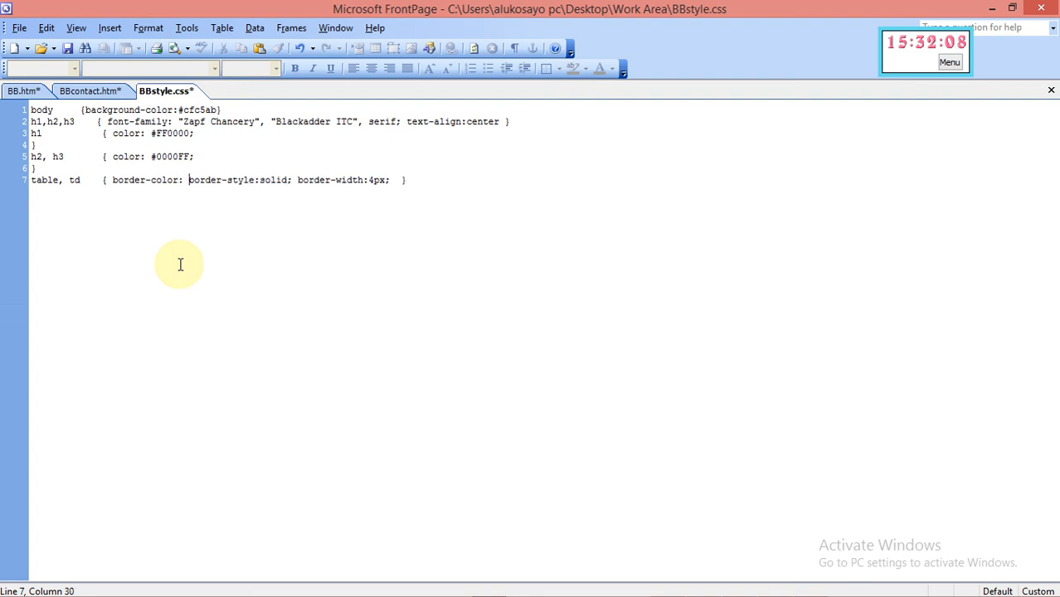
type("#")
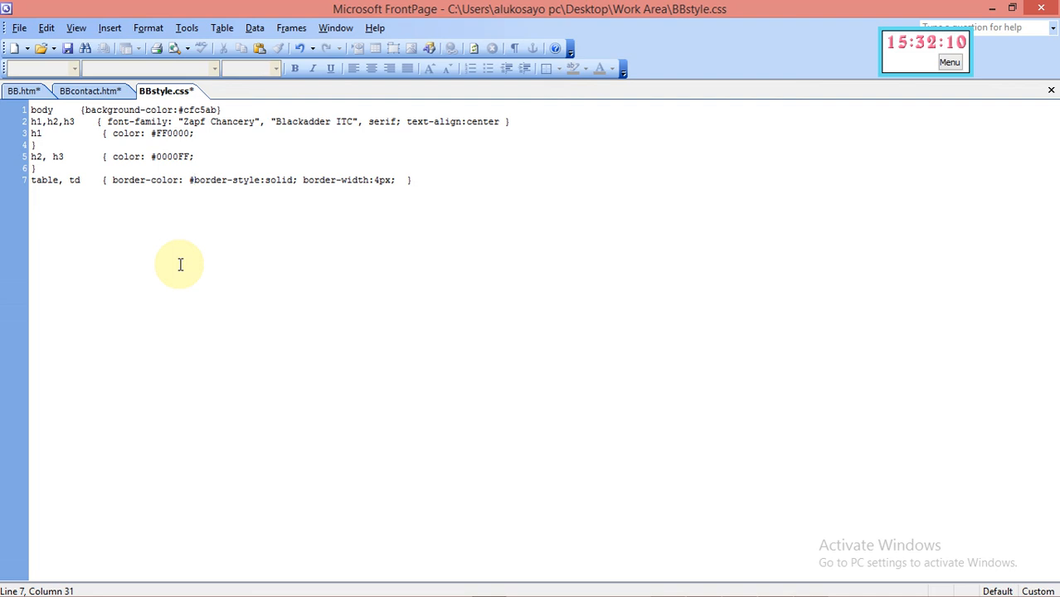
type("FF")
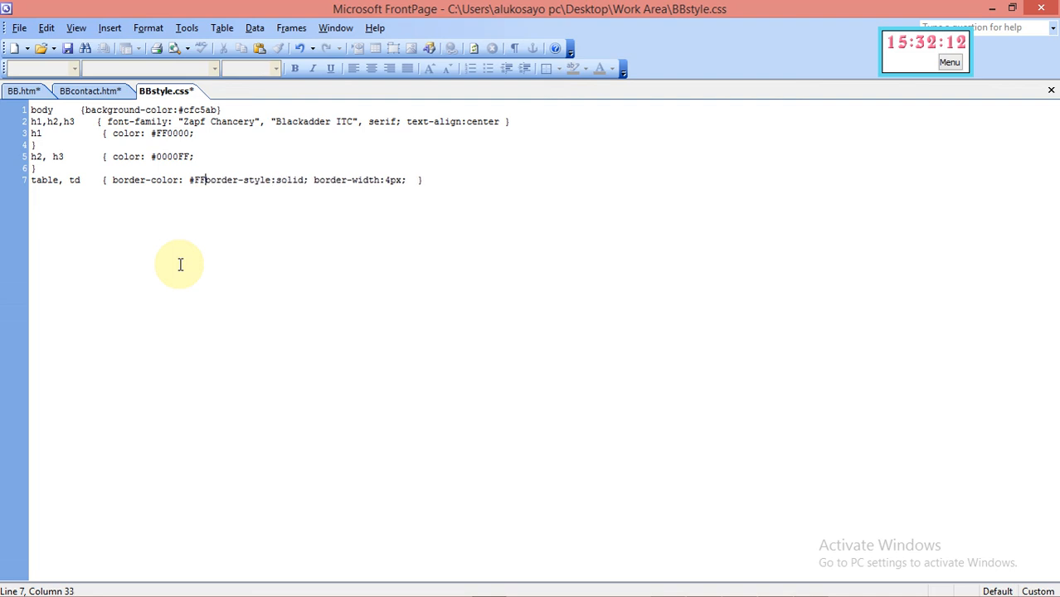
type("0000")
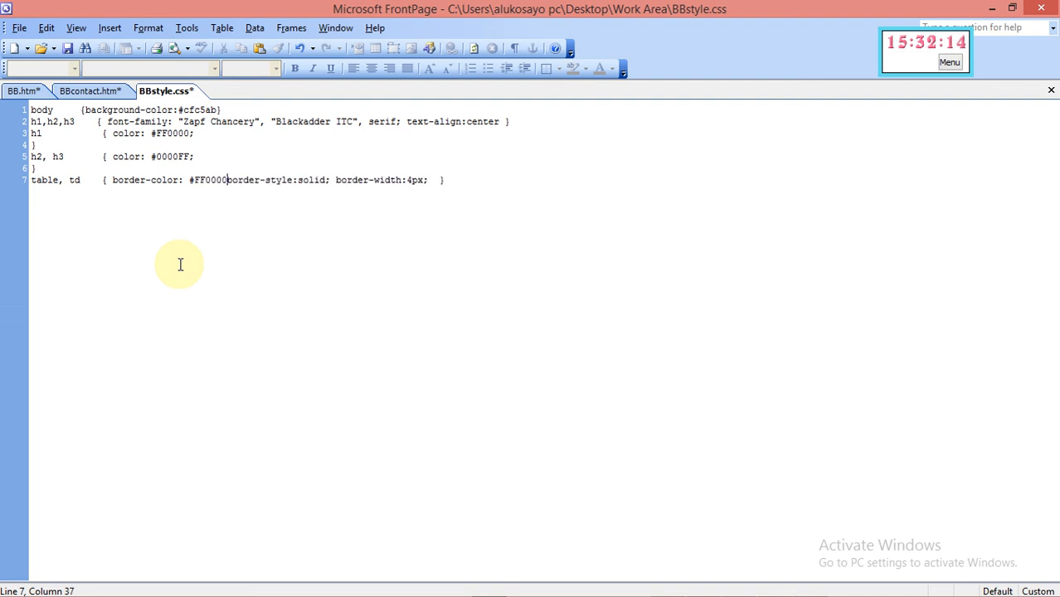
type(";")
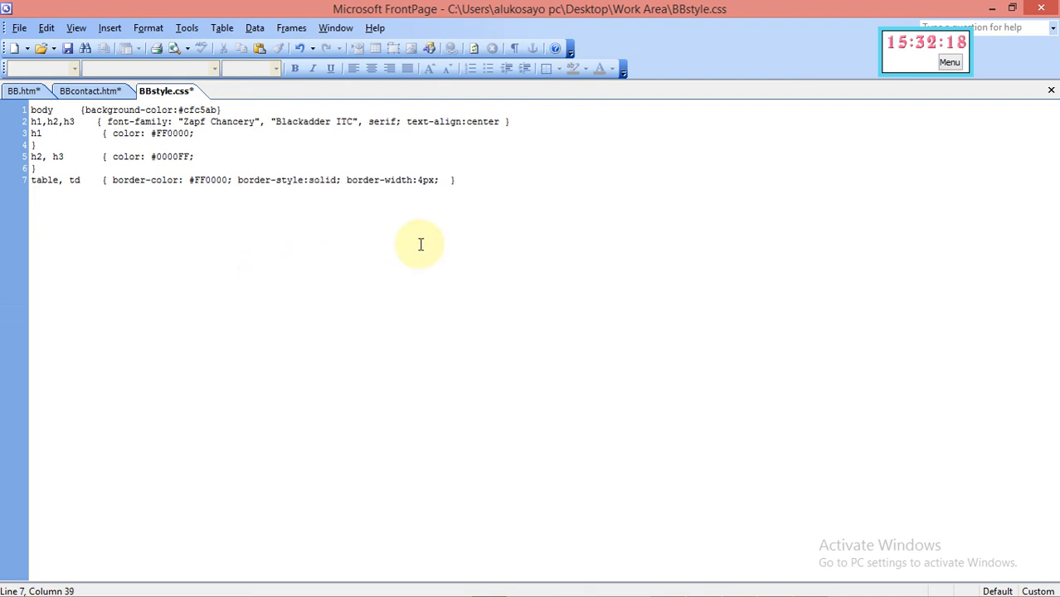
Delete border-width:4px from the table, td rule and add a new line below it
left_click(444, 180)
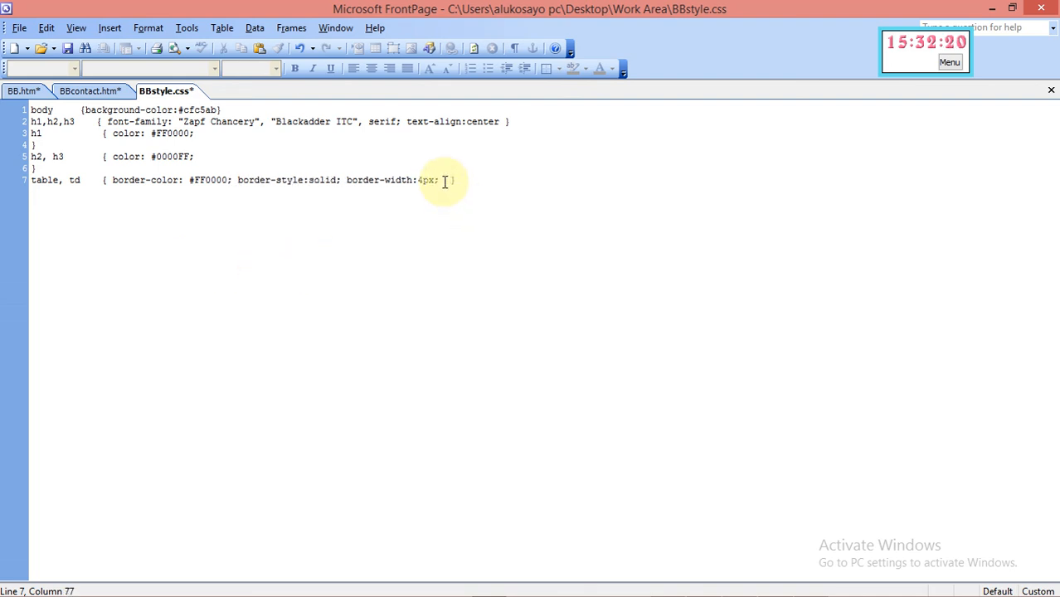
key("BackSpace")
key("BackSpace")
key("BackSpace")
key("BackSpace")
key("BackSpace")
key("BackSpace")
key("BackSpace")
key("BackSpace")
key("BackSpace")
key("BackSpace")
key("BackSpace")
key("BackSpace")
key("BackSpace")
key("BackSpace")
key("BackSpace")
key("BackSpace")
key("BackSpace")
key("BackSpace")
key("BackSpace")
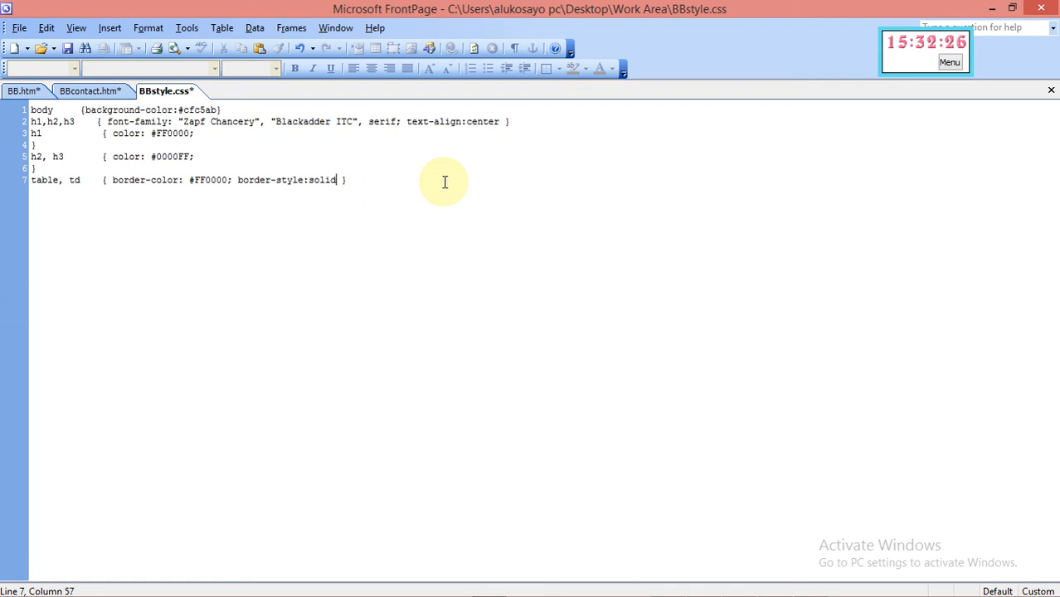
left_click(367, 184)
key("Return")
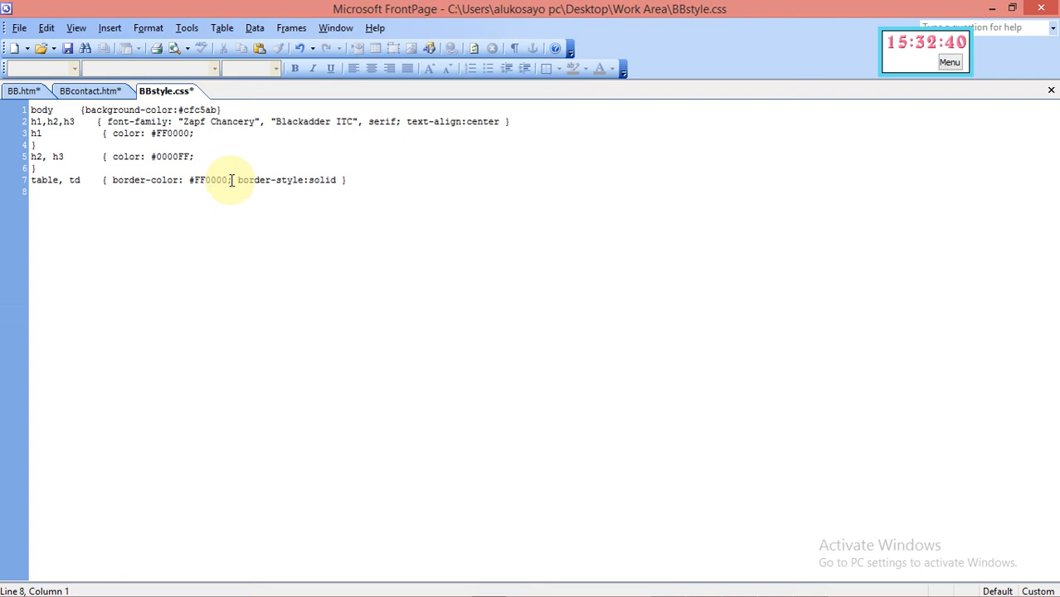
left_click(338, 181)
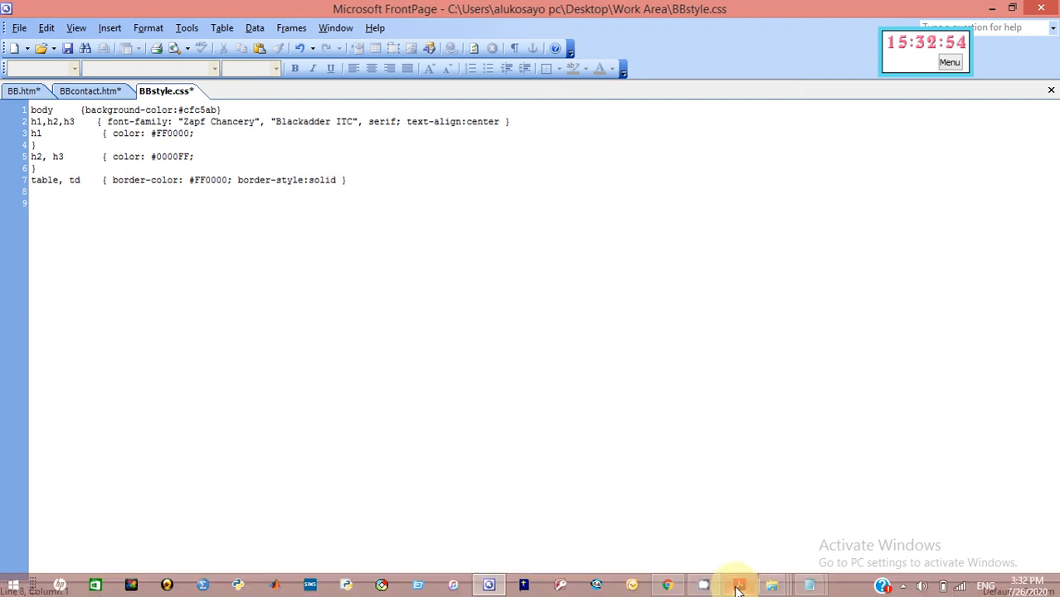
left_click(738, 587)
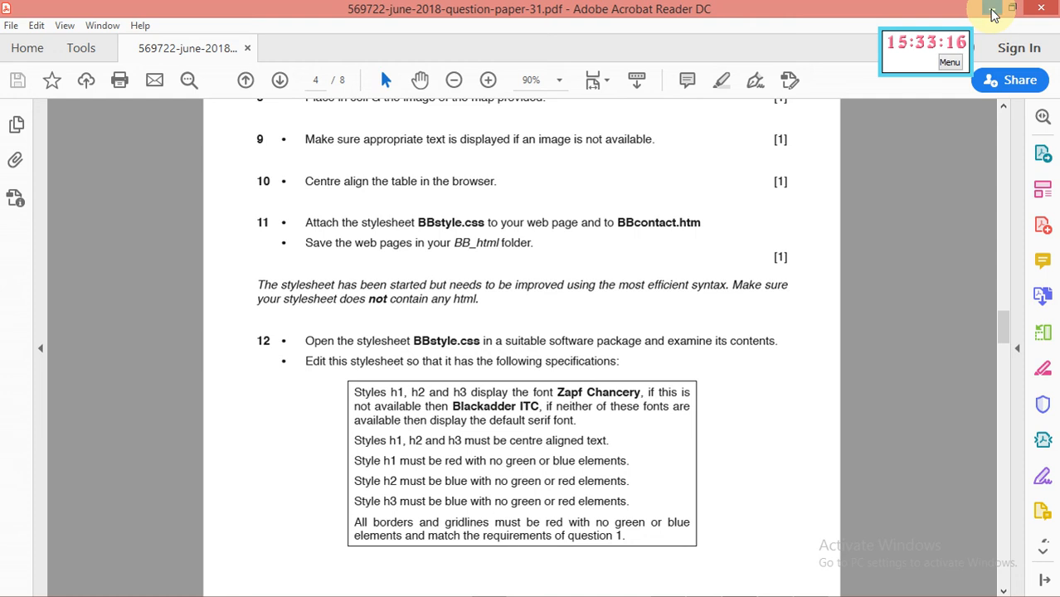
left_click(993, 8)
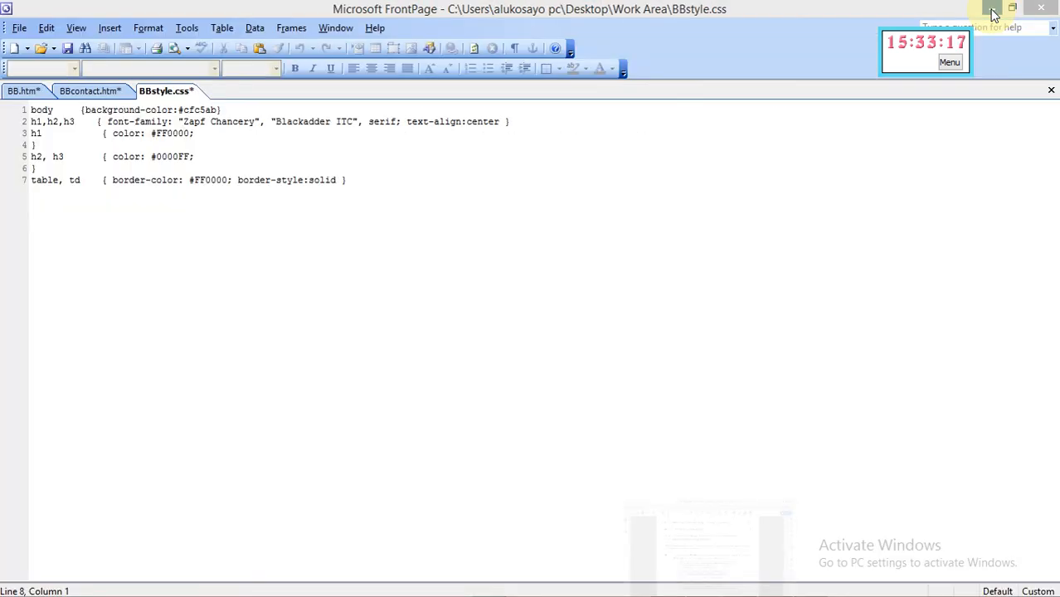
Add a blank line after the table, td rule and select the table tag in the Style dialog's HTML tags list
left_click(388, 186)
key("Return")
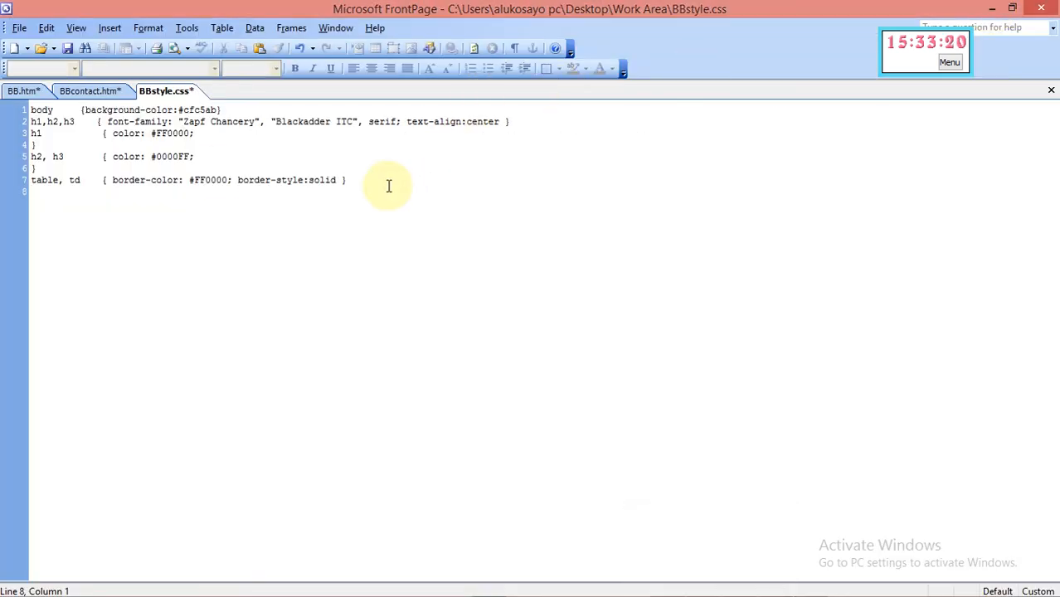
left_click(148, 29)
left_click(161, 85)
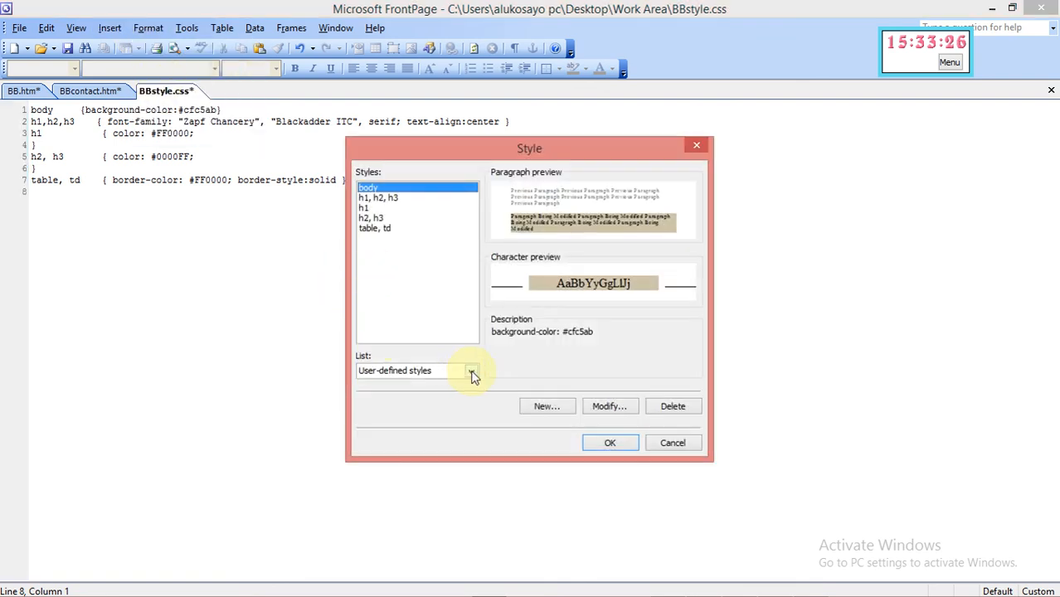
left_click(470, 371)
left_click(465, 395)
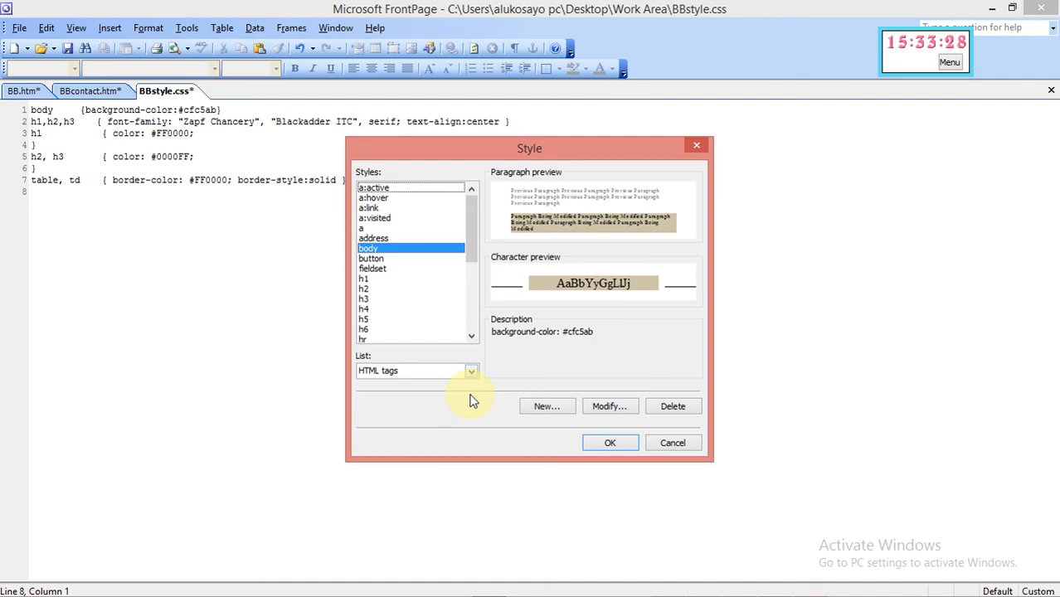
left_click(471, 337)
left_click(471, 337)
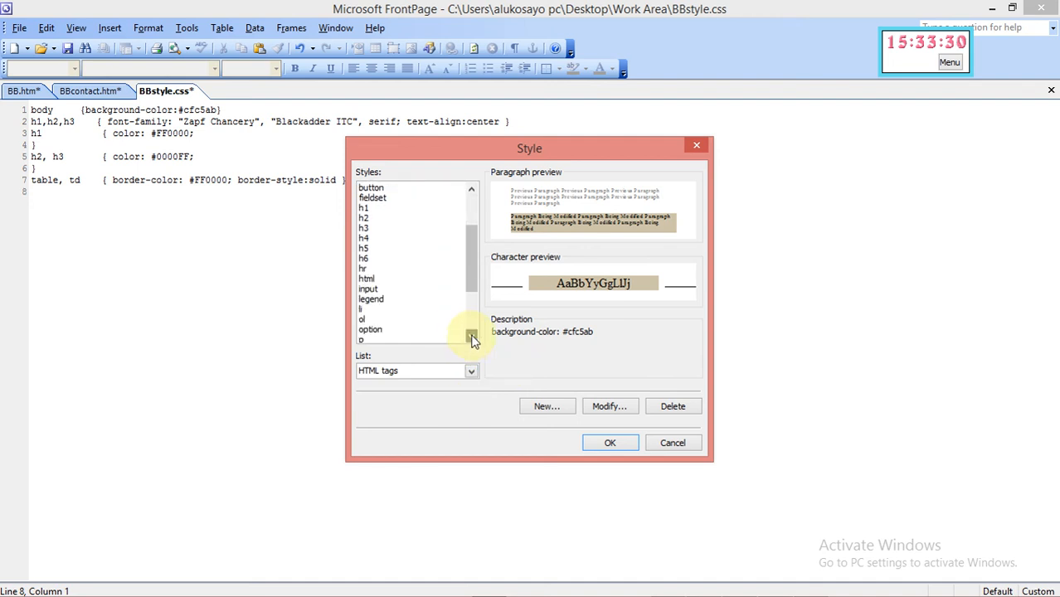
left_click(471, 337)
left_click(471, 337)
left_click(382, 310)
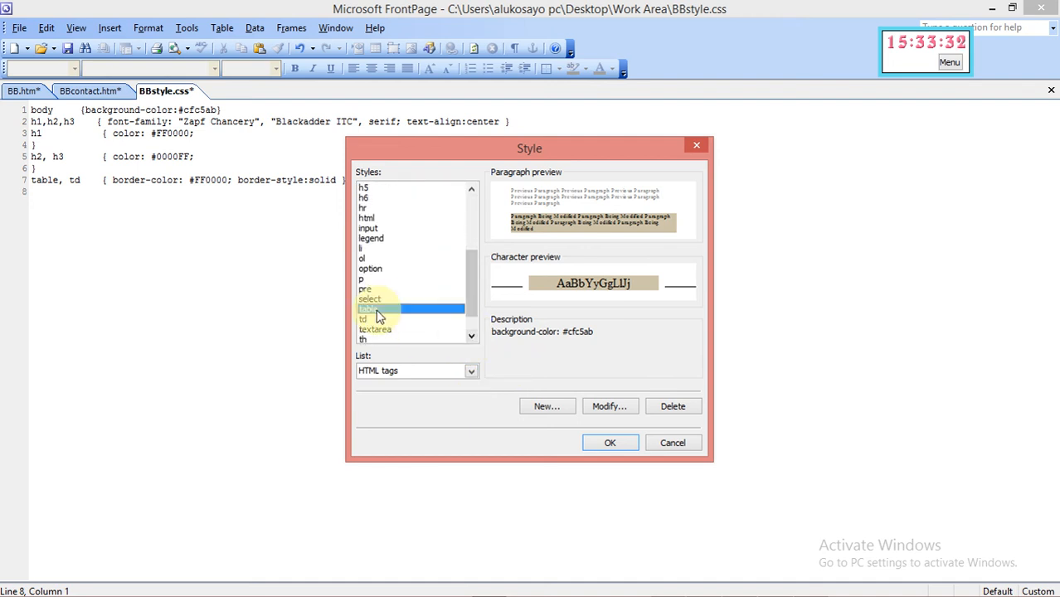
Give the table style a Box border of width 4, clear the top padding, and write it to BBstyle.css
left_click(608, 408)
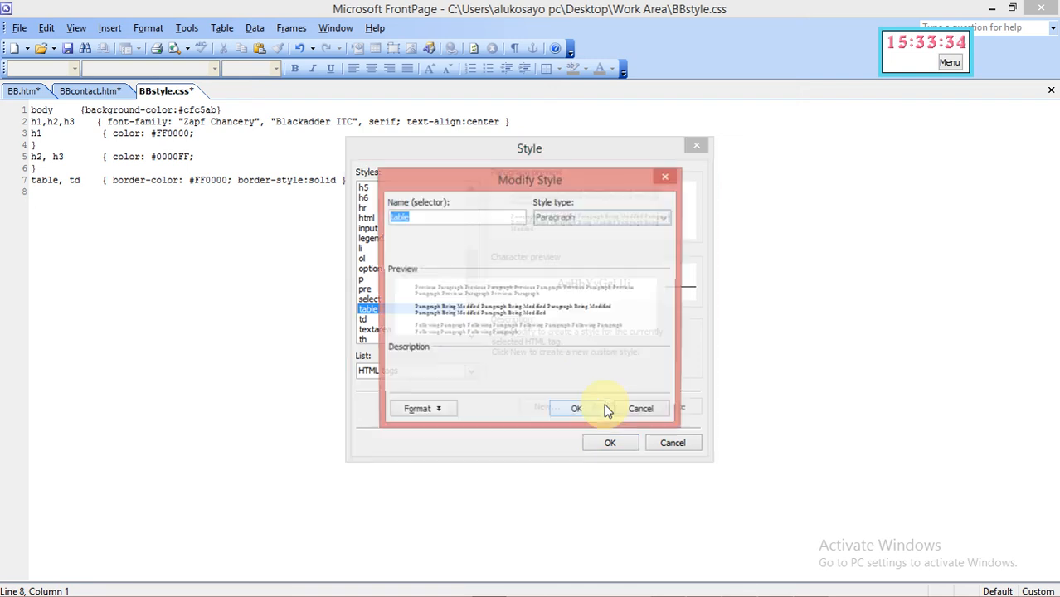
left_click(414, 415)
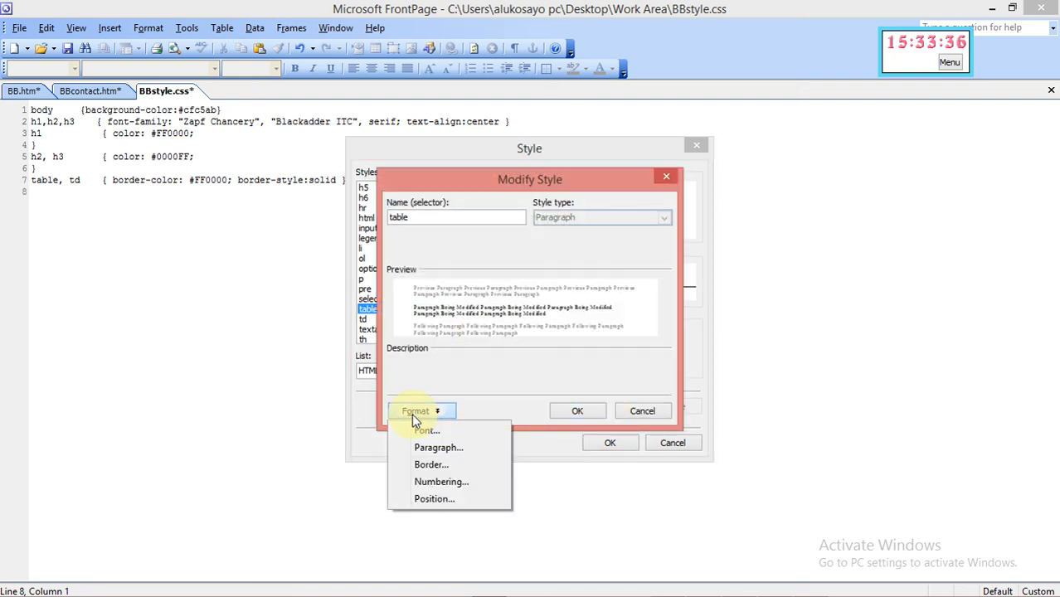
left_click(423, 464)
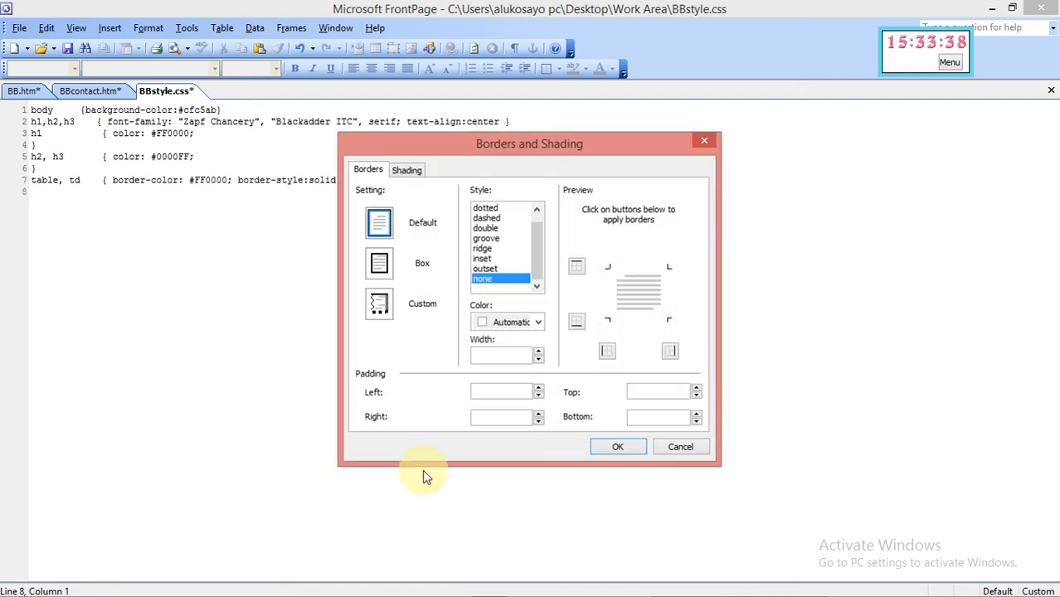
left_click(379, 265)
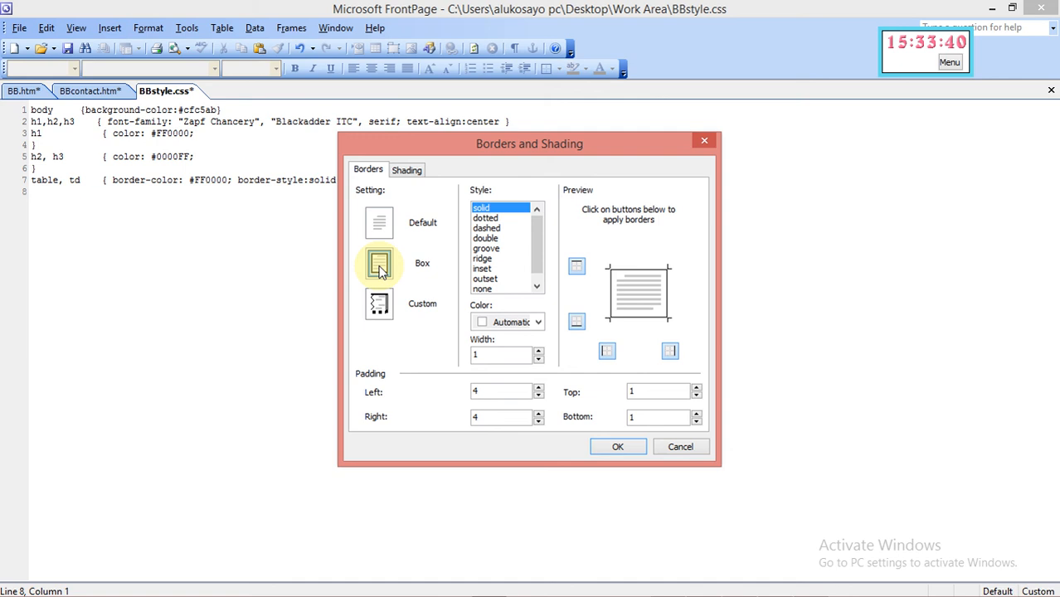
left_click(538, 351)
left_click(538, 351)
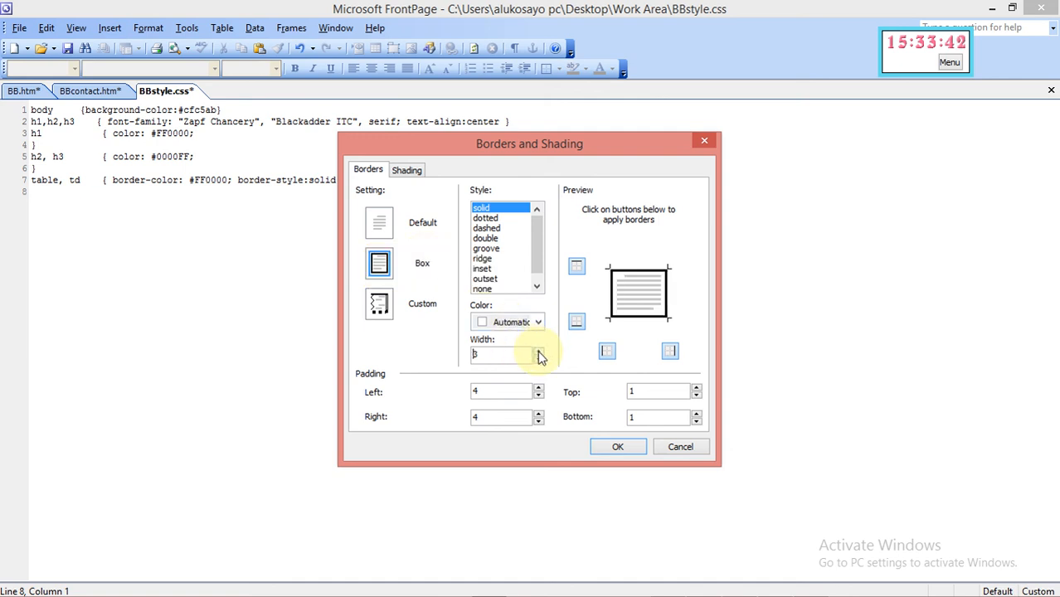
left_click(538, 351)
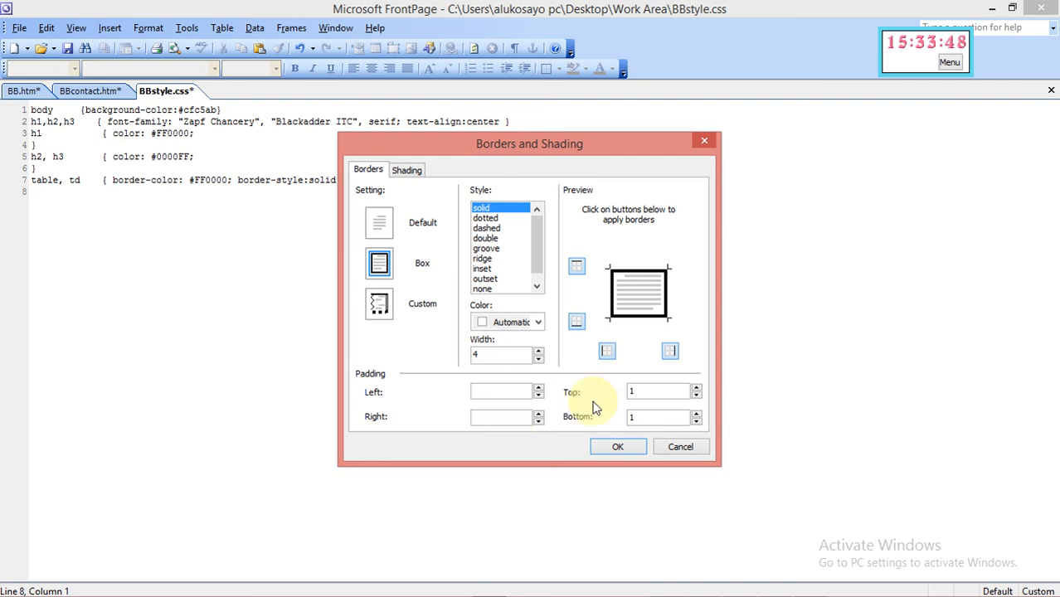
left_click(641, 390)
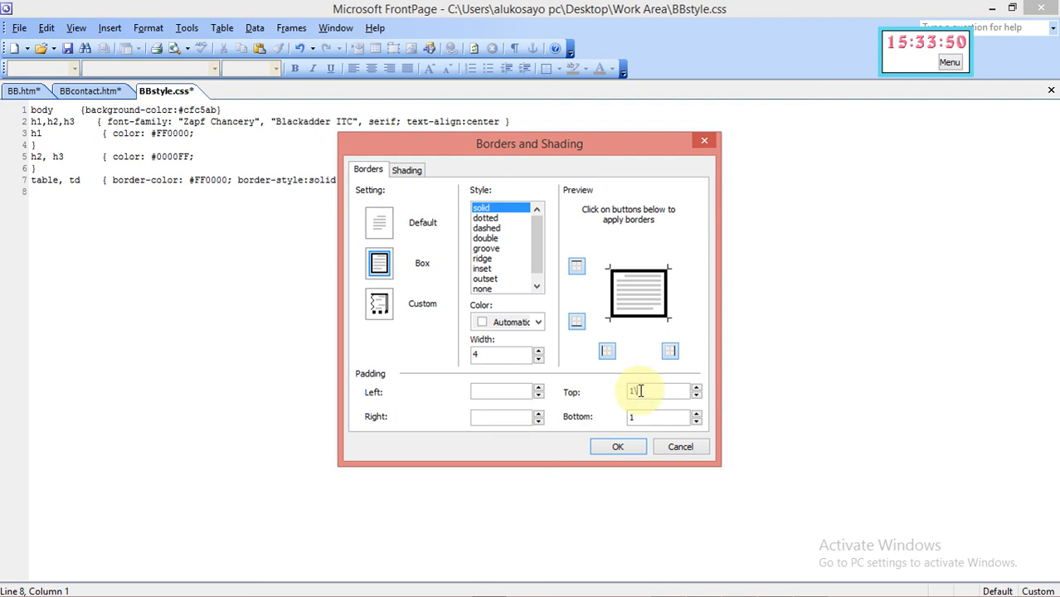
key("BackSpace")
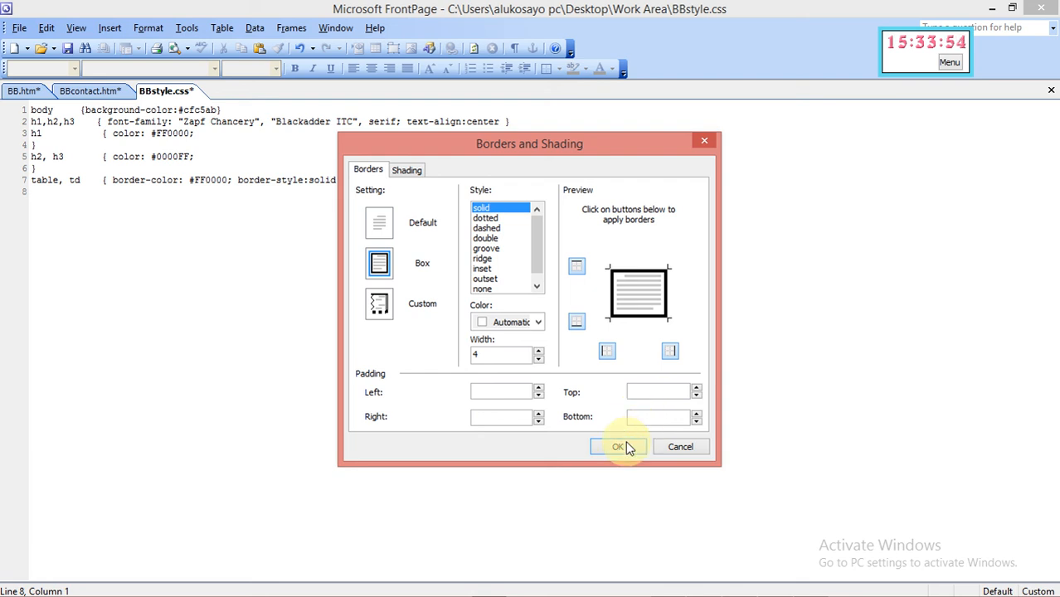
left_click(619, 447)
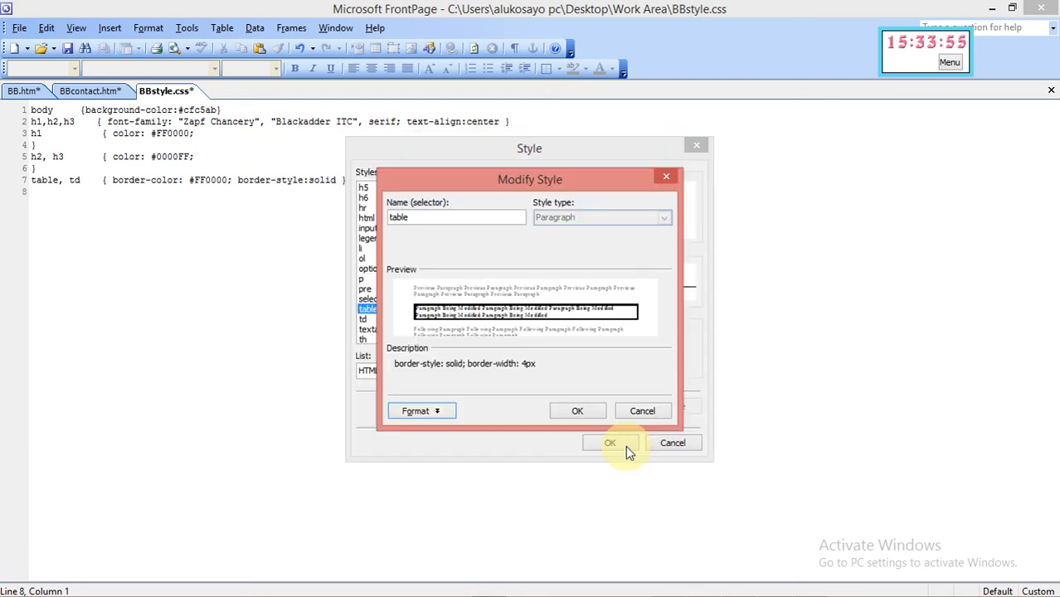
left_click(585, 413)
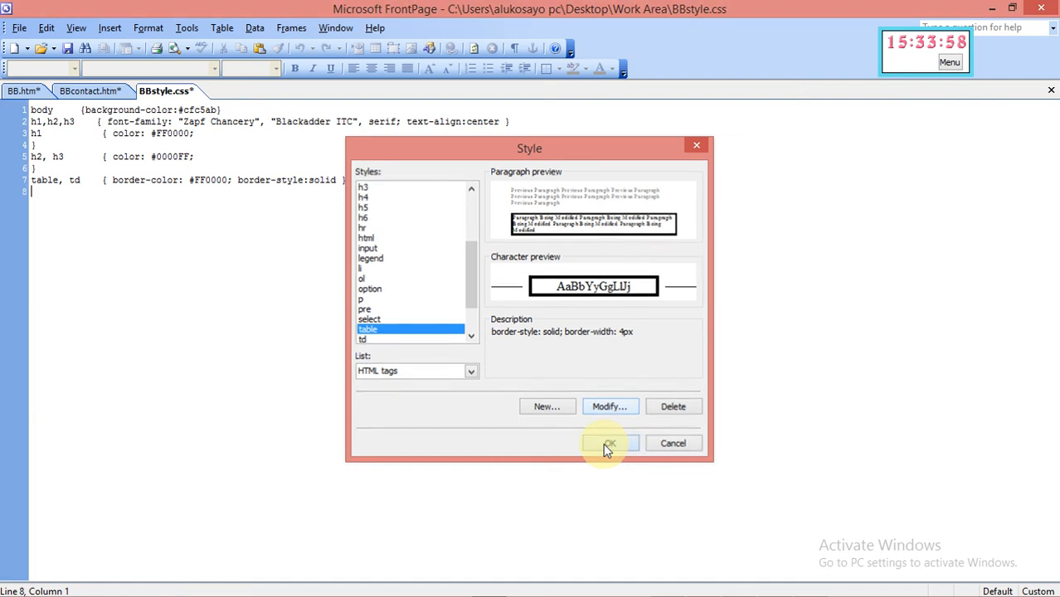
left_click(608, 443)
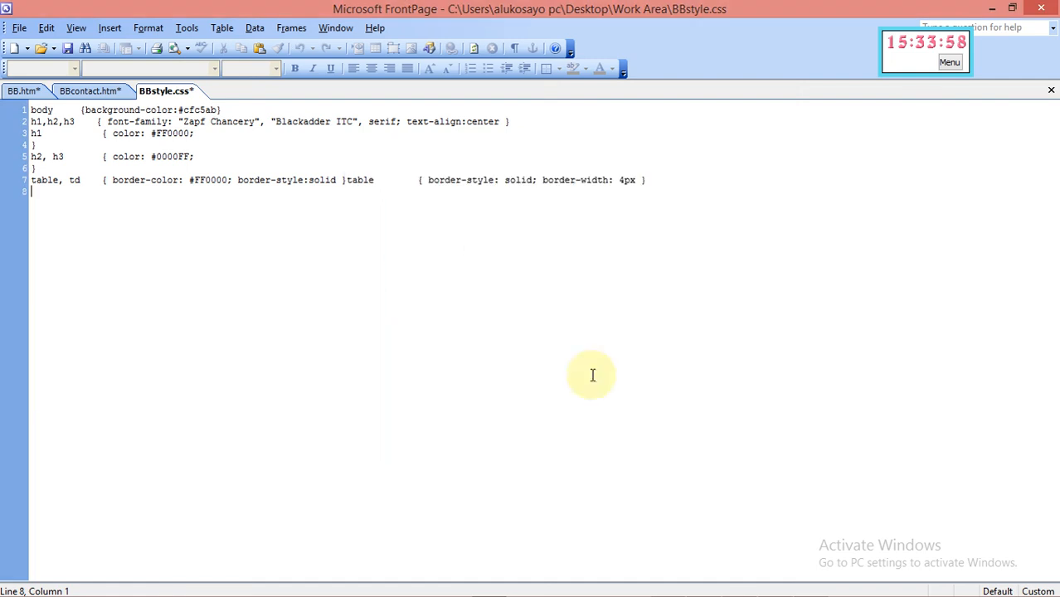
left_click(347, 180)
Move the table rule onto its own line, delete 'border-style: solid;', and add a blank line below
key("Return")
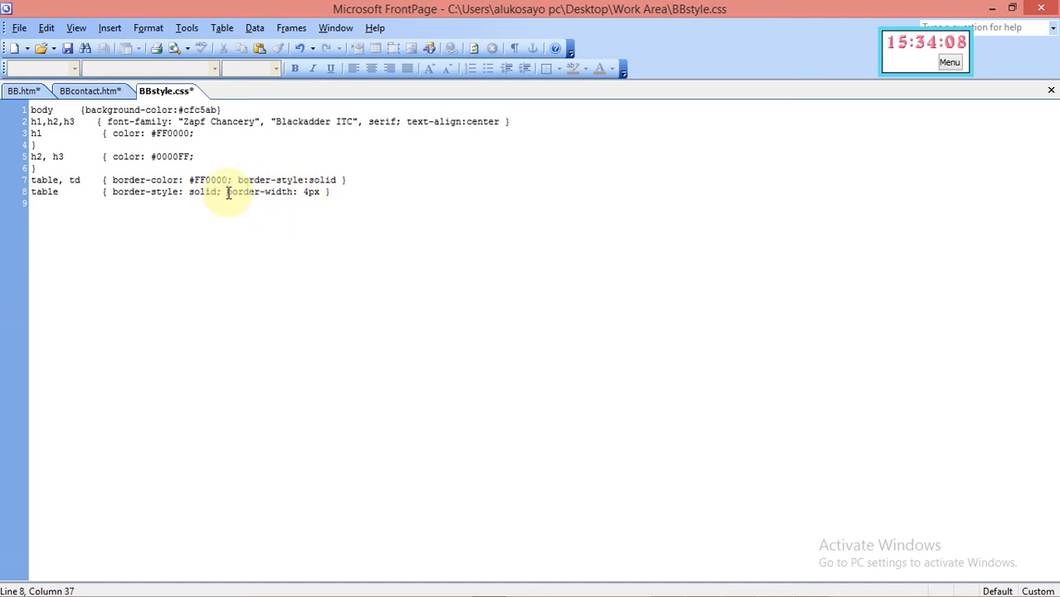
key("BackSpace")
key("BackSpace")
key("BackSpace")
key("BackSpace")
key("BackSpace")
key("BackSpace")
key("BackSpace")
key("BackSpace")
key("BackSpace")
key("BackSpace")
key("BackSpace")
key("BackSpace")
key("BackSpace")
key("BackSpace")
key("BackSpace")
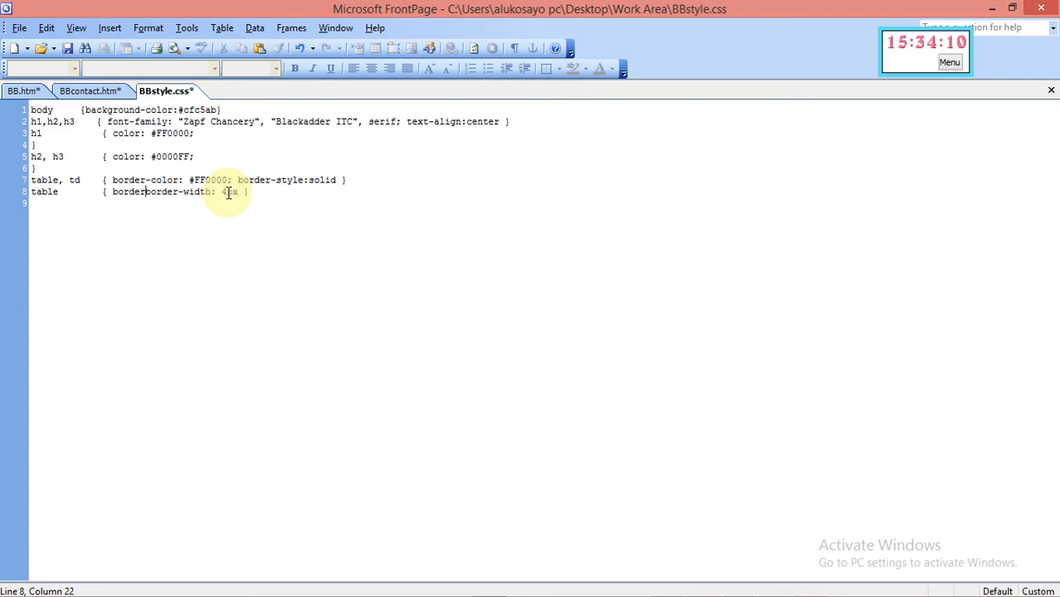
key("BackSpace")
key("BackSpace")
key("BackSpace")
key("BackSpace")
key("BackSpace")
key("BackSpace")
left_click(222, 193)
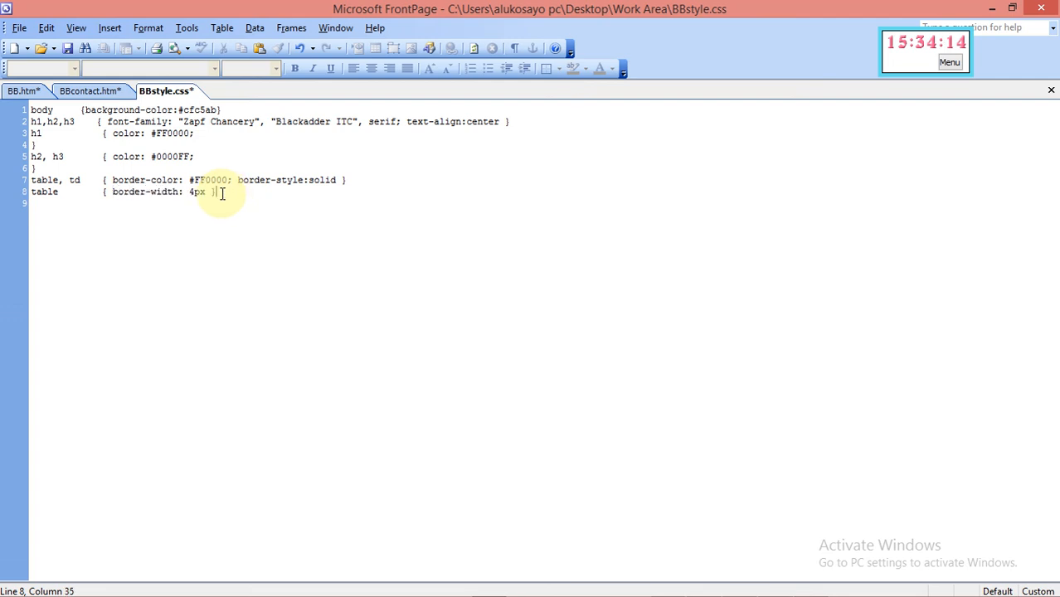
key("Return")
In the Style dialog, list HTML tags and select the td tag
left_click(148, 27)
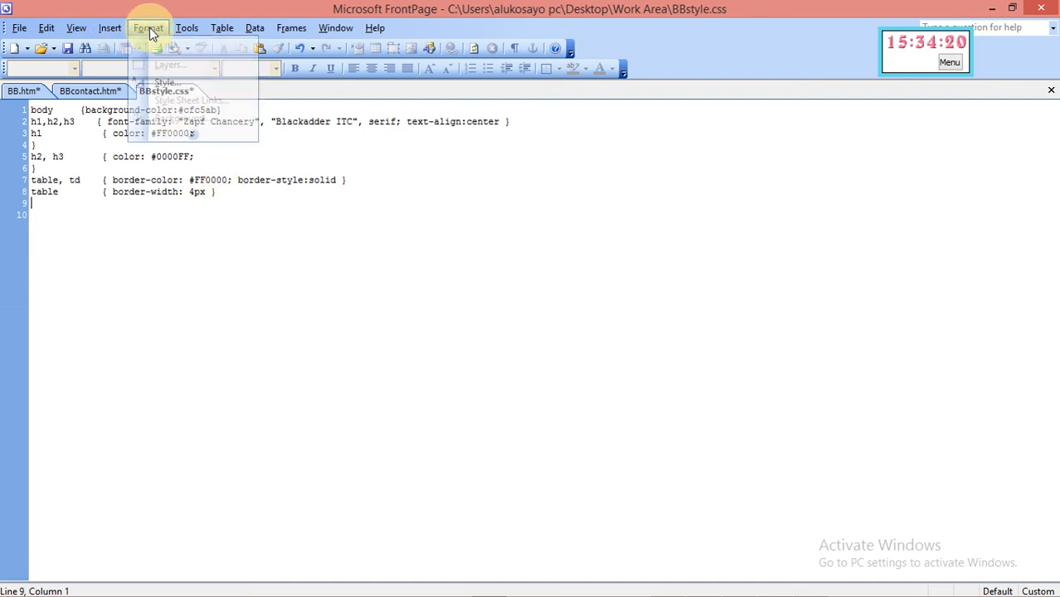
left_click(171, 85)
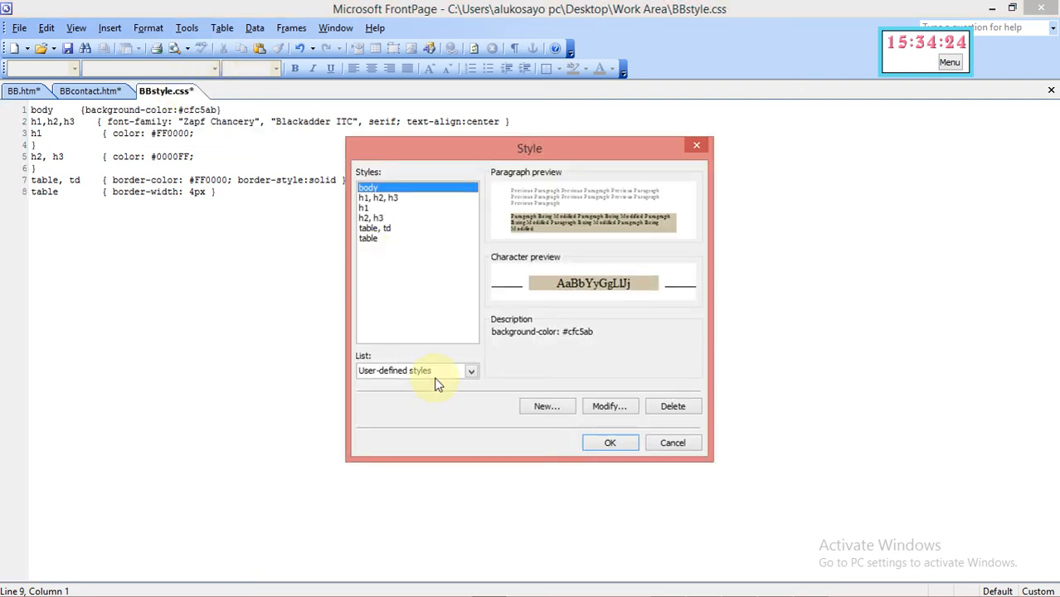
left_click(472, 370)
left_click(462, 395)
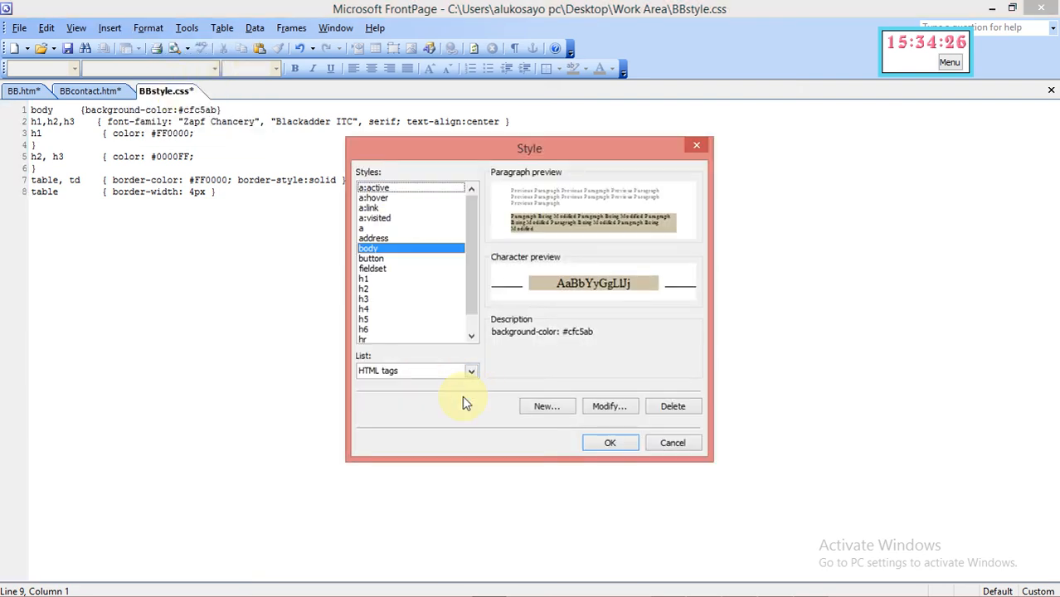
left_click(471, 340)
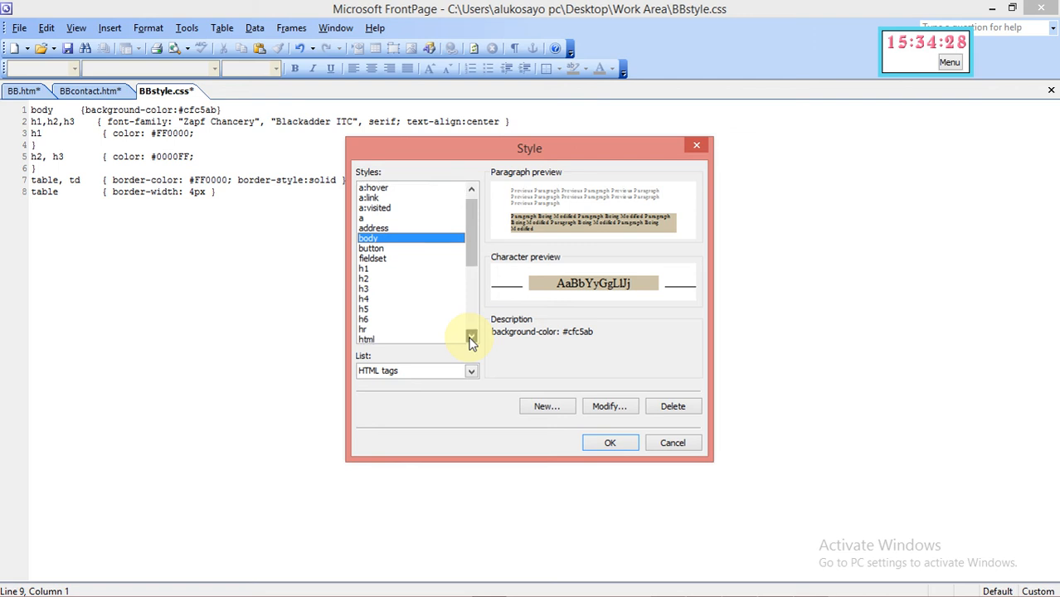
left_click(471, 340)
left_click(471, 340)
left_click(471, 340)
left_click(471, 340)
left_click(471, 341)
left_click(471, 340)
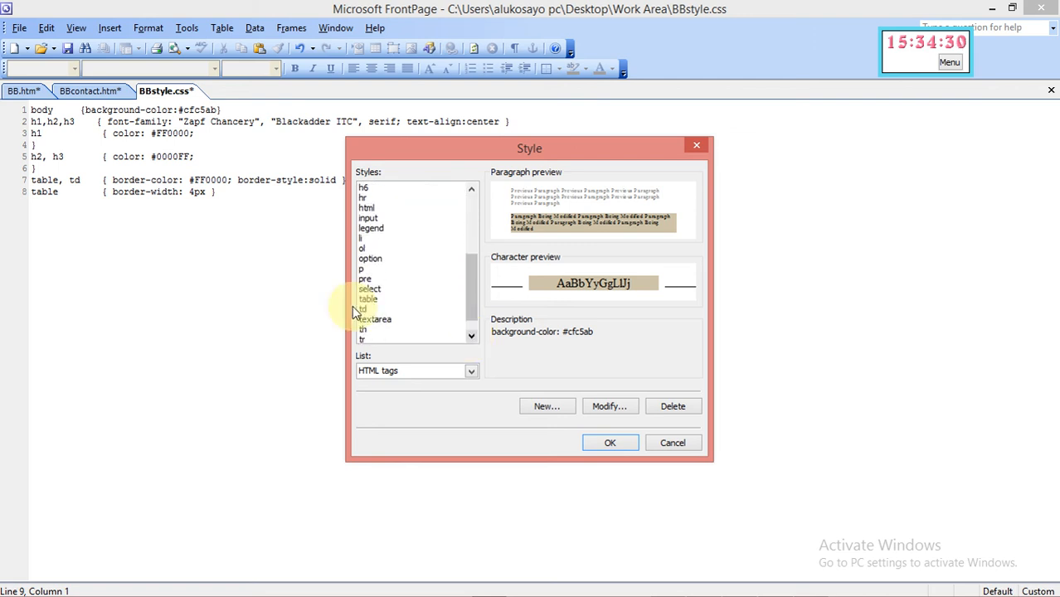
left_click(365, 309)
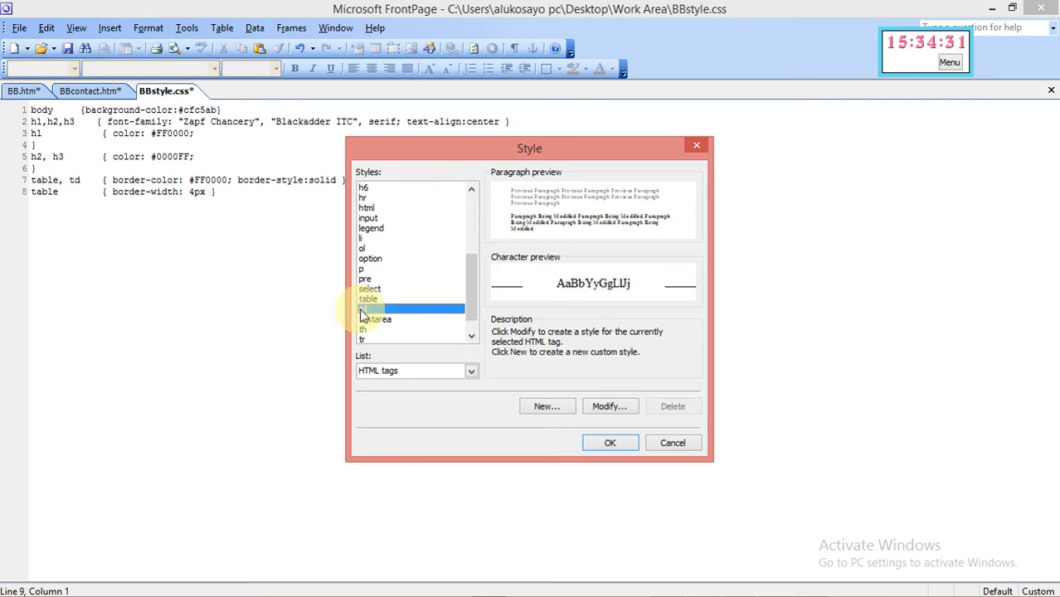
Give the td style a Box border of width 2, clear the top padding, and write it to BBstyle.css
left_click(607, 407)
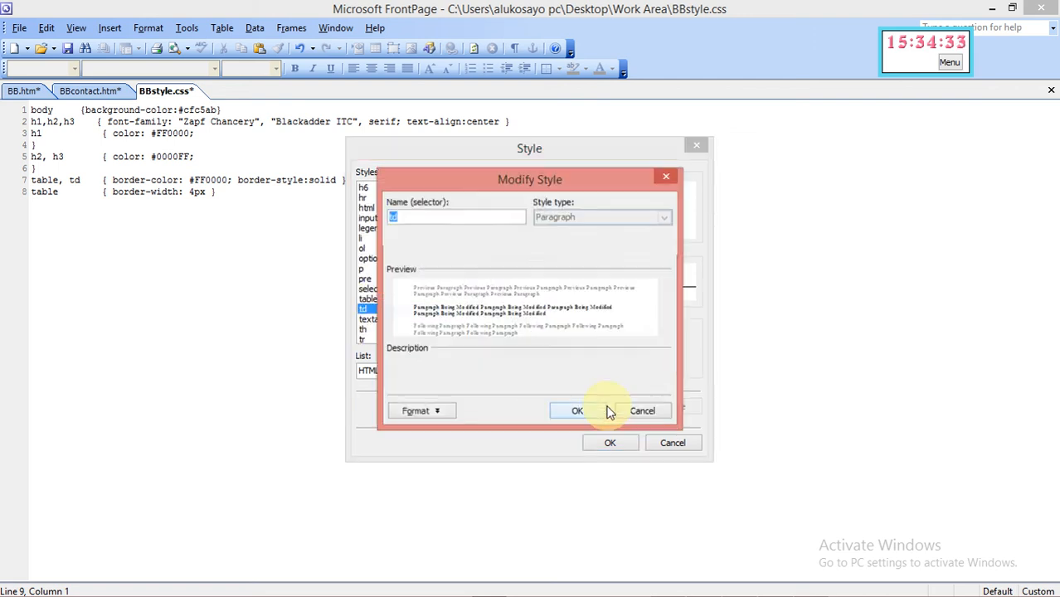
left_click(414, 412)
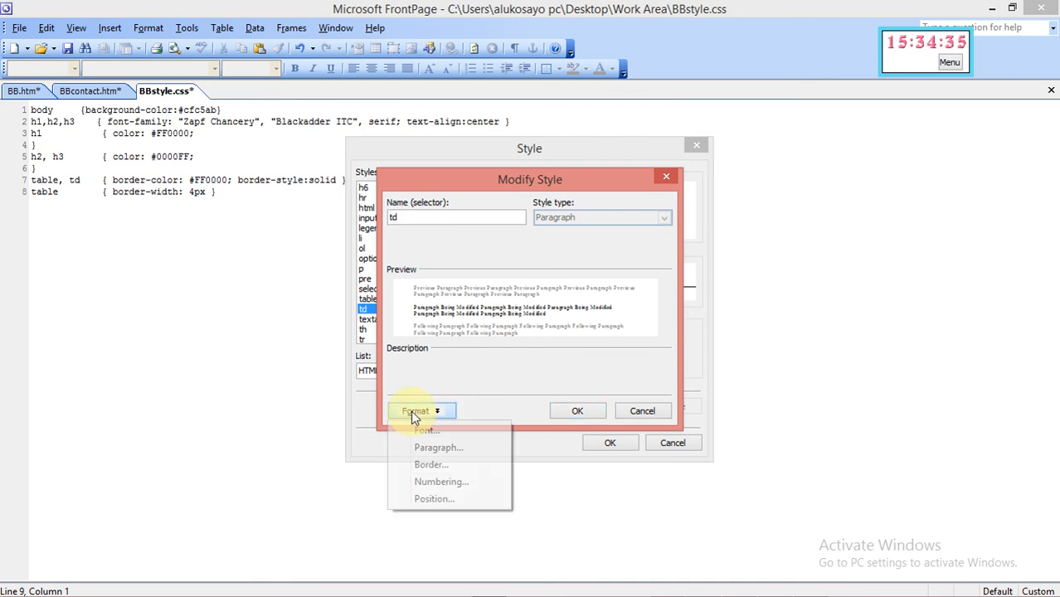
left_click(431, 465)
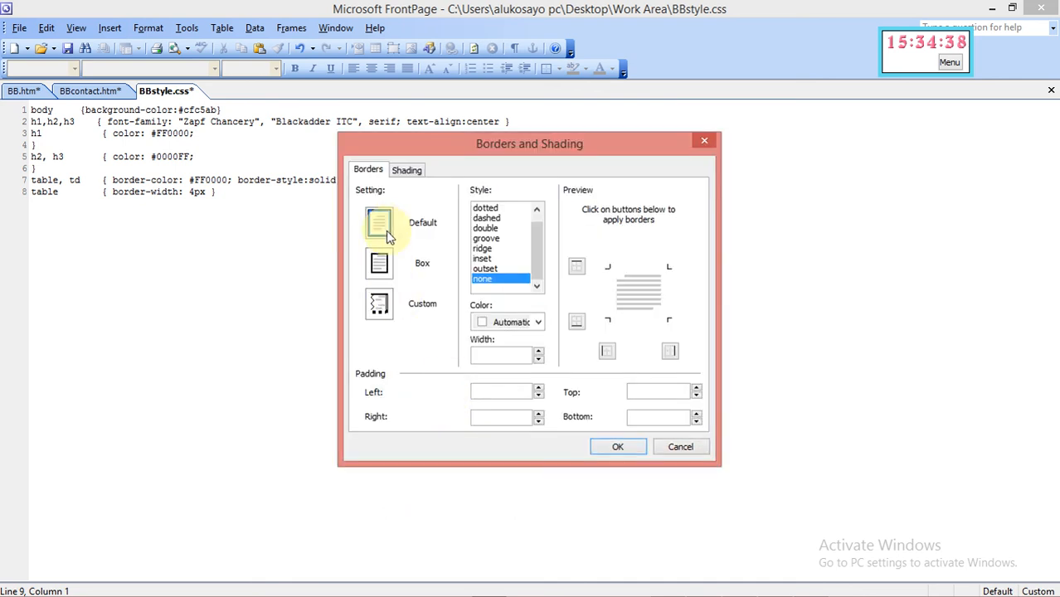
left_click(380, 264)
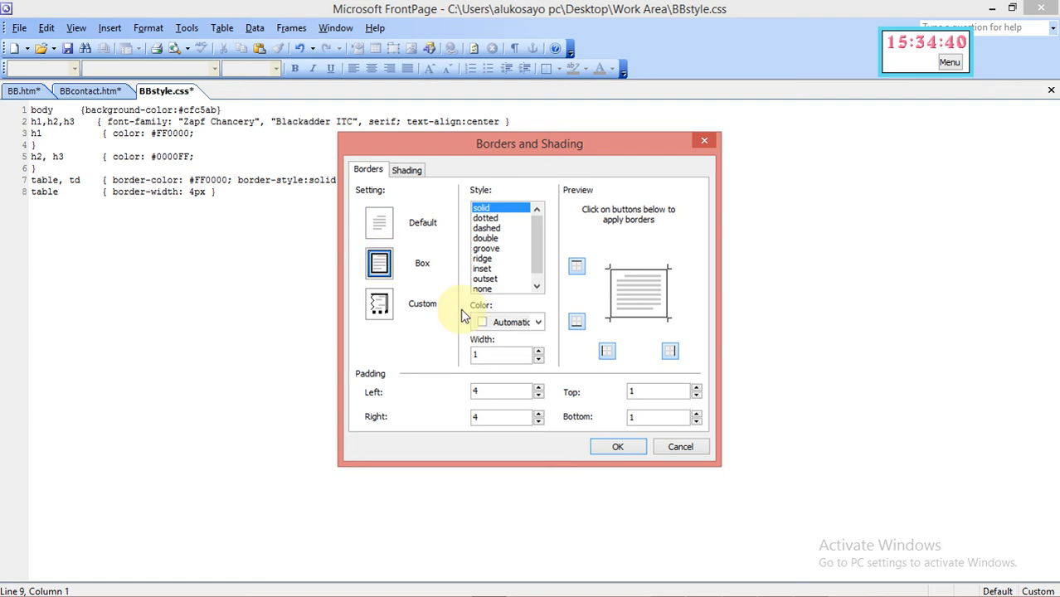
left_click(540, 352)
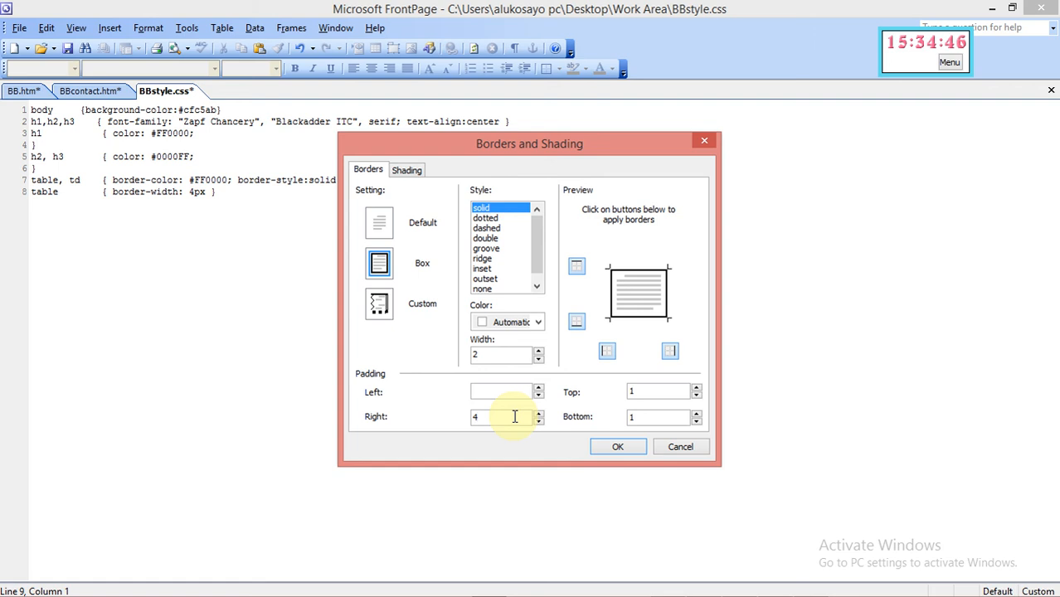
left_click(644, 393)
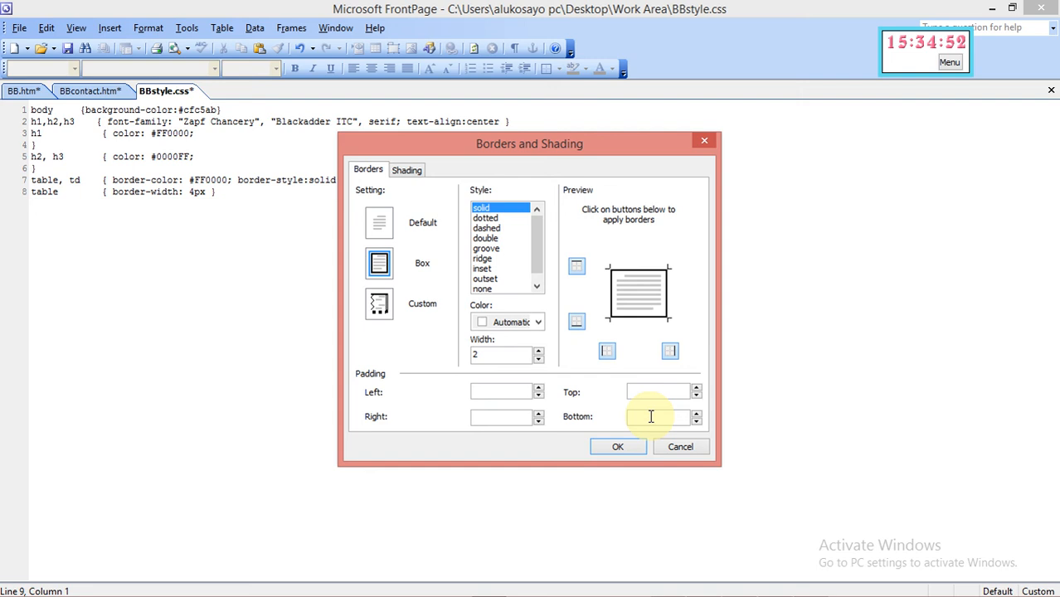
left_click(628, 447)
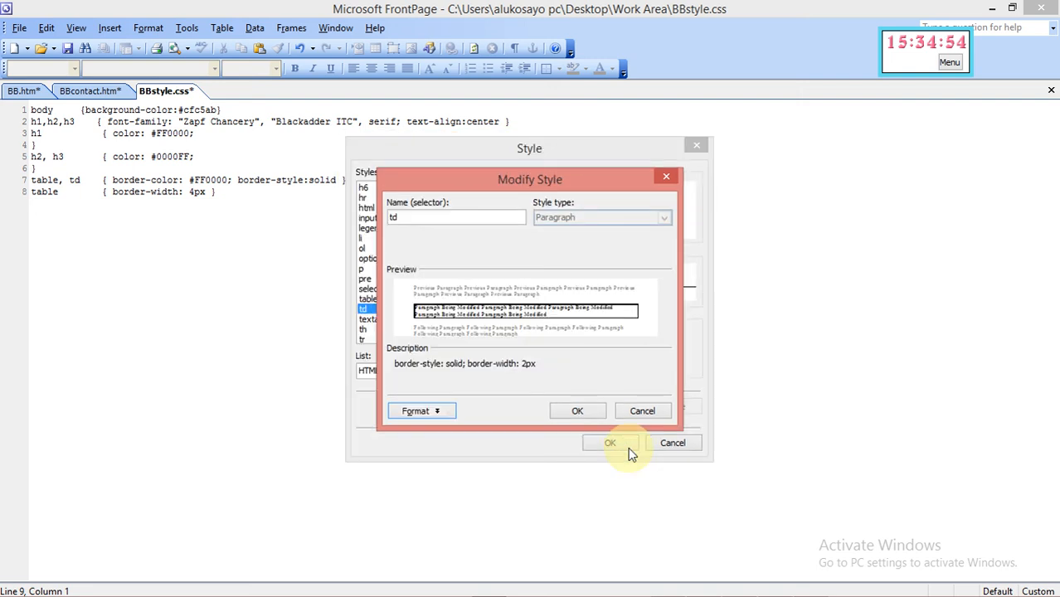
left_click(578, 411)
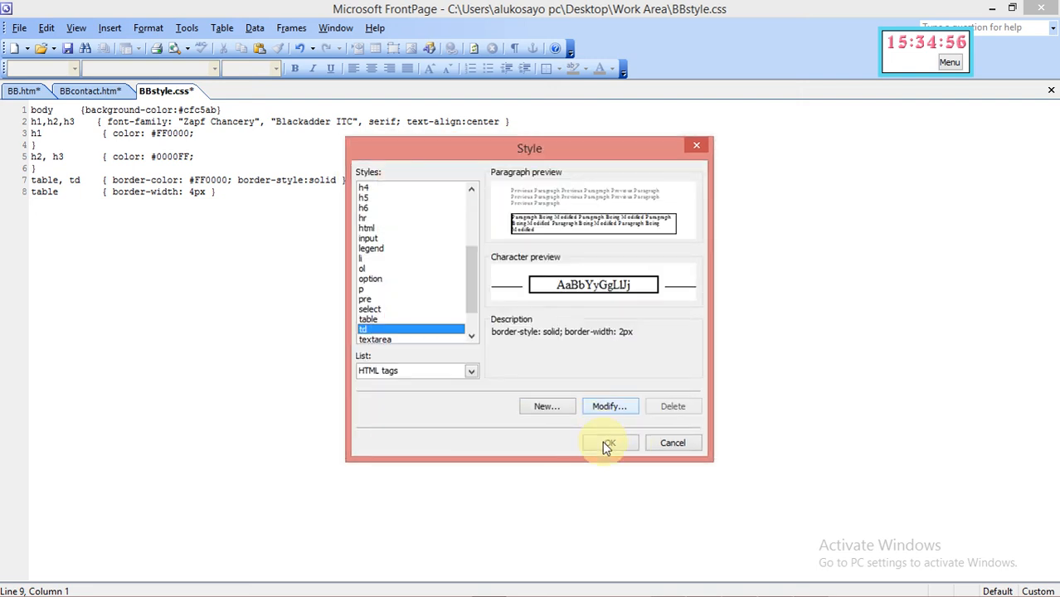
left_click(603, 442)
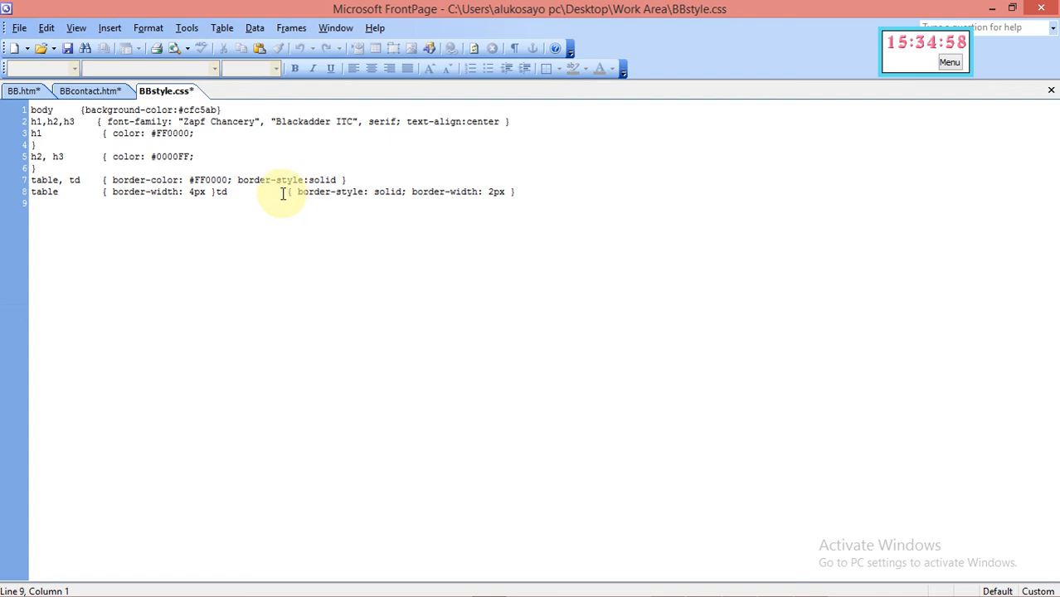
Move the td rule onto line 9 and delete its 'border-style: solid;' declaration
left_click(216, 192)
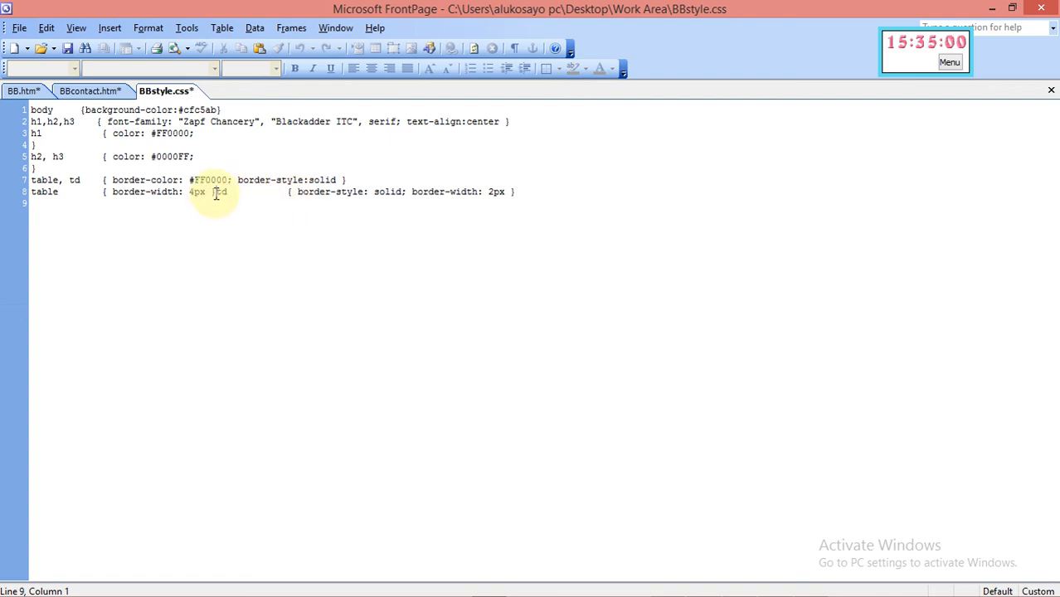
key("Return")
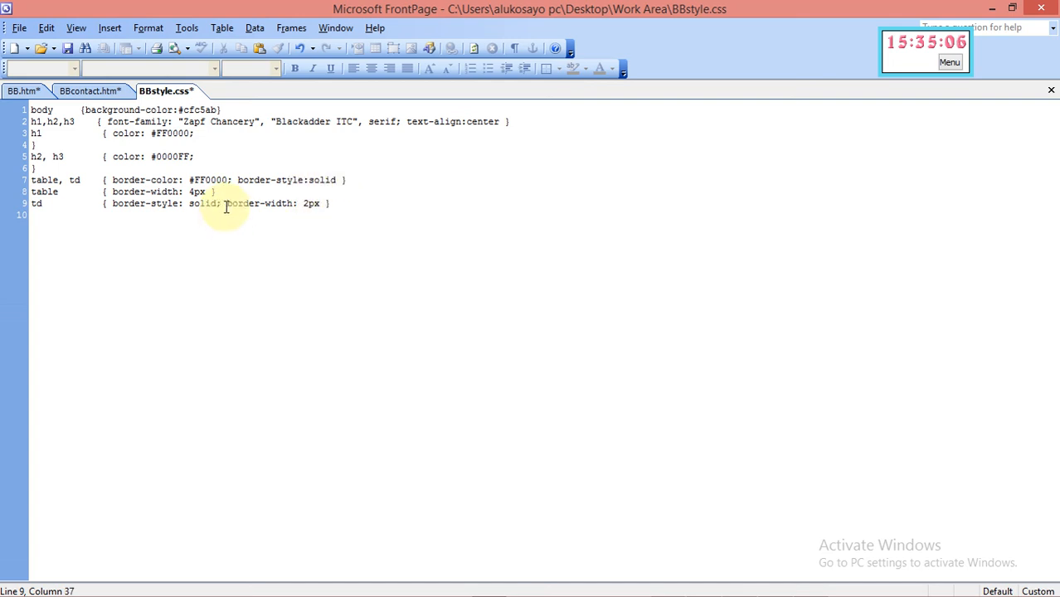
key("BackSpace")
key("BackSpace")
key("BackSpace")
key("BackSpace")
key("BackSpace")
key("BackSpace")
key("BackSpace")
key("BackSpace")
key("BackSpace")
key("BackSpace")
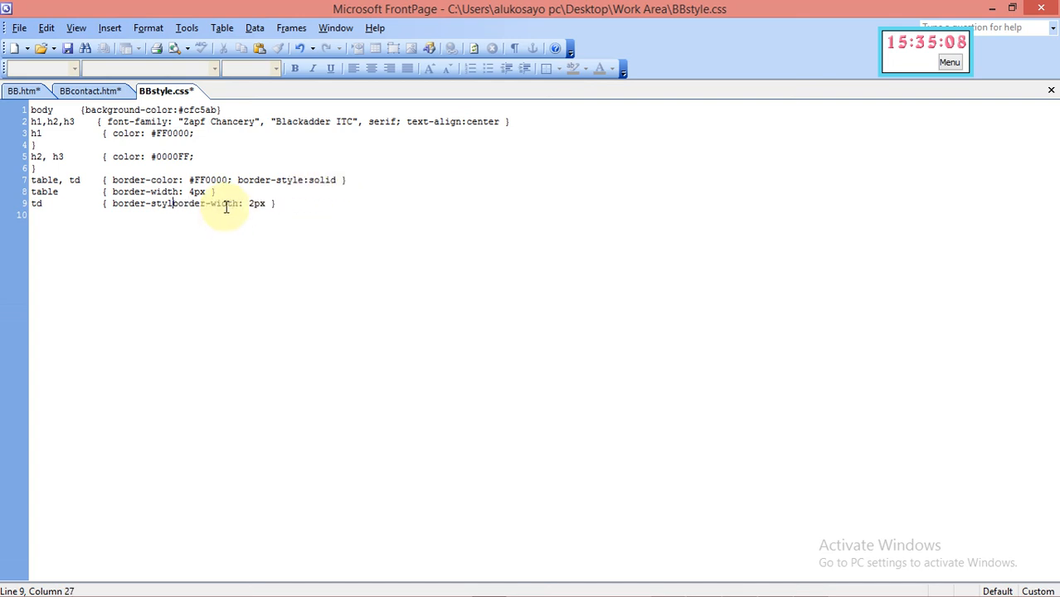
key("BackSpace")
key("BackSpace")
key("BackSpace")
key("BackSpace")
key("BackSpace")
key("BackSpace")
key("BackSpace")
key("BackSpace")
key("BackSpace")
key("BackSpace")
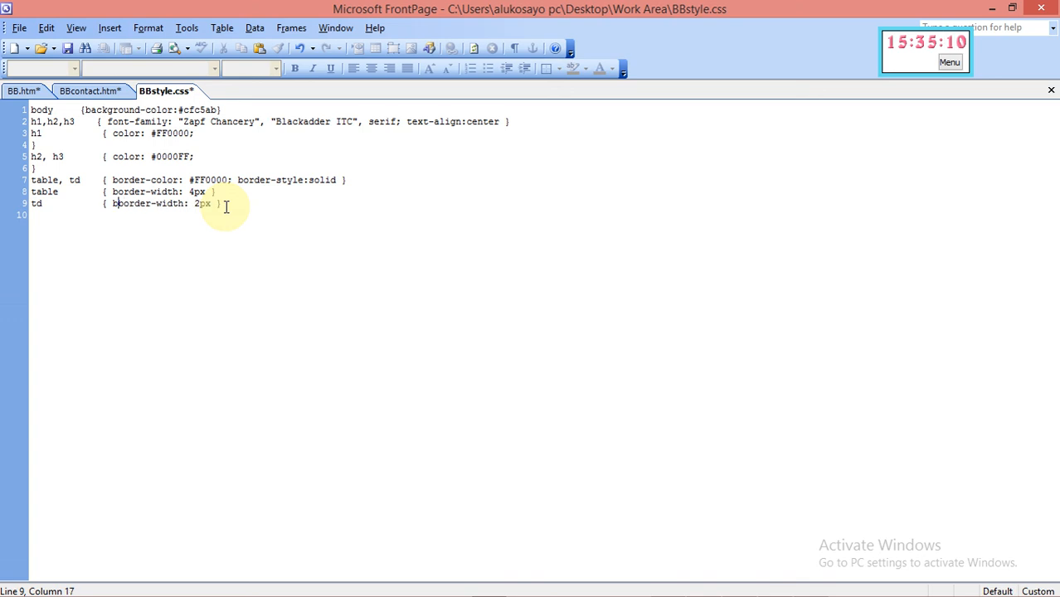
key("BackSpace")
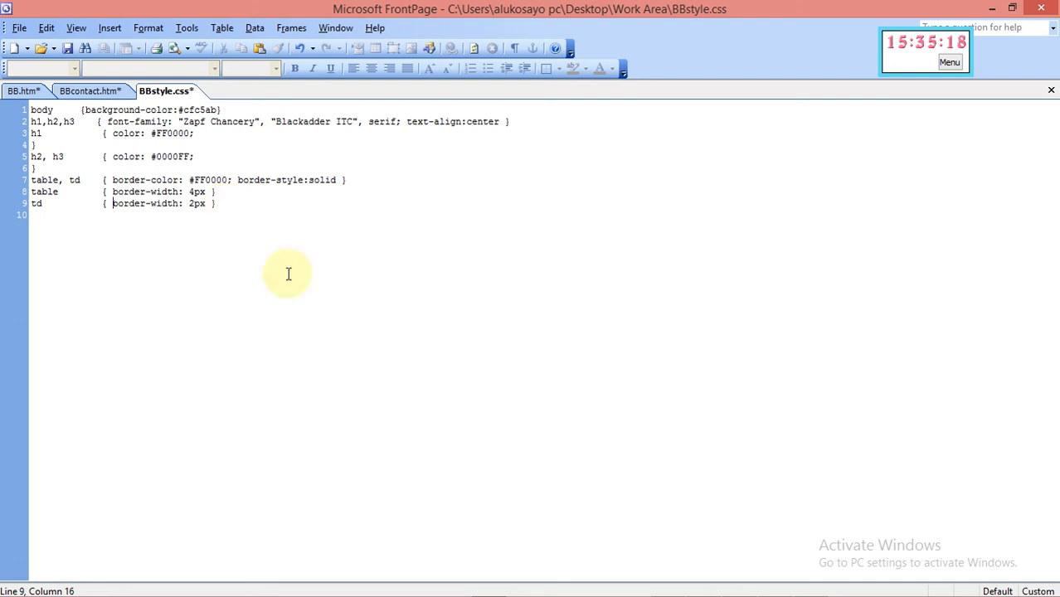
Check BB.htm and BBcontact.htm in design view, then return to the BBstyle.css code
left_click(23, 91)
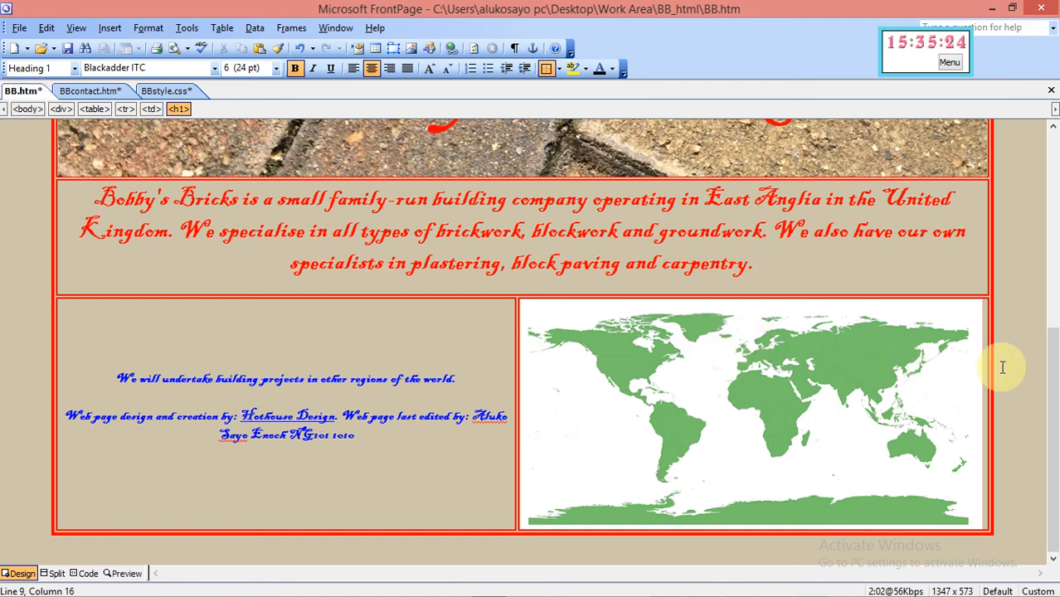
left_click_drag(1046, 385, 1047, 444)
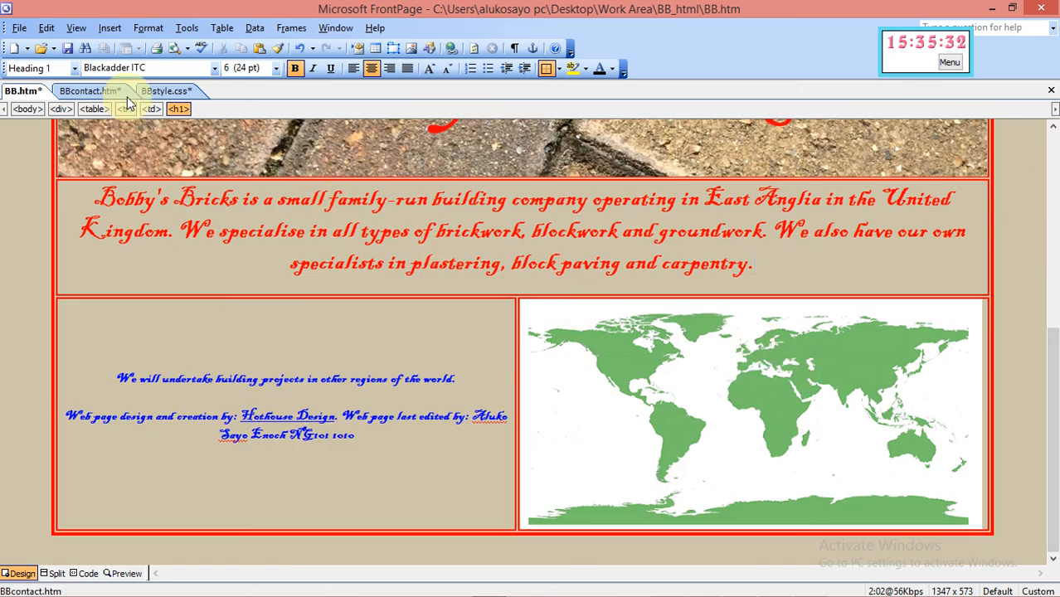
left_click(76, 94)
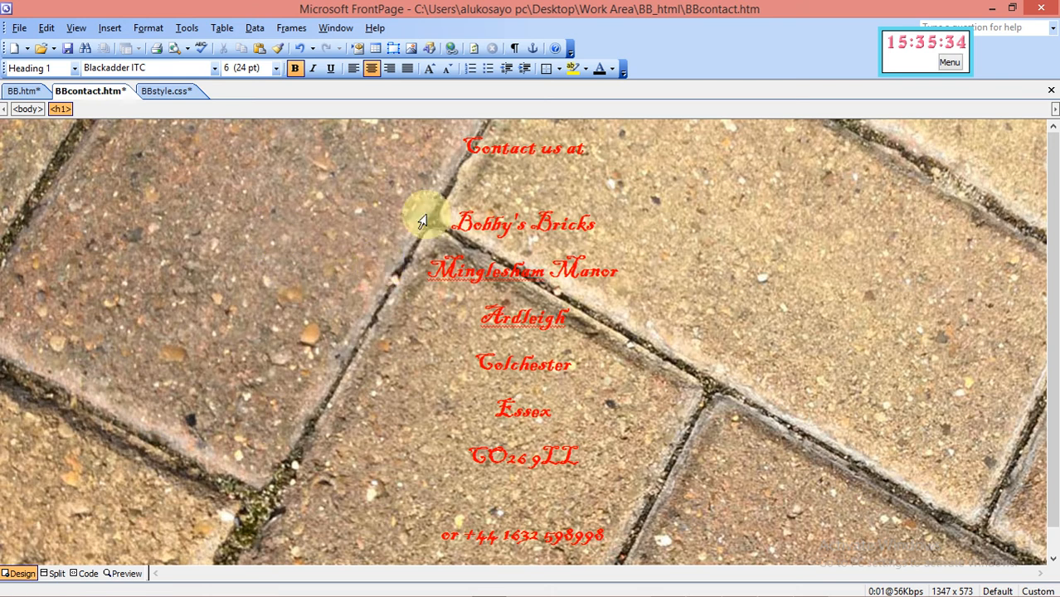
left_click(170, 97)
Review the Evidence 1–3 boxes on page 5 of the question paper PDF, then return to FrontPage
mouse_move(681, 585)
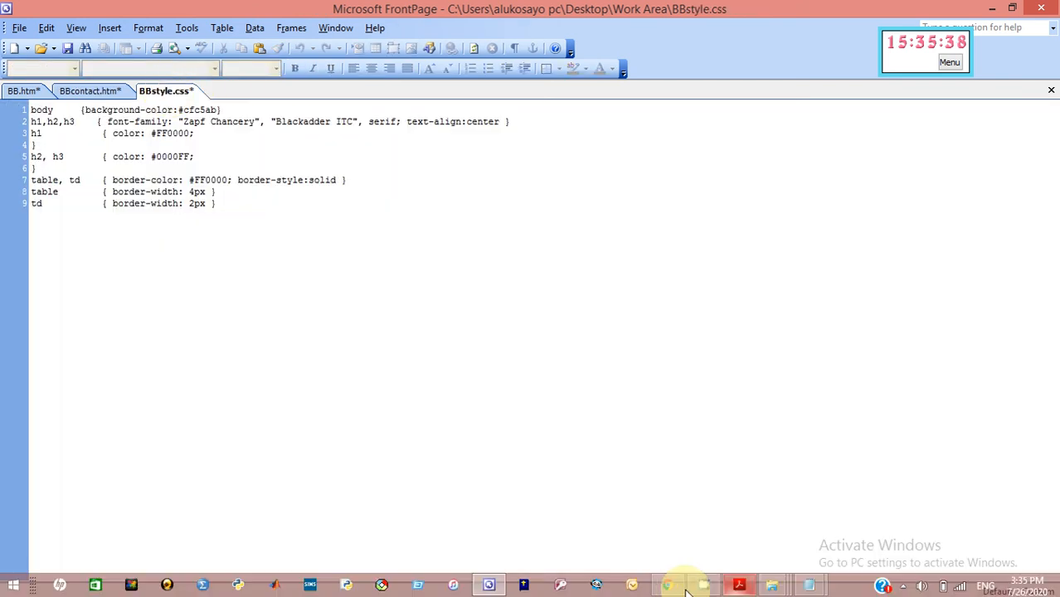
left_click(739, 586)
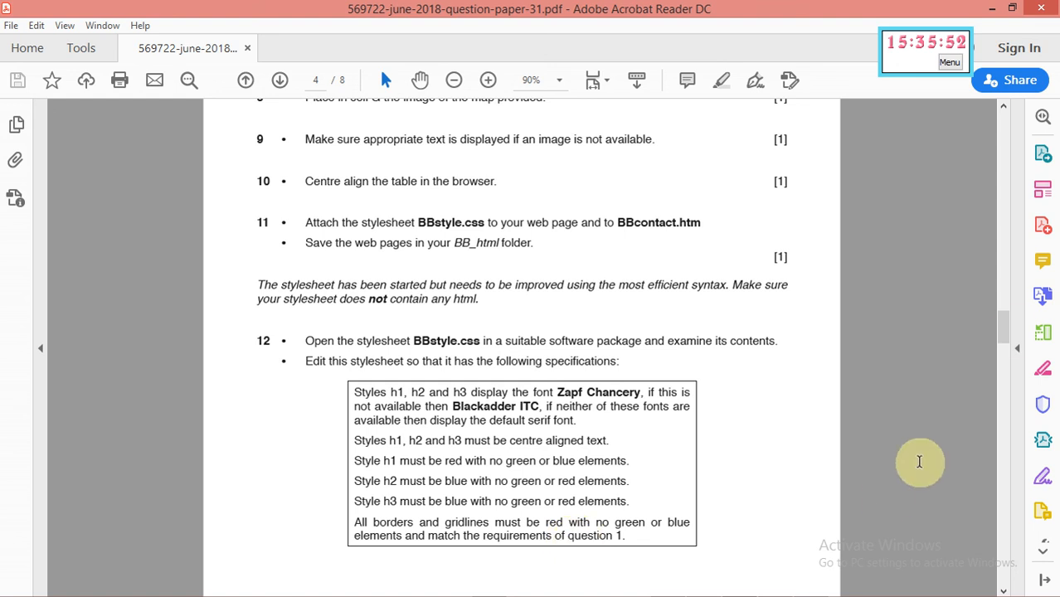
left_click_drag(1008, 327, 1006, 366)
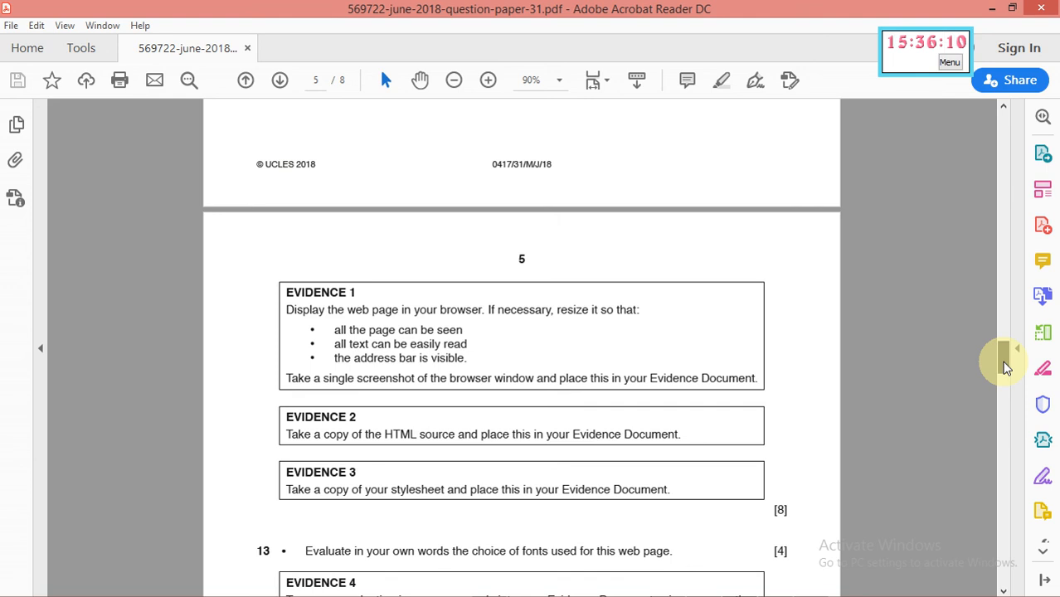
mouse_move(918, 583)
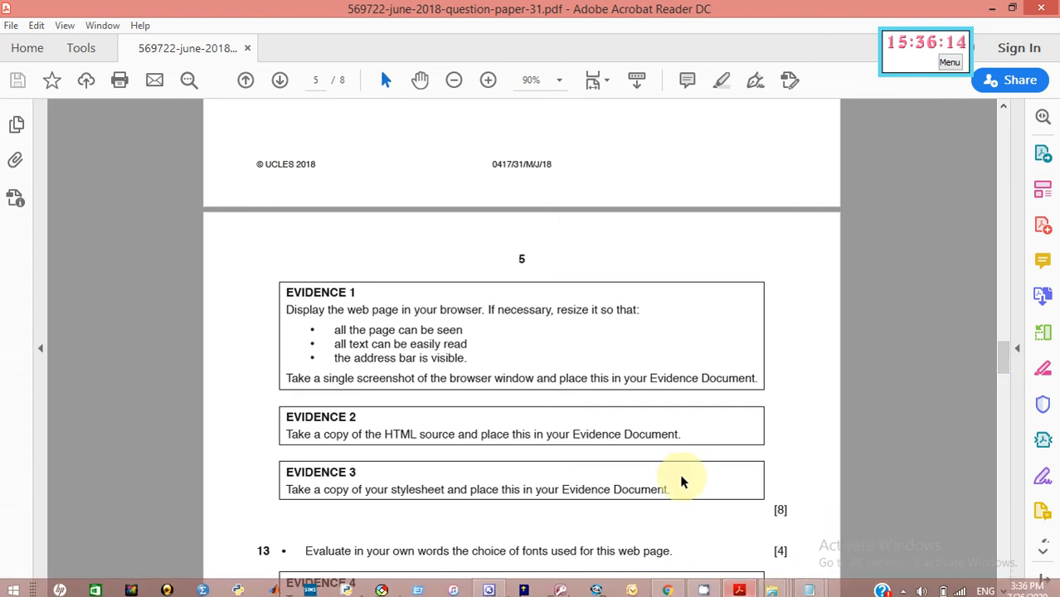
mouse_move(544, 593)
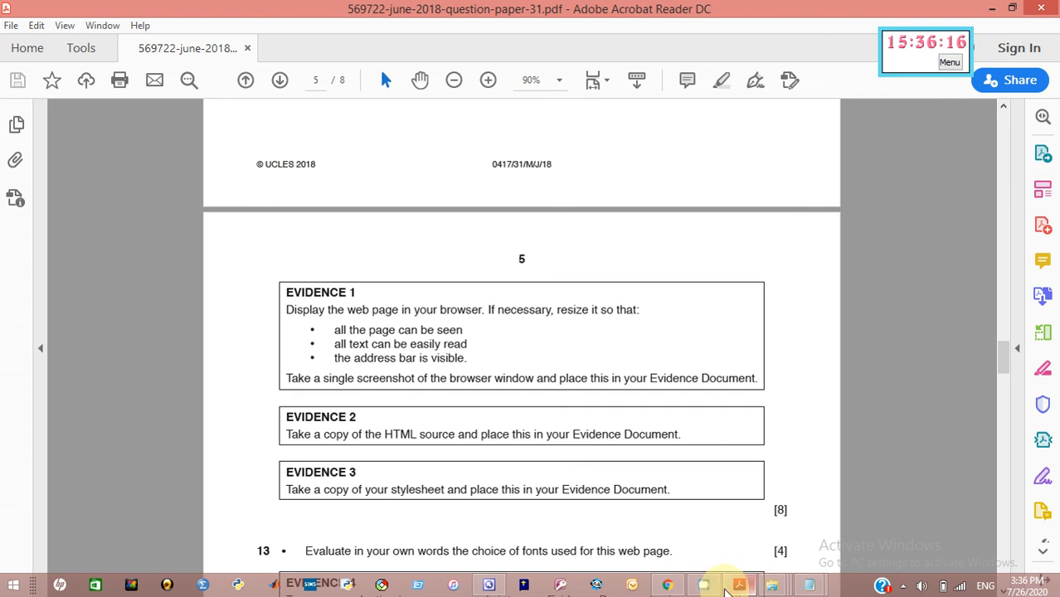
left_click(491, 586)
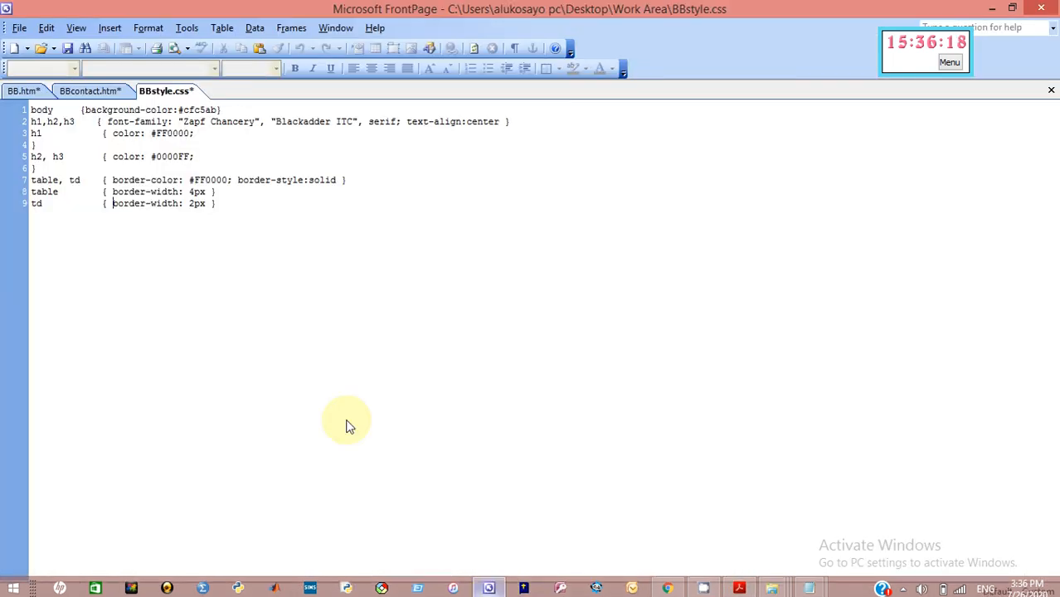
Save BB.htm, BBcontact.htm and BBstyle.css
left_click(23, 91)
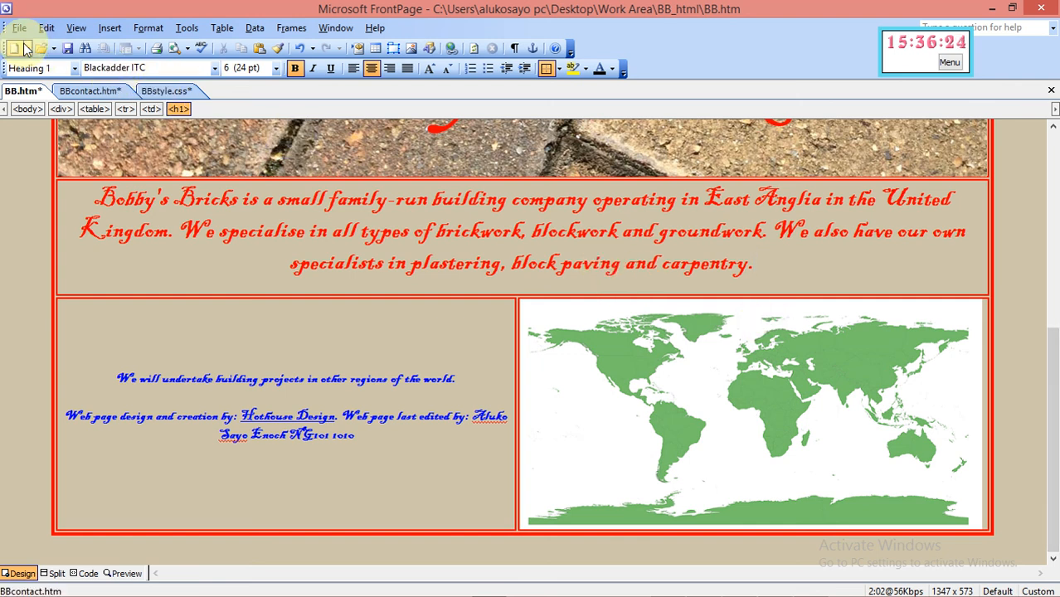
left_click(68, 49)
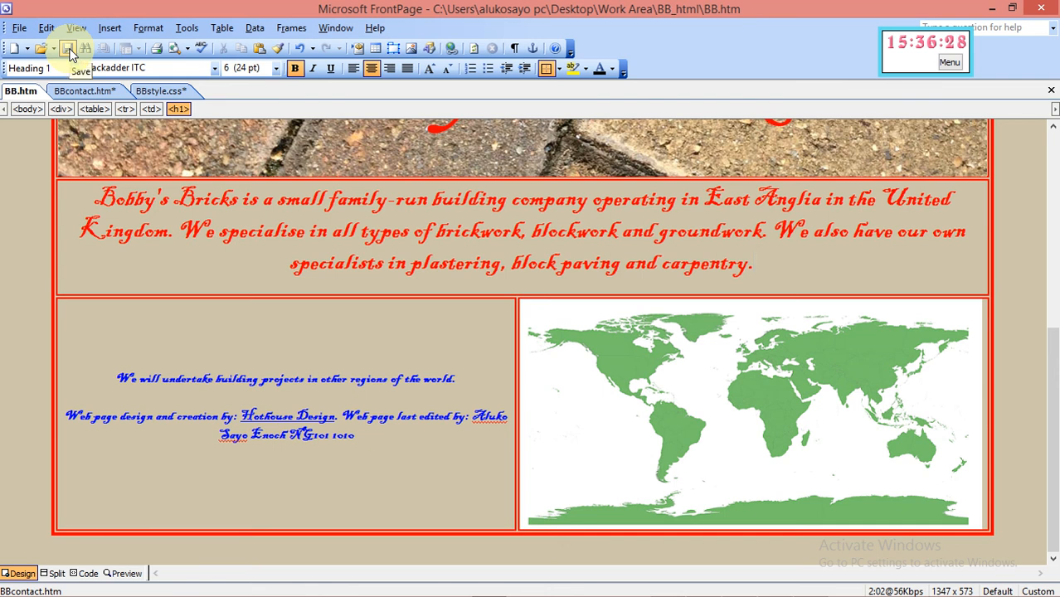
left_click(76, 92)
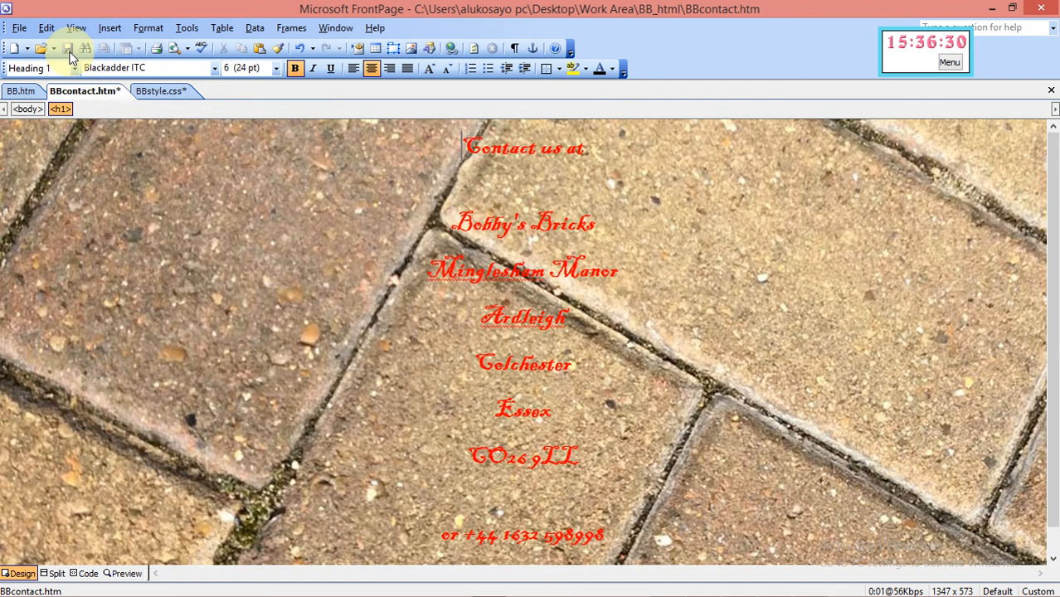
left_click(70, 51)
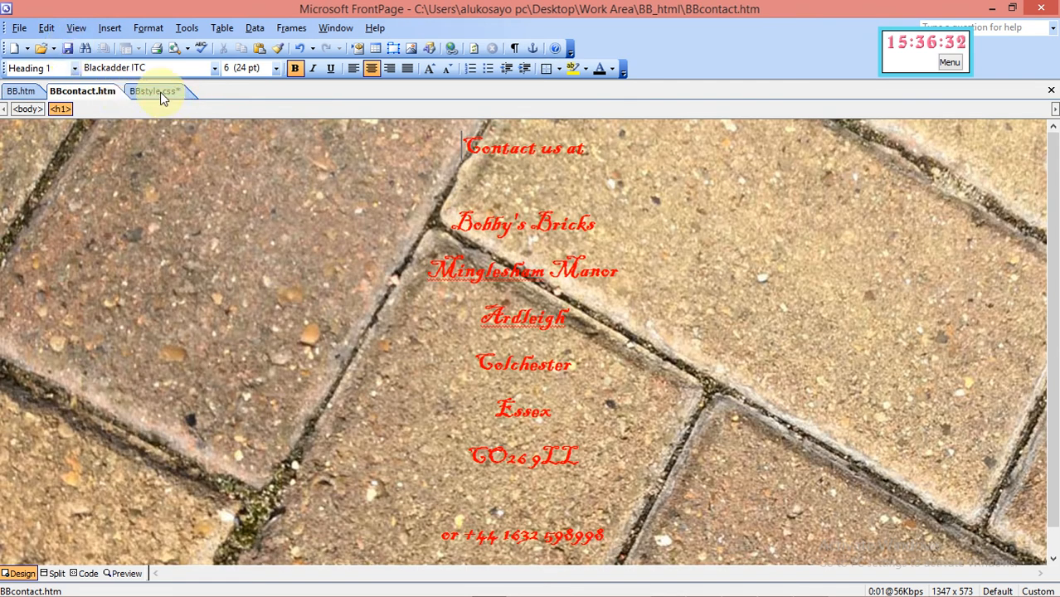
left_click(160, 92)
left_click(68, 49)
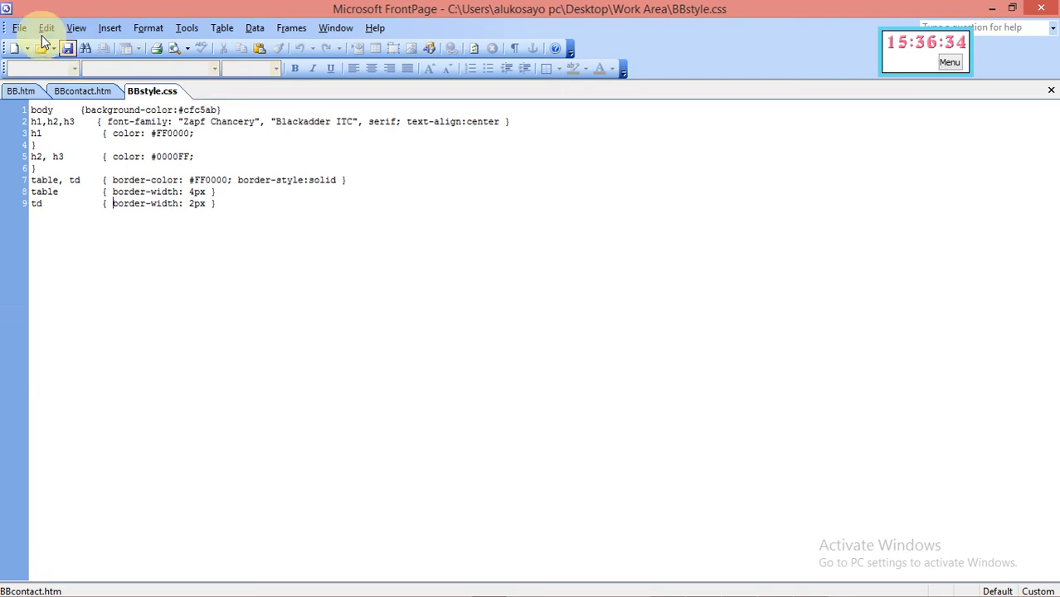
Preview BB.htm in the default browser at 640 x 480
left_click(25, 91)
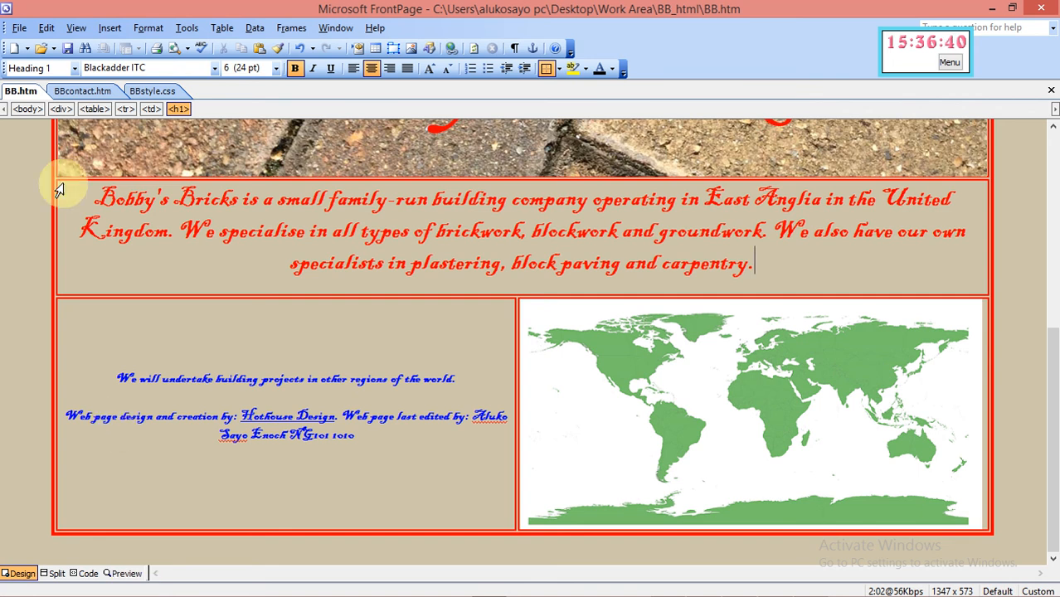
left_click(19, 29)
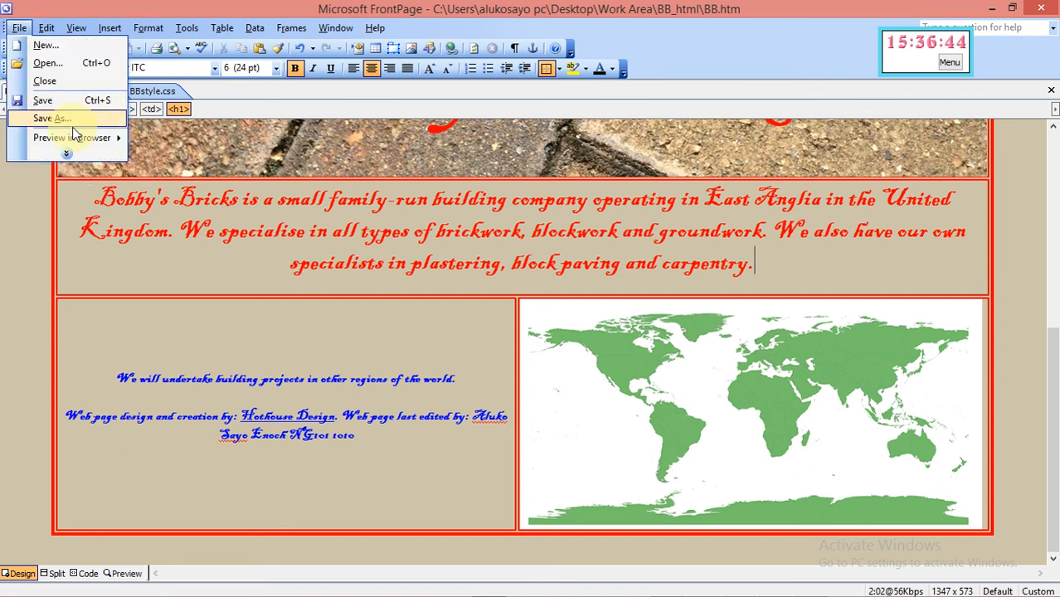
mouse_move(76, 137)
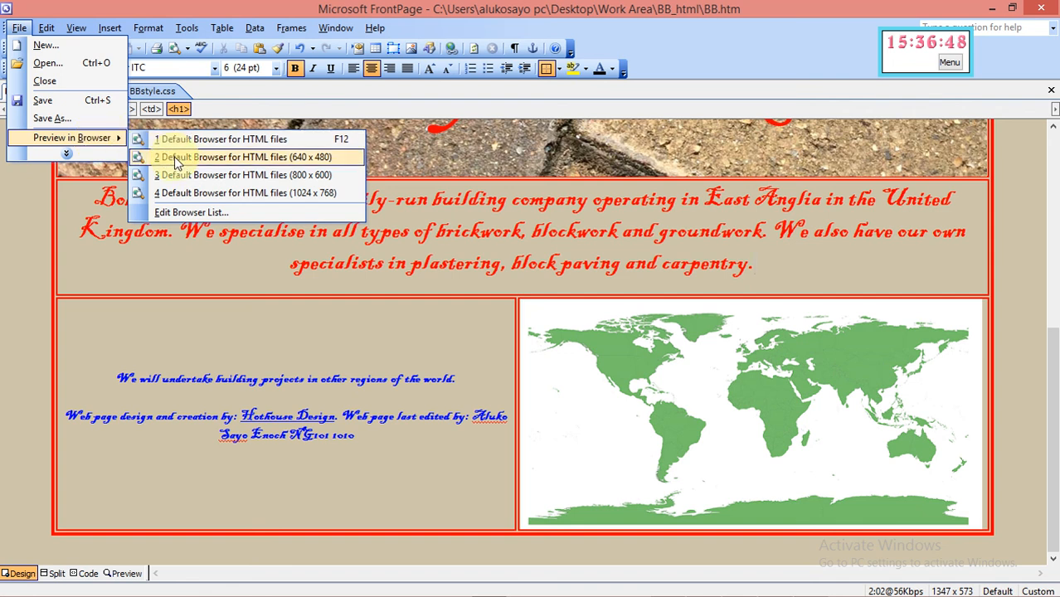
left_click(175, 157)
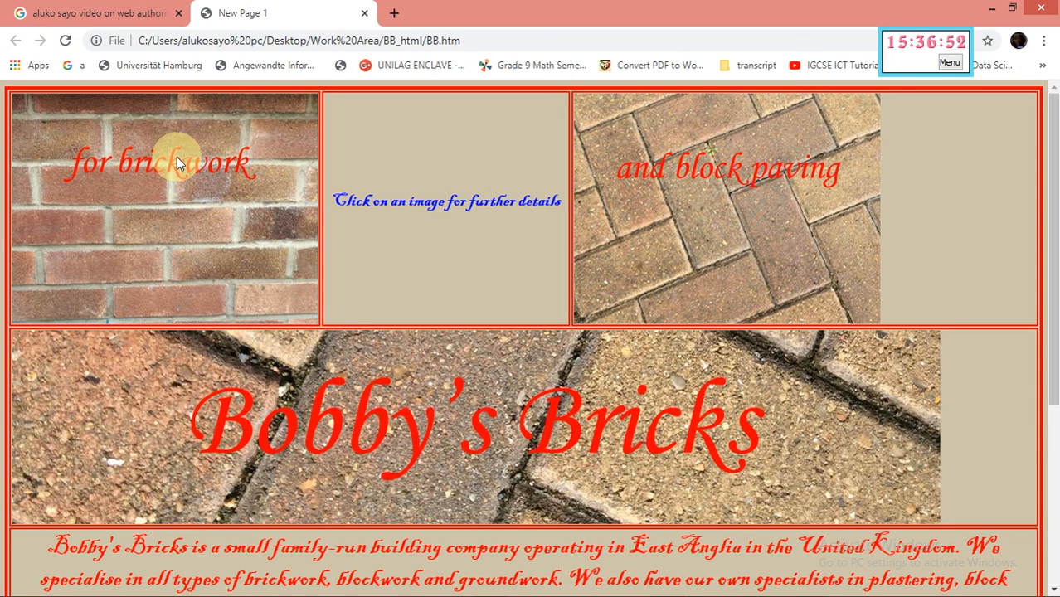
Confirm the Bobby's Bricks banner link opens BBcontact.htm in a new tab, then minimize Chrome
left_click_drag(1055, 339, 1047, 230)
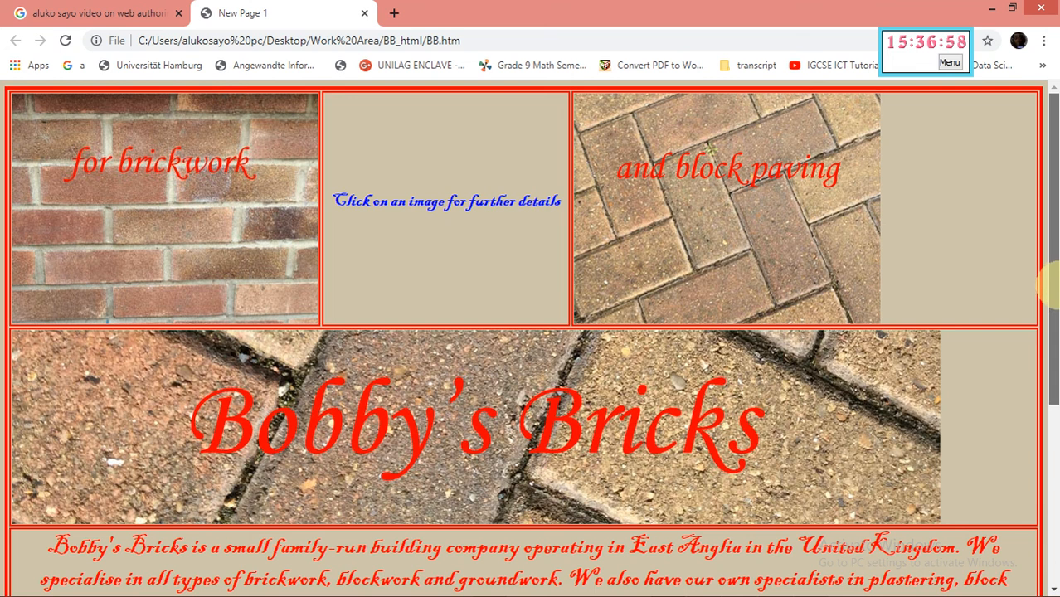
left_click(770, 414)
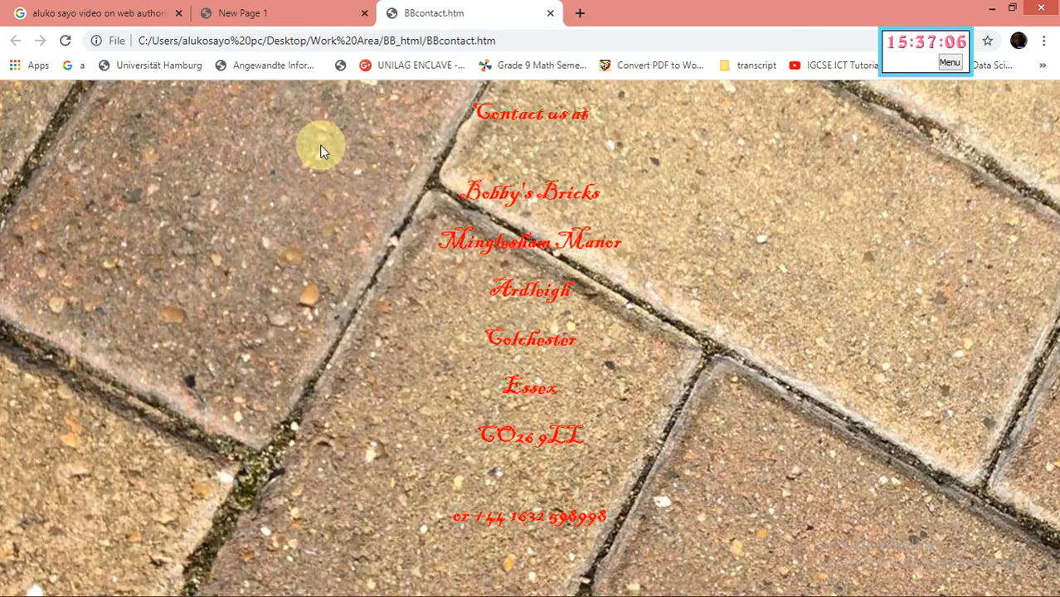
left_click(106, 14)
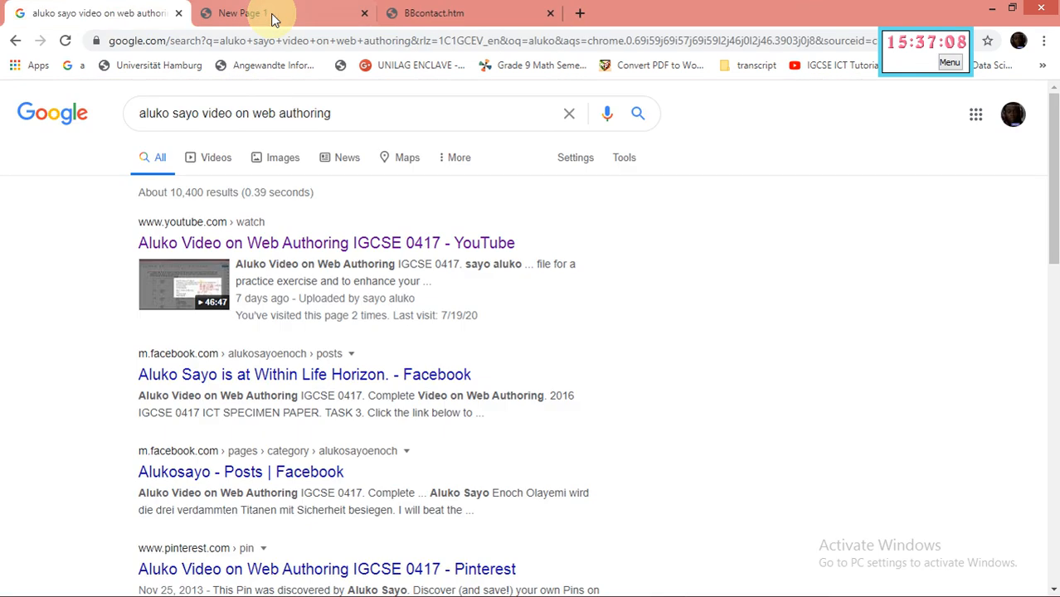
left_click(272, 16)
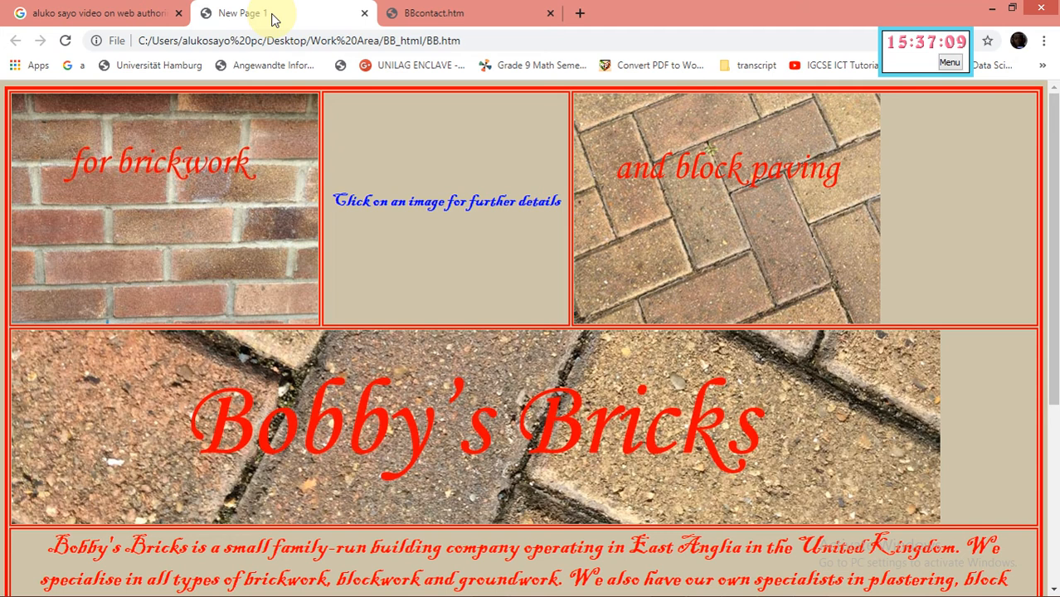
left_click(409, 15)
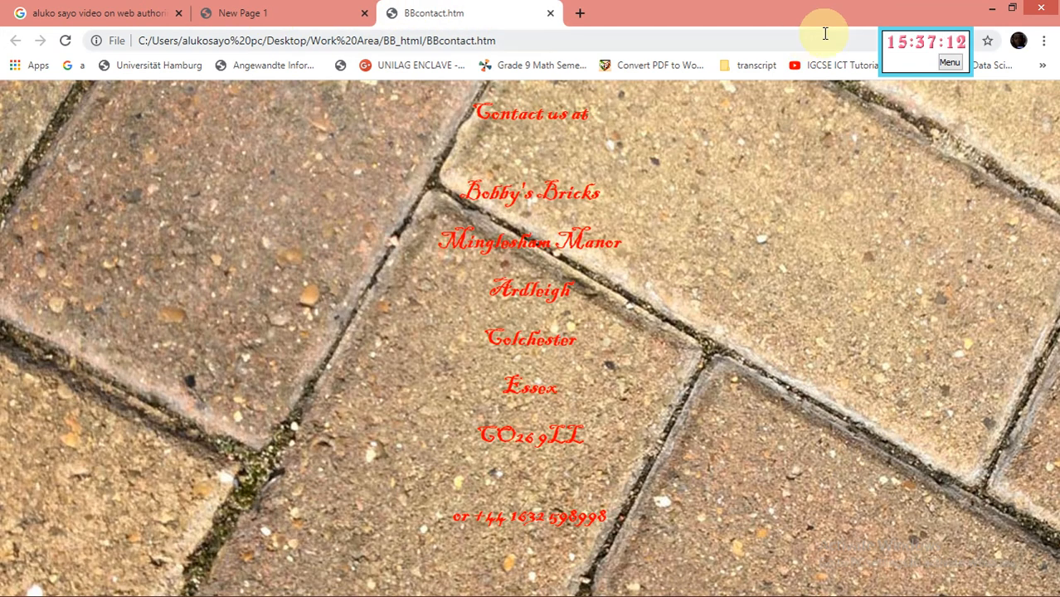
left_click(990, 12)
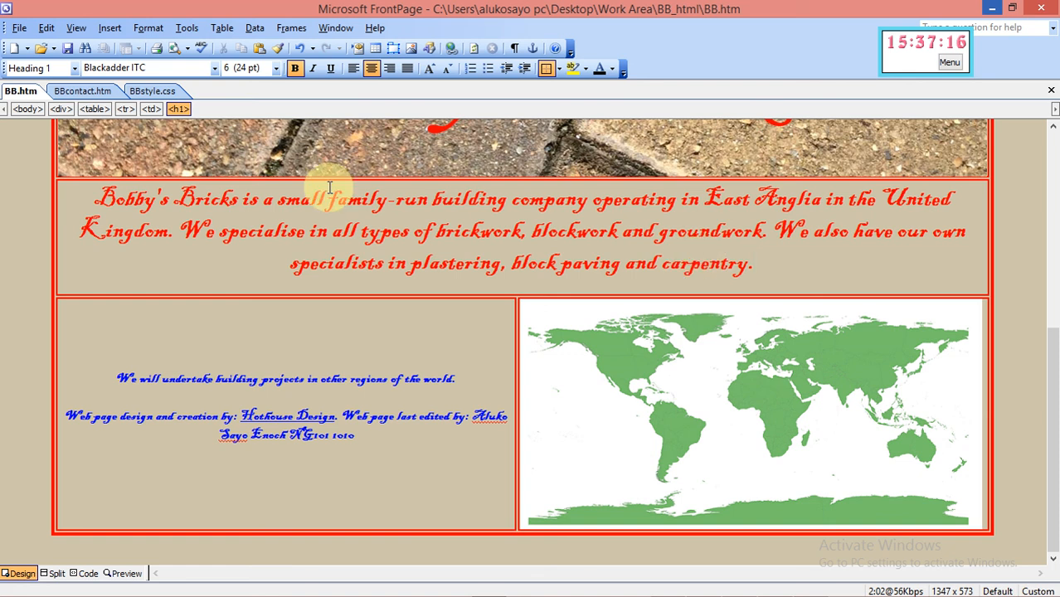
Preview BB.htm in the Default Browser for HTML files at 640 x 480
left_click(19, 28)
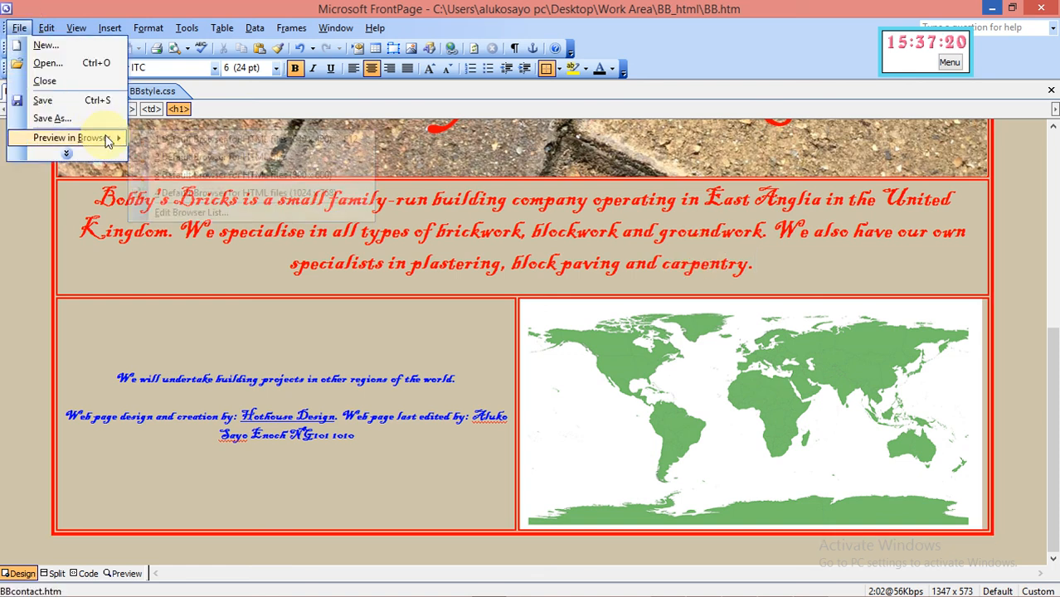
mouse_move(108, 139)
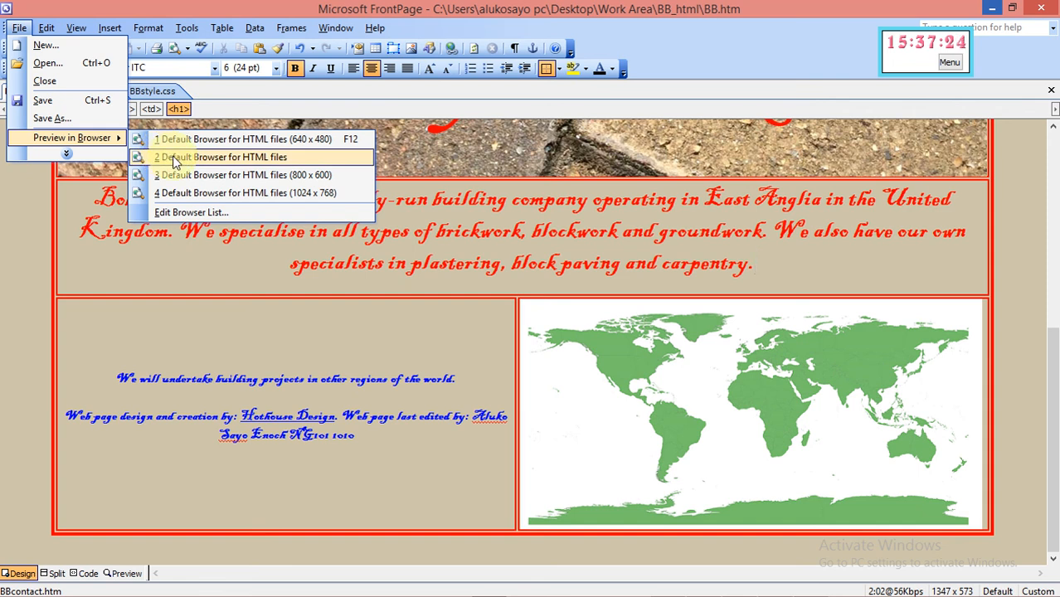
left_click(236, 141)
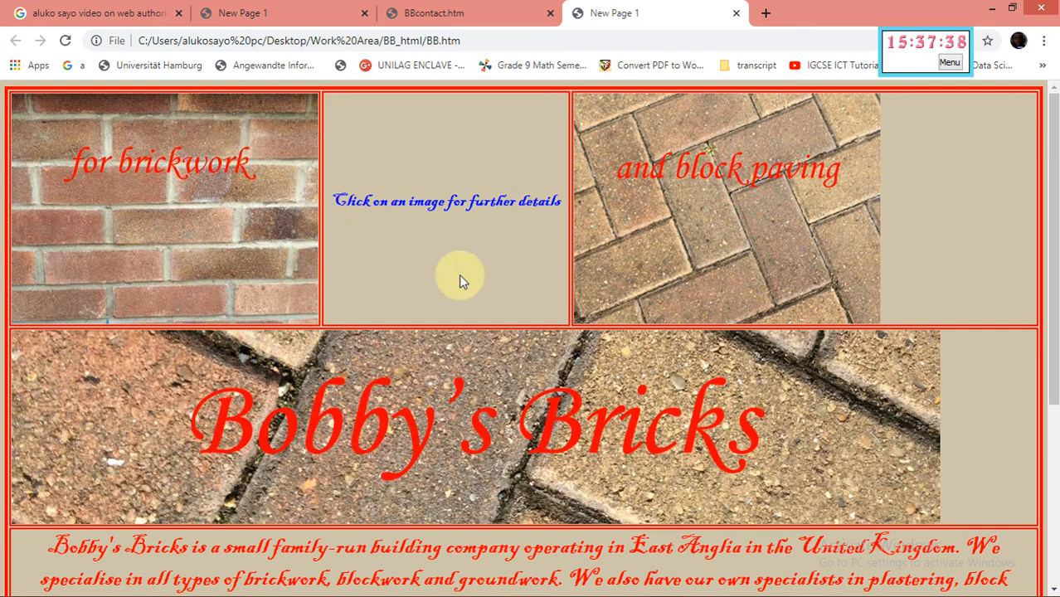
Zoom the Bobby's Bricks page in Chrome out to 50% and start a Lightshot capture
key("ctrl+minus")
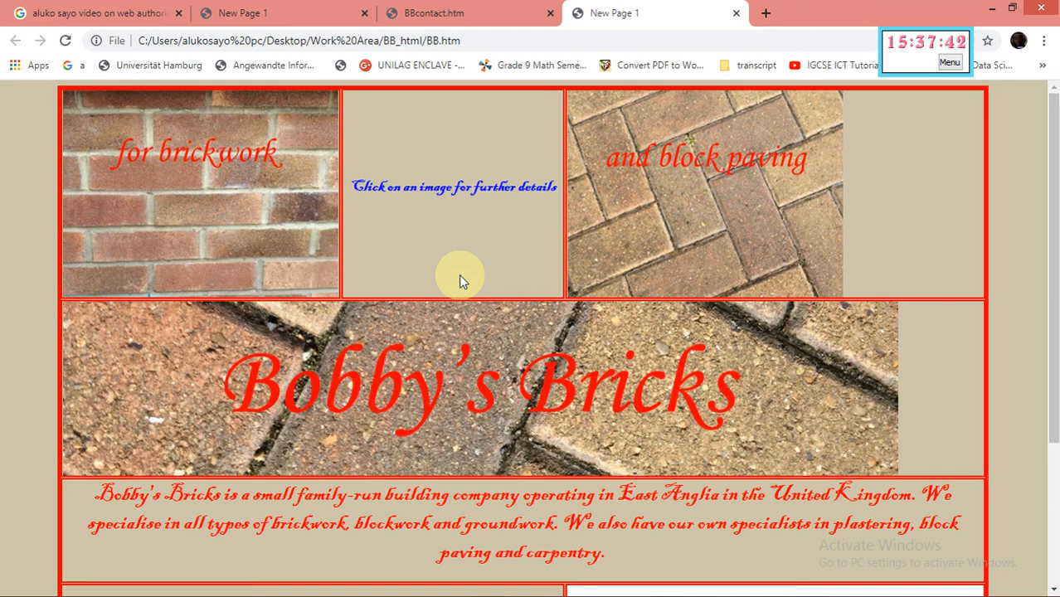
key("ctrl+minus")
key("ctrl+minus")
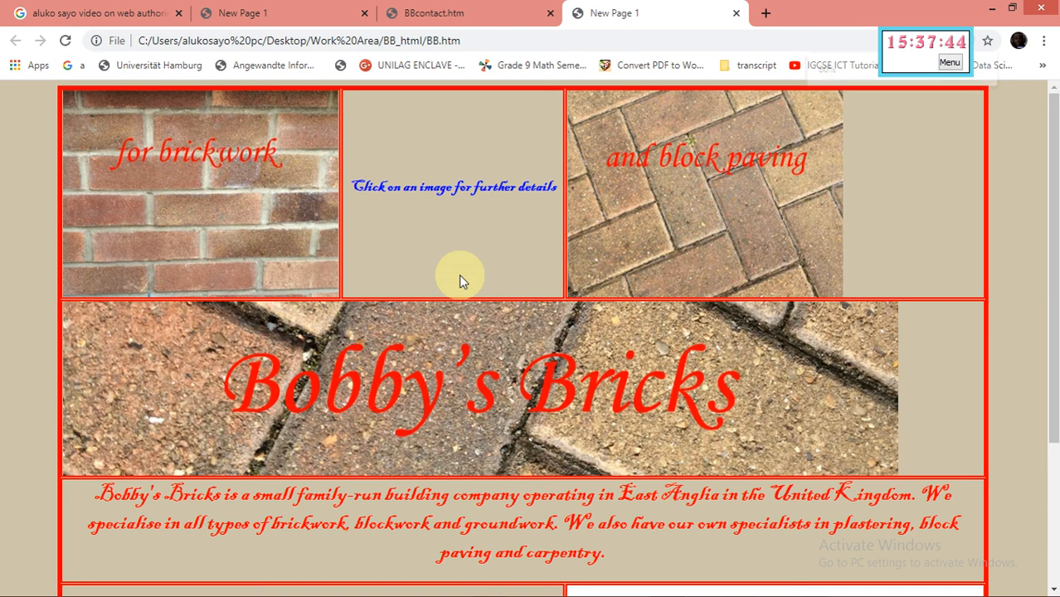
key("ctrl+minus")
key("ctrl+minus")
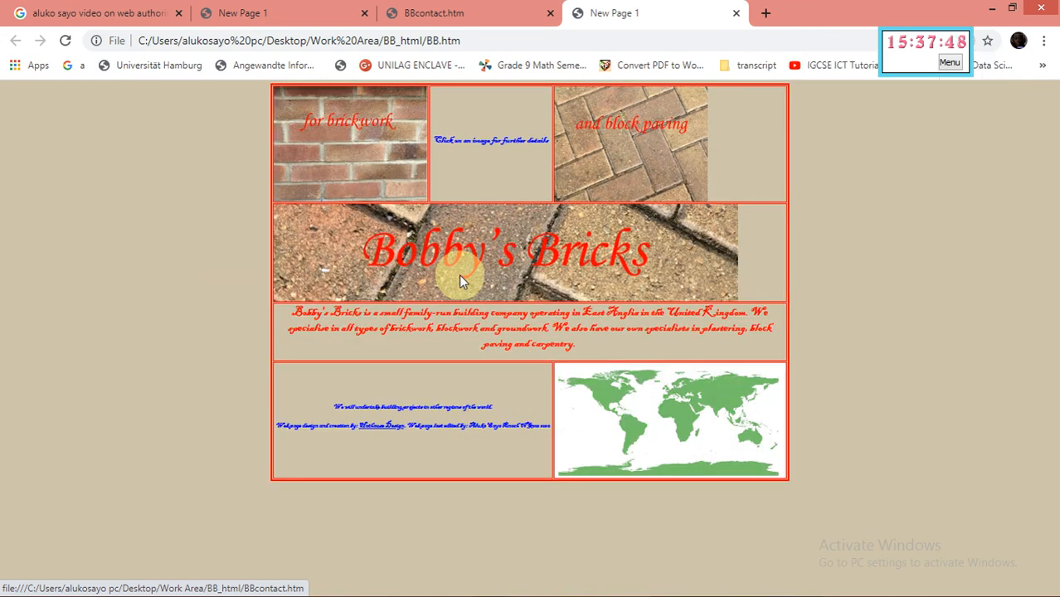
key("ctrl+plus")
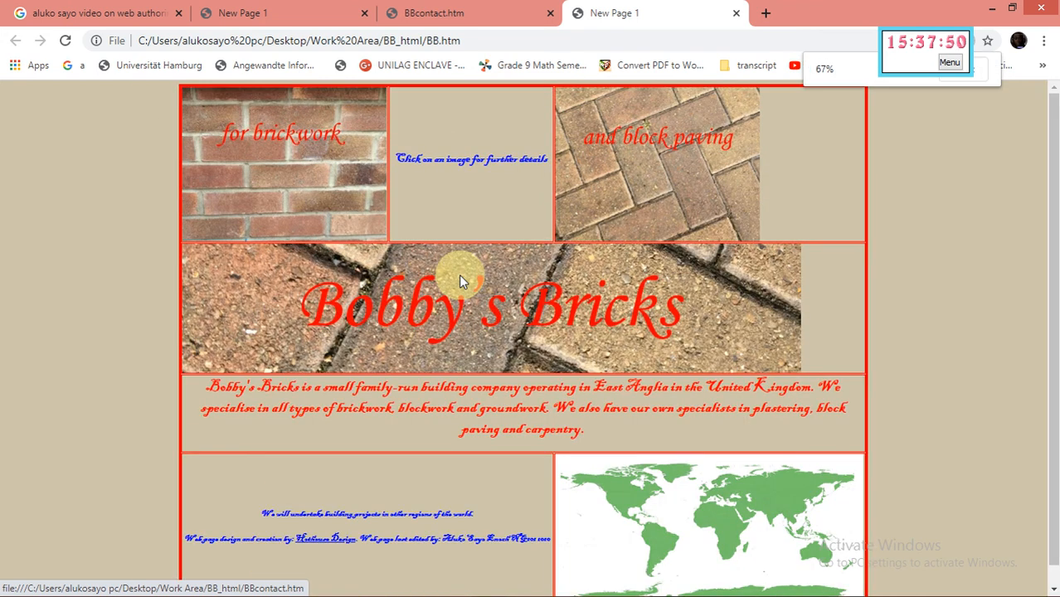
key("ctrl+minus")
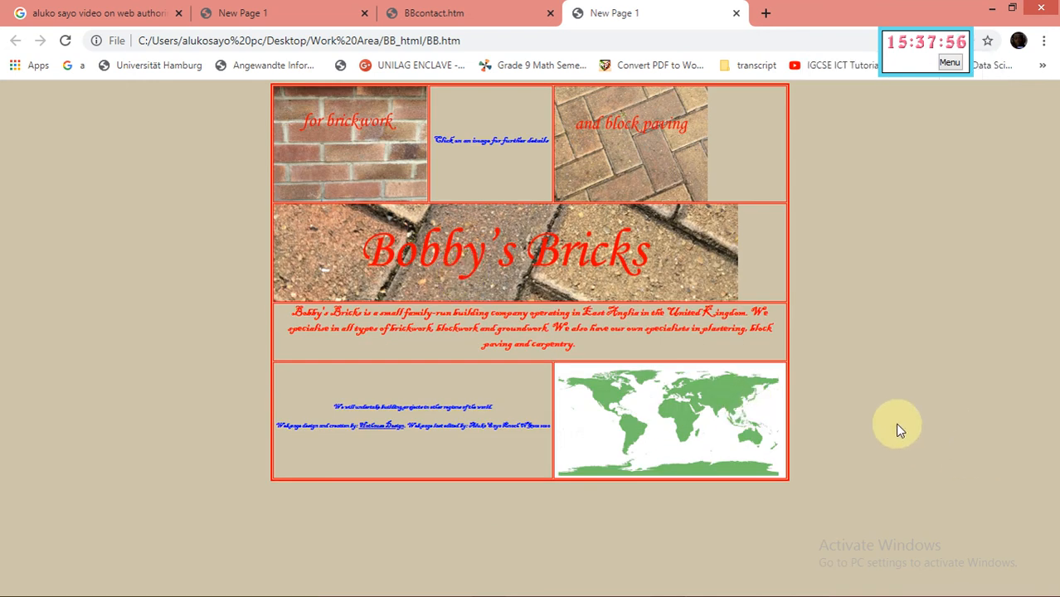
key("Print")
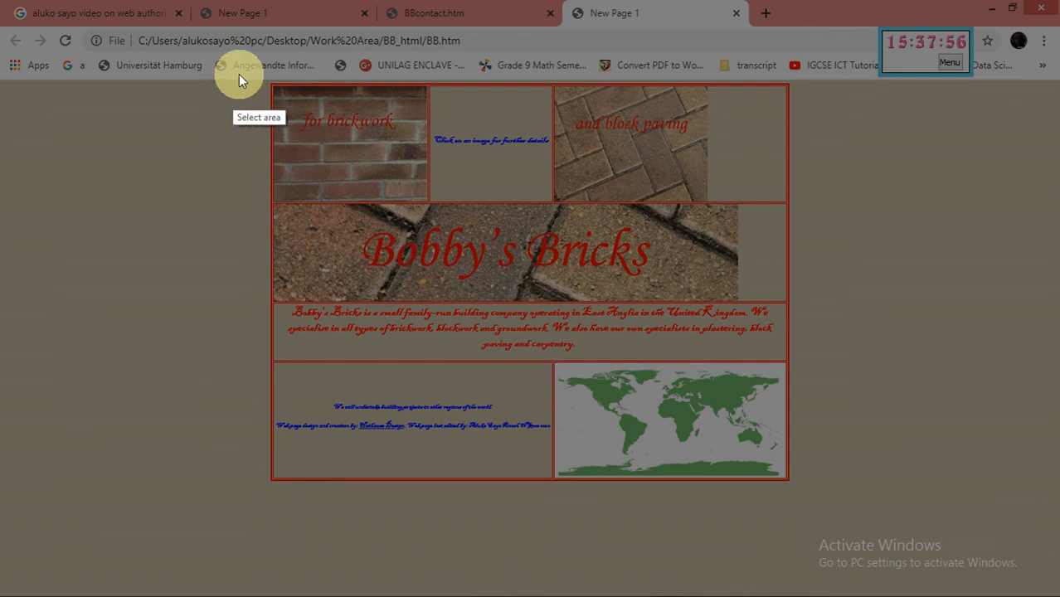
Copy a 693x523 Lightshot capture of the whole web page, then minimize Chrome and FrontPage
left_click_drag(254, 79, 547, 487)
mouse_move(651, 505)
left_mouse_down()
mouse_move(823, 493)
mouse_move(793, 486)
left_mouse_up()
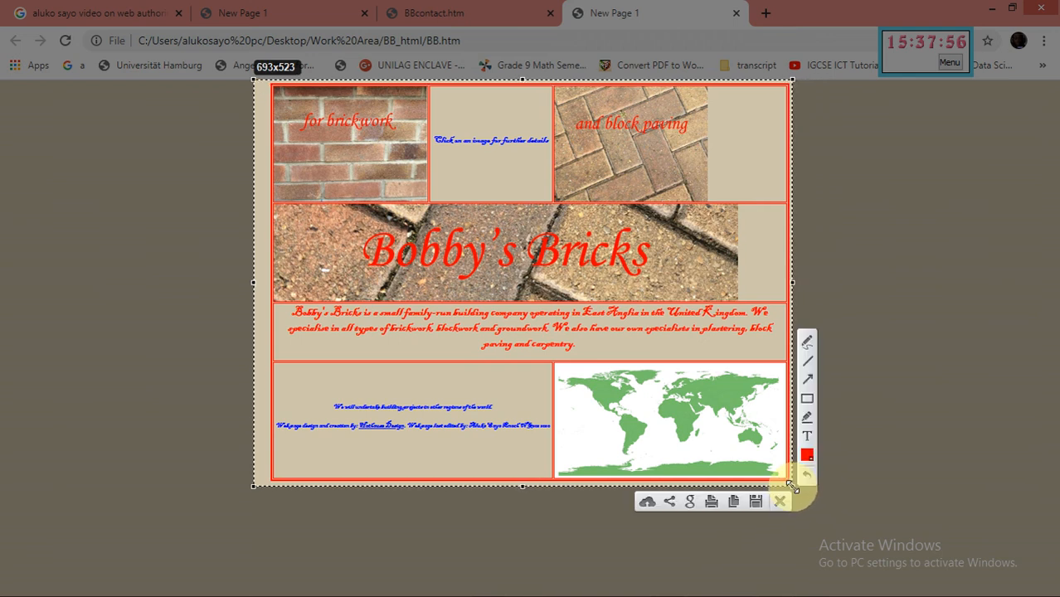
left_click(735, 501)
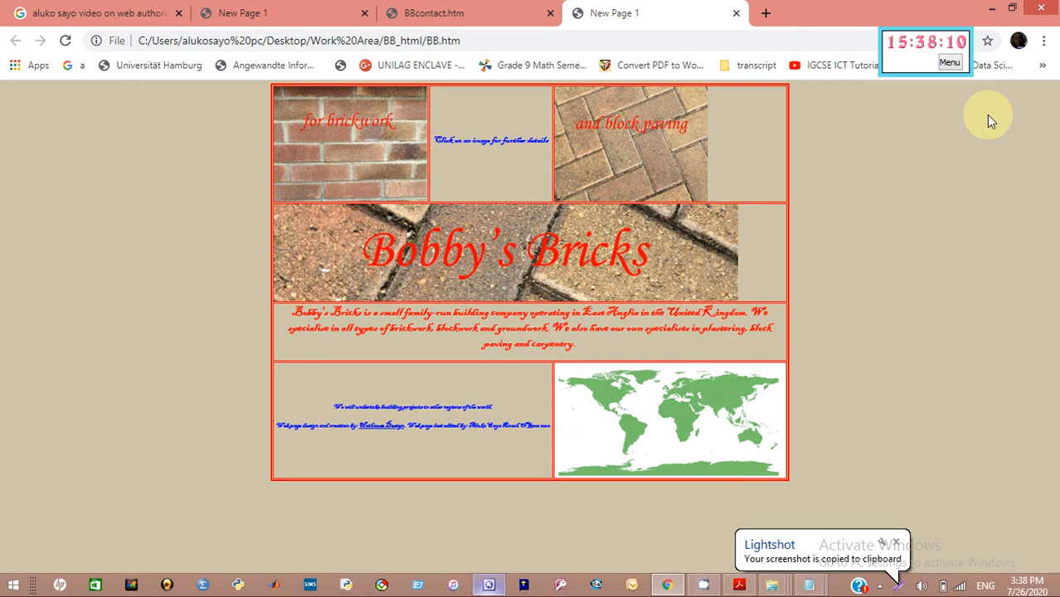
left_click(992, 8)
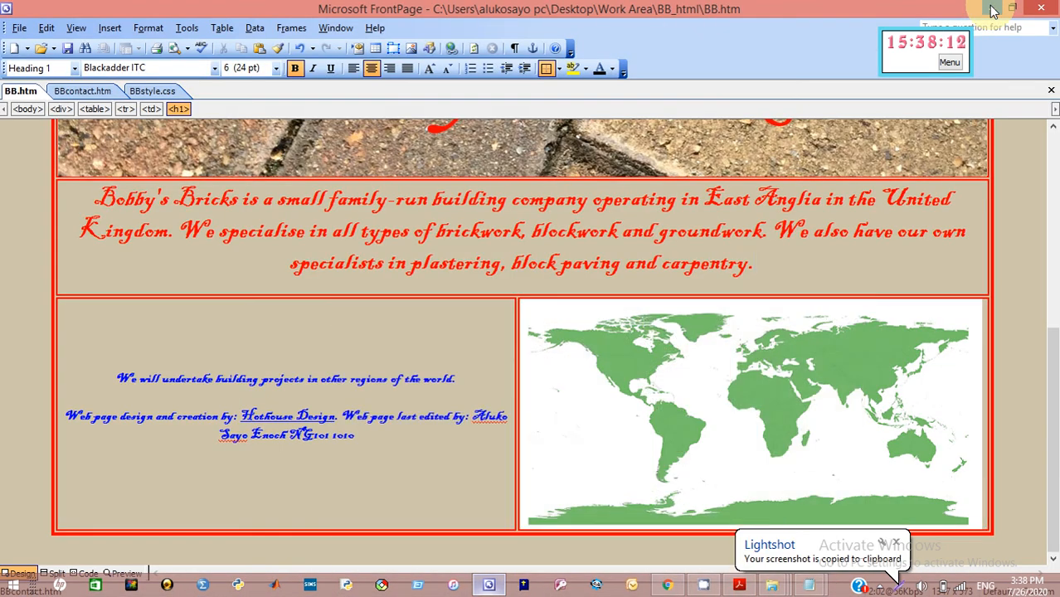
left_click(994, 8)
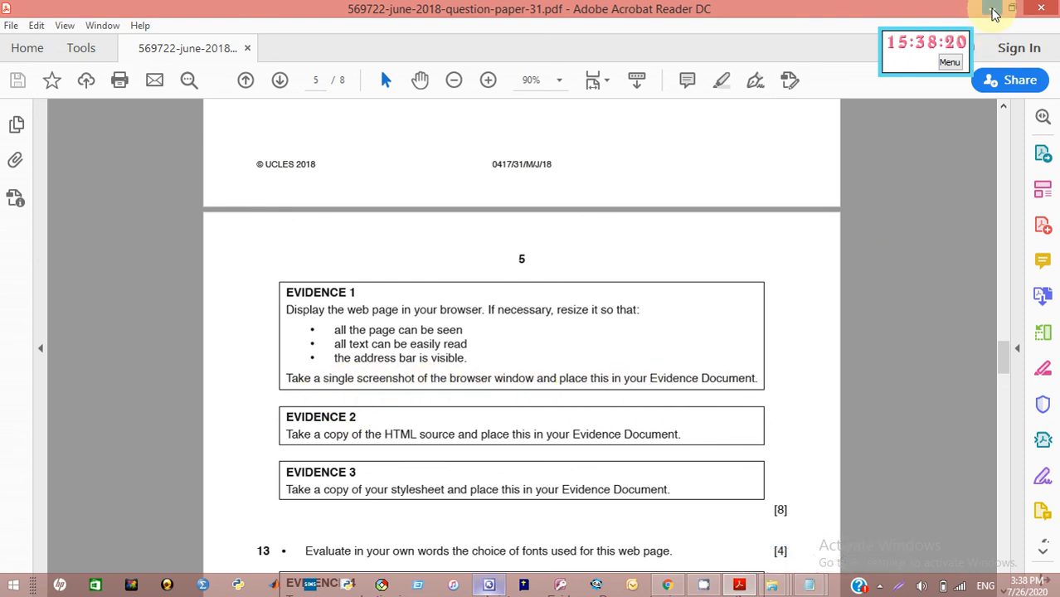
Open the m1831evidence document in Word from the maximized Work Area folder
left_click(992, 8)
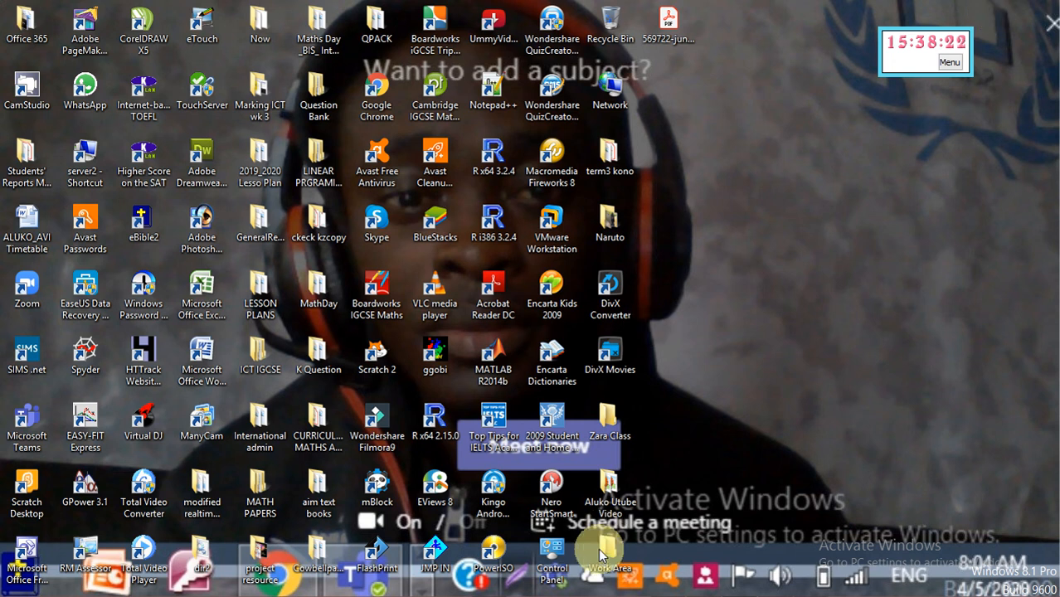
double_click(603, 560)
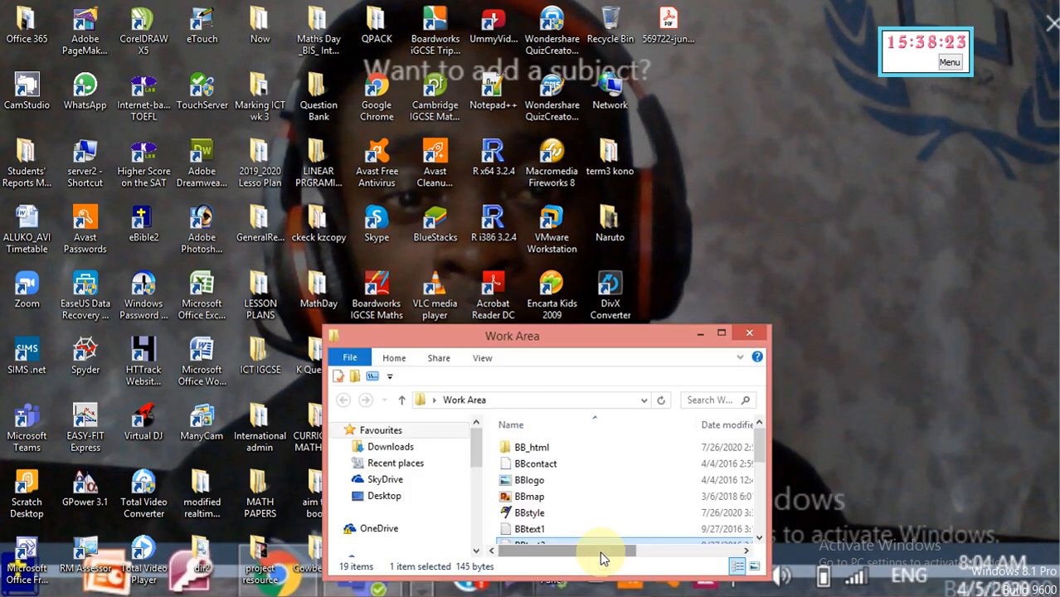
double_click(718, 332)
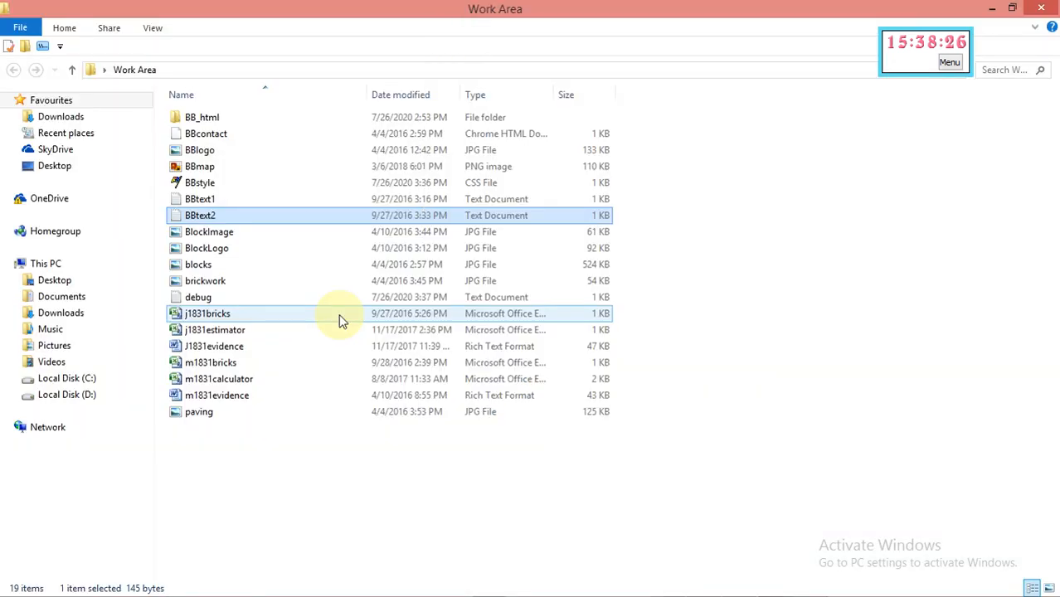
left_click(215, 396)
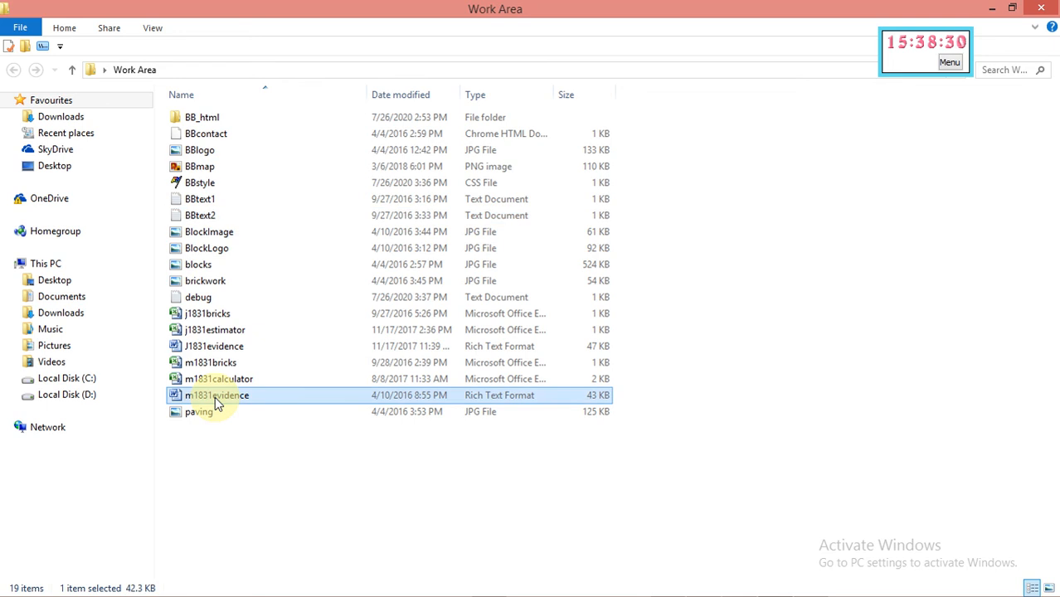
double_click(215, 396)
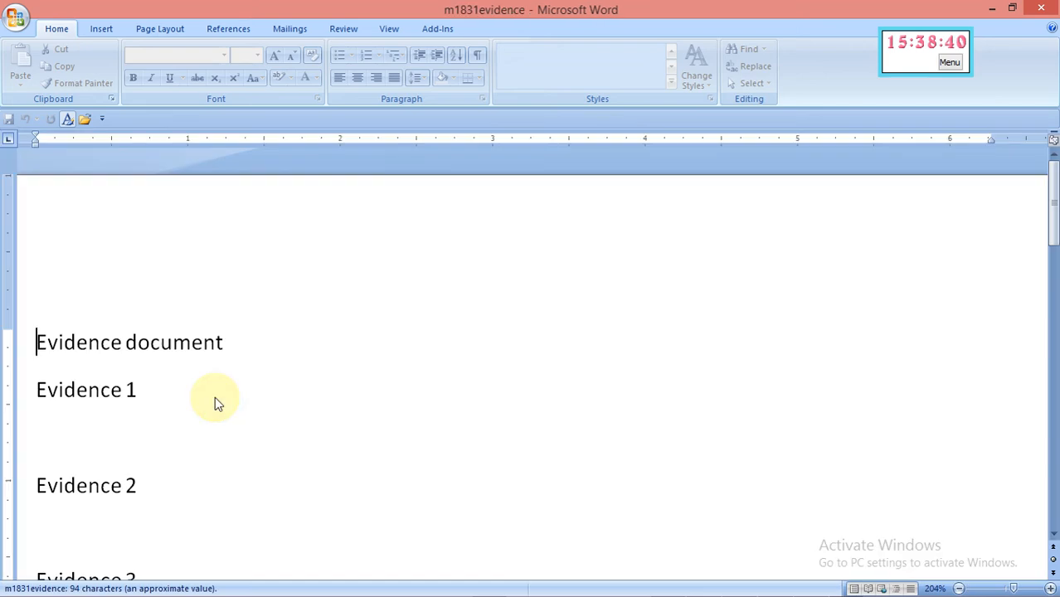
Paste the web page screenshot under Evidence 1 and shrink it by its corner handle
left_click(69, 423)
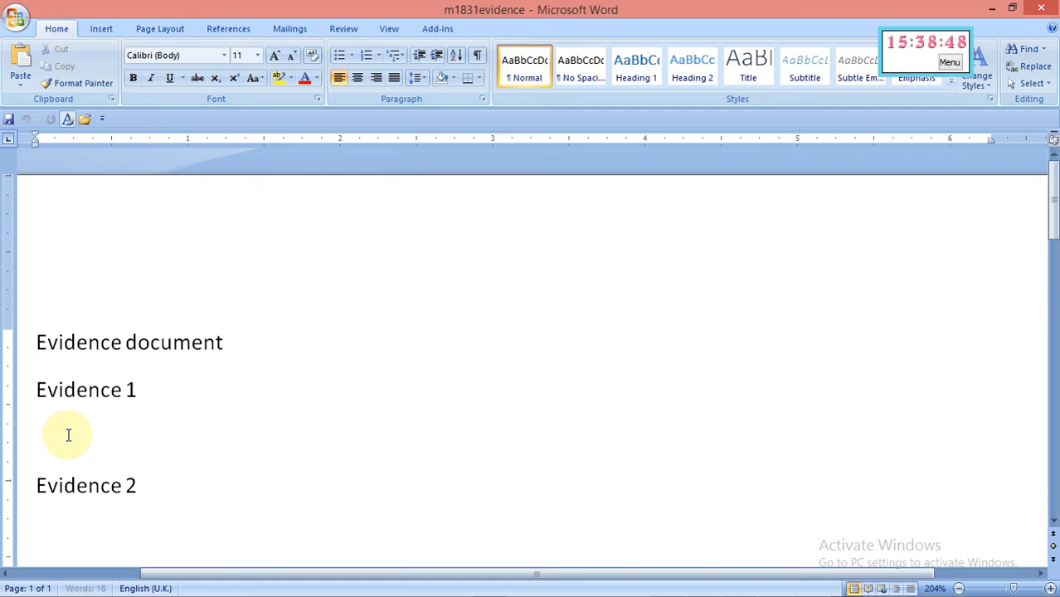
key("ctrl+v")
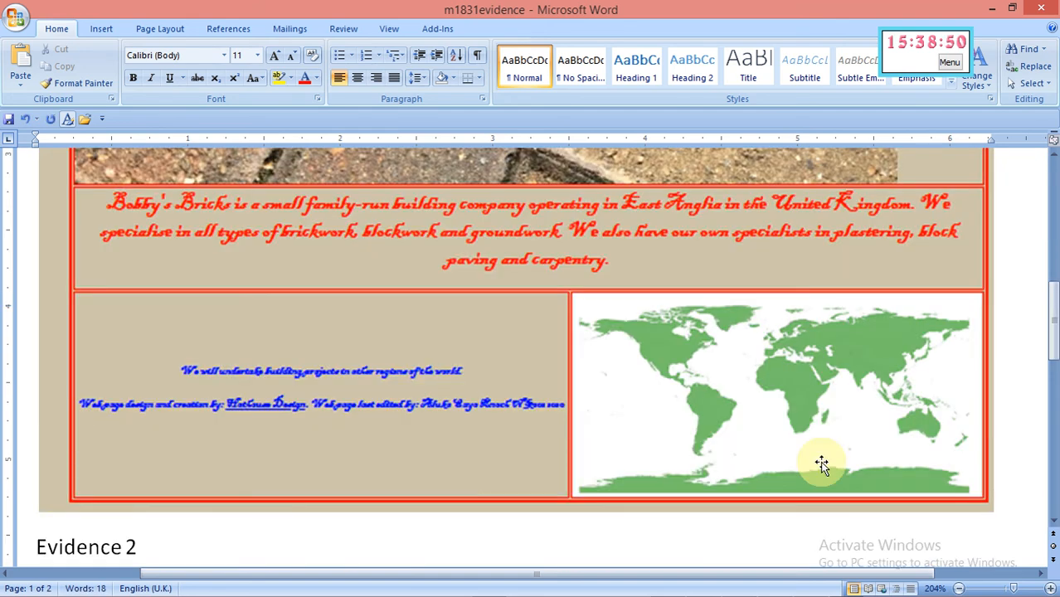
left_click_drag(1055, 303, 1056, 254)
left_click(770, 312)
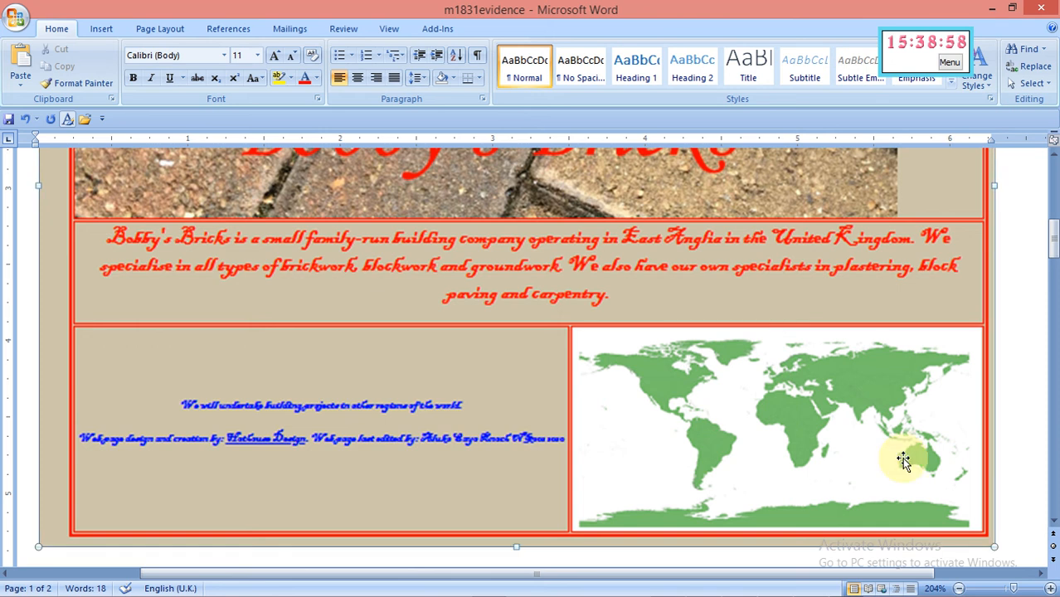
left_click_drag(993, 546, 899, 422)
Add a blank line after the Evidence 2 heading
left_click(894, 379)
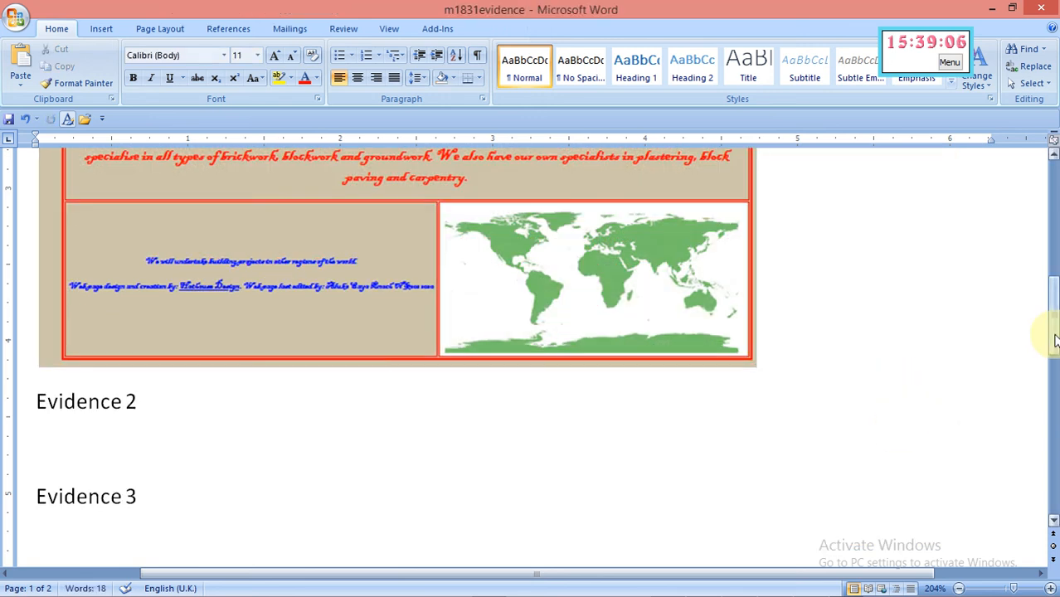
left_click_drag(1053, 340, 1054, 271)
left_click_drag(1057, 319, 1058, 322)
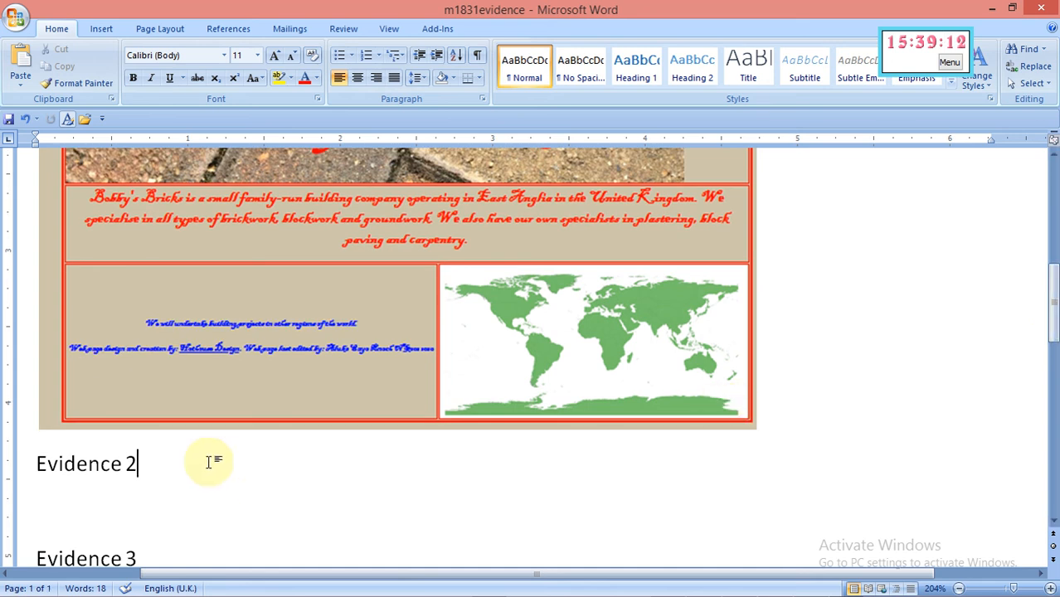
key("Return")
mouse_move(383, 587)
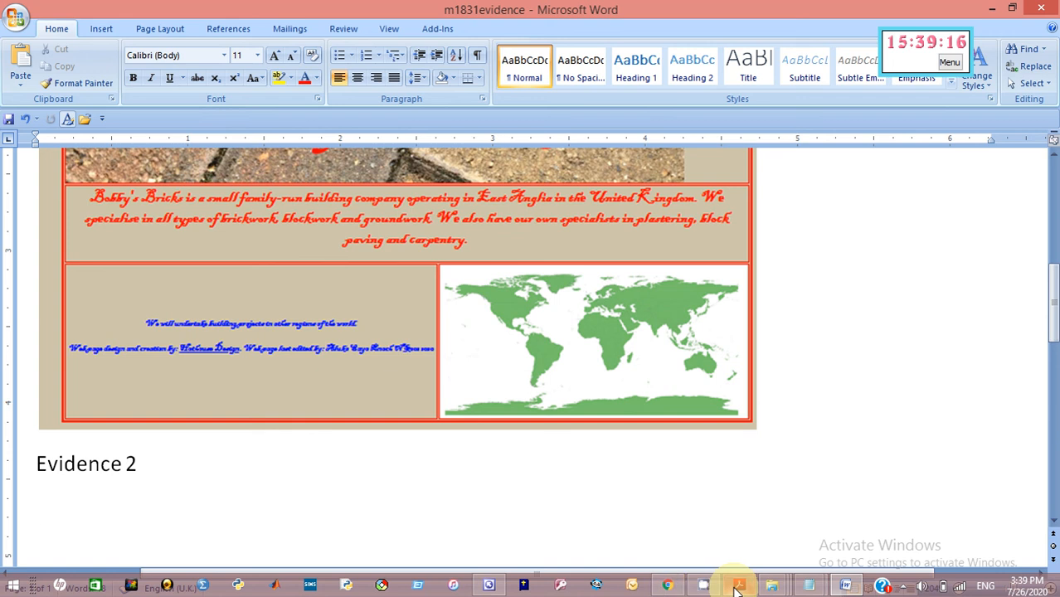
Check the question paper, open BBstyle.css in FrontPage, then cancel a started screen capture
mouse_move(737, 588)
left_click(673, 516)
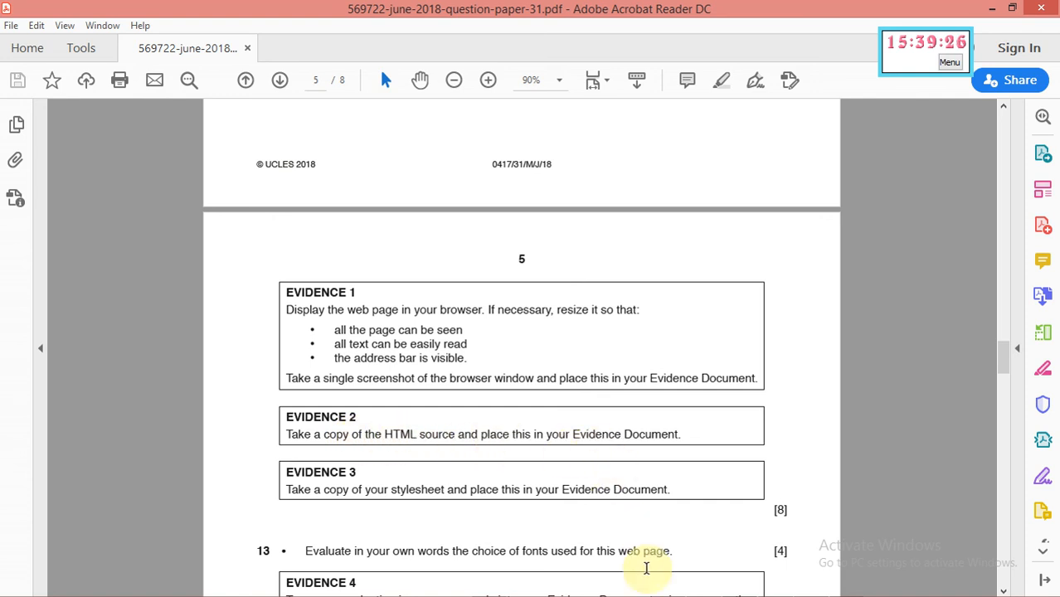
mouse_move(651, 590)
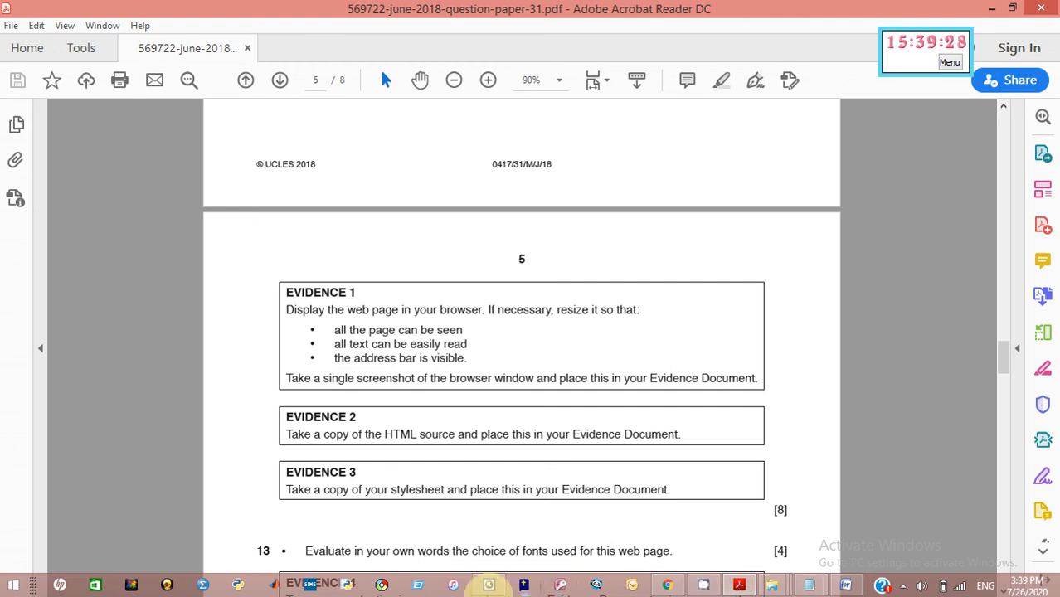
left_click(487, 586)
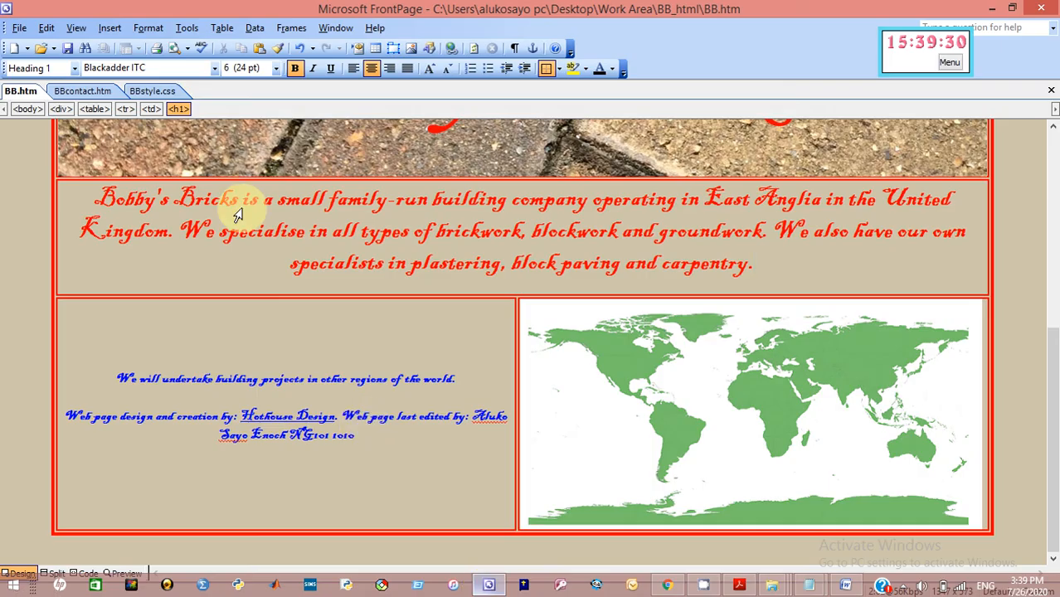
left_click(147, 92)
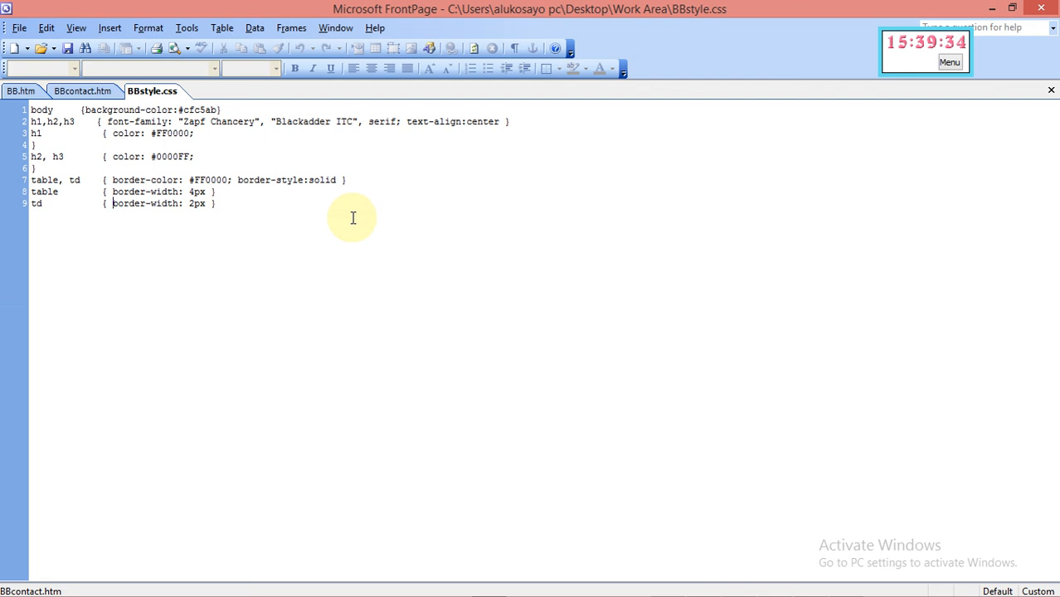
key("Print")
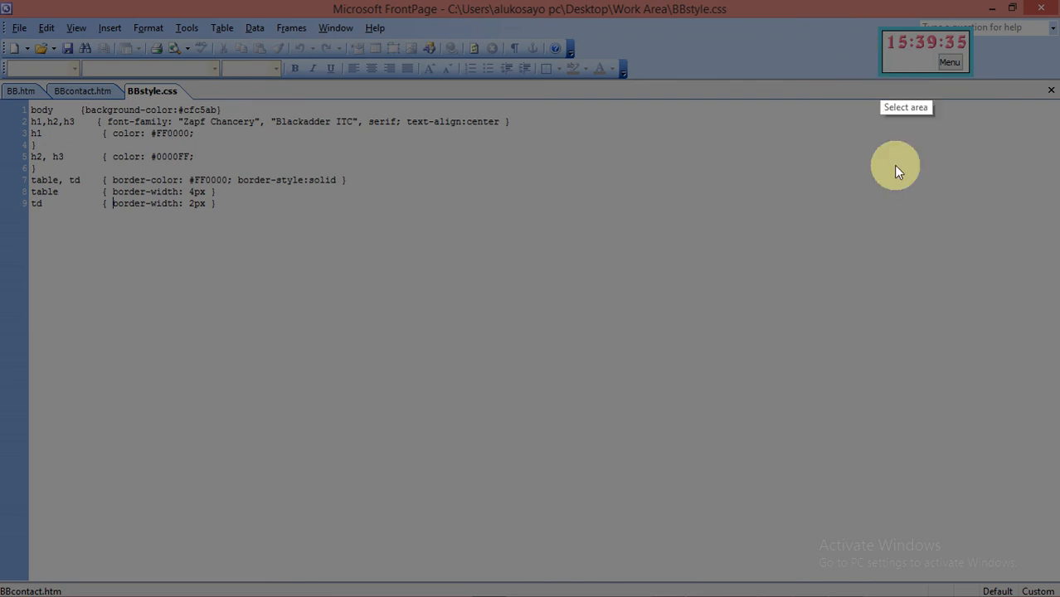
key("Escape")
Recheck the question paper and view BB.htm, BBcontact.htm and BBstyle.css, ending on BB.htm
mouse_move(899, 594)
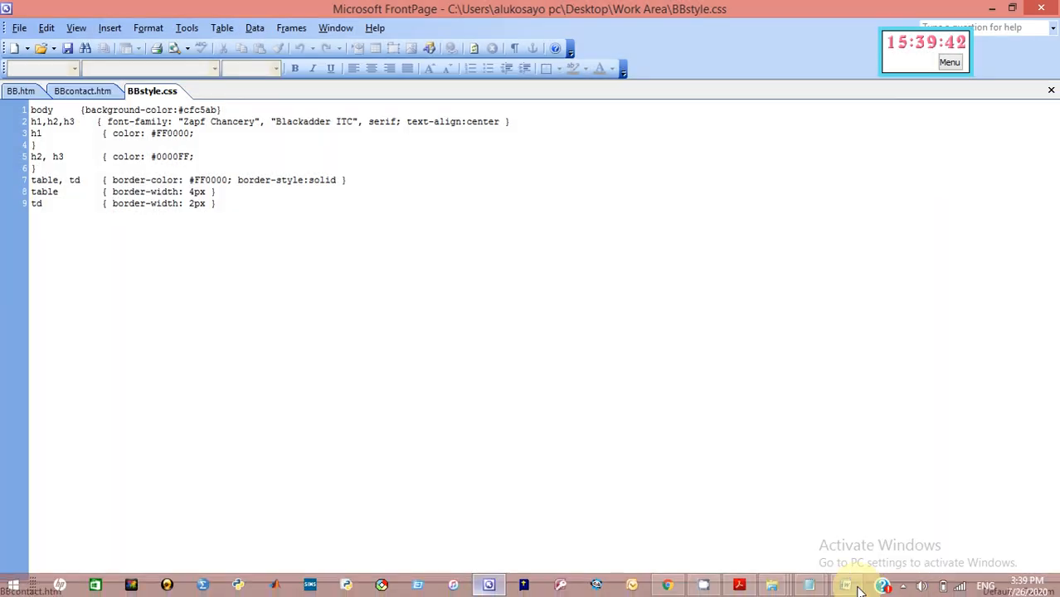
left_click(743, 587)
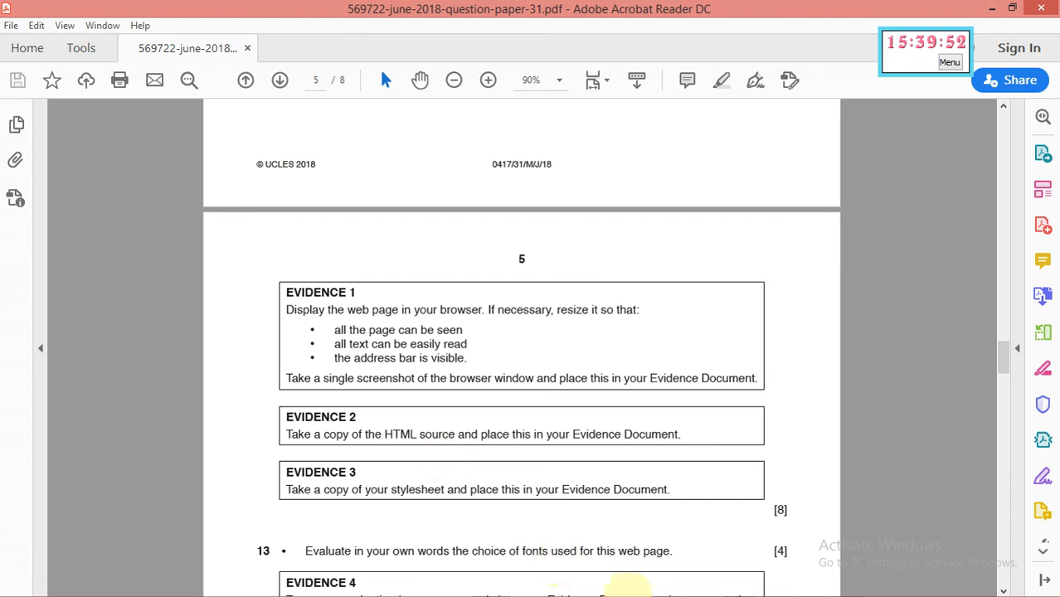
mouse_move(667, 585)
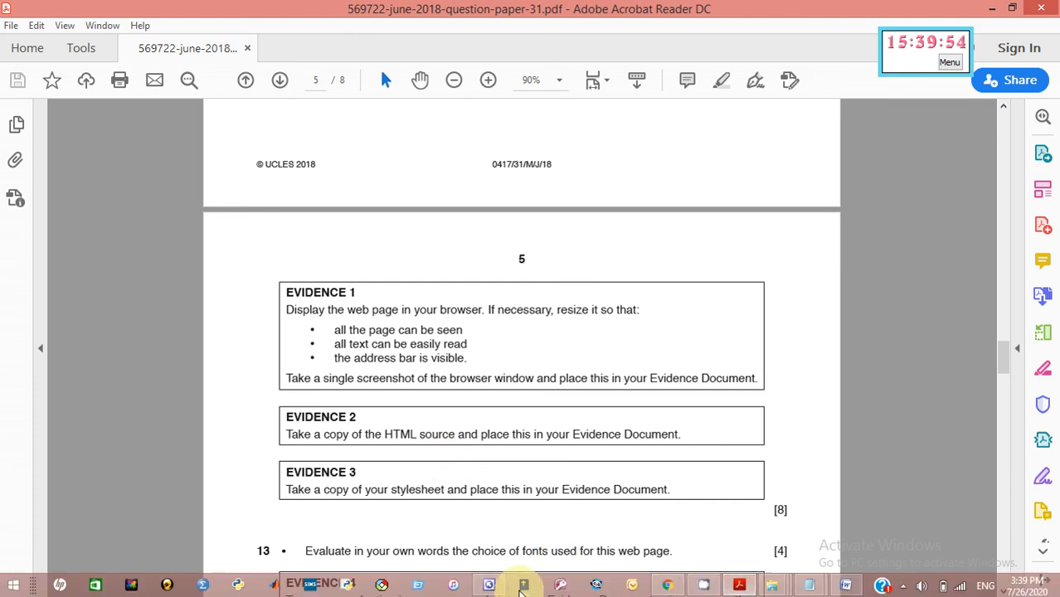
left_click(490, 586)
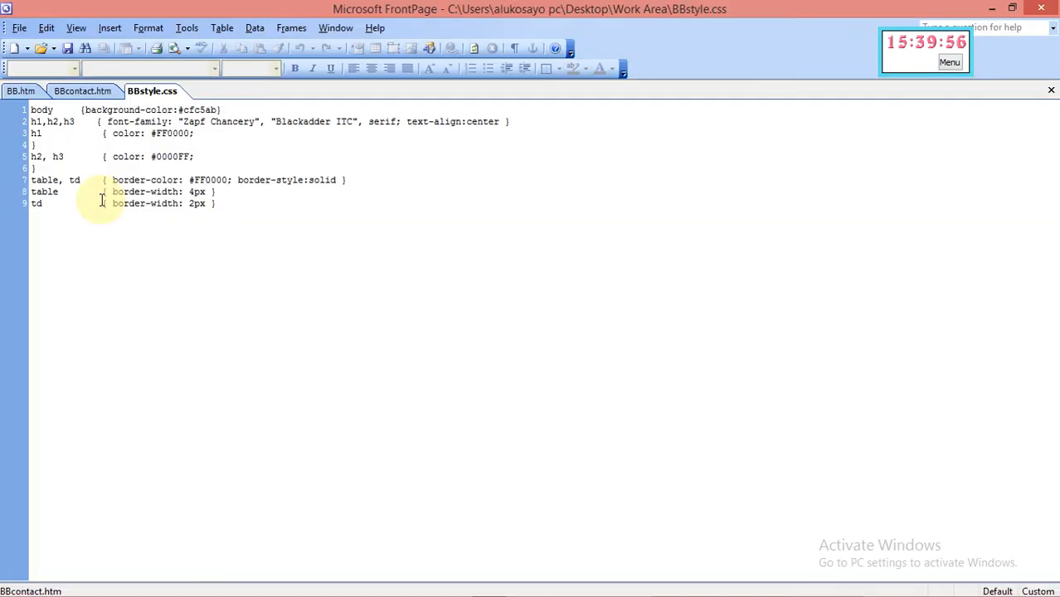
left_click(15, 93)
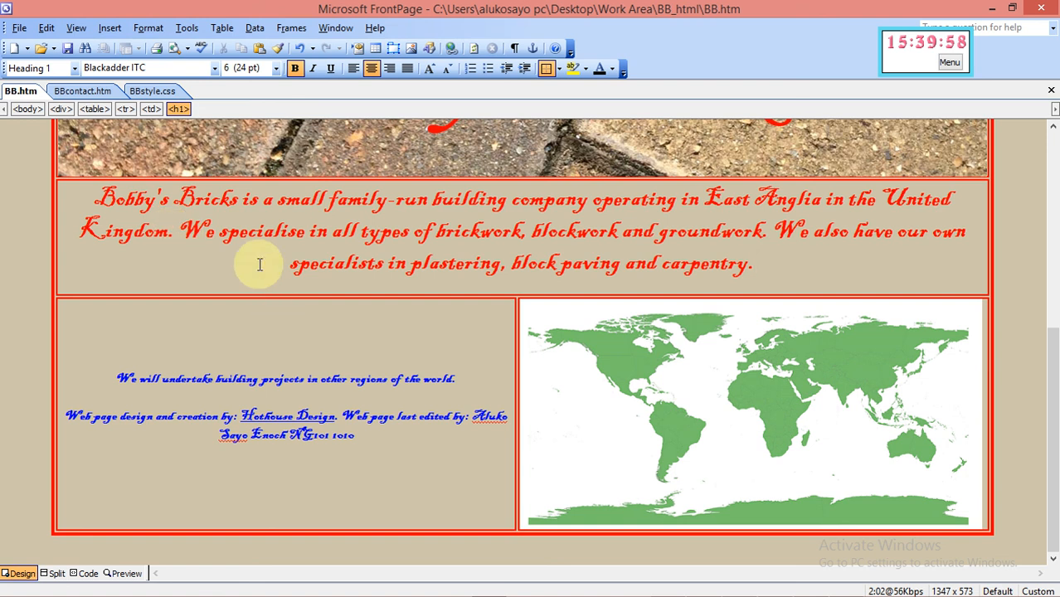
left_click(98, 93)
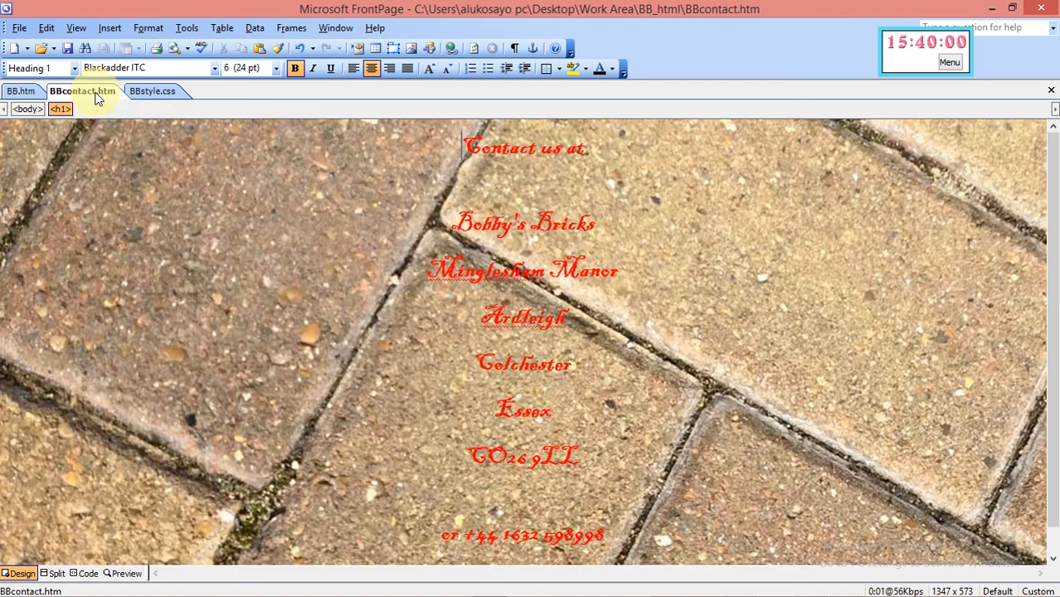
left_click(141, 93)
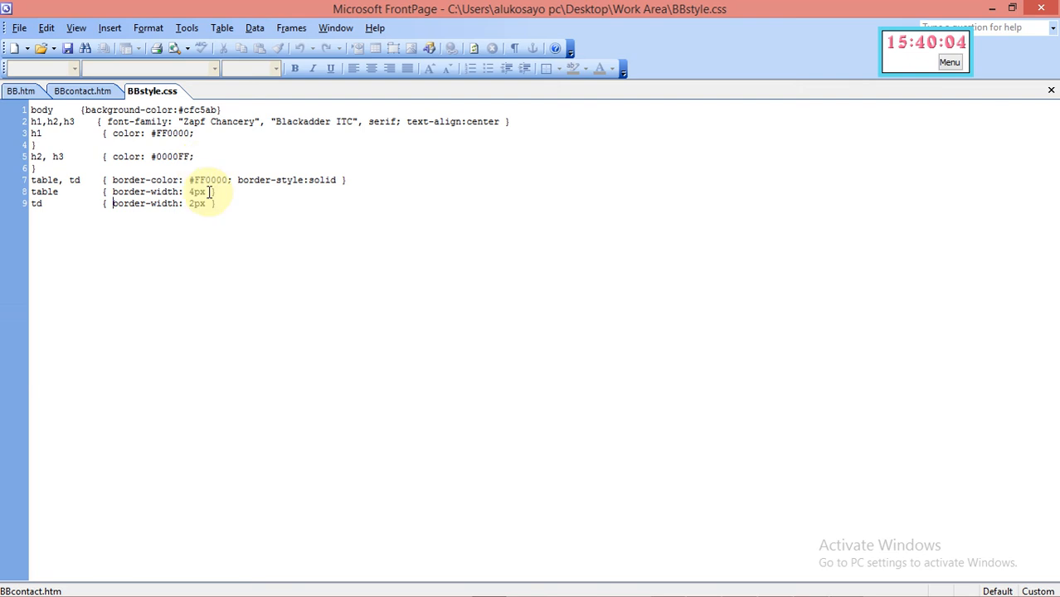
left_click(19, 91)
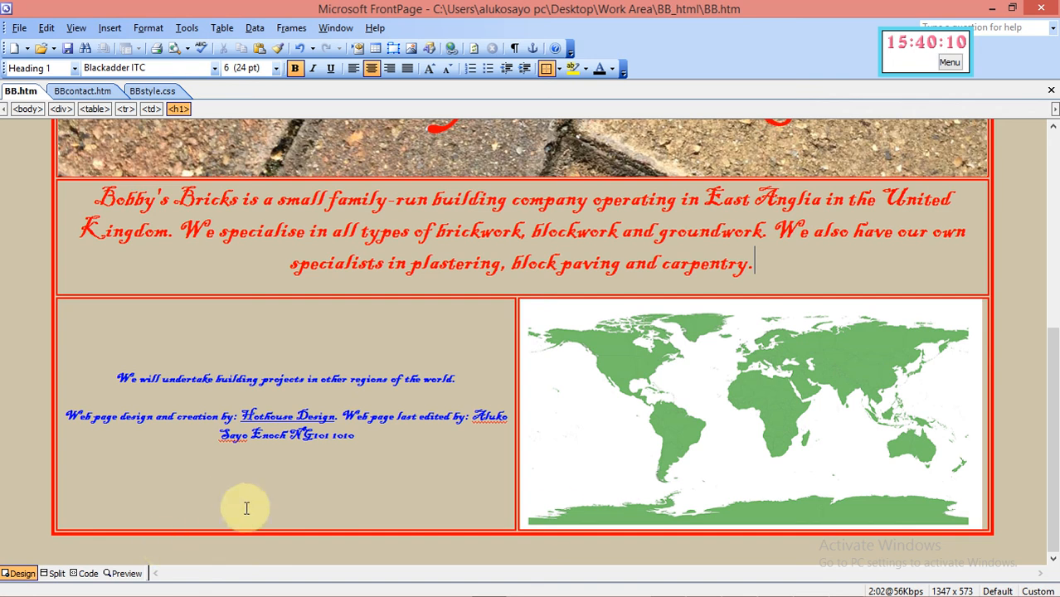
Select and copy all of BB.htm's HTML source in Code view
left_click(88, 574)
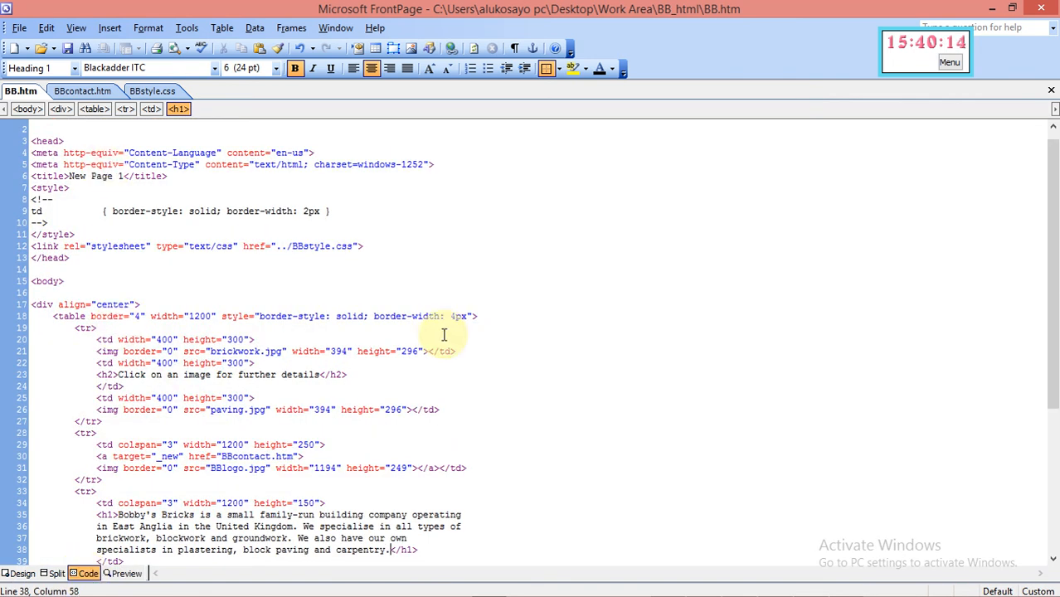
left_click_drag(1053, 327, 1041, 385)
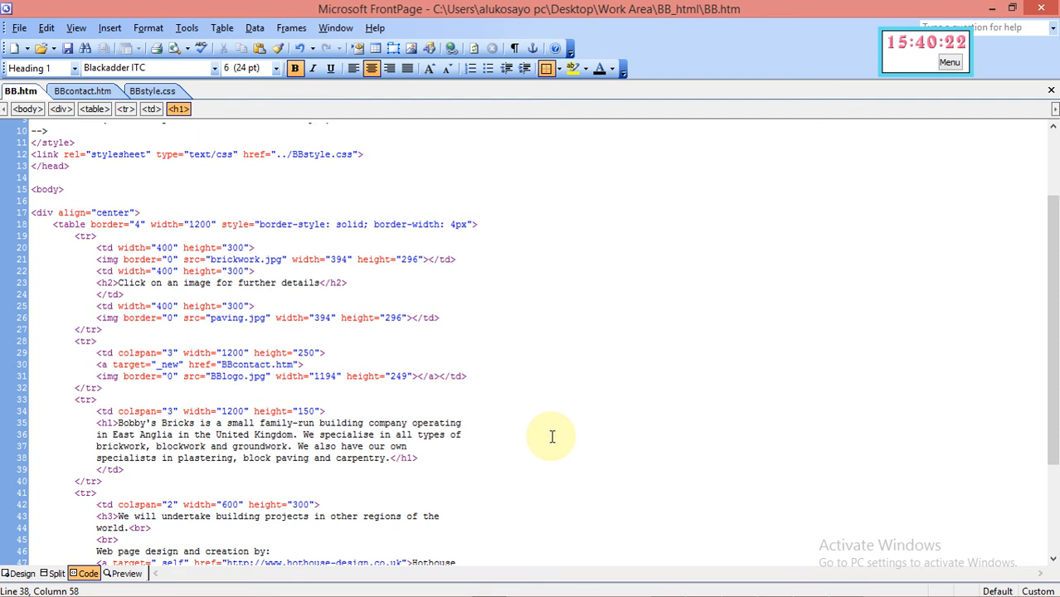
key("ctrl+a")
right_click(350, 421)
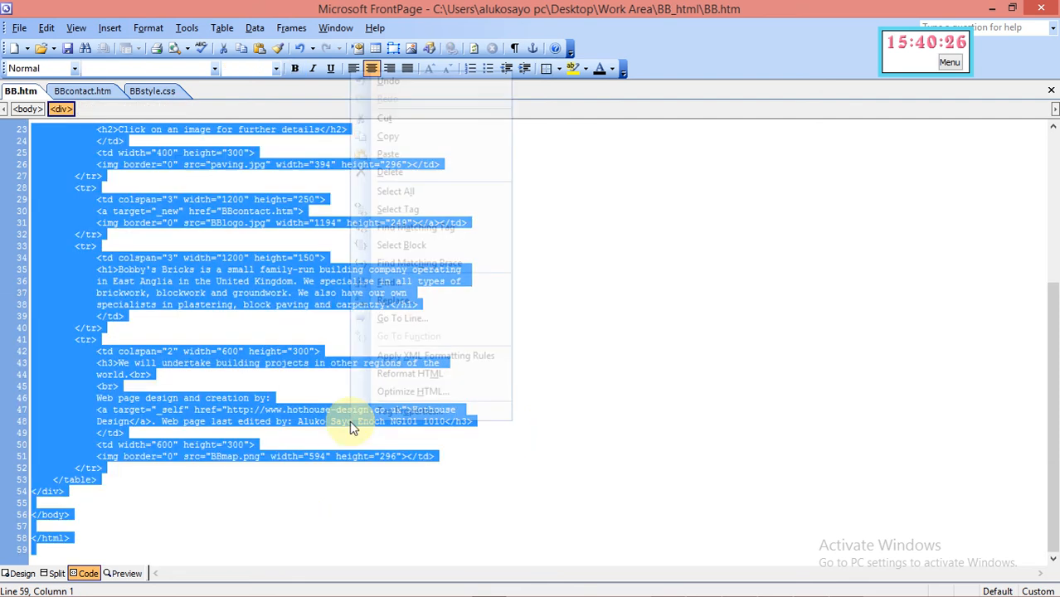
left_click(386, 137)
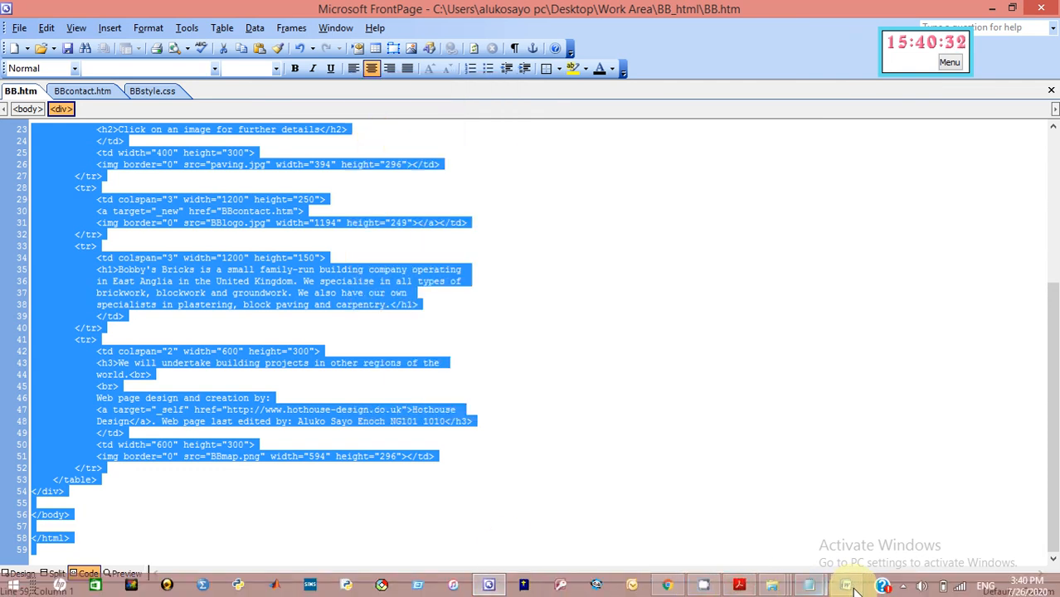
Paste the HTML source under Evidence 2 in Word, then return to FrontPage
left_click(805, 585)
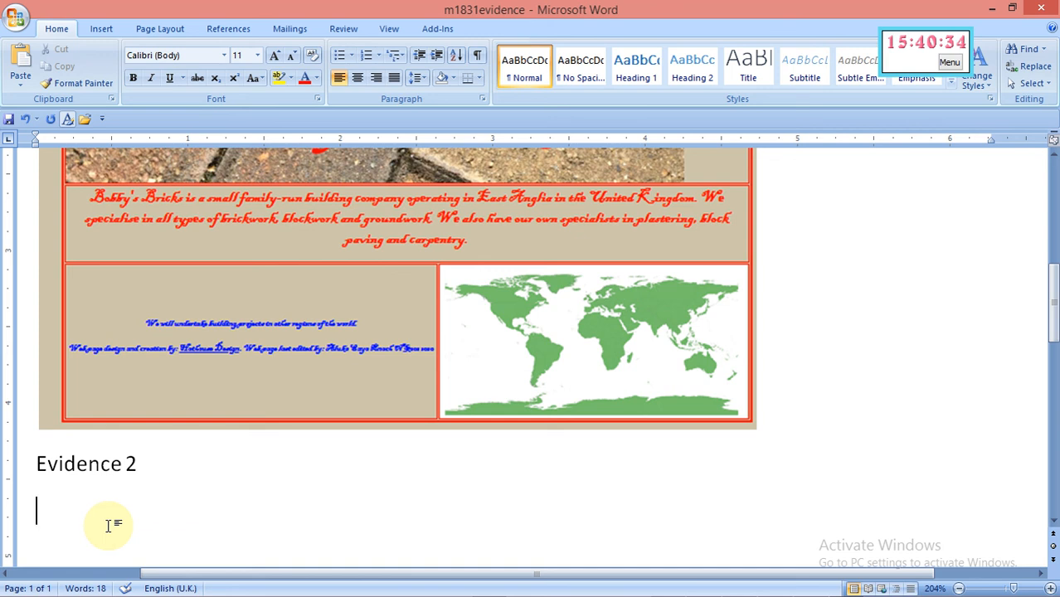
key("ctrl+v")
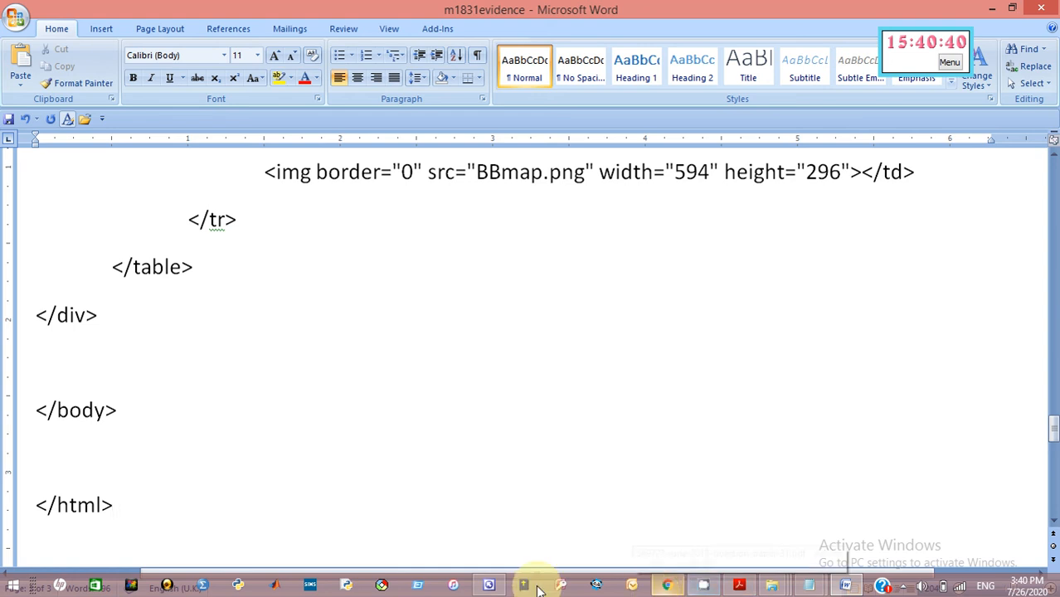
left_click(489, 586)
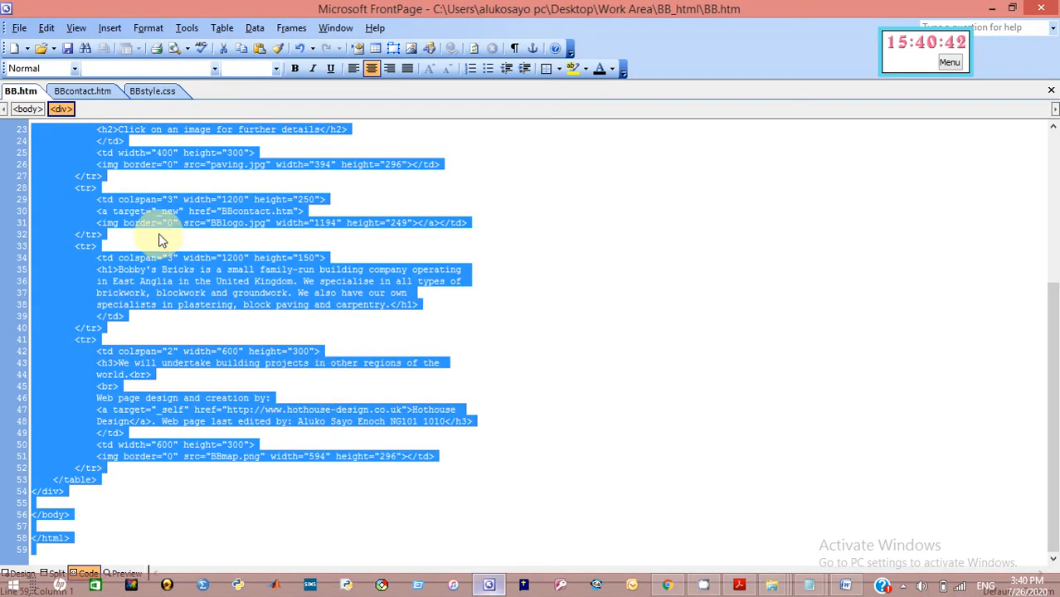
Copy a 695x186 Lightshot capture of the nine-line BBstyle.css code
left_click(151, 92)
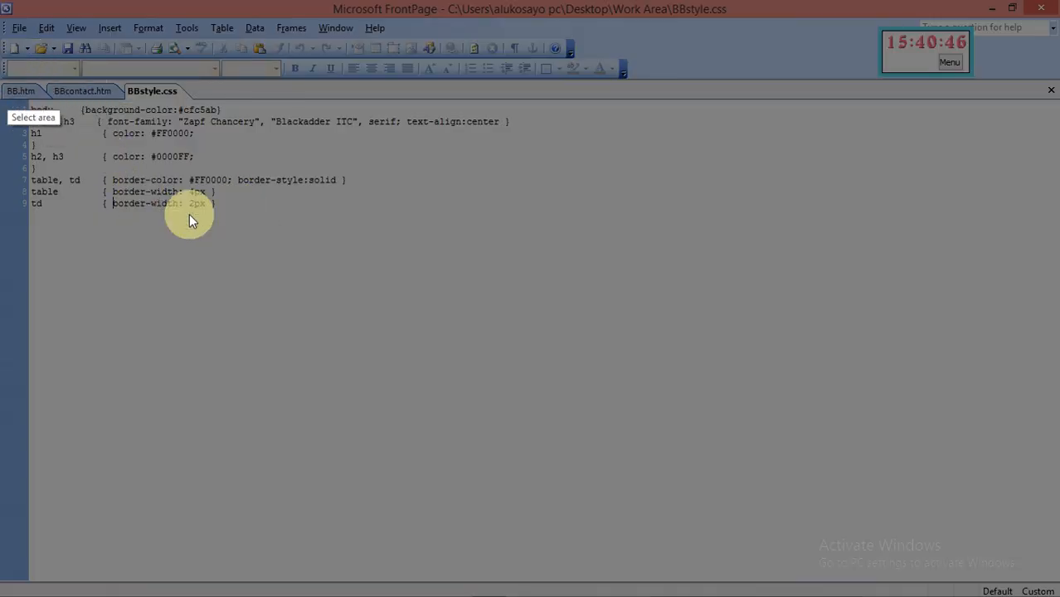
left_click_drag(274, 219, 491, 230)
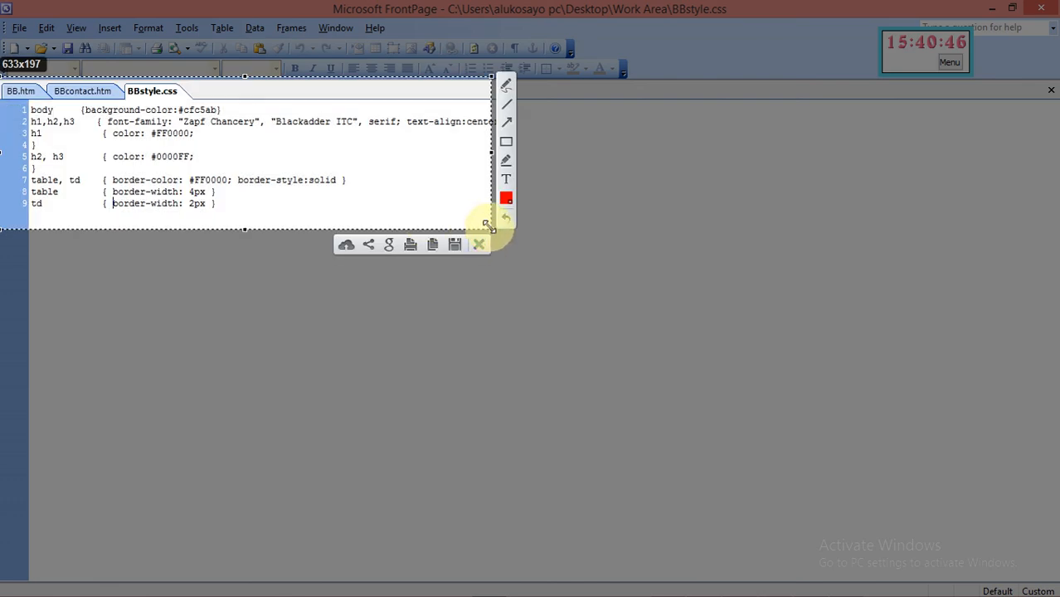
left_click_drag(488, 227, 539, 221)
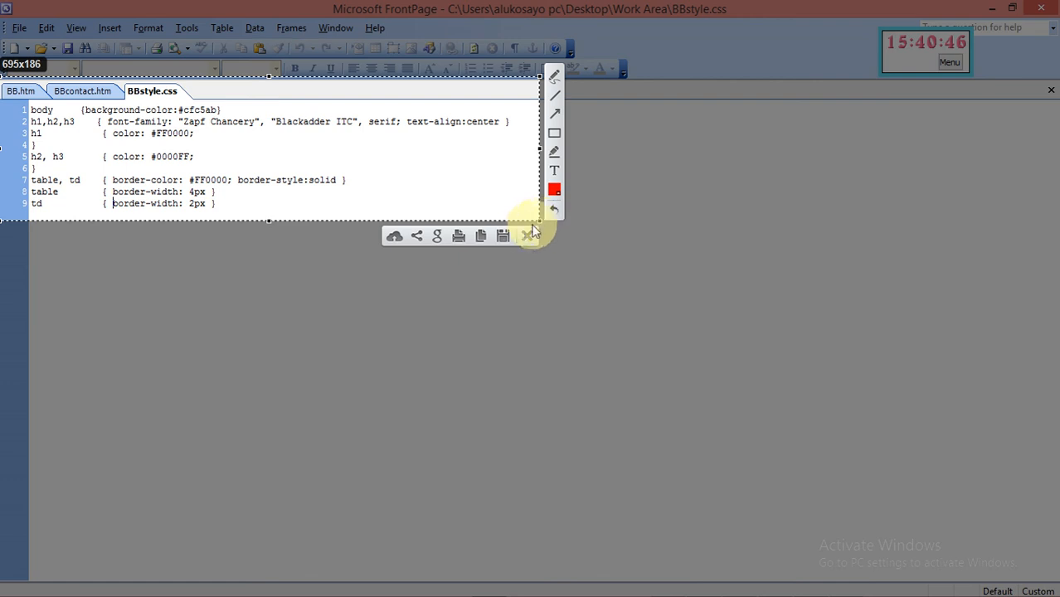
left_click(481, 237)
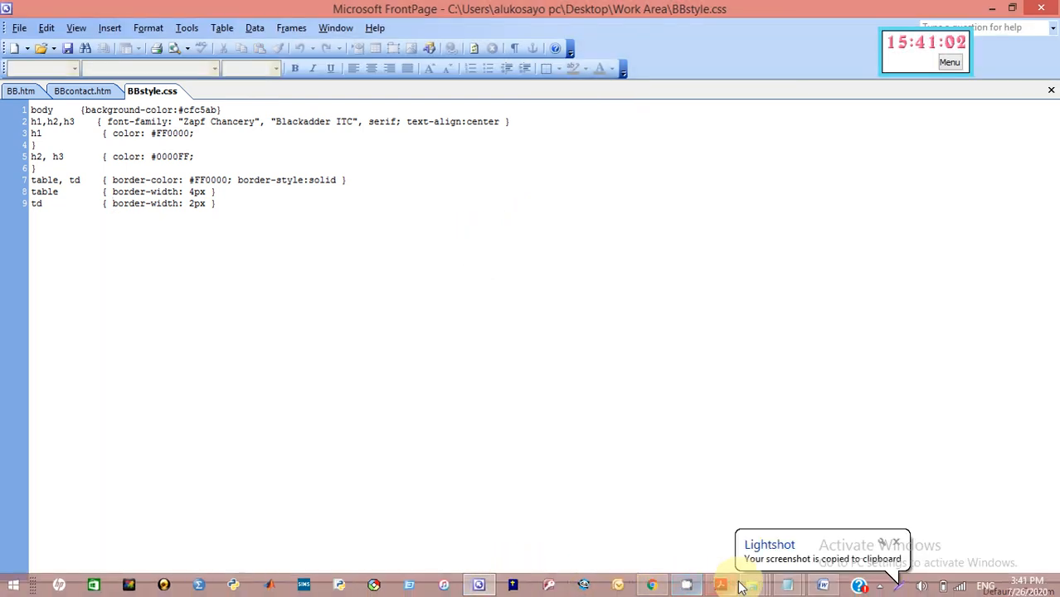
Paste the BBstyle.css screenshot below Evidence 3, then read the Evidence 4 font-evaluation task
left_click(824, 588)
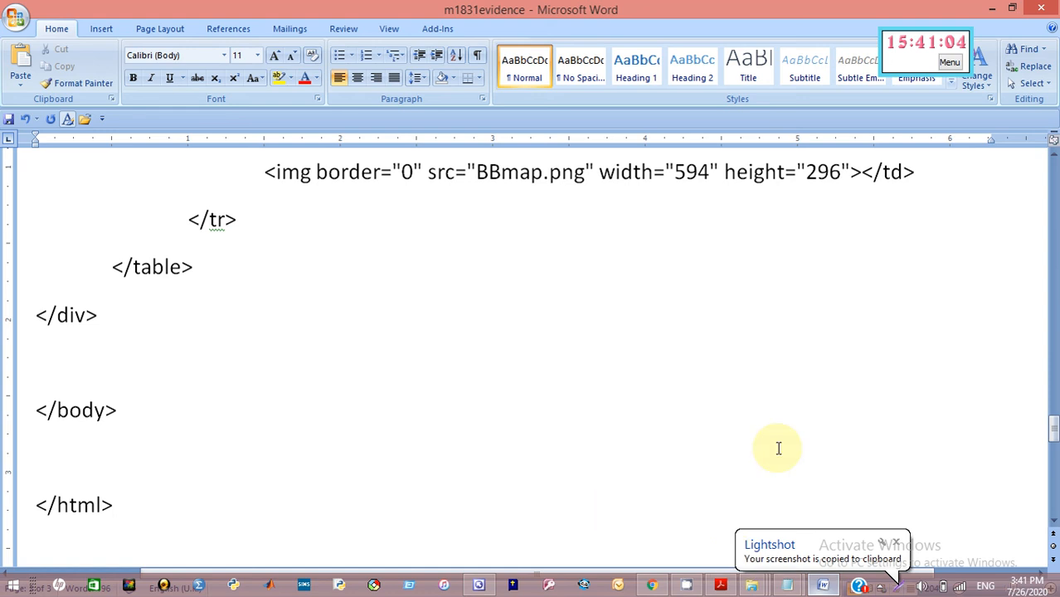
mouse_move(1055, 438)
left_mouse_down()
mouse_move(1056, 457)
mouse_move(1056, 448)
left_mouse_up()
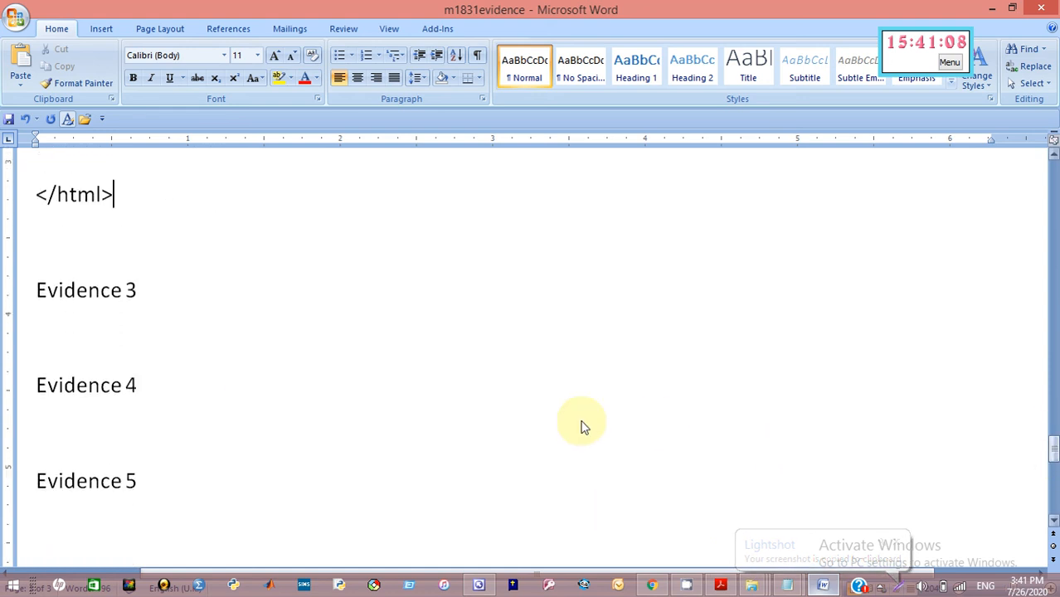
left_click(117, 341)
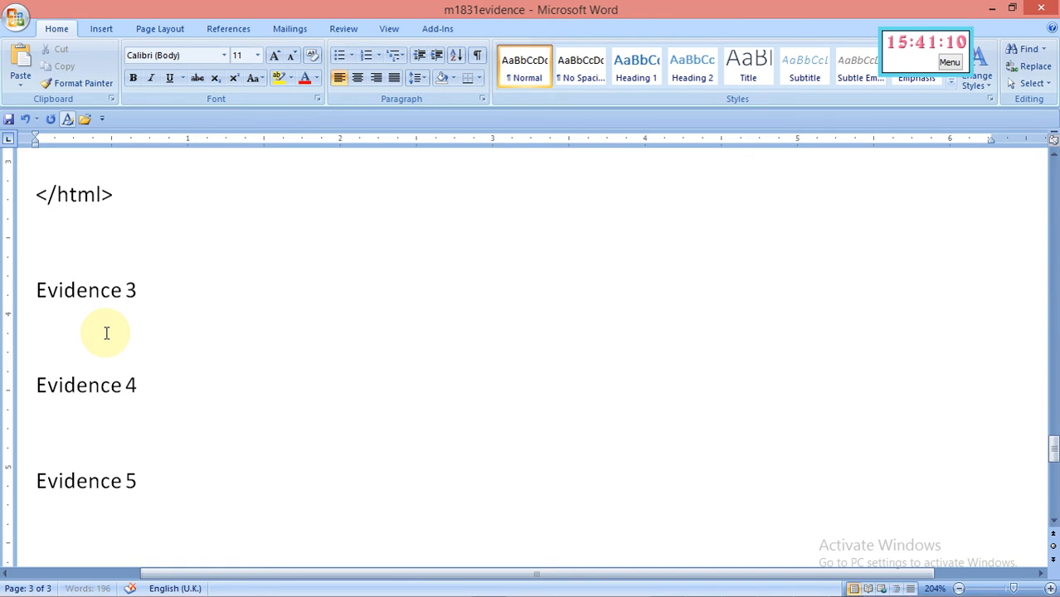
key("ctrl+v")
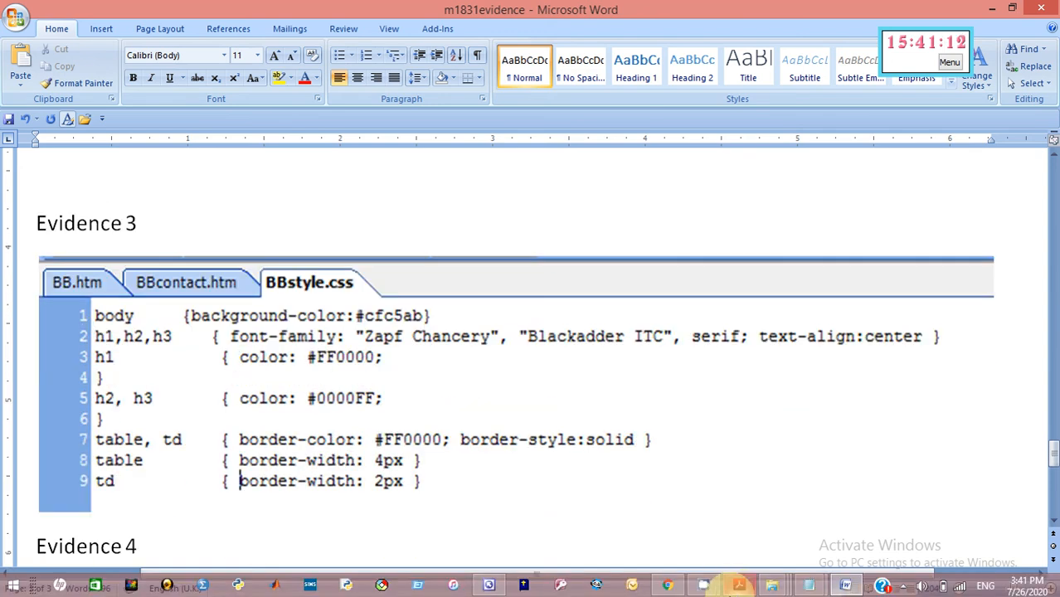
left_click(740, 591)
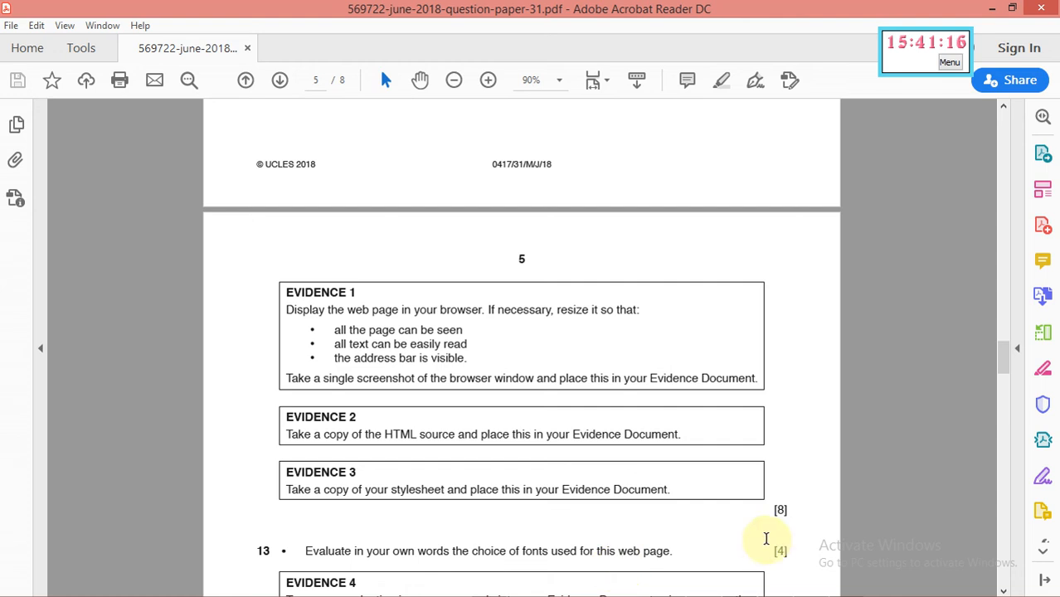
left_click_drag(1002, 357, 1006, 376)
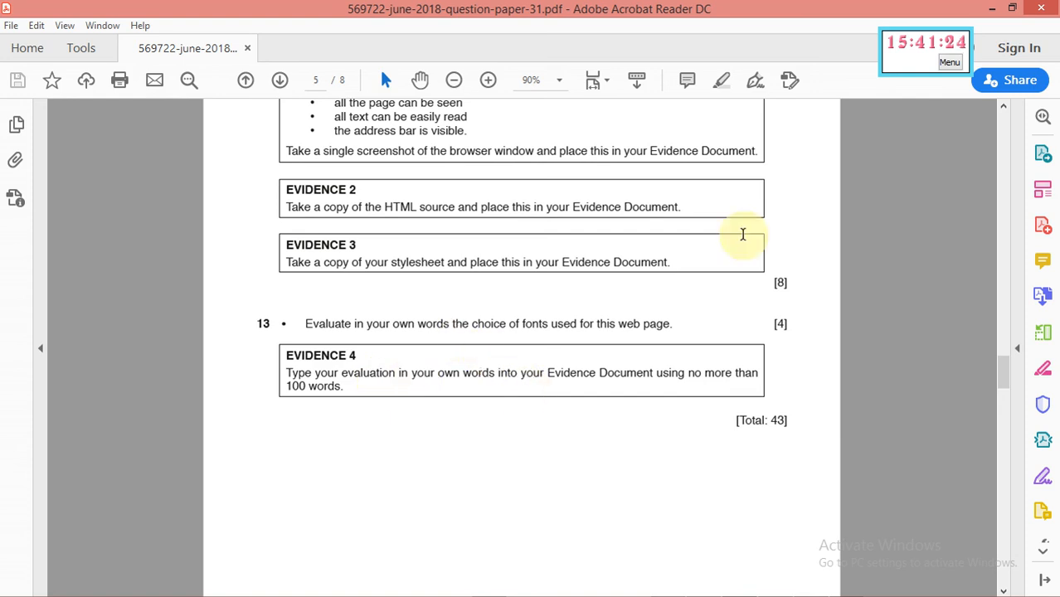
Minimize Acrobat, Word, FrontPage and the Work Area folder, then open CamStudio from the tray
left_click(994, 9)
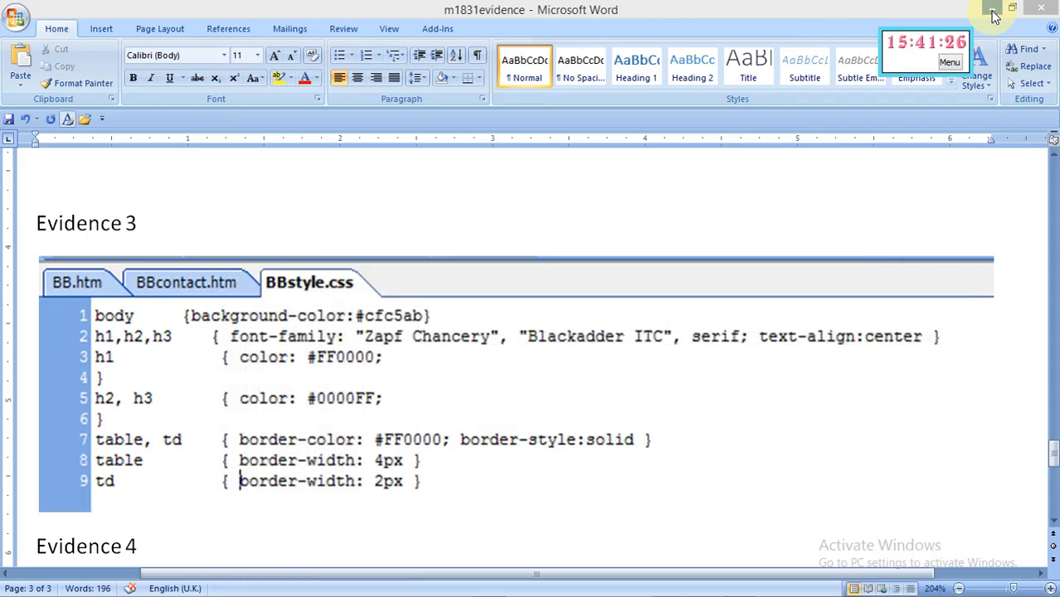
left_click(994, 10)
left_click(994, 10)
left_click(994, 11)
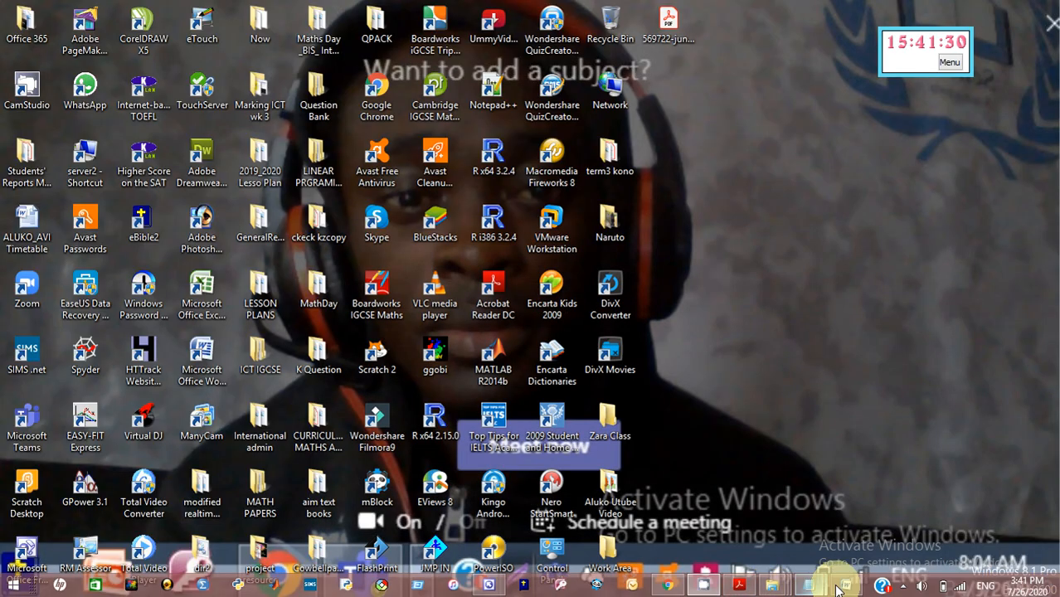
left_click(904, 586)
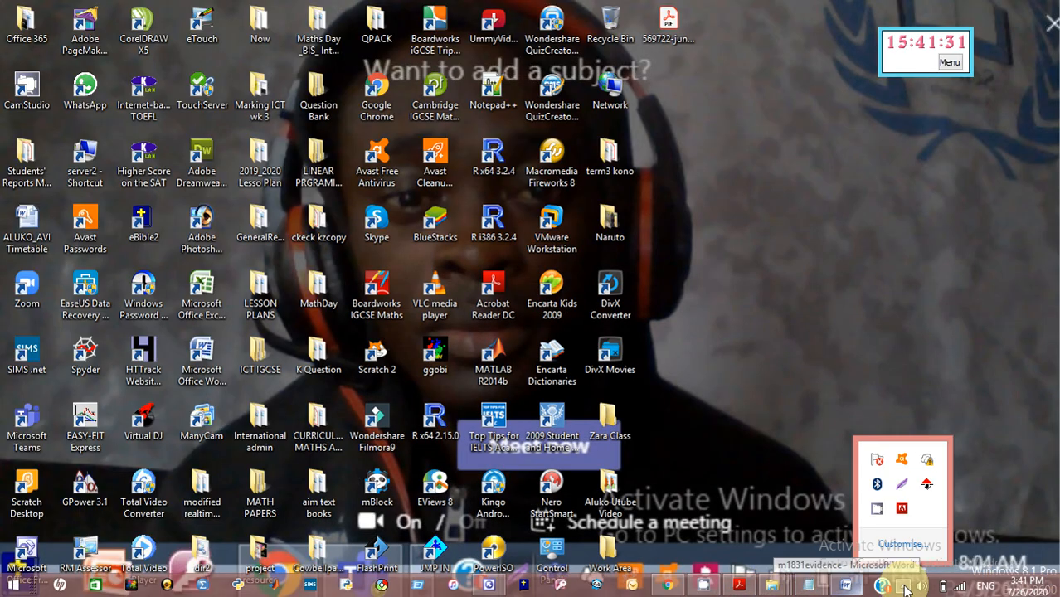
left_click(879, 514)
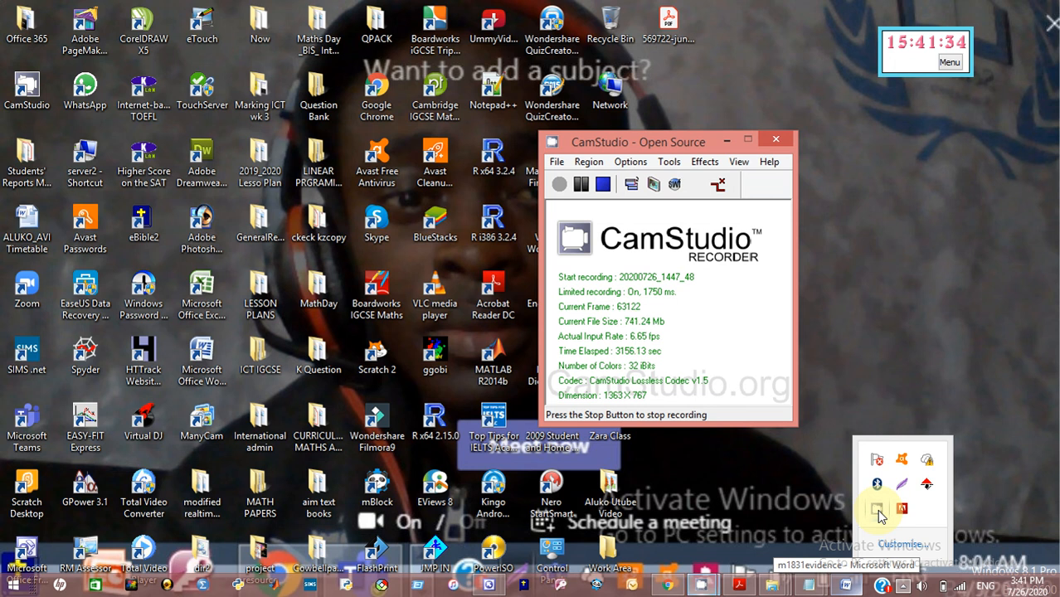